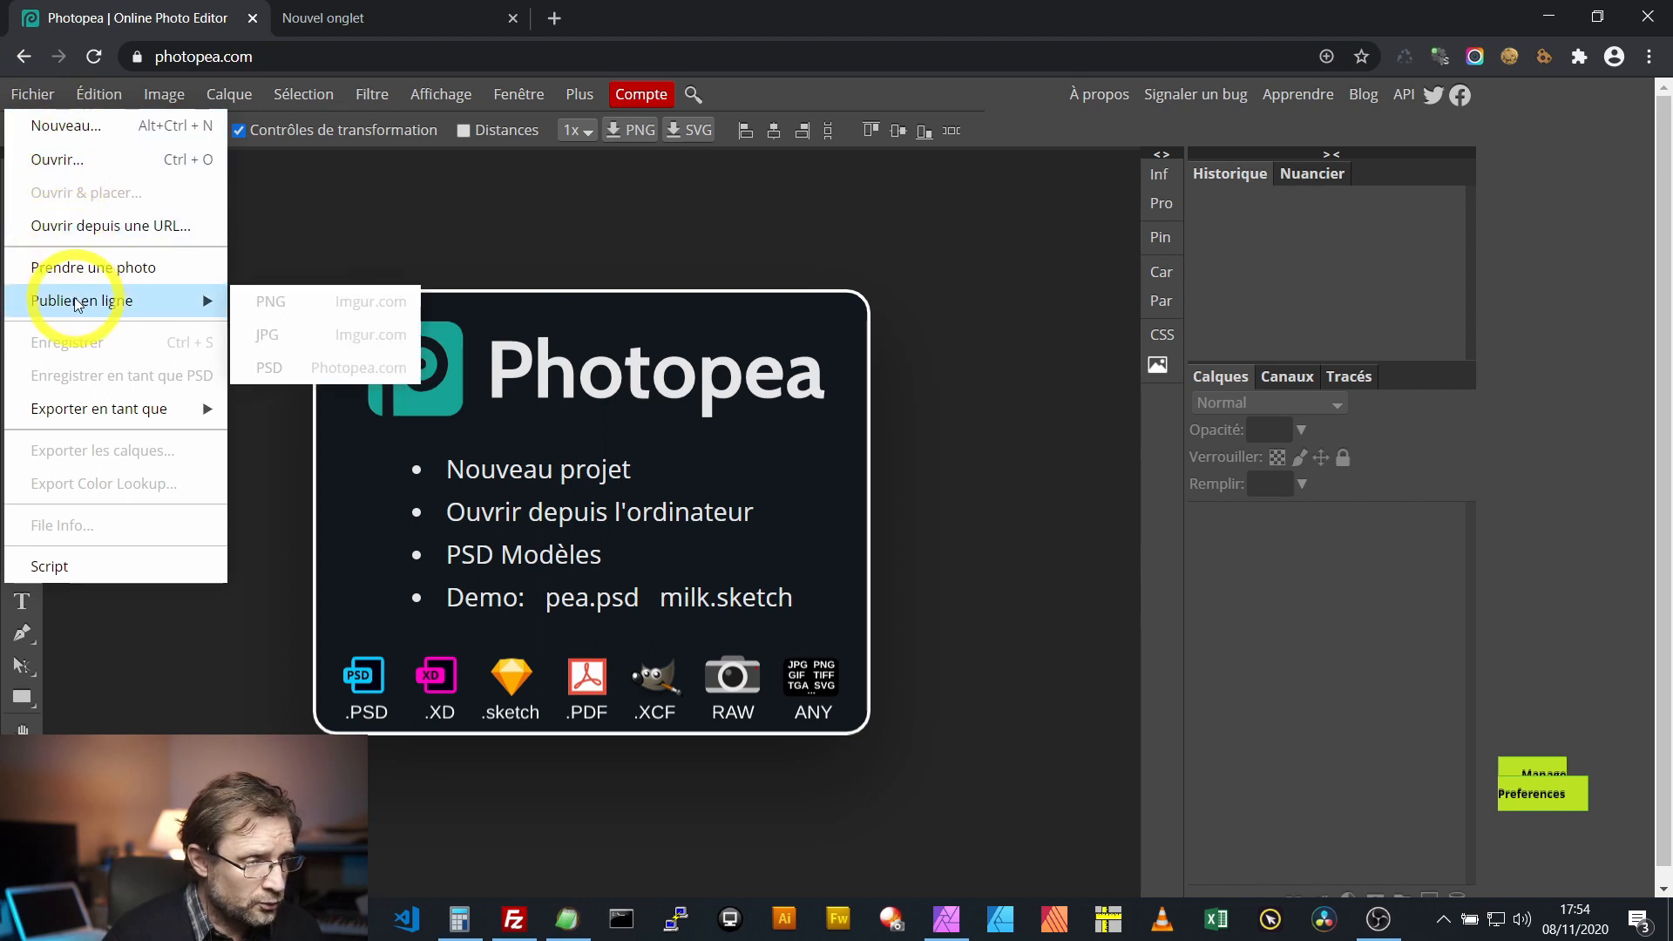
Step: Open icone-basique.png from the ressources folder inside episode-044-detourage-image
{"action": "left_click", "coordinate": [64, 163]}
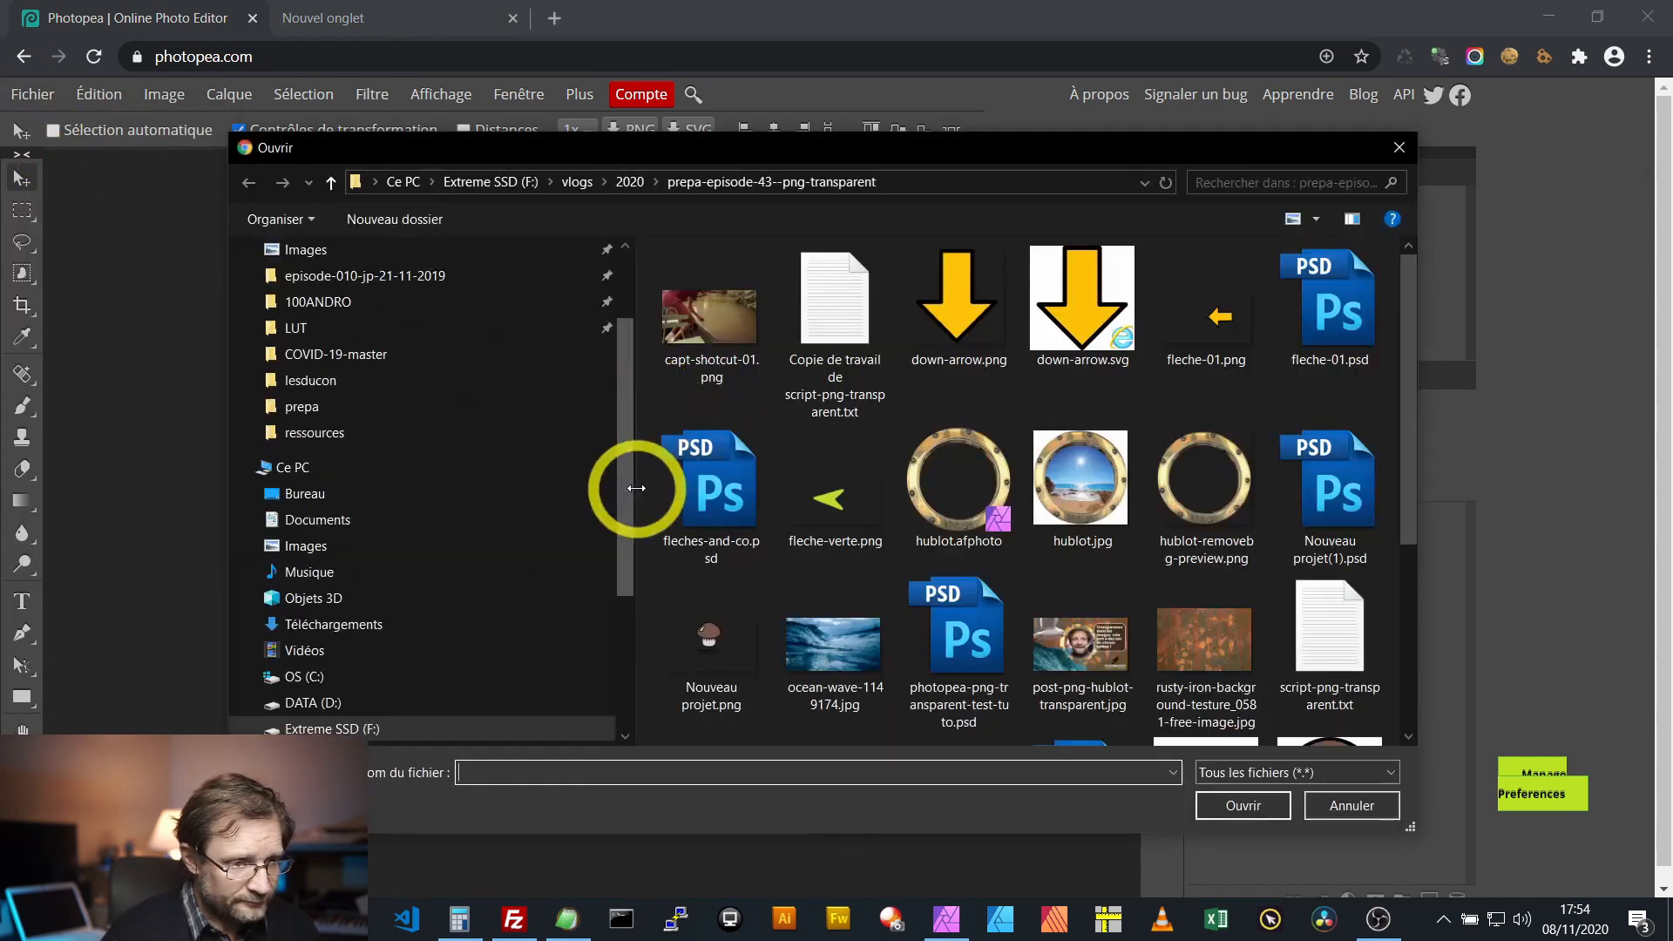
{"action": "left_click", "coordinate": [637, 186]}
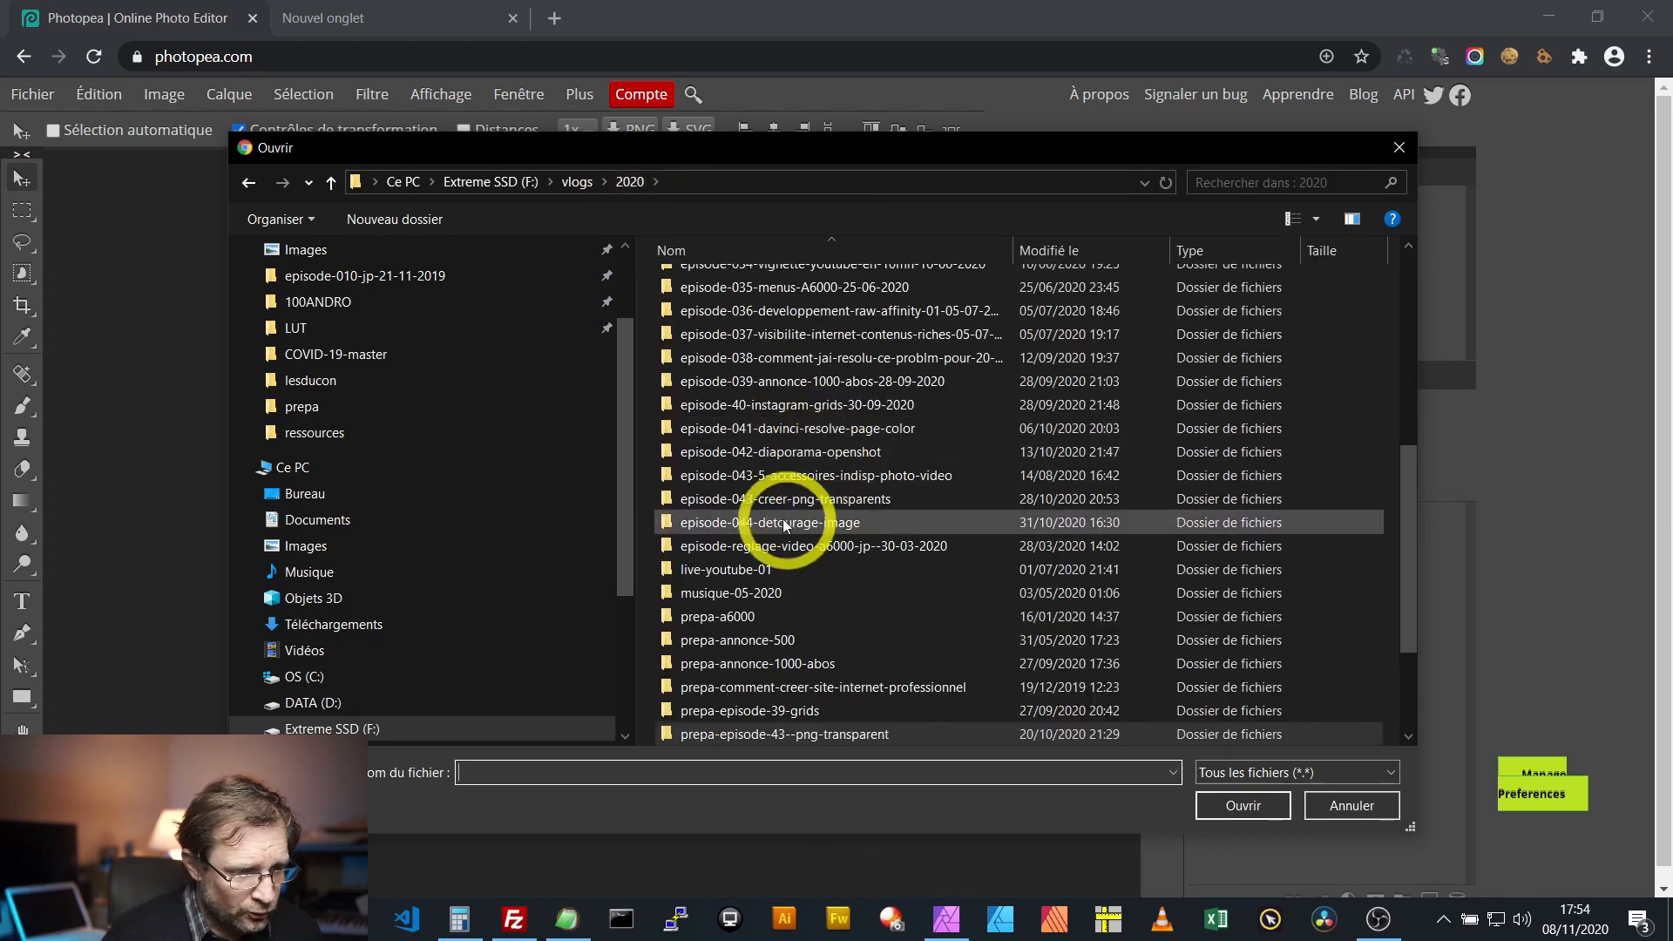
{"action": "left_click", "coordinate": [778, 522]}
{"action": "double_click", "coordinate": [778, 522]}
{"action": "double_click", "coordinate": [699, 285]}
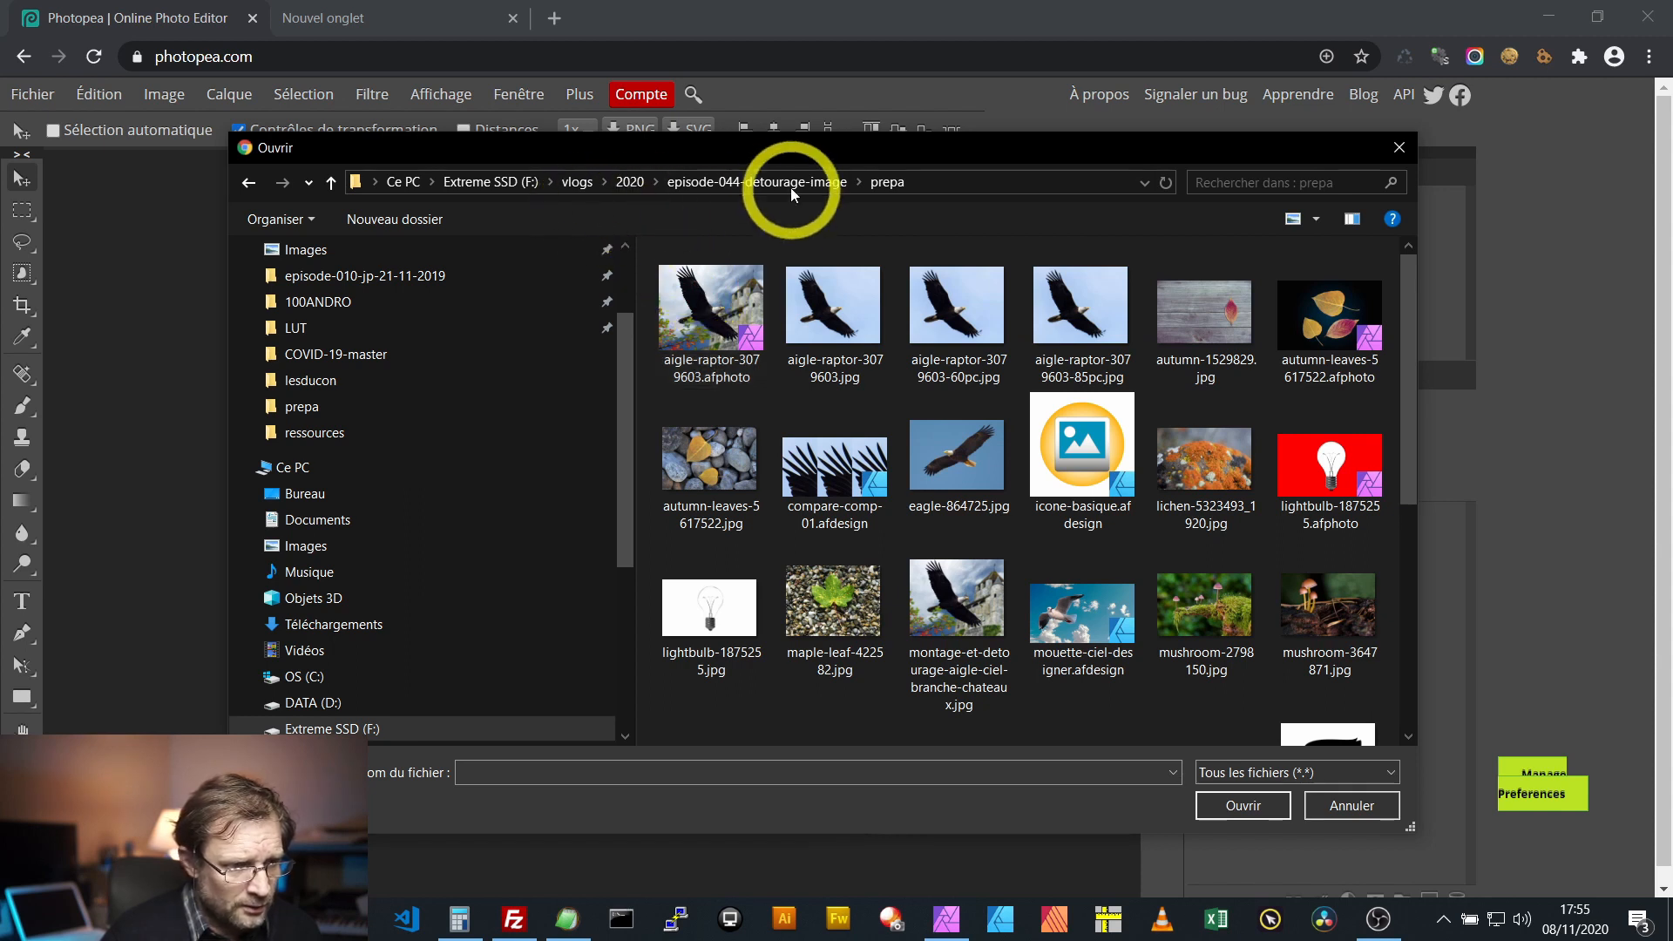
{"action": "left_click", "coordinate": [780, 194]}
{"action": "double_click", "coordinate": [713, 311]}
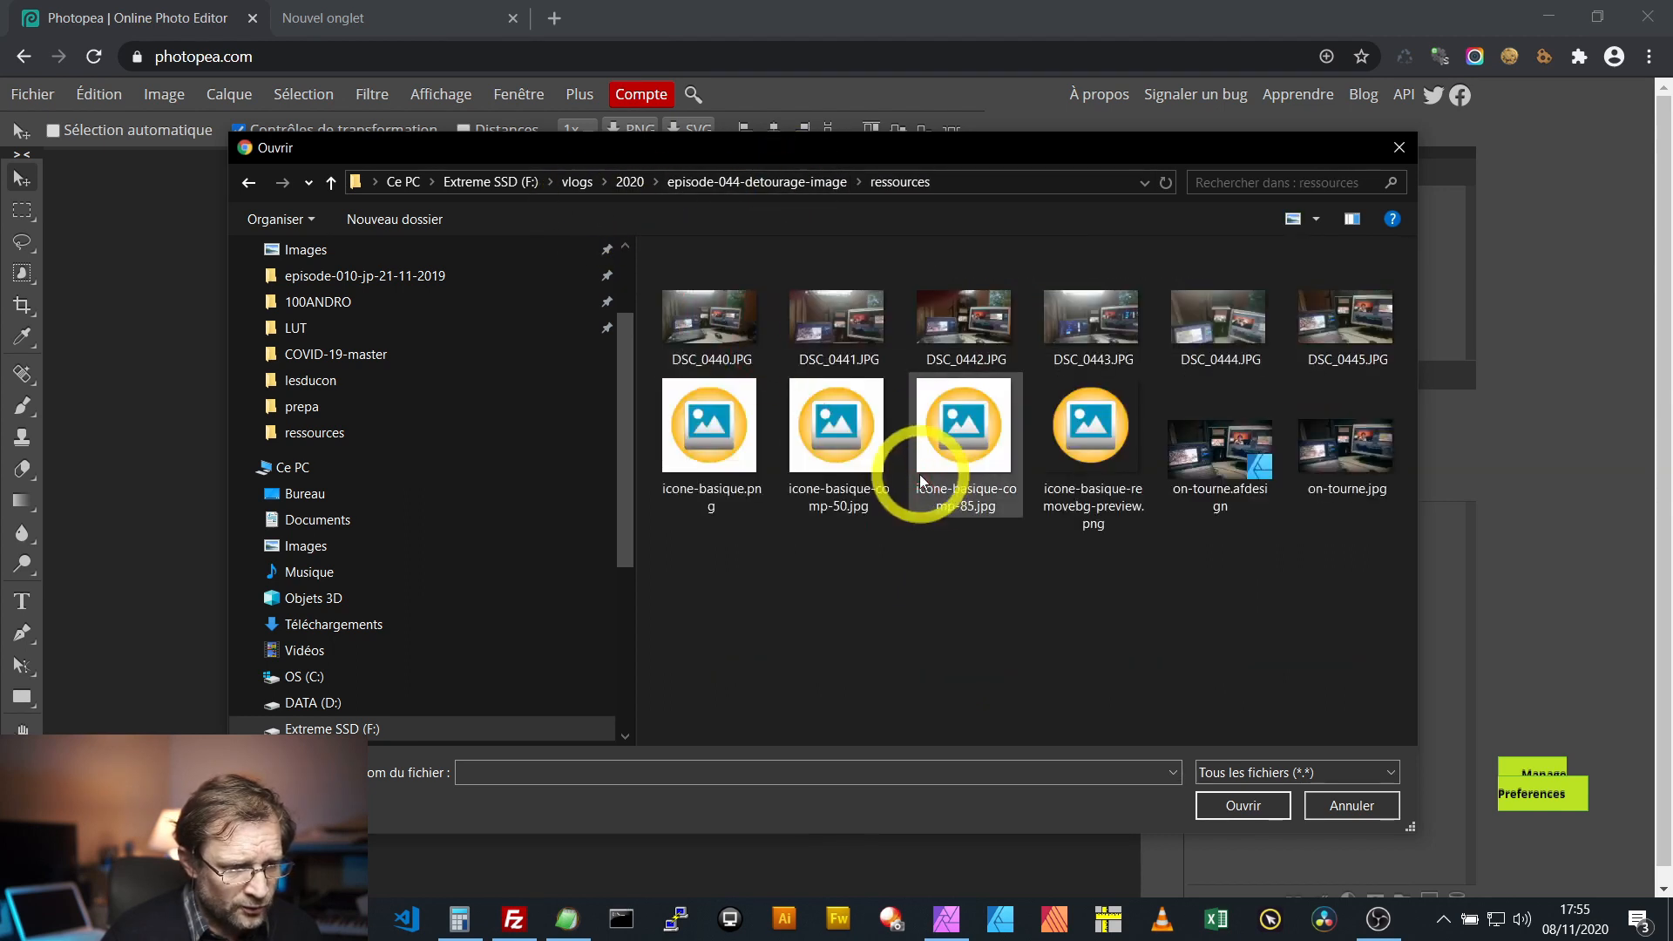
{"action": "left_click", "coordinate": [709, 432]}
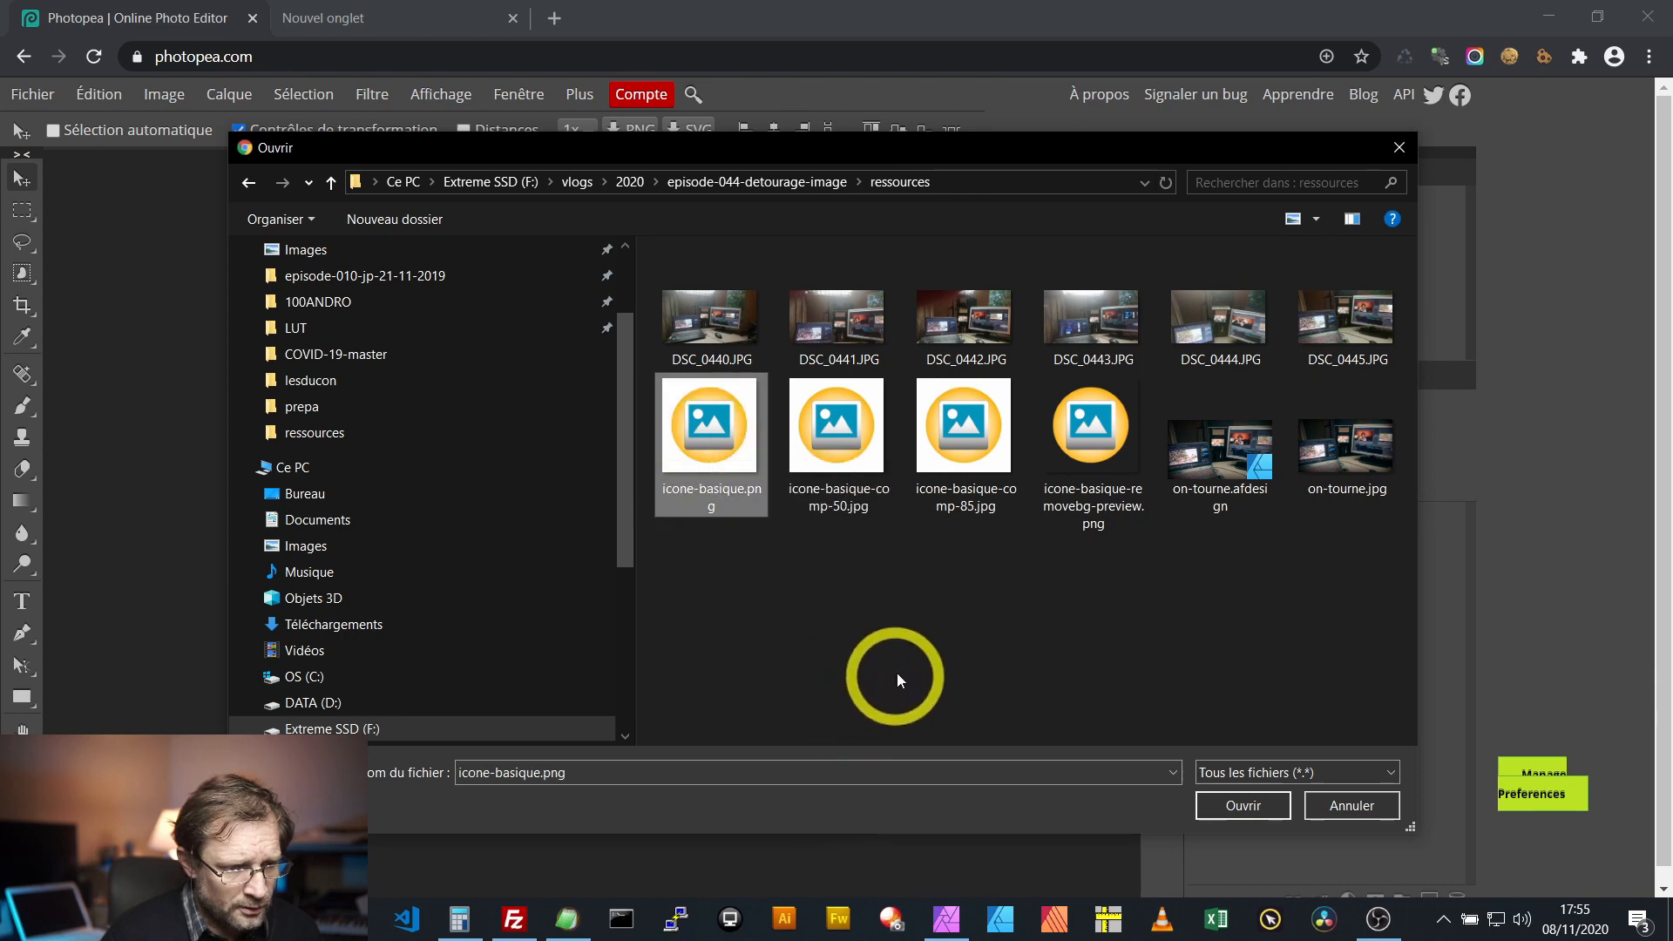
{"action": "left_click", "coordinate": [1260, 807]}
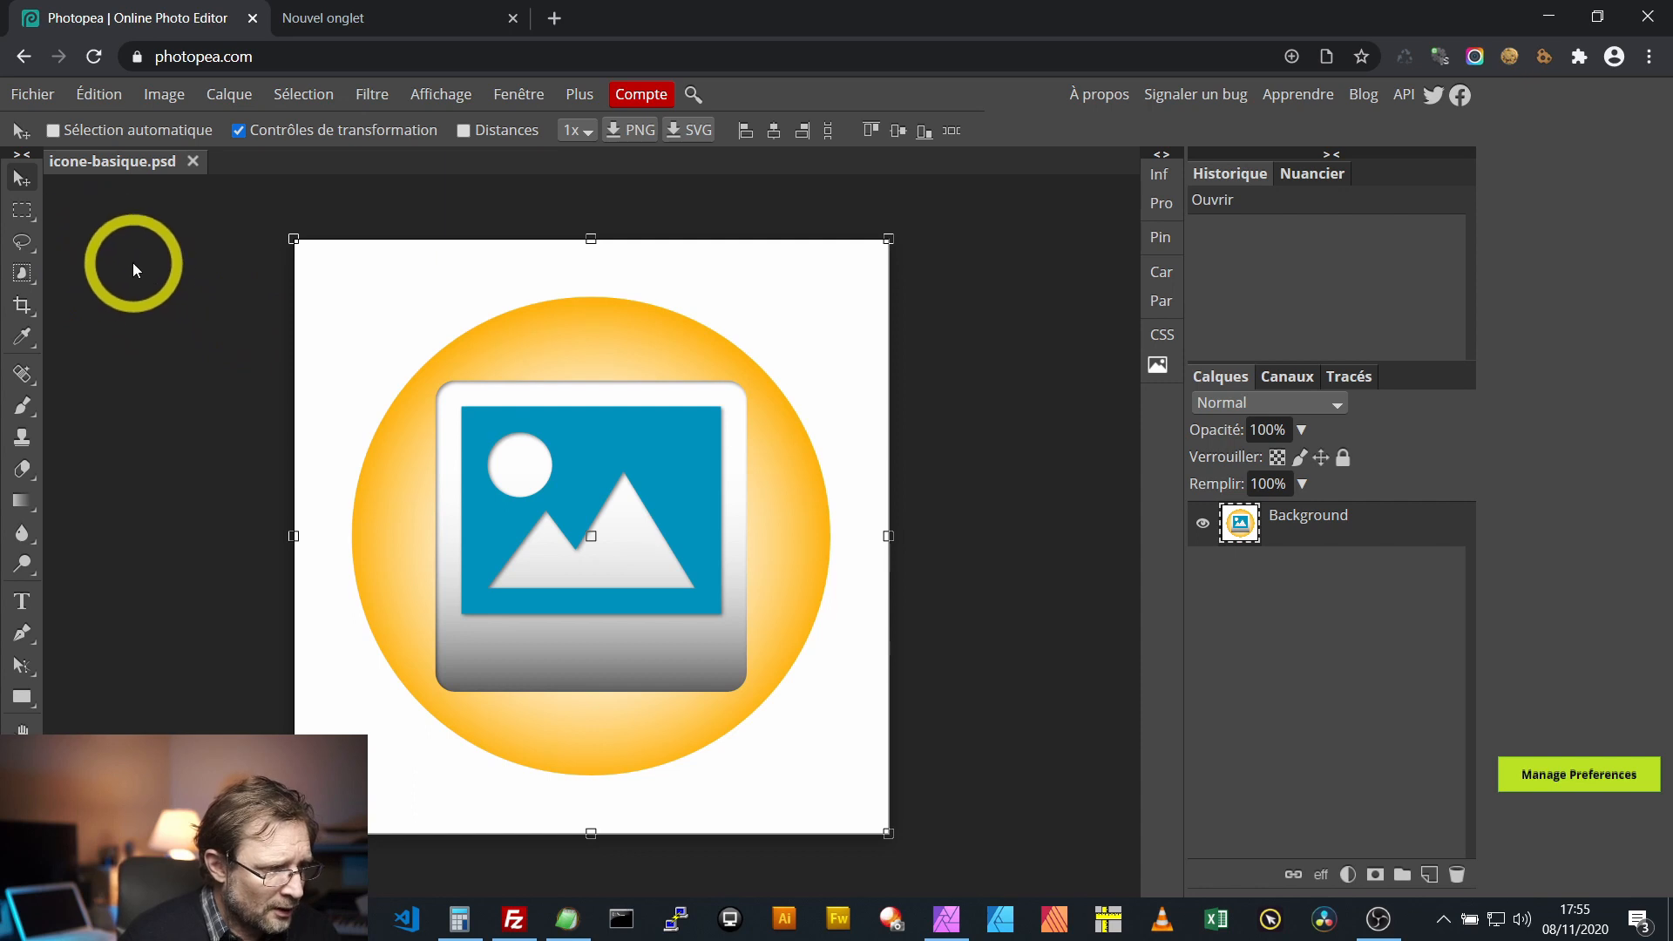
Step: Draw a rough freehand lasso selection around the orange circle
{"action": "left_click", "coordinate": [24, 219]}
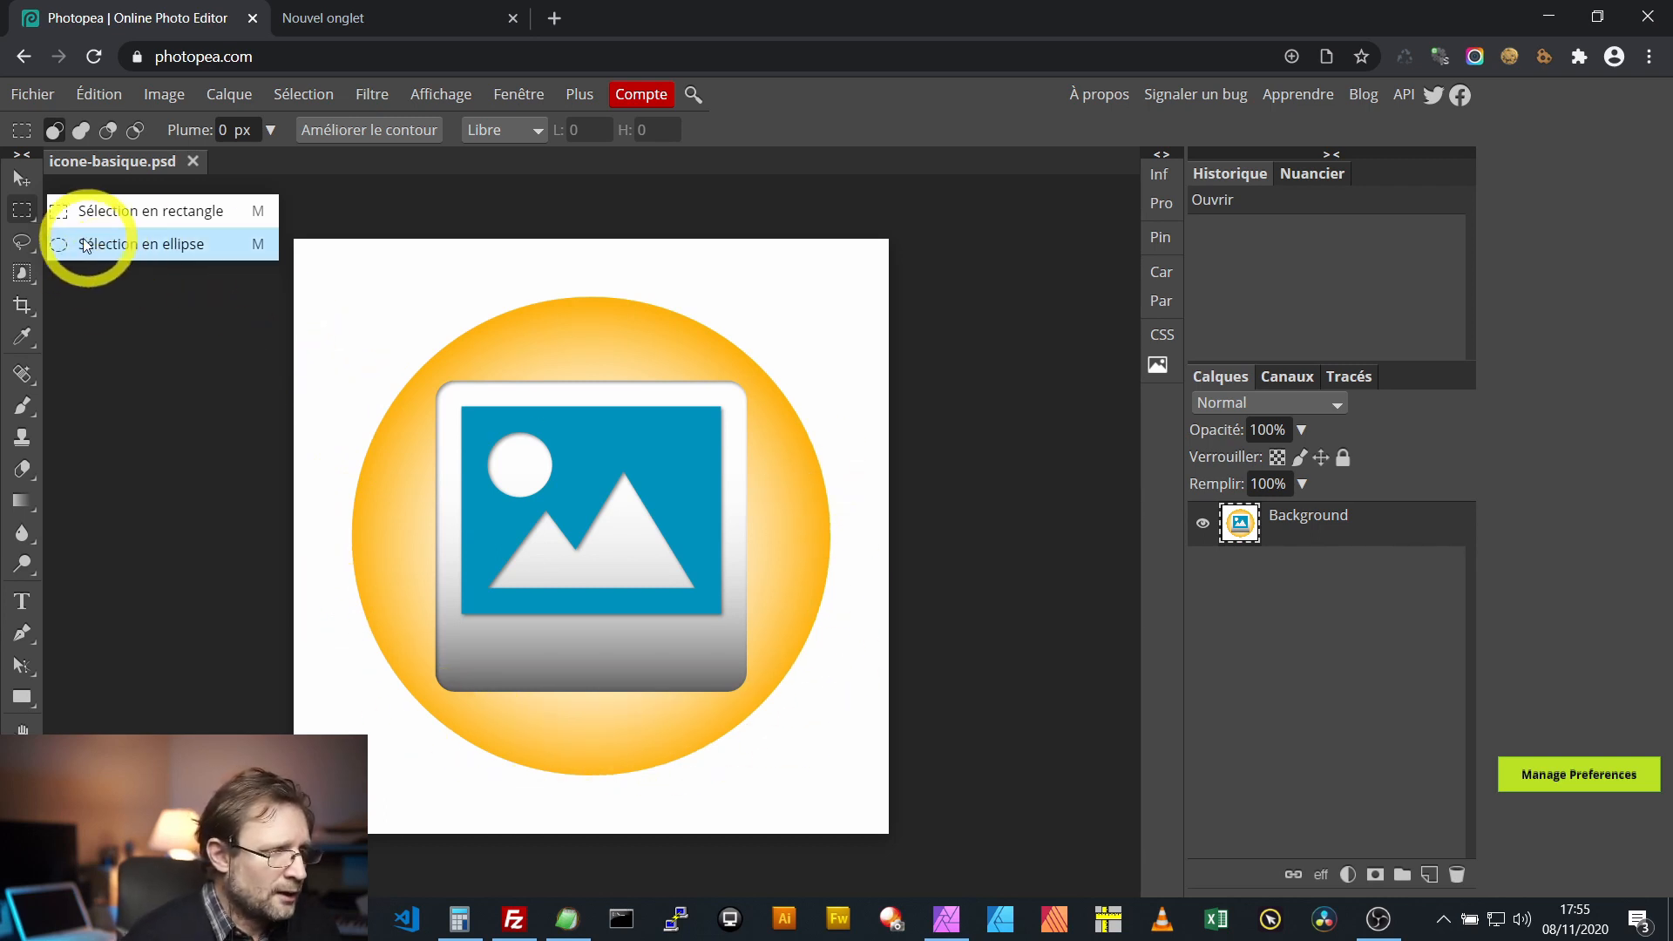
{"action": "left_click", "coordinate": [33, 252]}
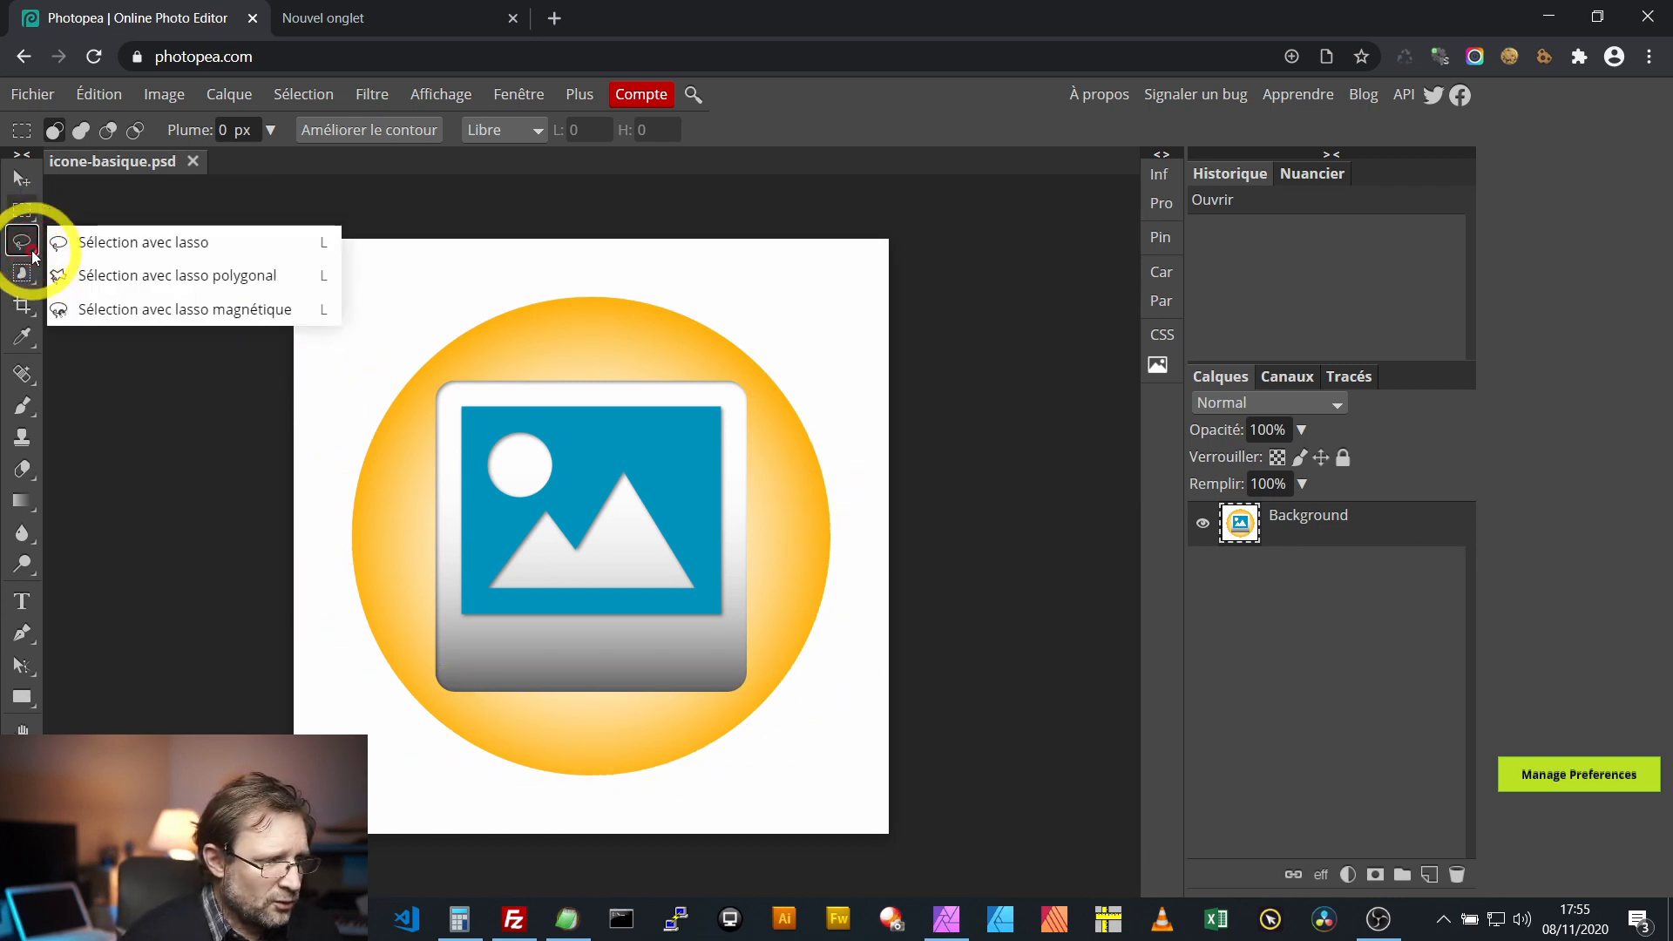
{"action": "left_click", "coordinate": [121, 250]}
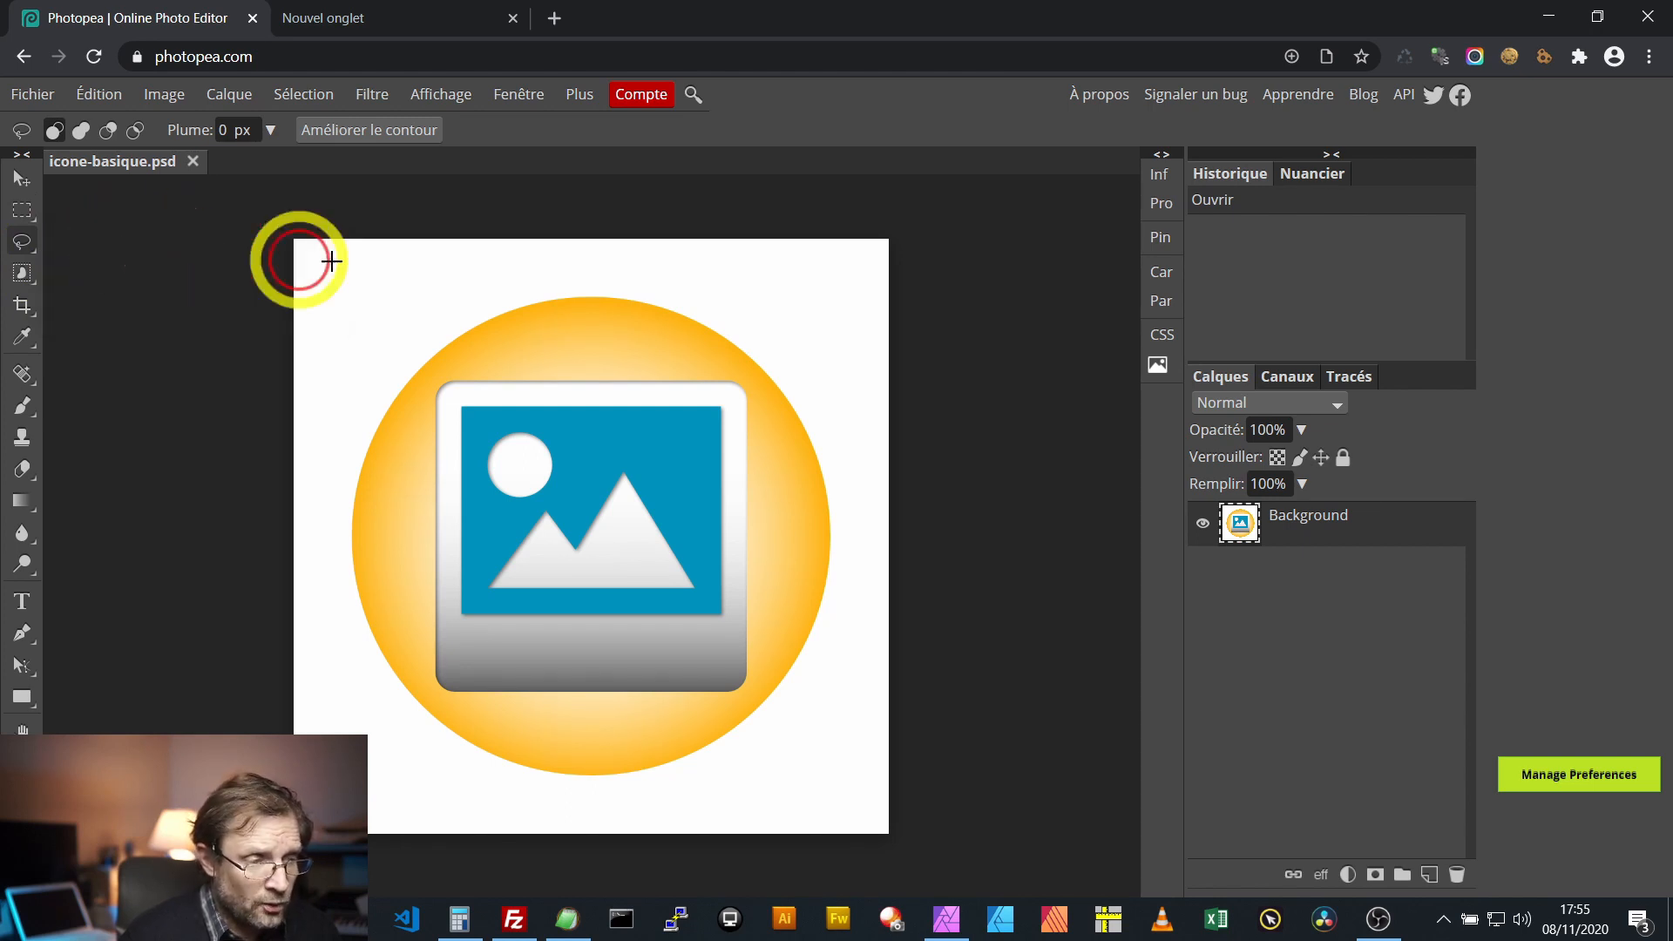
{"action": "mouse_move", "coordinate": [460, 298]}
{"action": "left_mouse_down"}
{"action": "mouse_move", "coordinate": [370, 425]}
{"action": "mouse_move", "coordinate": [317, 602]}
{"action": "mouse_move", "coordinate": [391, 729]}
{"action": "mouse_move", "coordinate": [629, 768]}
{"action": "mouse_move", "coordinate": [770, 731]}
{"action": "mouse_move", "coordinate": [881, 600]}
{"action": "mouse_move", "coordinate": [856, 380]}
{"action": "mouse_move", "coordinate": [666, 313]}
{"action": "mouse_move", "coordinate": [485, 305]}
{"action": "mouse_move", "coordinate": [427, 333]}
{"action": "left_mouse_up"}
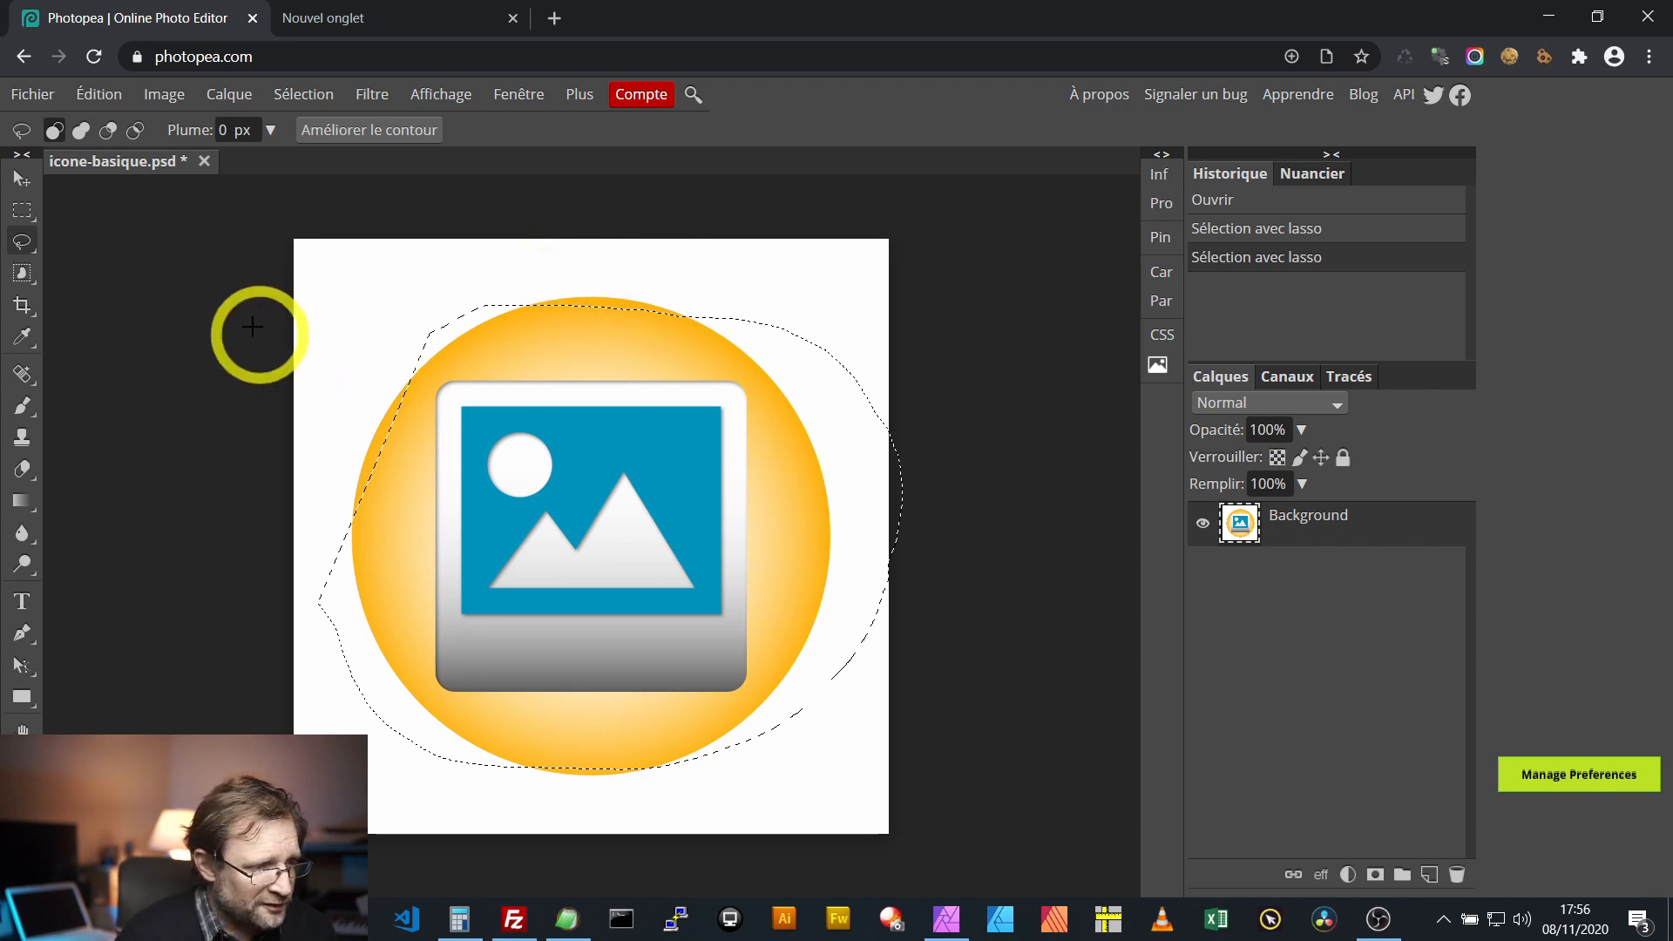
{"action": "right_click", "coordinate": [27, 250]}
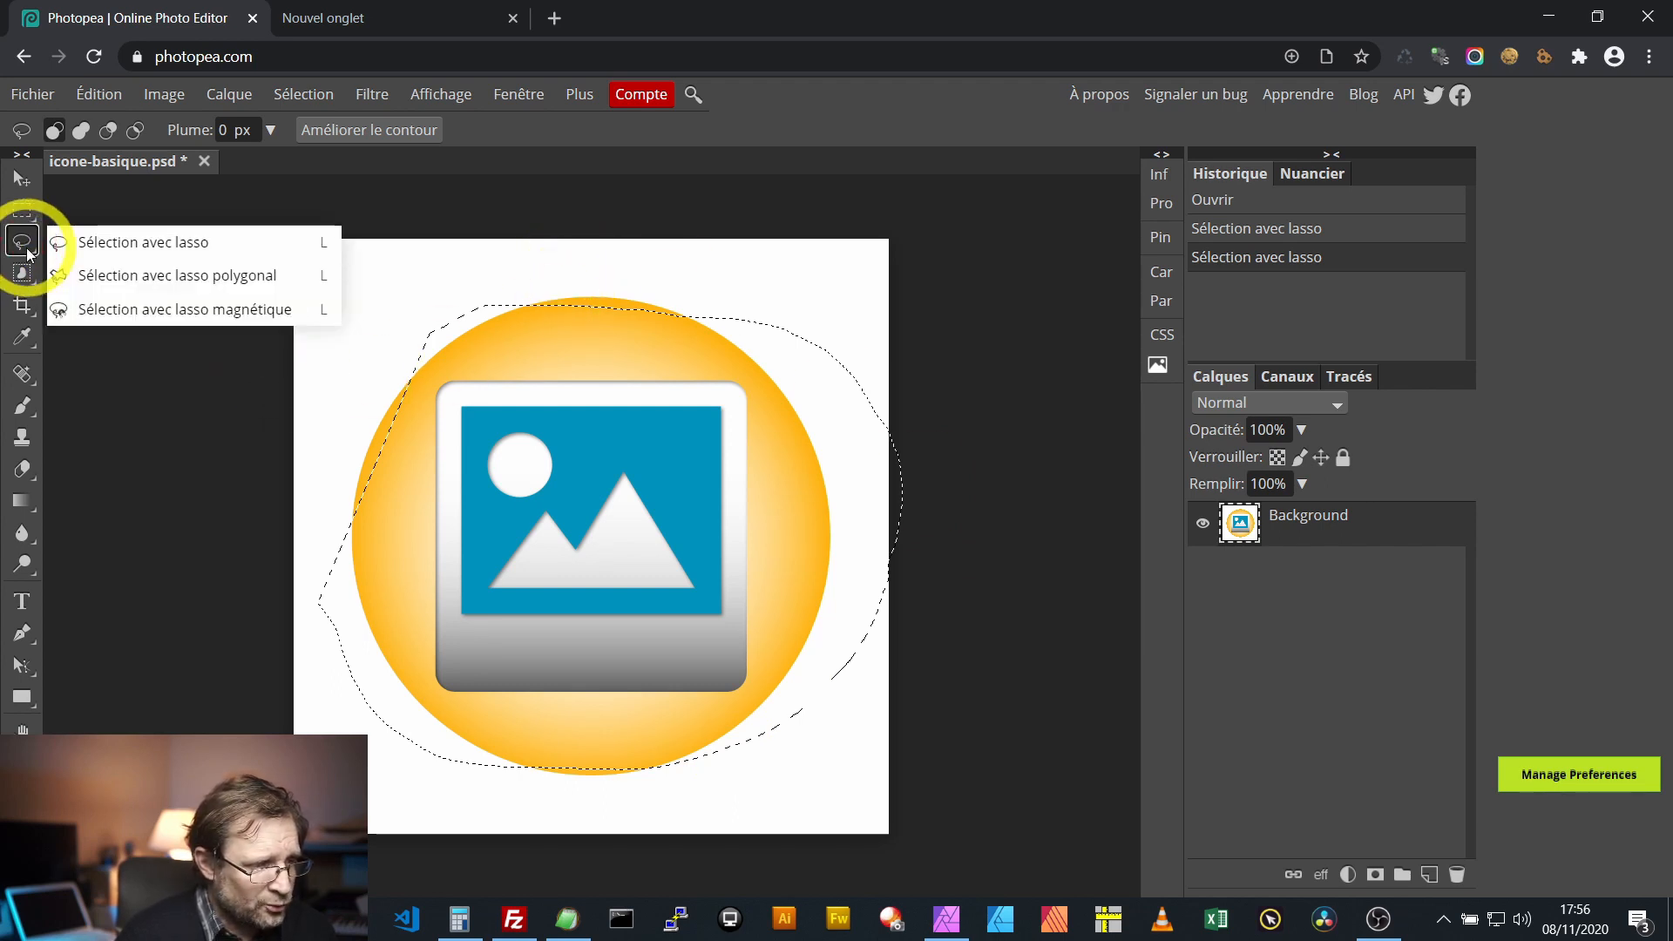
Step: Replace the lasso selection with a Magic Wand selection of the white background, and invert it to select the round icon
{"action": "right_click", "coordinate": [29, 281]}
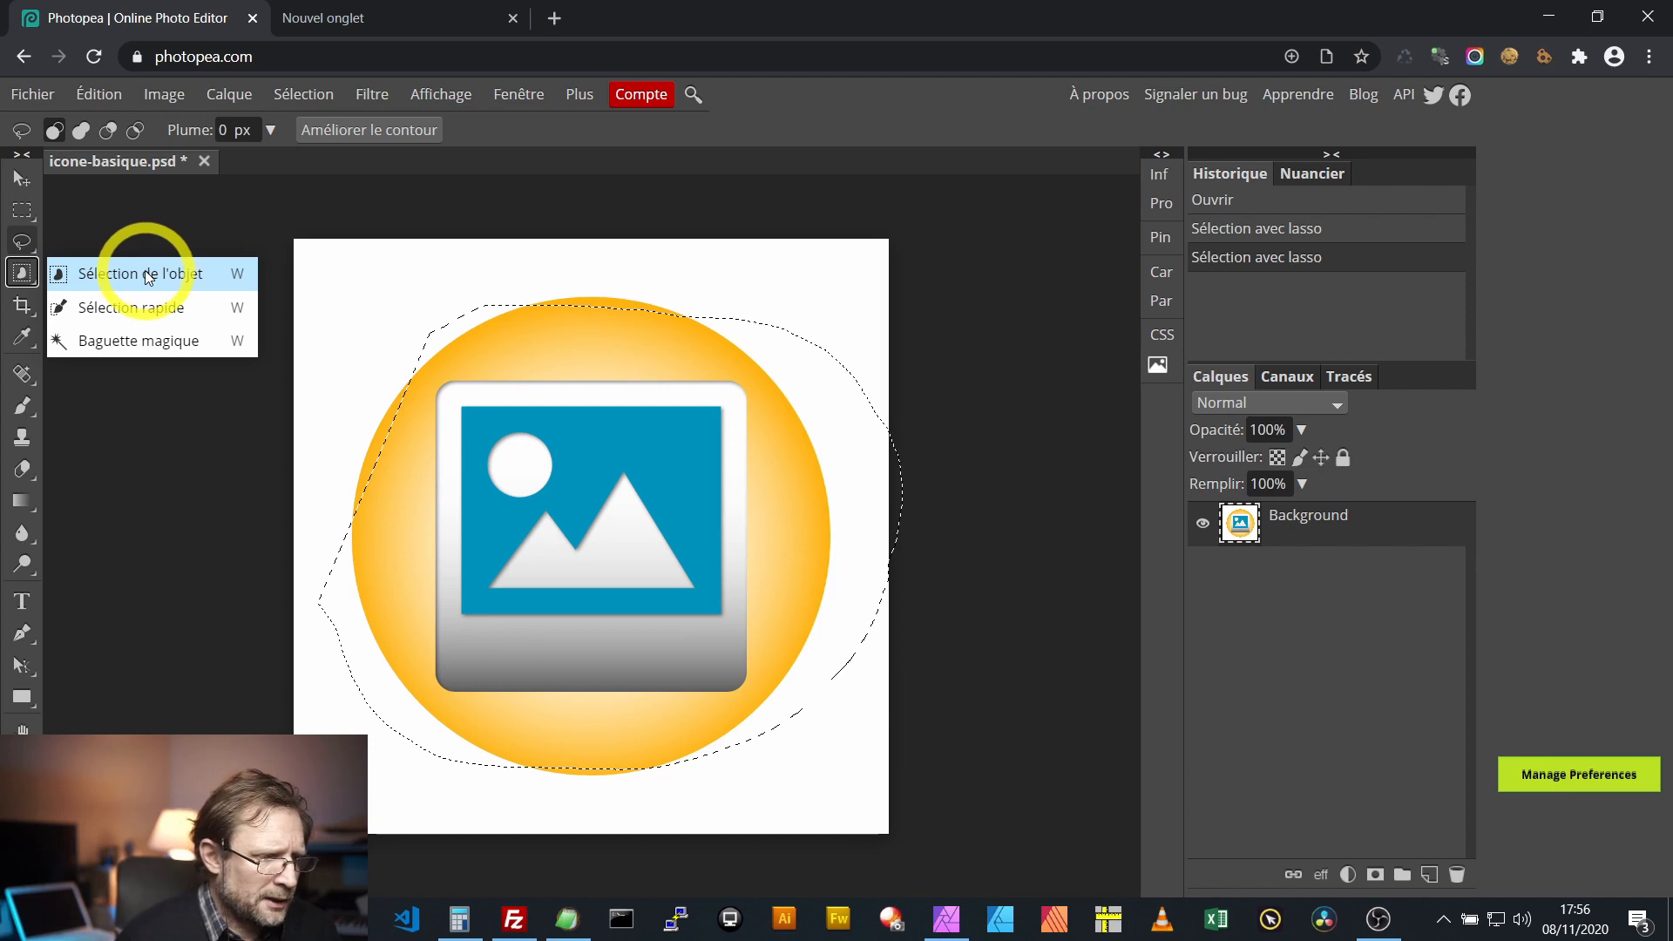
{"action": "left_click", "coordinate": [128, 342]}
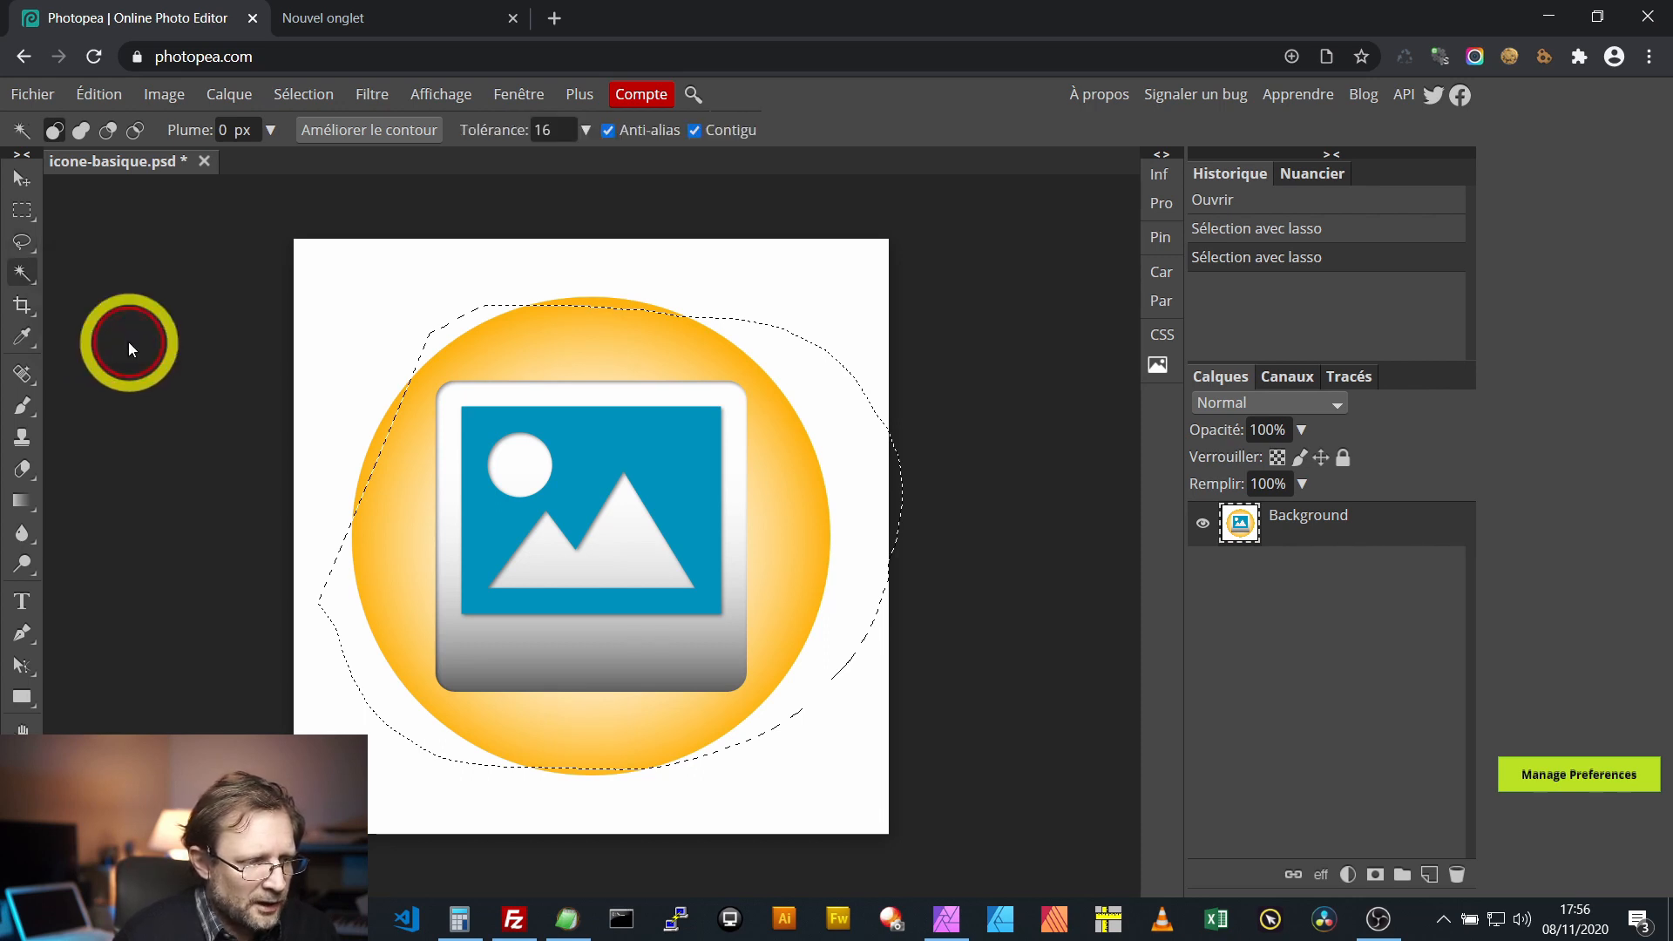
{"action": "left_click", "coordinate": [302, 96]}
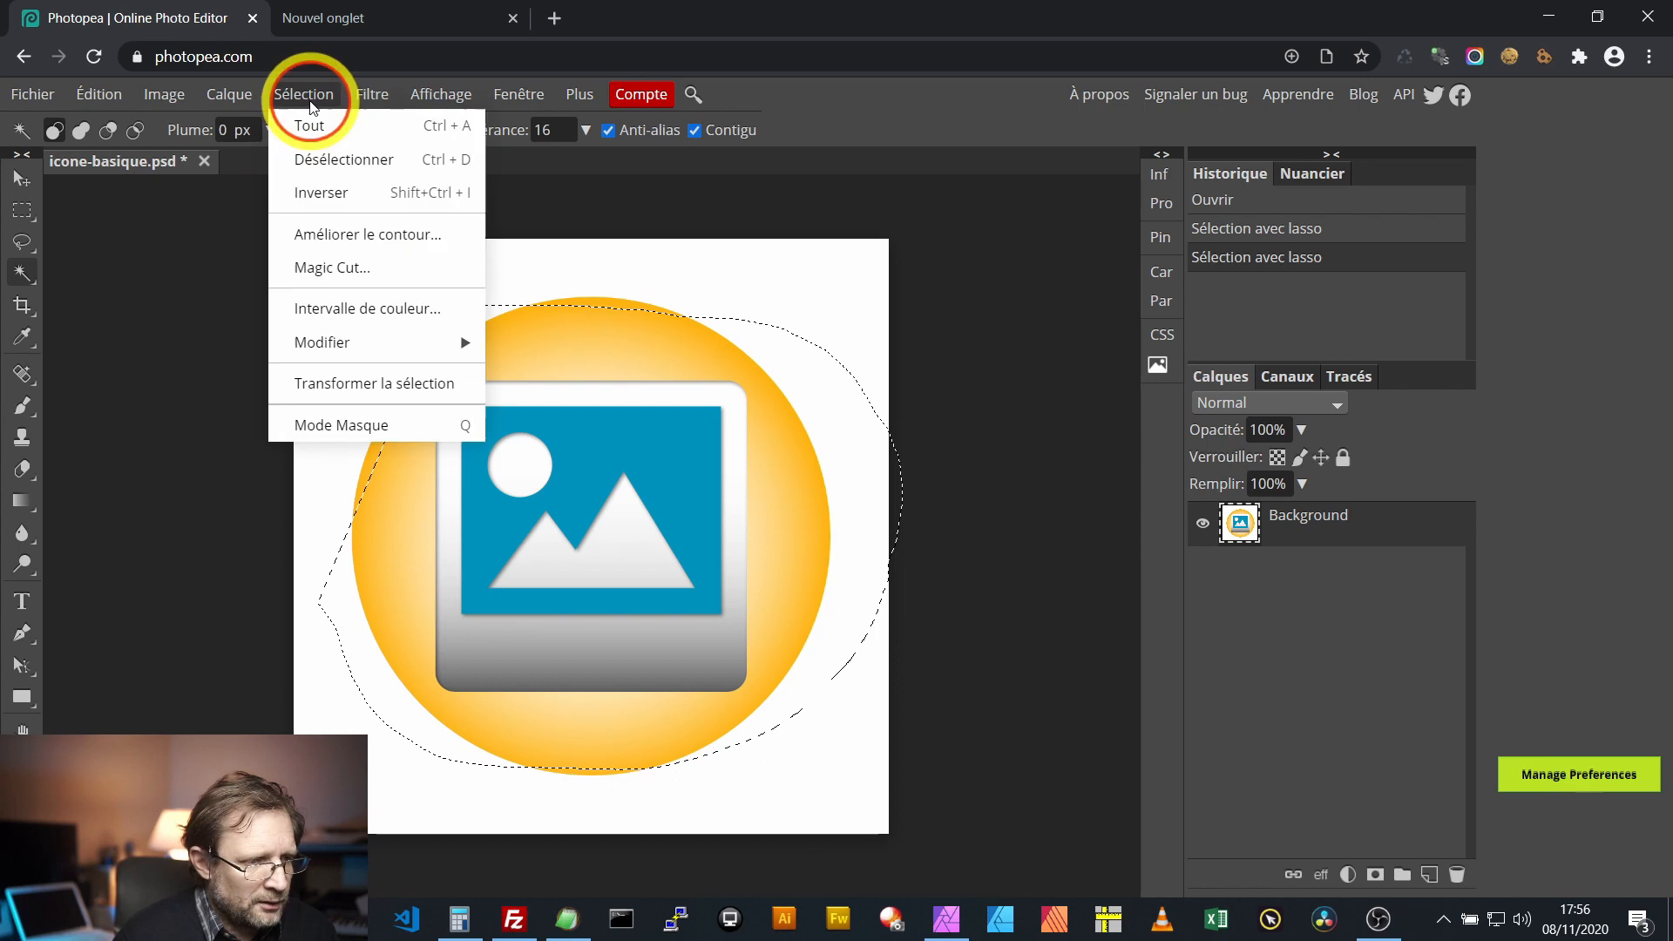
{"action": "left_click", "coordinate": [326, 159]}
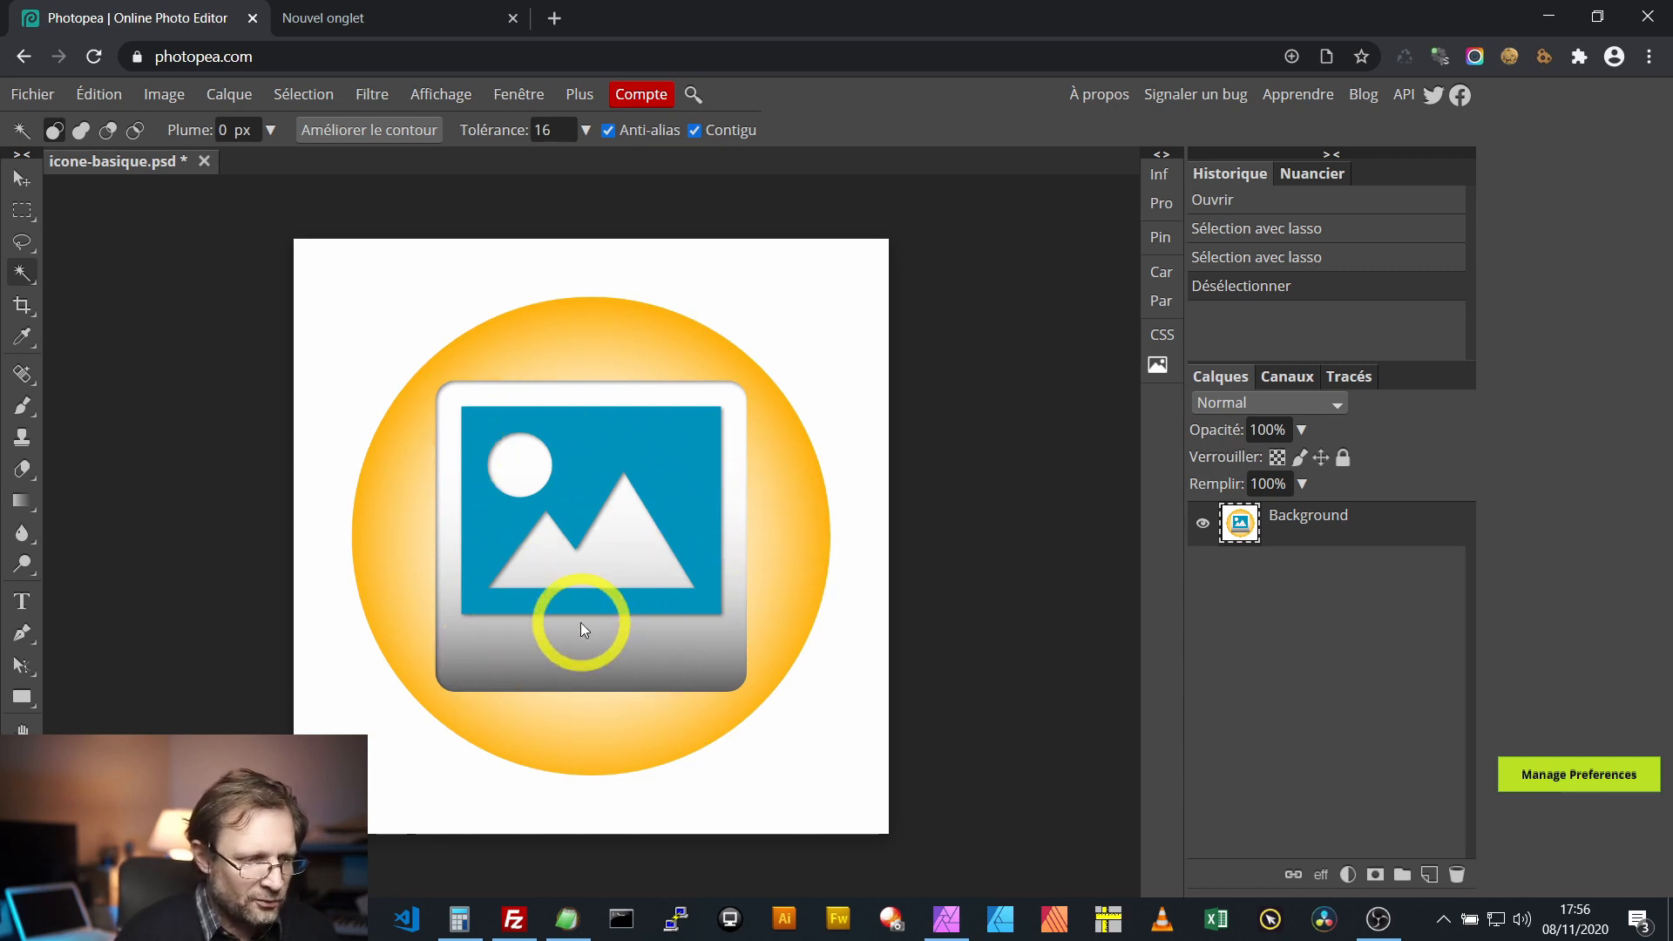
{"action": "left_click", "coordinate": [351, 324]}
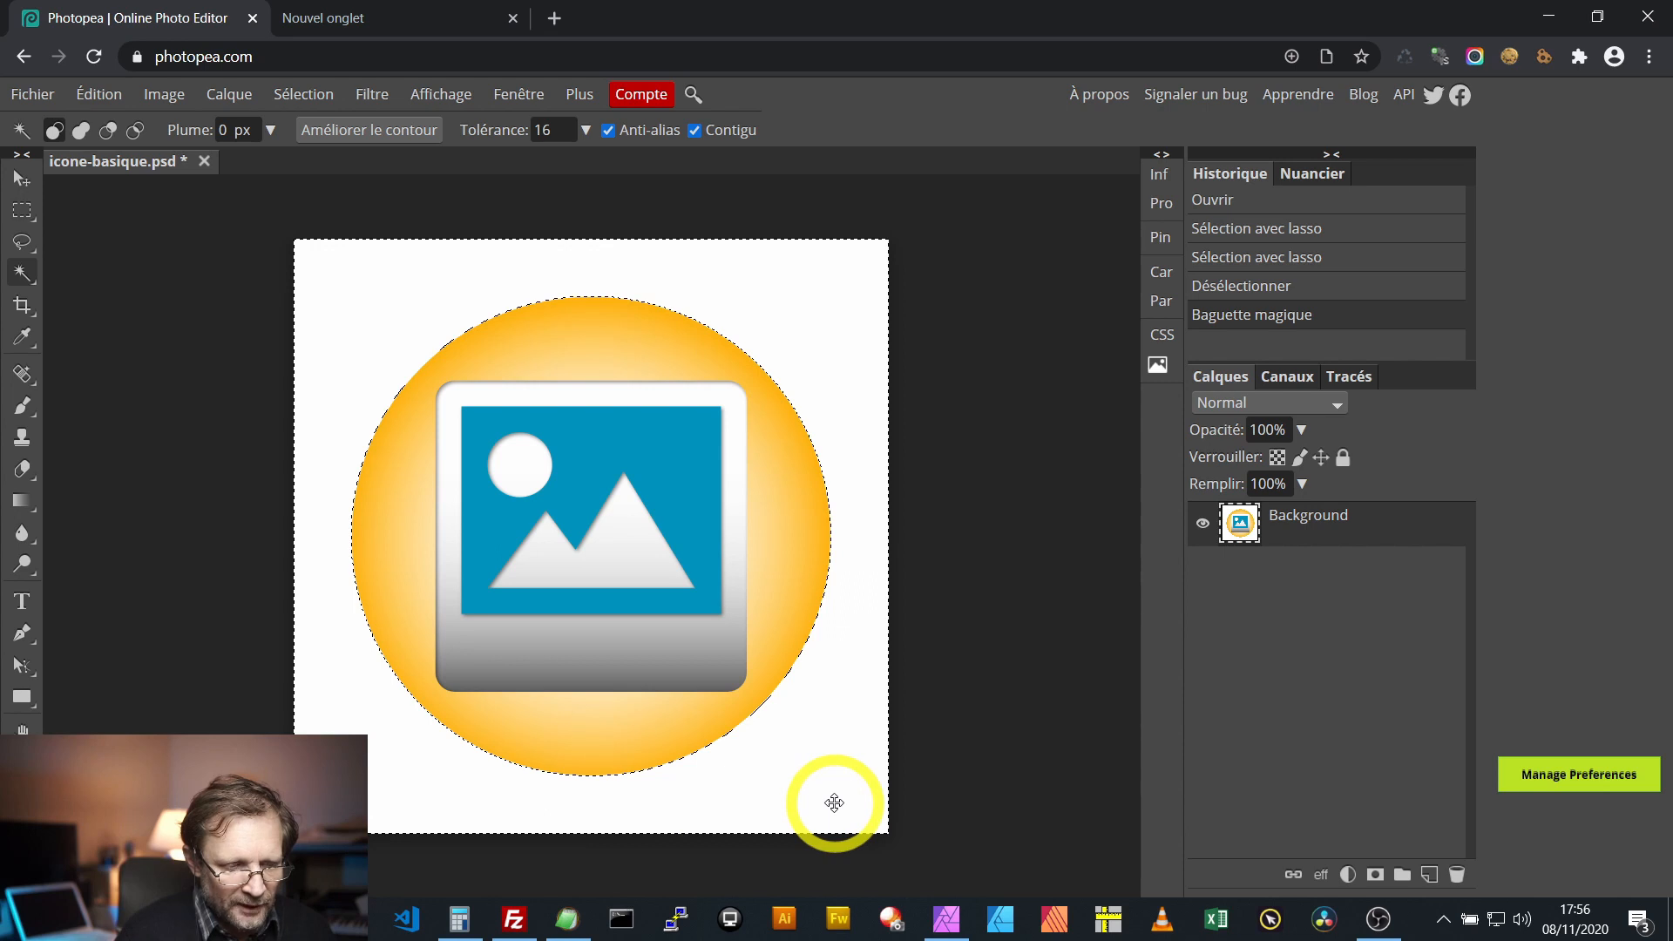
{"action": "left_click", "coordinate": [312, 102]}
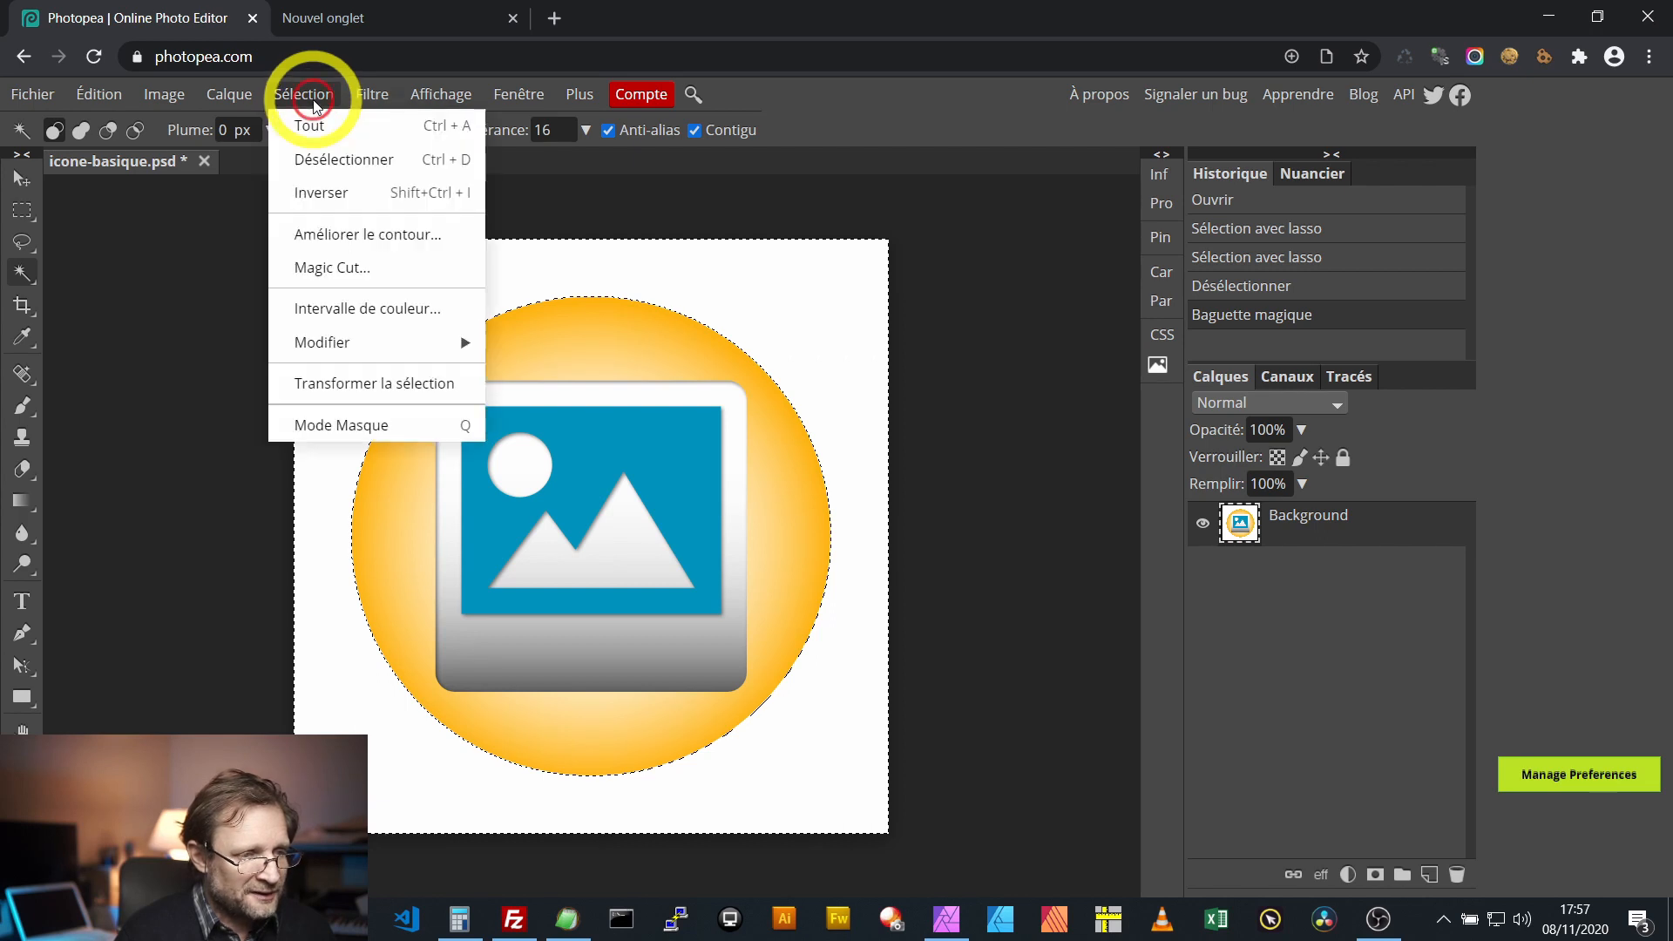
{"action": "left_click", "coordinate": [322, 195]}
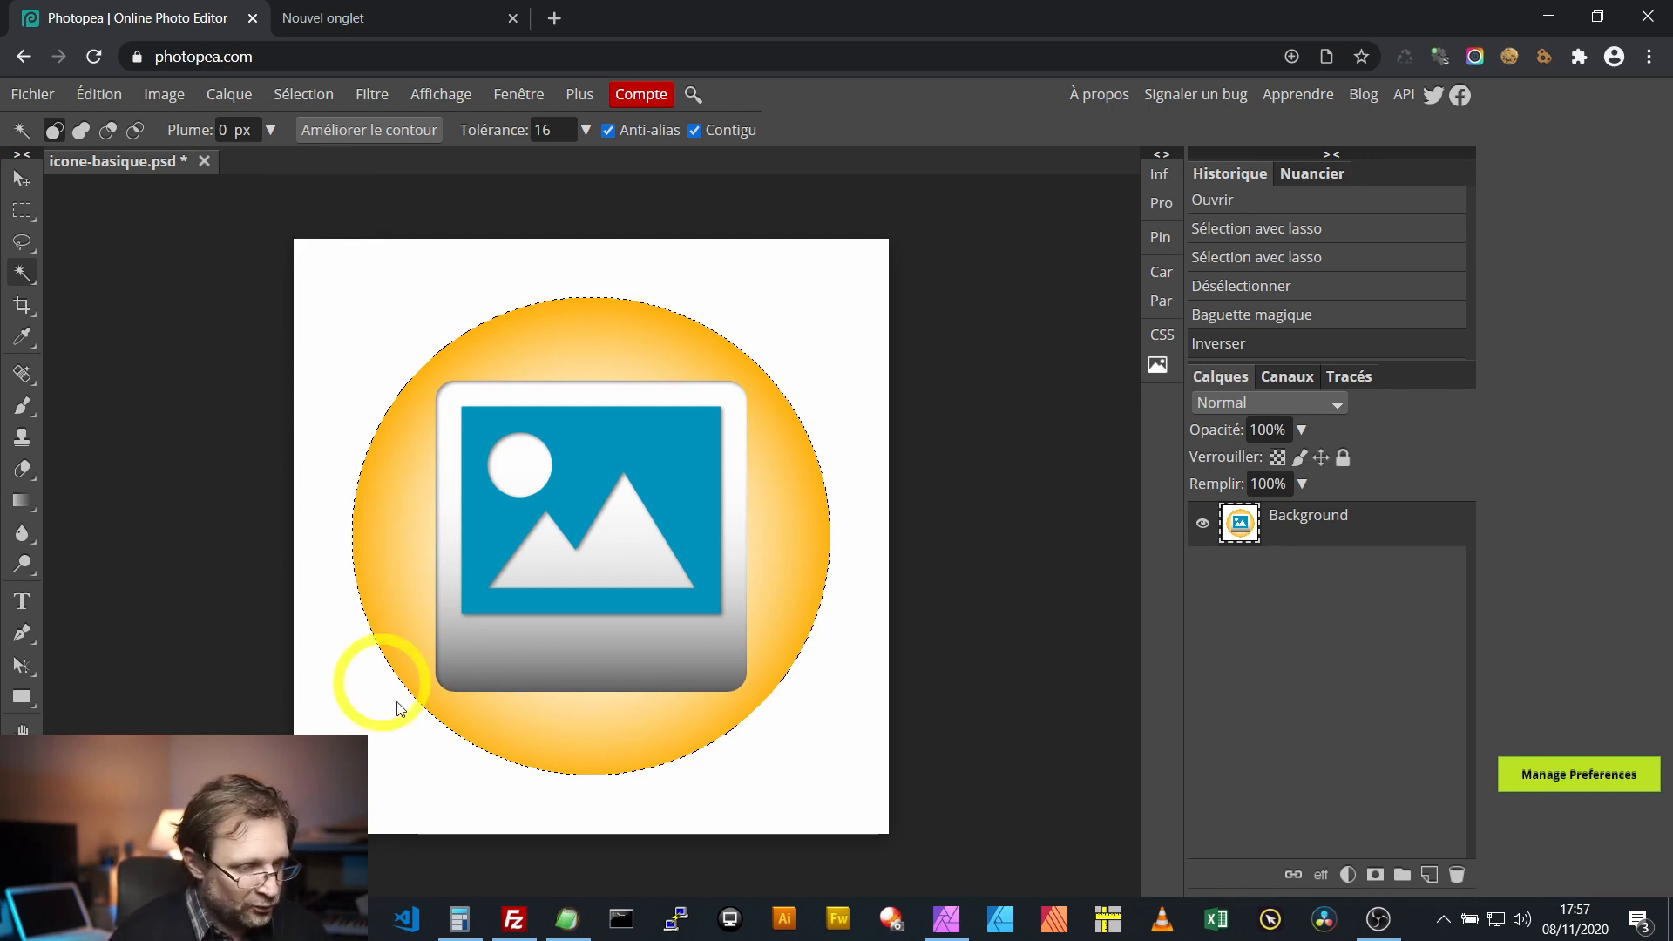
Step: Copy the selected icon, paste it as a new layer and hide the Background layer
{"action": "key", "text": "ctrl+c"}
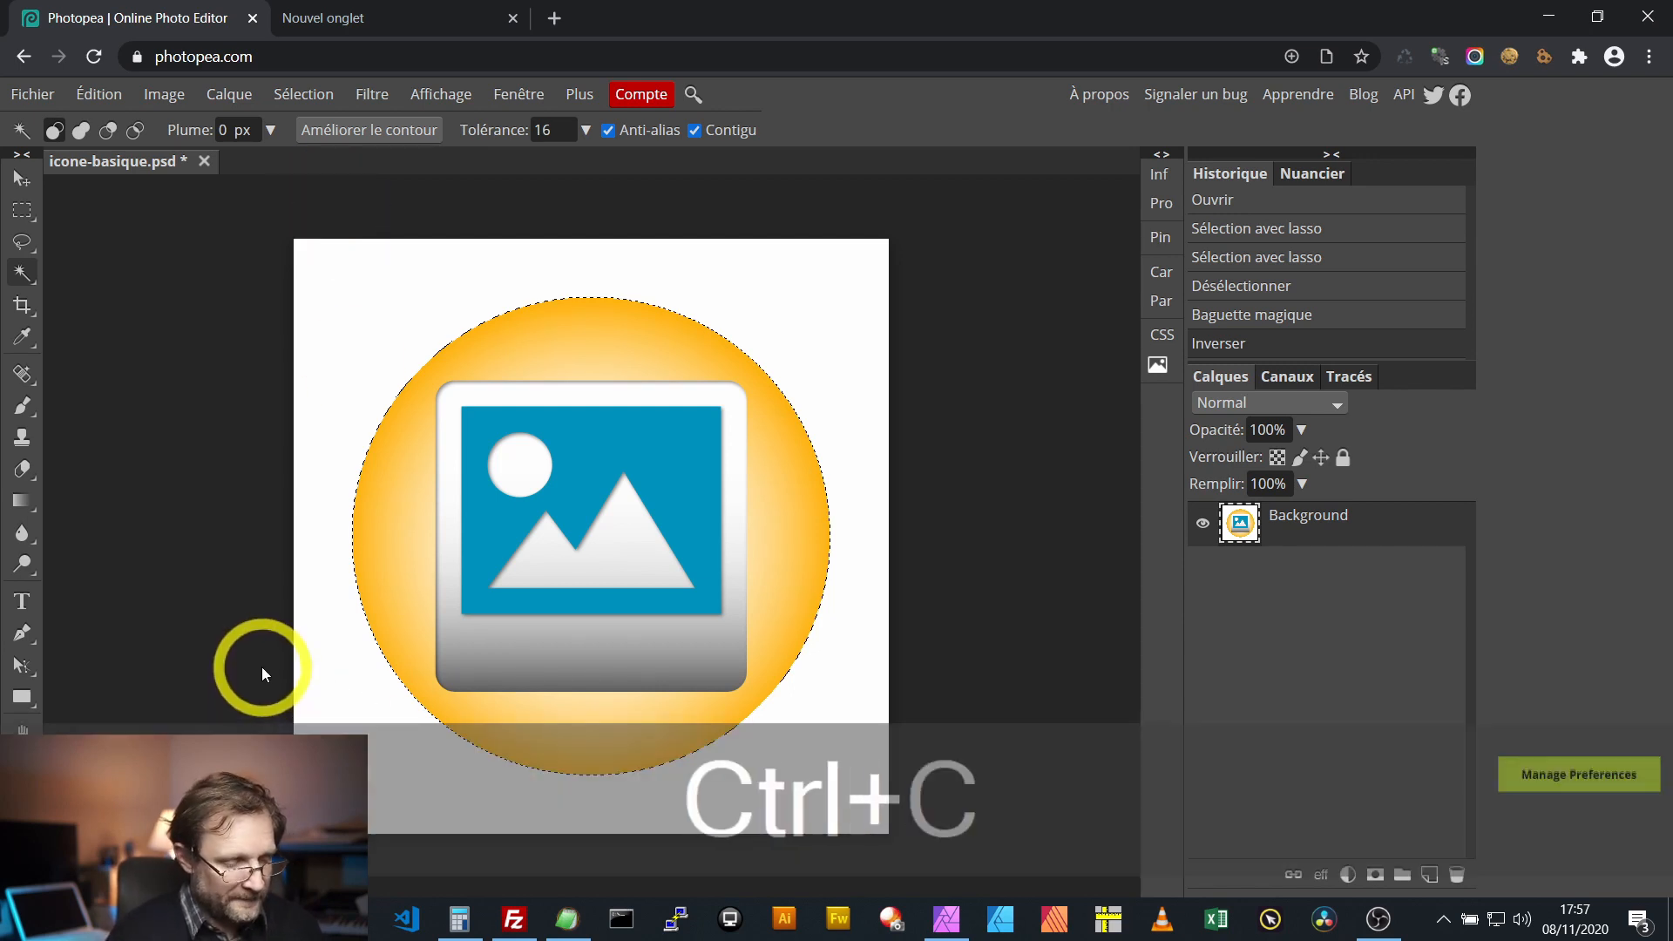
{"action": "key", "text": "ctrl+v"}
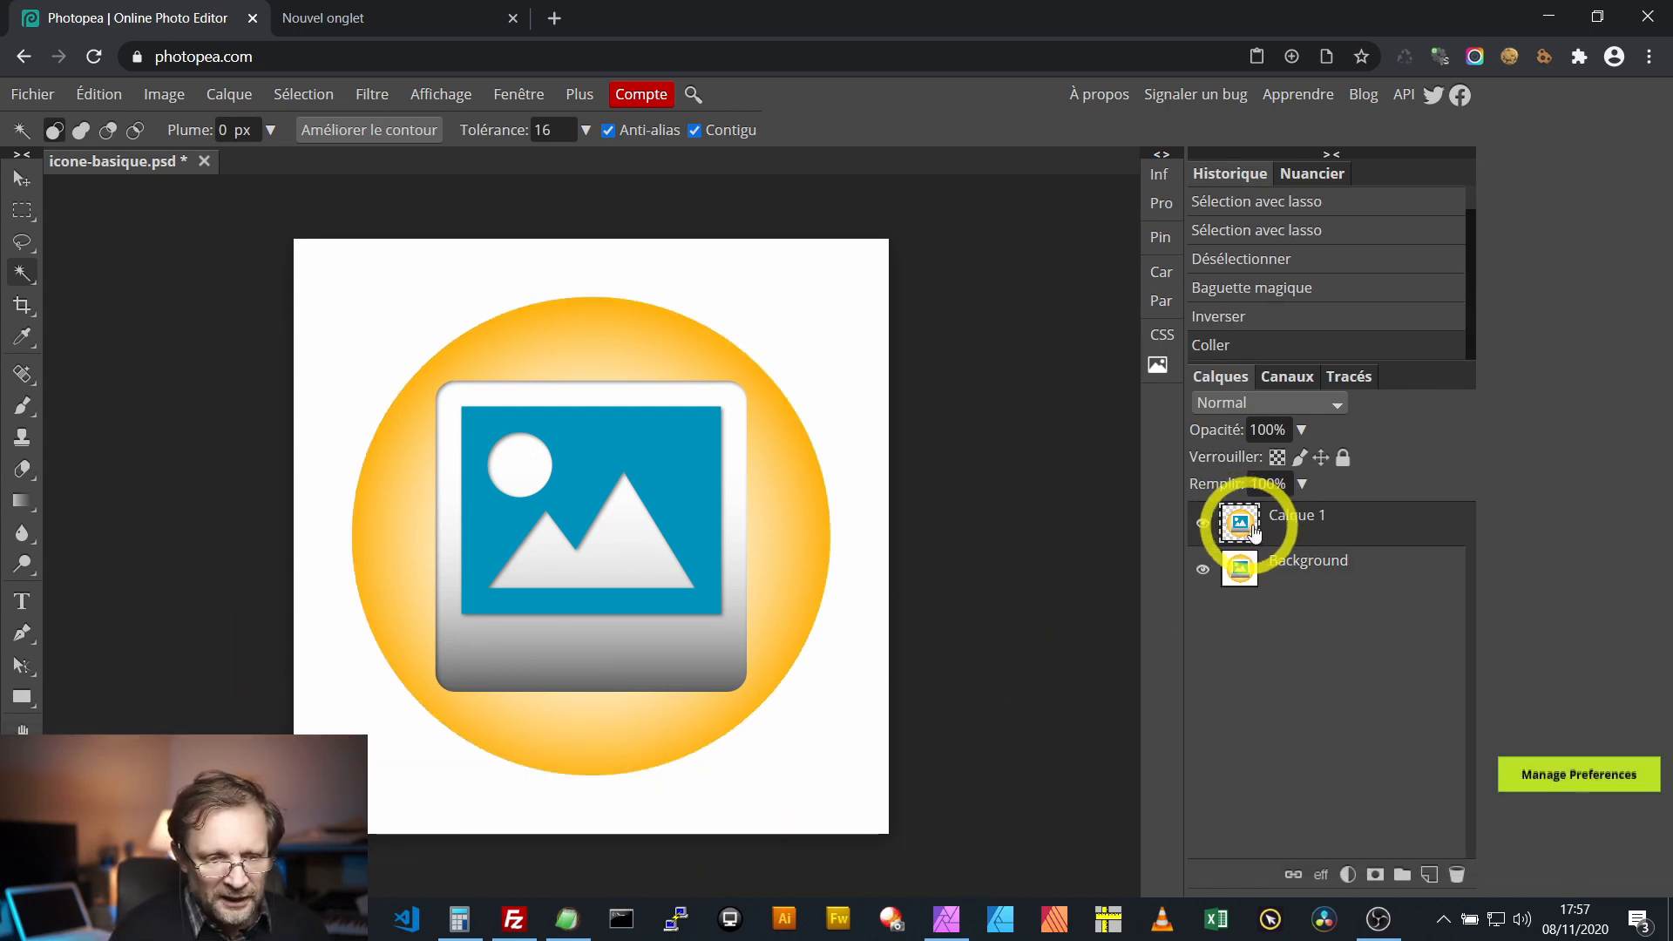
{"action": "left_click", "coordinate": [1201, 572]}
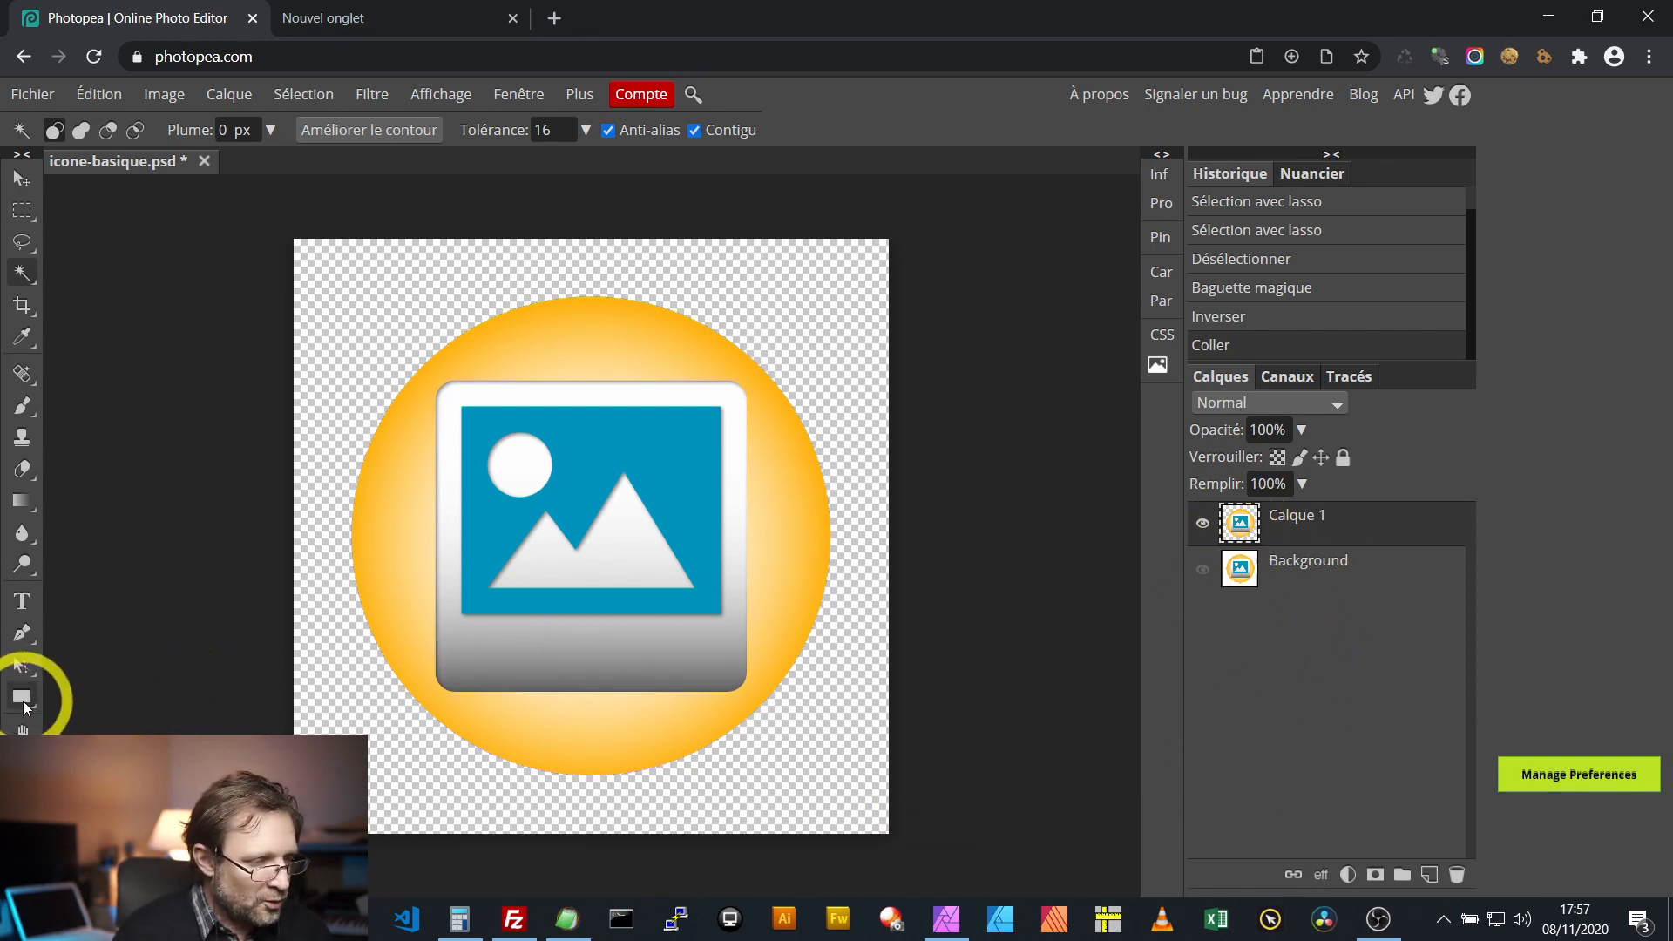
Step: Add an empty layer beneath the cut-out icon and cover the whole canvas with a red rectangle on it
{"action": "left_click", "coordinate": [1429, 875]}
{"action": "left_click_drag", "start_coordinate": [1233, 521], "coordinate": [1210, 585]}
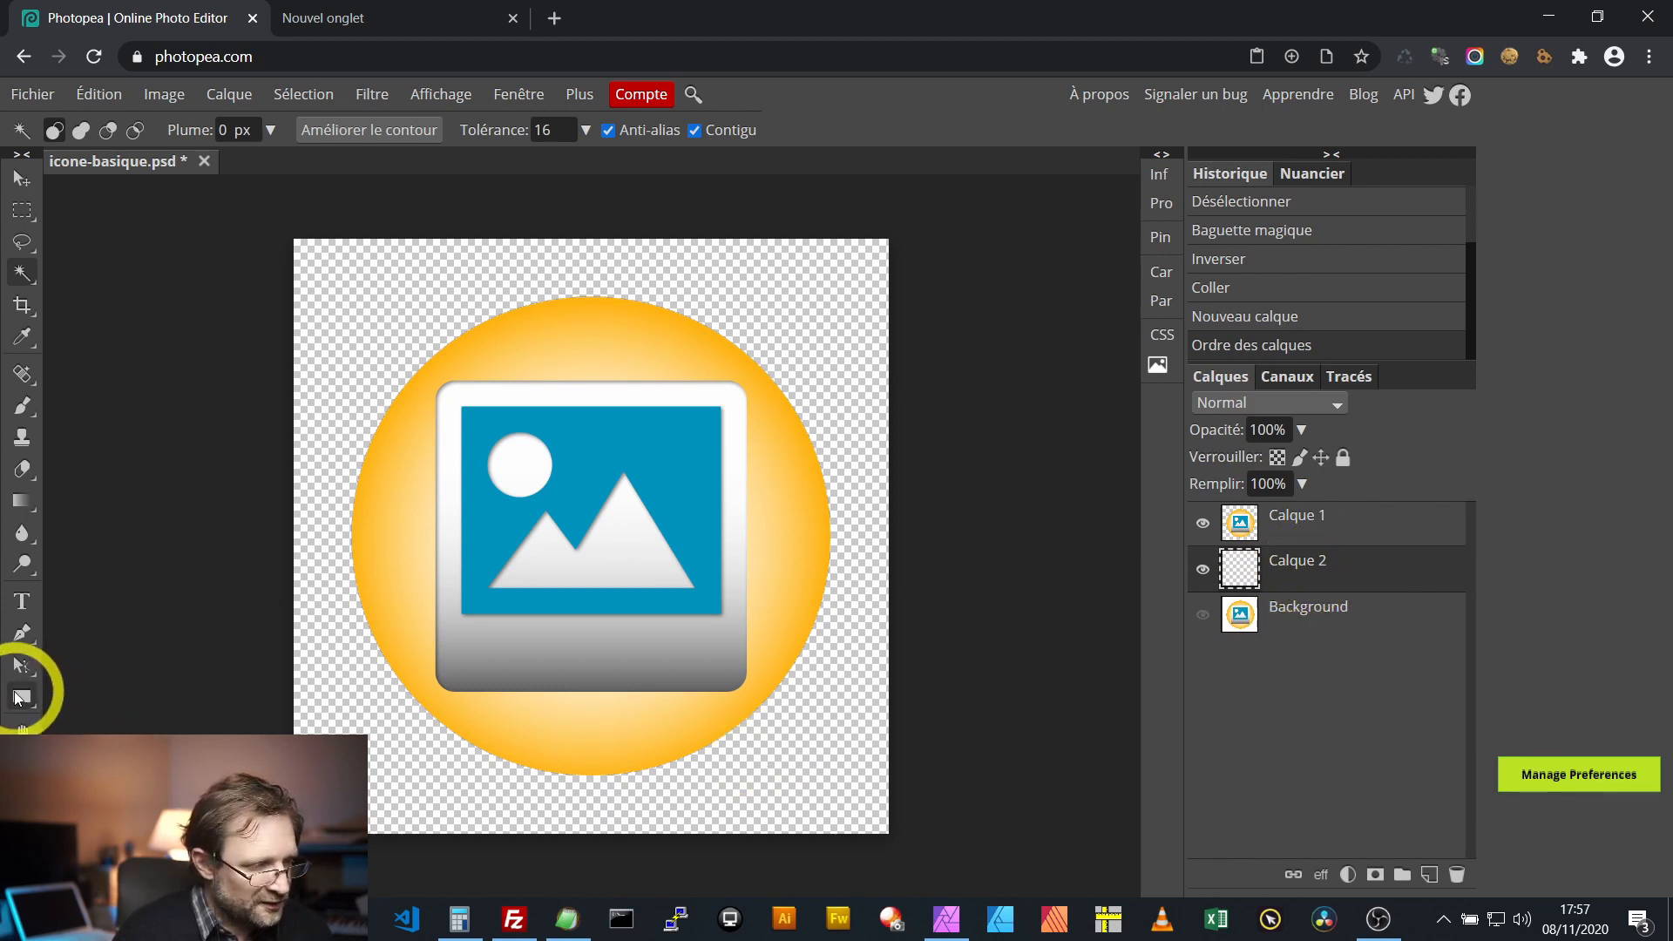
{"action": "left_click", "coordinate": [21, 698]}
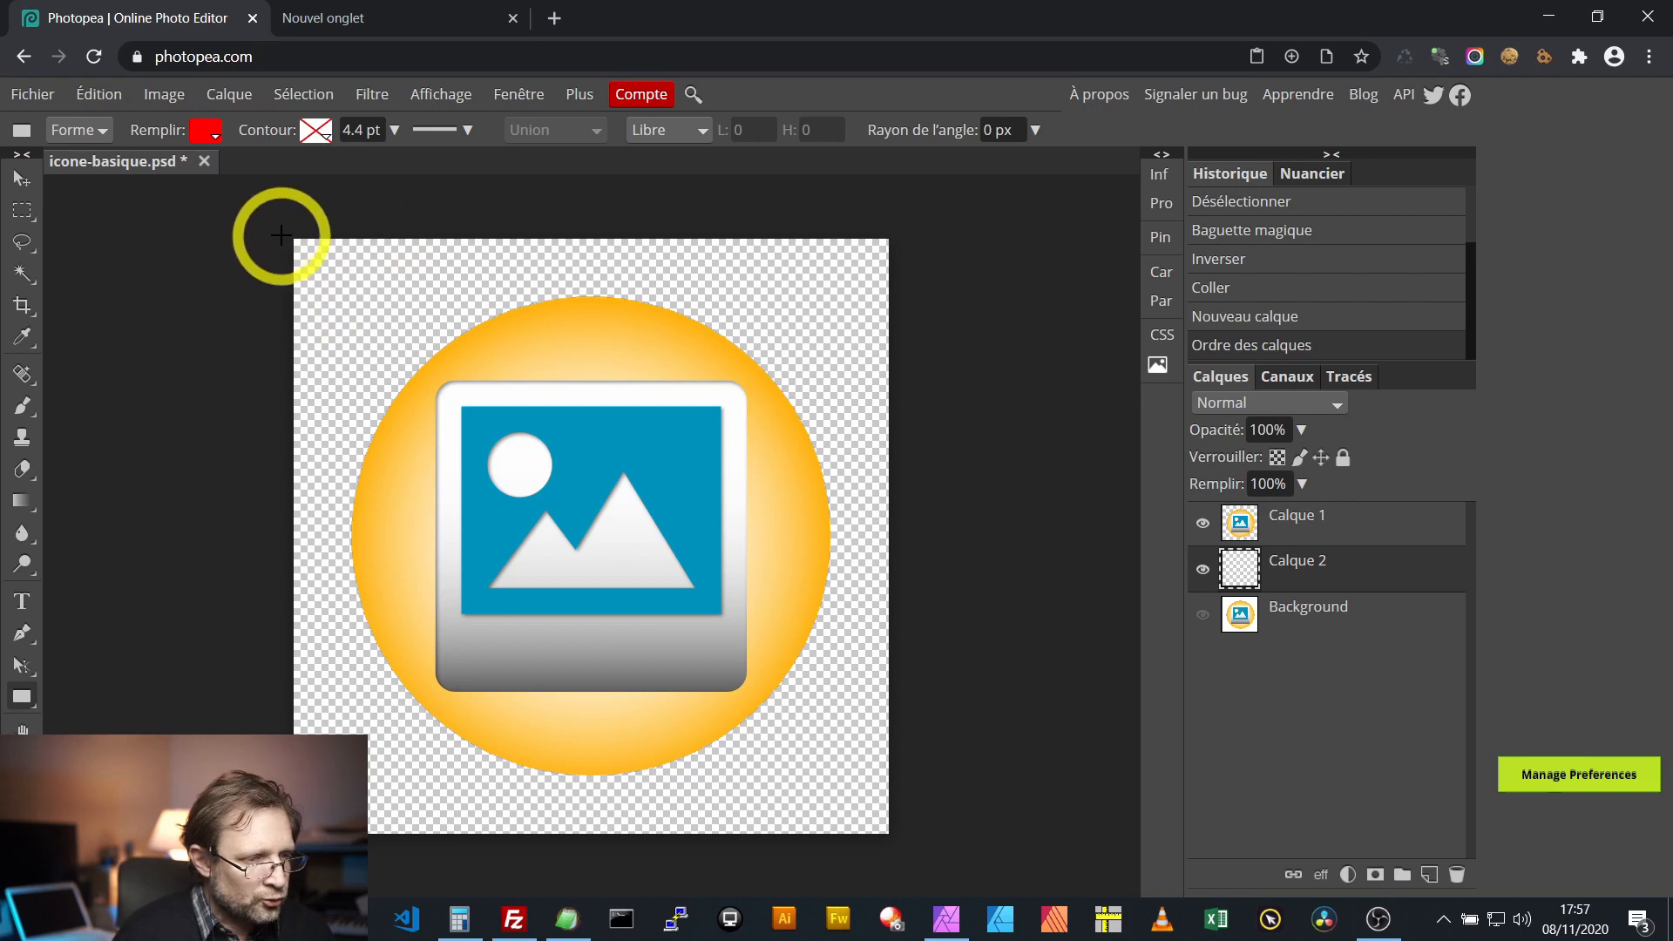
{"action": "left_click_drag", "start_coordinate": [281, 231], "coordinate": [925, 857]}
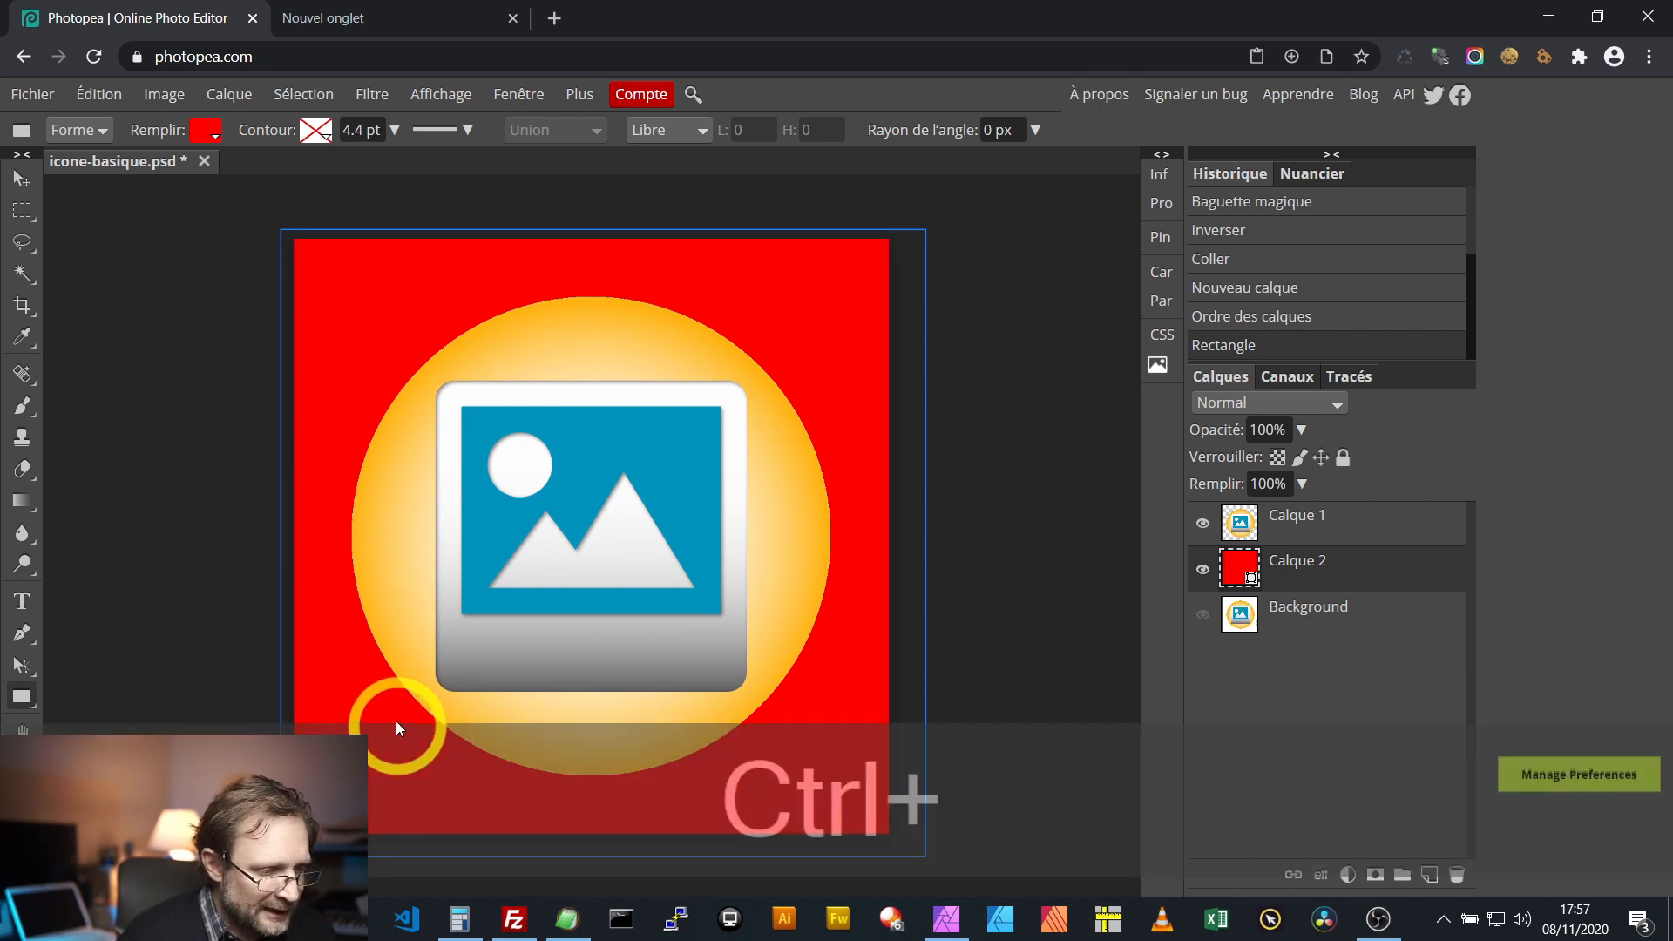
Step: Examine the cut-out circle's edge pixels up close against the red backdrop
{"action": "scroll", "coordinate": [379, 684], "scroll_direction": "up", "scroll_amount": 3}
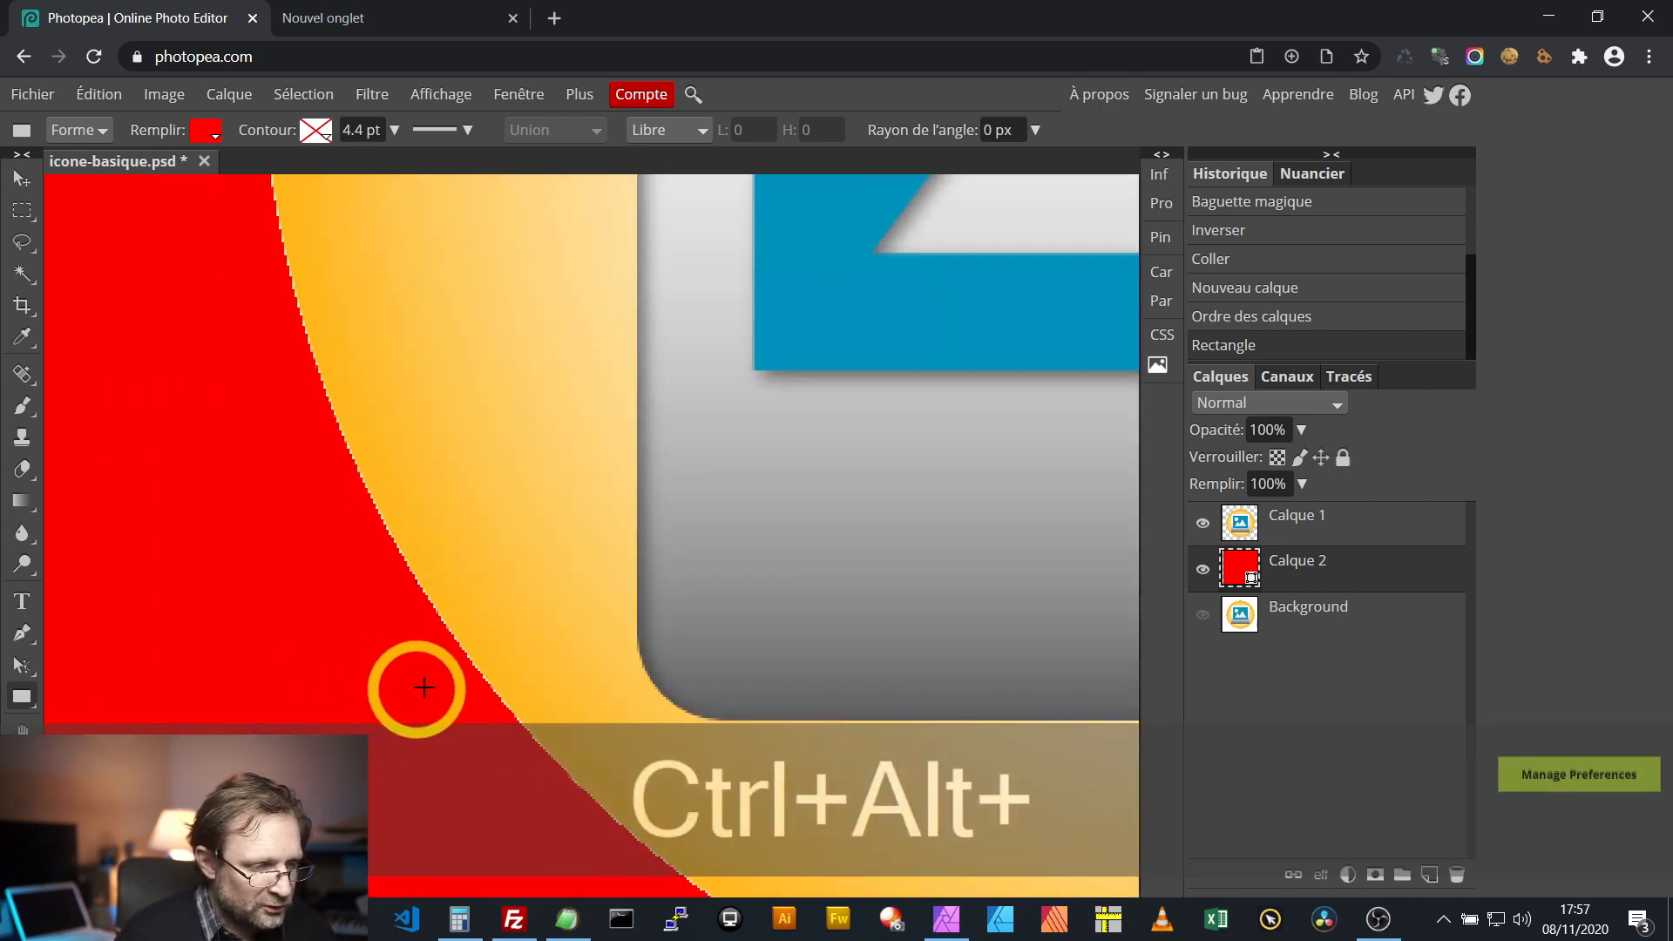
{"action": "scroll", "coordinate": [437, 657], "scroll_direction": "up", "scroll_amount": 1}
{"action": "scroll", "coordinate": [448, 665], "scroll_direction": "up", "scroll_amount": 1}
{"action": "scroll", "coordinate": [448, 672], "scroll_direction": "down", "scroll_amount": 3}
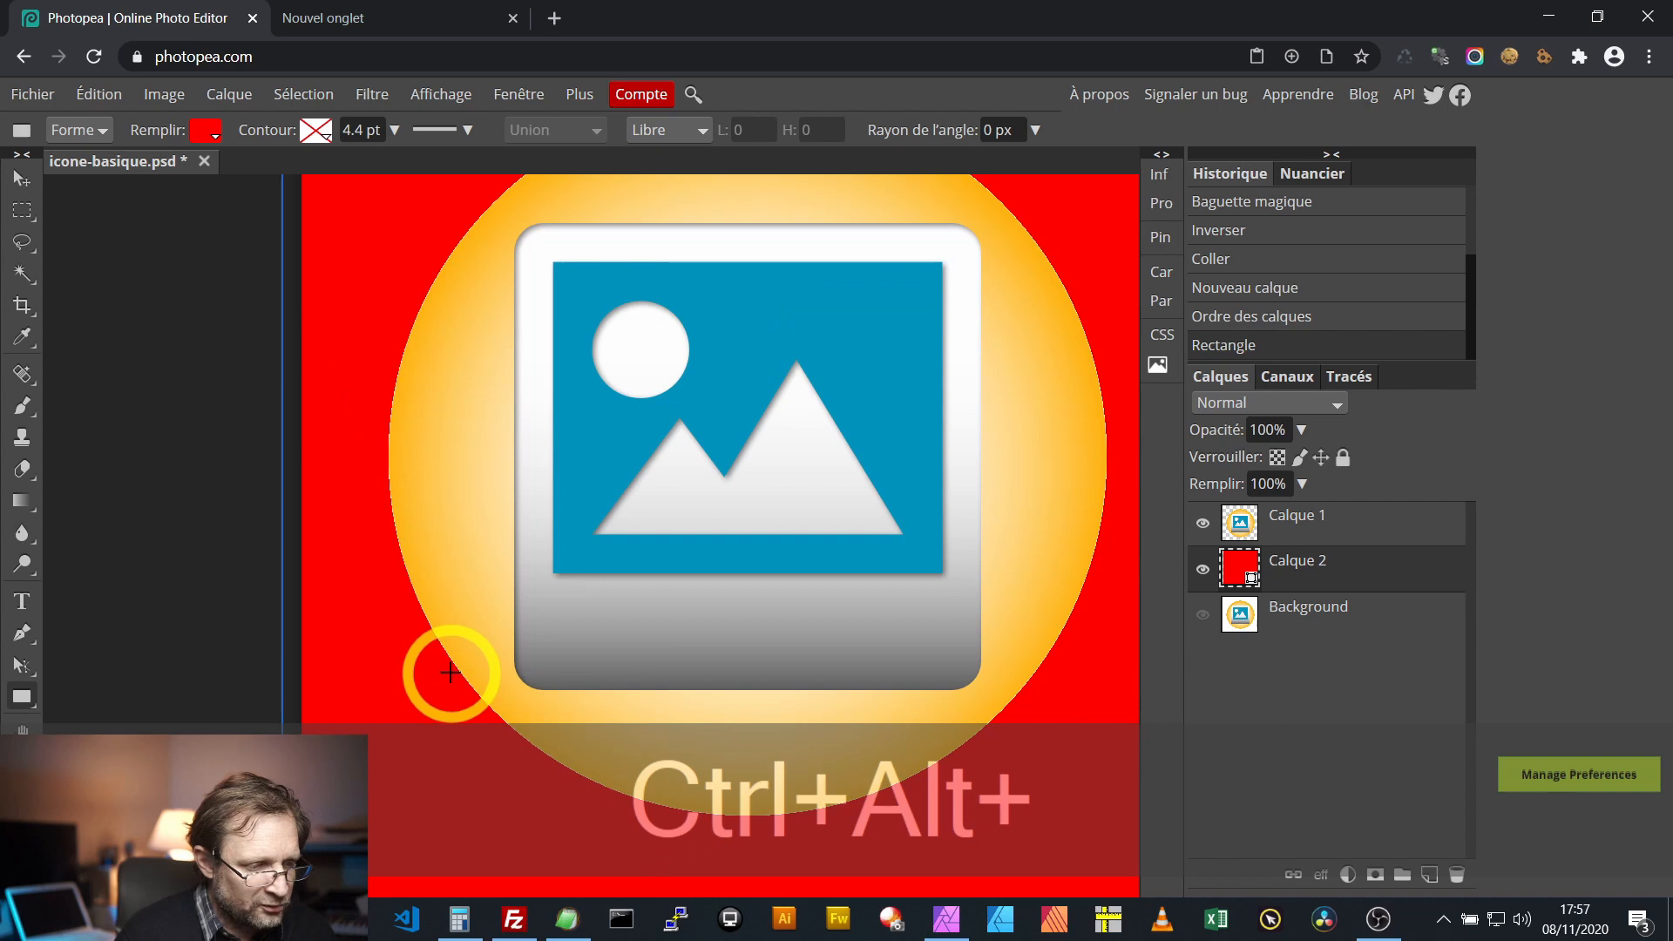
{"action": "scroll", "coordinate": [471, 690], "scroll_direction": "up", "scroll_amount": 3}
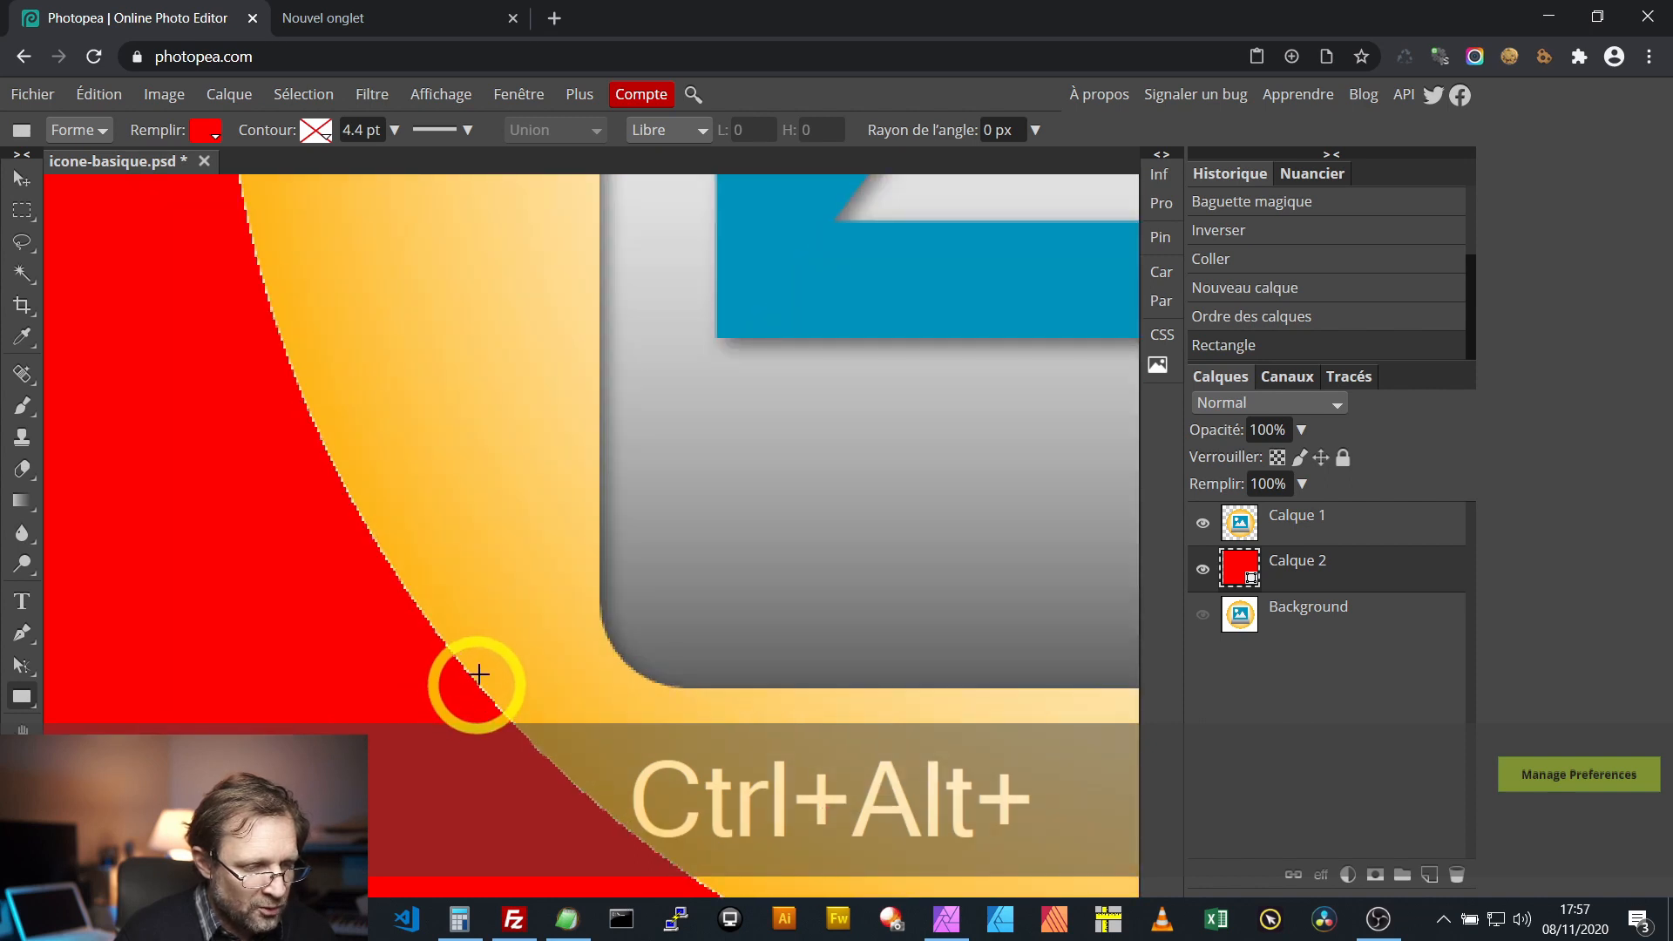
{"action": "scroll", "coordinate": [472, 691], "scroll_direction": "up", "scroll_amount": 2}
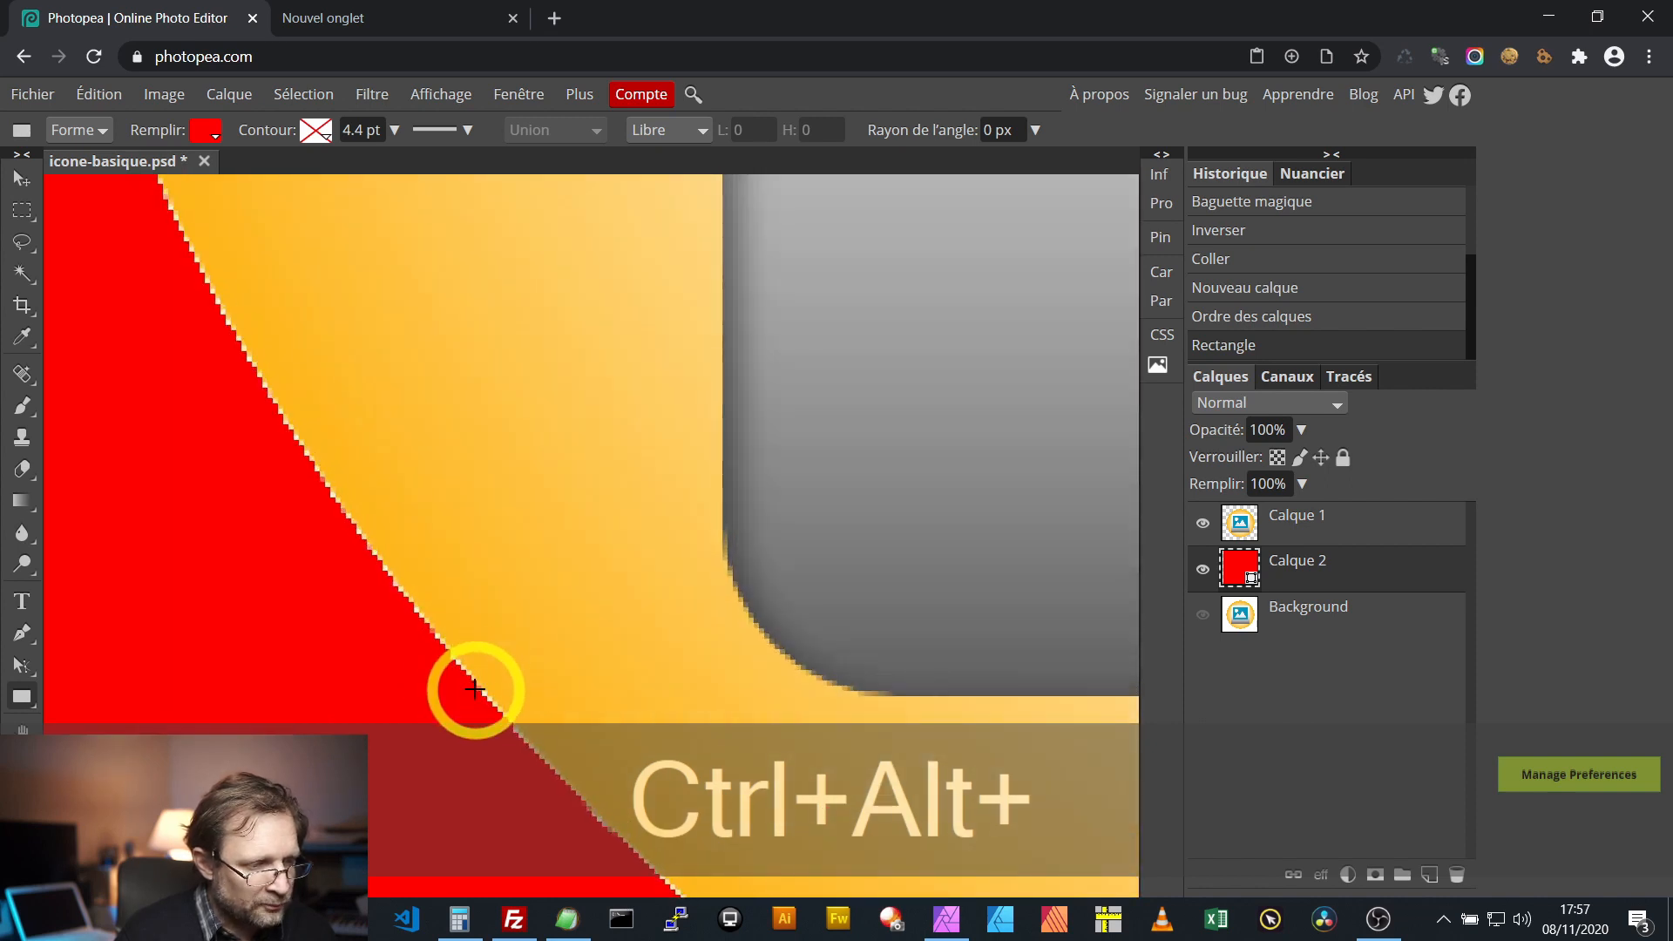
{"action": "scroll", "coordinate": [474, 689], "scroll_direction": "up", "scroll_amount": 1}
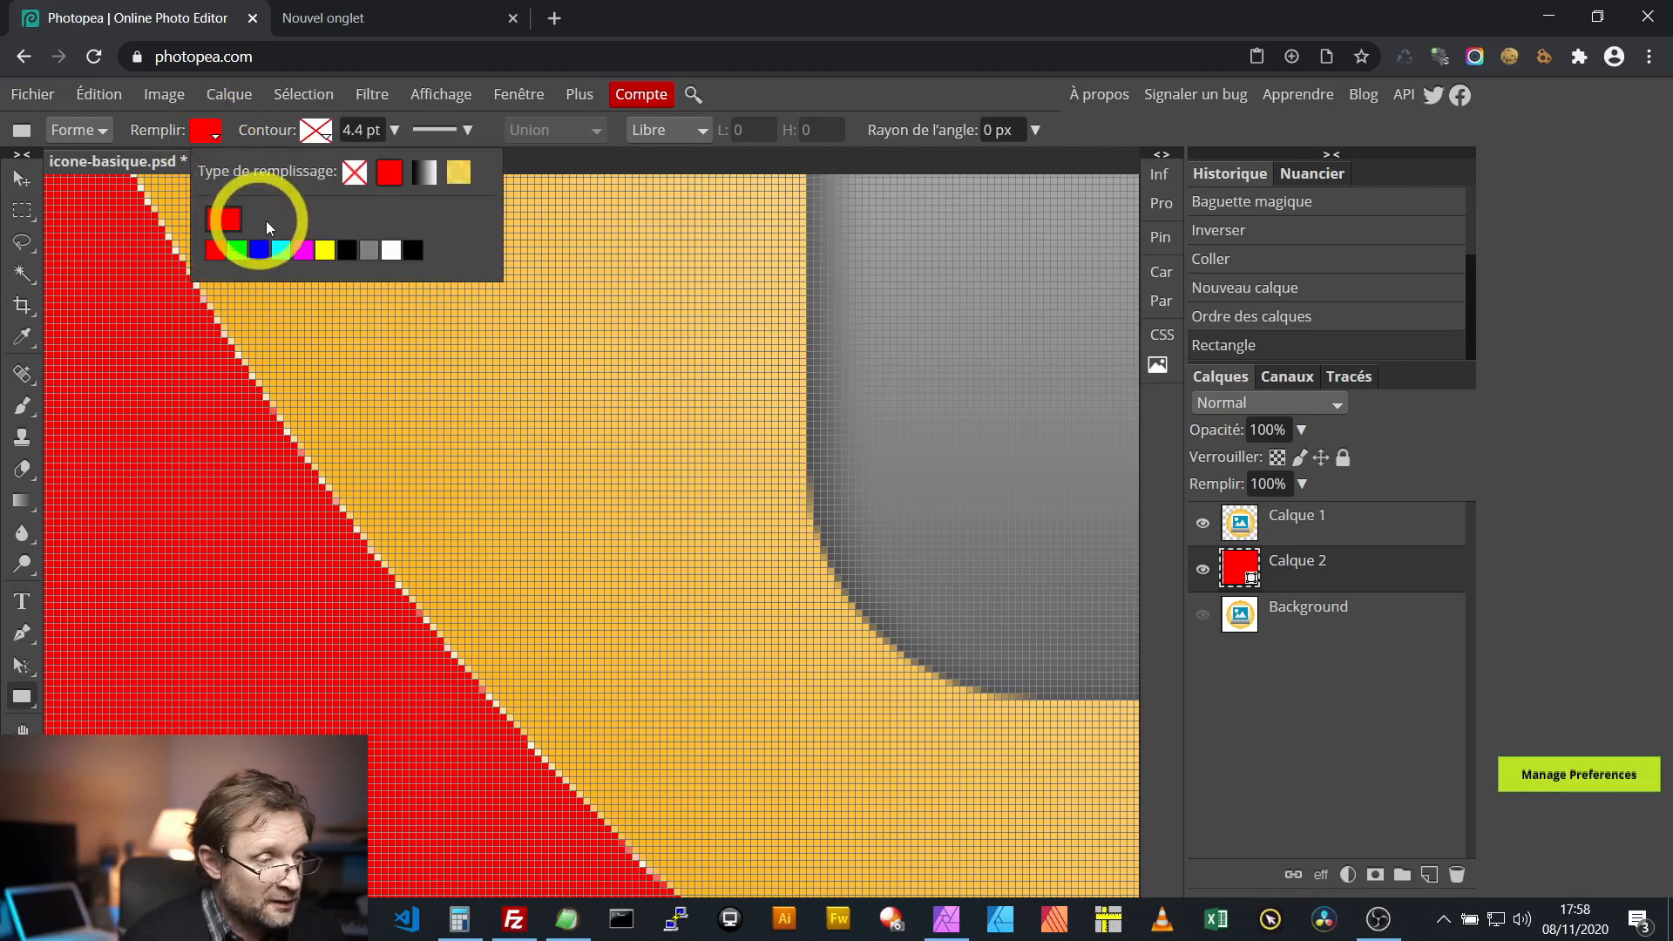
Step: Set the backdrop rectangle's fill to black and check the circle's edge against it at several magnifications
{"action": "left_click", "coordinate": [413, 251]}
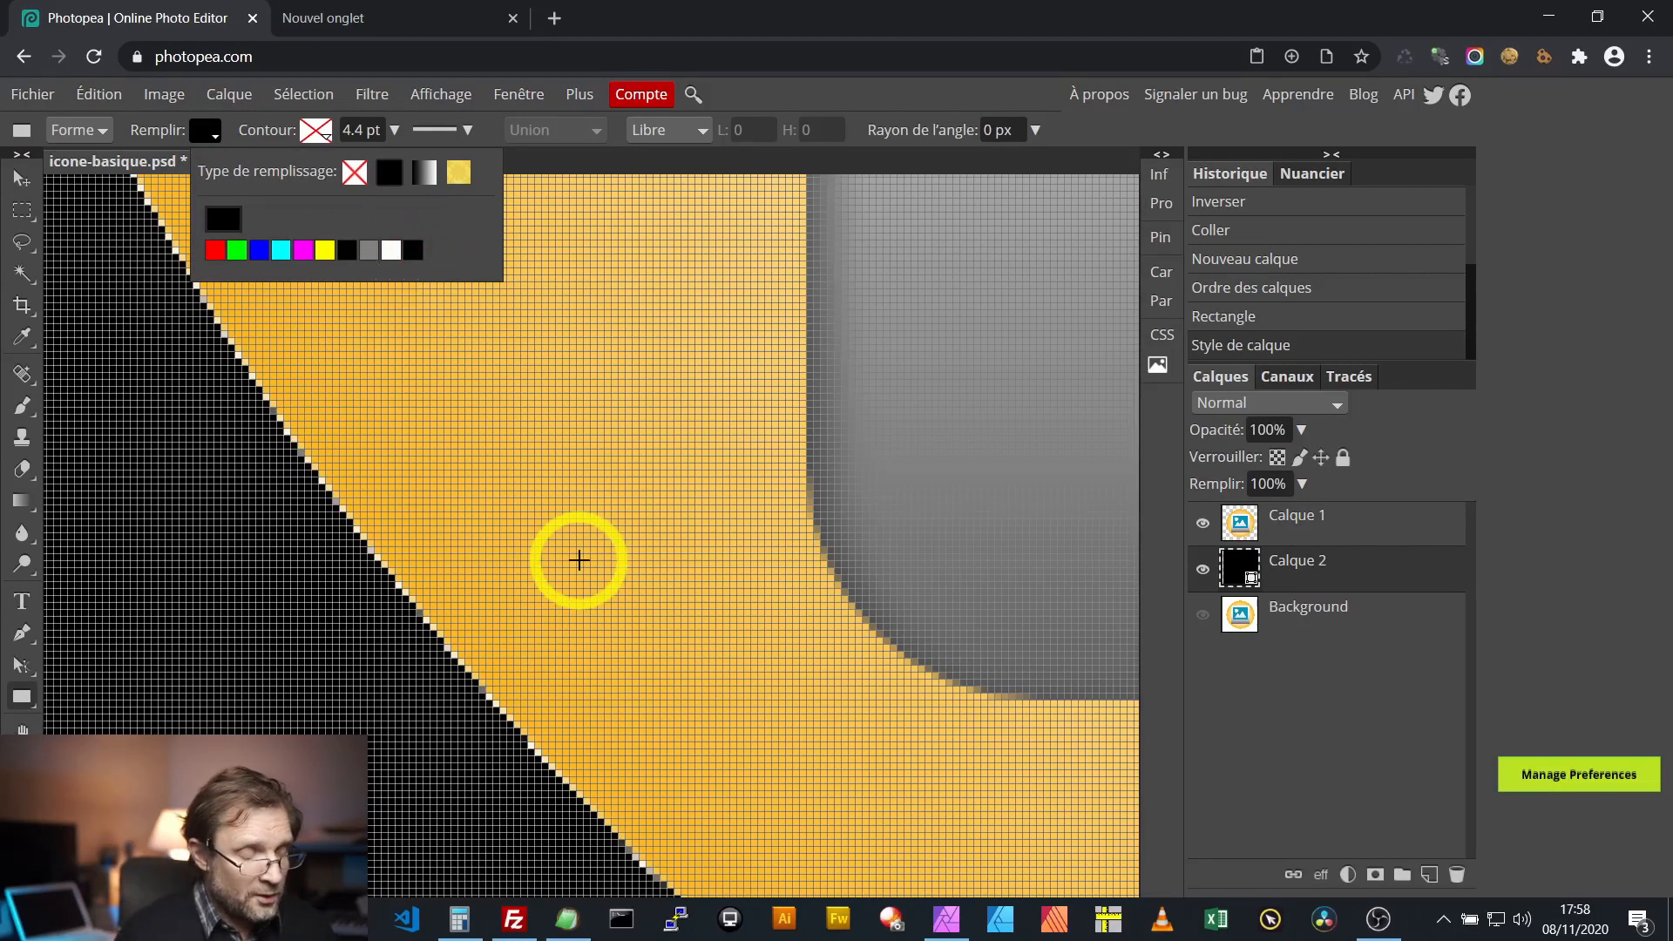
{"action": "scroll", "coordinate": [579, 553], "scroll_direction": "up", "scroll_amount": 5}
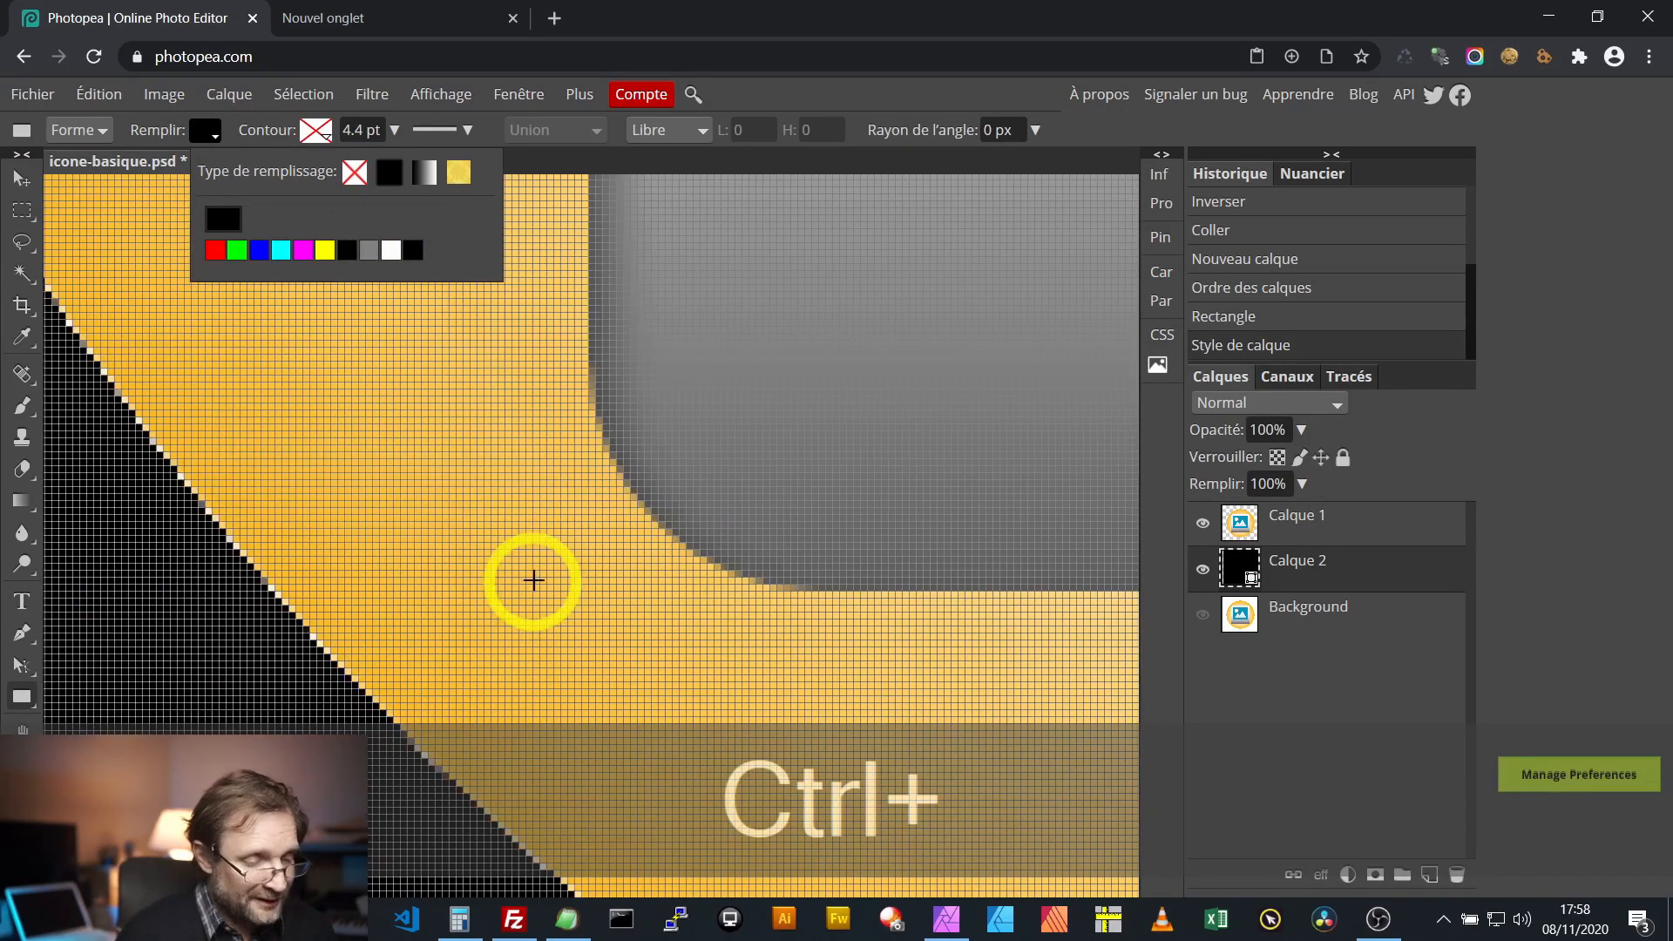
{"action": "scroll", "coordinate": [534, 580], "scroll_direction": "down", "scroll_amount": 5}
{"action": "scroll", "coordinate": [453, 575], "scroll_direction": "up", "scroll_amount": 5}
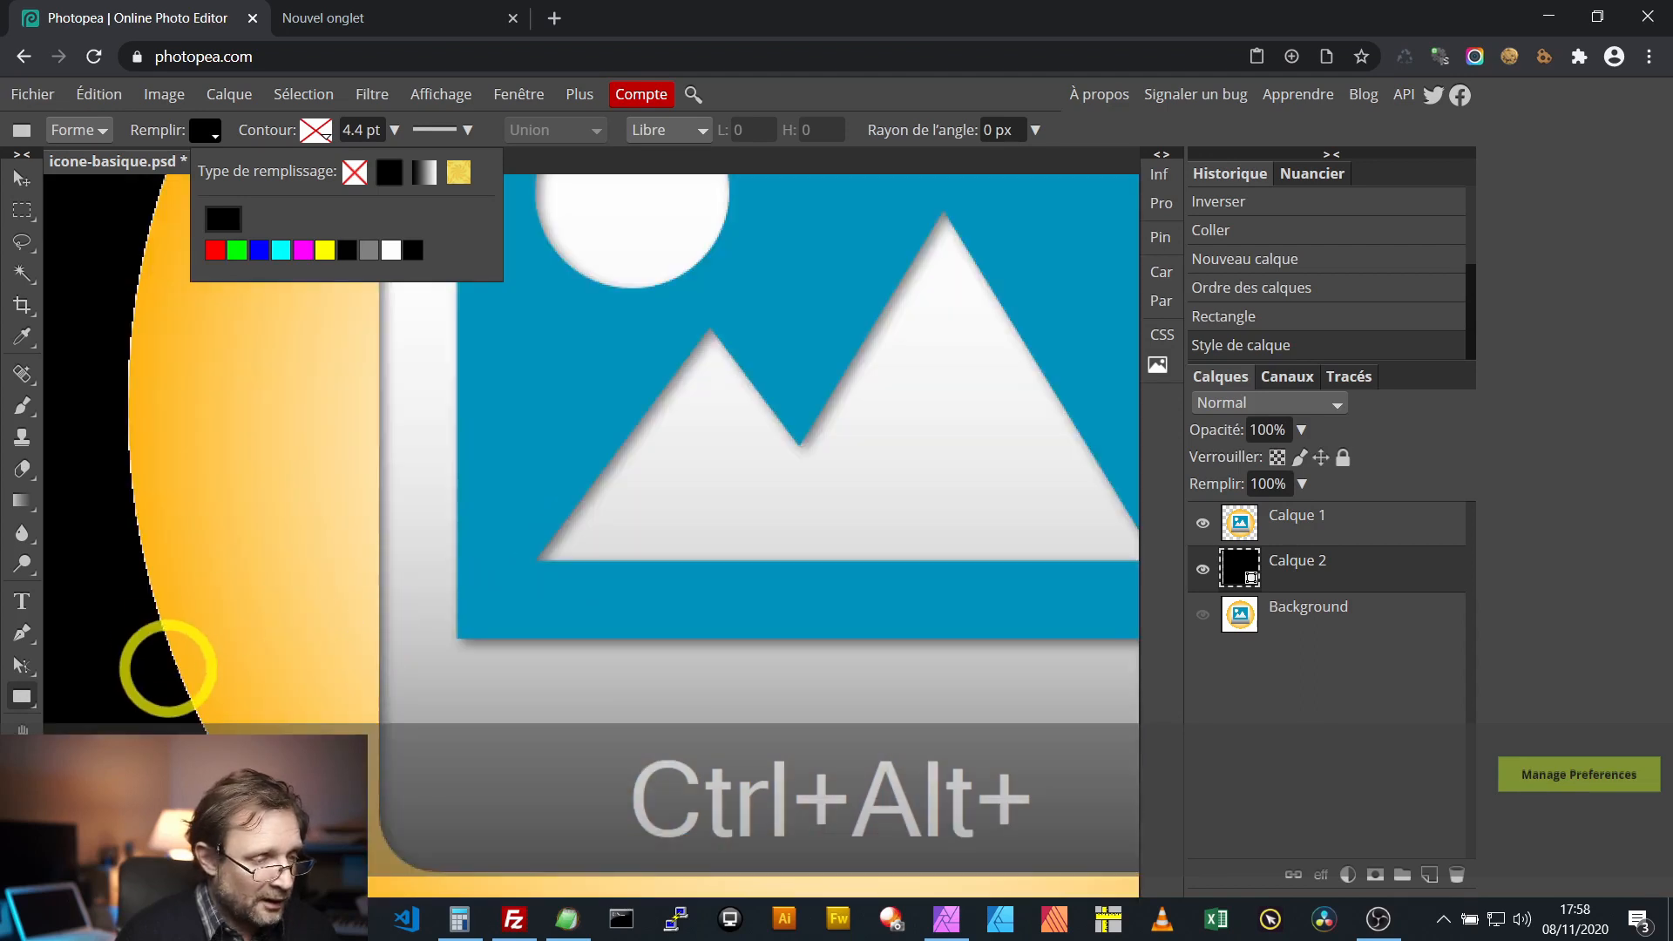
{"action": "scroll", "coordinate": [168, 669], "scroll_direction": "down", "scroll_amount": 5}
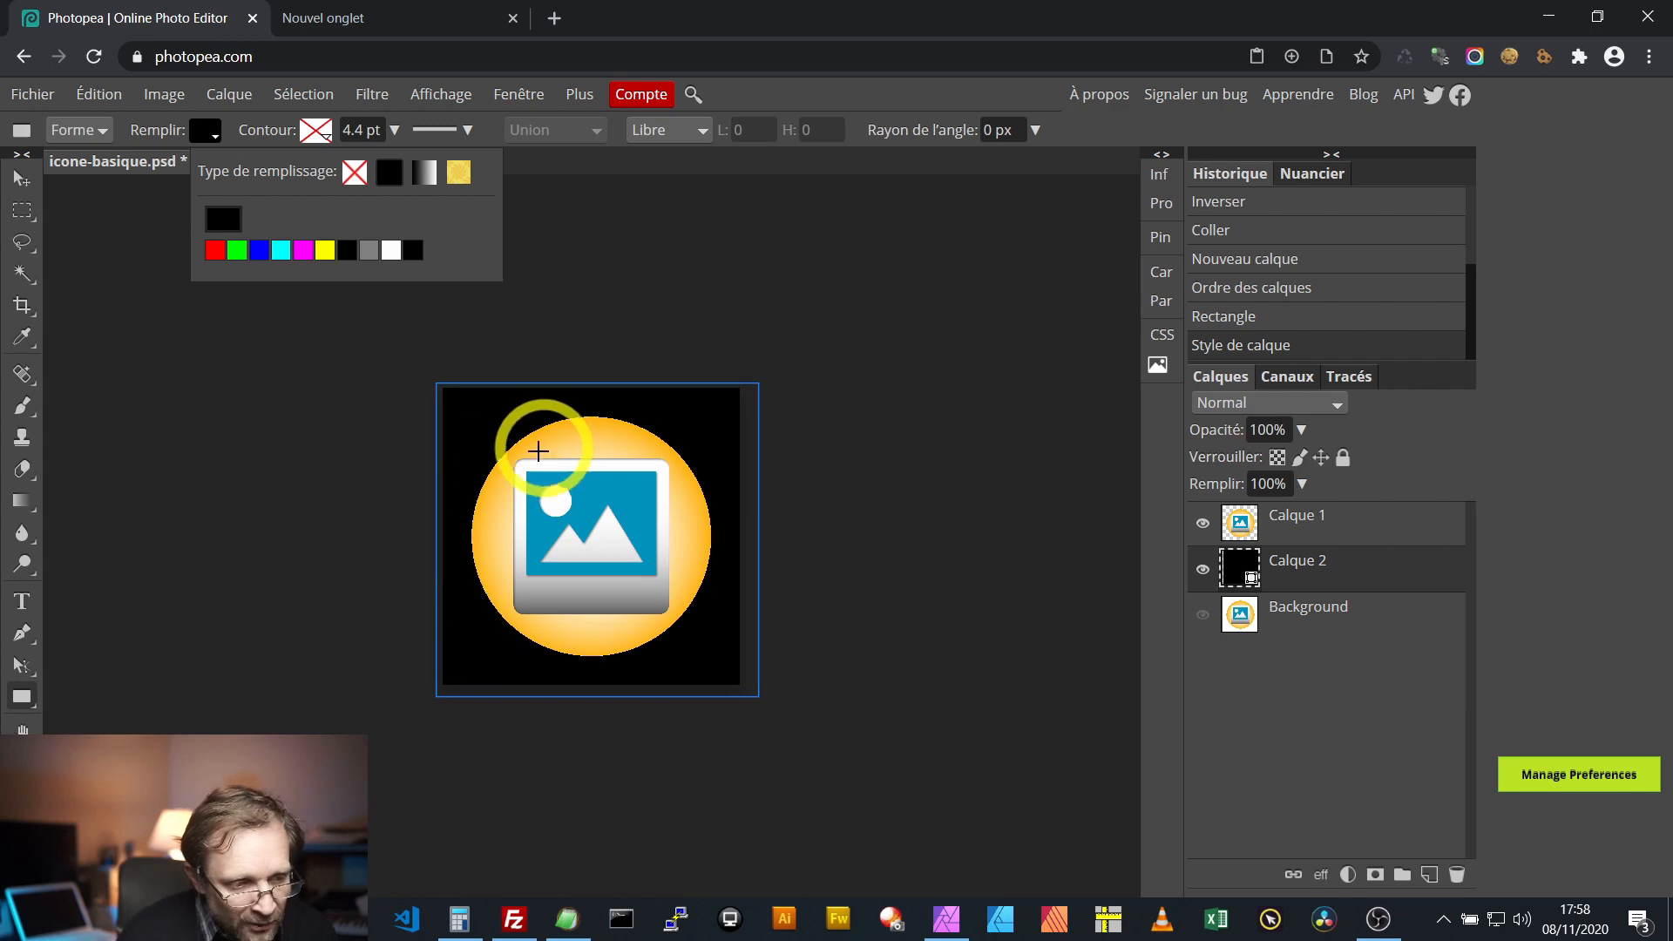
{"action": "scroll", "coordinate": [470, 621], "scroll_direction": "up", "scroll_amount": 4}
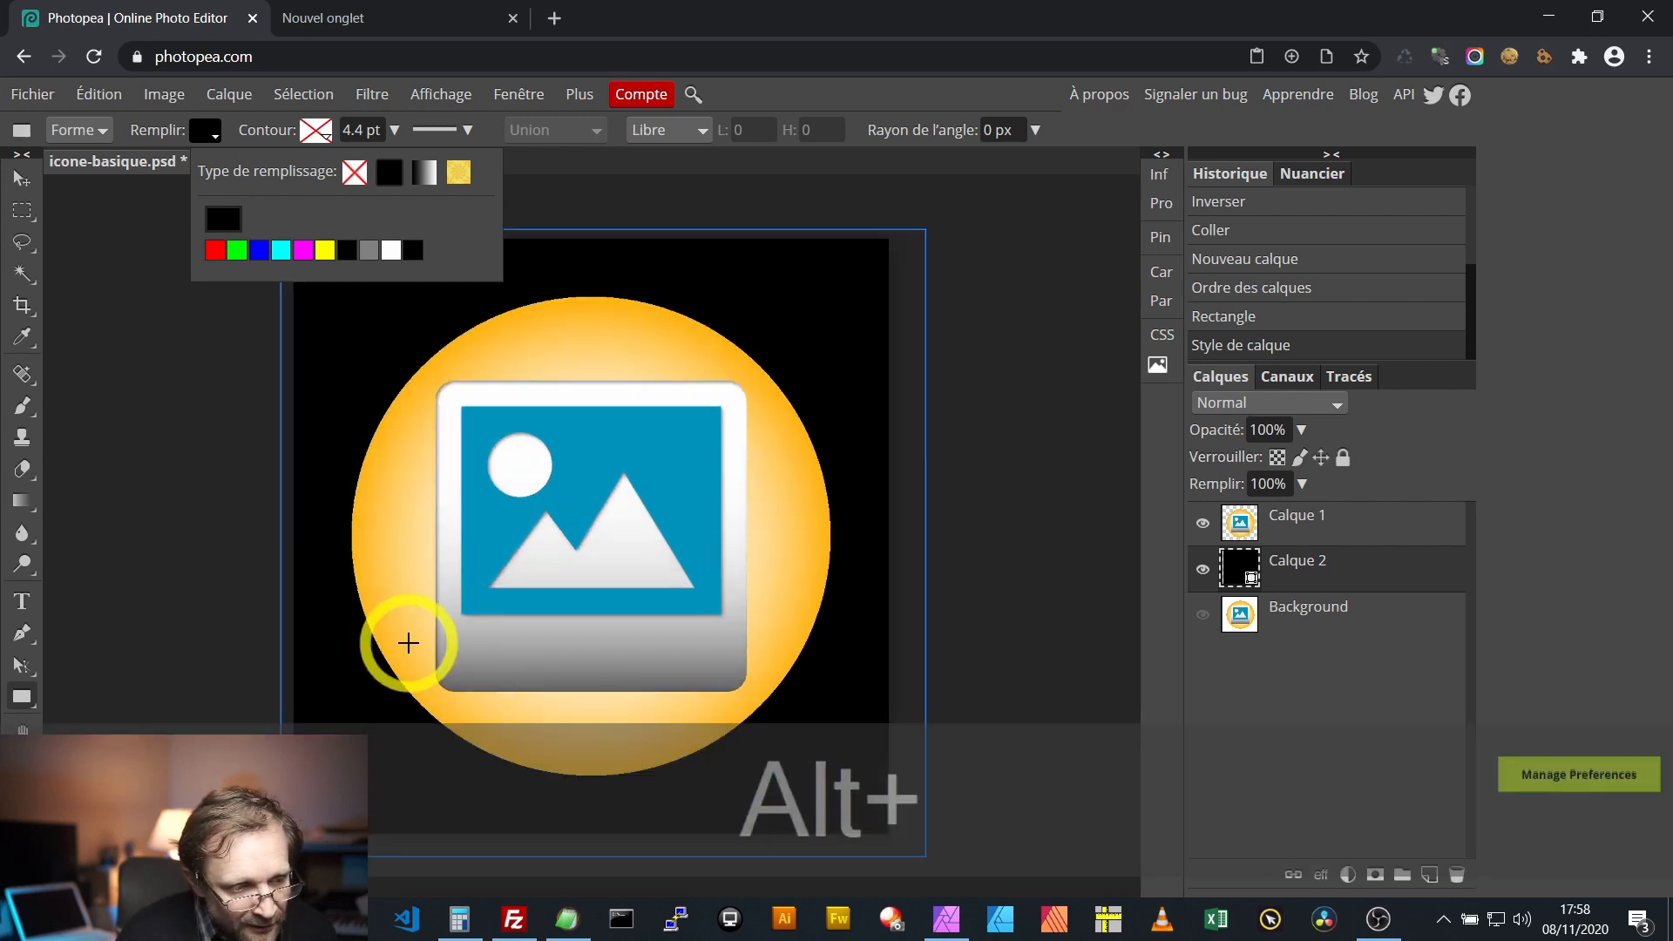
{"action": "scroll", "coordinate": [329, 653], "scroll_direction": "up", "scroll_amount": 3}
{"action": "scroll", "coordinate": [374, 642], "scroll_direction": "down", "scroll_amount": 5}
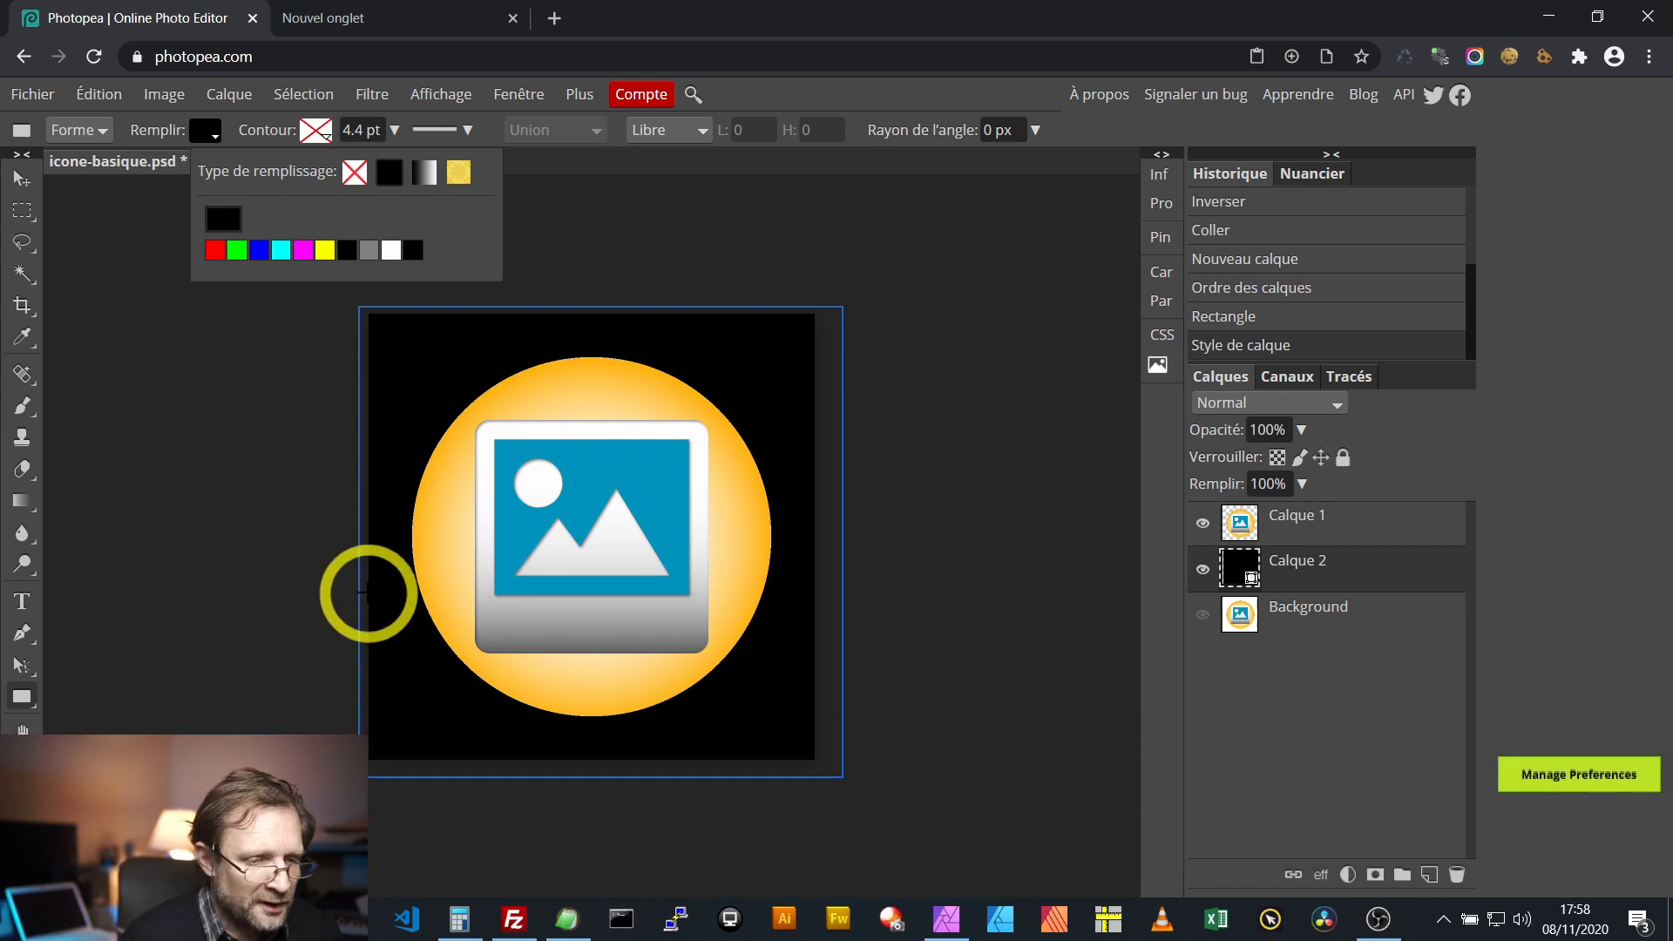
Step: Delete the cut-out icon layer Calque 1 and display only the original Background layer, with the black rectangle hidden
{"action": "left_click", "coordinate": [1366, 518]}
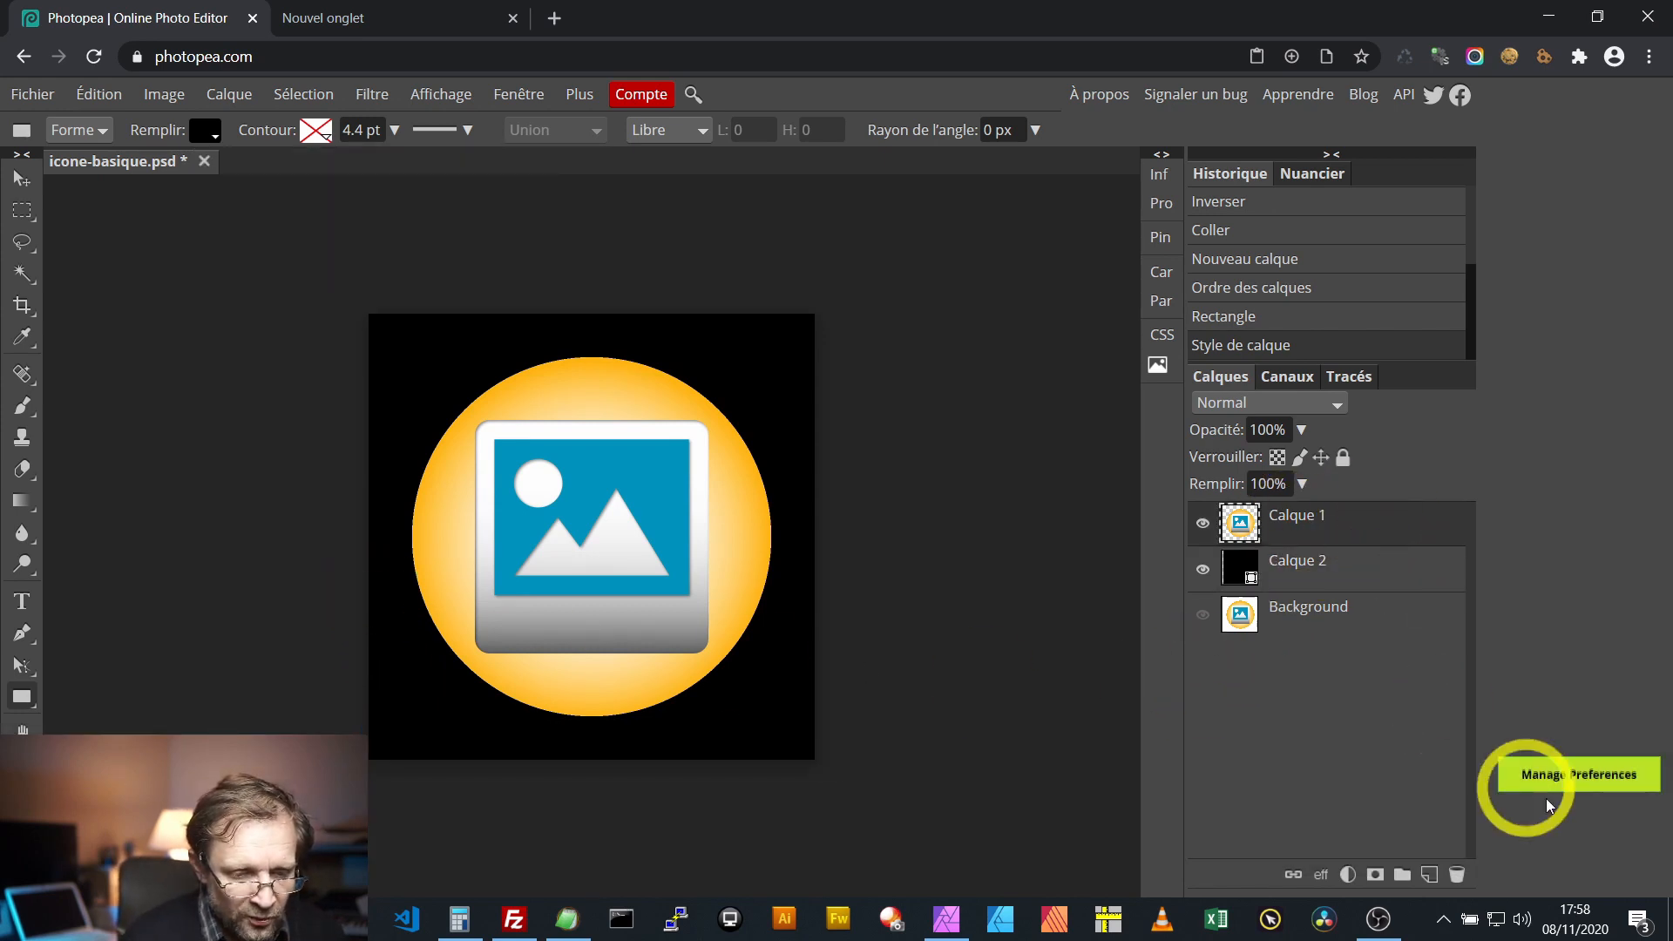
{"action": "left_click", "coordinate": [1456, 874]}
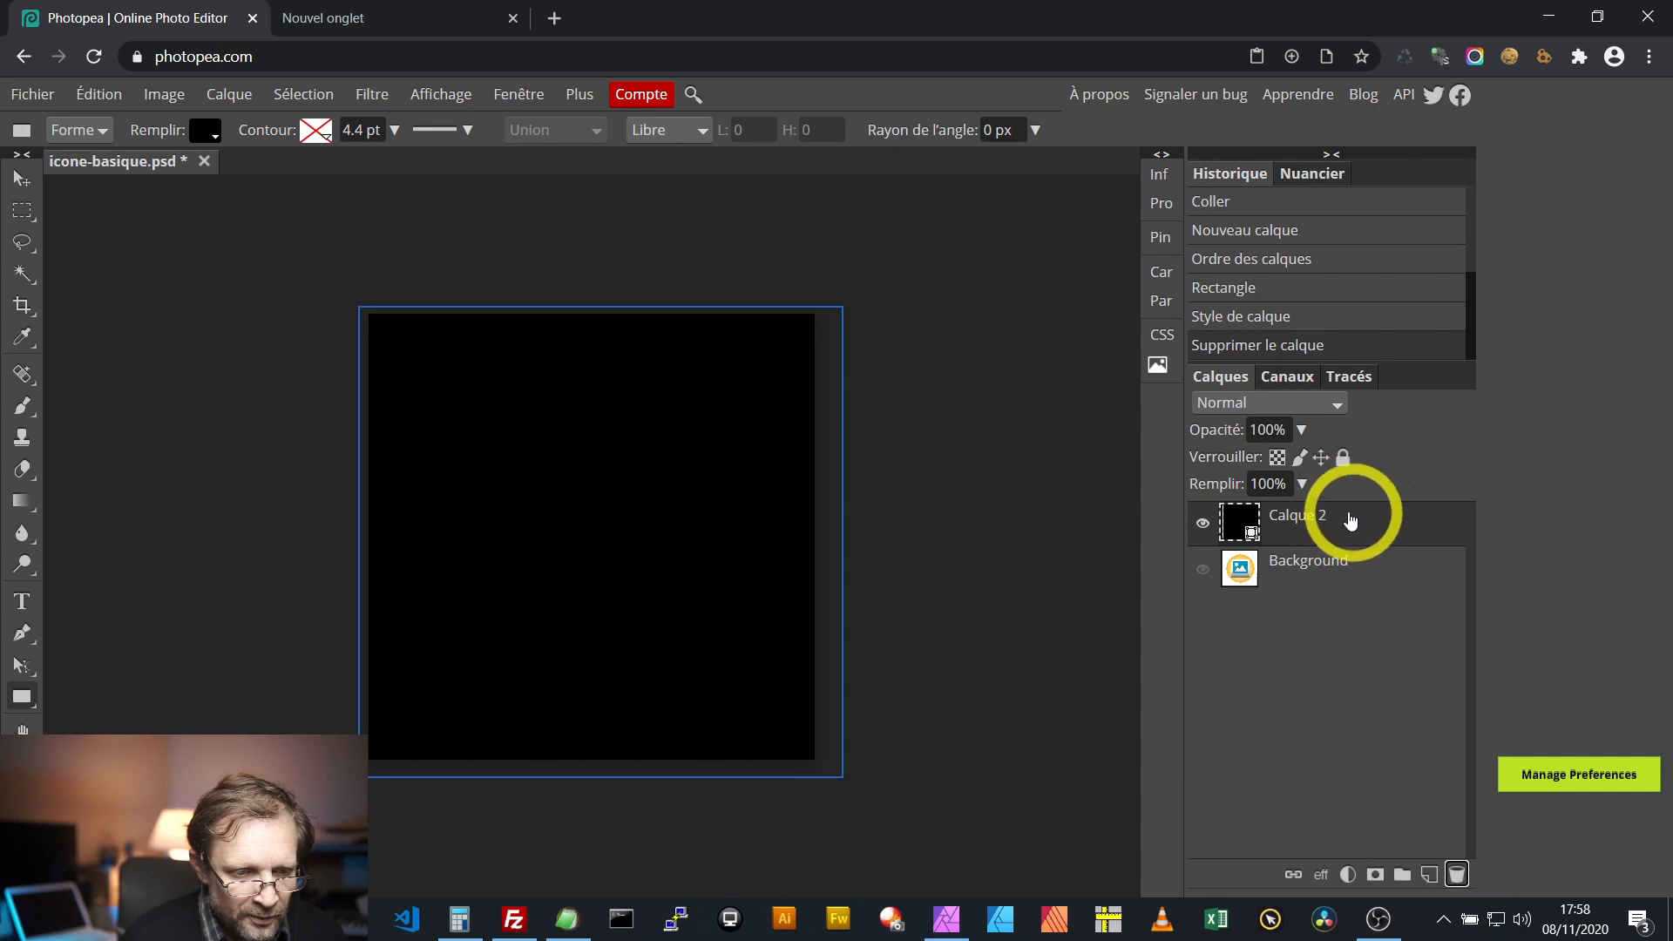
{"action": "left_click", "coordinate": [1203, 524]}
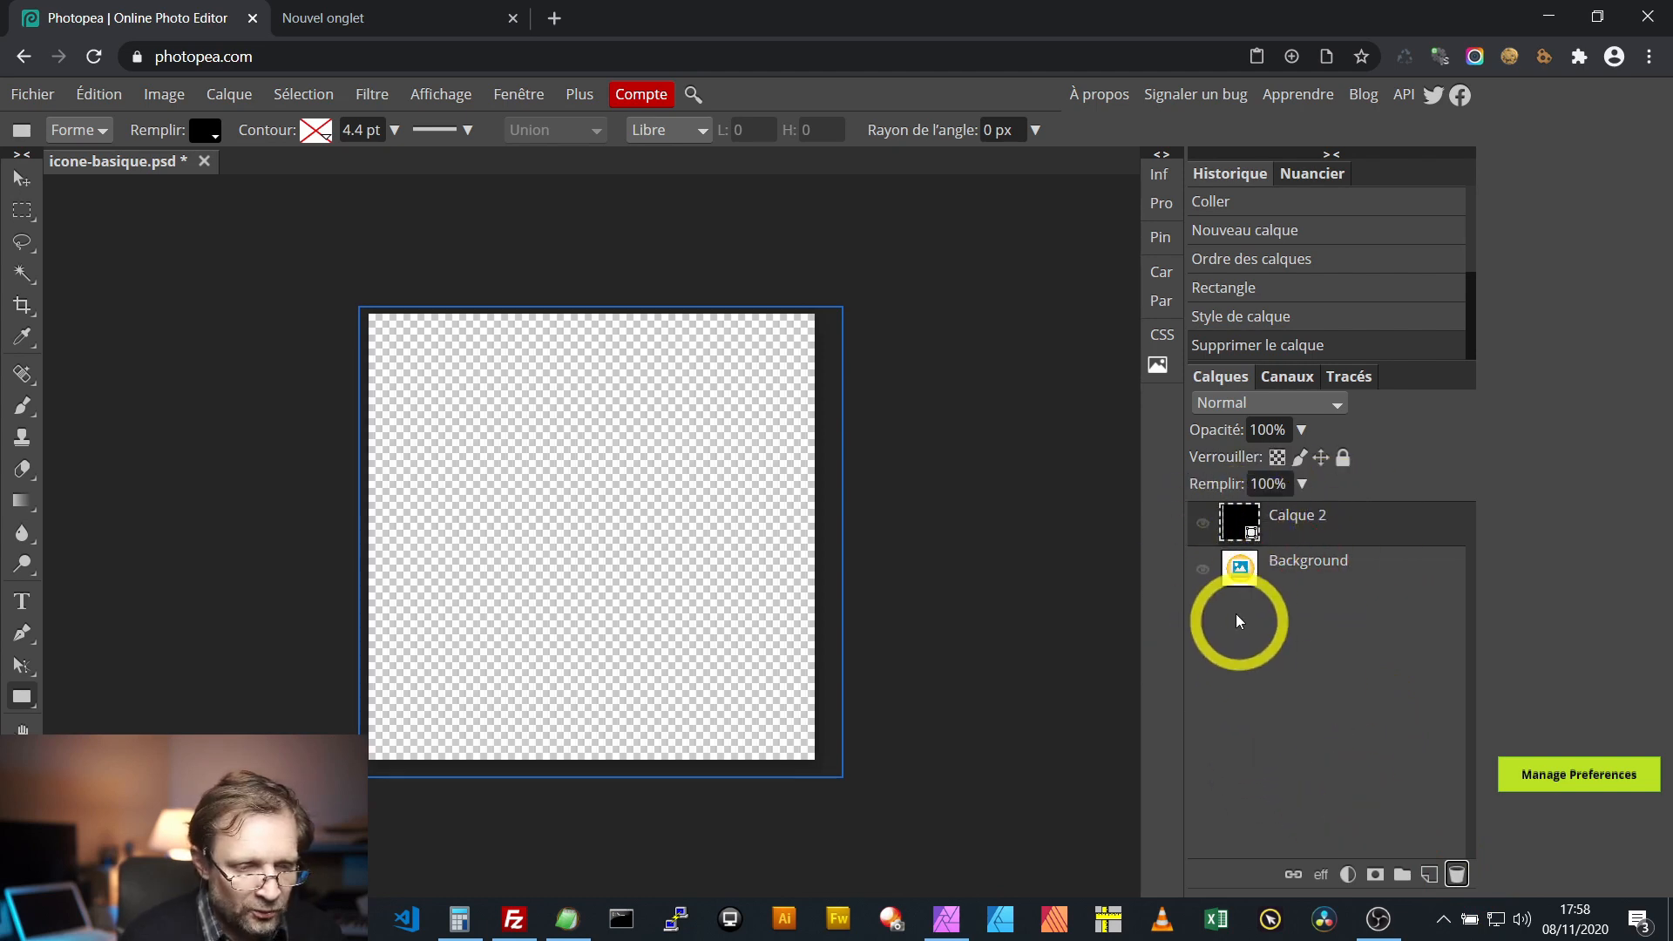
{"action": "left_click", "coordinate": [1201, 571]}
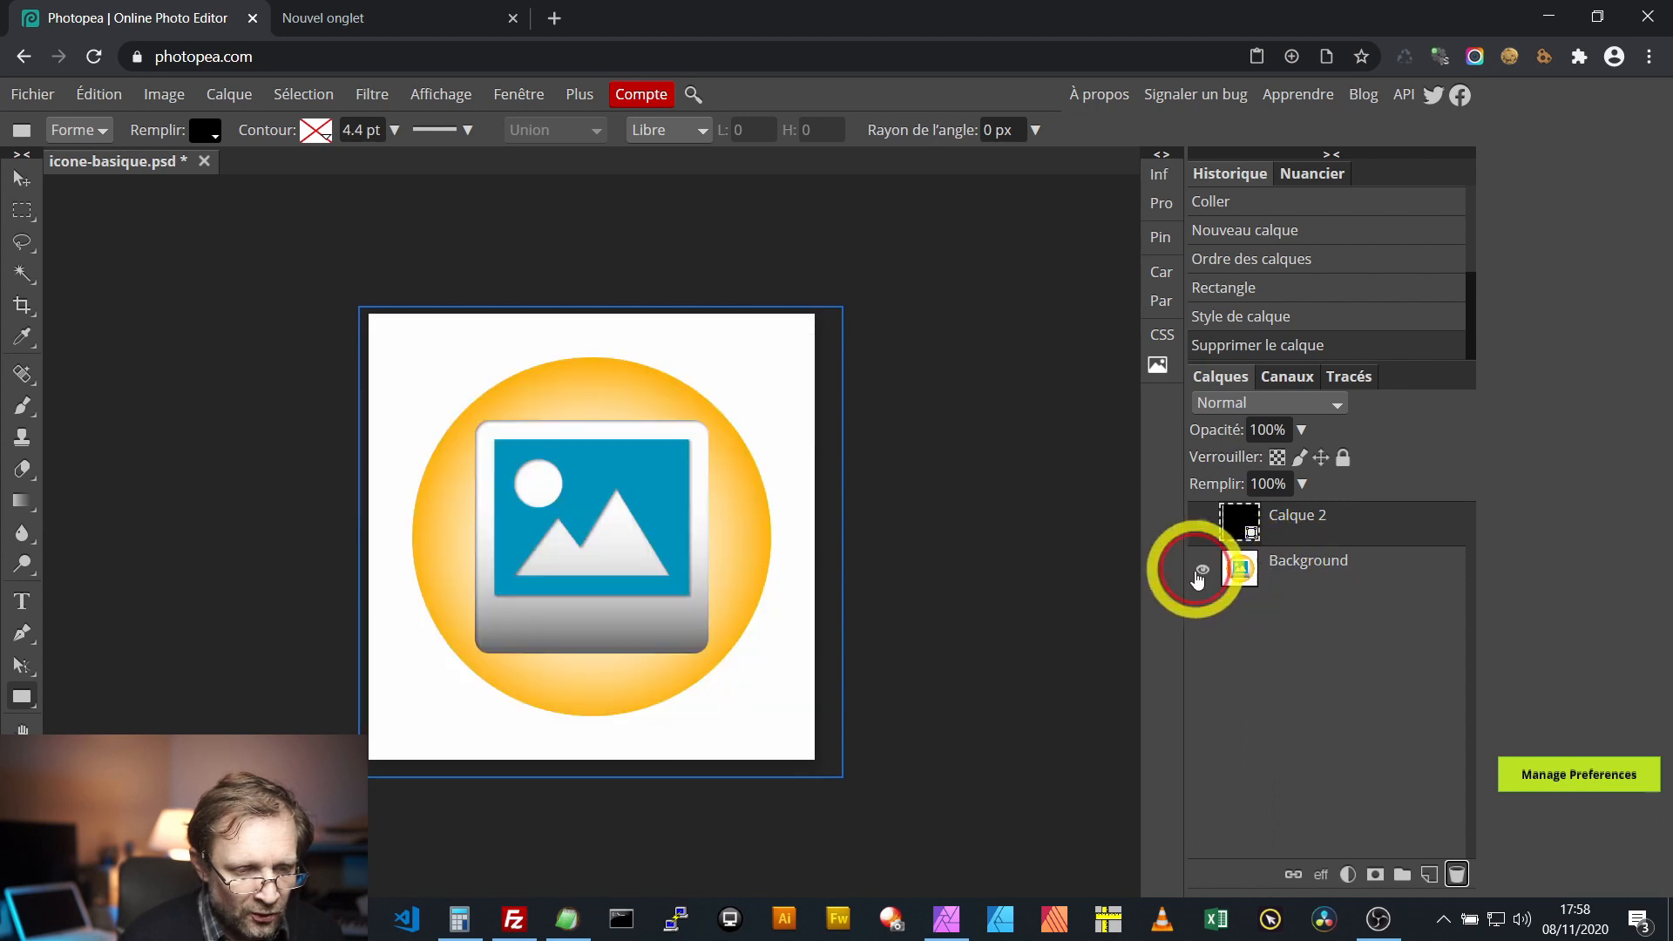
Step: Select the white area around the icon on the Background layer with the Magic Wand and invert the selection
{"action": "left_click", "coordinate": [1240, 568]}
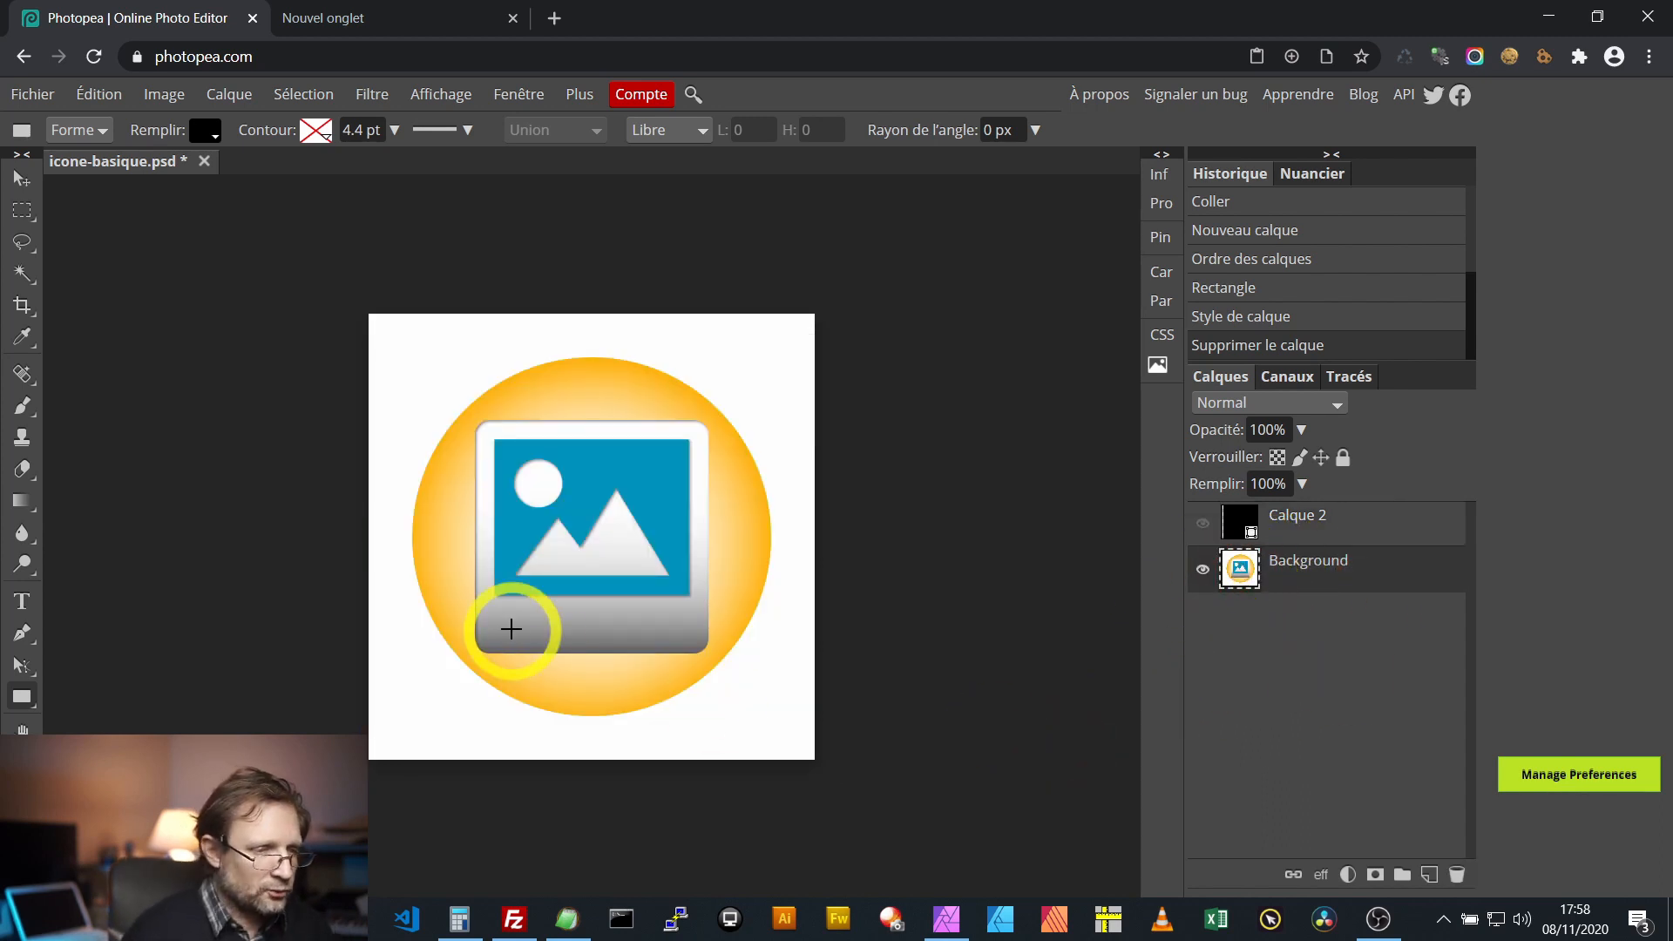
{"action": "left_click", "coordinate": [22, 272]}
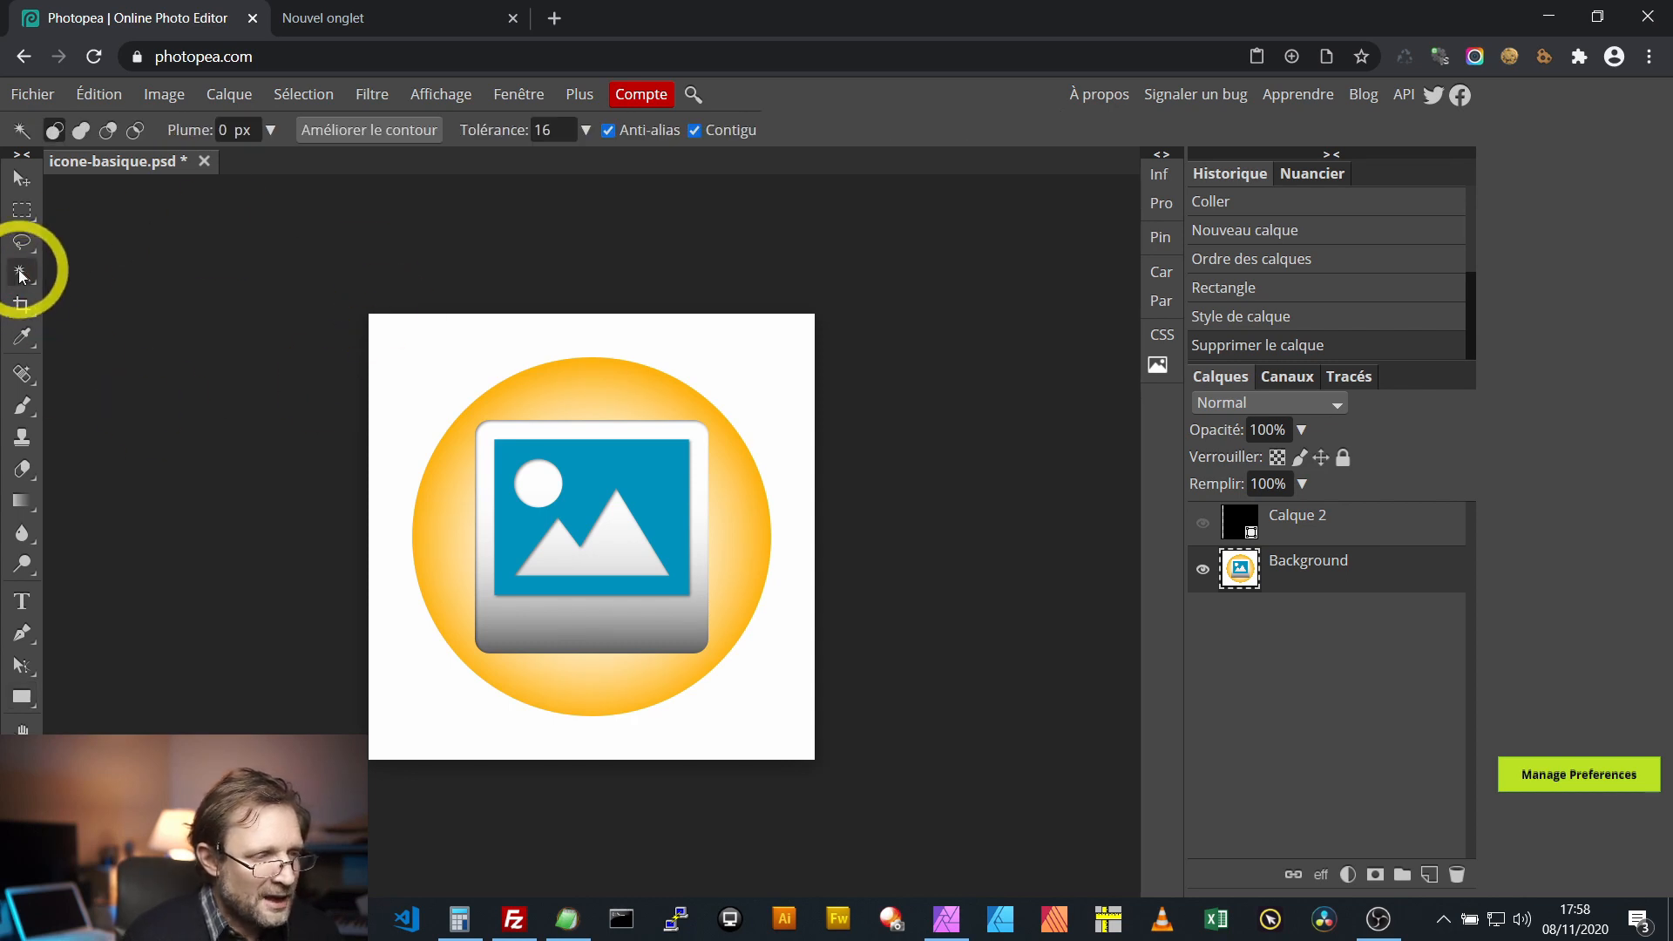
{"action": "left_click", "coordinate": [417, 351]}
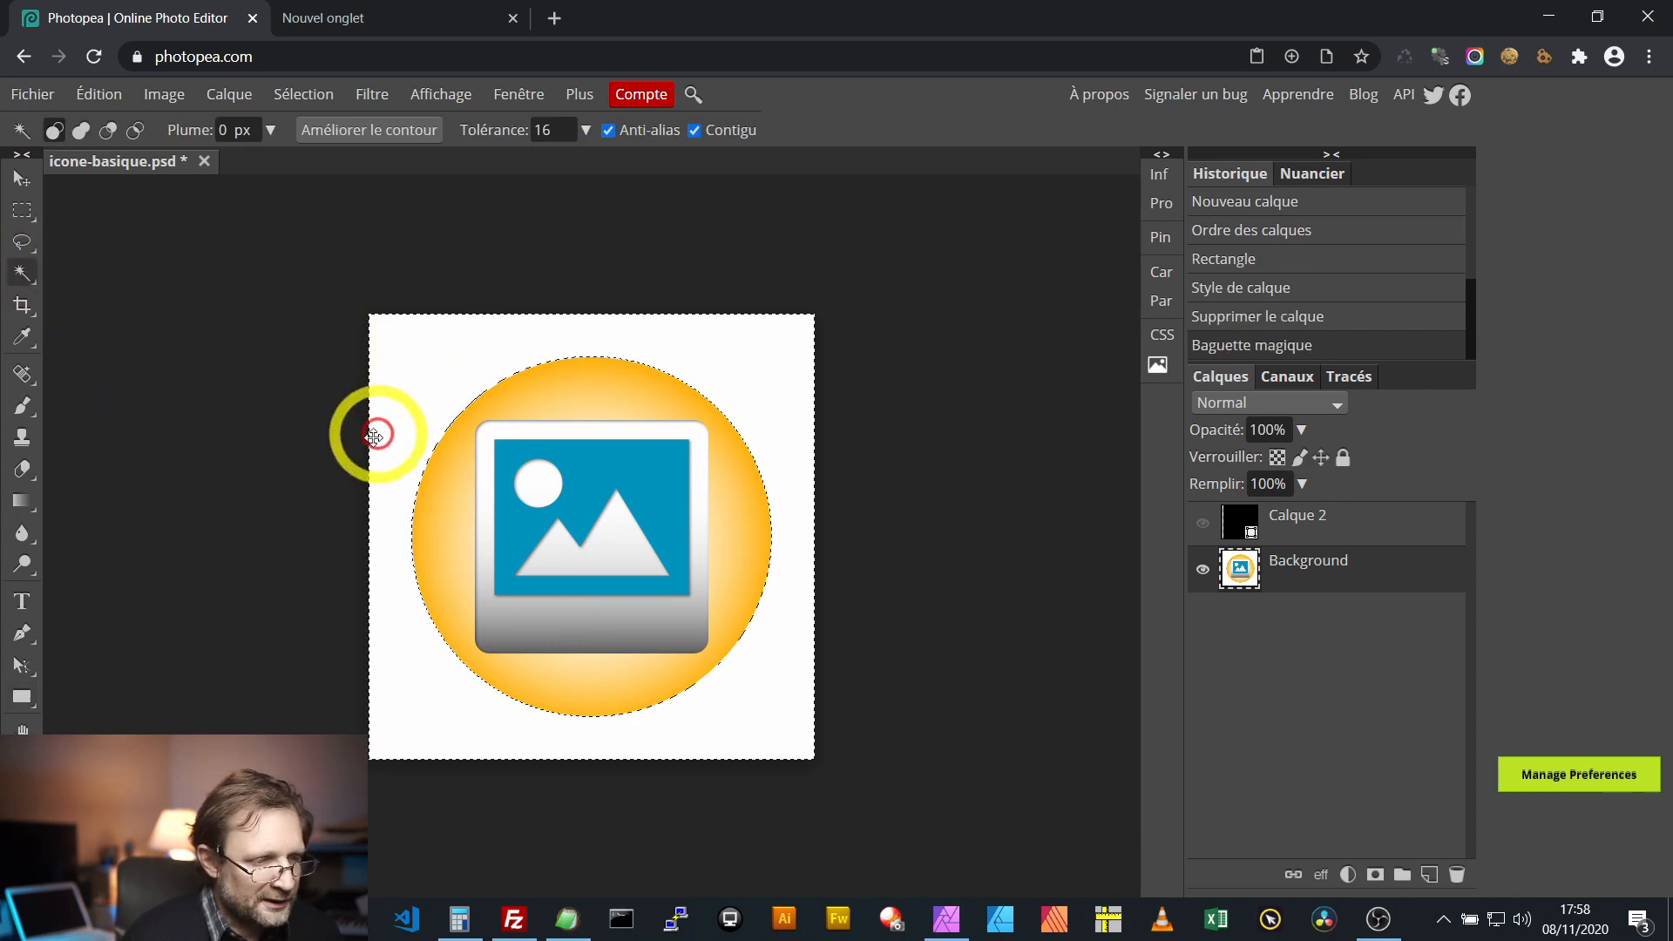
{"action": "left_click", "coordinate": [319, 93]}
{"action": "left_click", "coordinate": [317, 187]}
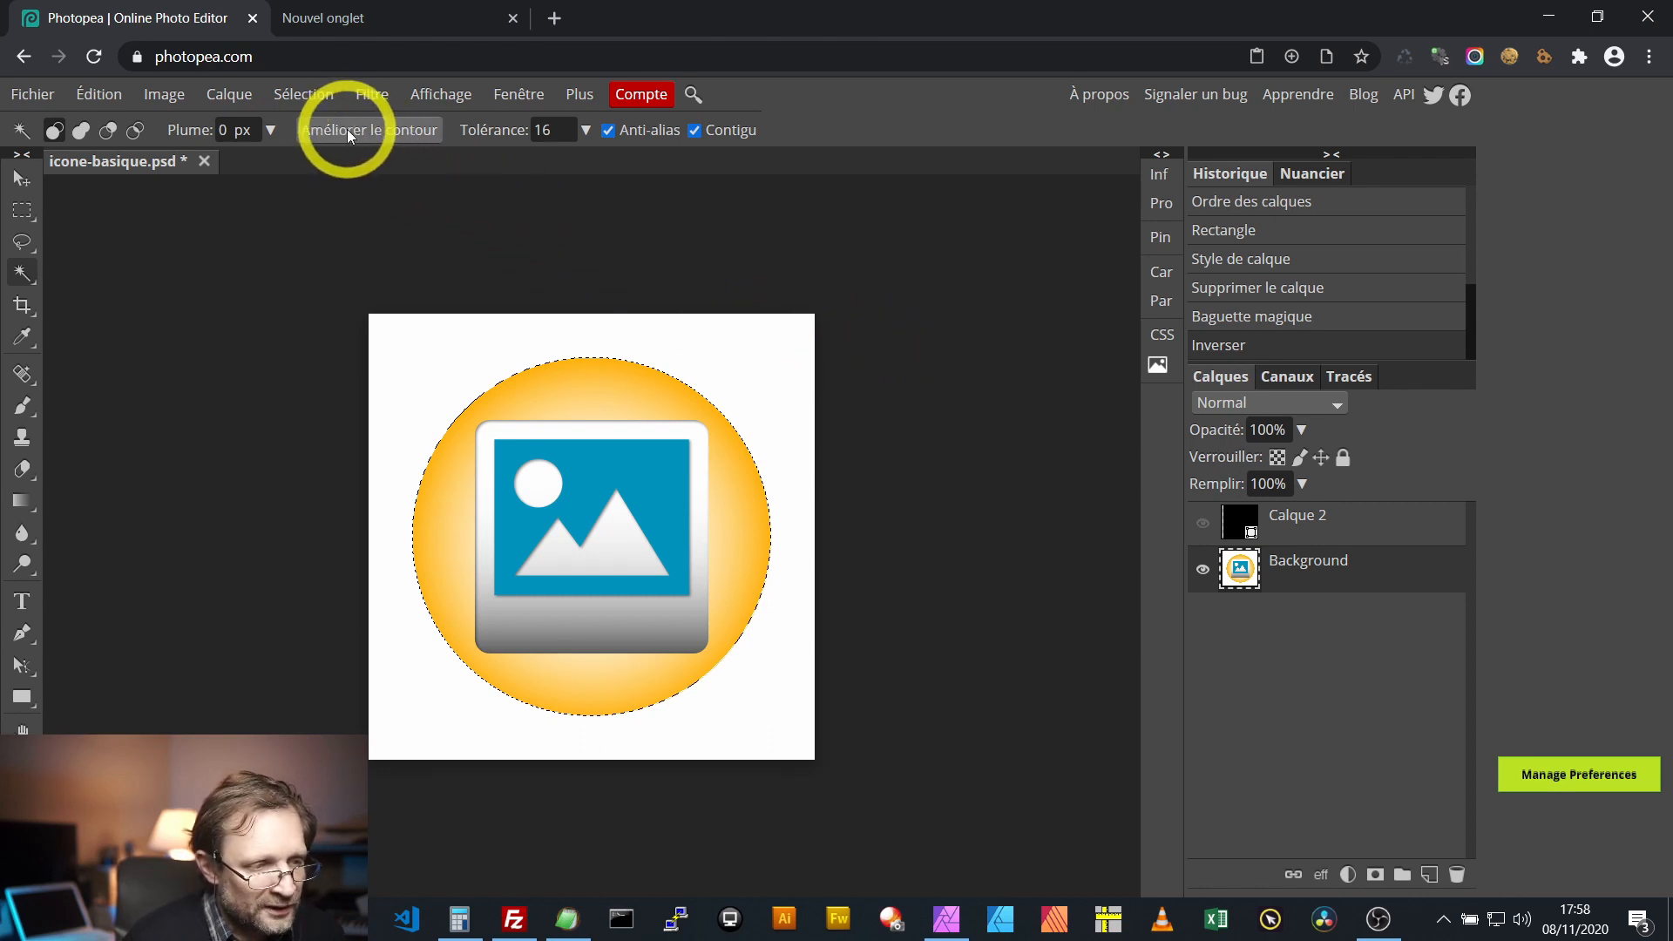
Step: Refine the edge of the icon selection and output the result as a new layer
{"action": "left_click", "coordinate": [378, 134]}
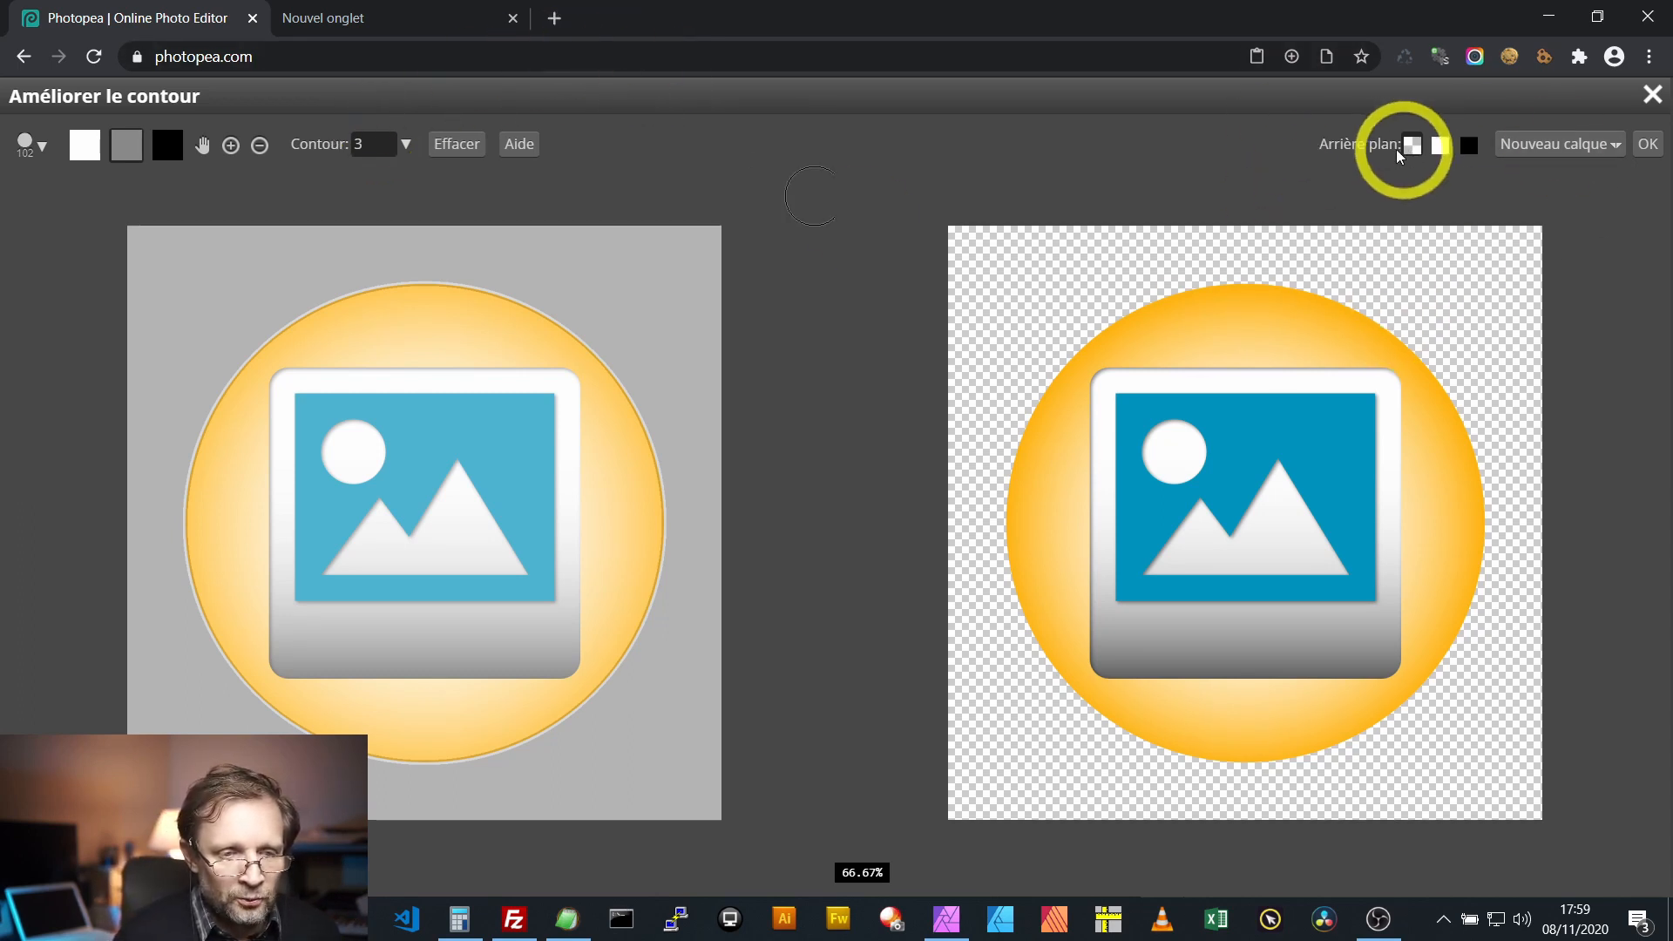
{"action": "left_click", "coordinate": [1616, 145]}
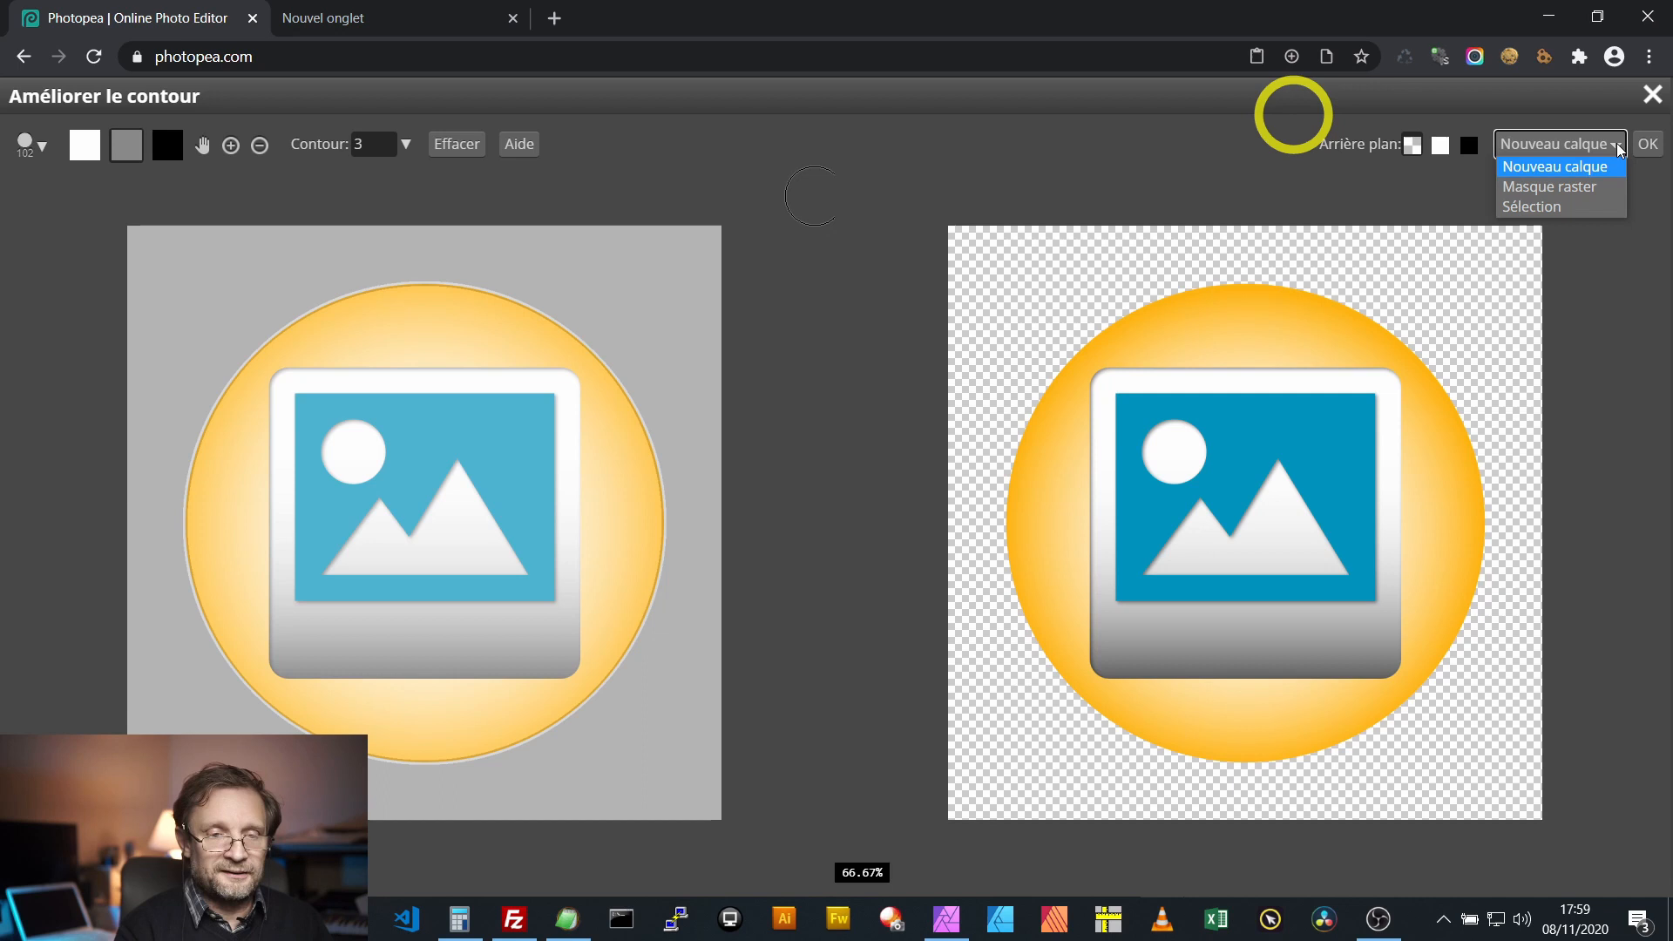
{"action": "left_click", "coordinate": [1557, 171]}
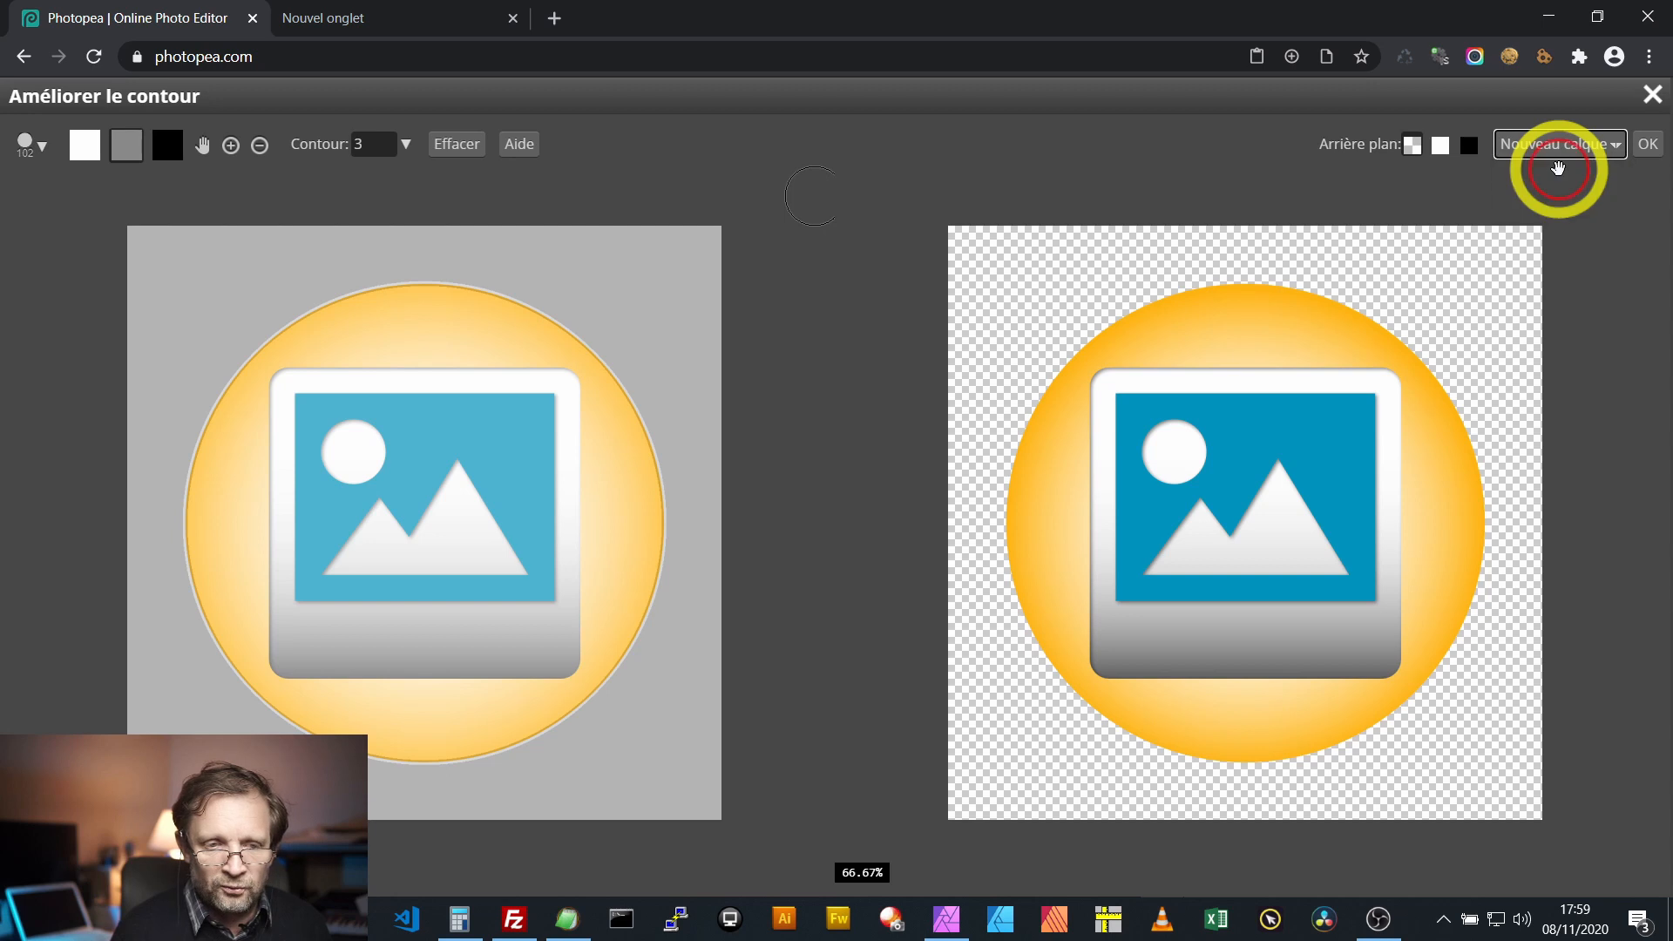
{"action": "left_click", "coordinate": [1646, 145]}
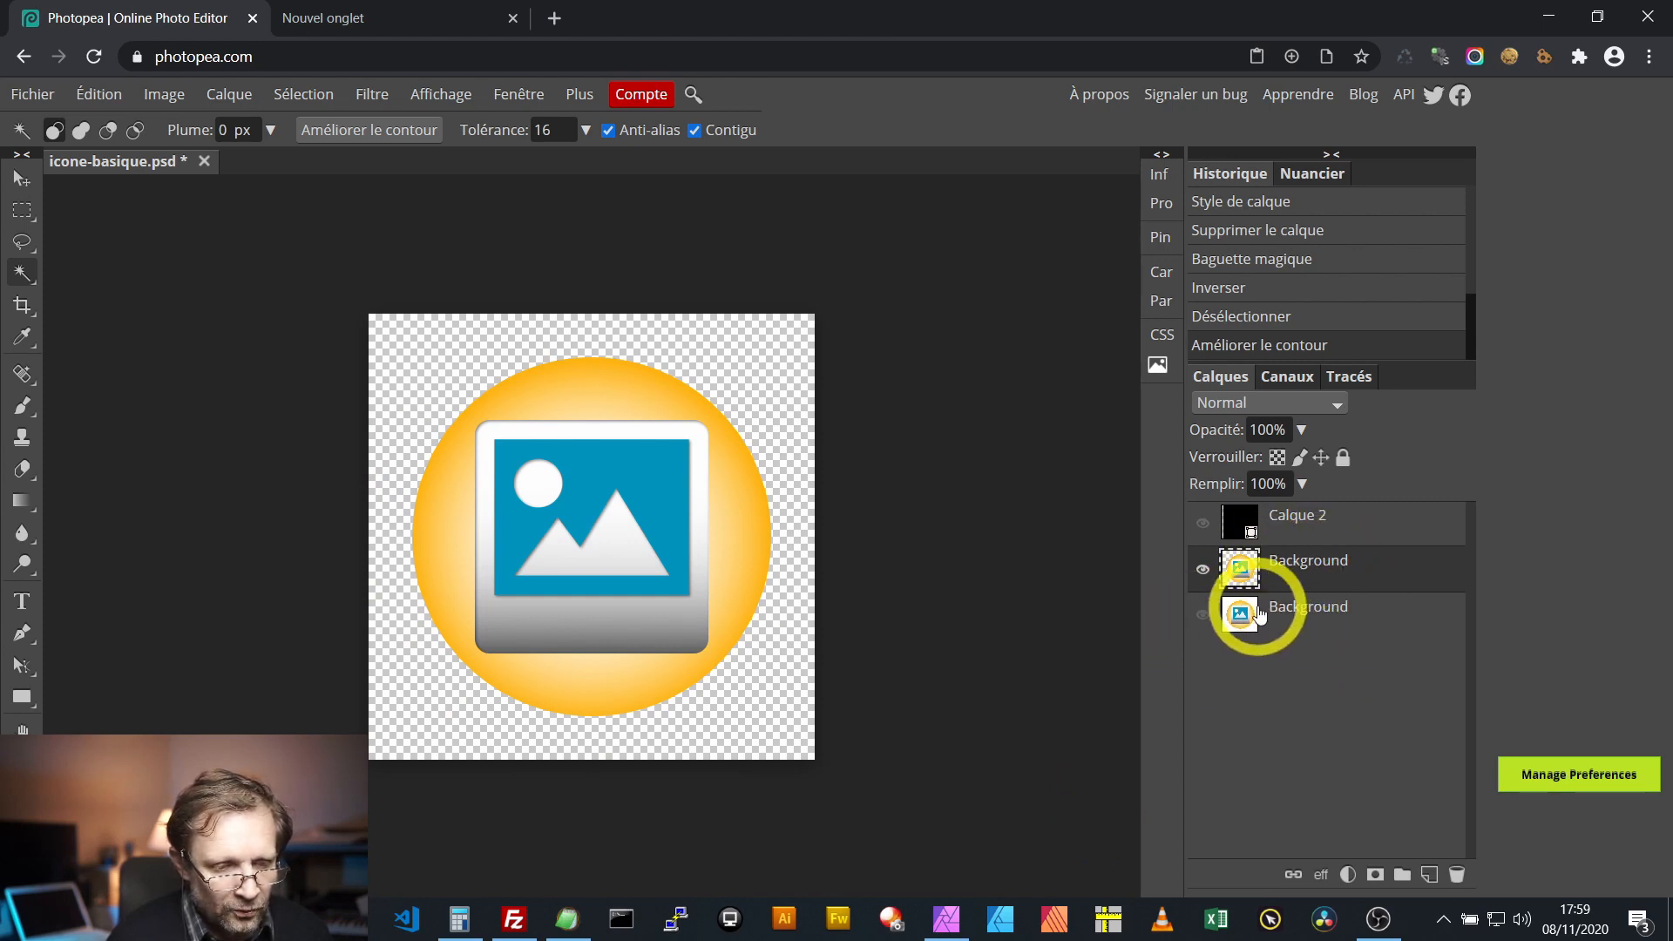
Step: Show the black rectangle layer beneath the refined icon cut-out and check the circle's edge pixels against it
{"action": "left_click_drag", "start_coordinate": [1336, 613], "coordinate": [1289, 593]}
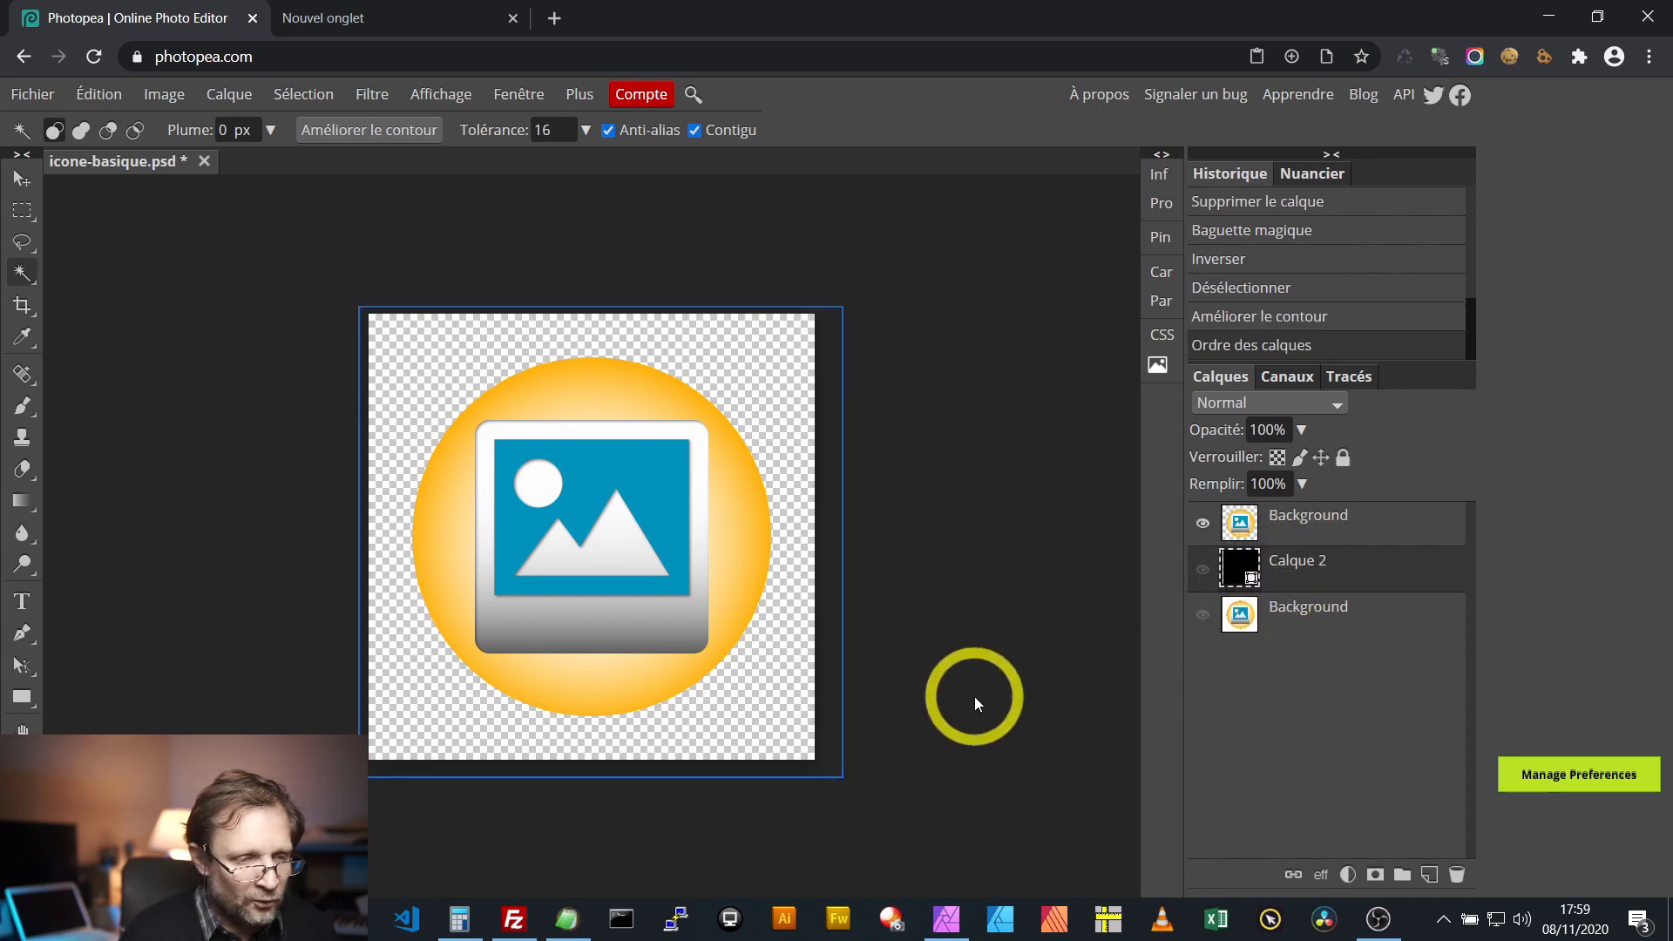
{"action": "left_click", "coordinate": [1203, 570]}
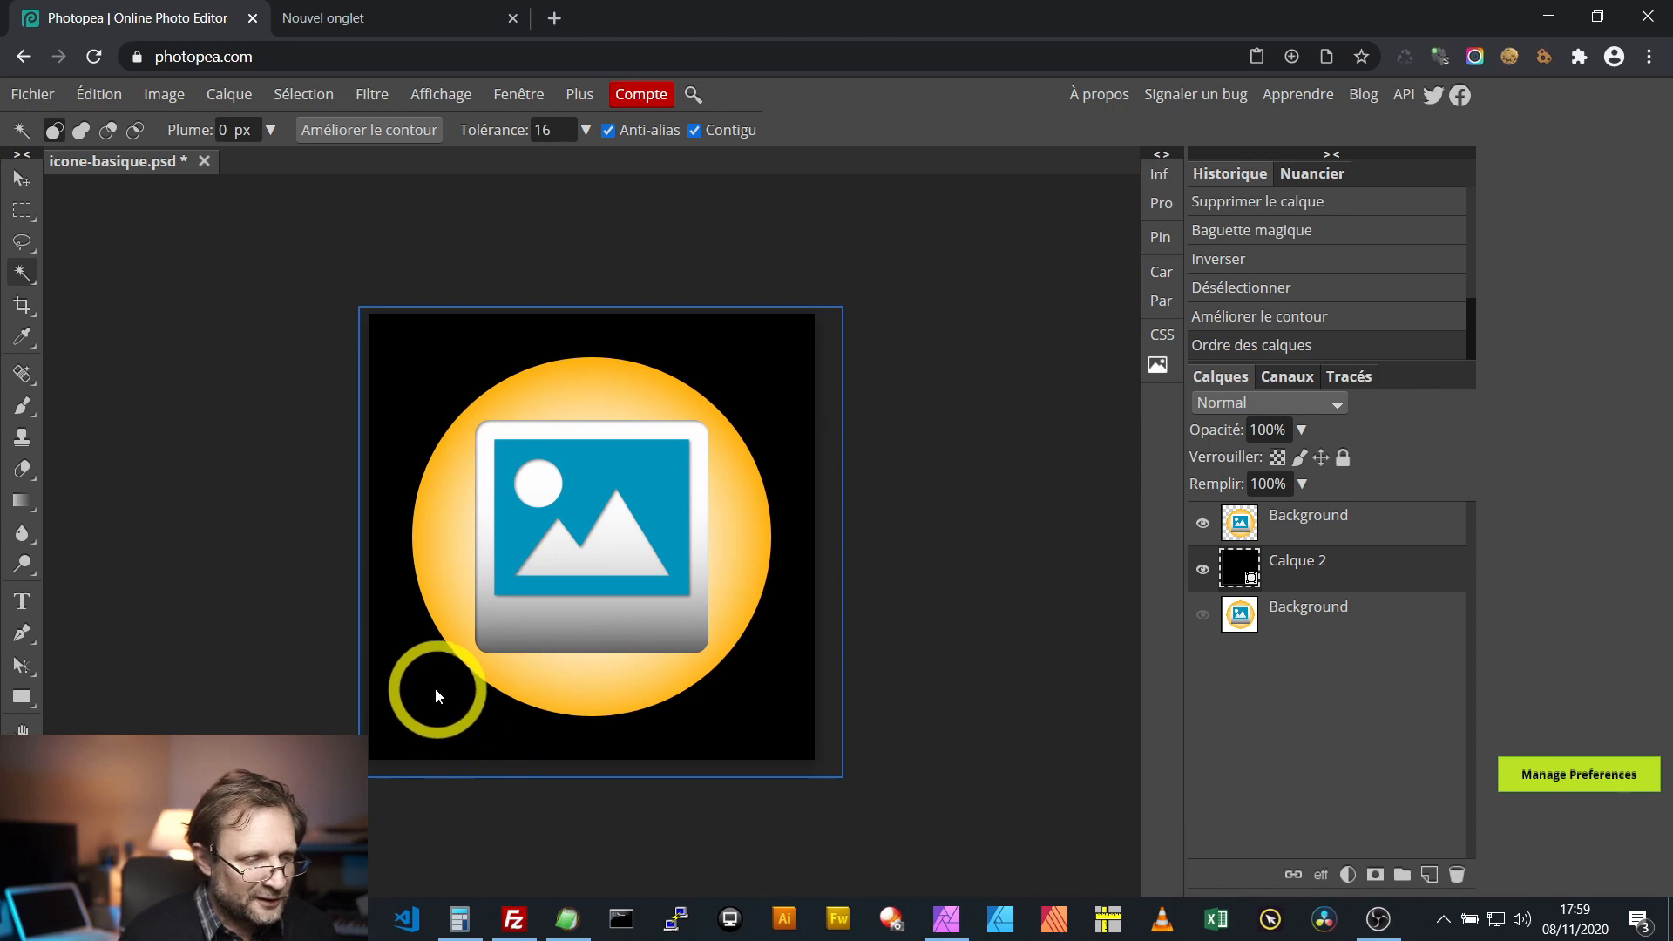
{"action": "scroll", "coordinate": [436, 681], "scroll_direction": "up", "scroll_amount": 1, "text": "alt"}
{"action": "scroll", "coordinate": [366, 692], "scroll_direction": "up", "scroll_amount": 2, "text": "alt"}
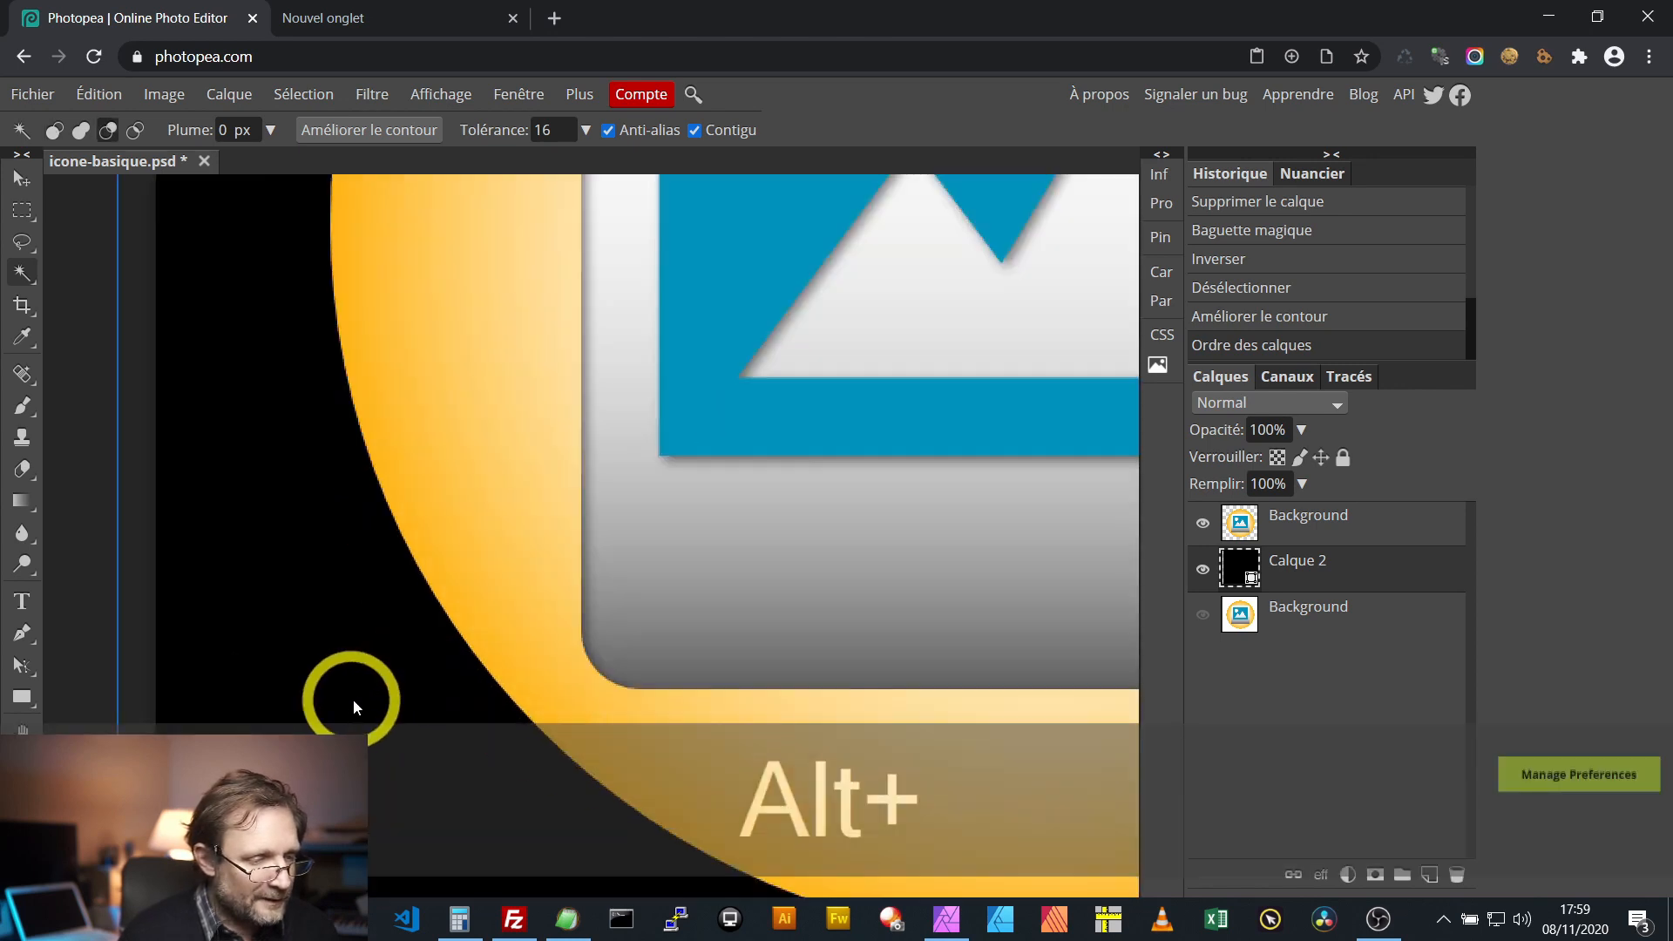
{"action": "scroll", "coordinate": [353, 699], "scroll_direction": "up", "scroll_amount": 2, "text": "alt"}
{"action": "scroll", "coordinate": [557, 569], "scroll_direction": "up", "scroll_amount": 2, "text": "alt"}
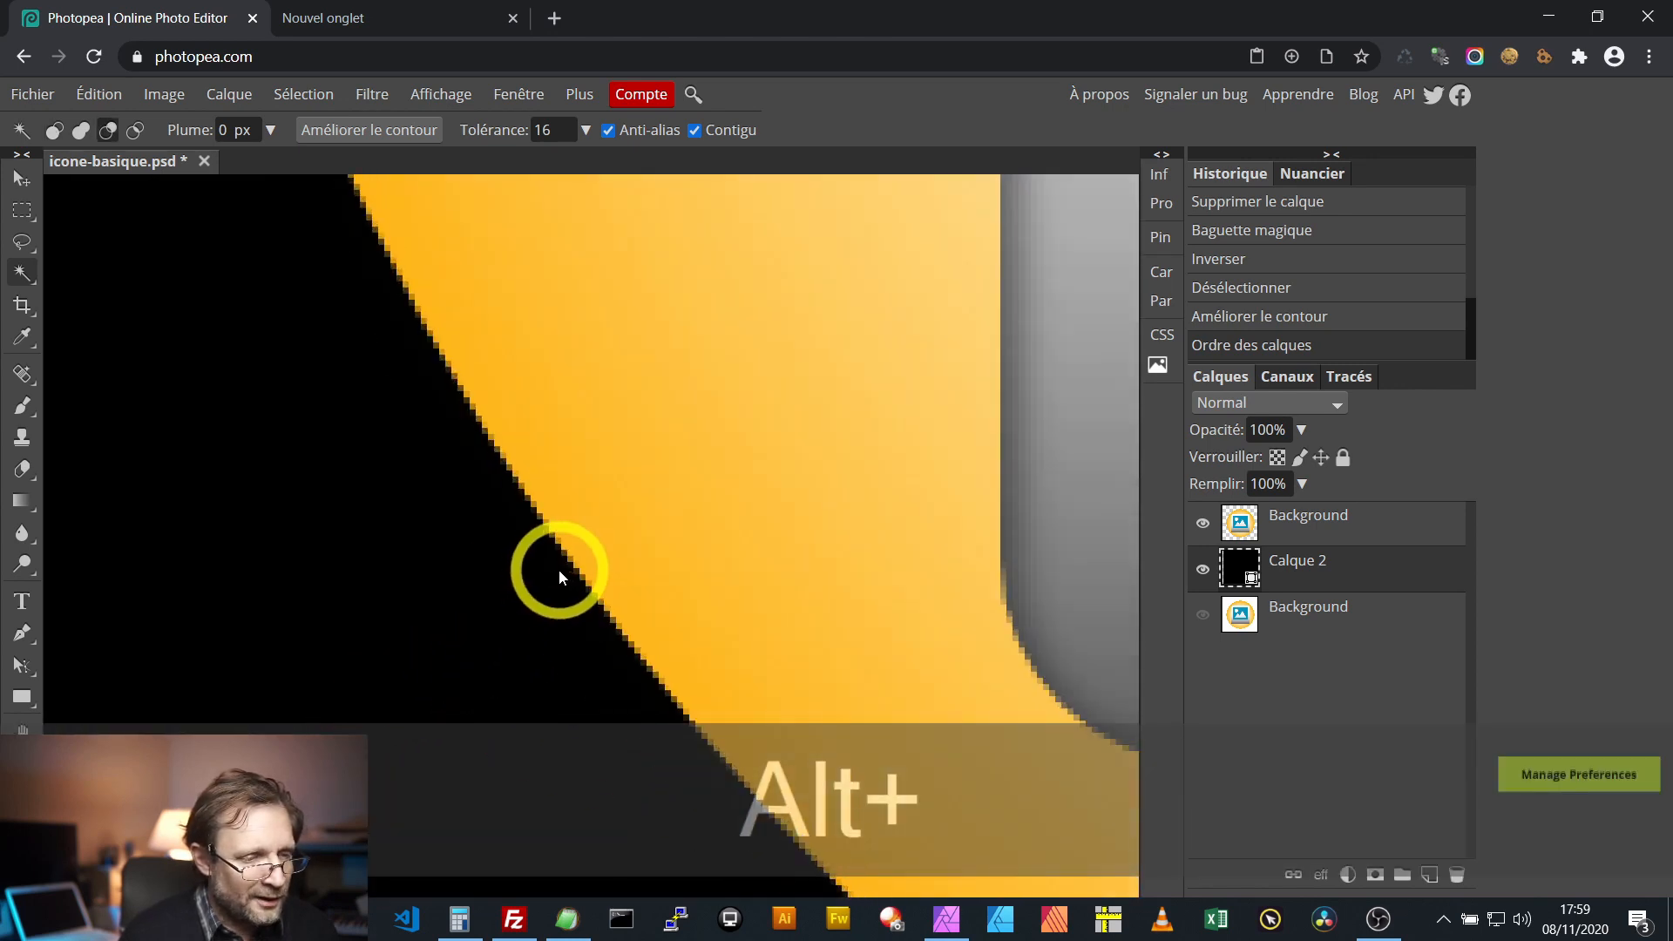
{"action": "scroll", "coordinate": [559, 571], "scroll_direction": "up", "scroll_amount": 1, "text": "alt"}
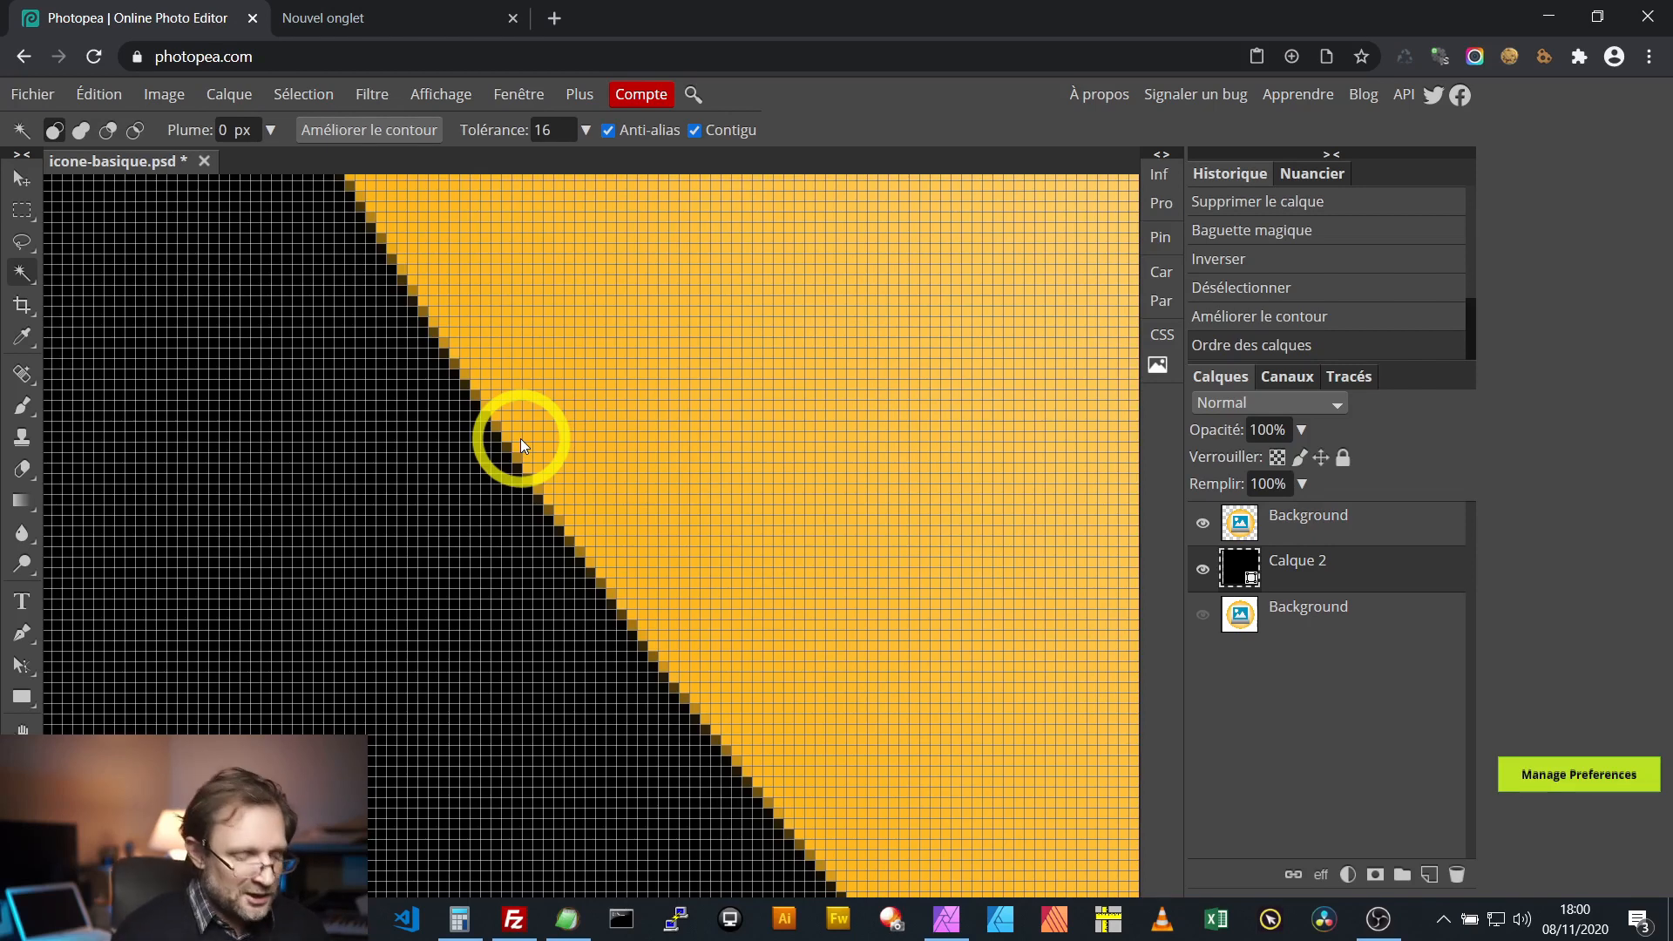
{"action": "scroll", "coordinate": [520, 439], "scroll_direction": "down", "scroll_amount": 2, "text": "alt"}
{"action": "scroll", "coordinate": [520, 437], "scroll_direction": "down", "scroll_amount": 4, "text": "alt"}
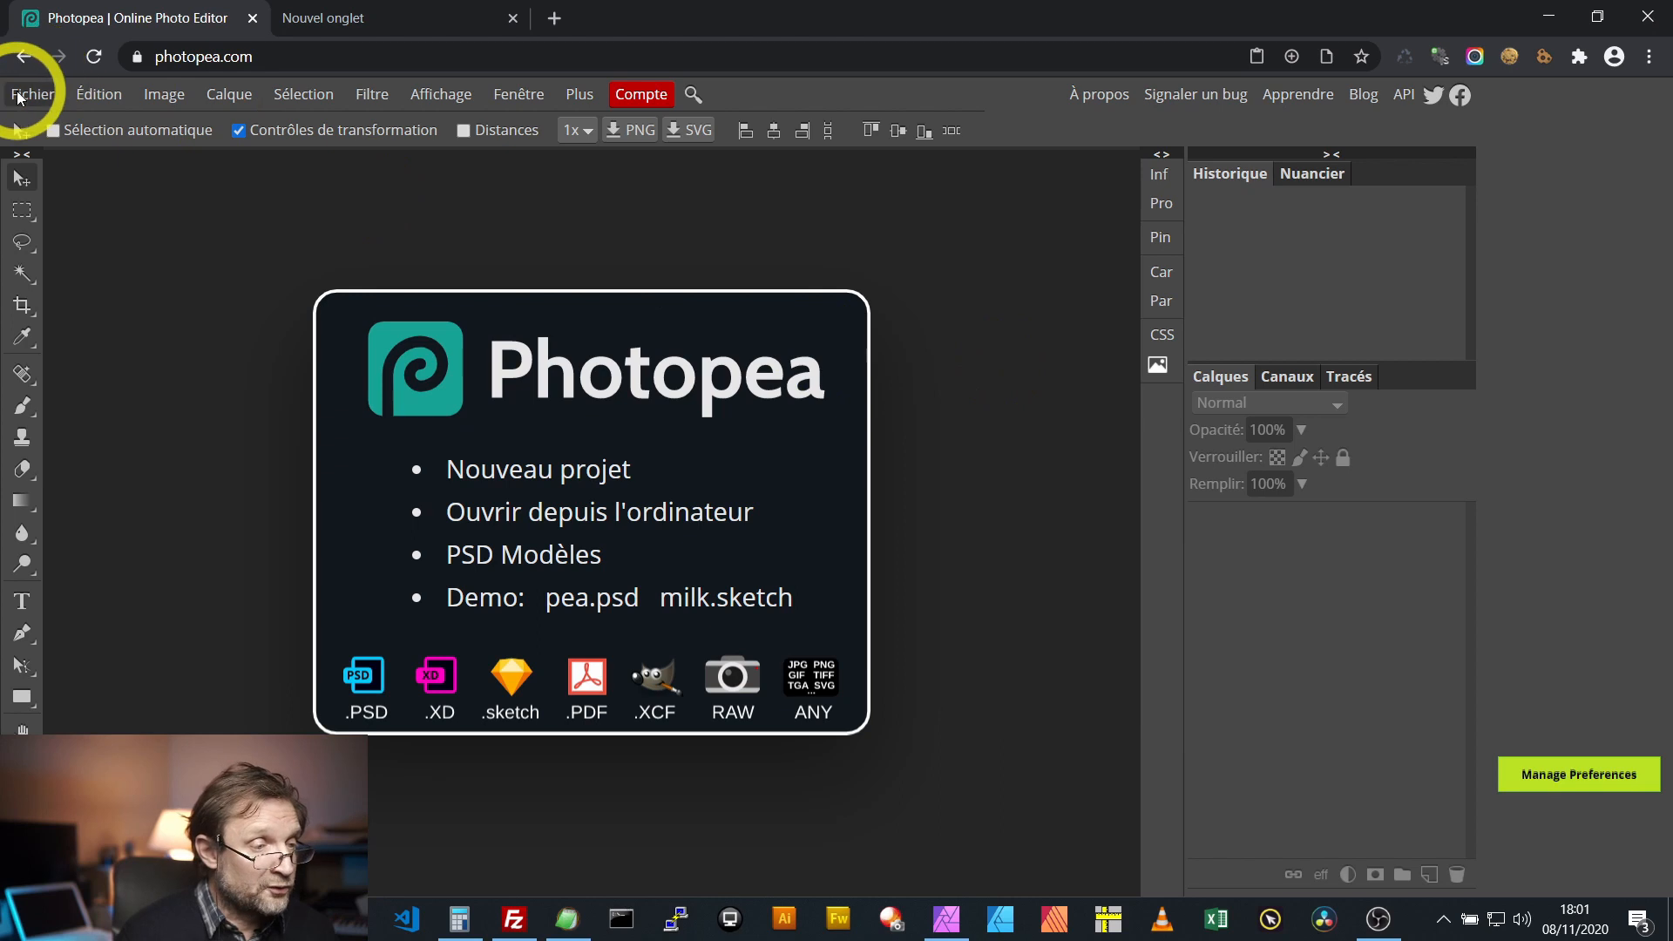
Step: Open the eagle photo aigle-raptor-3079603.jpg from the prepa folder
{"action": "left_click", "coordinate": [33, 96]}
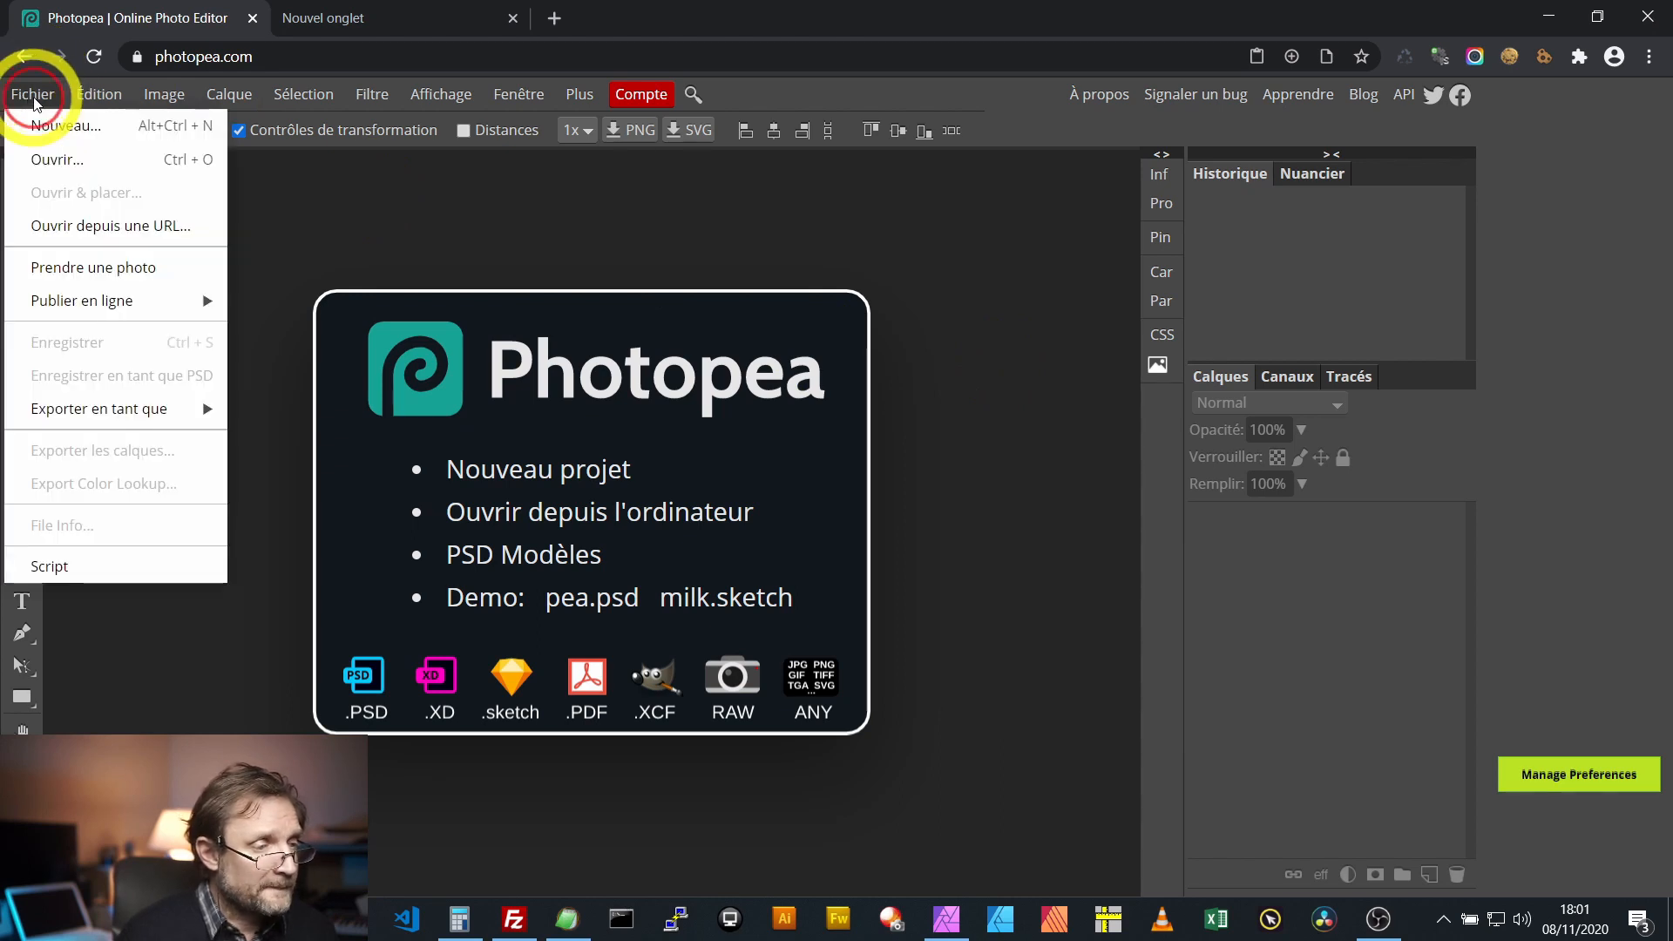
{"action": "left_click", "coordinate": [61, 161]}
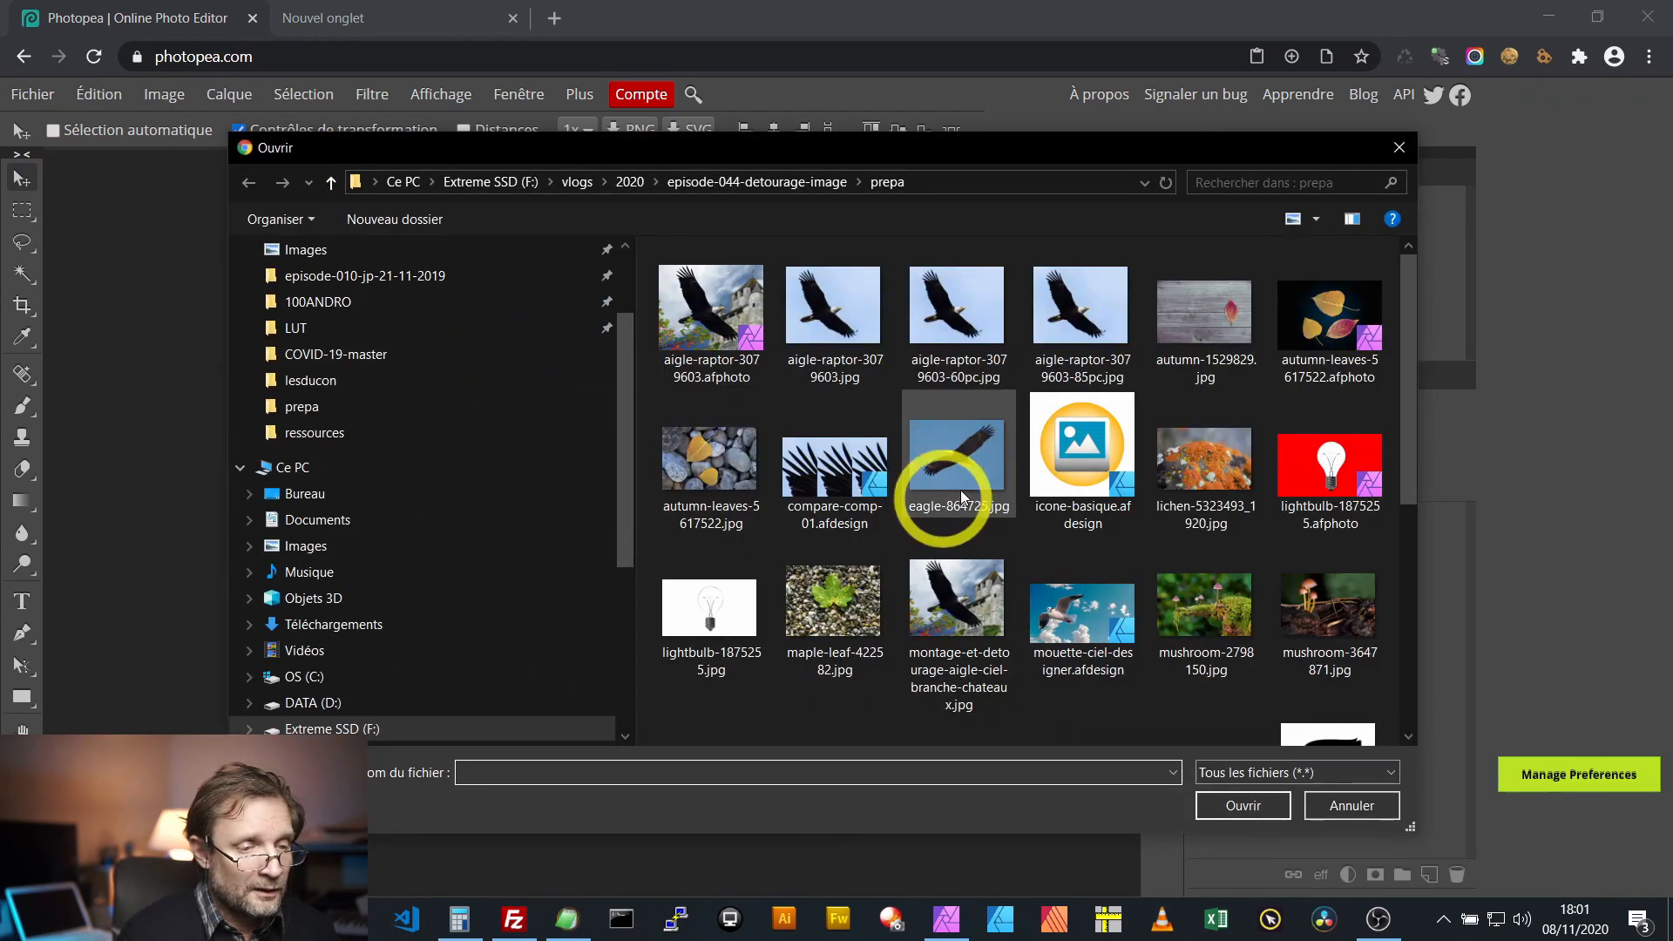
{"action": "left_click", "coordinate": [842, 317]}
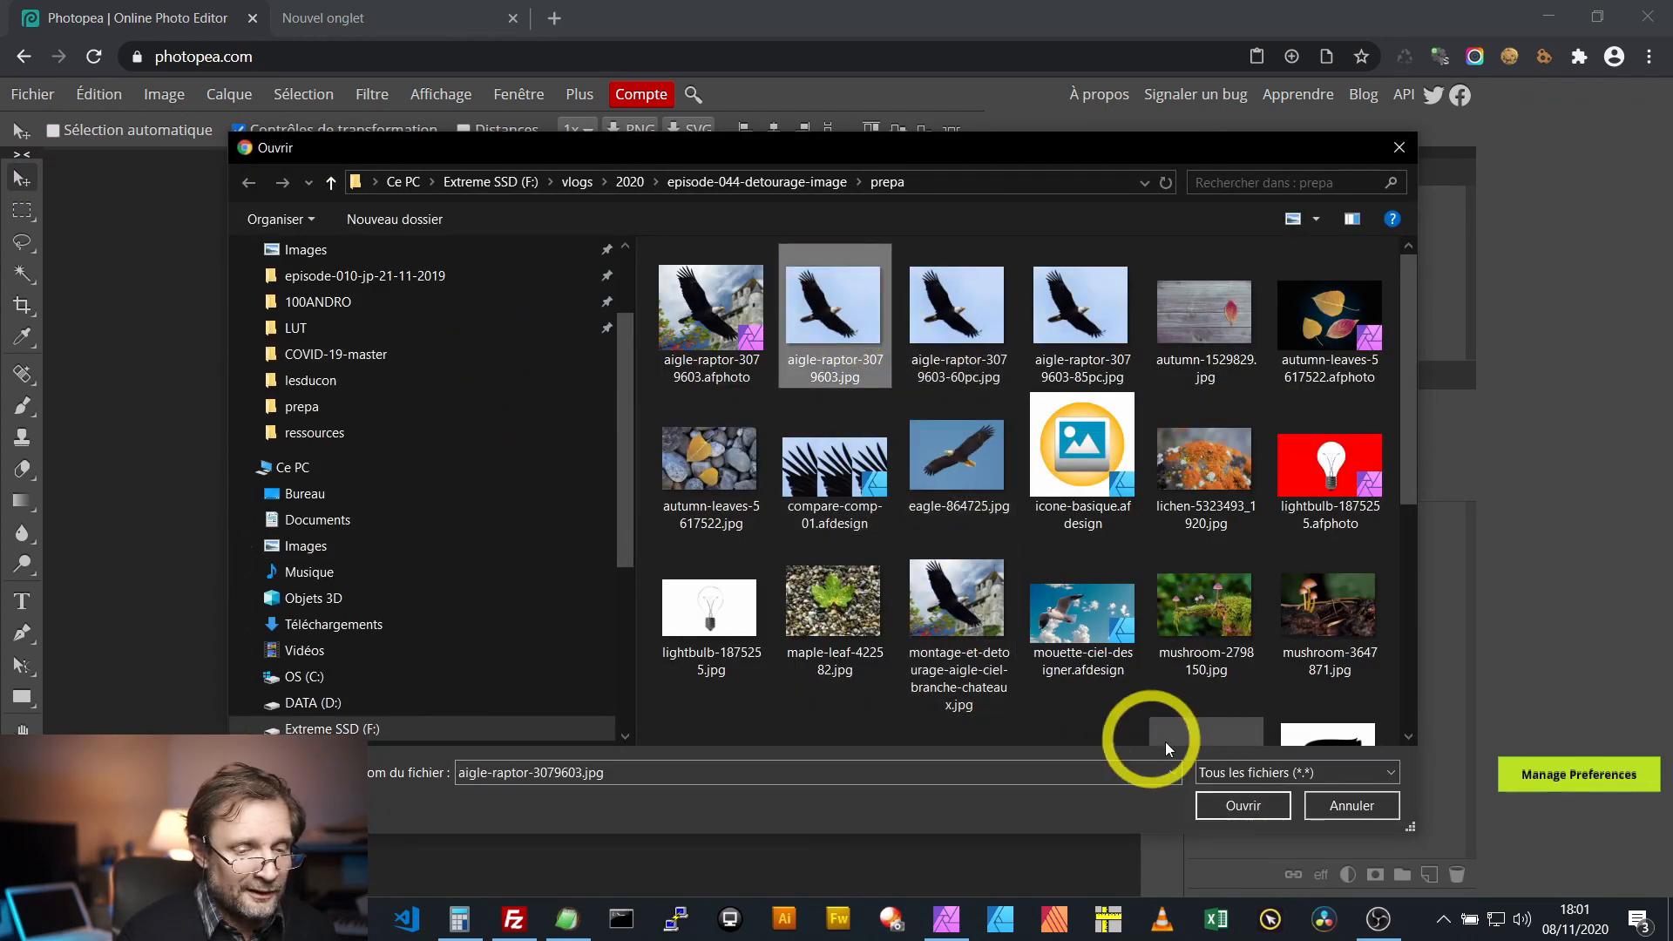
{"action": "left_click", "coordinate": [1257, 806]}
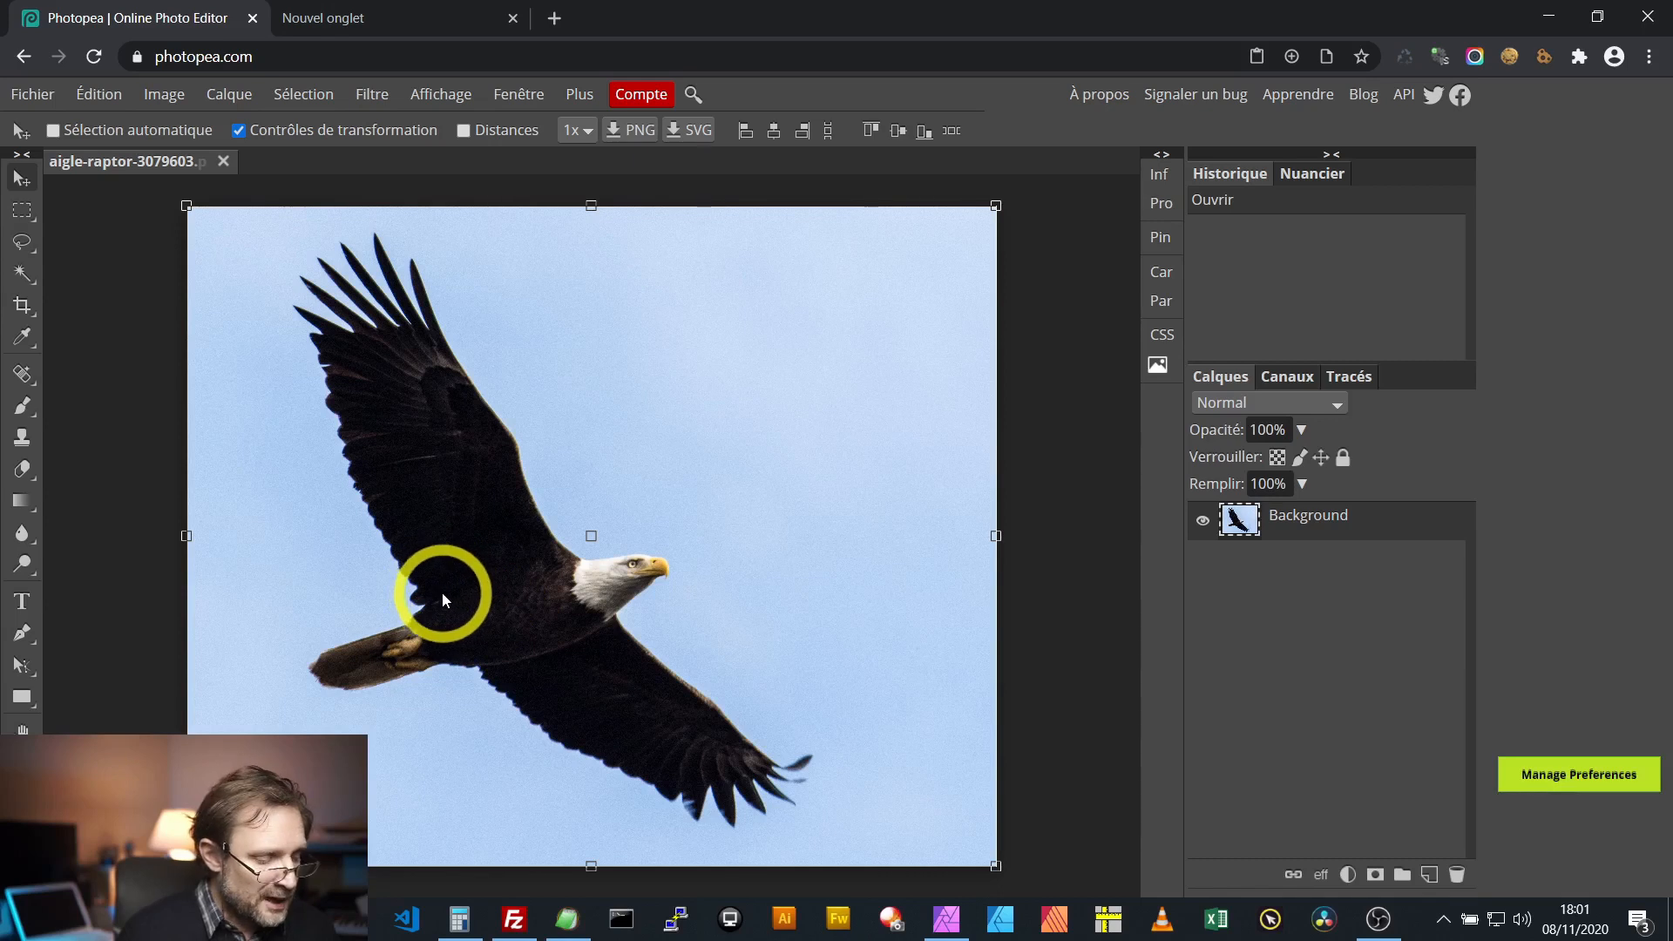
Step: Examine the eagle's outline up close, including the head, tail and the gaps between the wing feathers
{"action": "scroll", "coordinate": [443, 589], "scroll_direction": "up", "scroll_amount": 2}
{"action": "scroll", "coordinate": [443, 589], "scroll_direction": "up", "scroll_amount": 3}
{"action": "scroll", "coordinate": [447, 593], "scroll_direction": "down", "scroll_amount": 2}
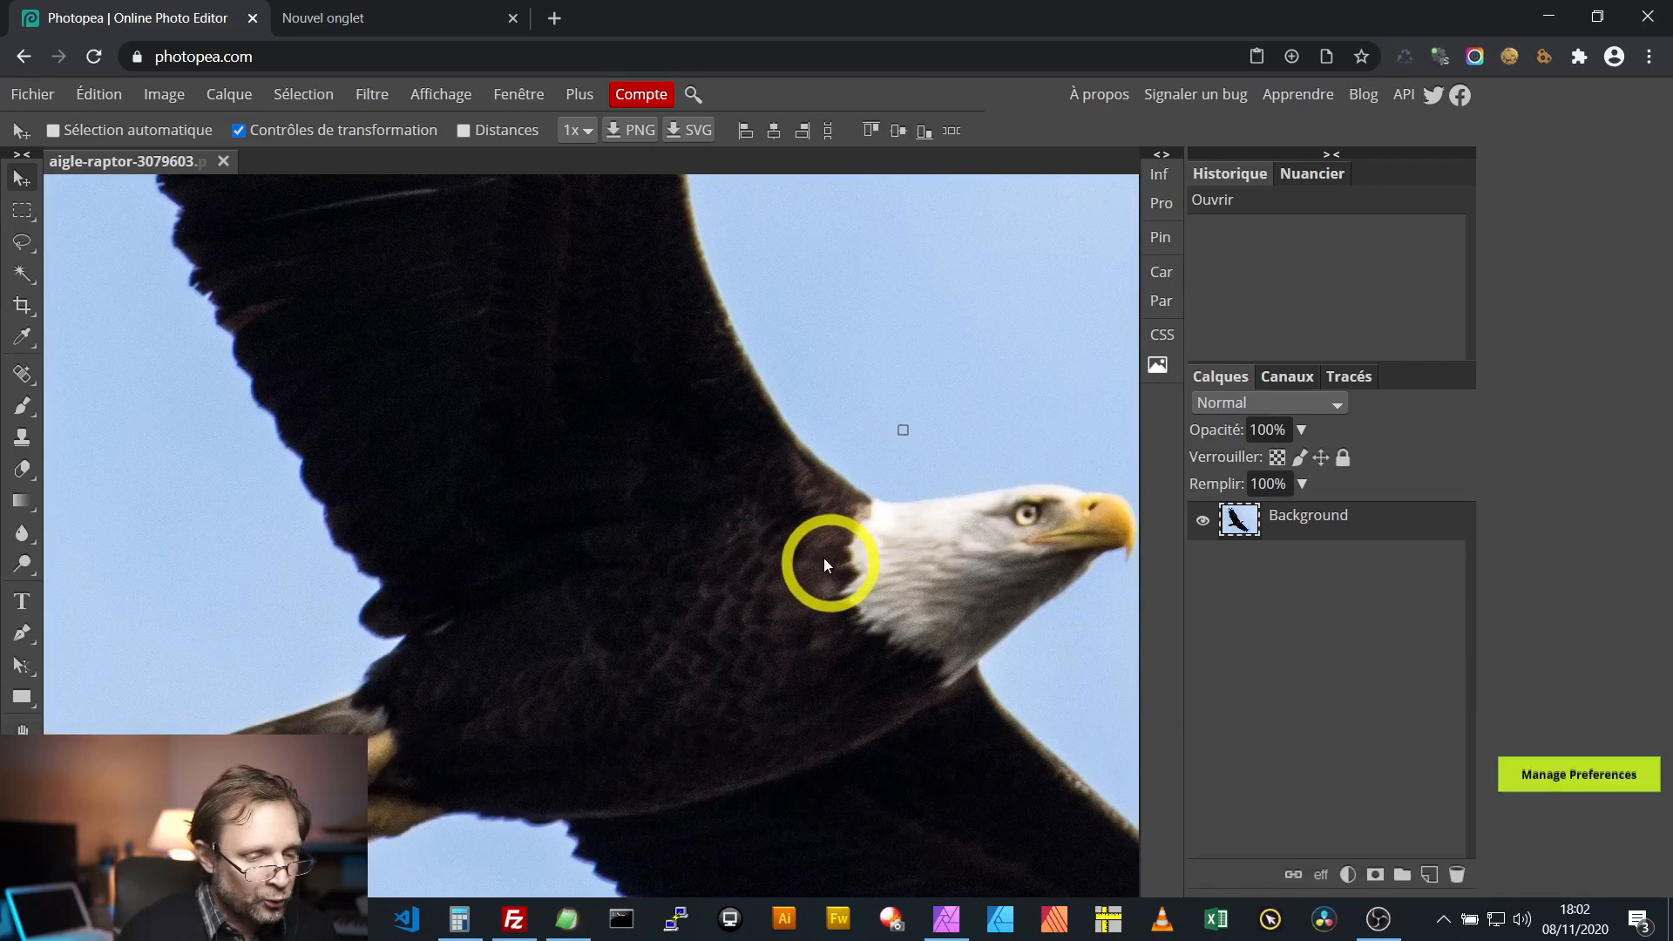
{"action": "key", "text": "alt"}
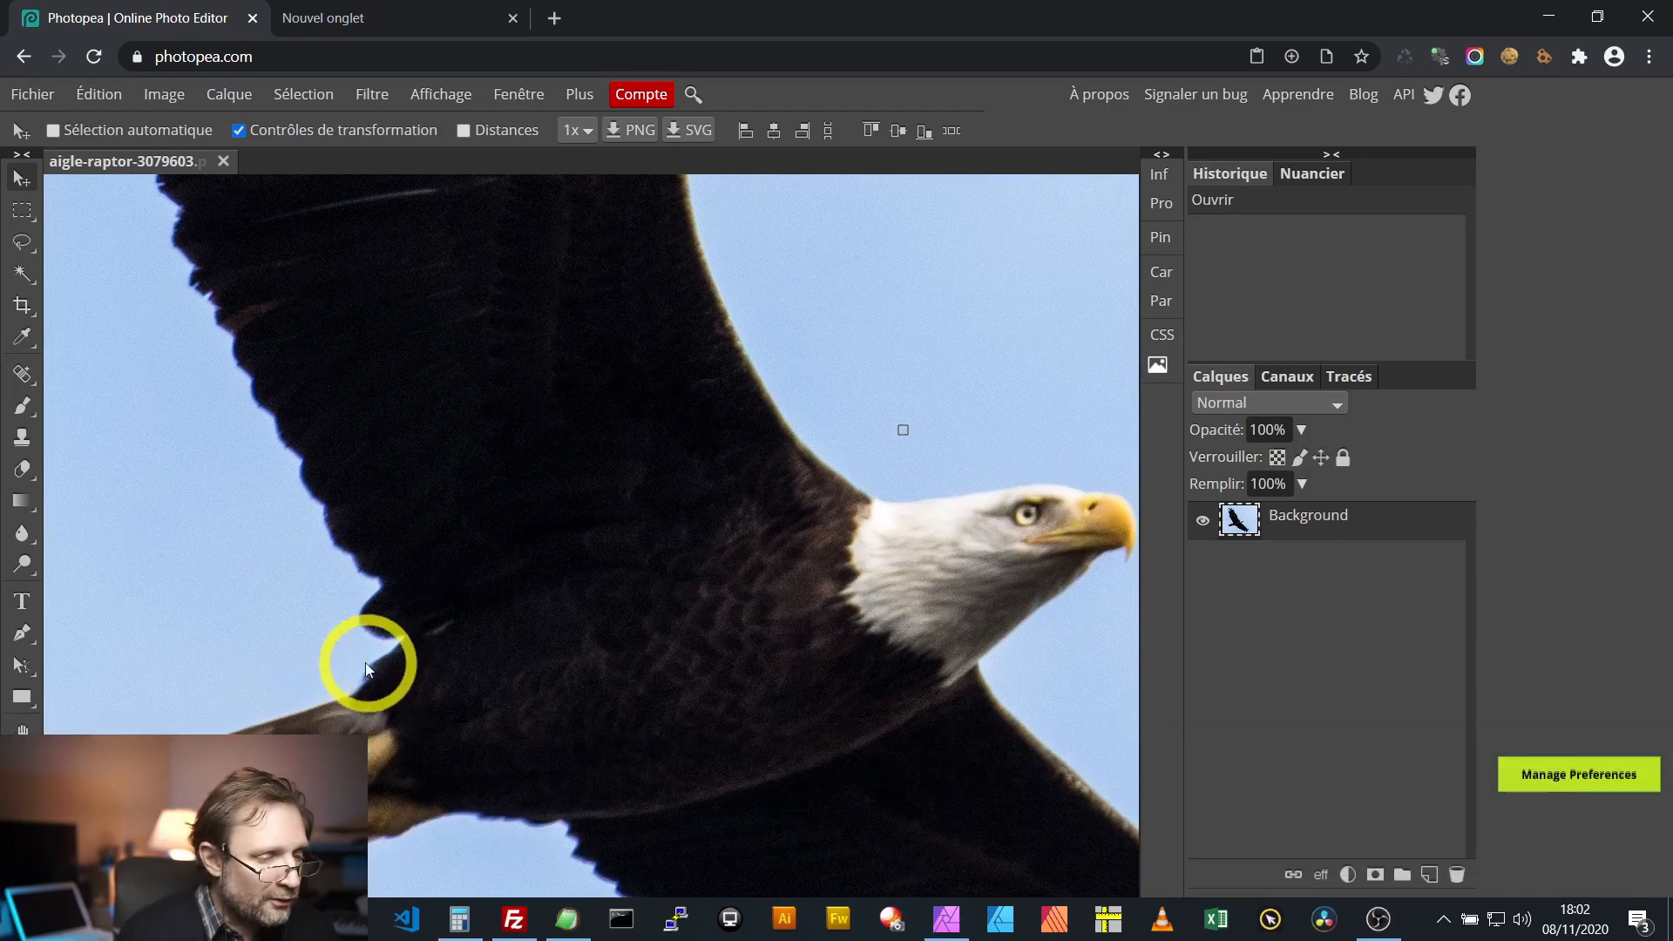
{"action": "scroll", "coordinate": [414, 598], "scroll_direction": "down", "scroll_amount": 3}
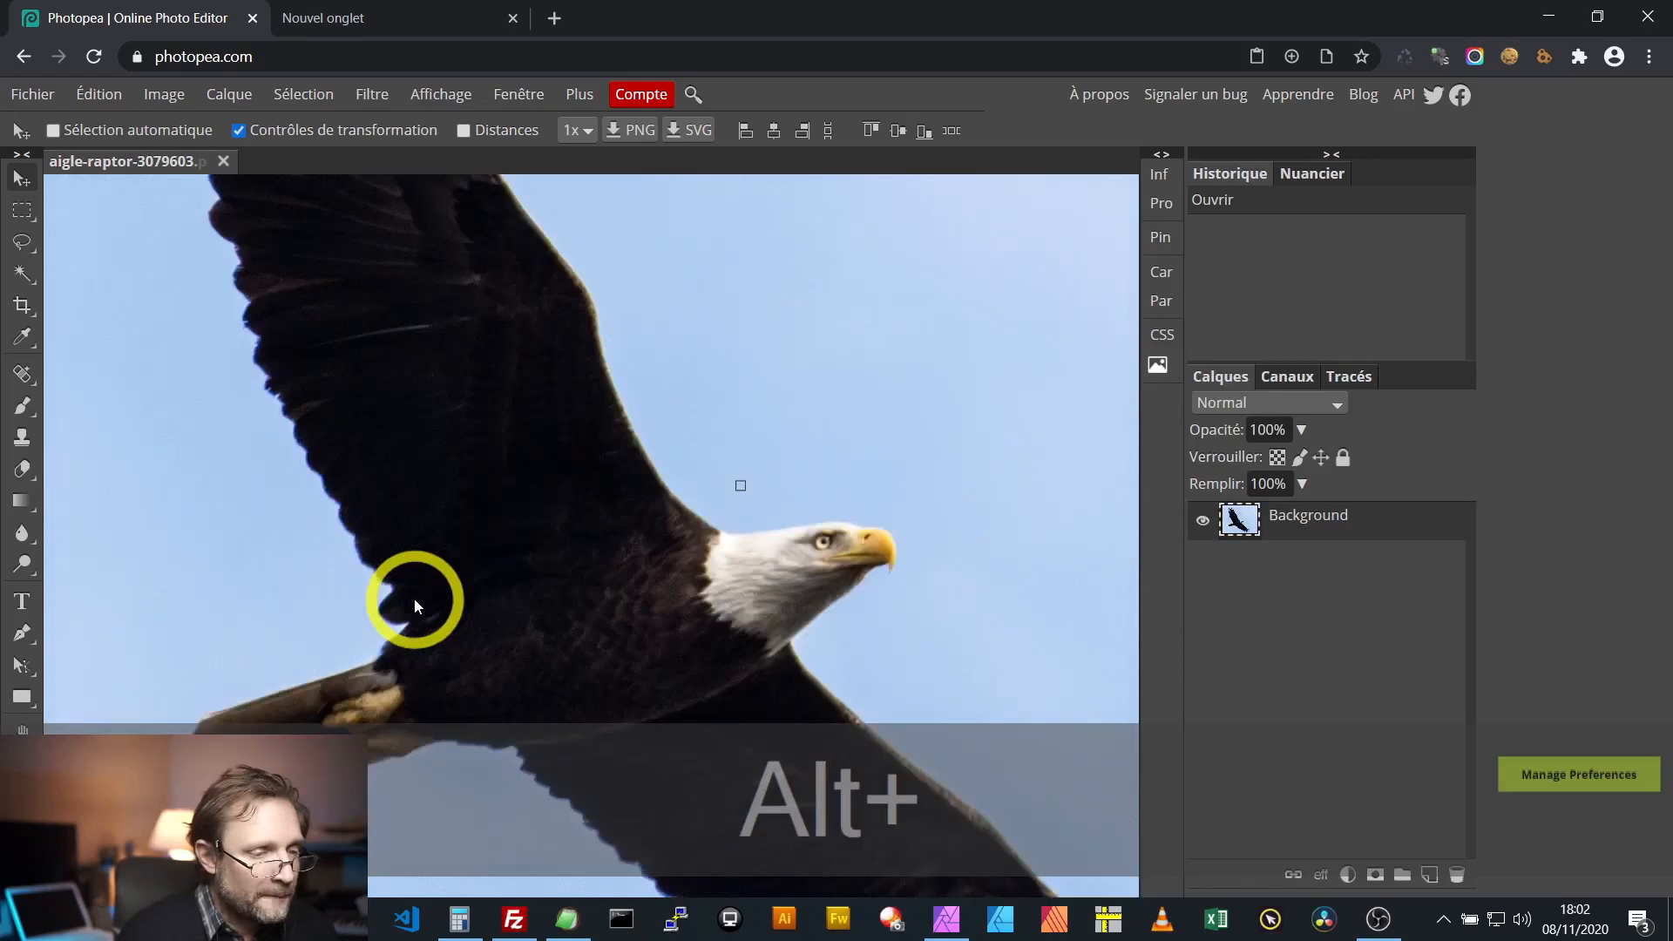
{"action": "scroll", "coordinate": [415, 598], "scroll_direction": "down", "scroll_amount": 1}
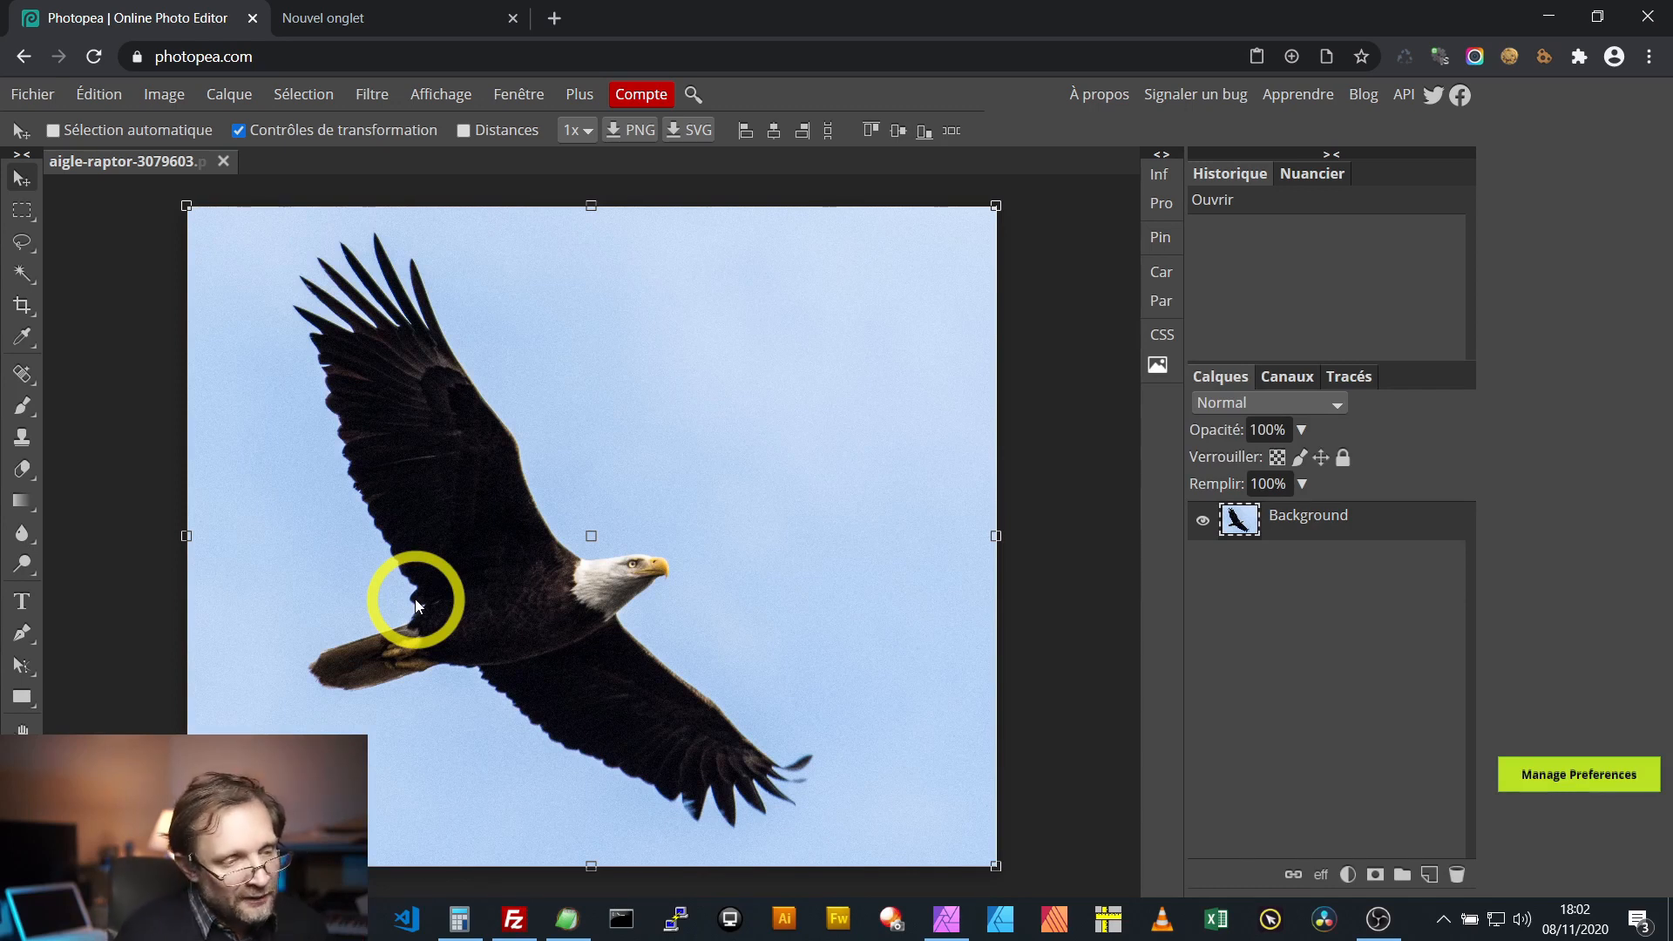
{"action": "scroll", "coordinate": [338, 310], "scroll_direction": "up", "scroll_amount": 4}
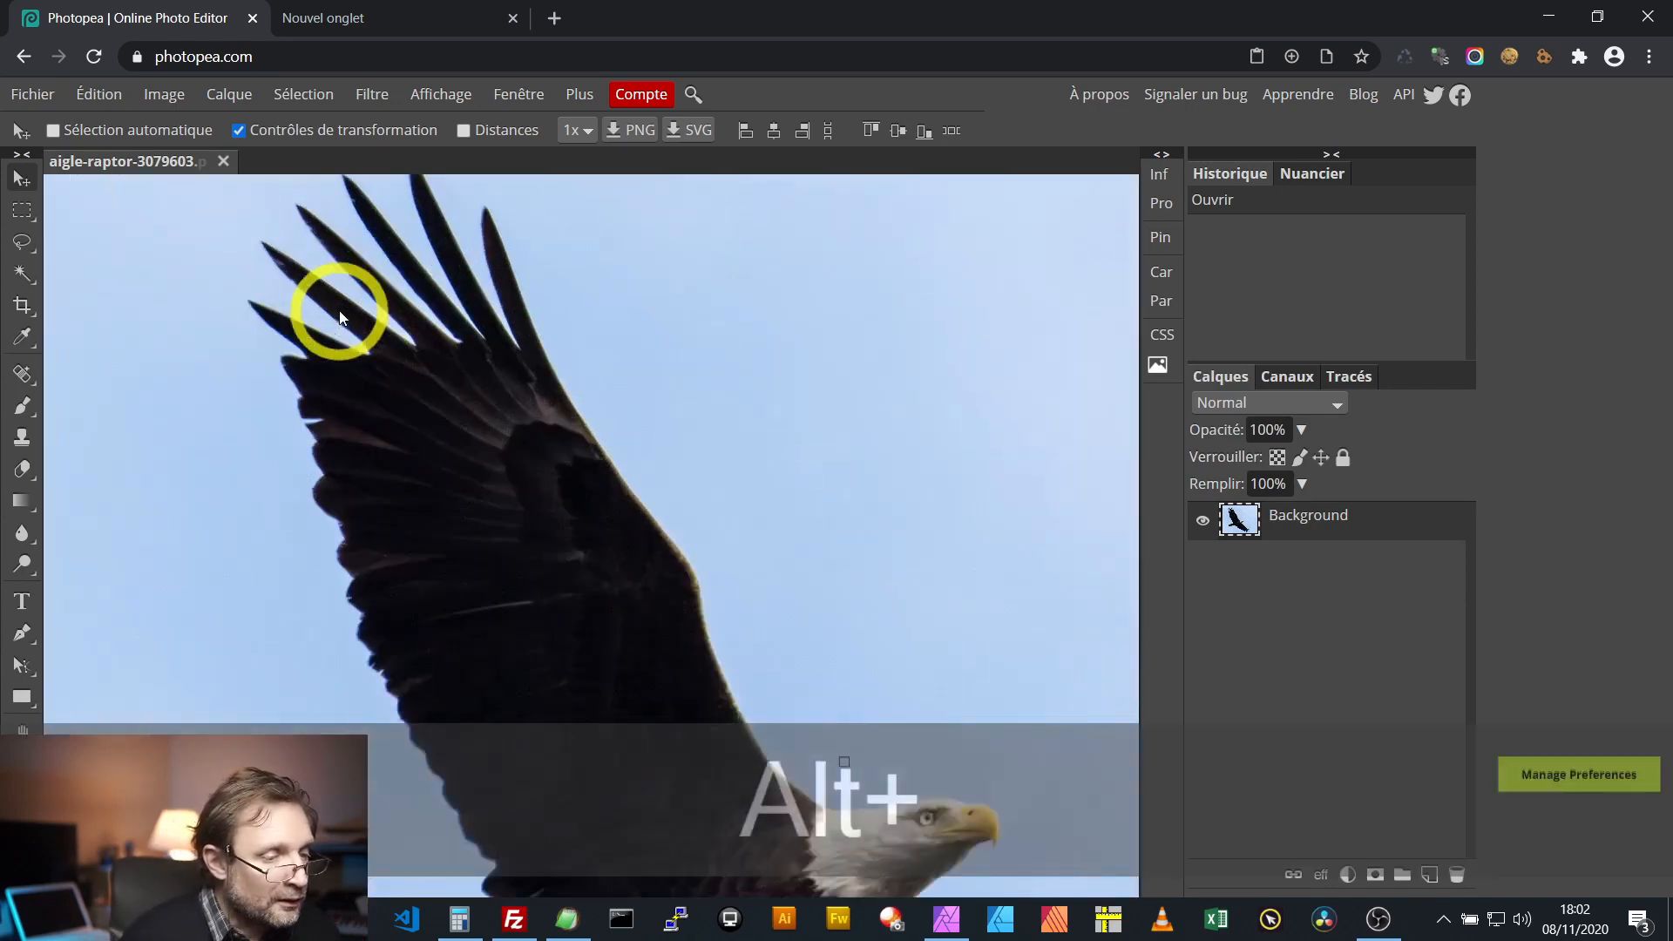
{"action": "scroll", "coordinate": [442, 327], "scroll_direction": "up", "scroll_amount": 2}
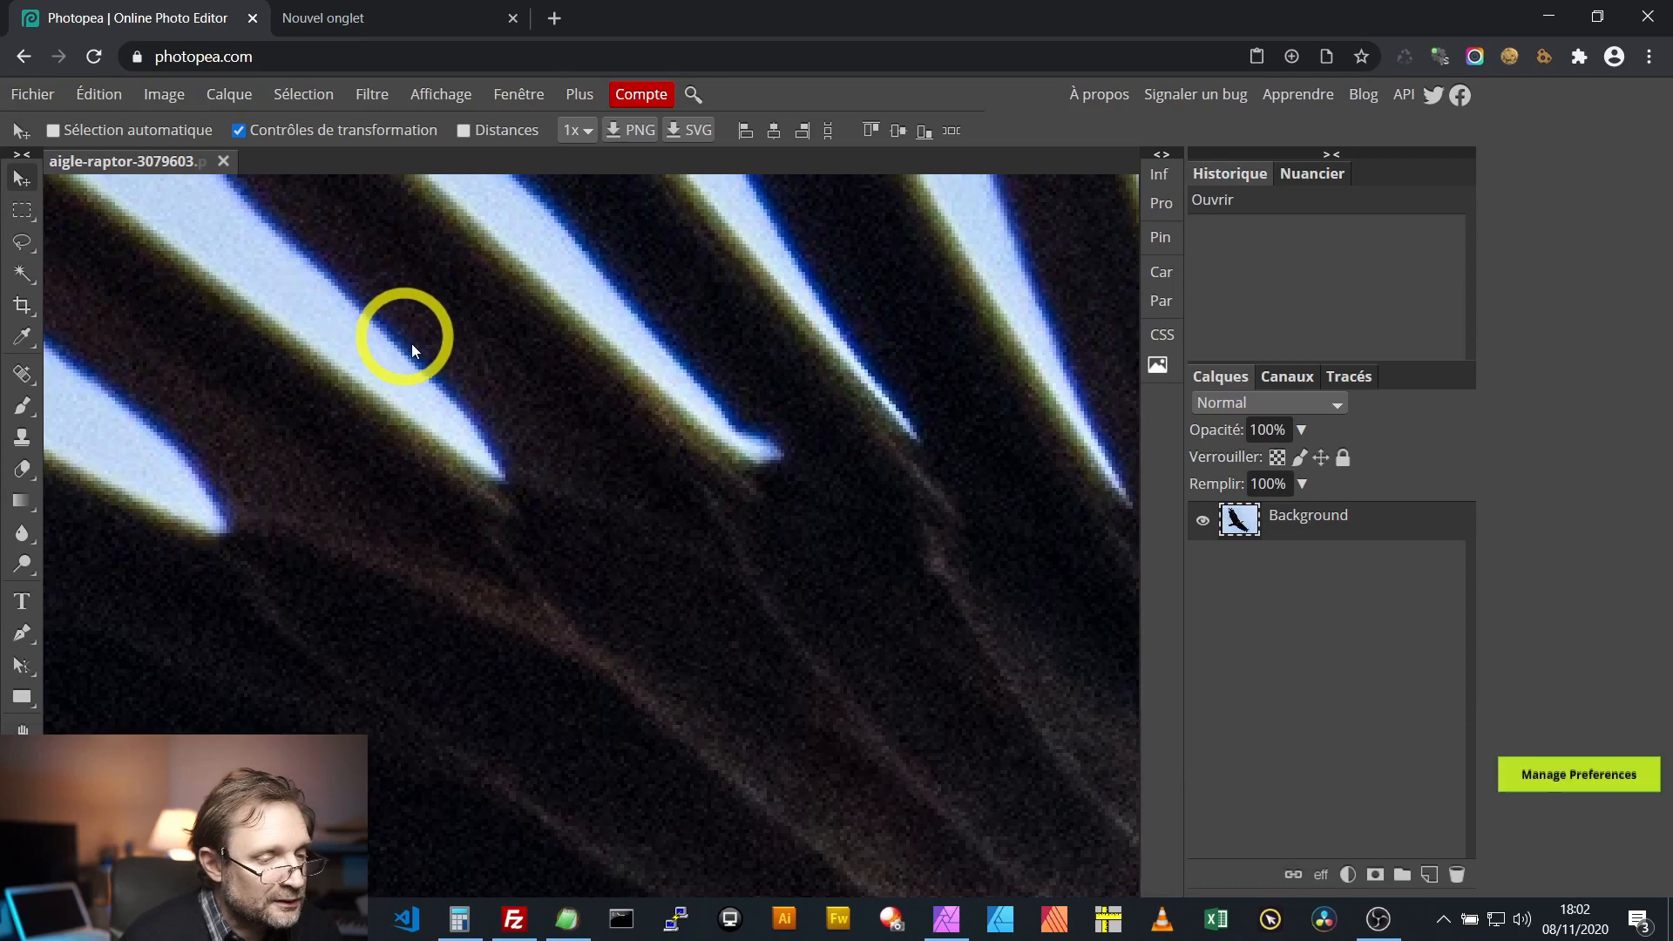
{"action": "scroll", "coordinate": [446, 453], "scroll_direction": "down", "scroll_amount": 4}
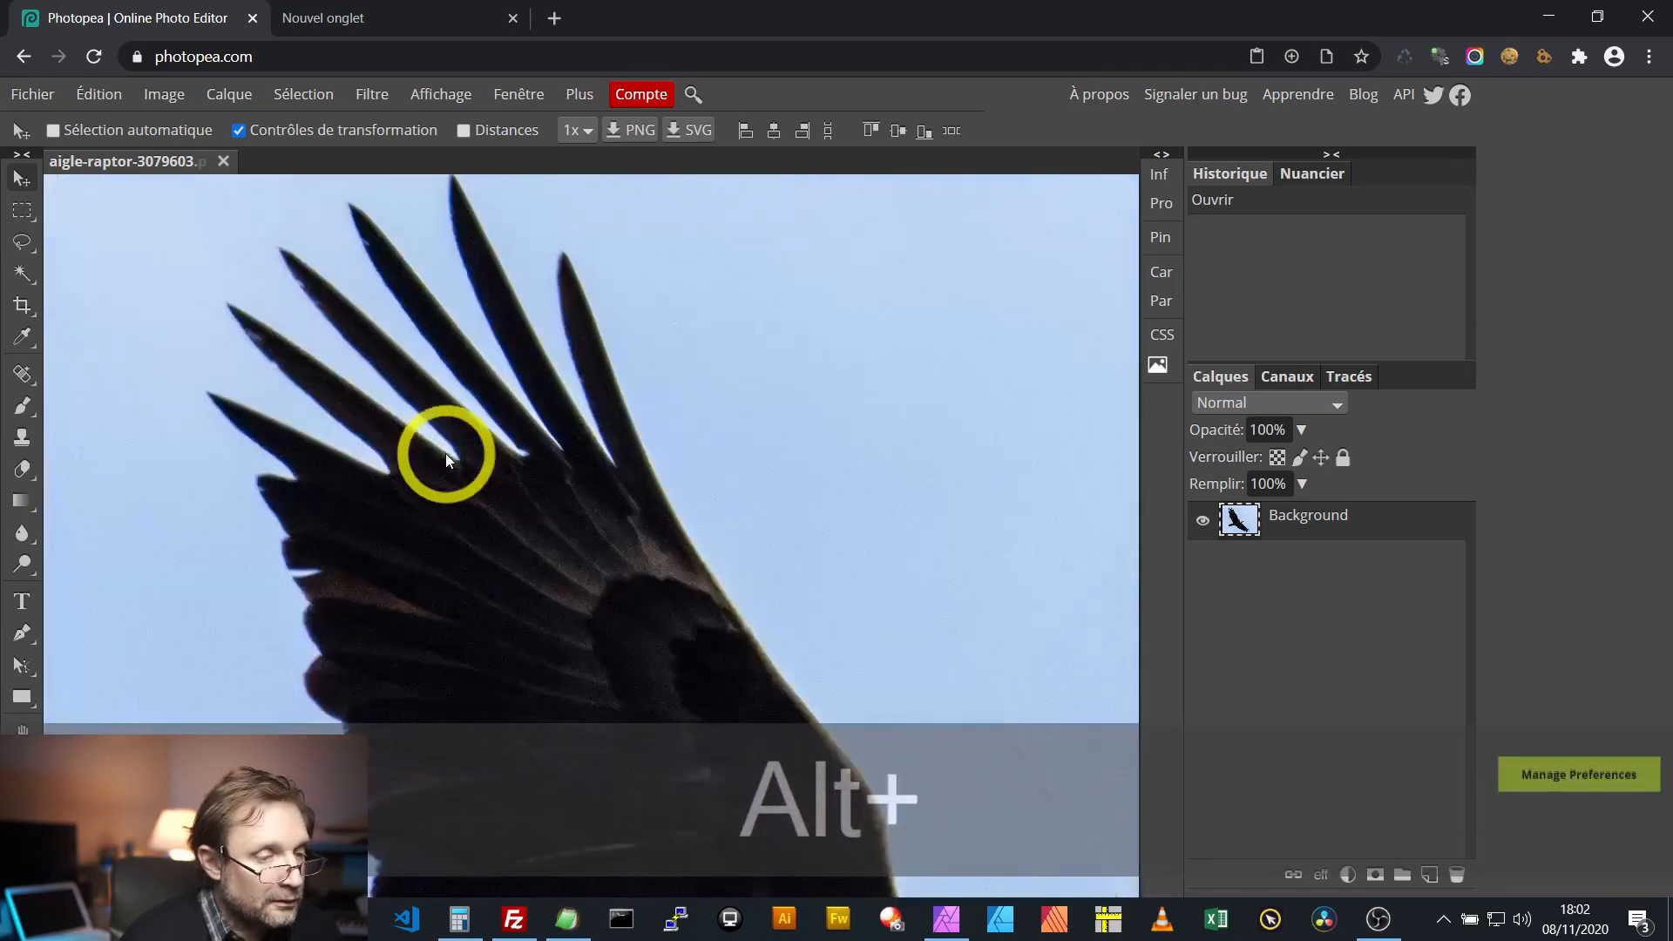
{"action": "scroll", "coordinate": [468, 464], "scroll_direction": "down", "scroll_amount": 3}
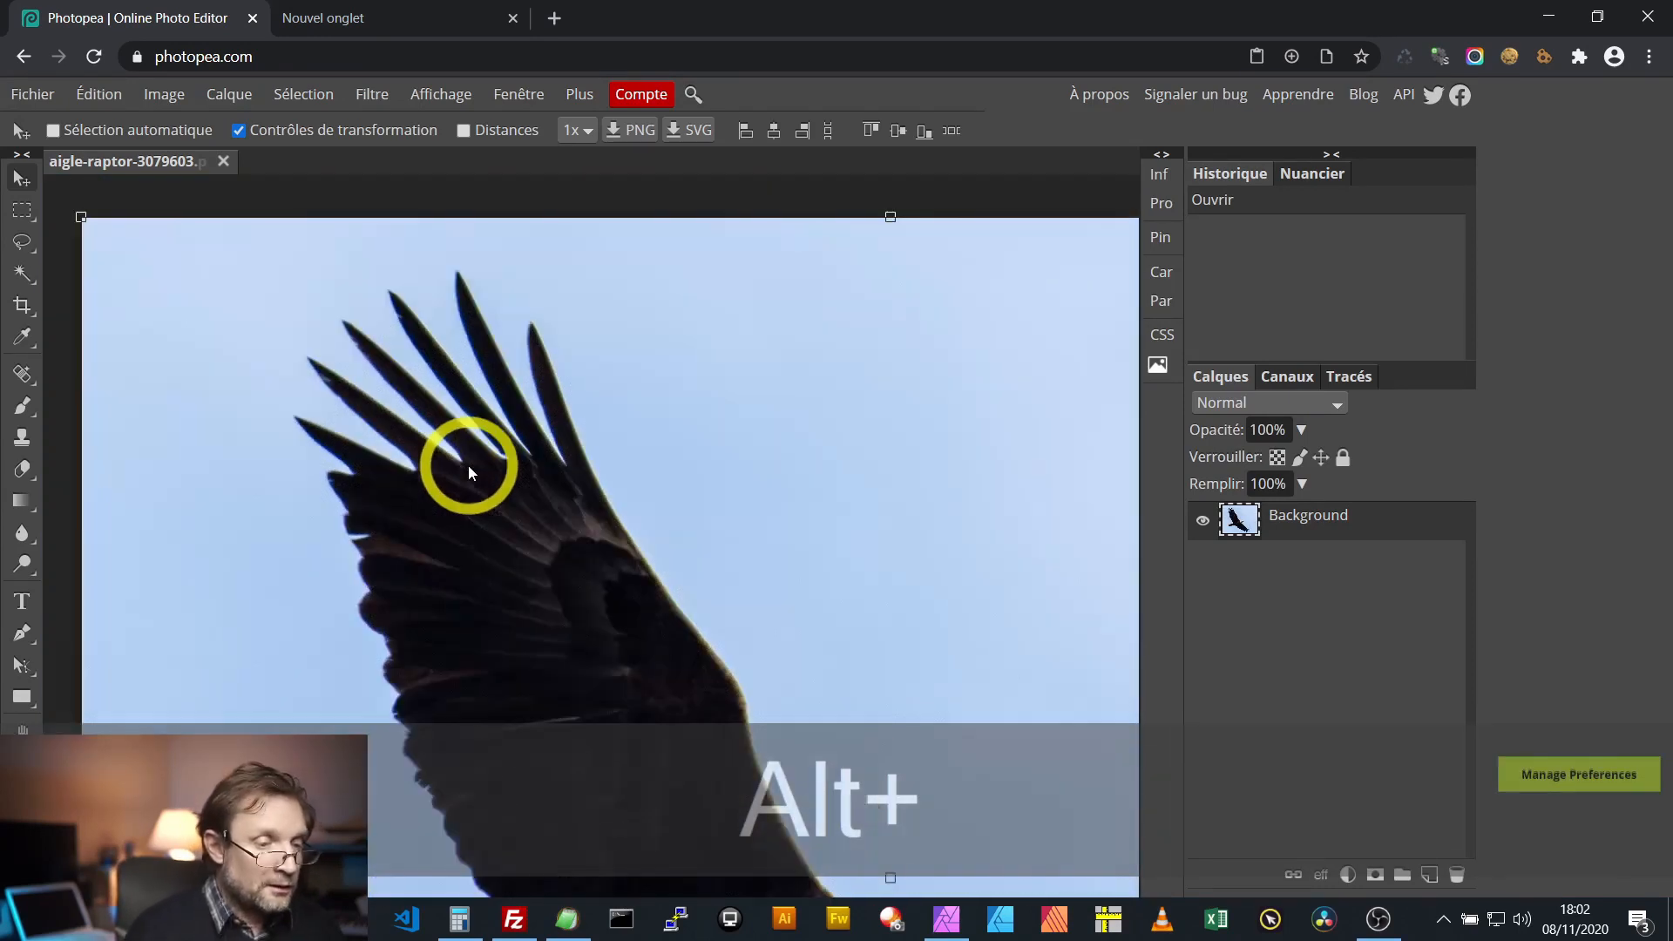
{"action": "scroll", "coordinate": [564, 589], "scroll_direction": "down", "scroll_amount": 3}
{"action": "scroll", "coordinate": [704, 573], "scroll_direction": "up", "scroll_amount": 3}
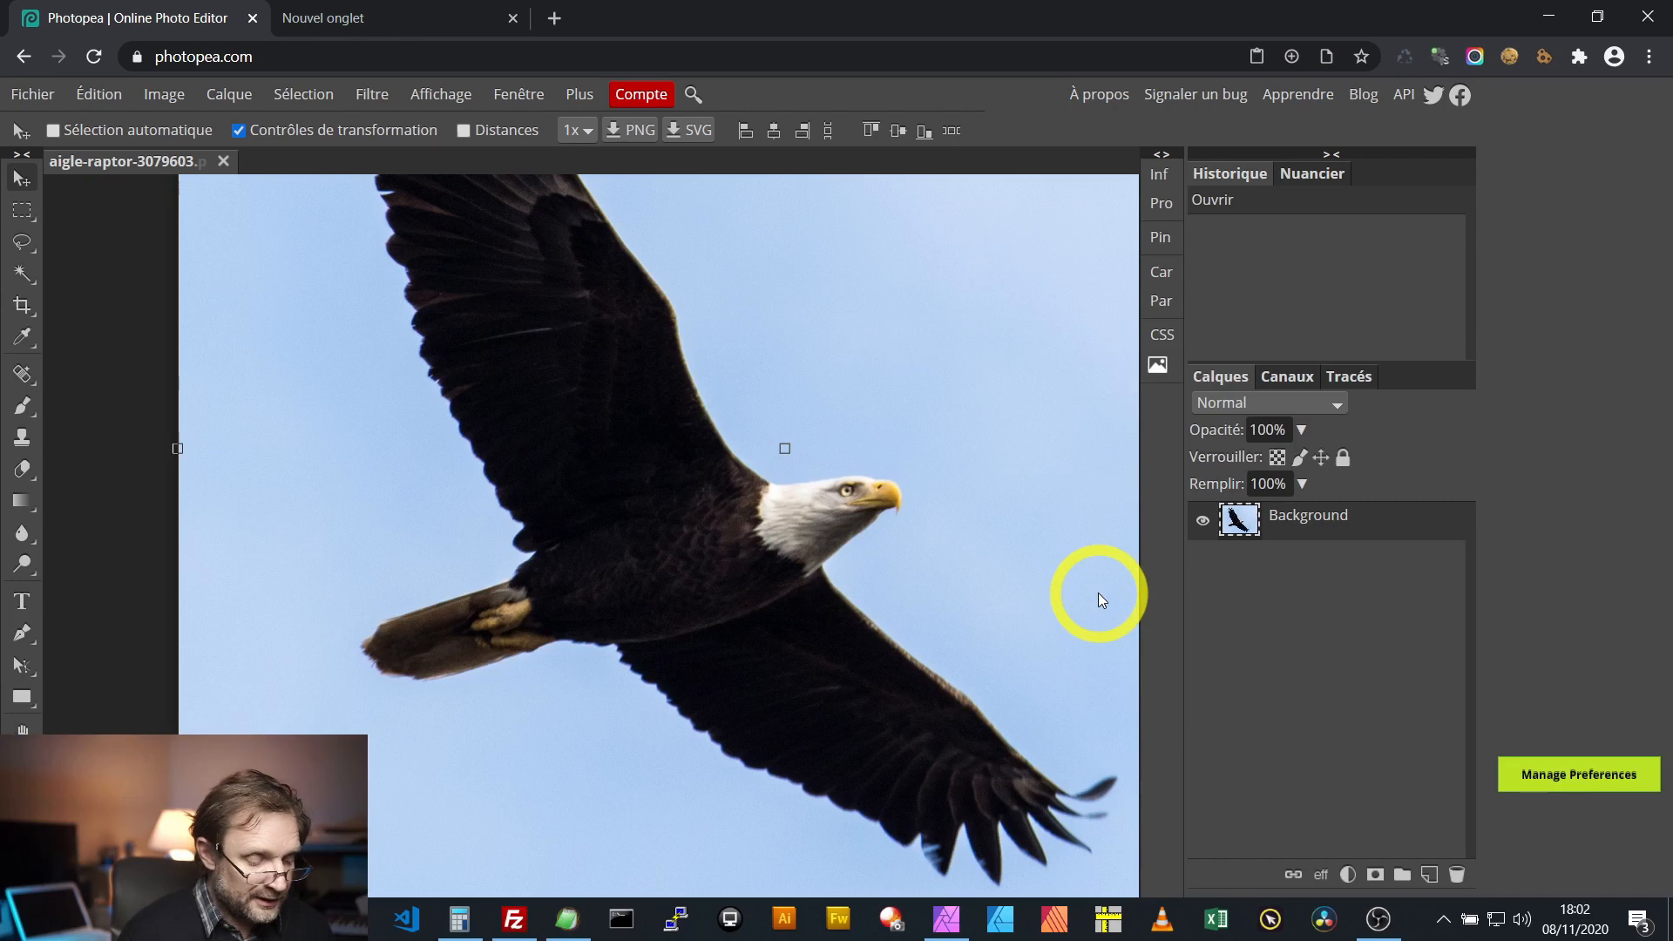
{"action": "scroll", "coordinate": [969, 586], "scroll_direction": "down", "scroll_amount": 2}
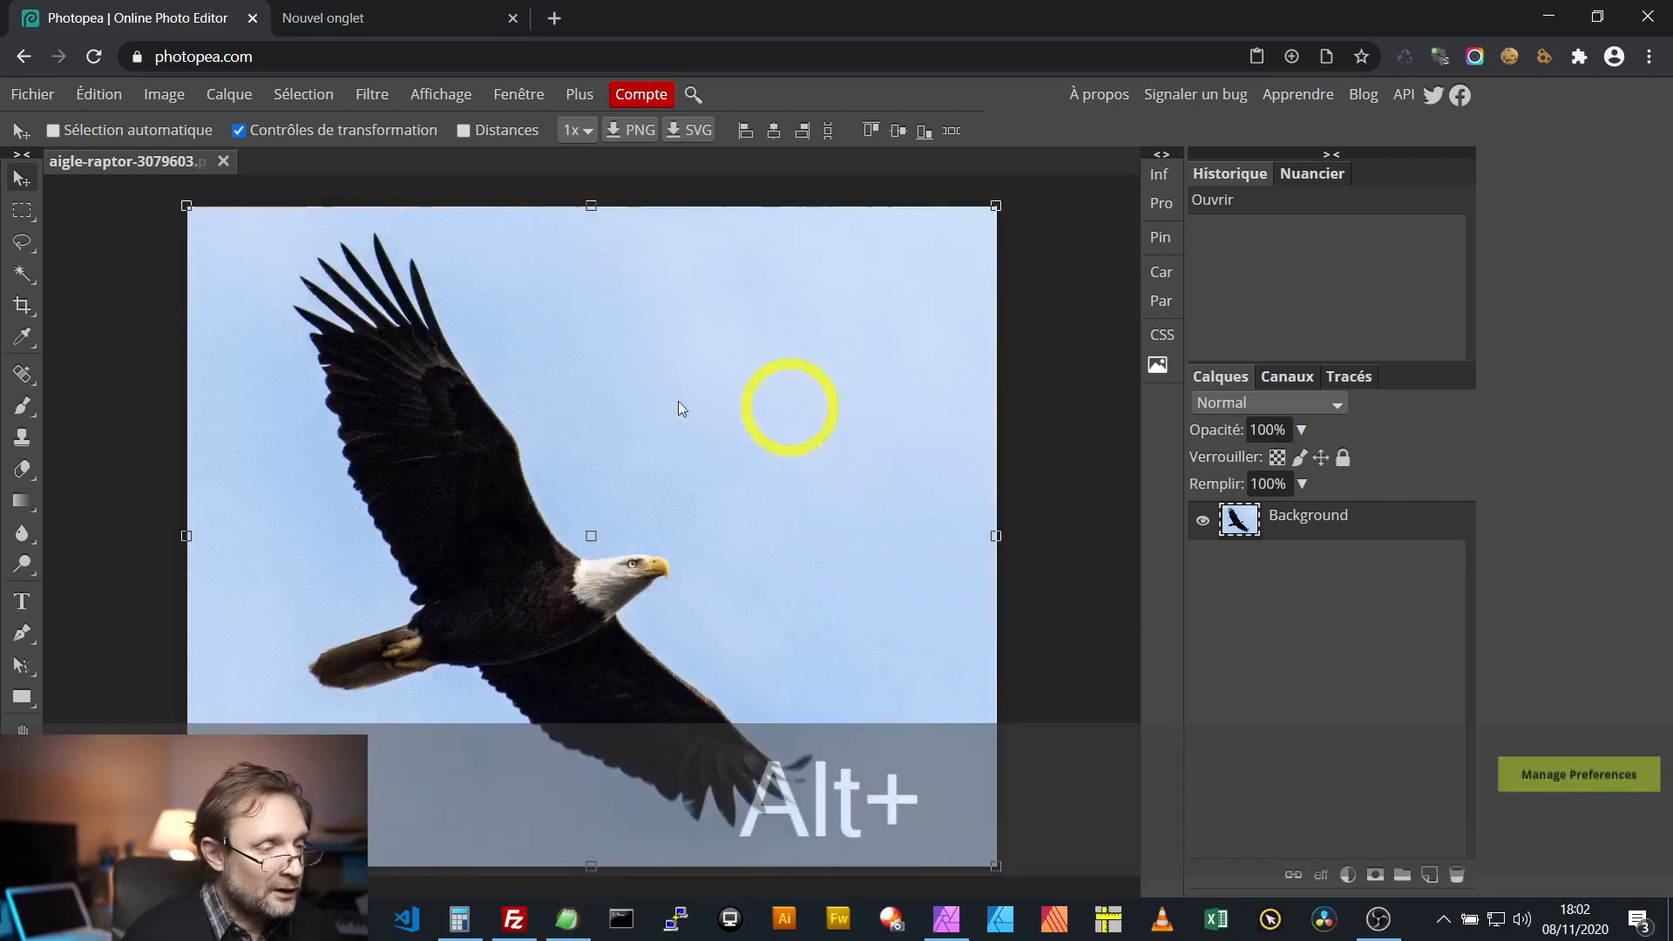
Step: Try selecting the sky with the Magic Wand at tolerance 16, sampling beside the raised wing and in the upper-right sky
{"action": "left_click", "coordinate": [21, 273]}
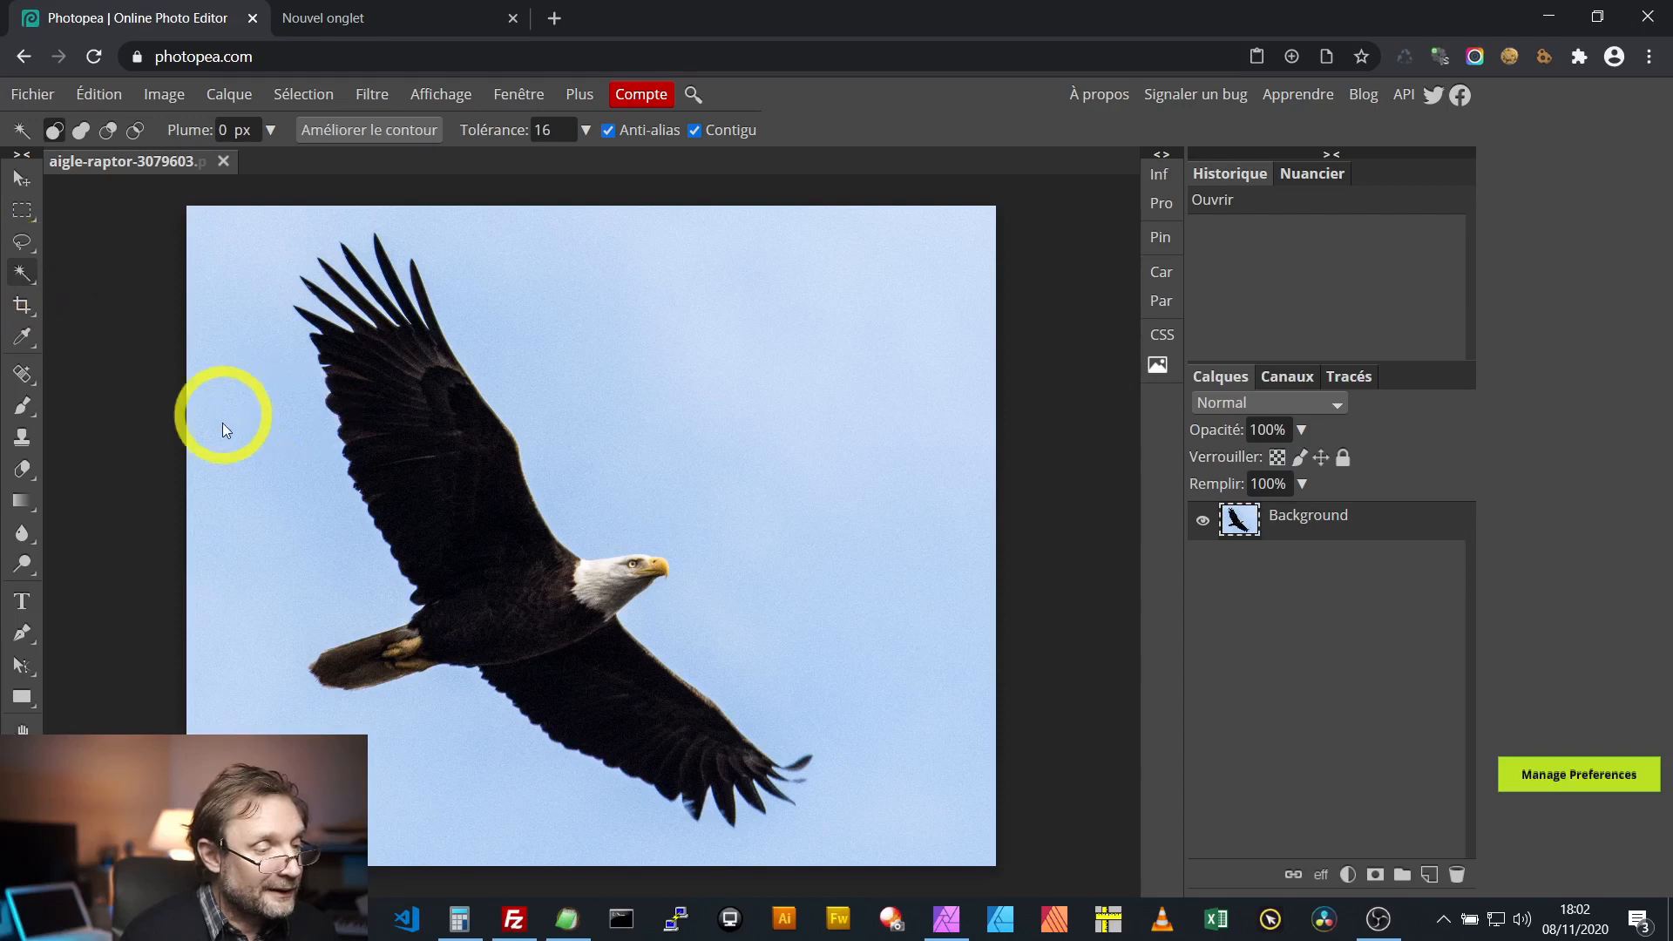
{"action": "left_click", "coordinate": [257, 439]}
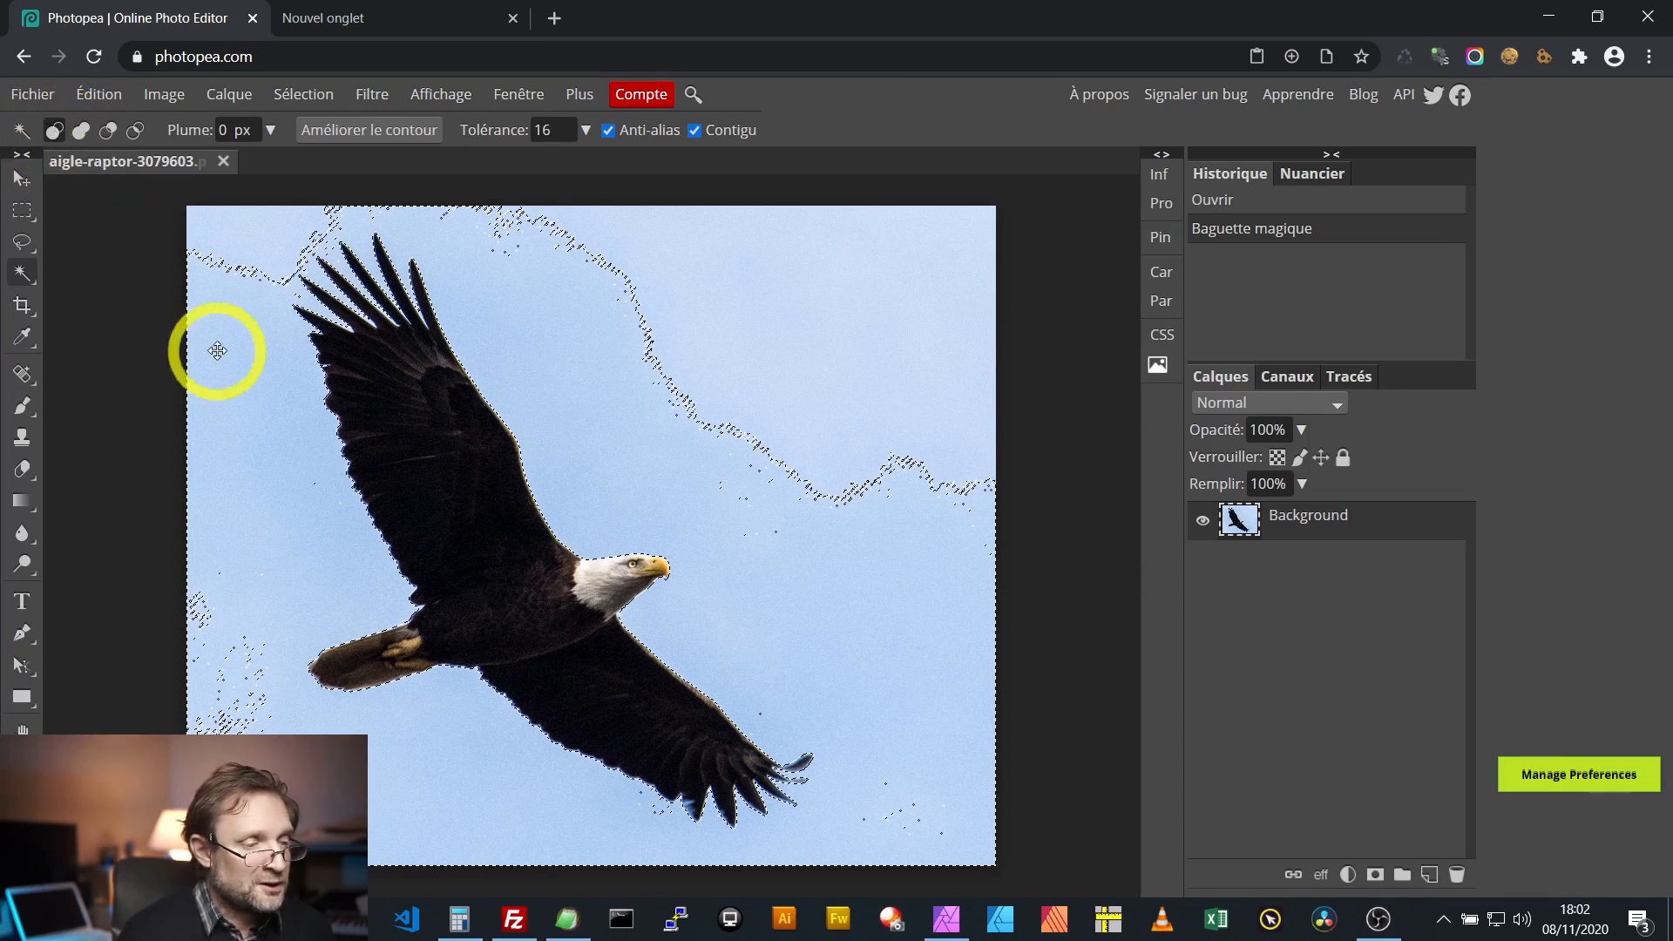
{"action": "left_click", "coordinate": [772, 281]}
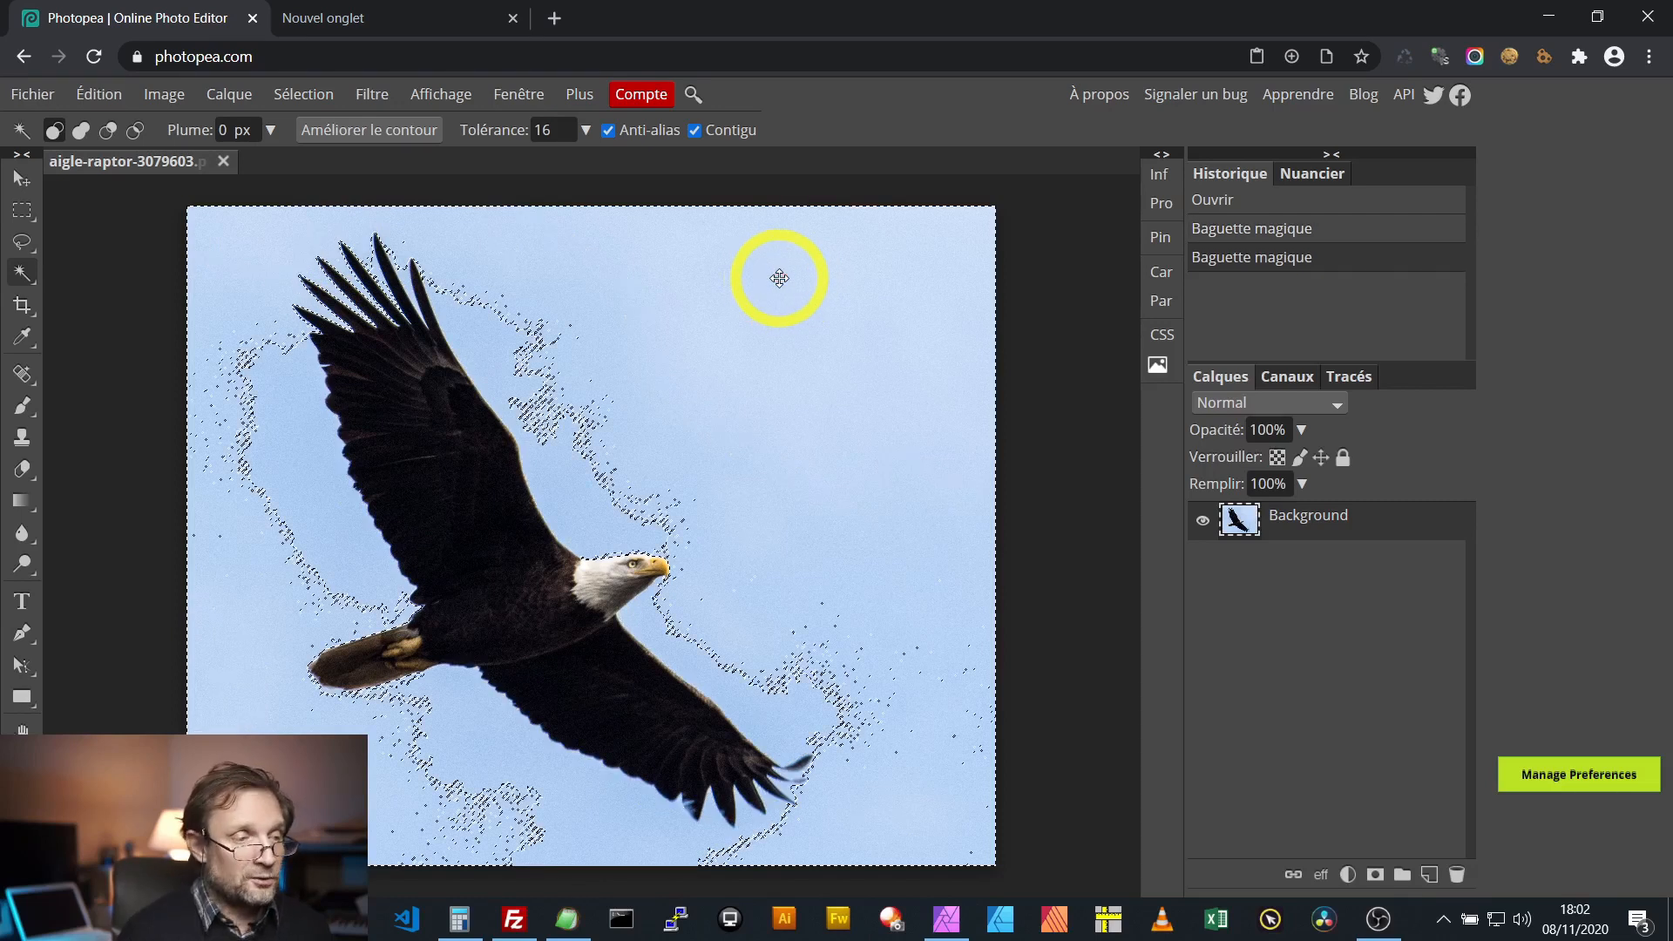
Step: Set the Magic Wand to Union mode and add the leftover sky around the eagle and between the raised wing's feathers to the selection
{"action": "left_click", "coordinate": [82, 130]}
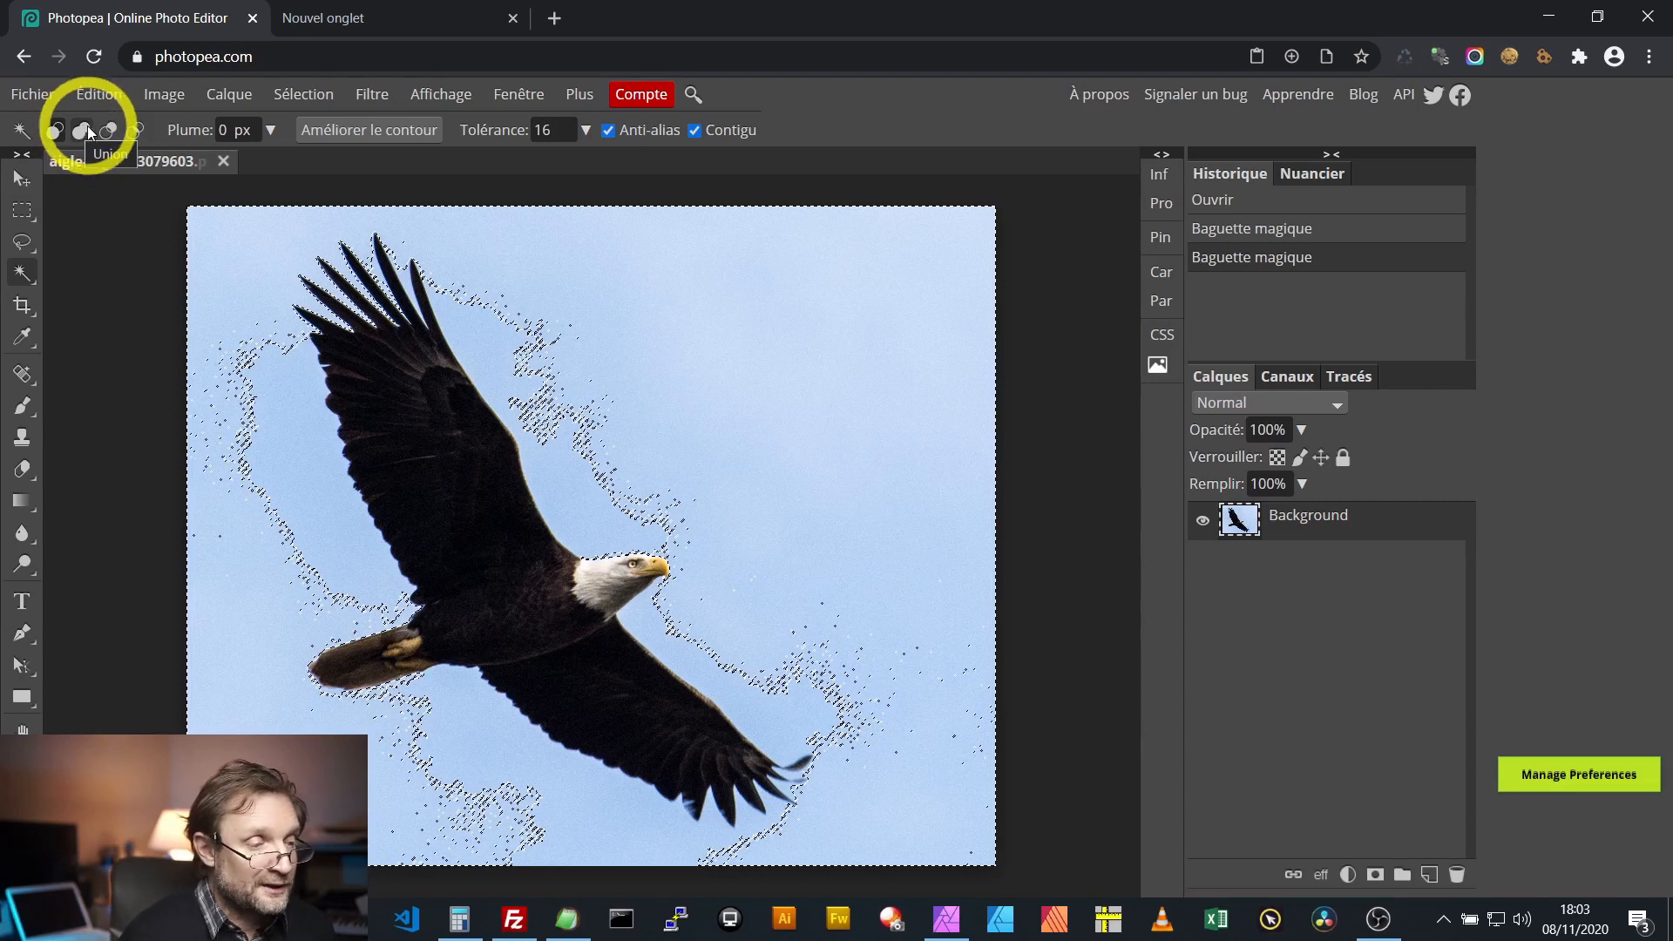
{"action": "left_click", "coordinate": [243, 601]}
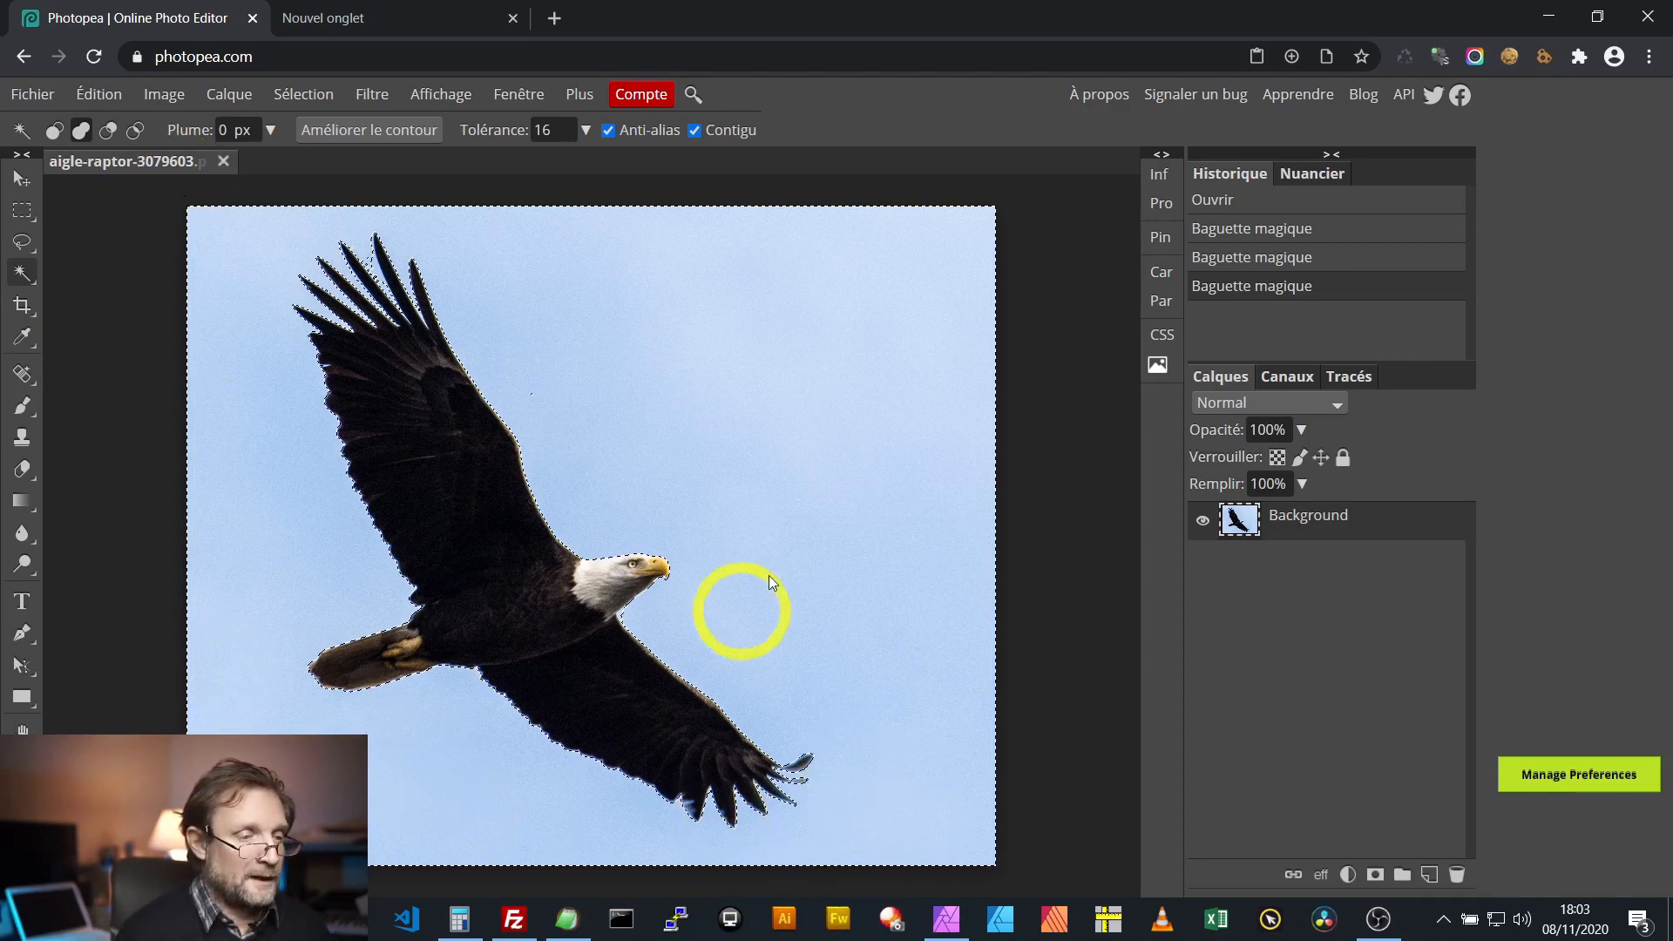
{"action": "left_click", "coordinate": [373, 275]}
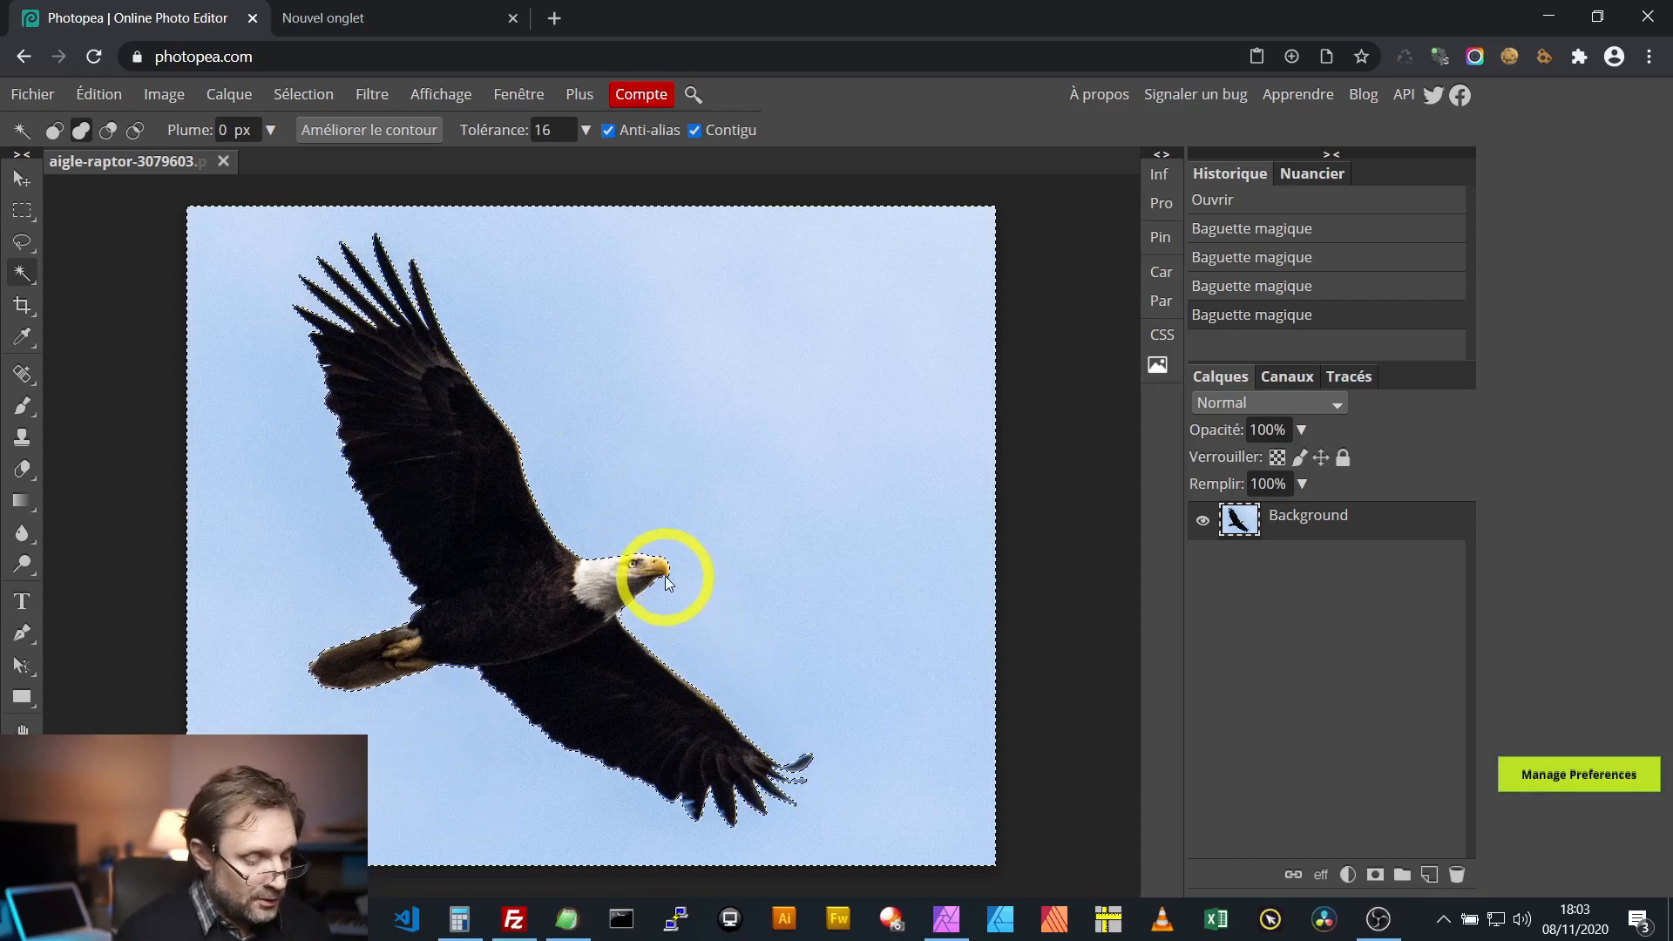
Step: Invert the sky selection and copy the eagle onto its own layer
{"action": "scroll", "coordinate": [664, 579], "scroll_direction": "up", "scroll_amount": 5}
{"action": "scroll", "coordinate": [648, 621], "scroll_direction": "down", "scroll_amount": 2}
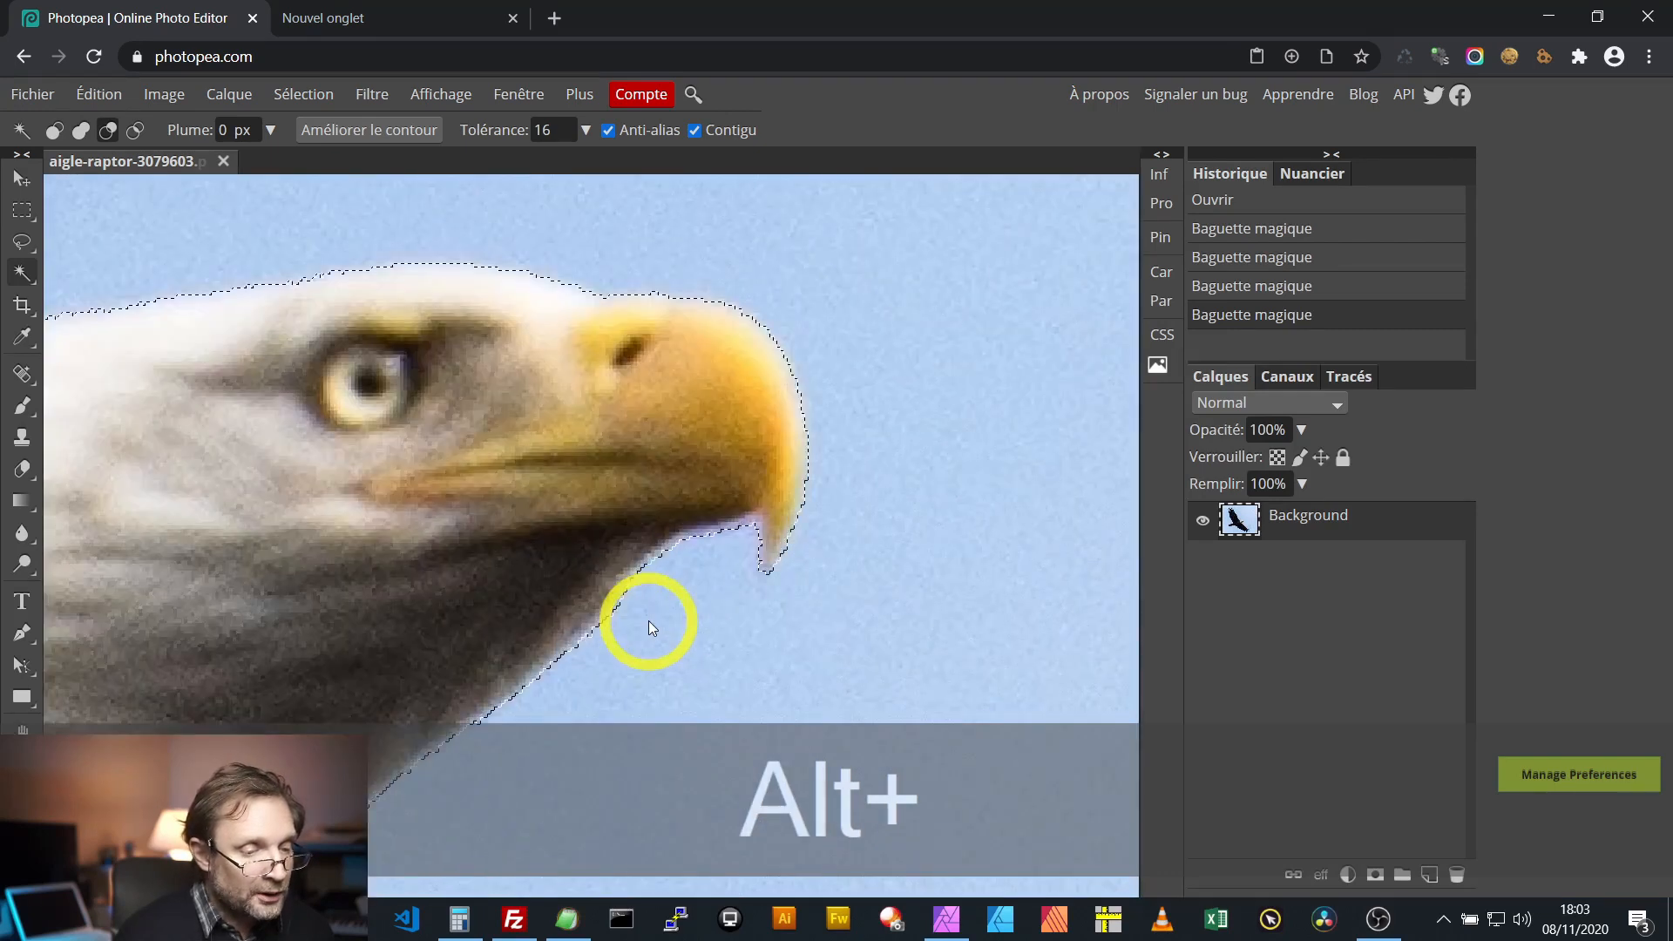
{"action": "scroll", "coordinate": [648, 621], "scroll_direction": "down", "scroll_amount": 5}
{"action": "scroll", "coordinate": [649, 620], "scroll_direction": "up", "scroll_amount": 2}
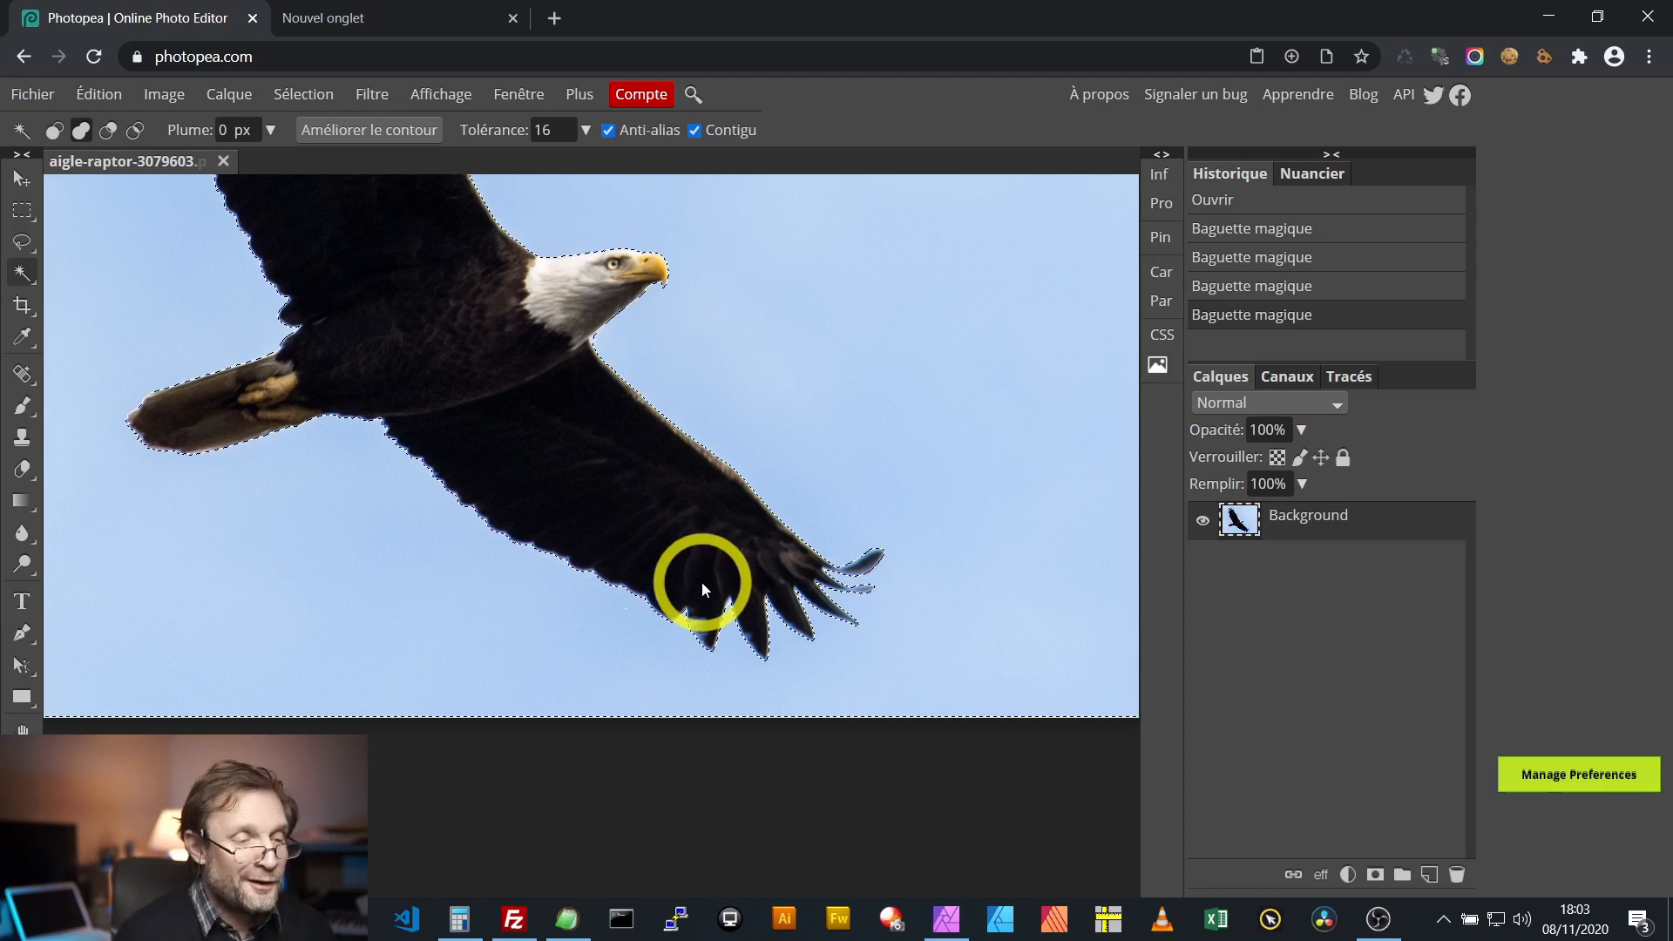
{"action": "scroll", "coordinate": [701, 582], "scroll_direction": "down", "scroll_amount": 3}
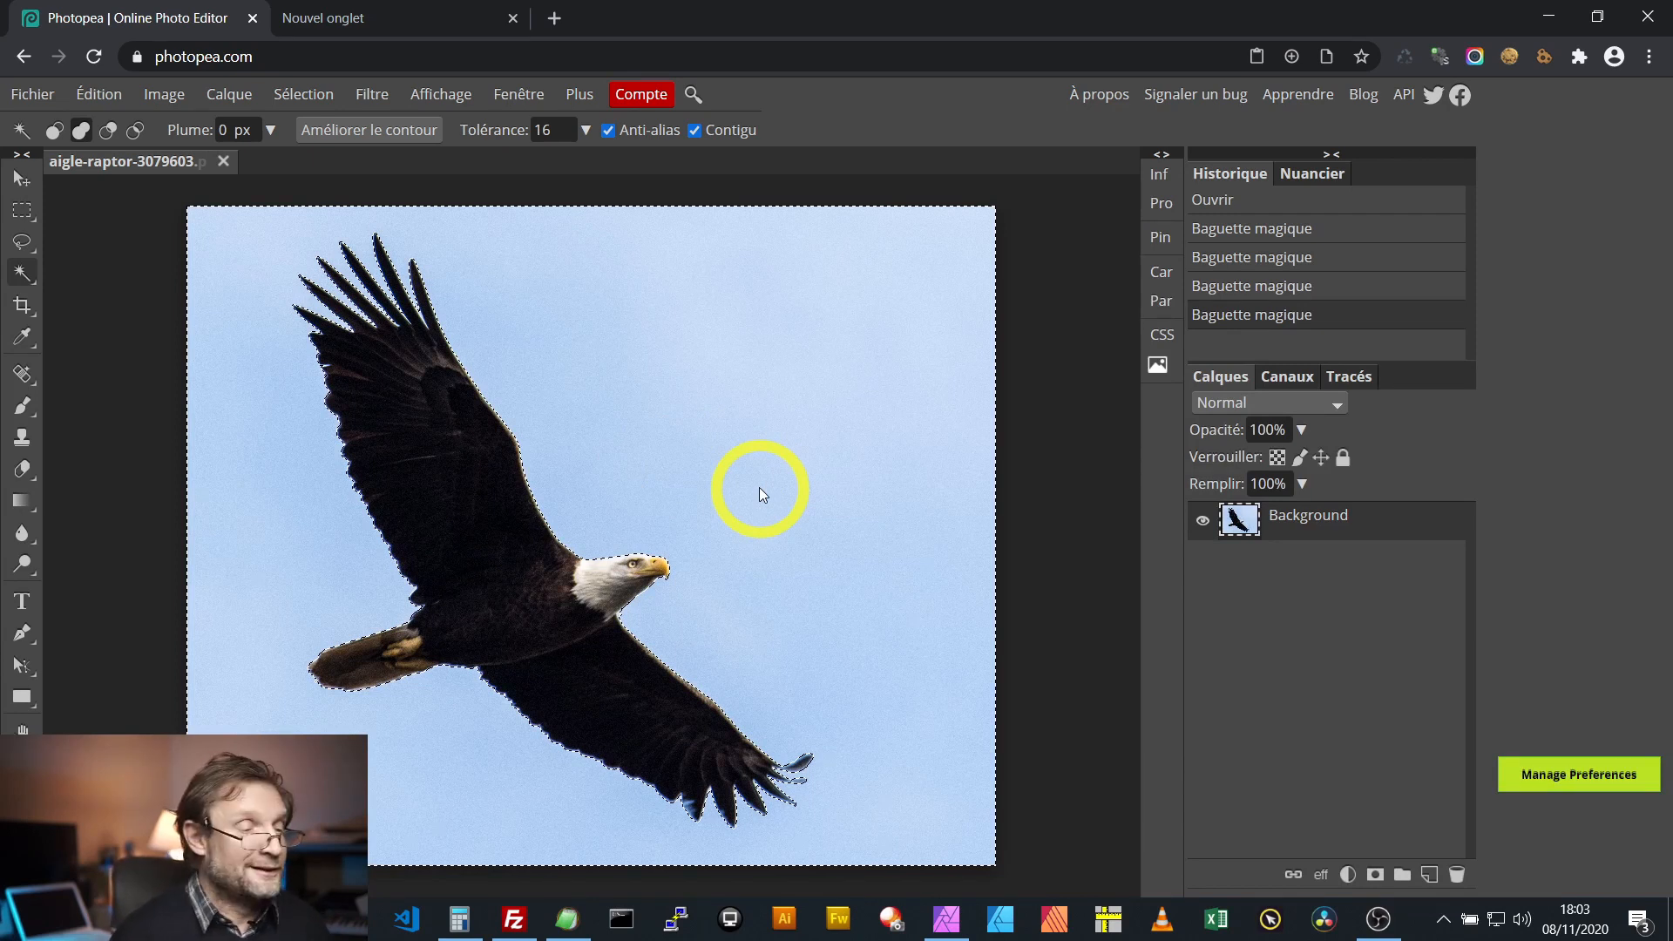
{"action": "left_click", "coordinate": [305, 101]}
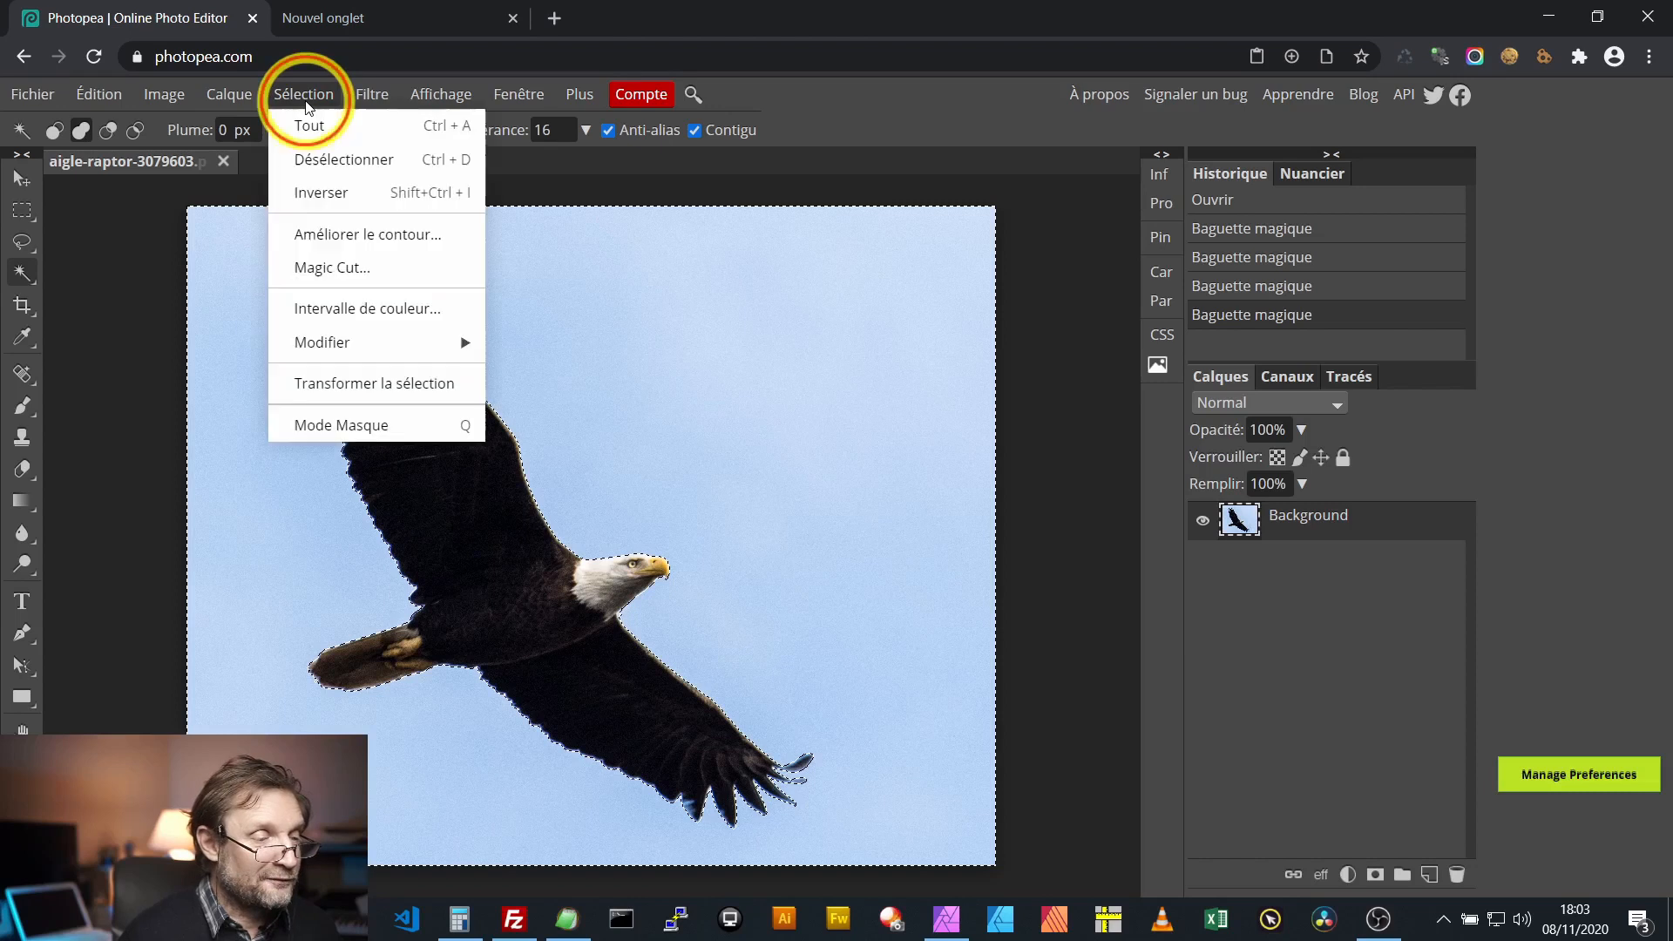
{"action": "left_click", "coordinate": [338, 194]}
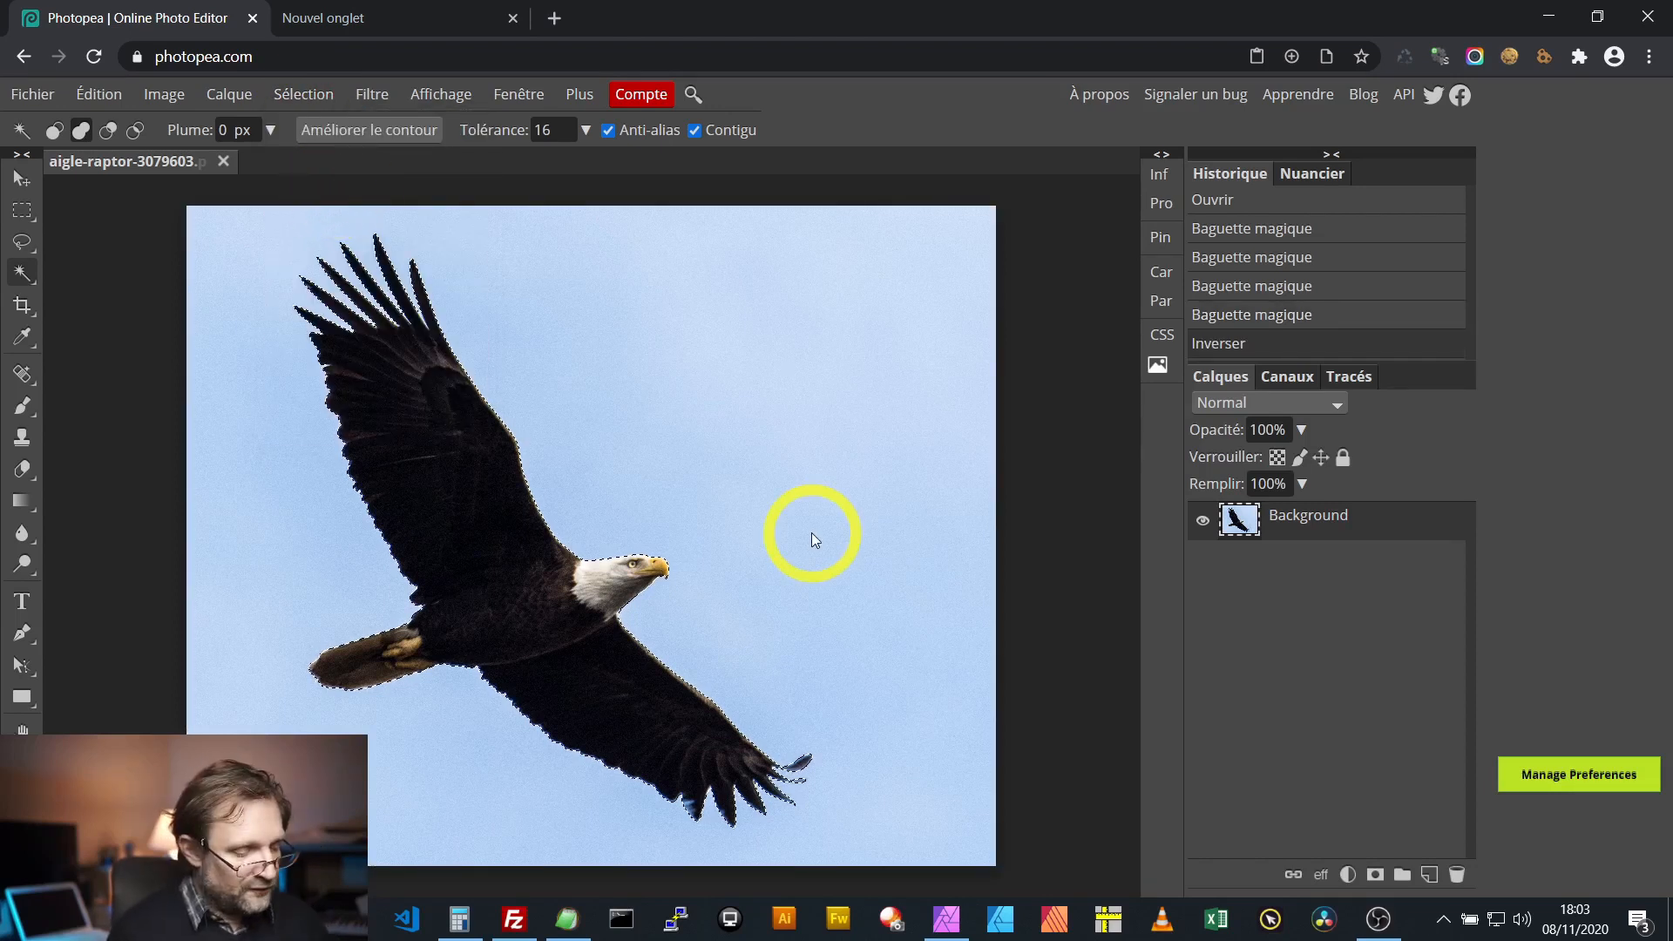
{"action": "key", "text": "ctrl+c"}
{"action": "key", "text": "ctrl+v"}
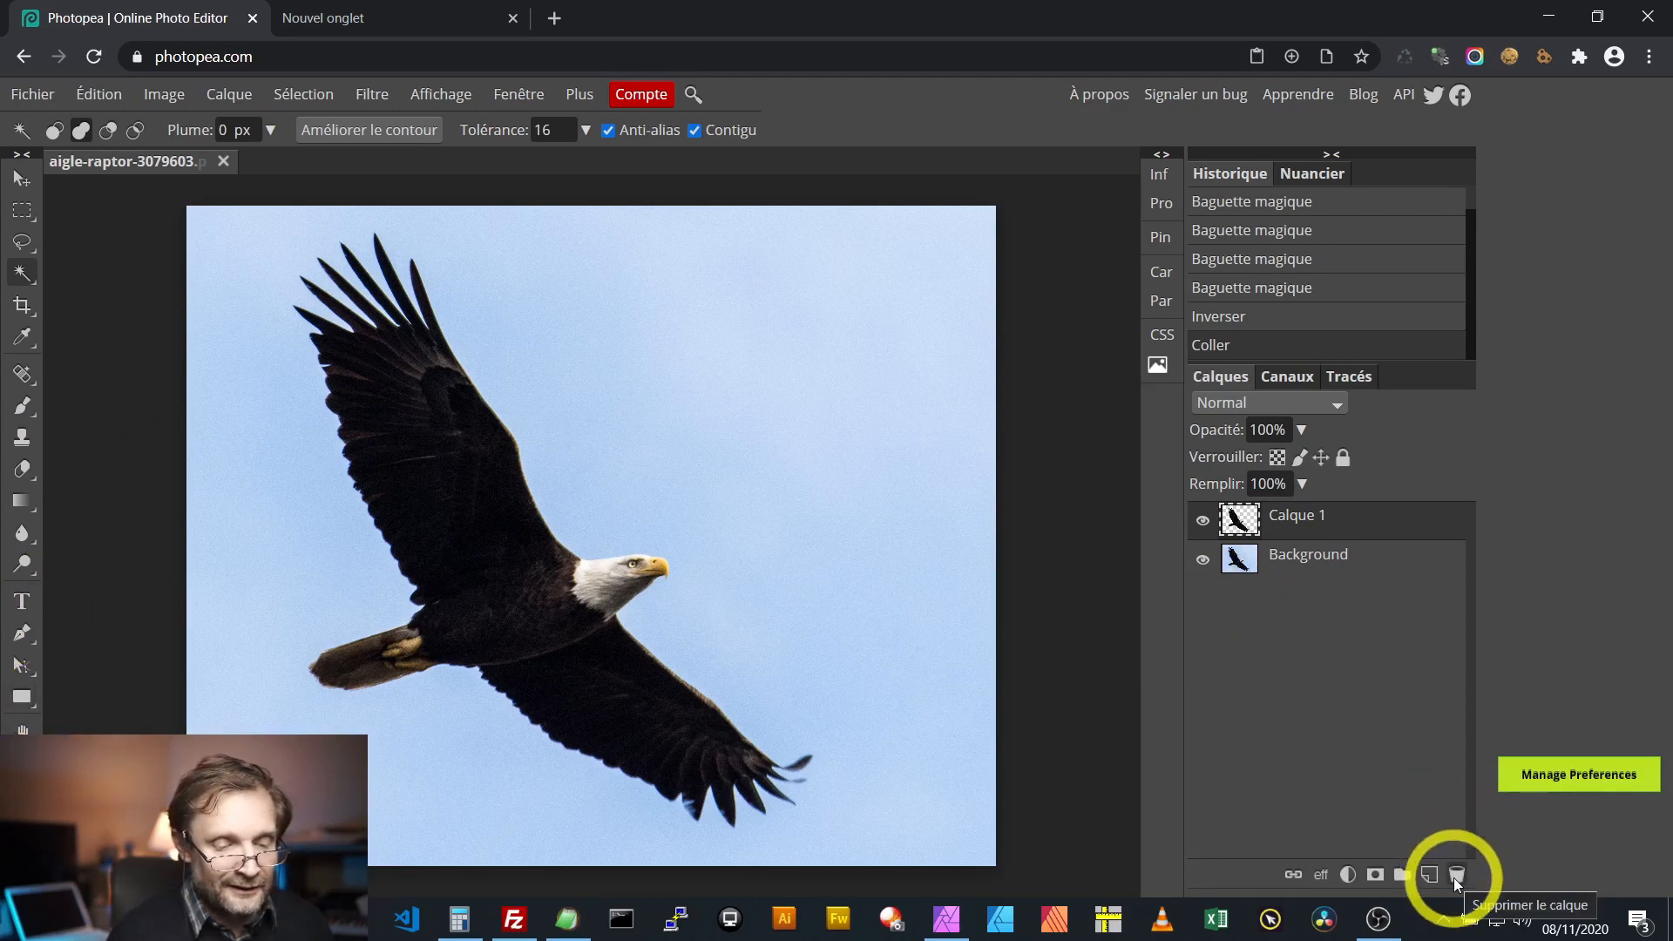
Step: Add a new layer beneath the eagle cut-out and draw a red rectangle without an outline on it, covering the whole canvas
{"action": "left_click", "coordinate": [1430, 875]}
{"action": "left_click_drag", "start_coordinate": [1278, 532], "coordinate": [1287, 580]}
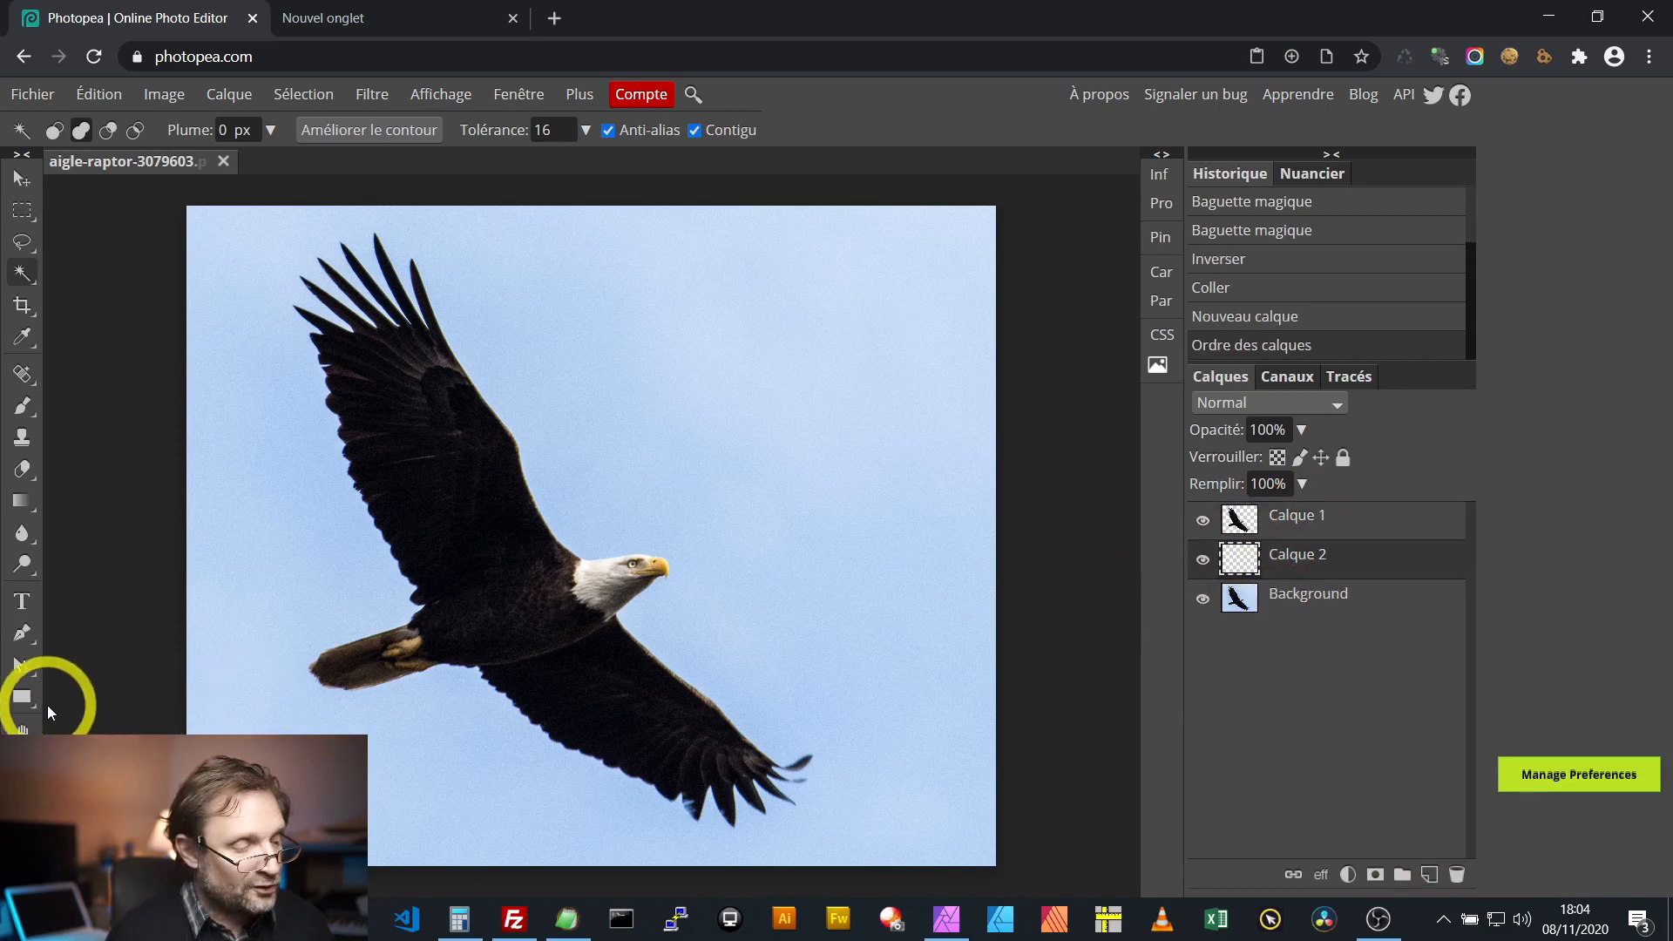
{"action": "left_click", "coordinate": [18, 703]}
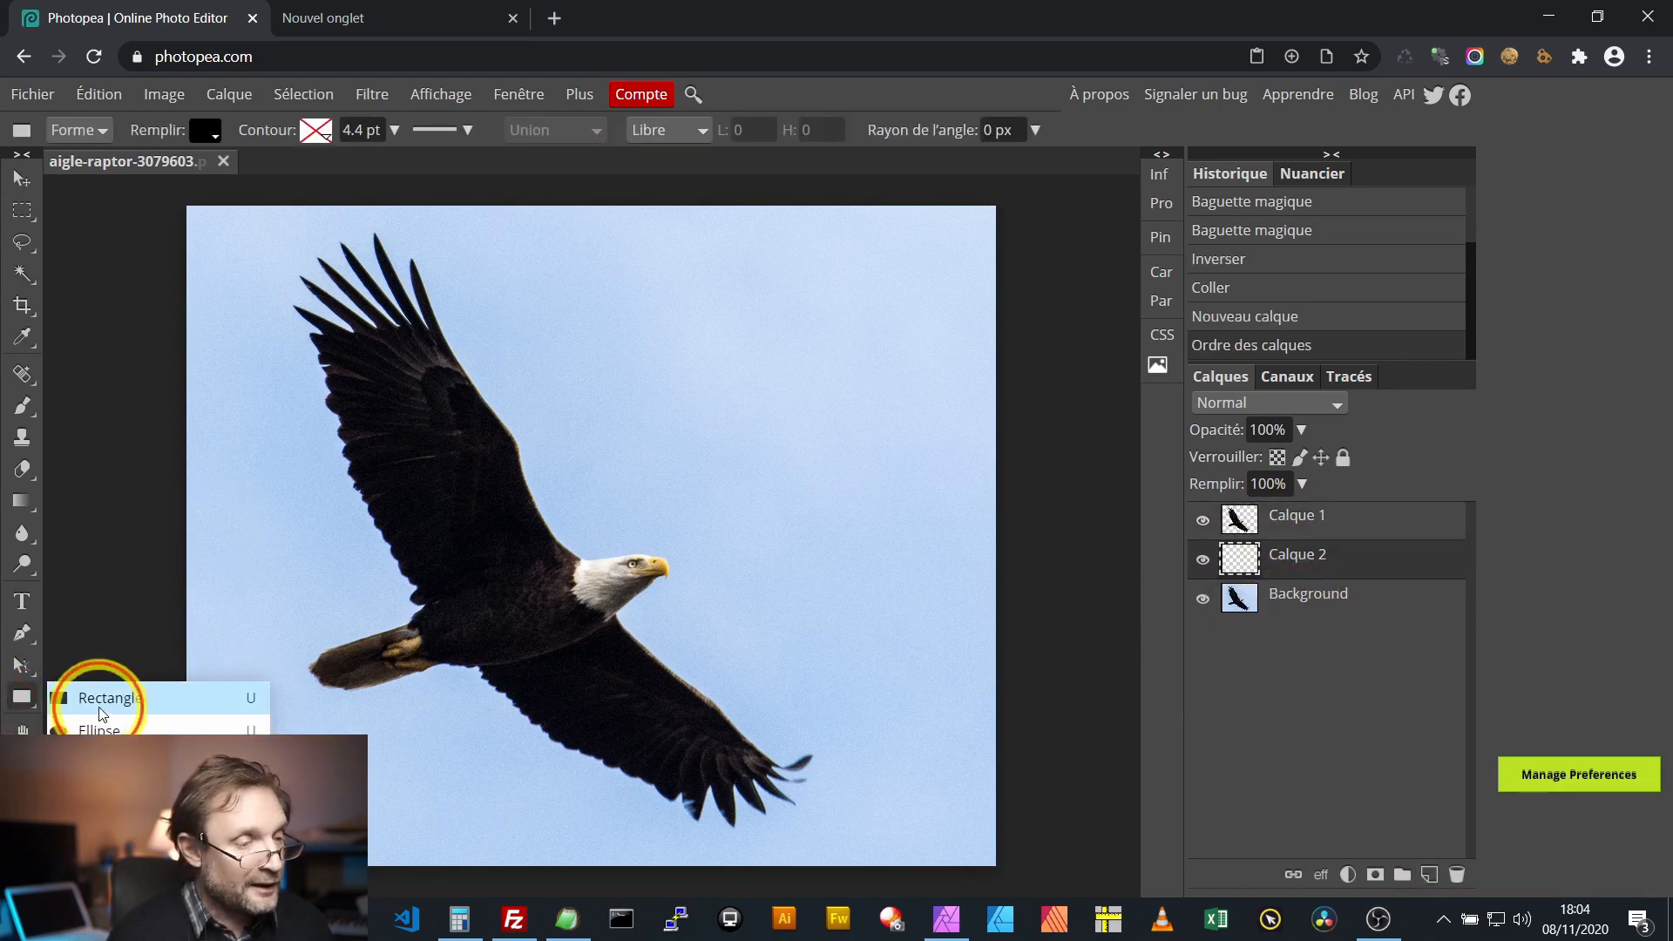
{"action": "left_click", "coordinate": [101, 695]}
{"action": "left_click", "coordinate": [207, 132]}
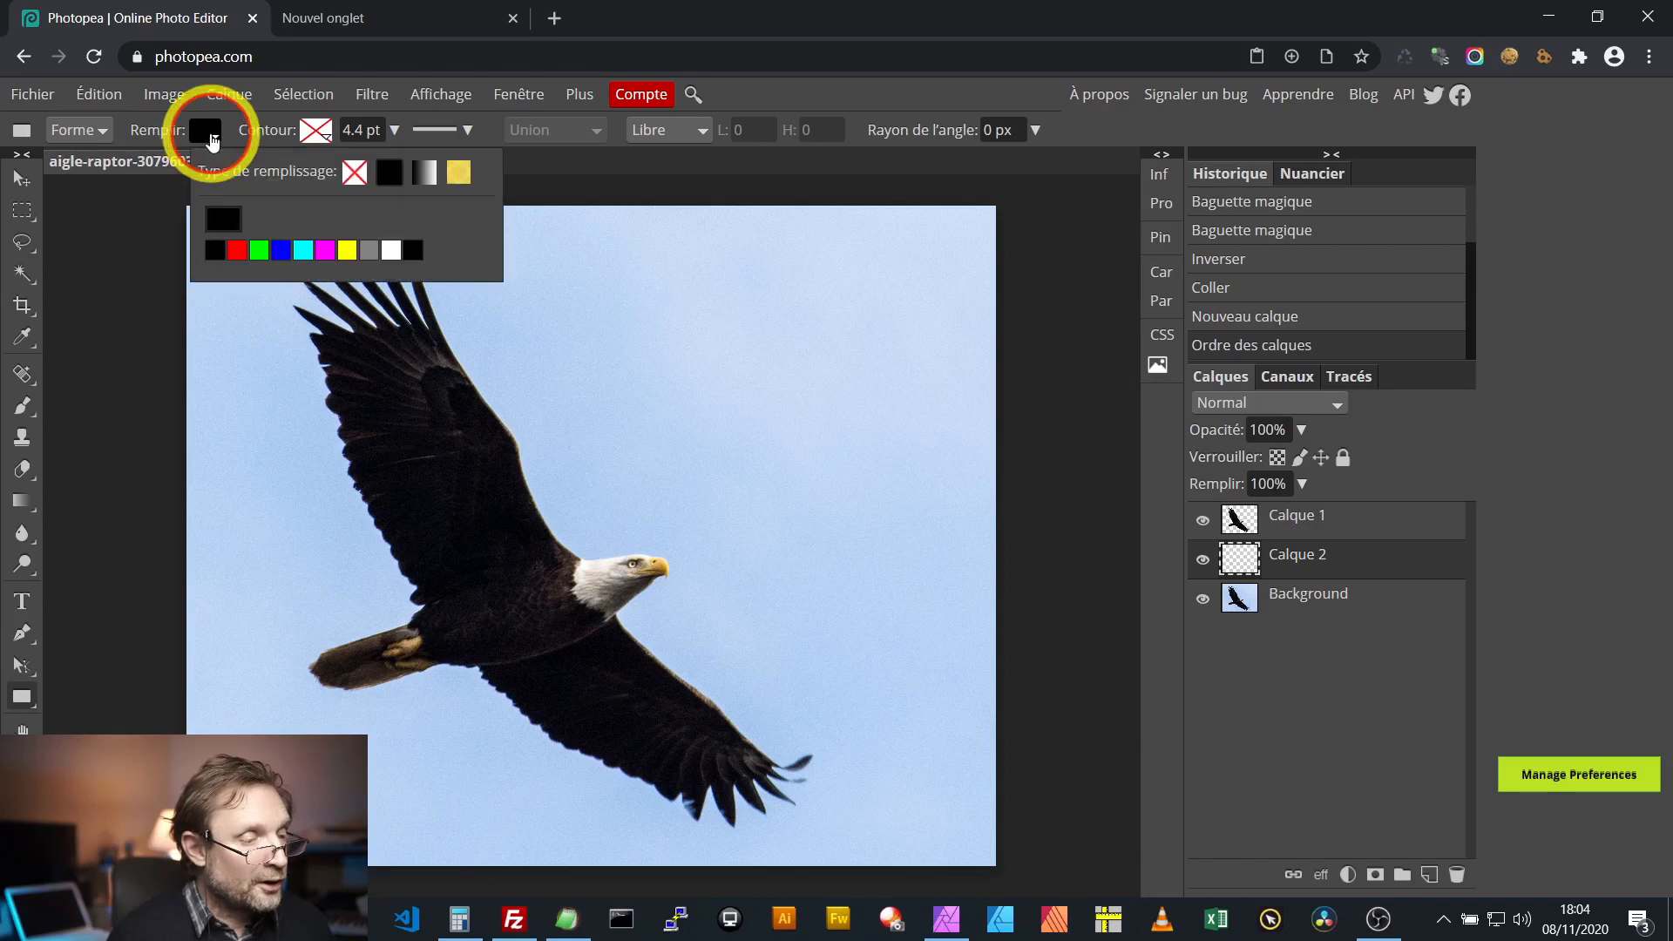
{"action": "left_click", "coordinate": [236, 251]}
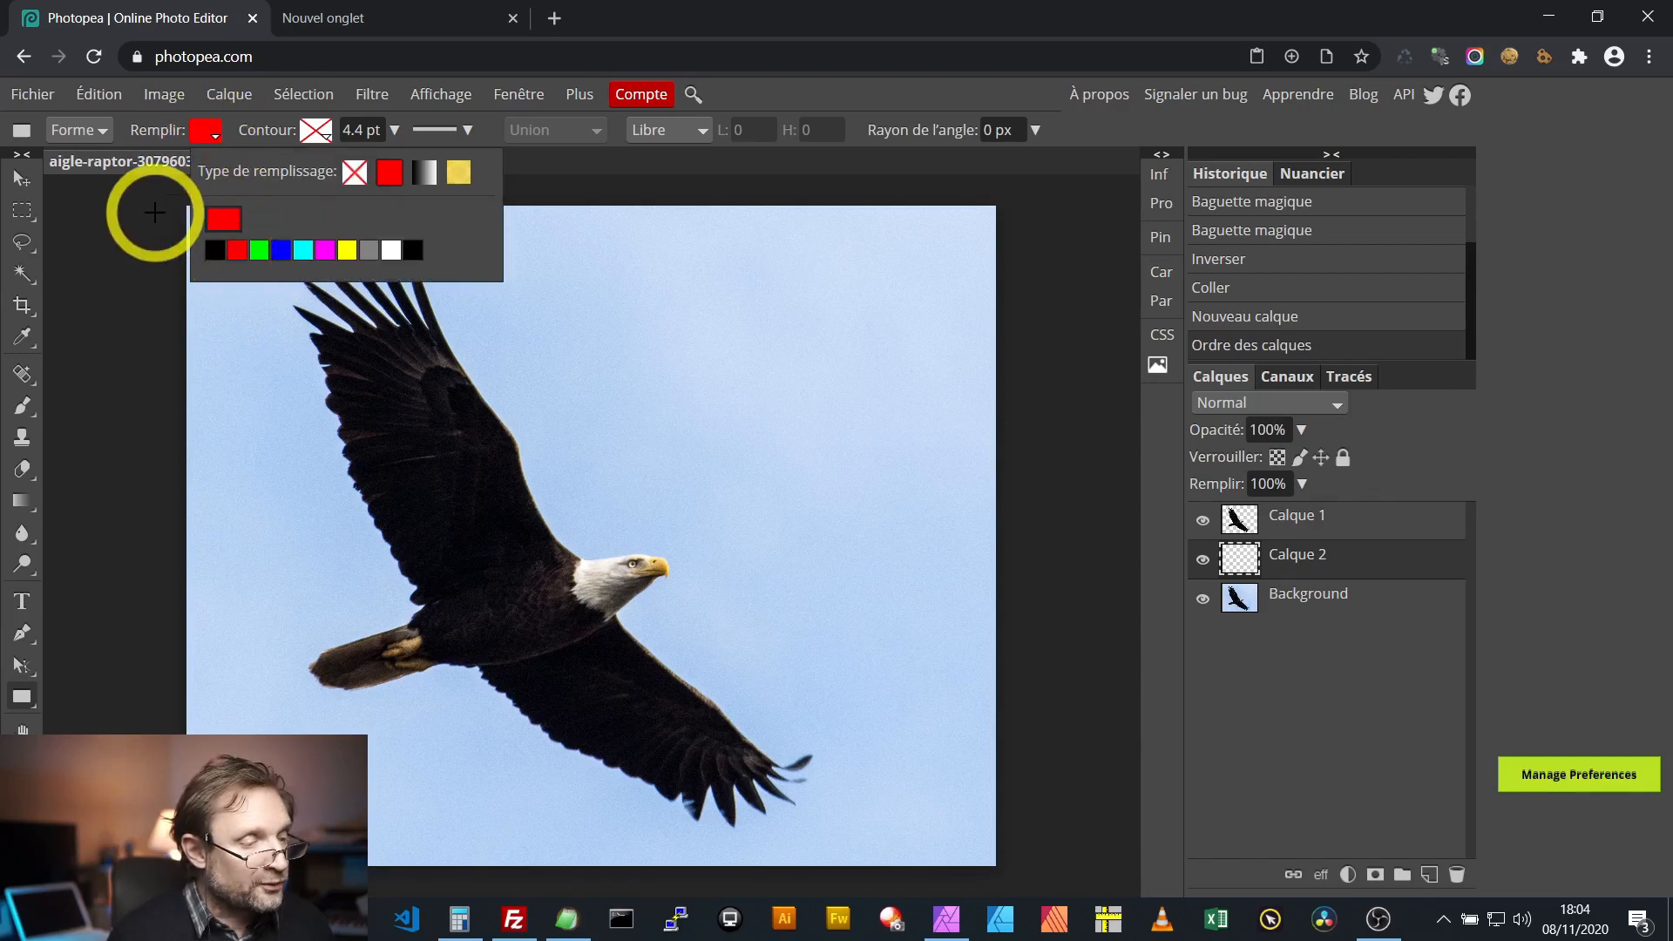
{"action": "left_click_drag", "start_coordinate": [169, 199], "coordinate": [1035, 873]}
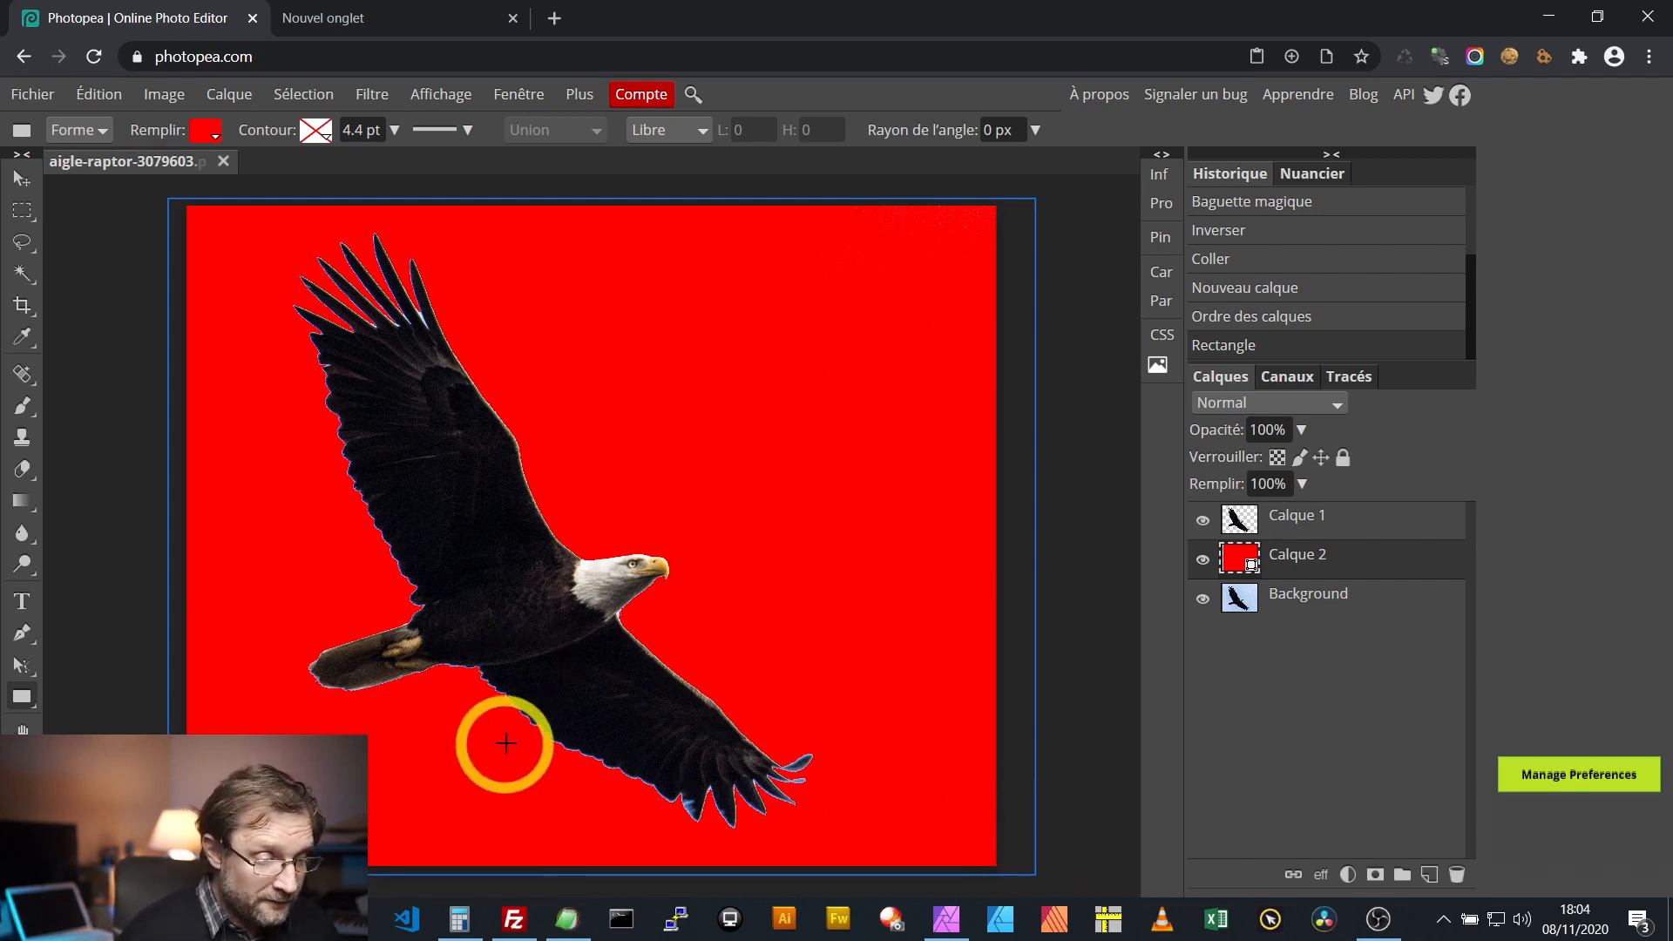
{"action": "key", "text": "ctrl"}
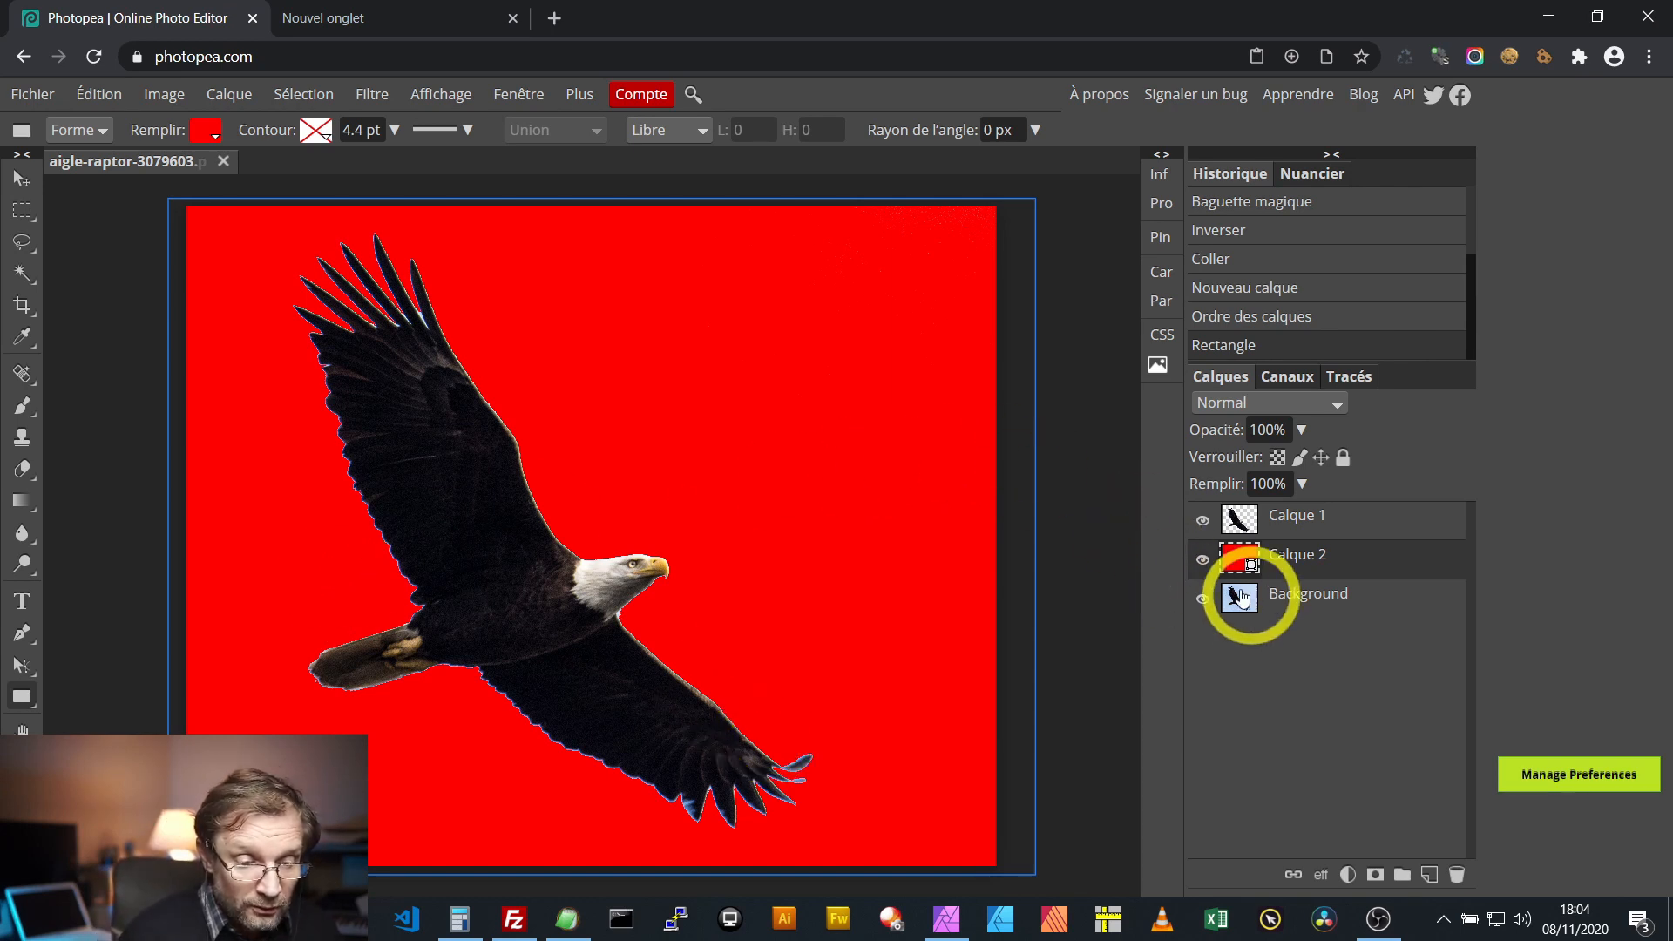
Step: Hide the red rectangle layer and delete the eagle cut-out layer
{"action": "left_click", "coordinate": [1202, 559]}
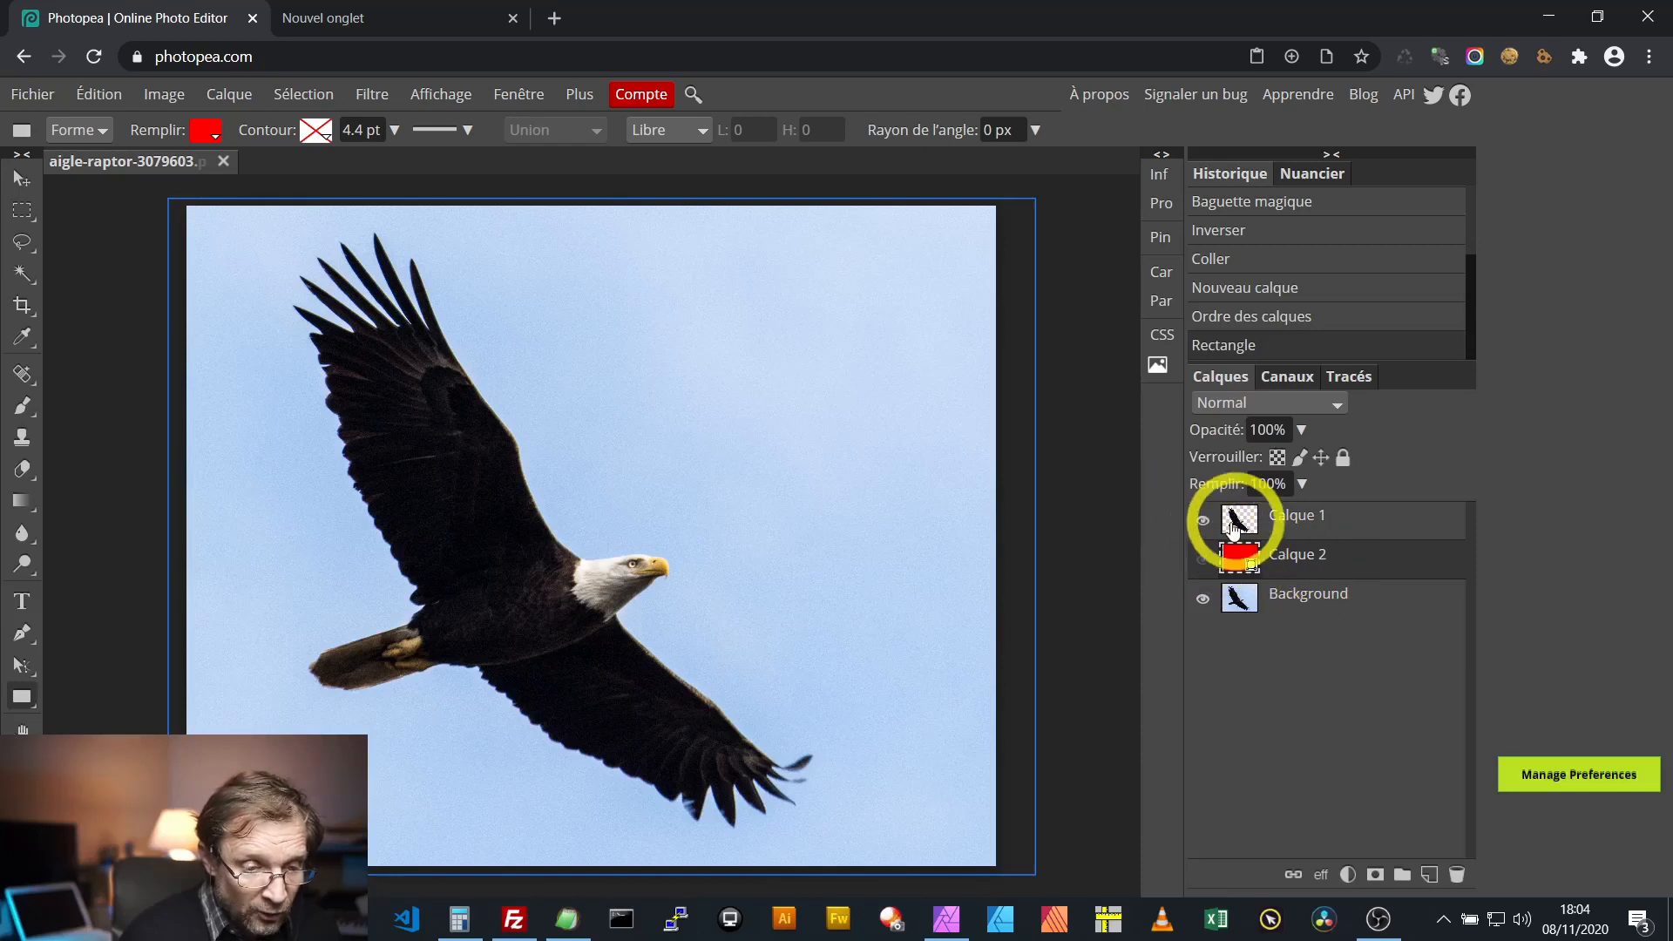
{"action": "left_click", "coordinate": [1374, 523]}
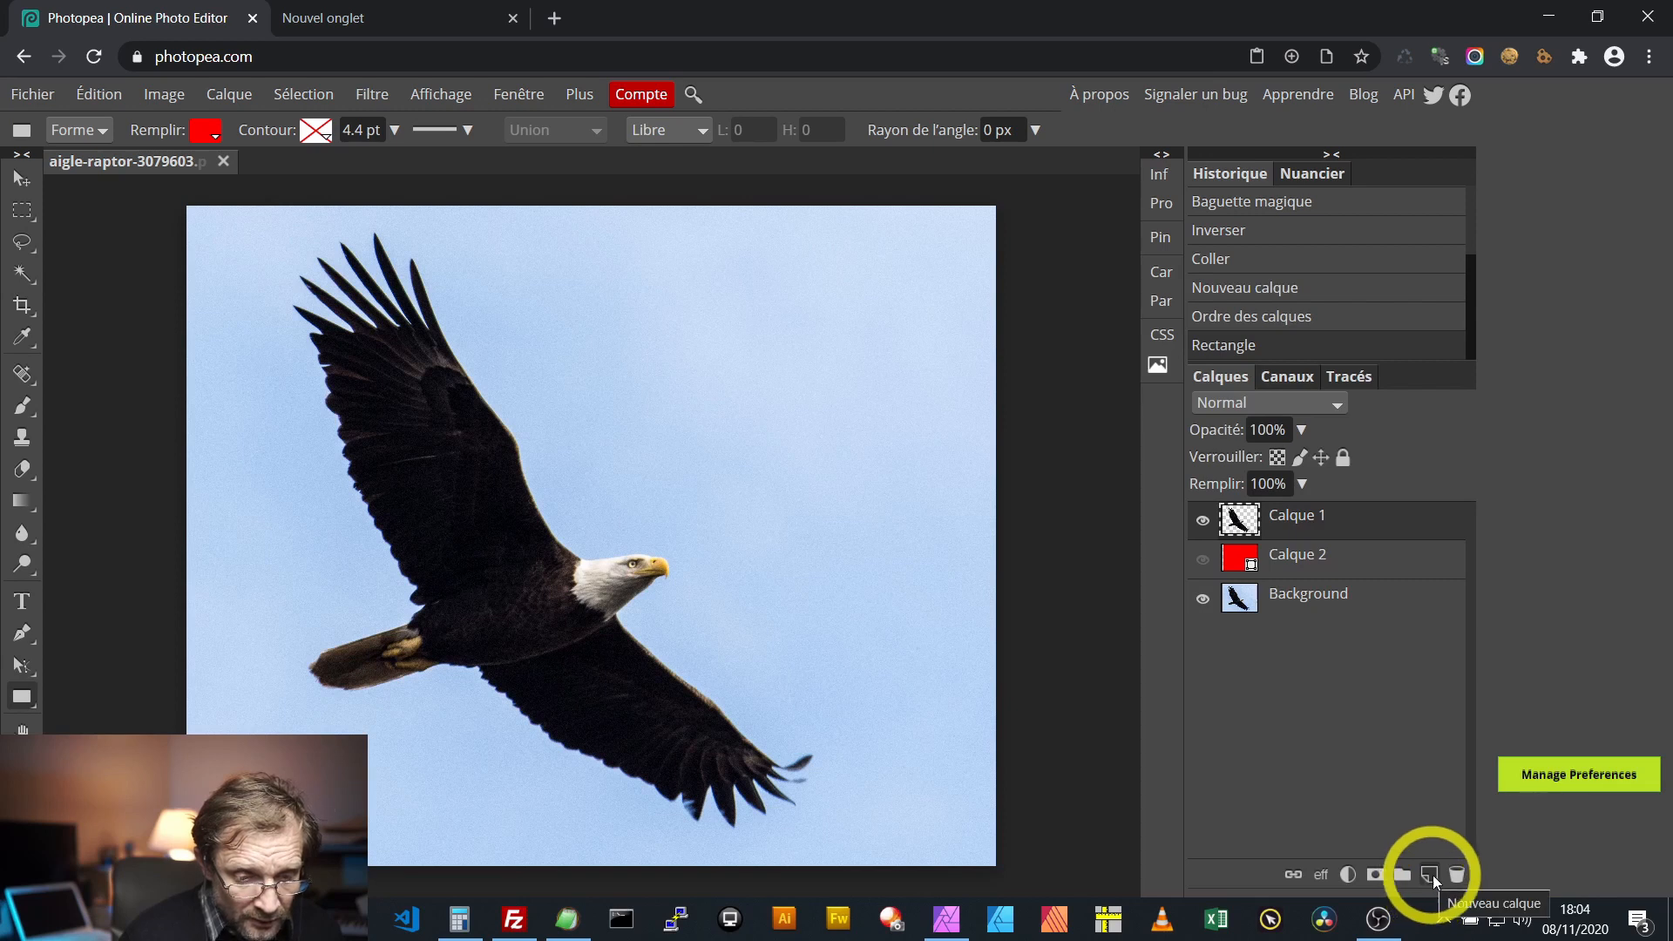
{"action": "left_click", "coordinate": [1457, 875]}
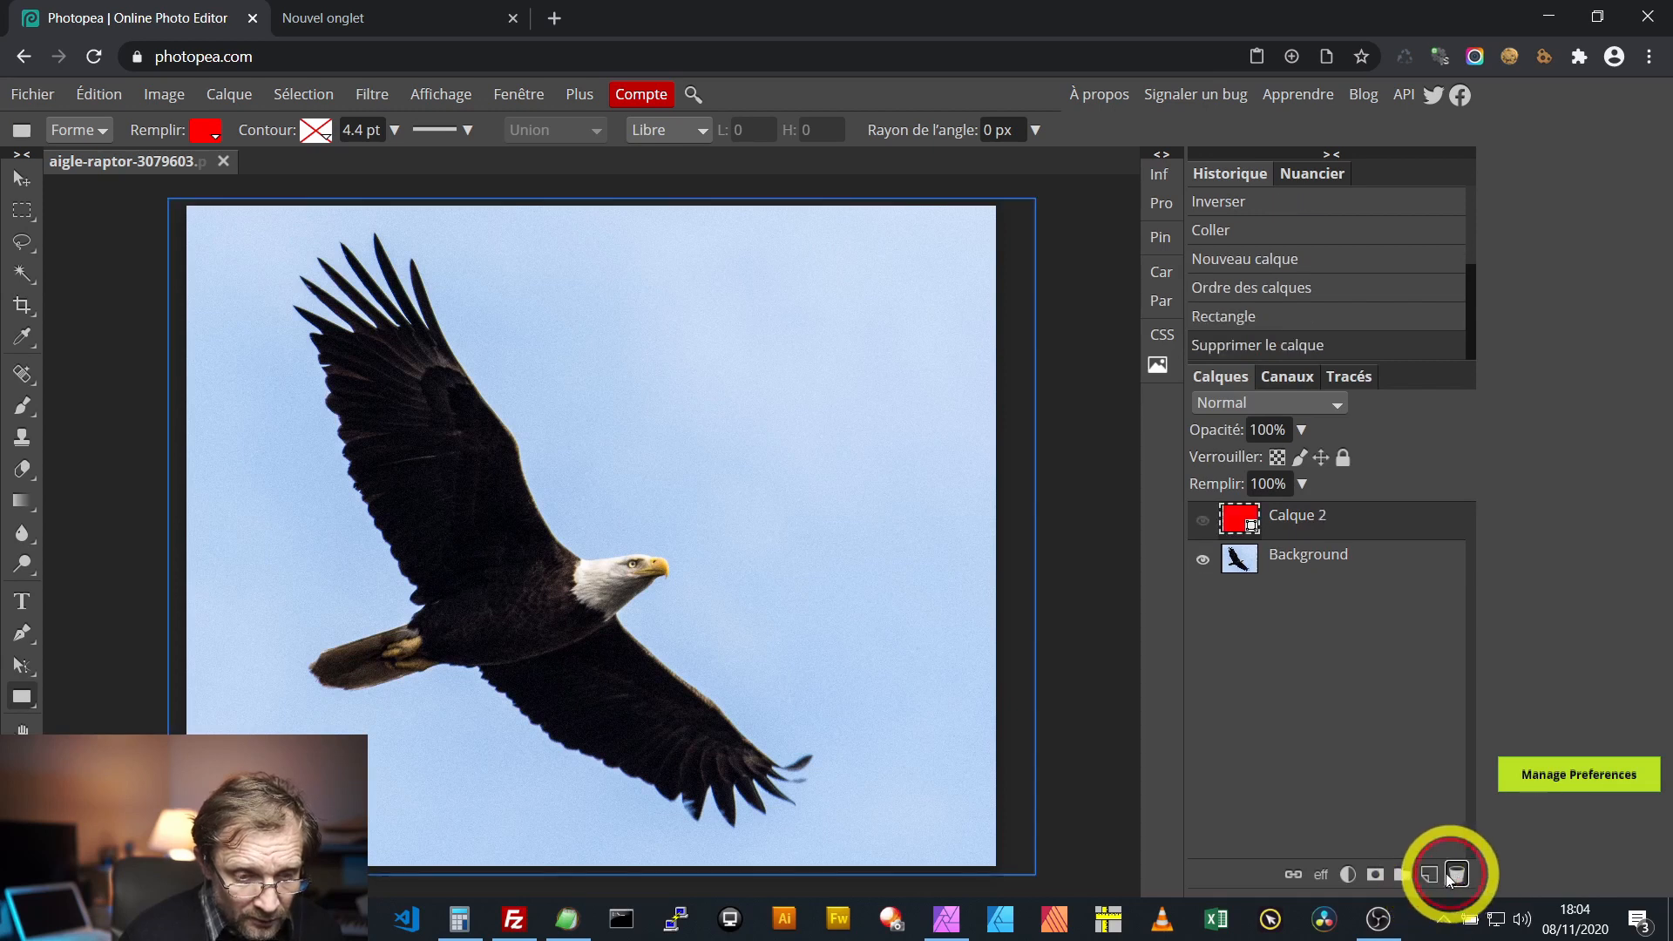
Step: On the Background layer, select the whole sky with the Magic Wand at tolerance 16, adding the leftover patches near the lower wing
{"action": "left_click", "coordinate": [1311, 558]}
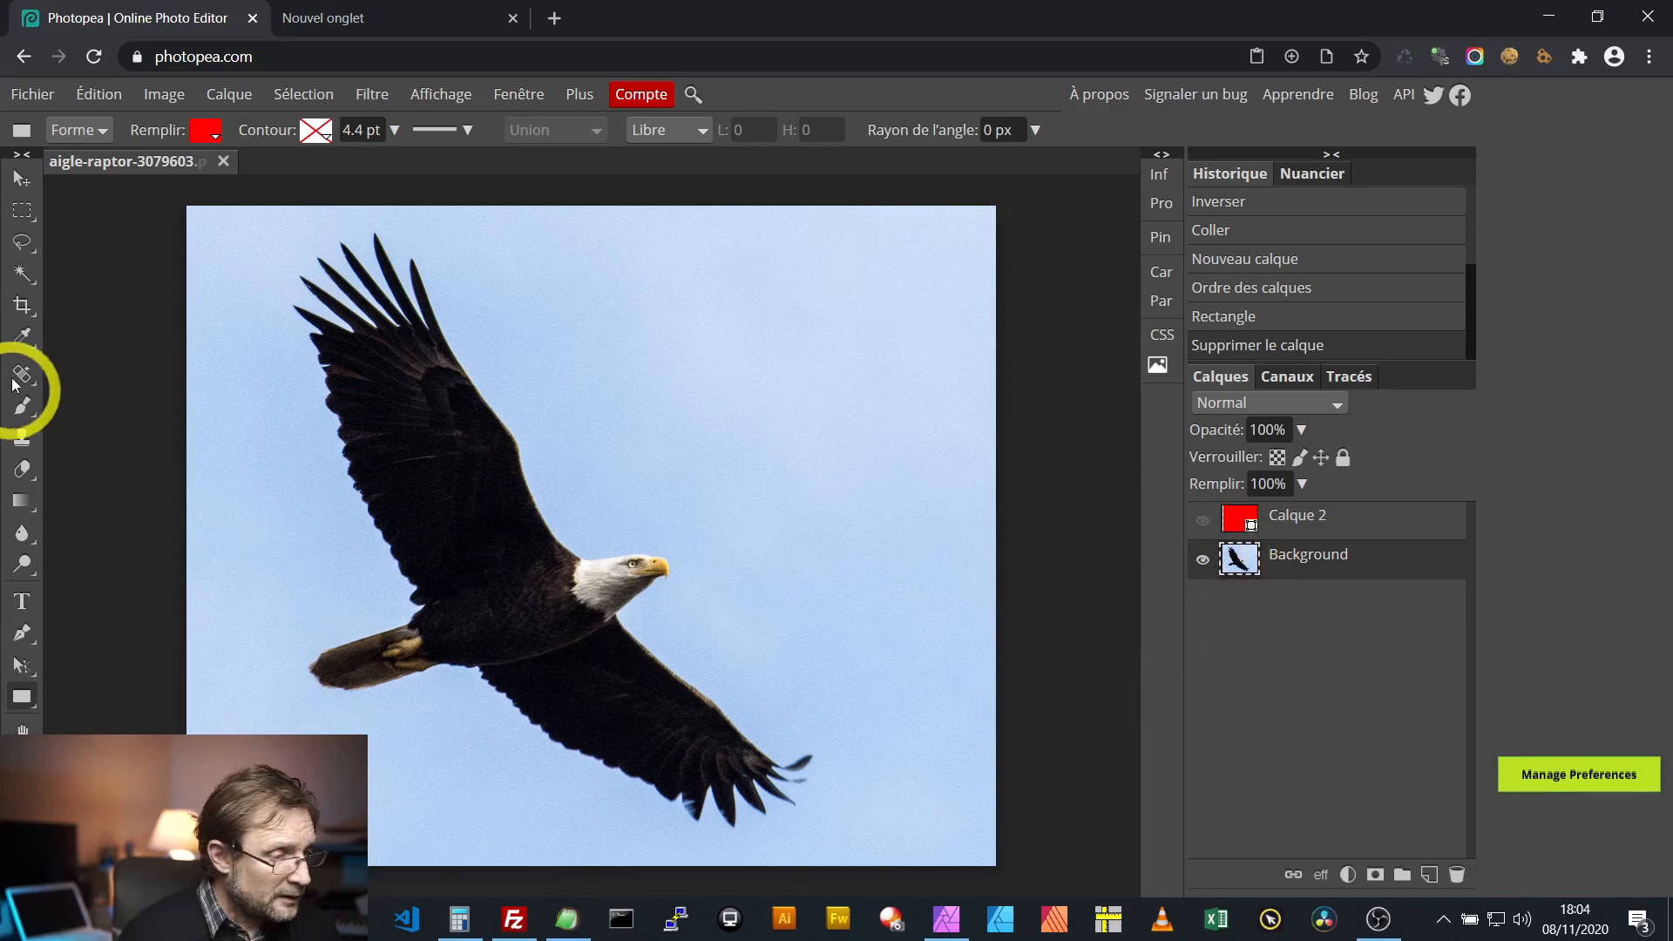
{"action": "left_click", "coordinate": [22, 273]}
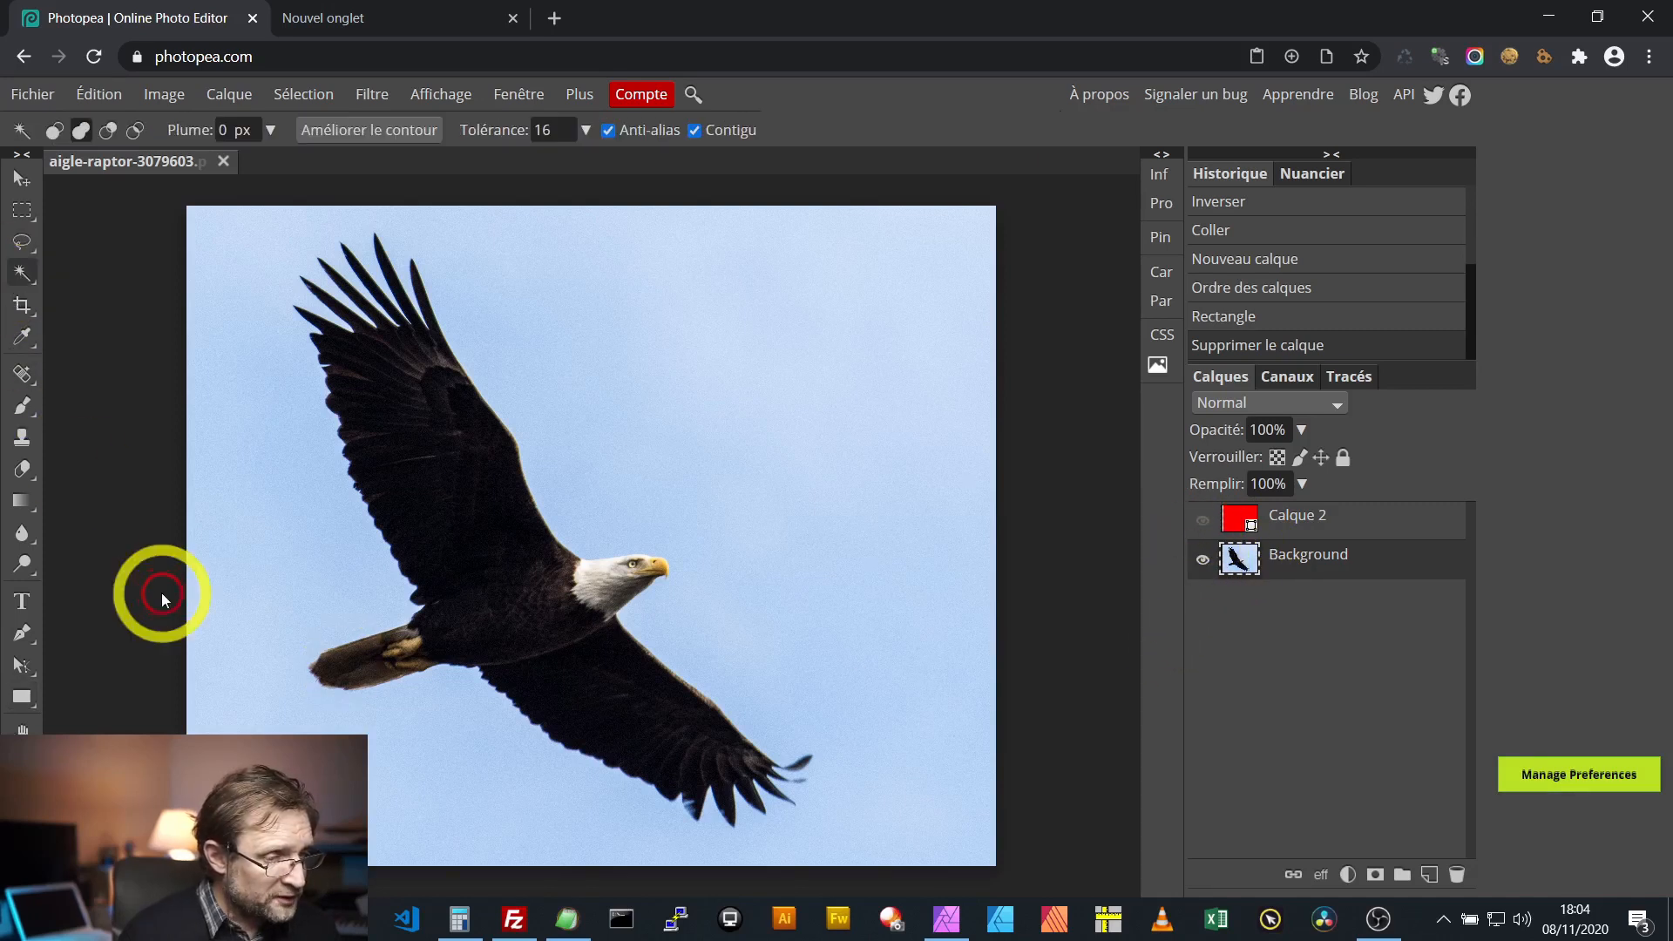
{"action": "left_click", "coordinate": [279, 548]}
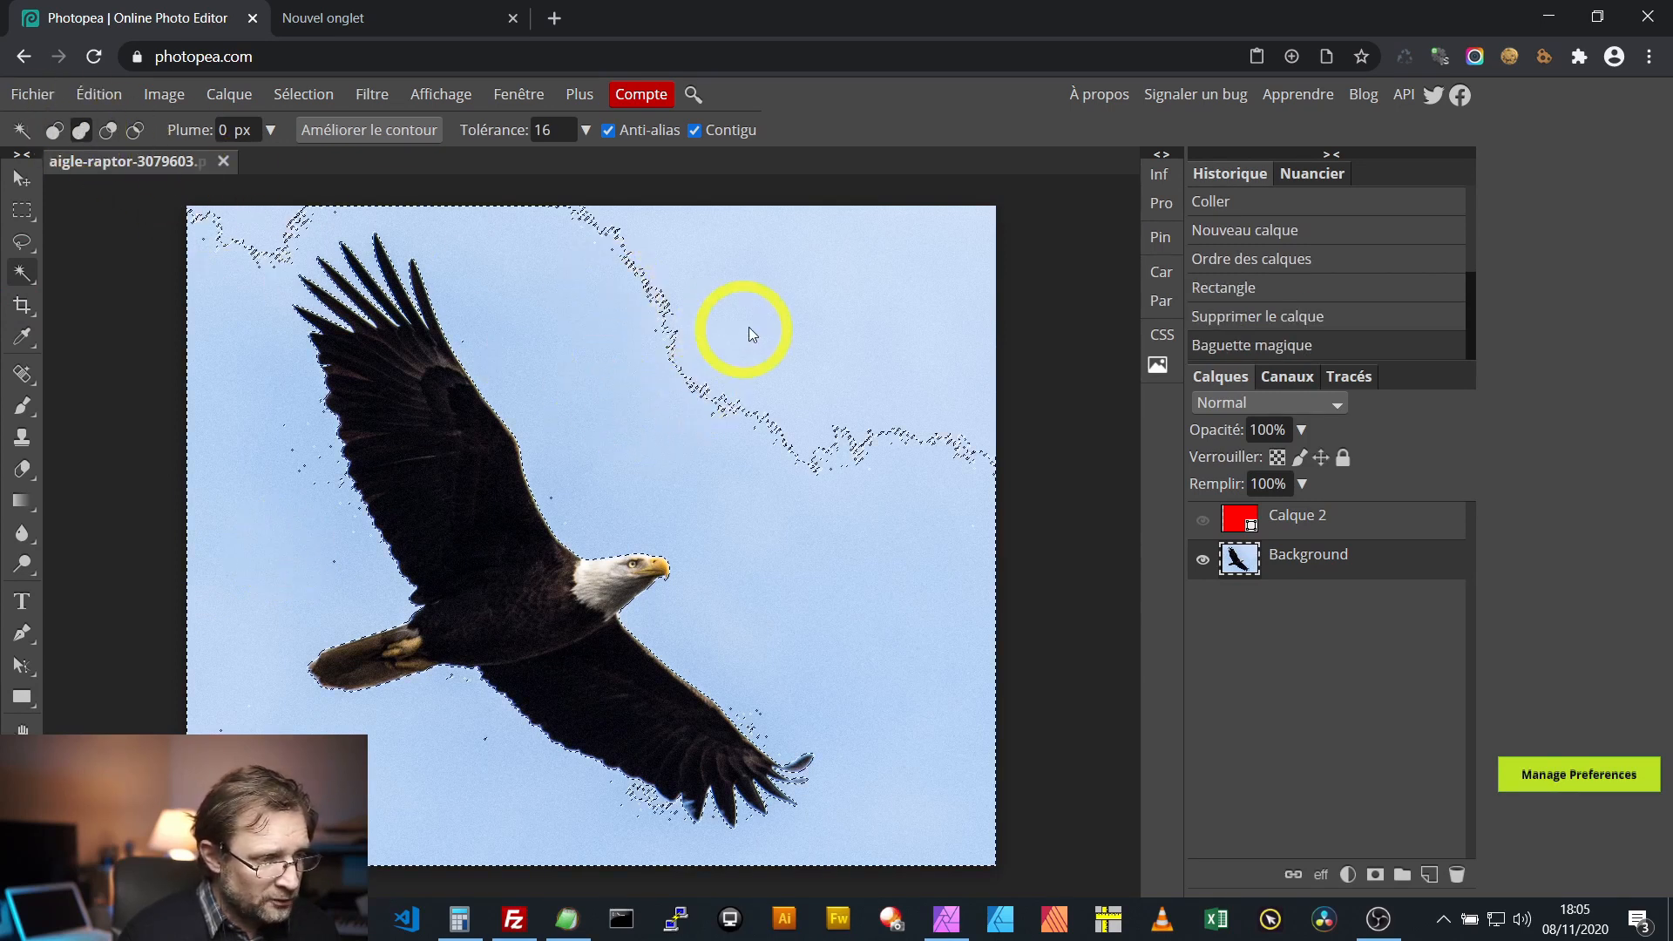
{"action": "left_click", "coordinate": [882, 514]}
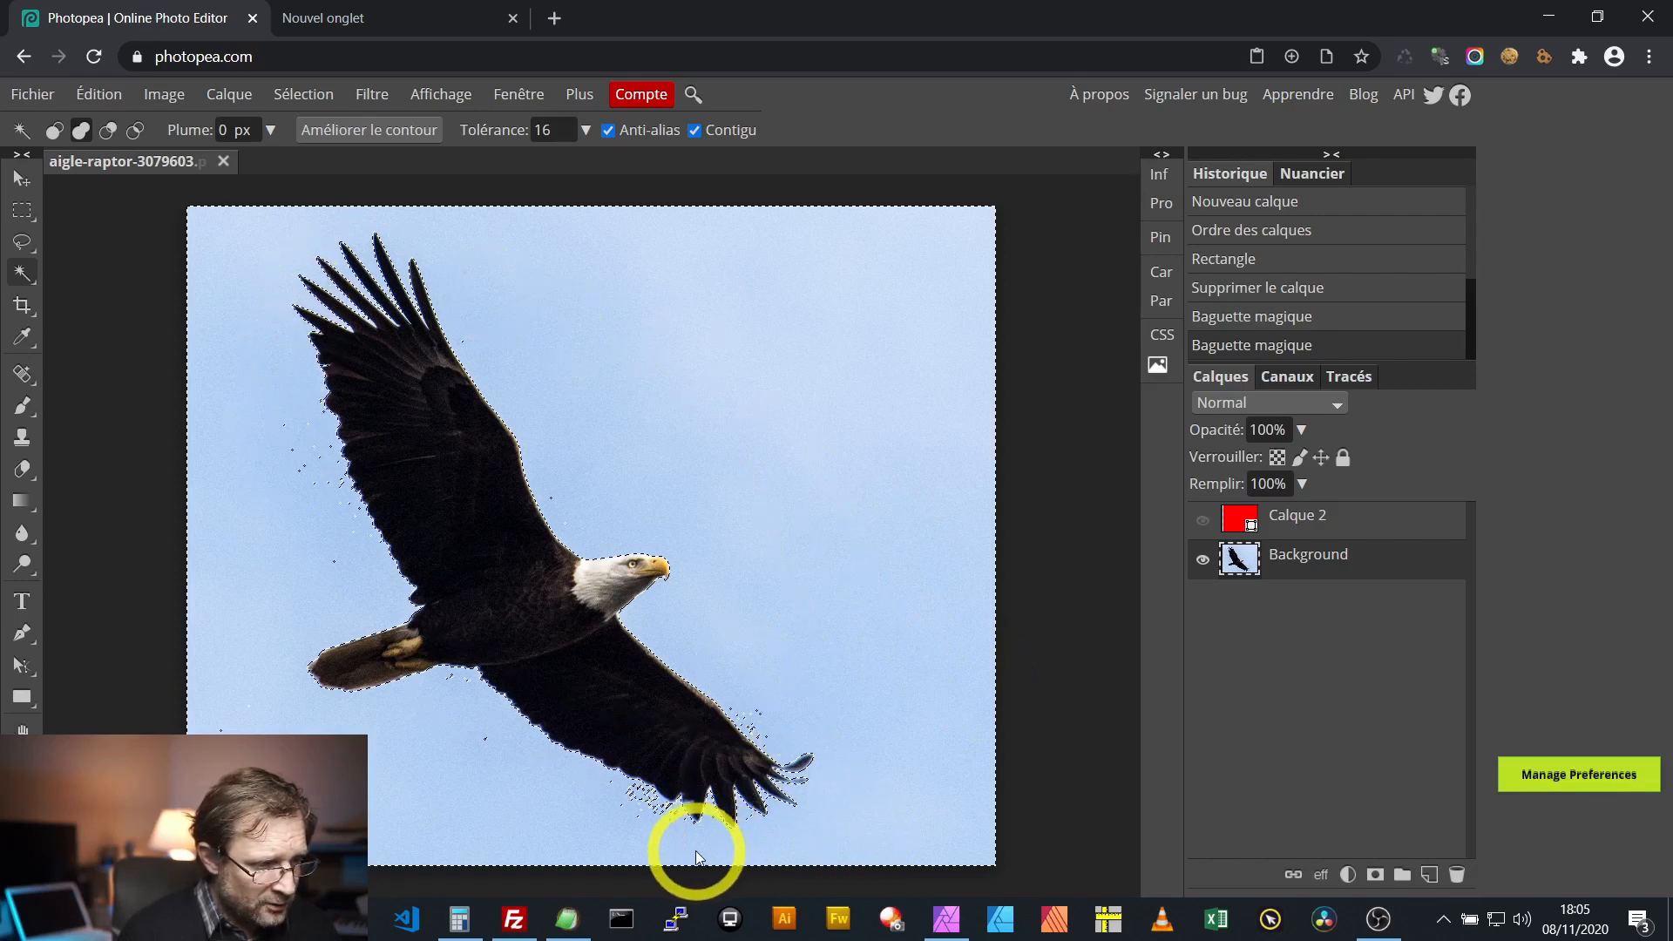
{"action": "left_click", "coordinate": [657, 800]}
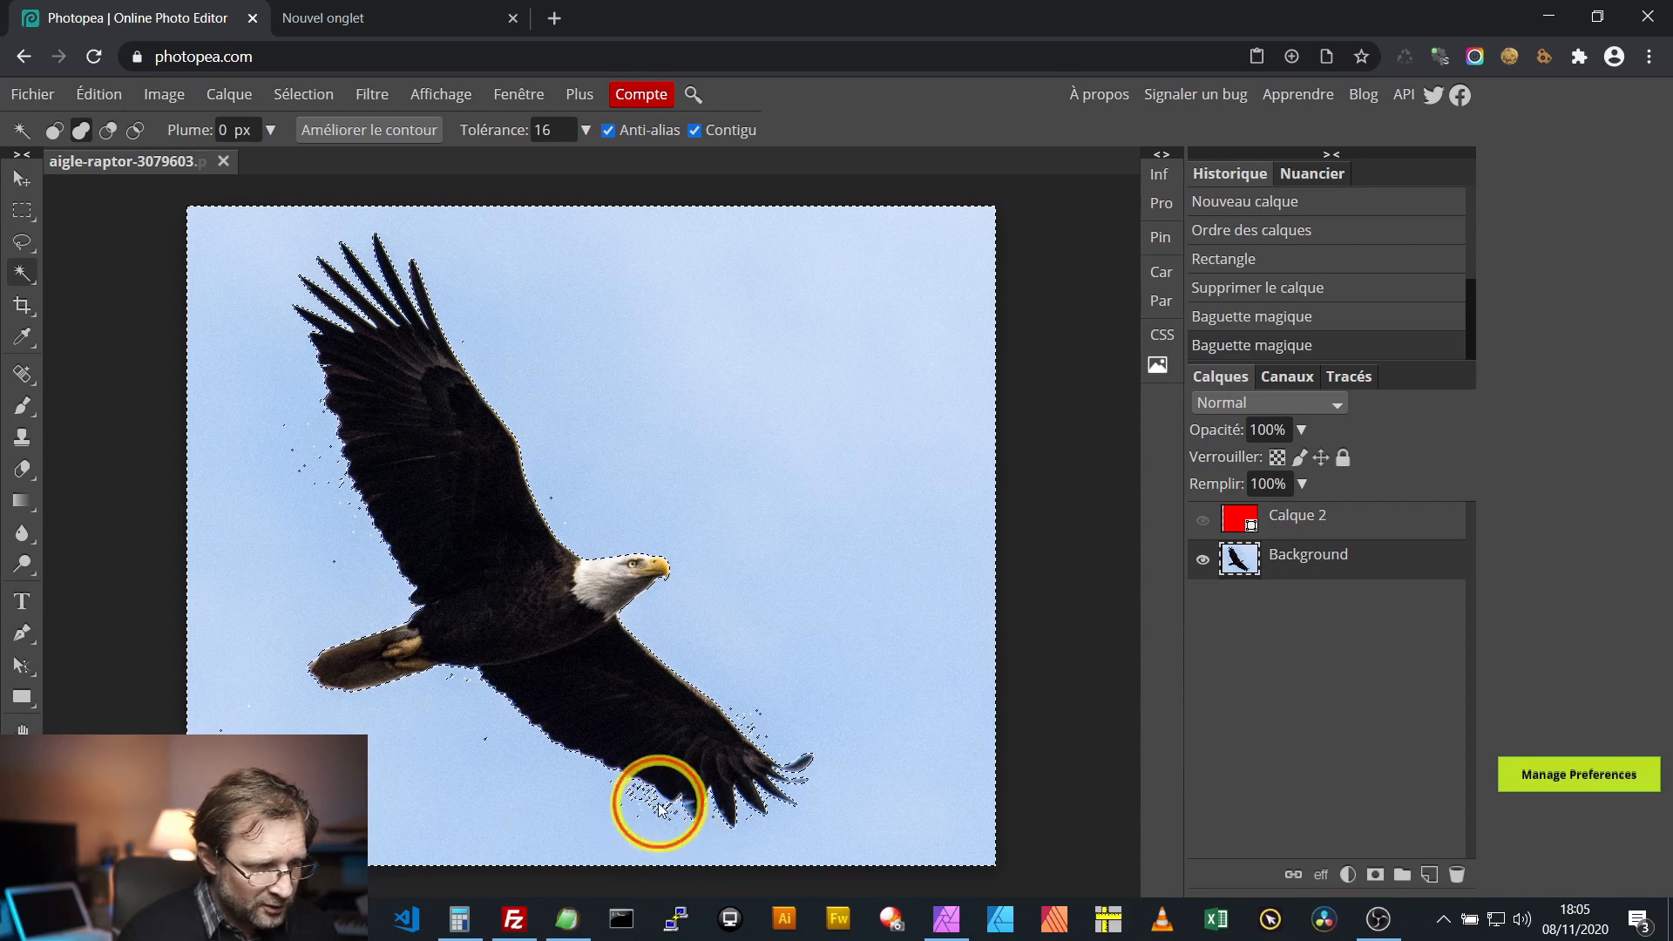
{"action": "left_click", "coordinate": [748, 729]}
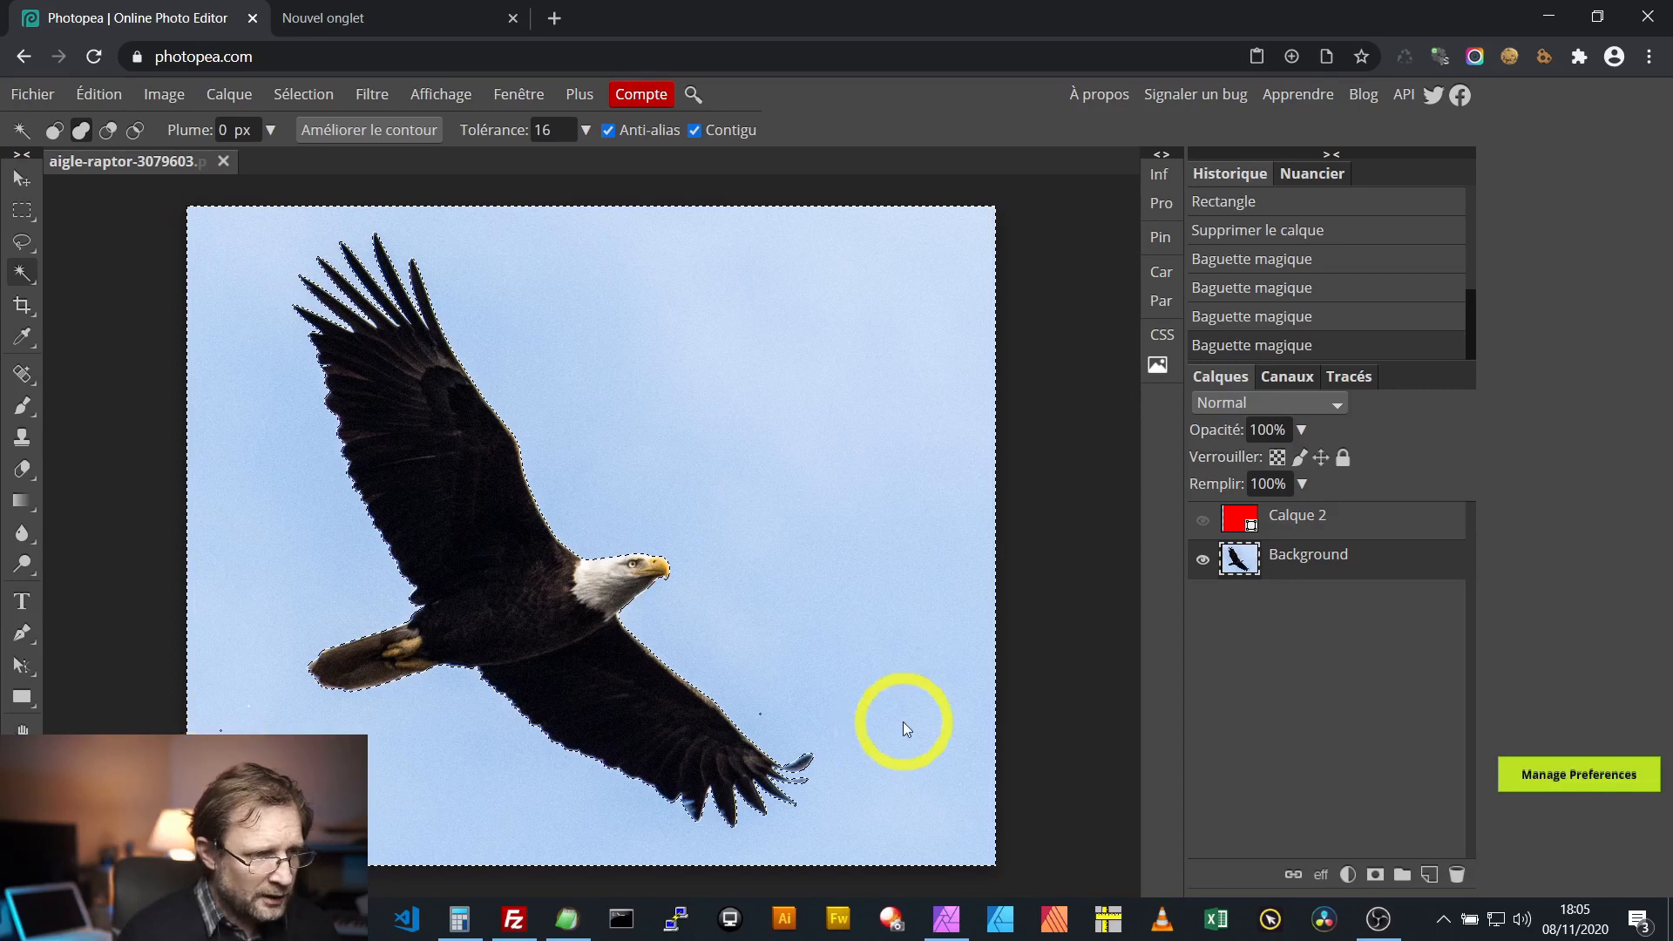
Step: Invert the selection so it covers the eagle and open it in the edge refinement window
{"action": "left_click", "coordinate": [322, 96]}
{"action": "left_click", "coordinate": [315, 201]}
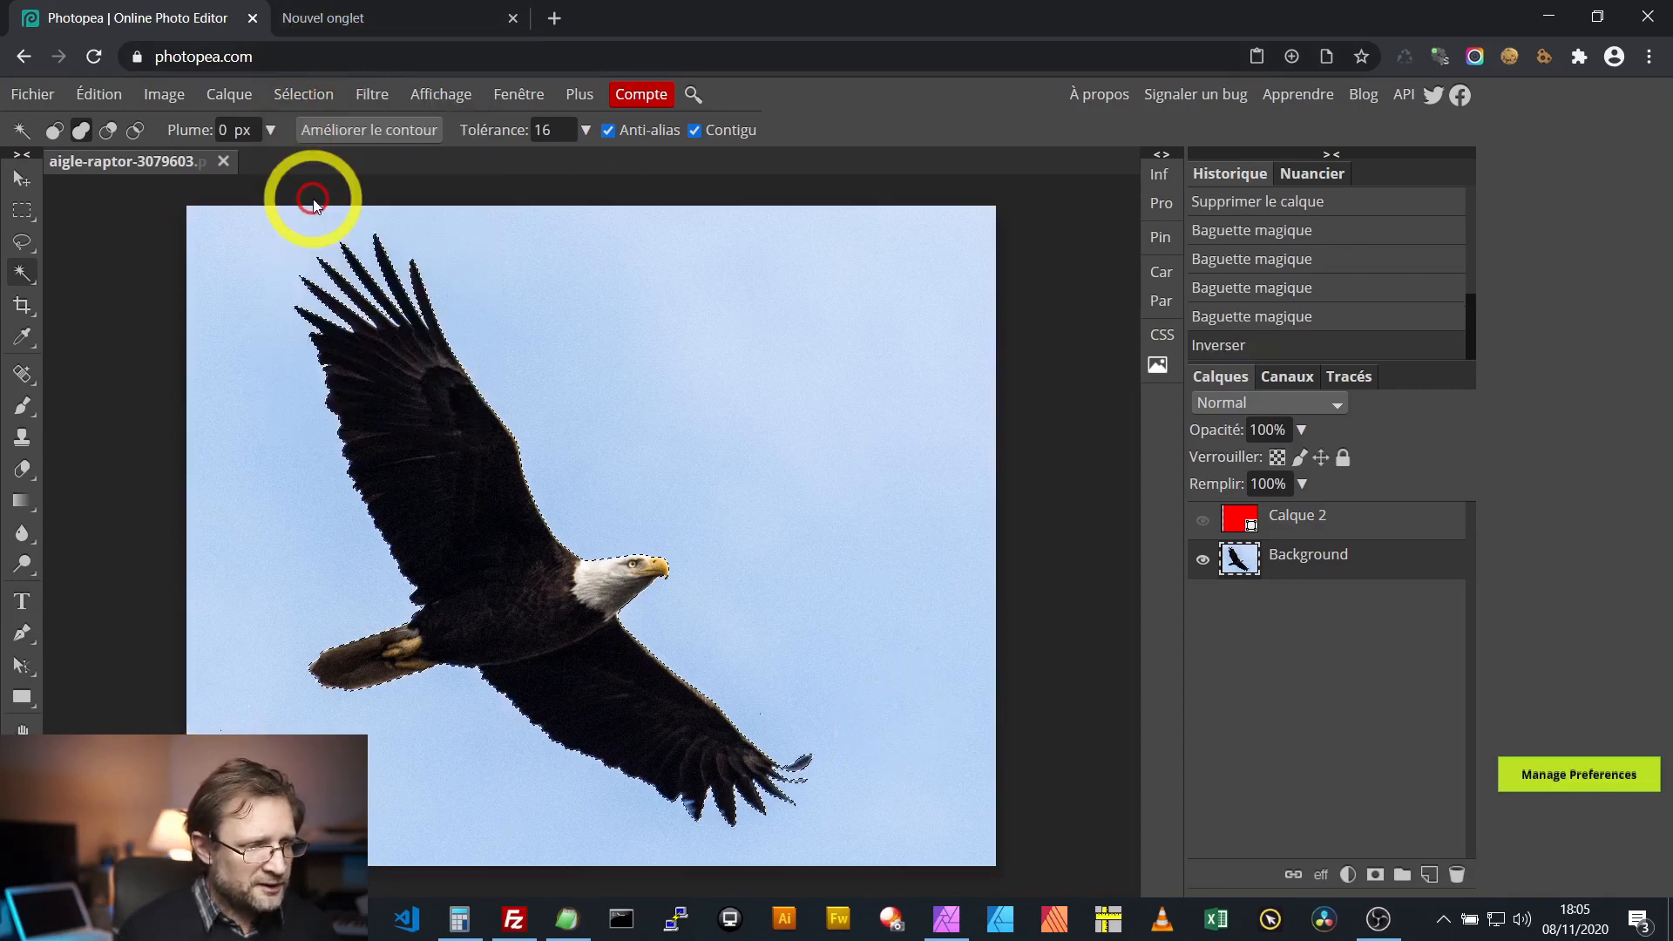
{"action": "left_click", "coordinate": [397, 134]}
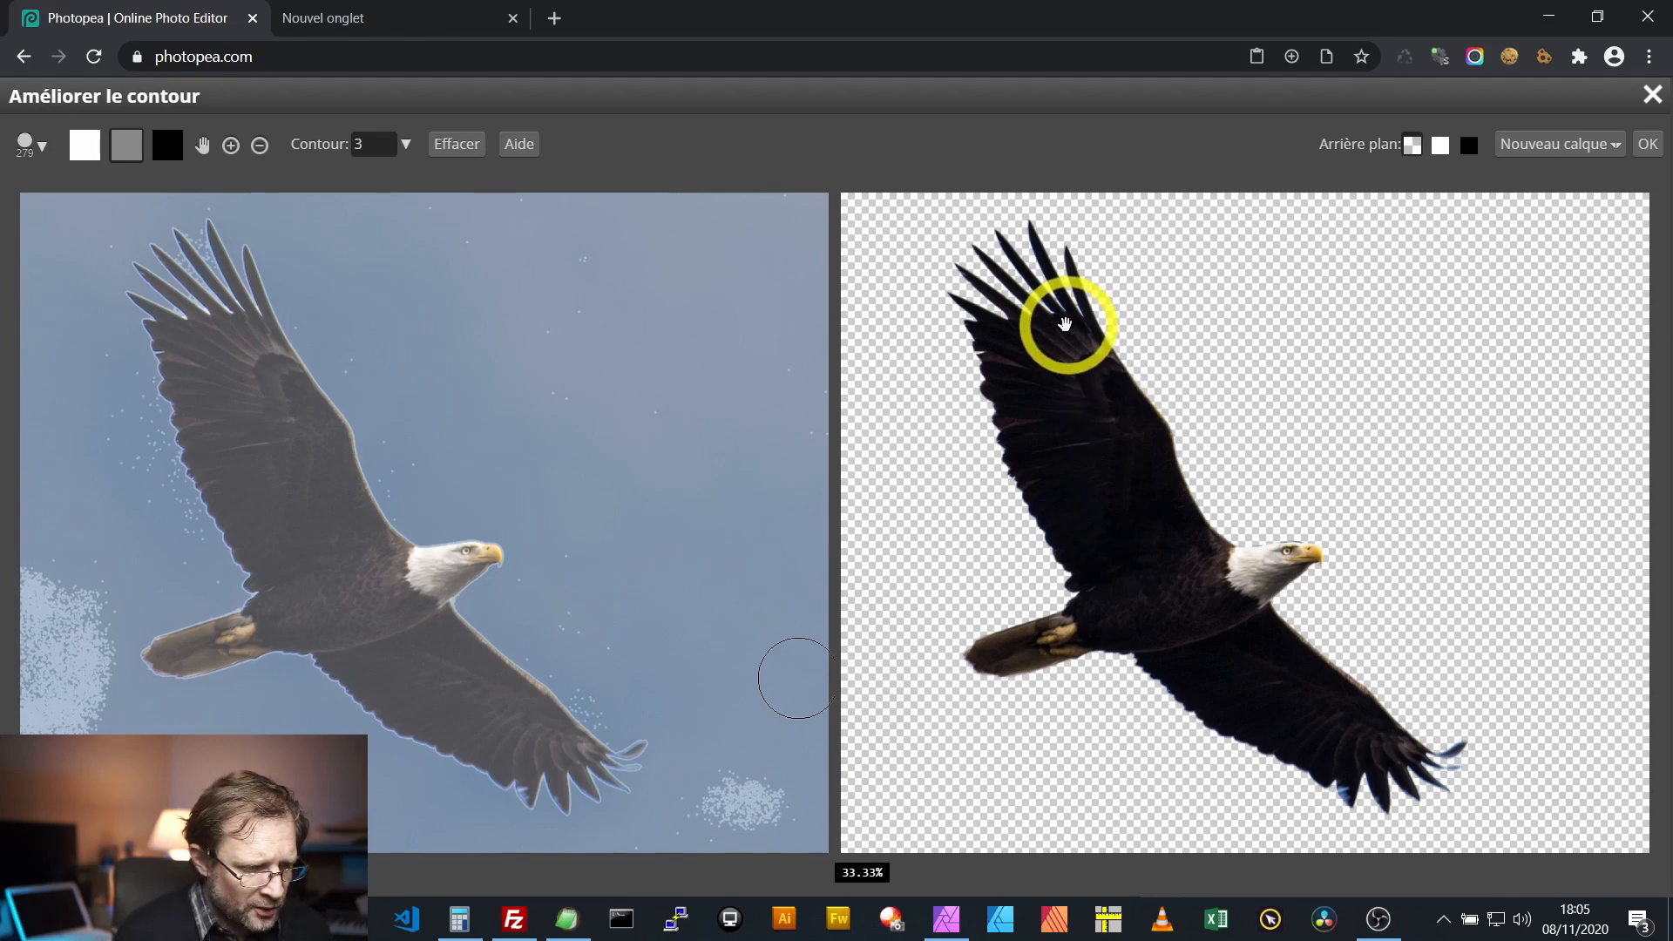
Step: Examine the refined cut-out preview up close around the head, body and raised wing feathers, undoing the stray brush stroke in the sky
{"action": "scroll", "coordinate": [771, 359], "scroll_direction": "up", "scroll_amount": 3}
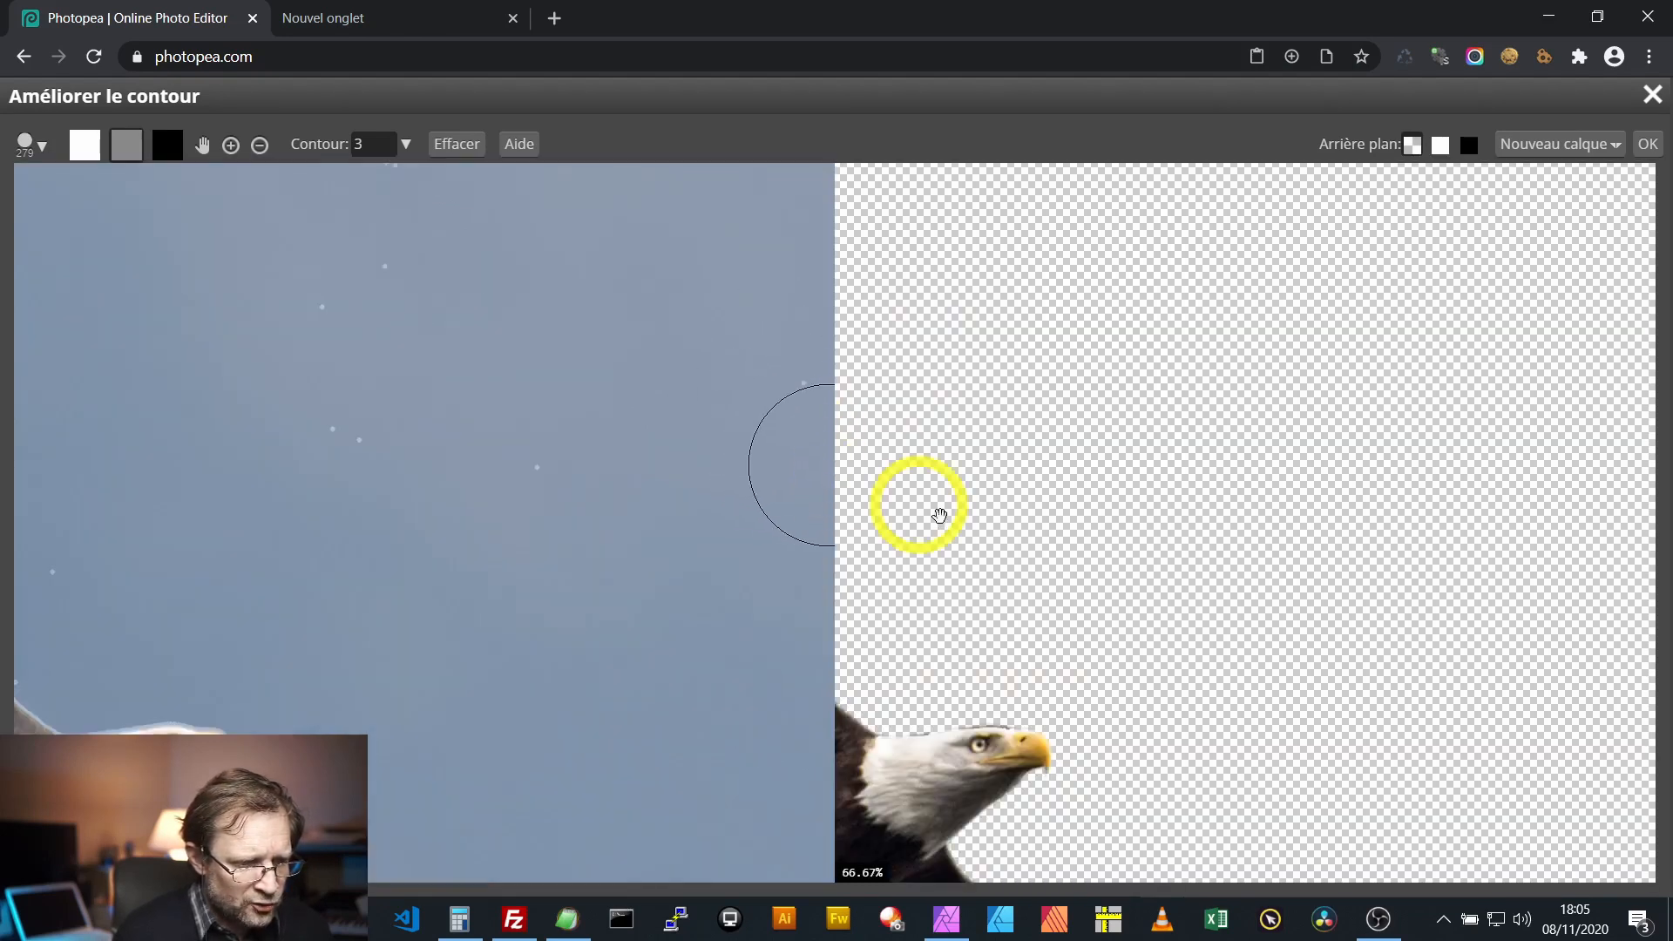
{"action": "mouse_move", "coordinate": [725, 551]}
{"action": "left_mouse_down"}
{"action": "mouse_move", "coordinate": [665, 550]}
{"action": "mouse_move", "coordinate": [742, 535]}
{"action": "left_mouse_up"}
{"action": "key", "text": "ctrl+z"}
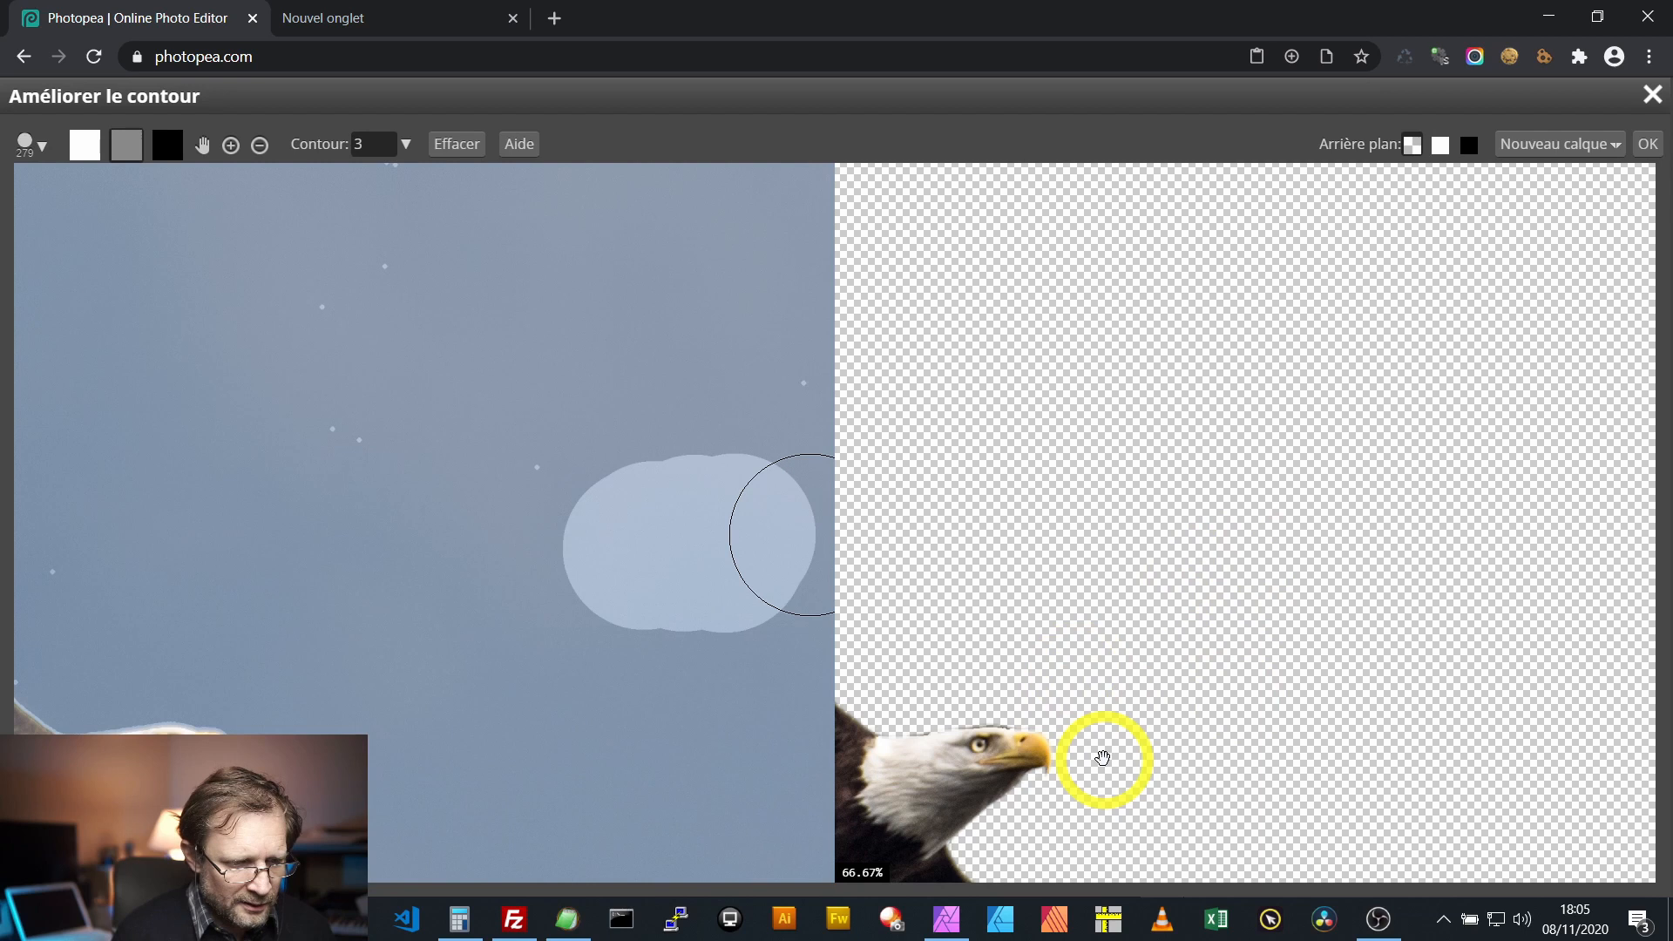
{"action": "scroll", "coordinate": [706, 702], "scroll_direction": "down", "scroll_amount": 5}
{"action": "scroll", "coordinate": [1198, 617], "scroll_direction": "up", "scroll_amount": 4}
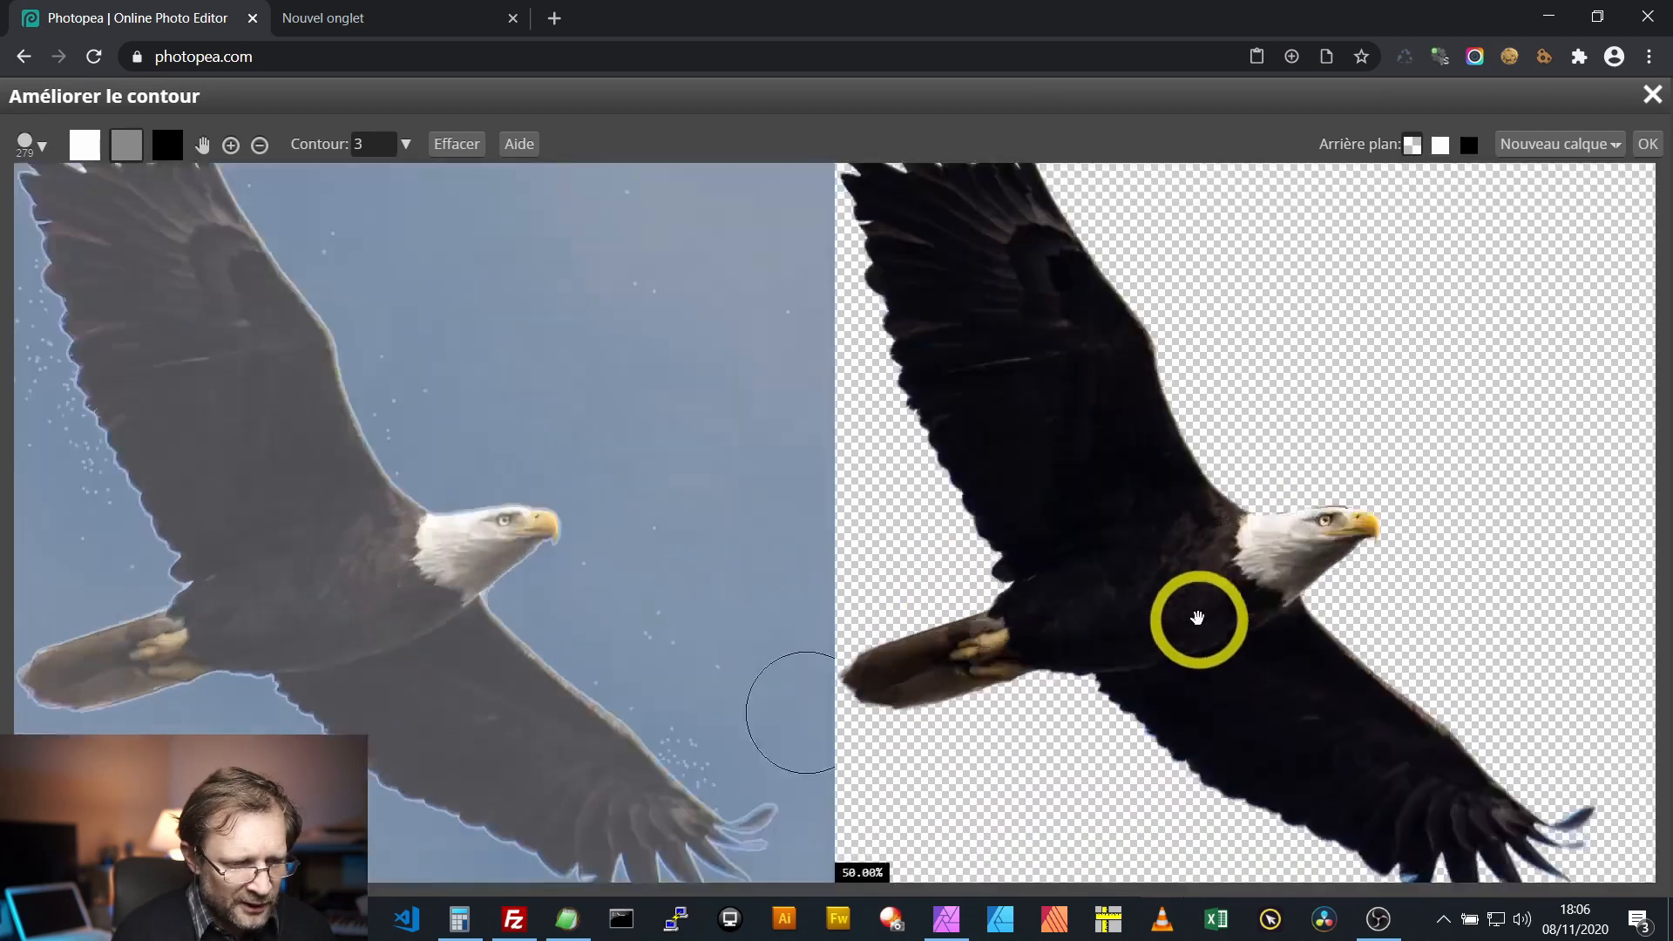
{"action": "scroll", "coordinate": [1176, 575], "scroll_direction": "down", "scroll_amount": 2}
{"action": "scroll", "coordinate": [1165, 482], "scroll_direction": "up", "scroll_amount": 2}
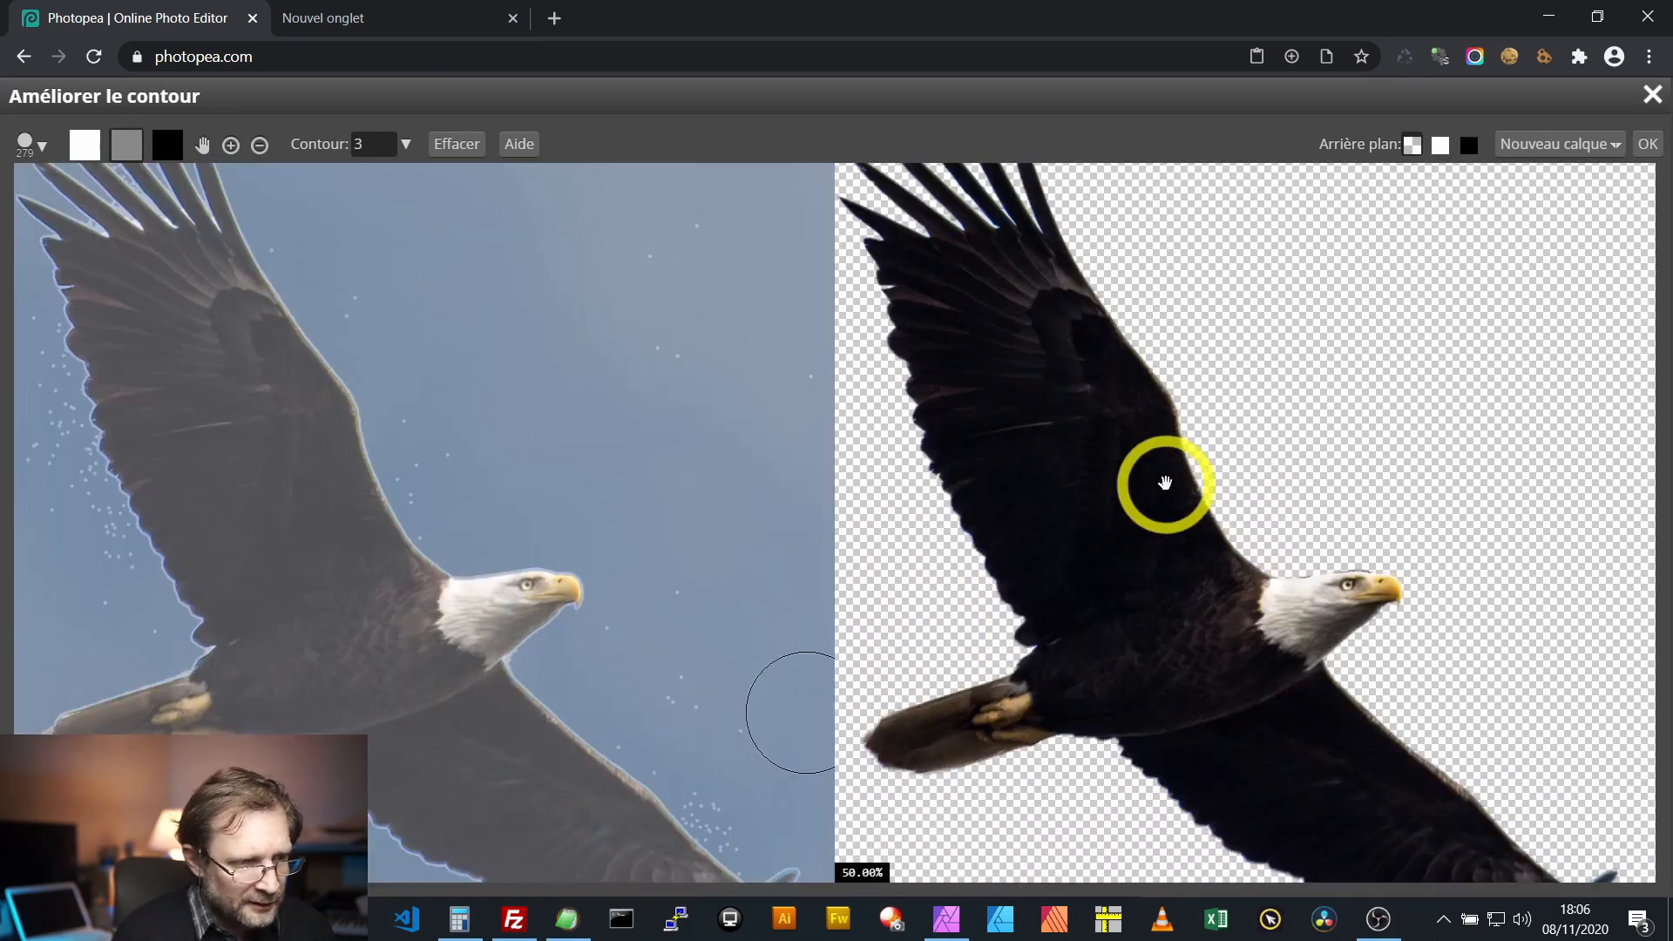
{"action": "left_click_drag", "start_coordinate": [1080, 478], "coordinate": [1187, 678]}
{"action": "scroll", "coordinate": [1129, 488], "scroll_direction": "up", "scroll_amount": 2}
{"action": "left_click_drag", "start_coordinate": [1086, 455], "coordinate": [1212, 619]}
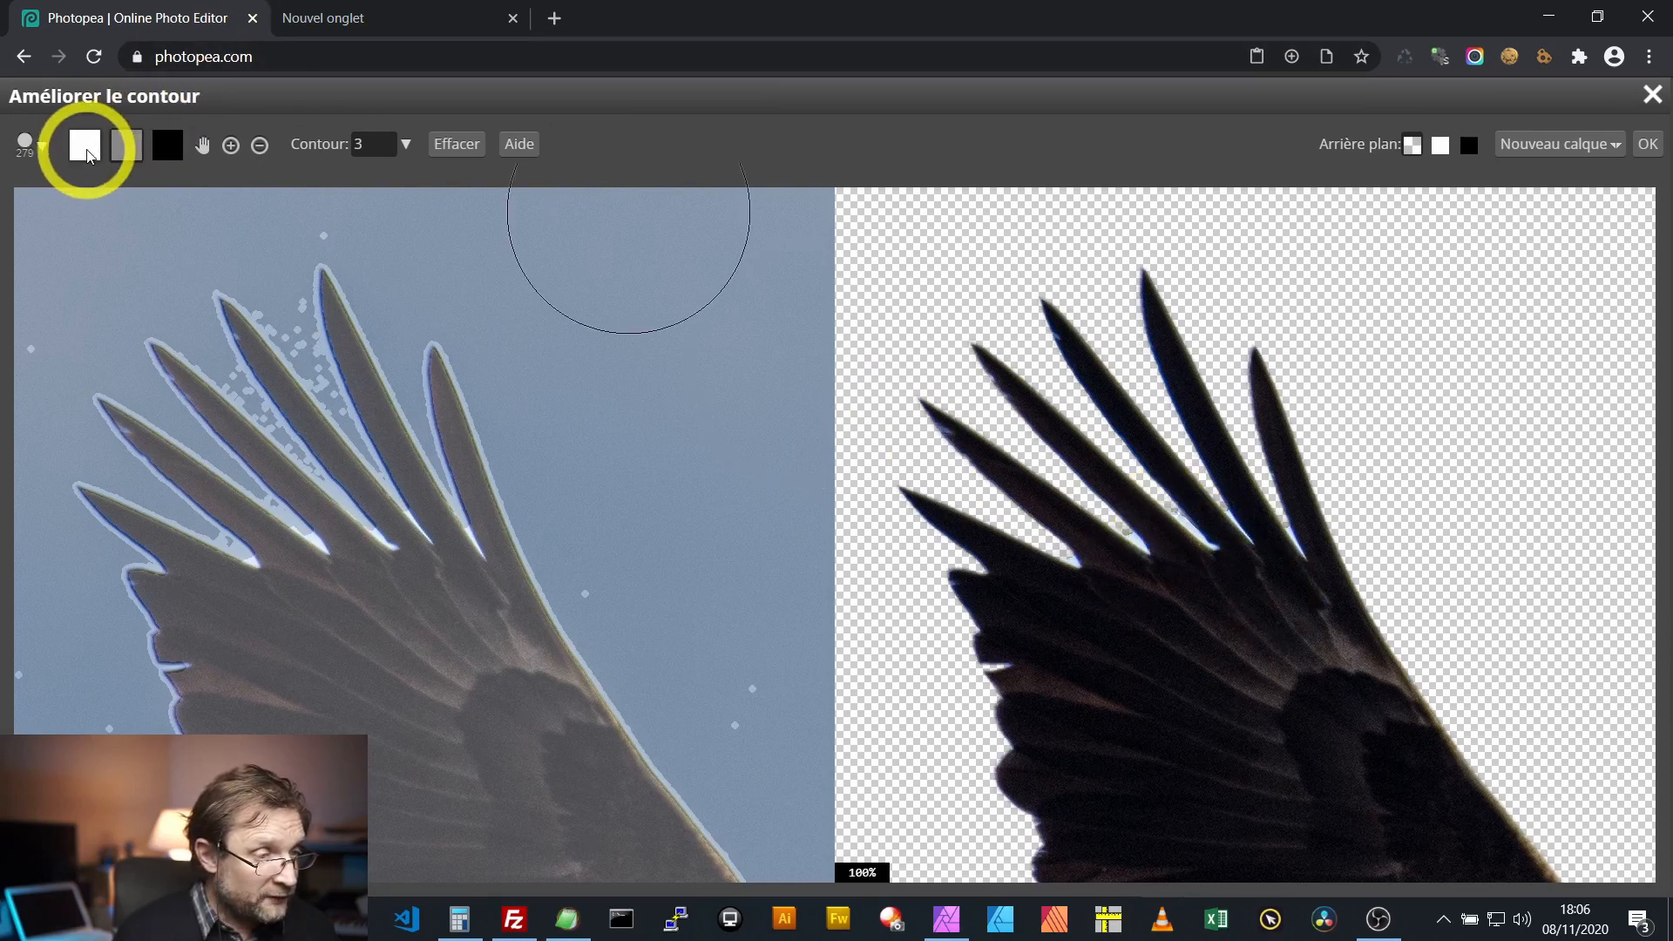
Step: Paint the sky residue between the two rightmost raised feathers as background, using a 6 px black brush at 100% hardness
{"action": "left_click", "coordinate": [171, 148]}
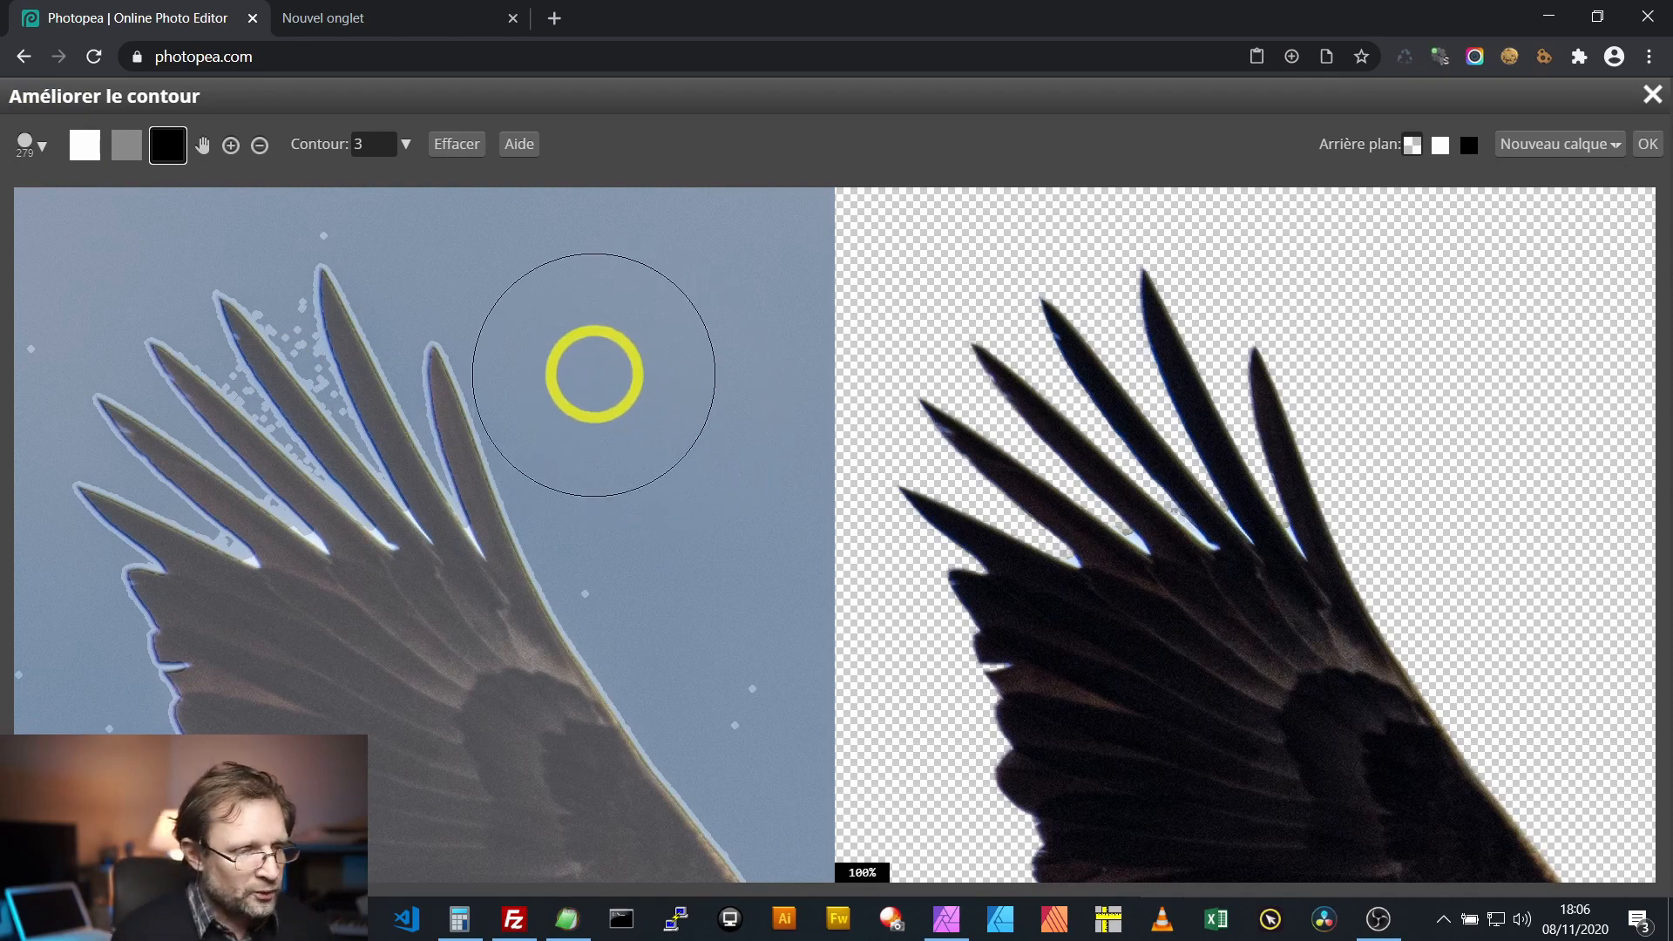
{"action": "left_click", "coordinate": [42, 145]}
{"action": "left_click_drag", "start_coordinate": [183, 202], "coordinate": [79, 203]}
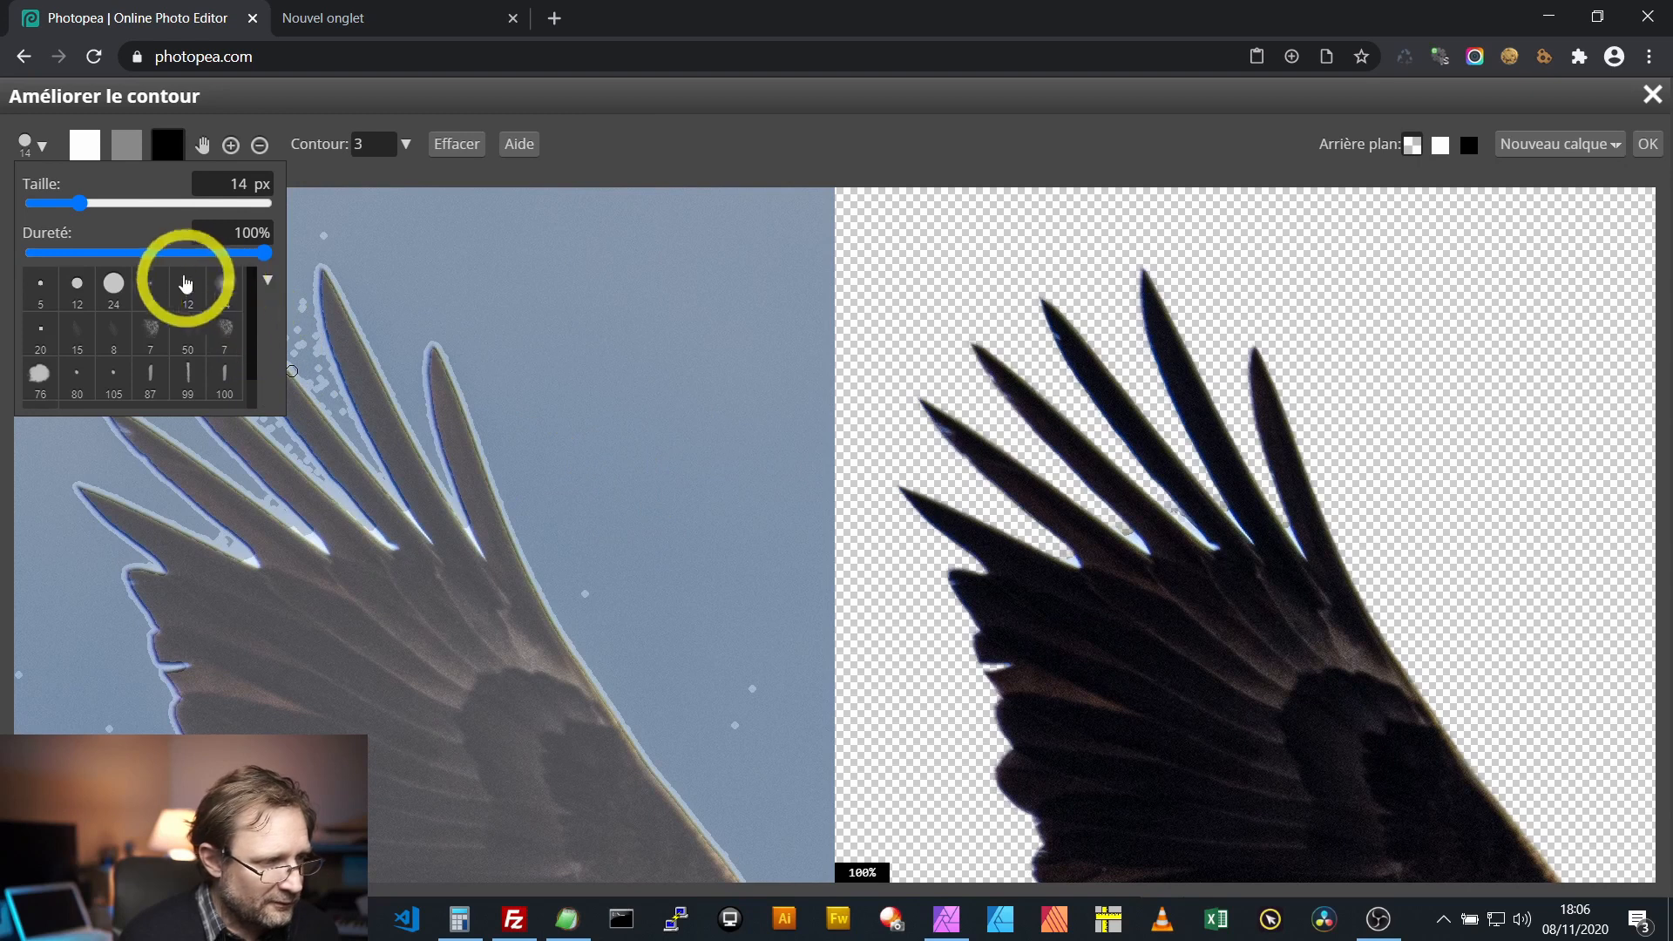
{"action": "left_click_drag", "start_coordinate": [77, 202], "coordinate": [67, 201]}
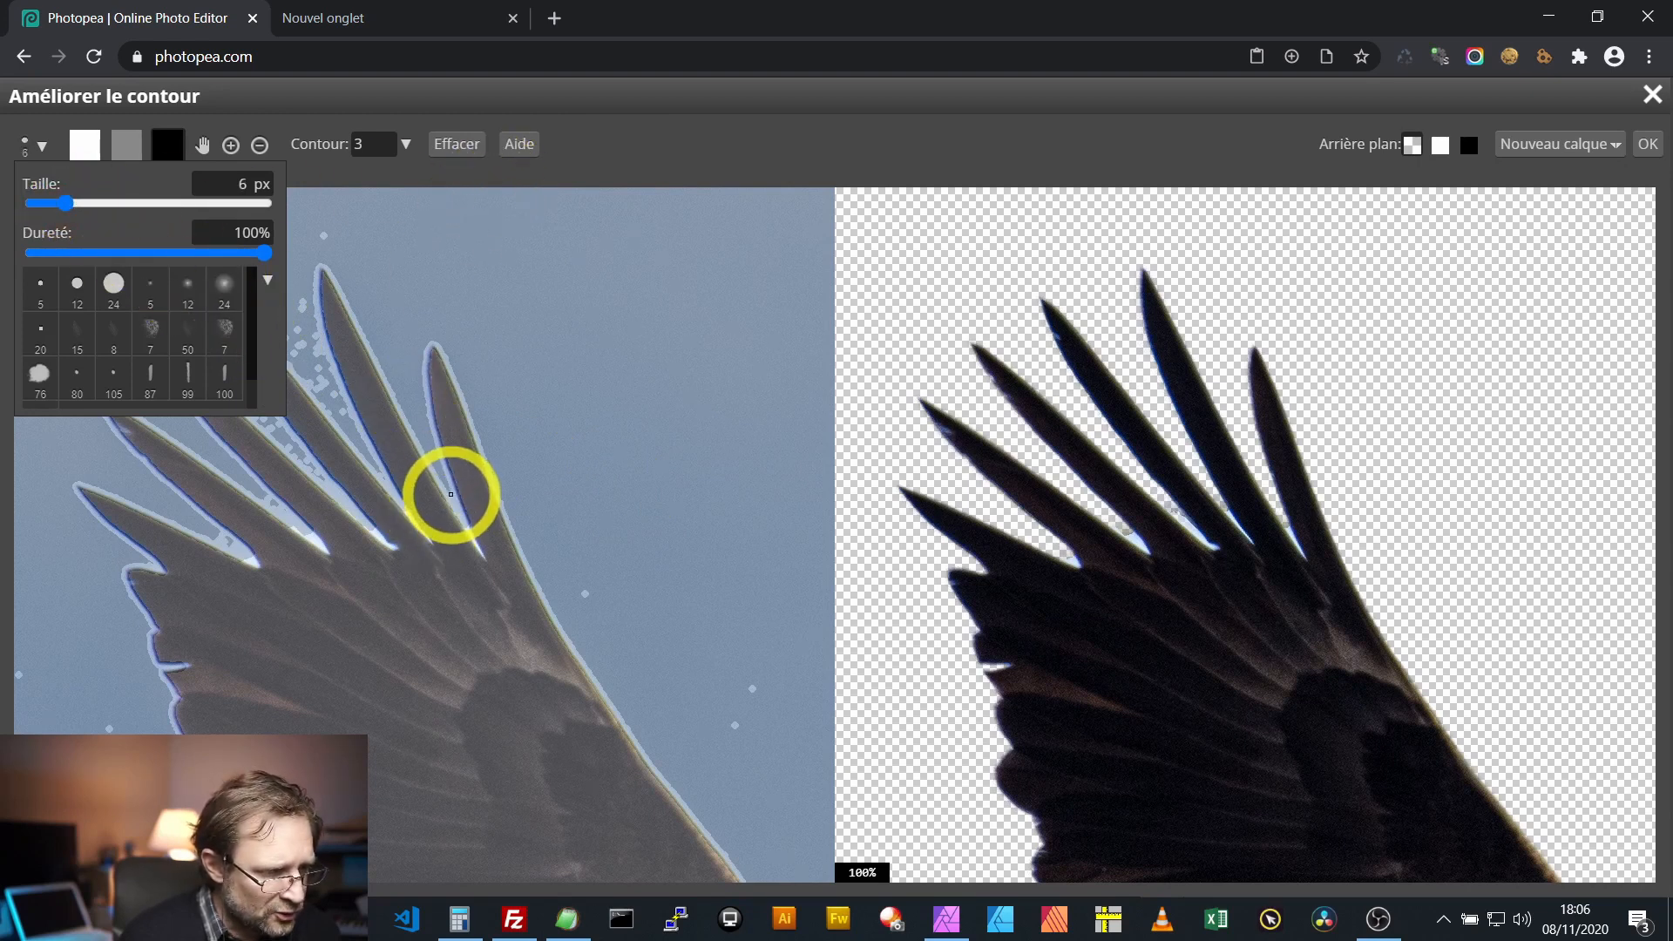
{"action": "left_click", "coordinate": [448, 490]}
{"action": "left_click_drag", "start_coordinate": [447, 489], "coordinate": [455, 507]}
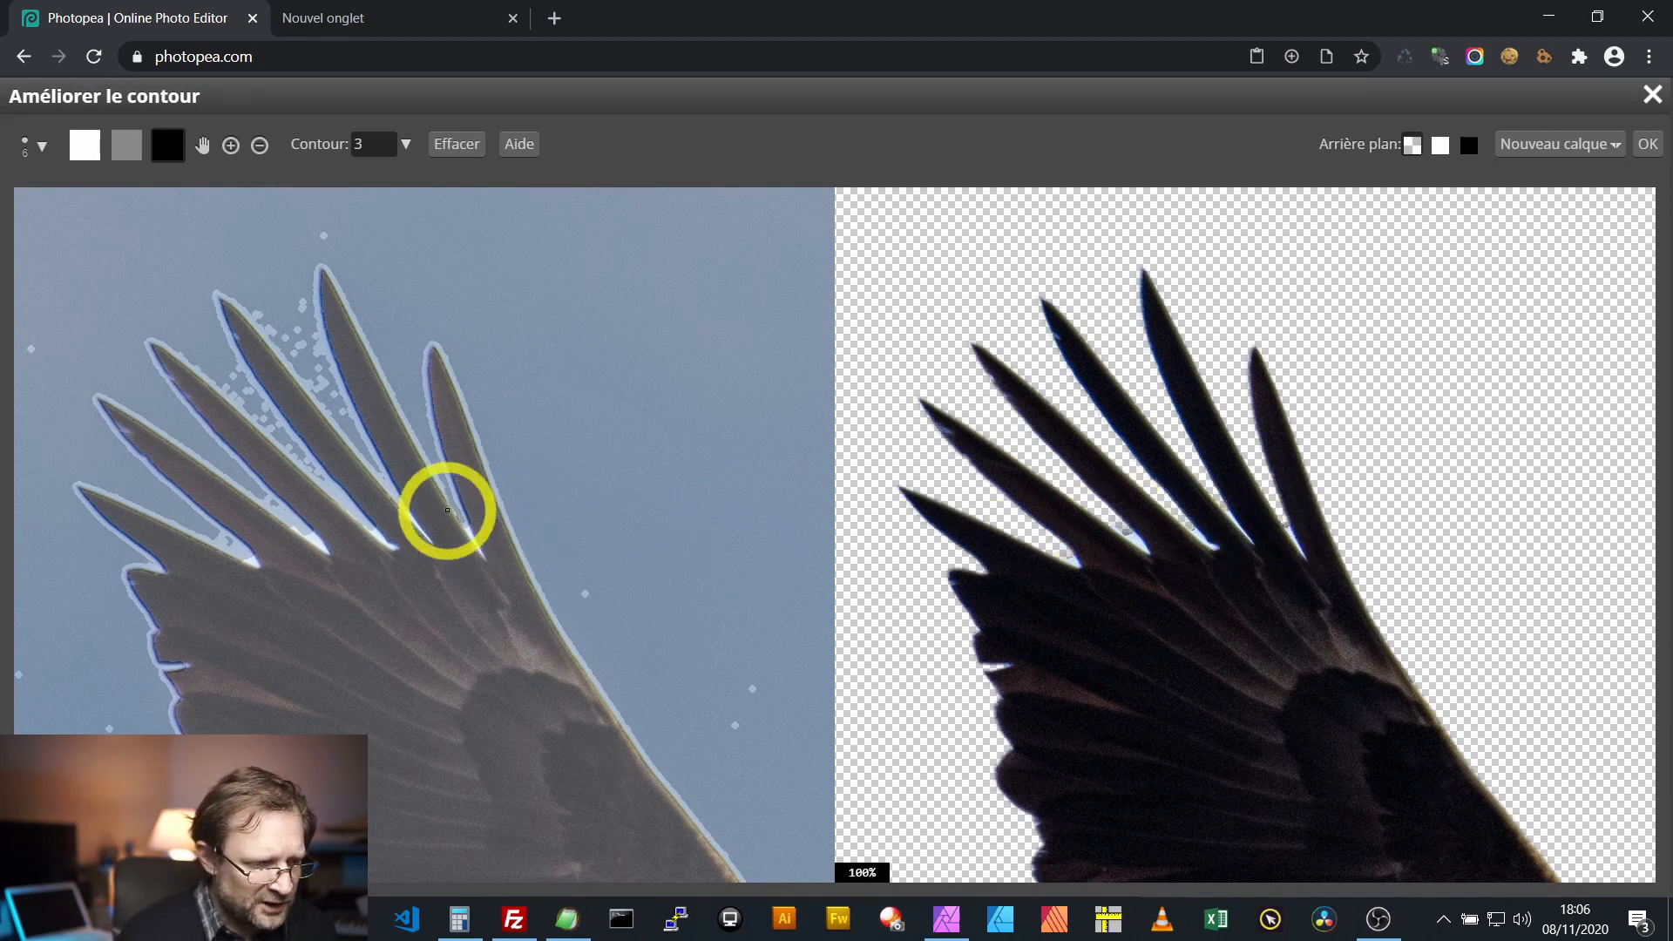
{"action": "left_click_drag", "start_coordinate": [466, 525], "coordinate": [469, 533]}
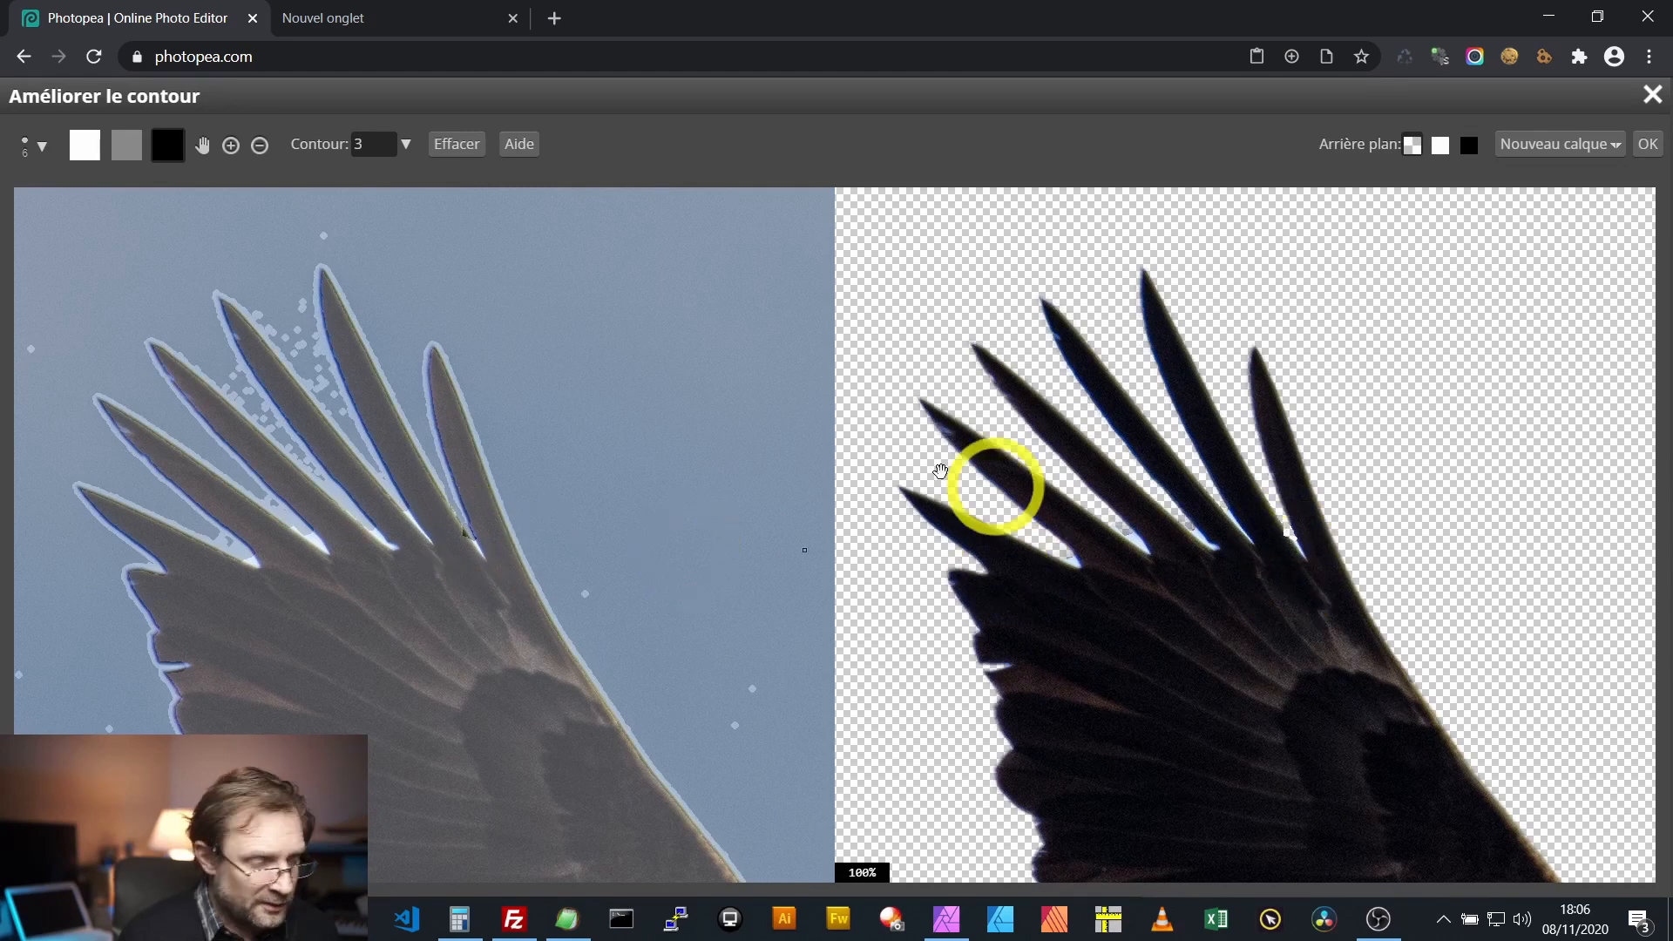
Step: Paint out the sky residue in the gaps at the bases of the other raised feathers with the black brush
{"action": "left_click", "coordinate": [82, 144]}
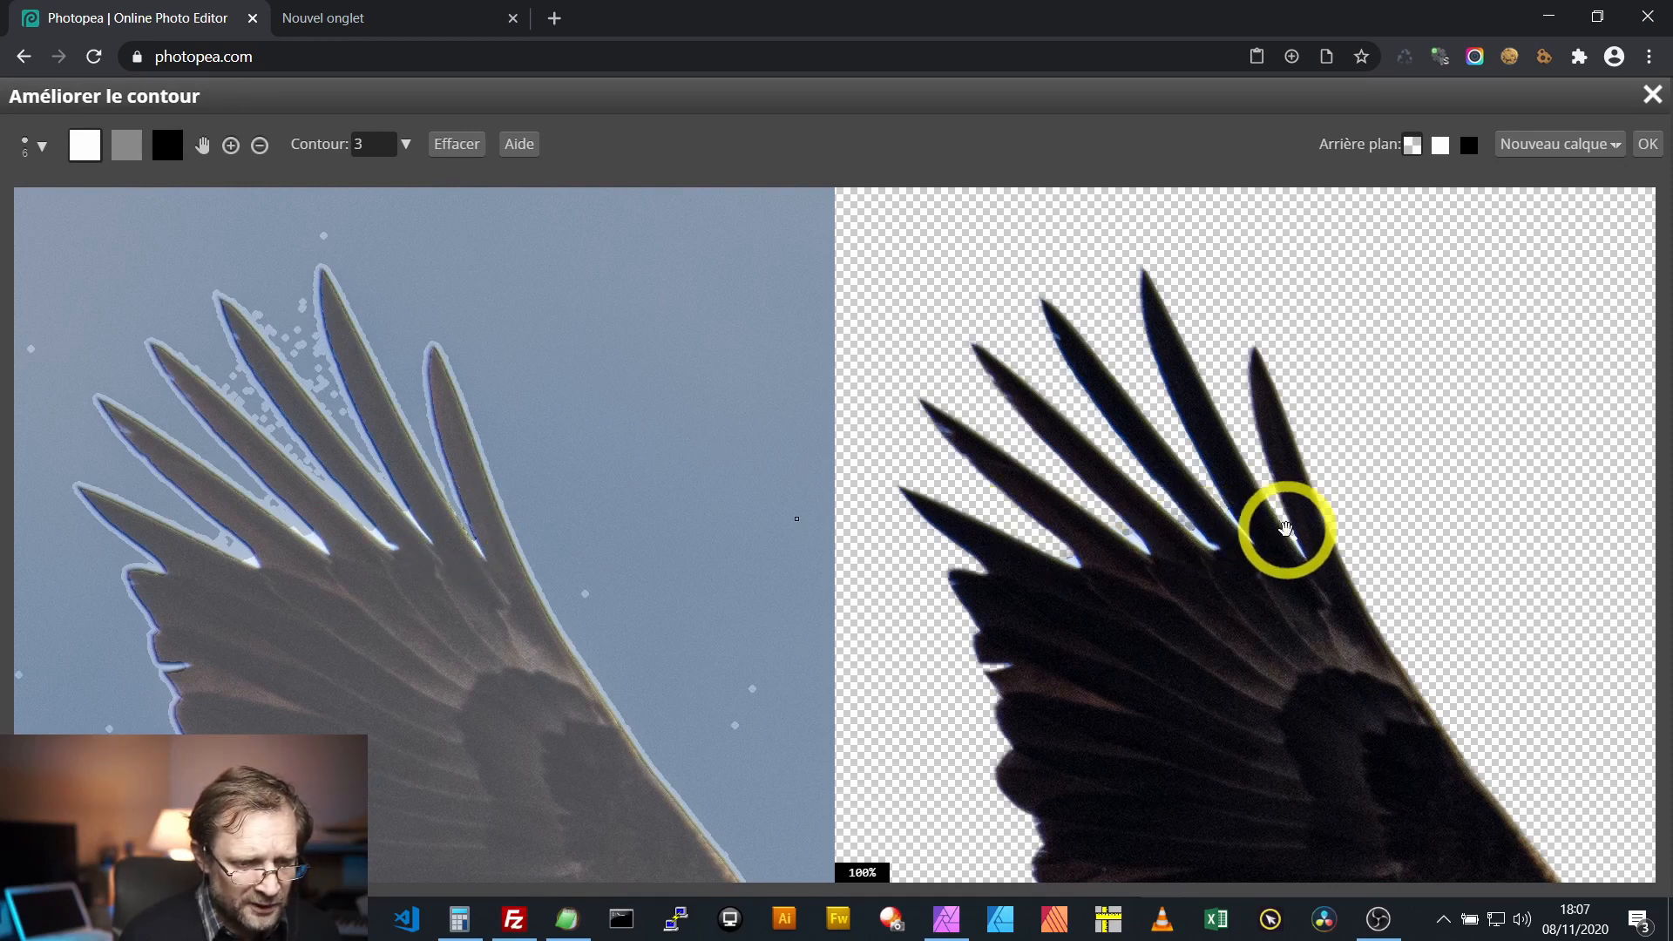
{"action": "left_click", "coordinate": [167, 146]}
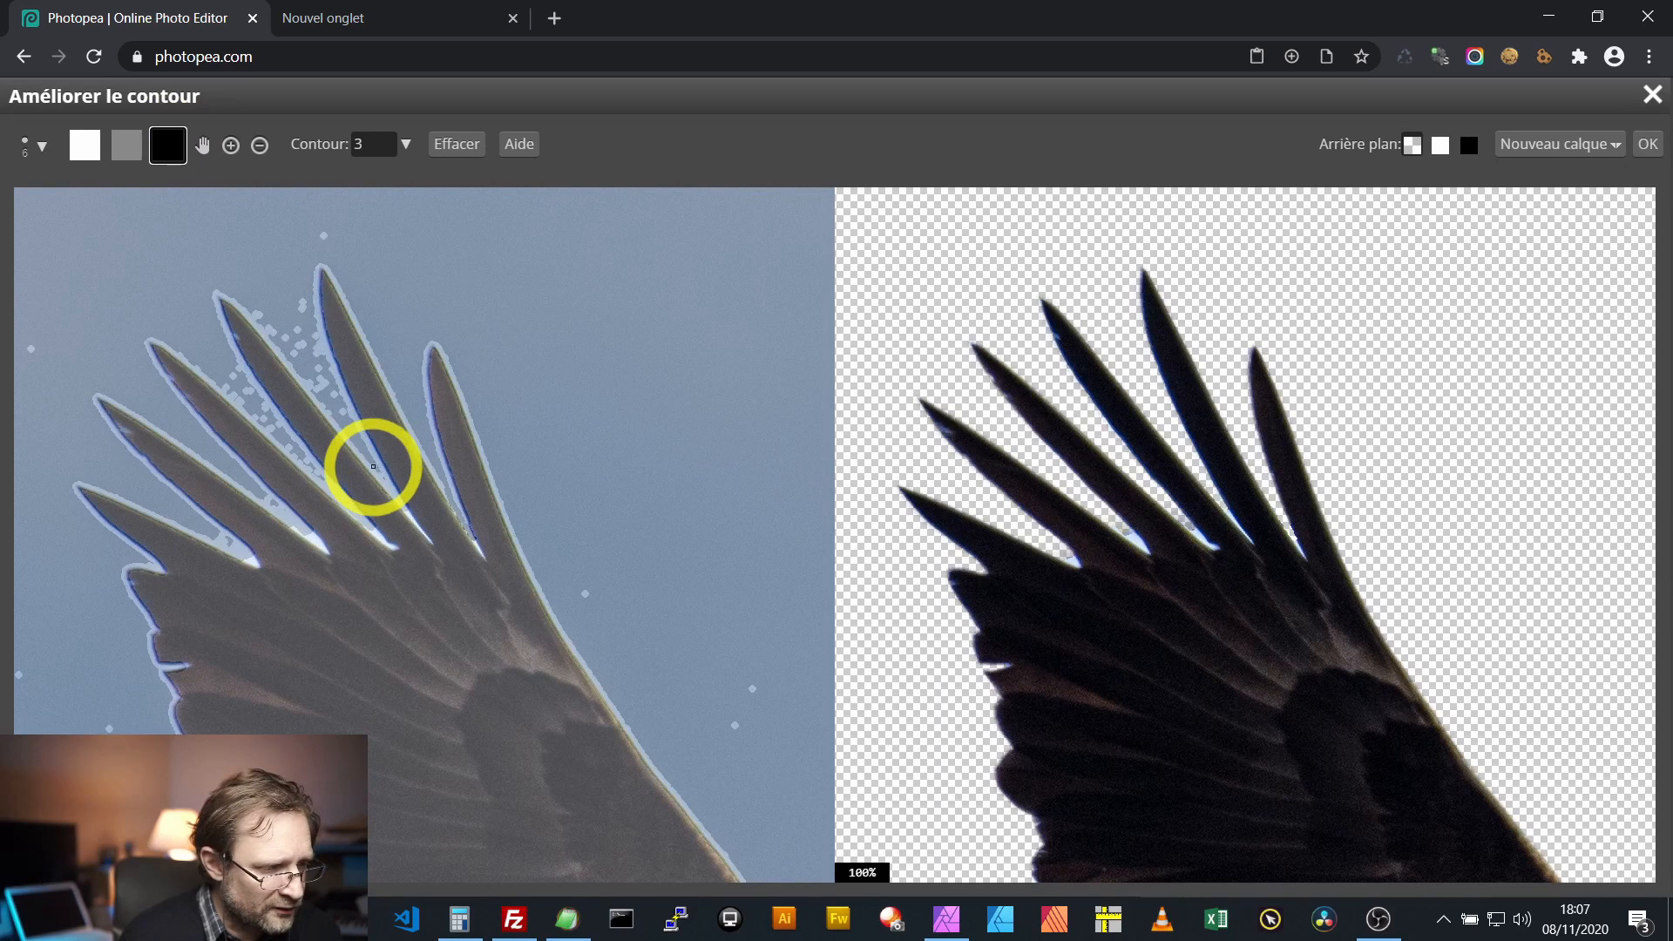
{"action": "left_click", "coordinate": [380, 474]}
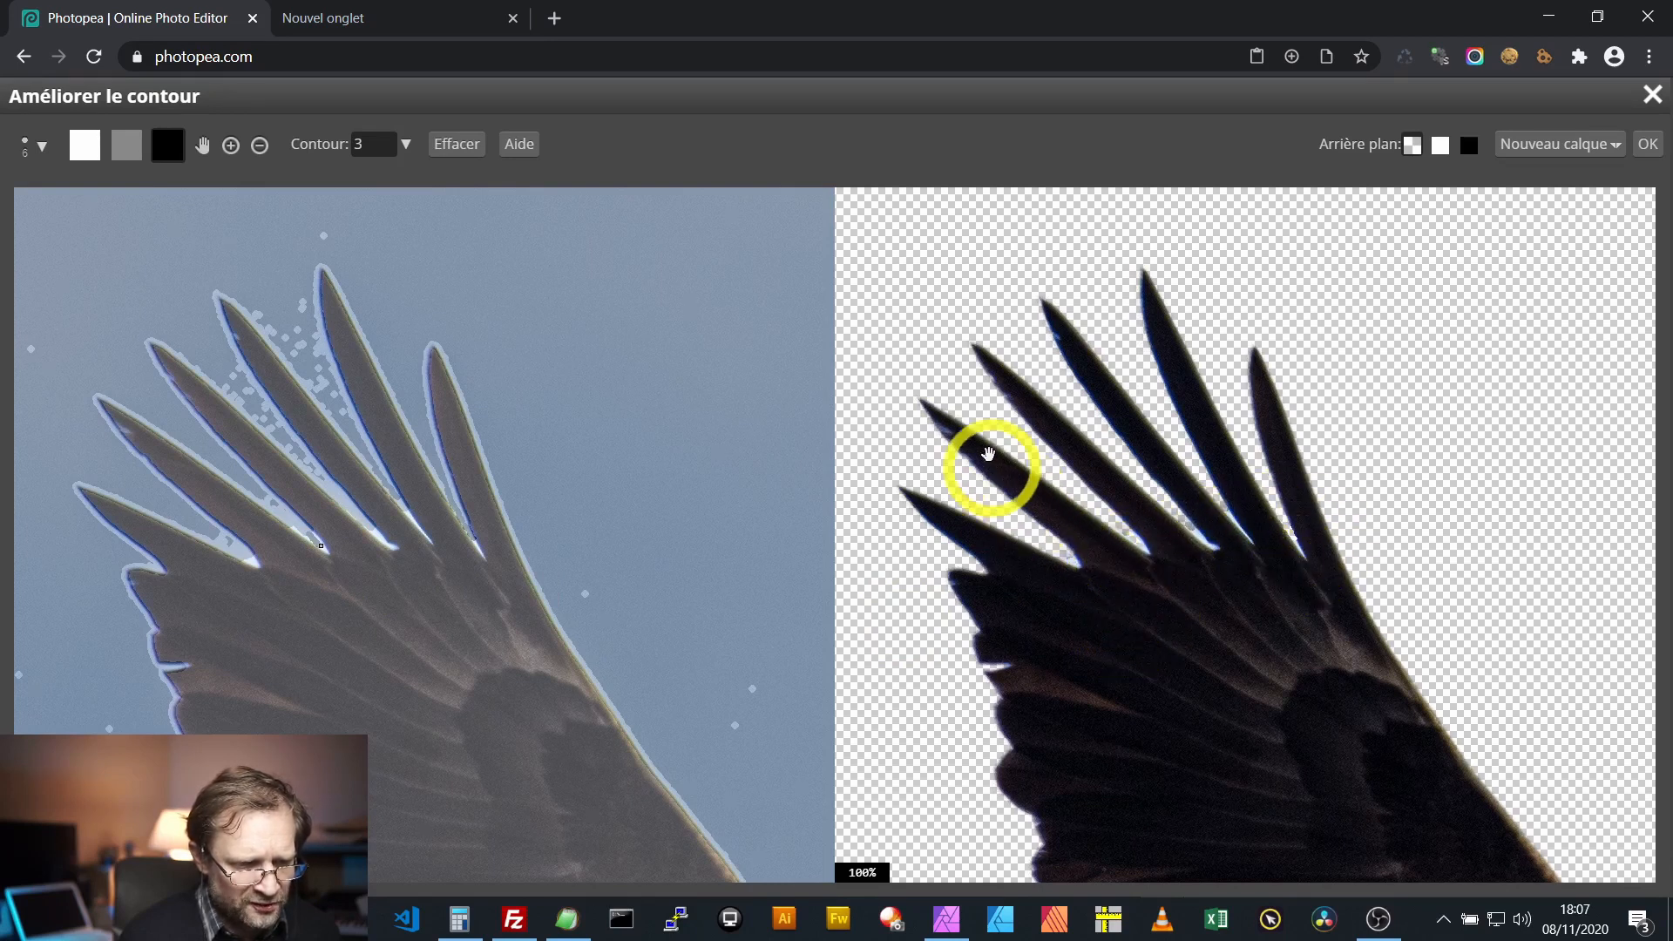
{"action": "left_click_drag", "start_coordinate": [216, 536], "coordinate": [238, 552]}
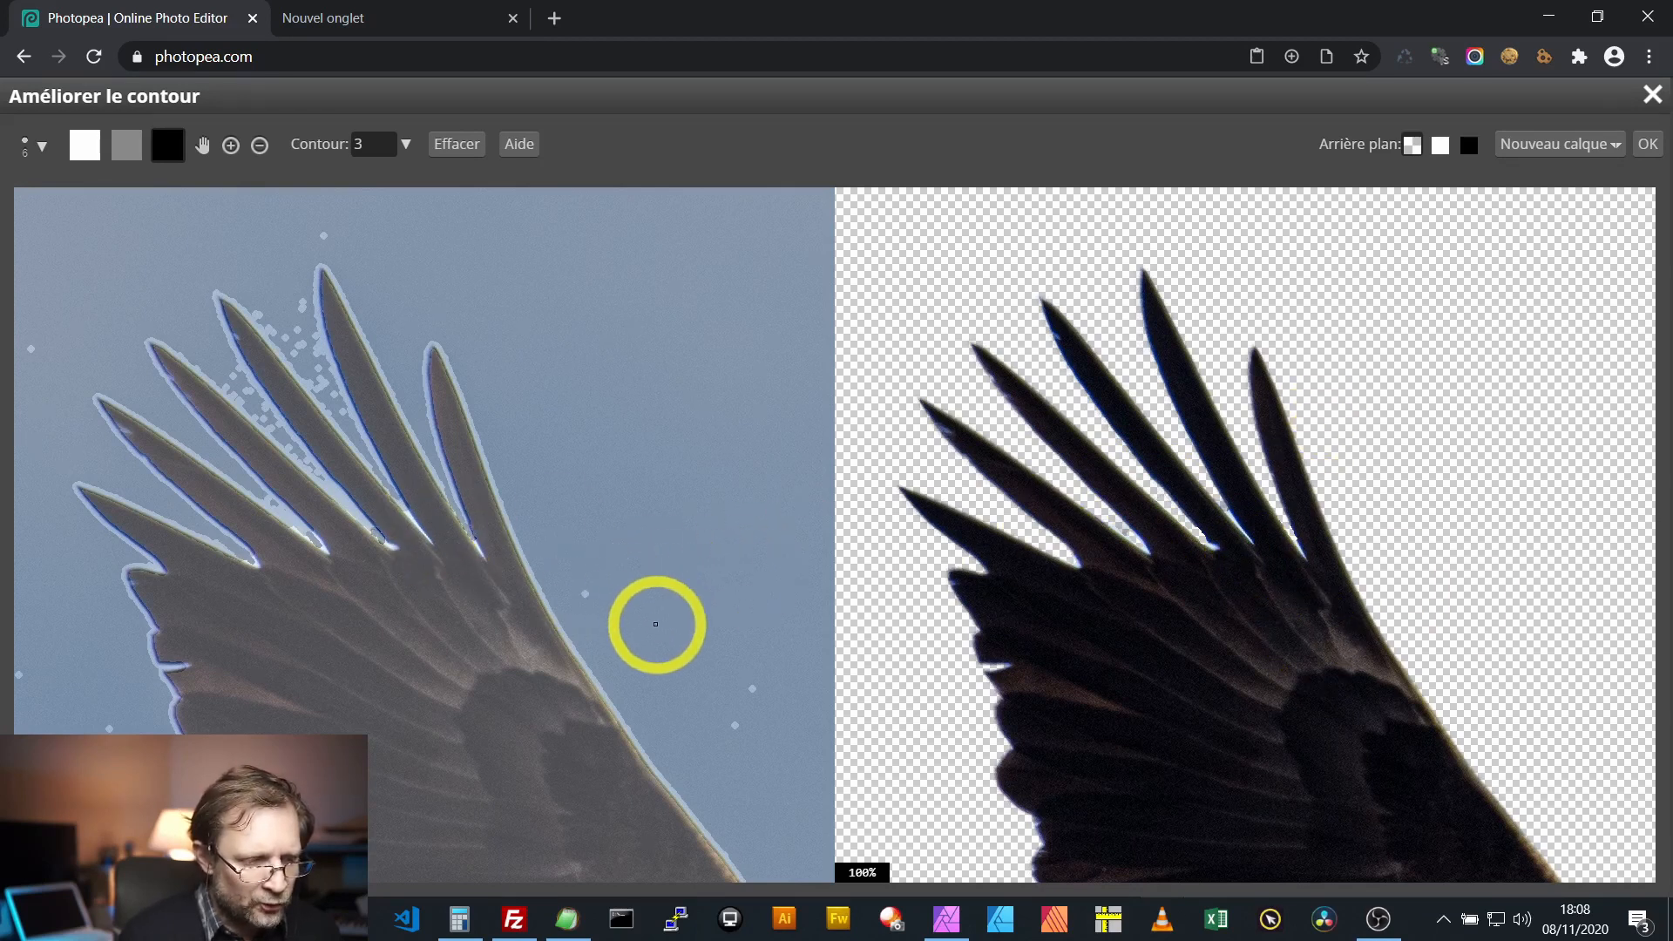
Step: Paint the pale blue patch on the first feather of the lower wing tip as background with the black brush
{"action": "left_click_drag", "start_coordinate": [1121, 684], "coordinate": [1042, 291]}
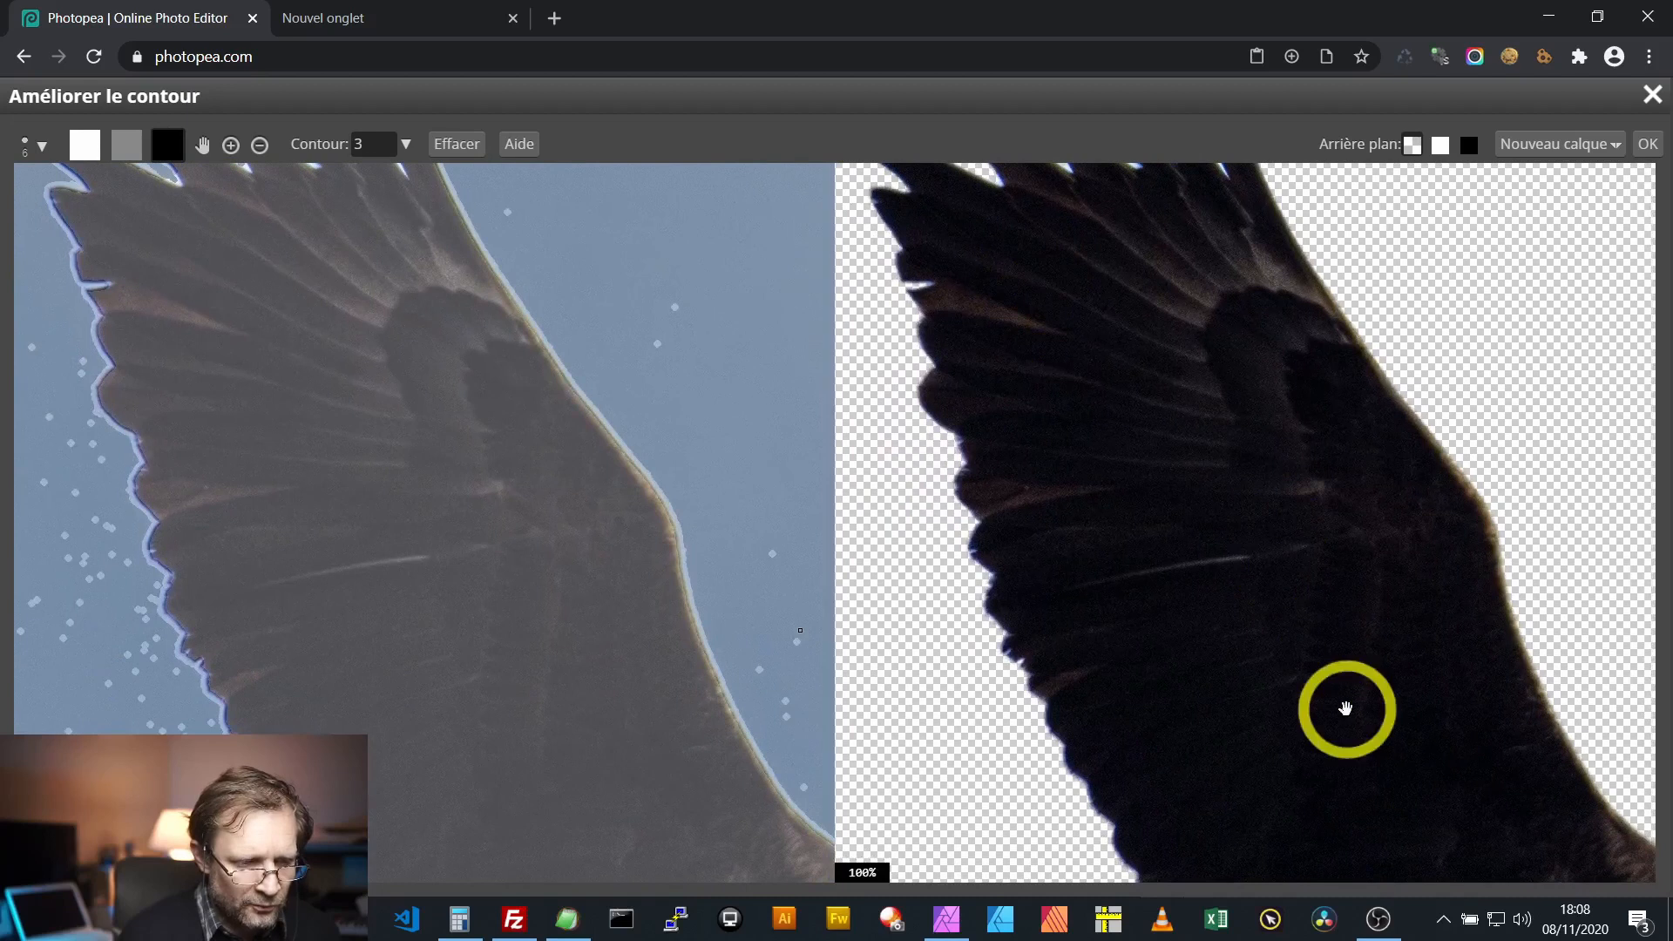
{"action": "left_click_drag", "start_coordinate": [1346, 707], "coordinate": [885, 485]}
{"action": "left_click_drag", "start_coordinate": [1259, 758], "coordinate": [1147, 383]}
{"action": "left_click_drag", "start_coordinate": [1257, 701], "coordinate": [1515, 424]}
{"action": "left_click_drag", "start_coordinate": [1442, 562], "coordinate": [1060, 398]}
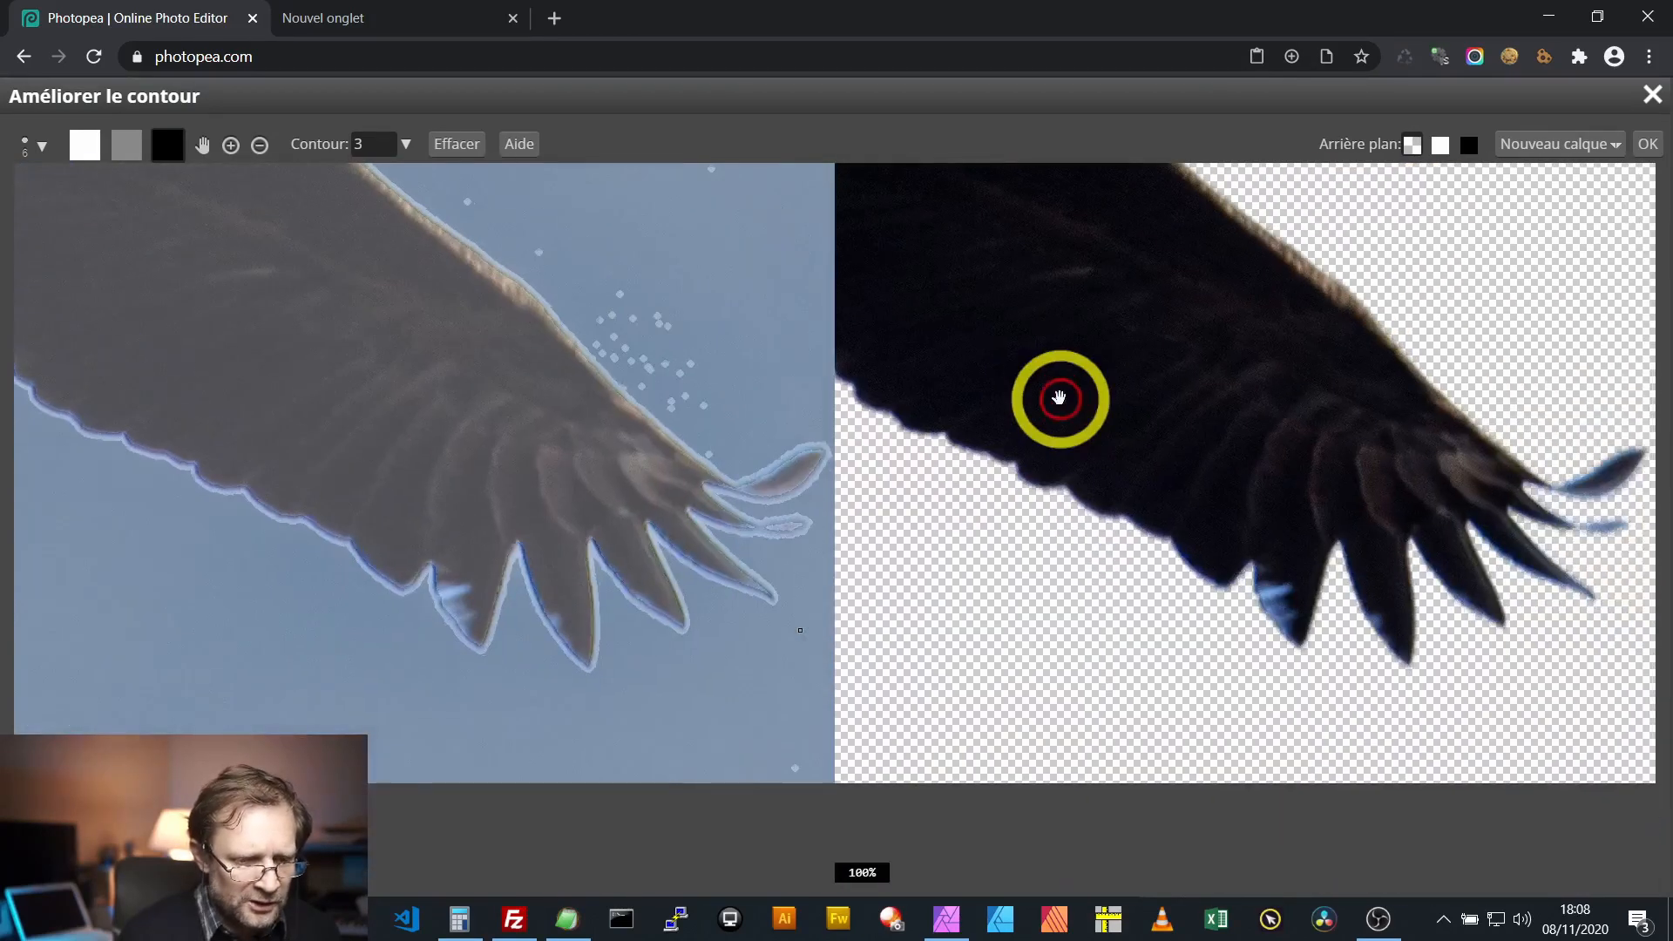
{"action": "left_click_drag", "start_coordinate": [1438, 620], "coordinate": [1254, 586]}
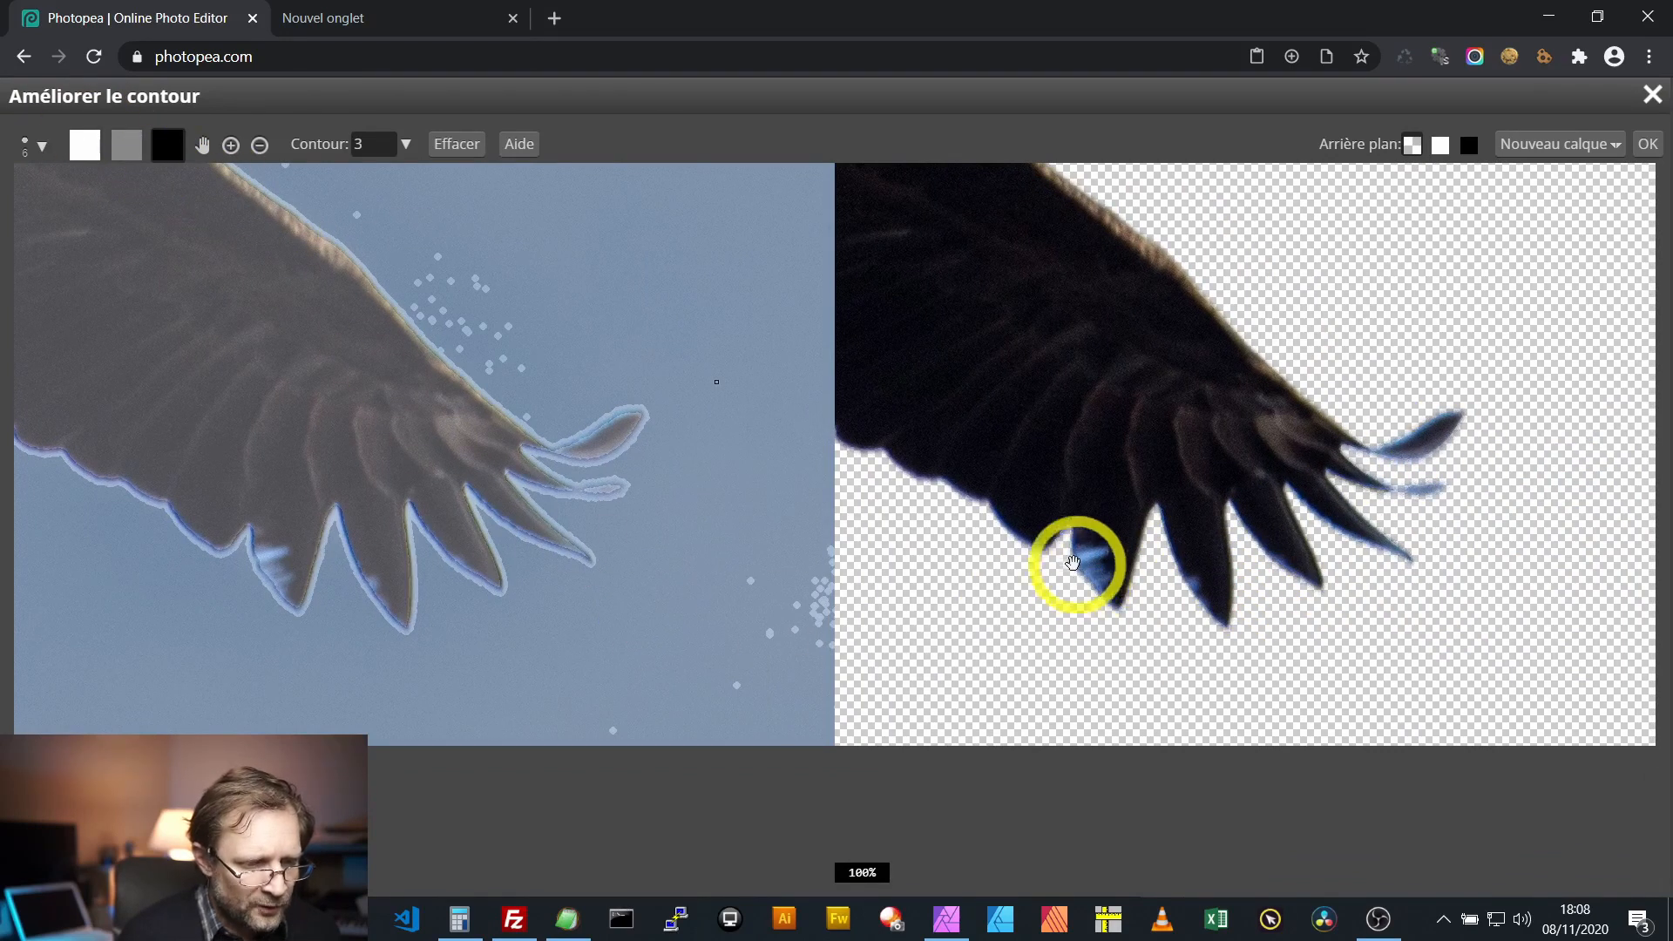
{"action": "mouse_move", "coordinate": [254, 560]}
{"action": "left_mouse_down"}
{"action": "mouse_move", "coordinate": [272, 558]}
{"action": "mouse_move", "coordinate": [256, 559]}
{"action": "left_mouse_up"}
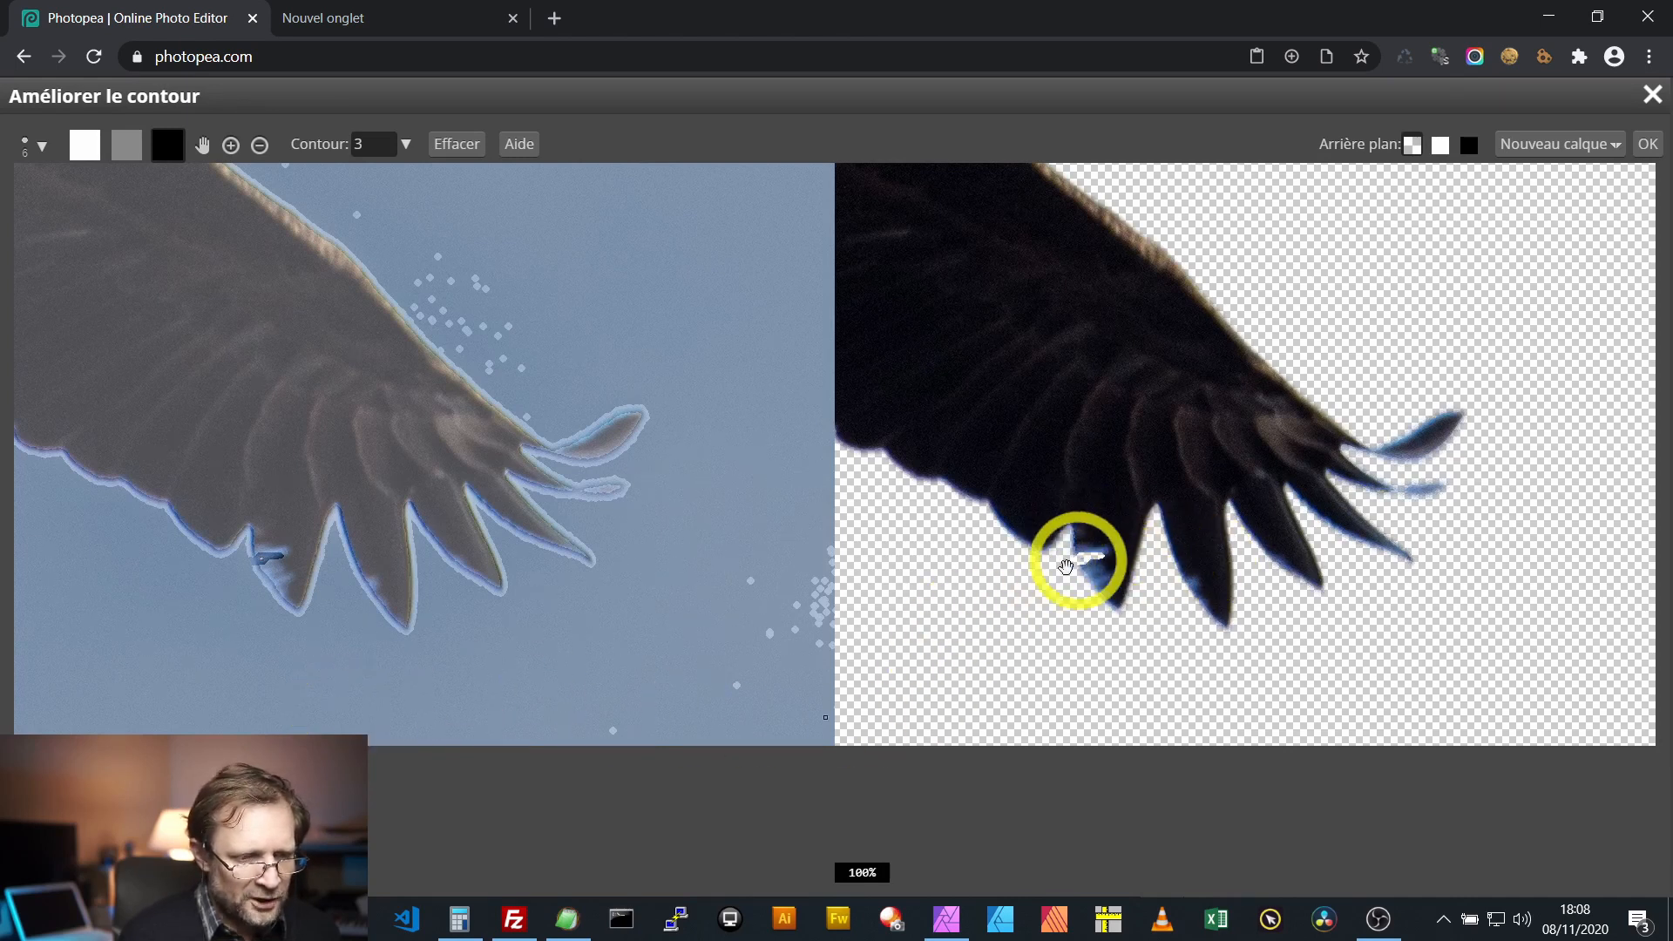
{"action": "left_click", "coordinate": [271, 552]}
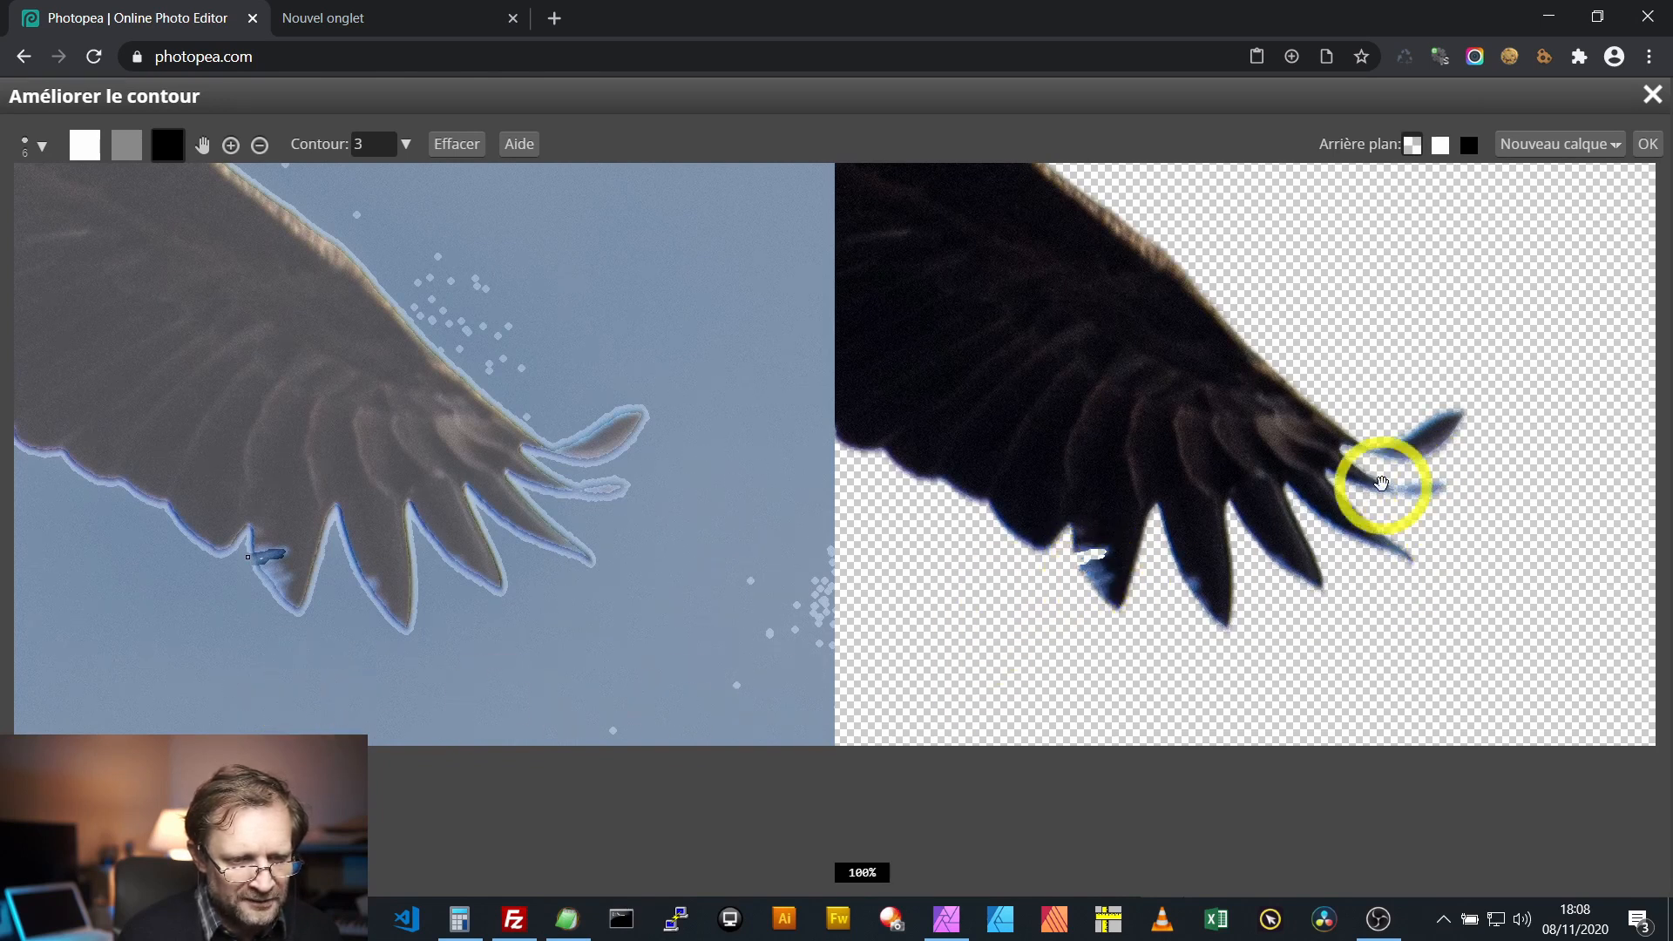
Step: Output the refined eagle to a new layer and show the red rectangle layer beneath it to check the cut-out's edges
{"action": "left_click", "coordinate": [1647, 144]}
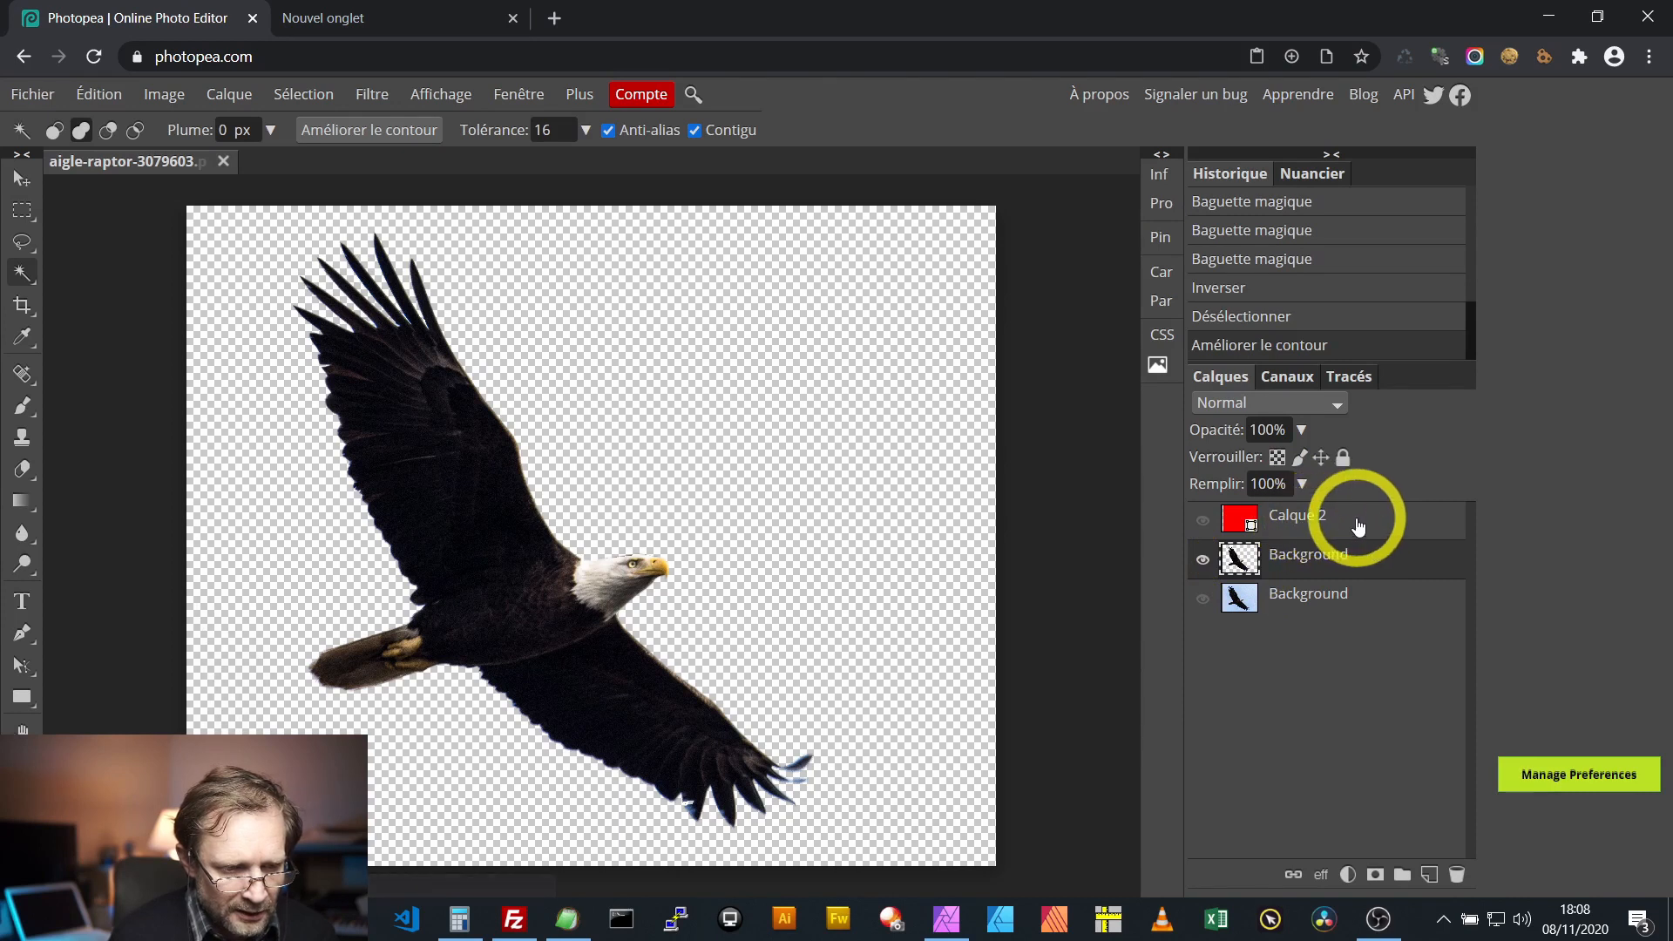
{"action": "left_click_drag", "start_coordinate": [1346, 536], "coordinate": [1328, 571]}
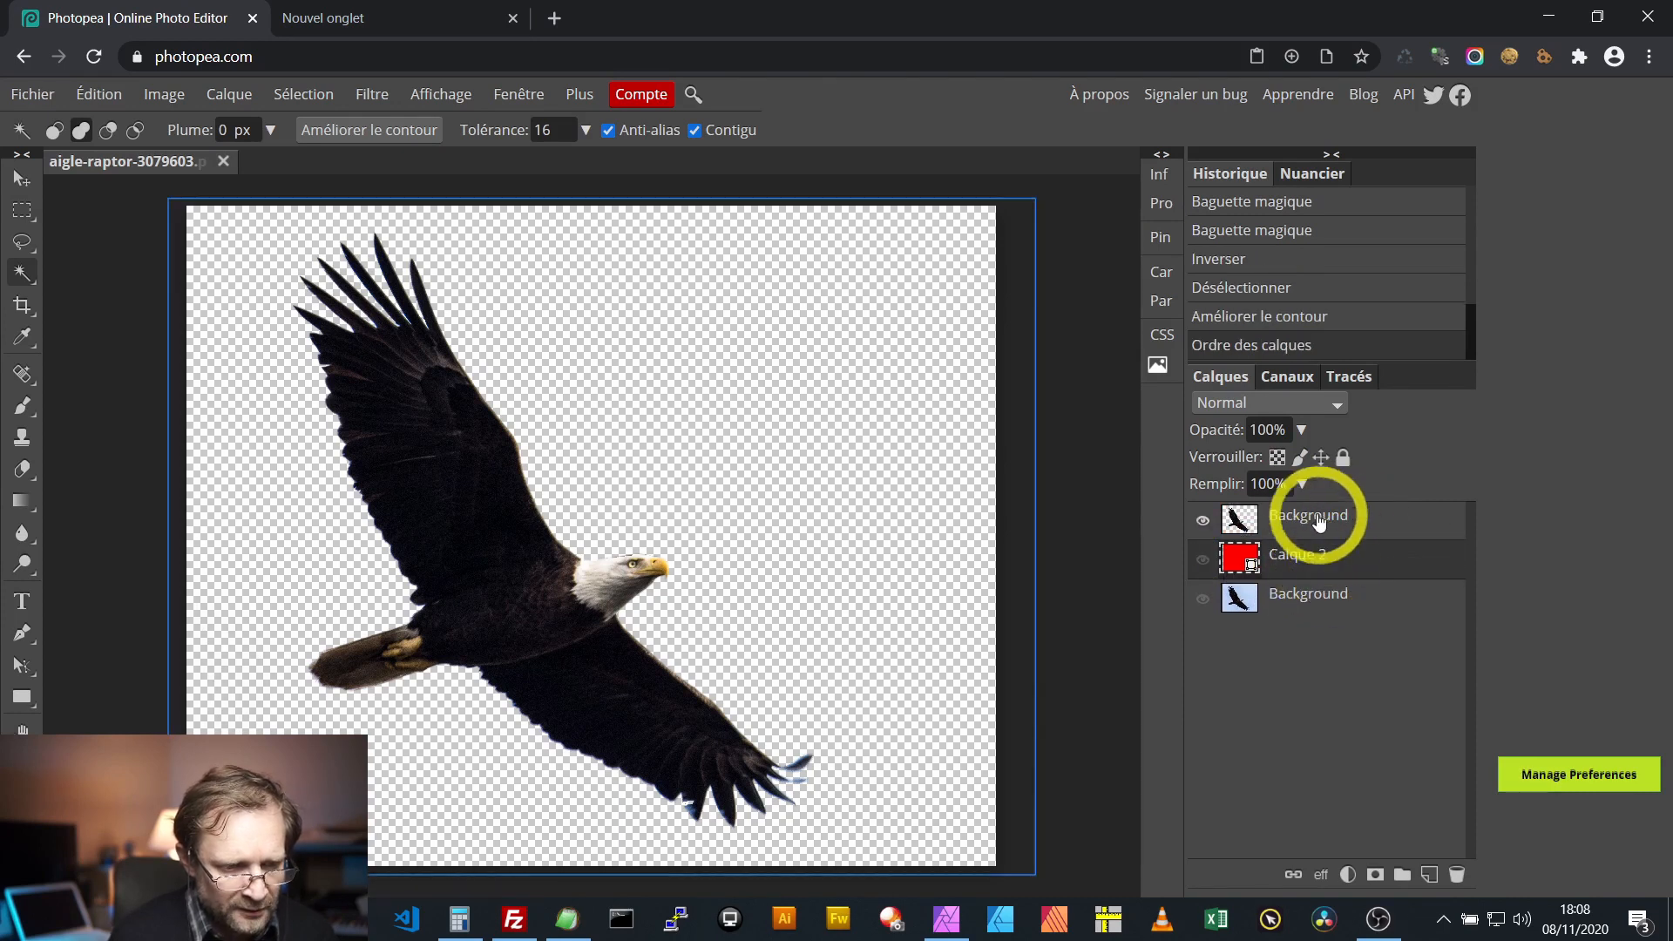
{"action": "left_click", "coordinate": [1204, 561]}
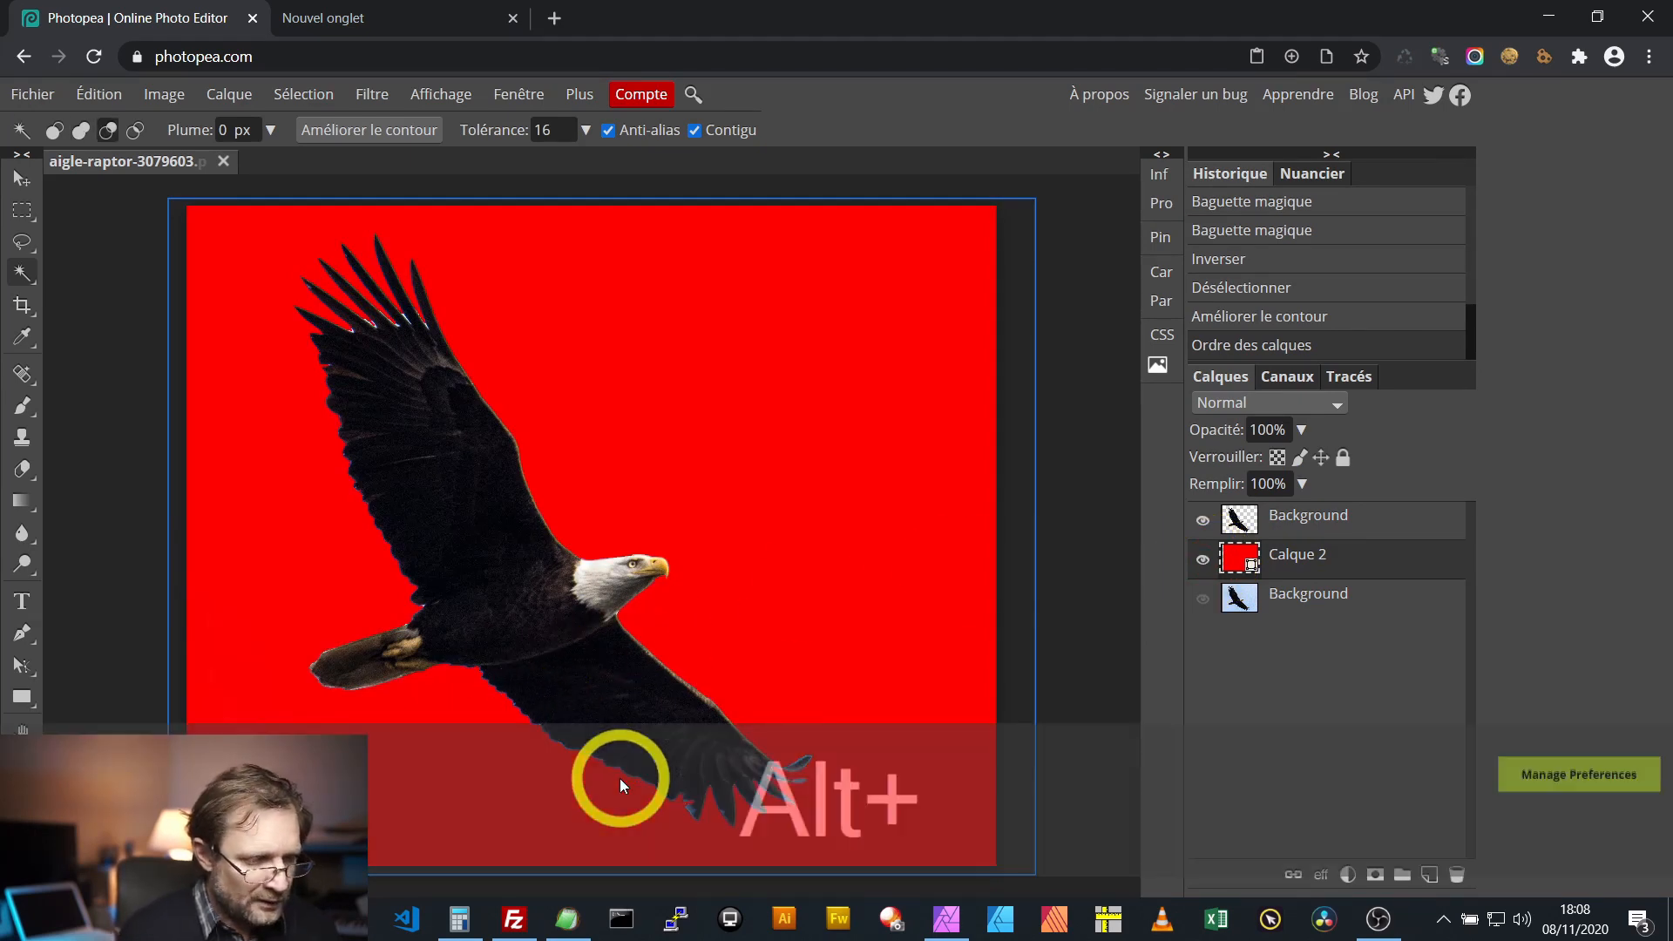
{"action": "scroll", "coordinate": [620, 777], "scroll_direction": "up", "scroll_amount": 5, "text": "alt"}
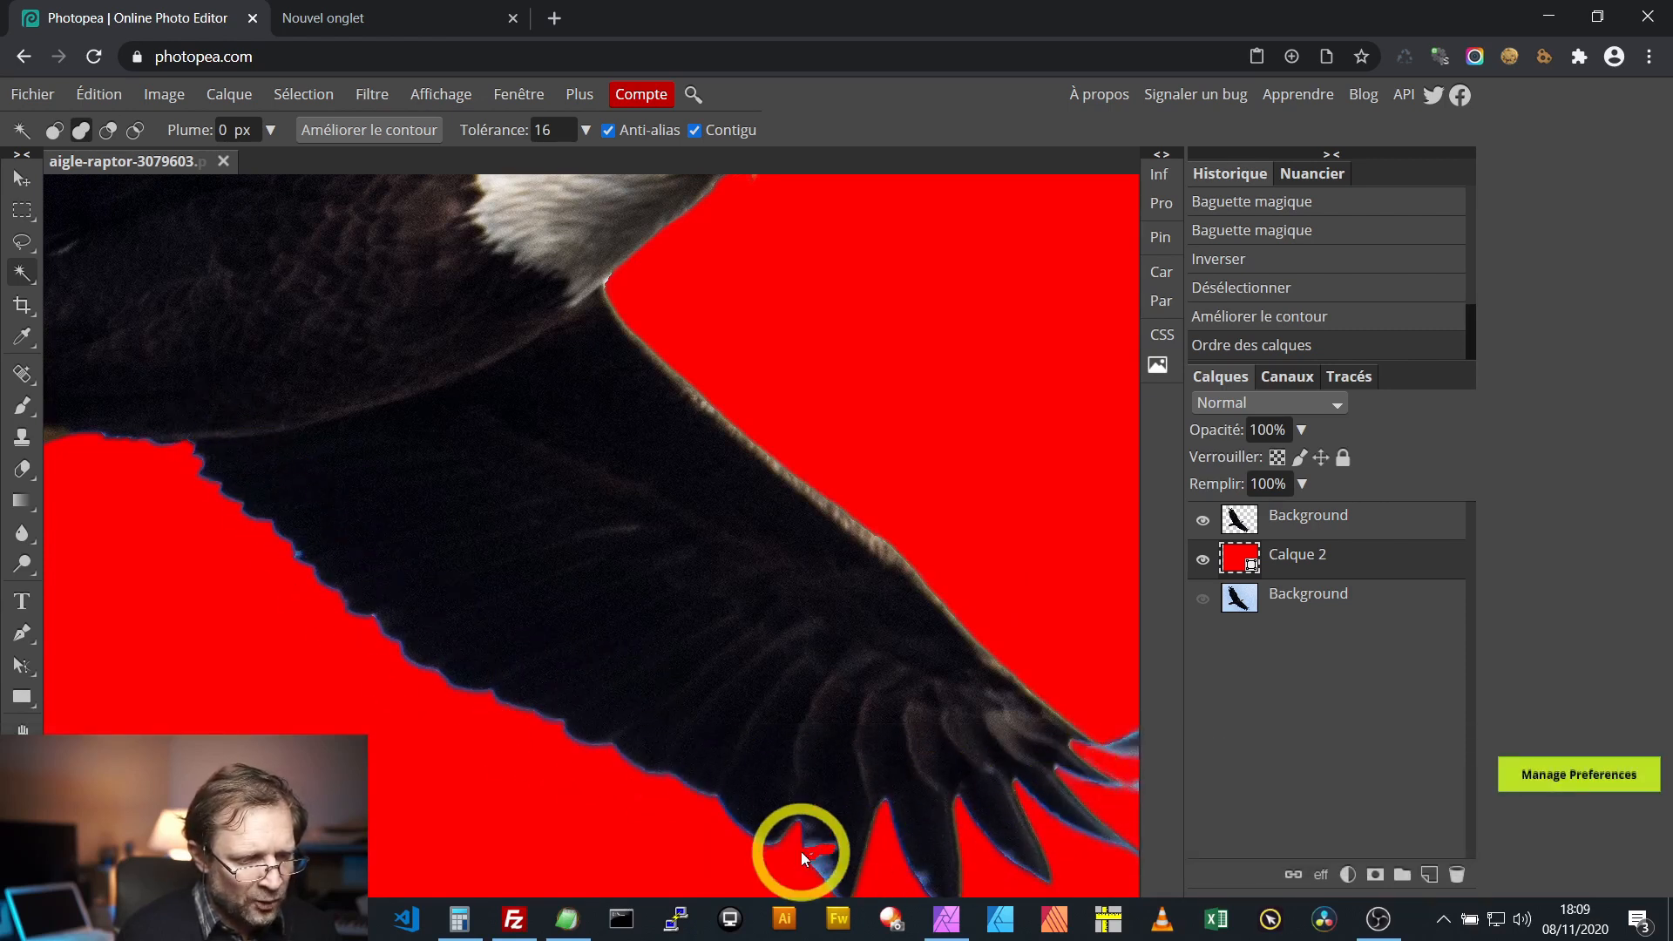
{"action": "scroll", "coordinate": [770, 829], "scroll_direction": "down", "scroll_amount": 5}
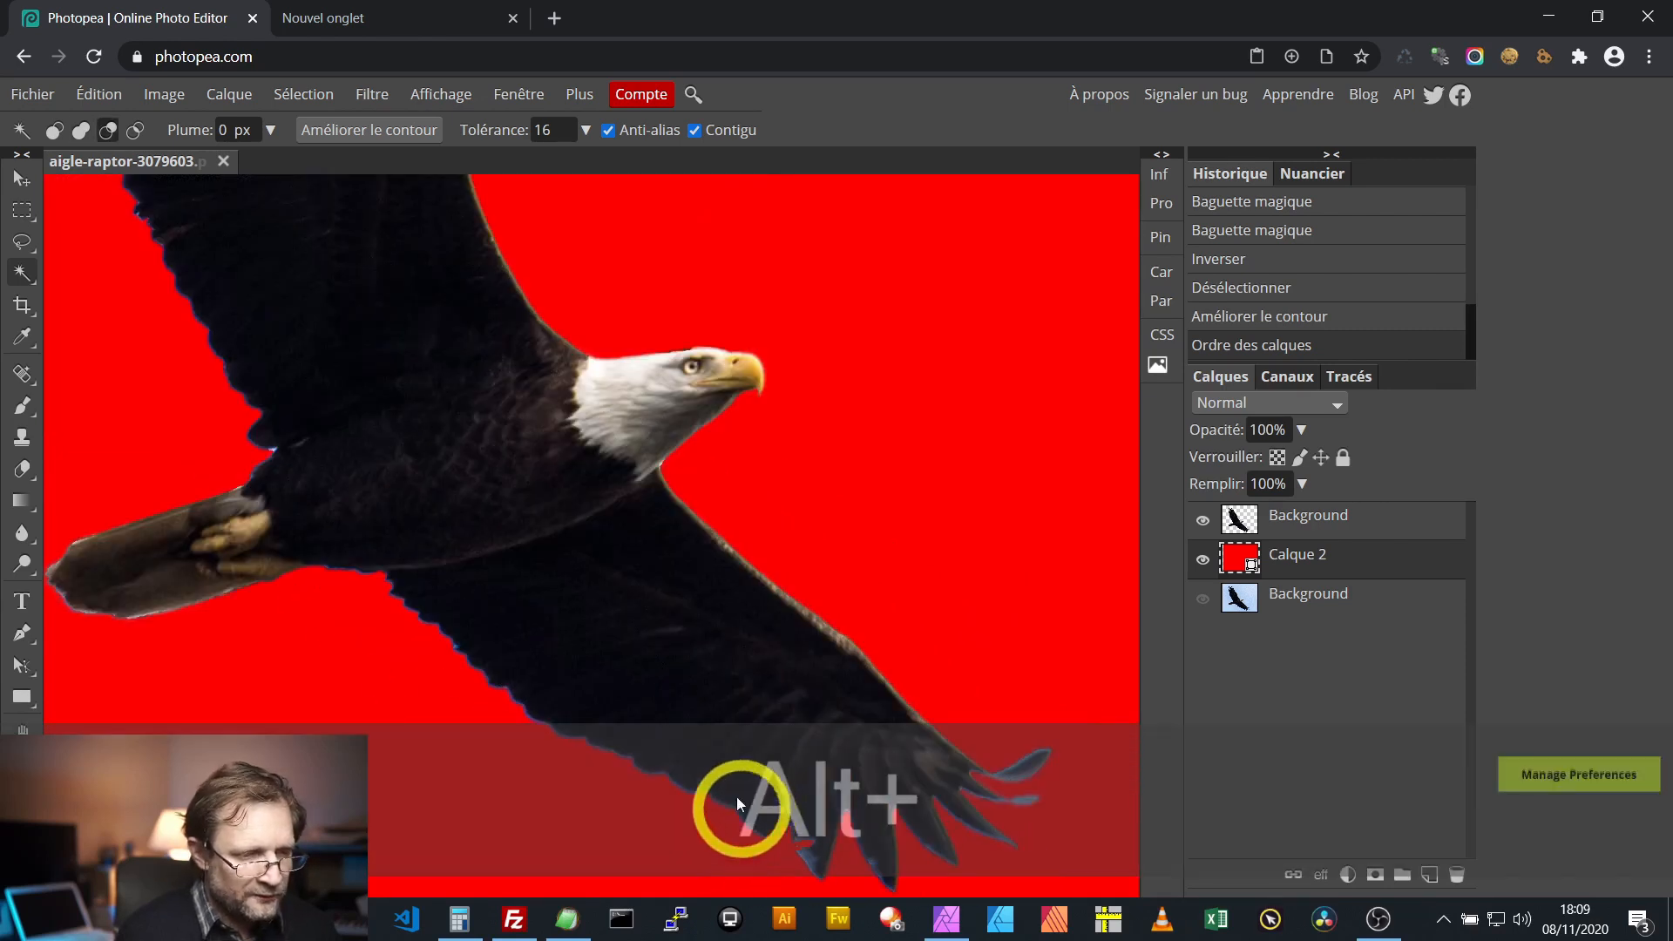
{"action": "scroll", "coordinate": [666, 621], "scroll_direction": "up", "scroll_amount": 3}
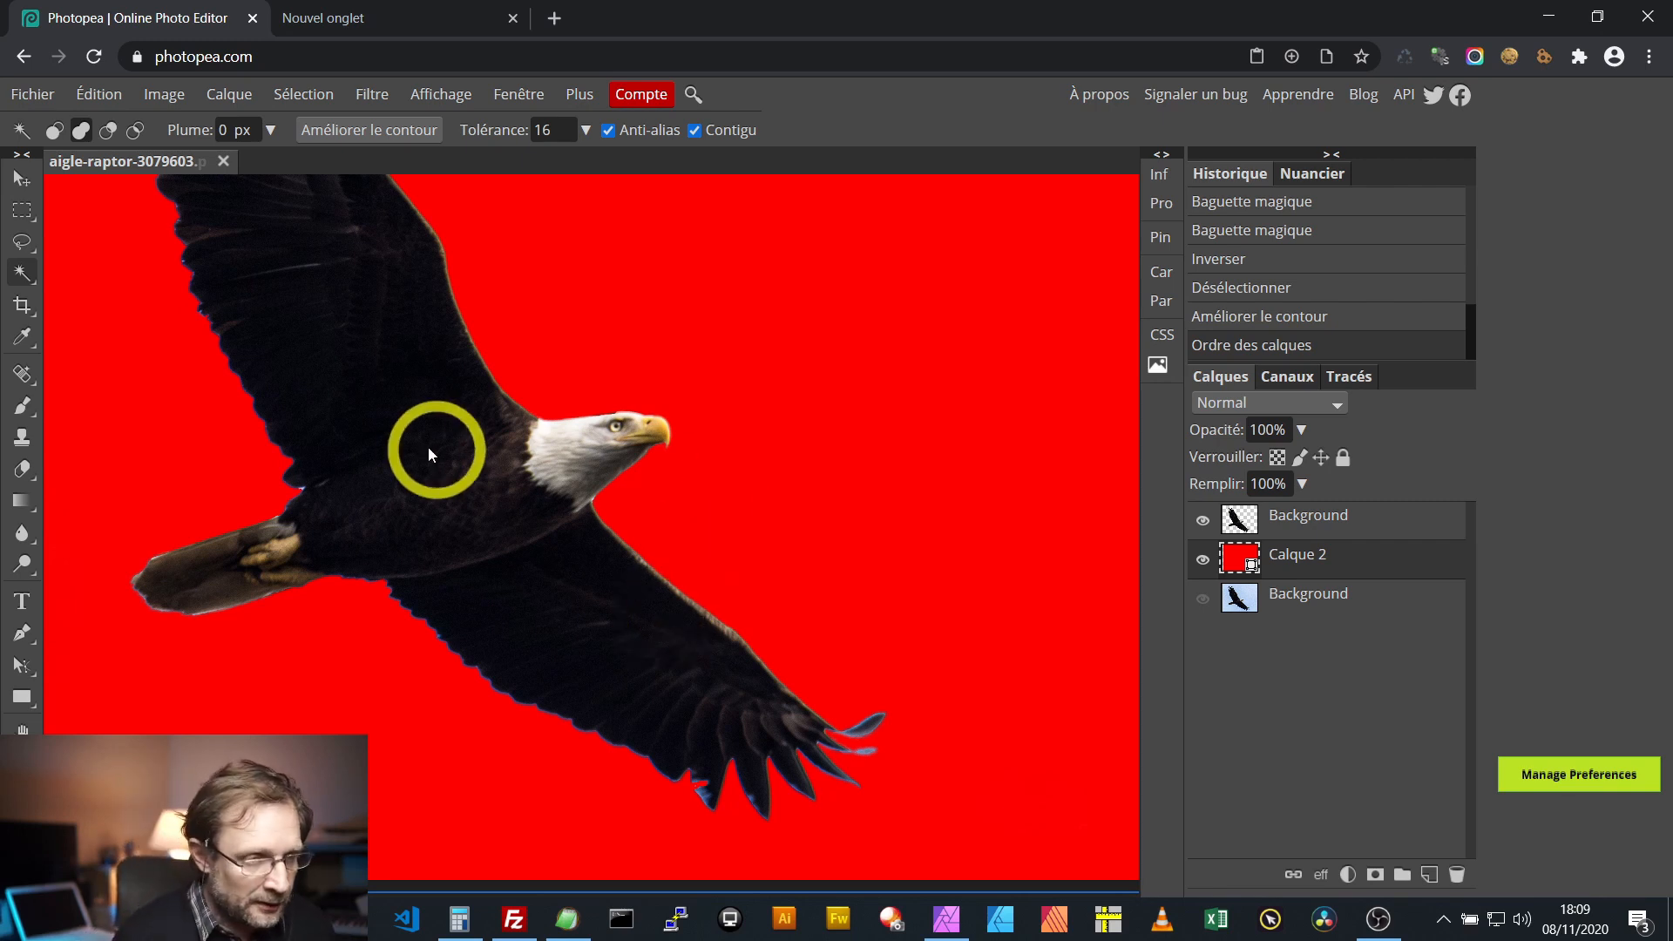
Step: Close the browser without saving and open aigle-raptor-3079603.jpg from the prepa folder in Affinity Photo
{"action": "left_click", "coordinate": [1653, 21]}
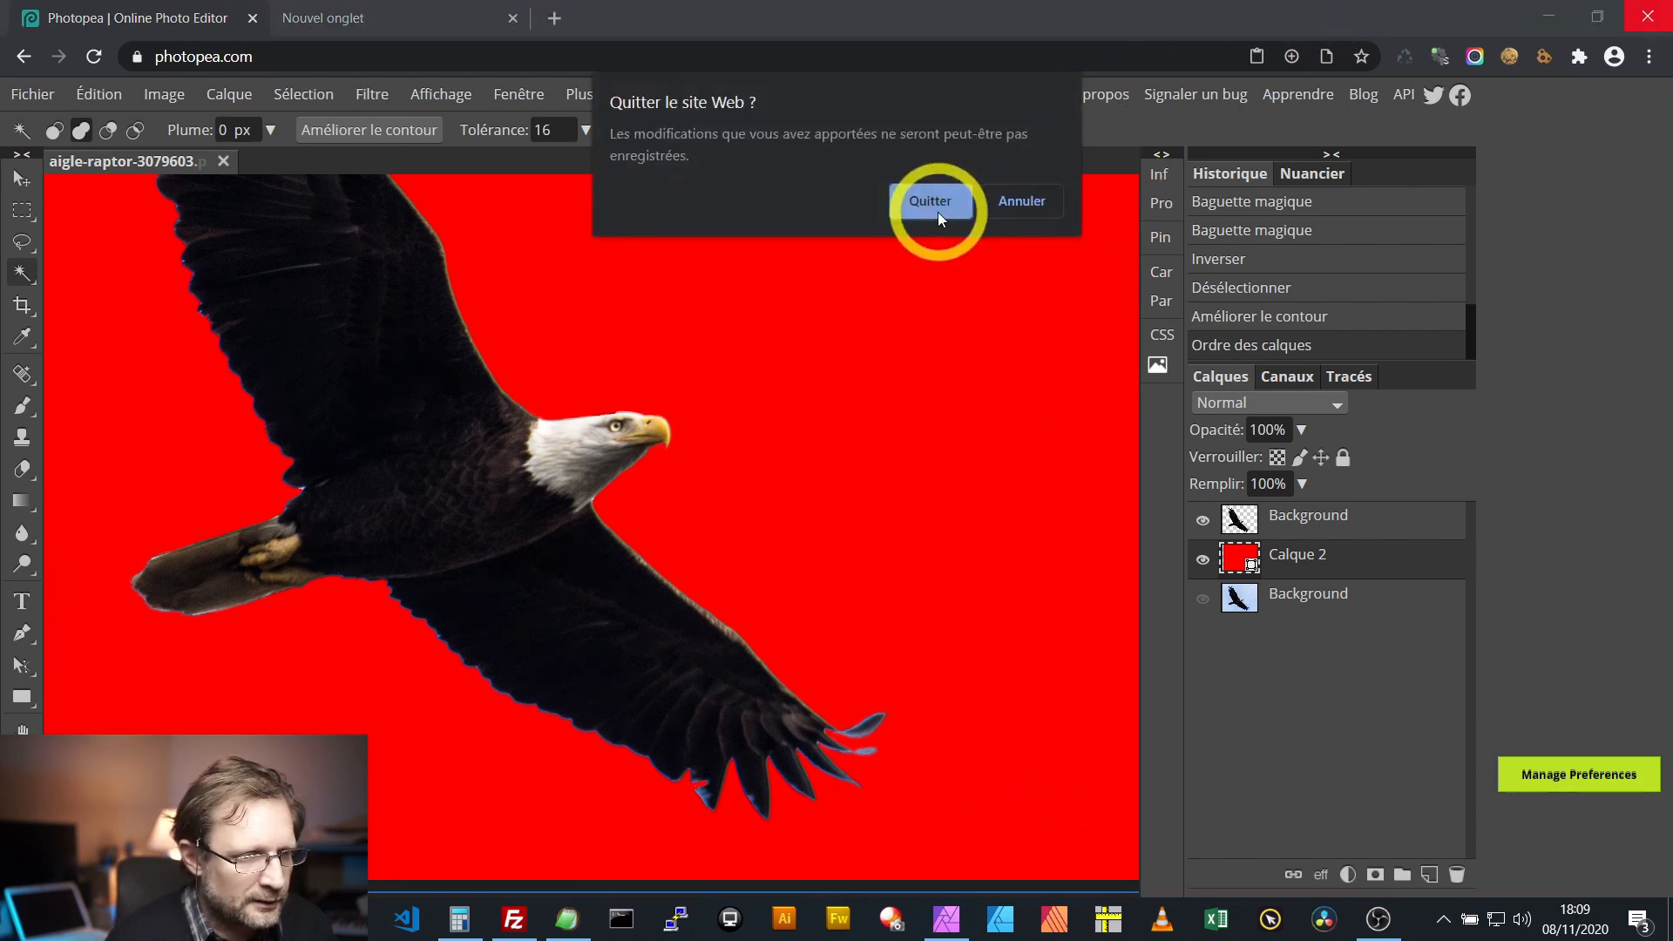
{"action": "left_click", "coordinate": [931, 205]}
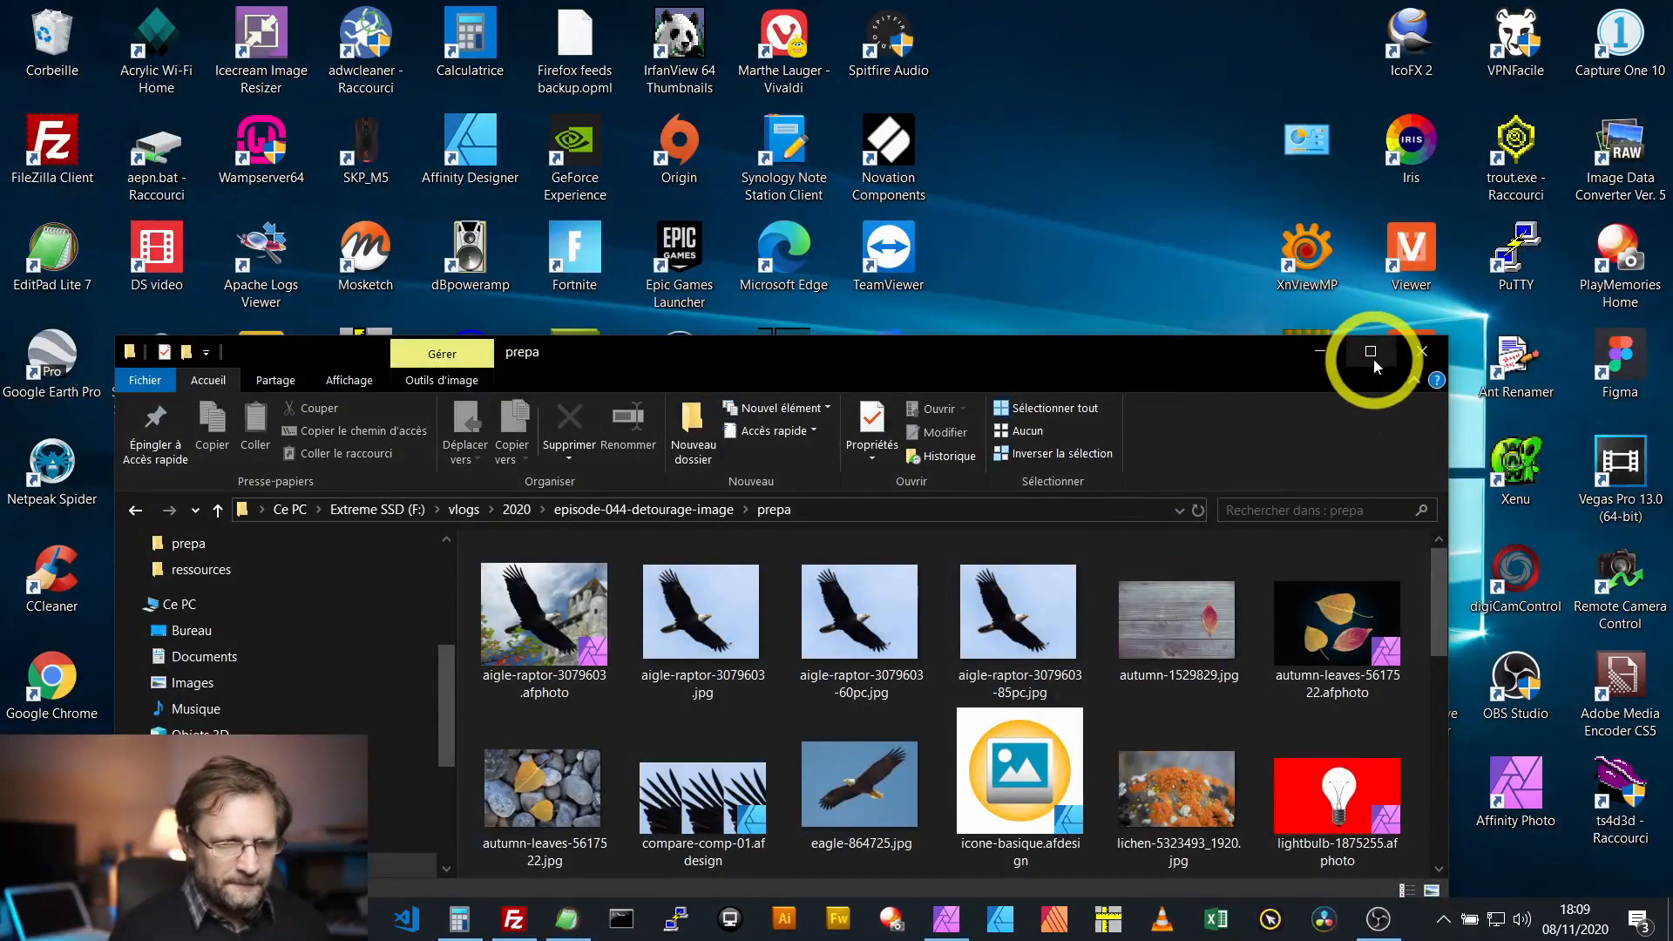
{"action": "left_click", "coordinate": [1373, 359]}
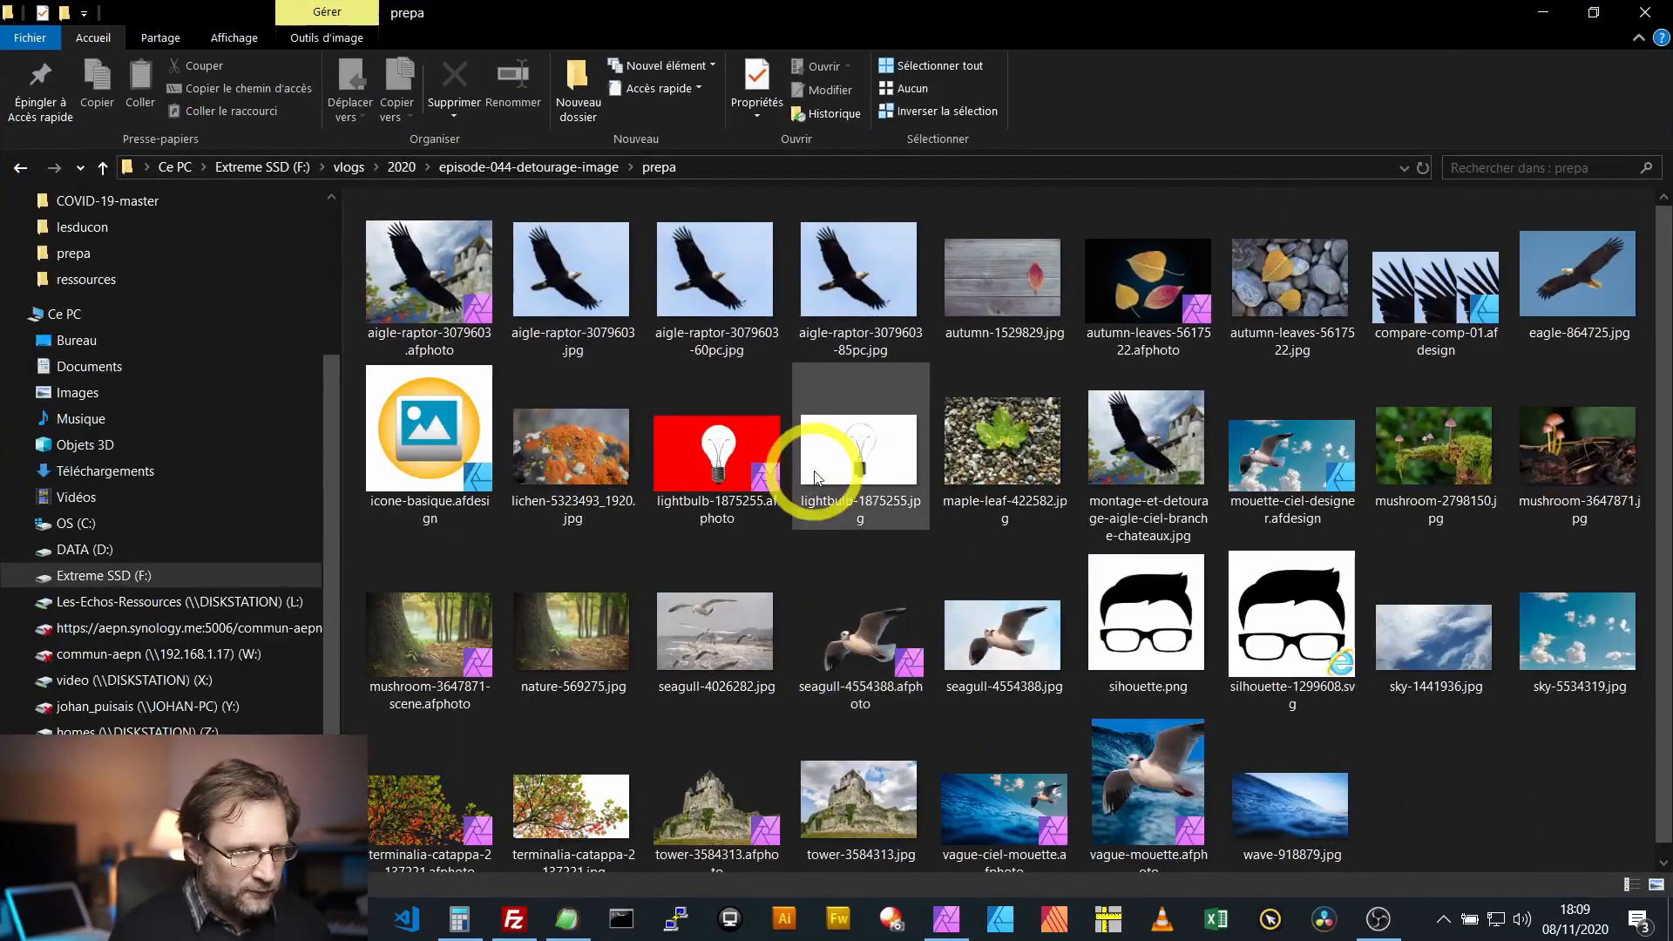
{"action": "right_click", "coordinate": [577, 261]}
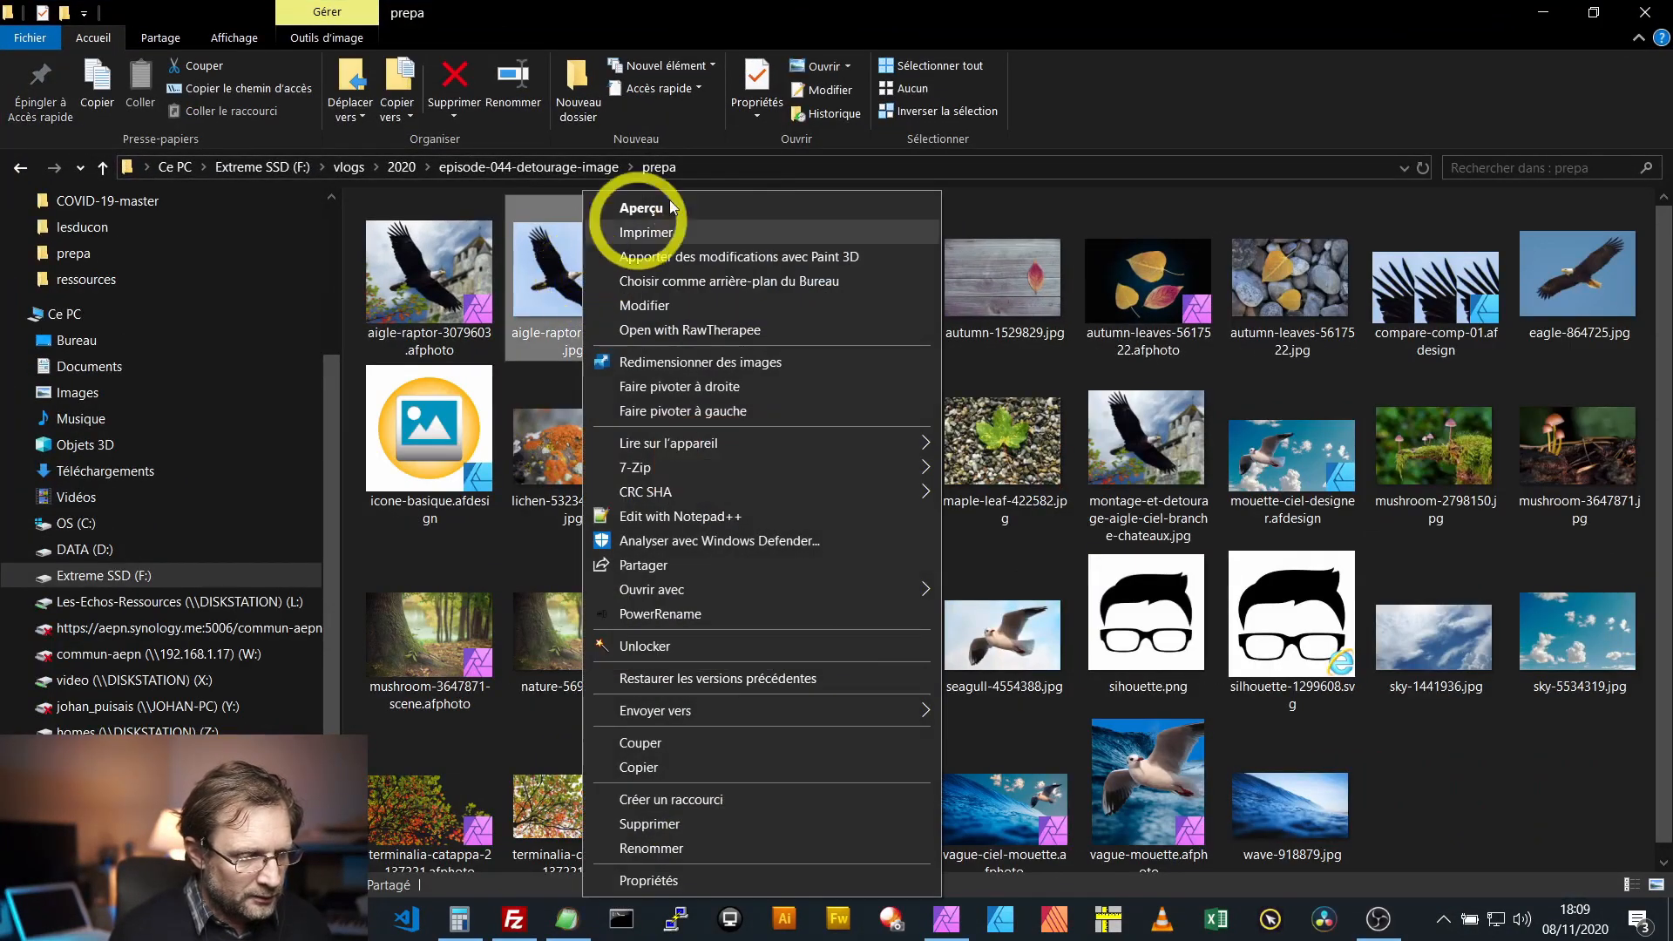
{"action": "mouse_move", "coordinate": [710, 589]}
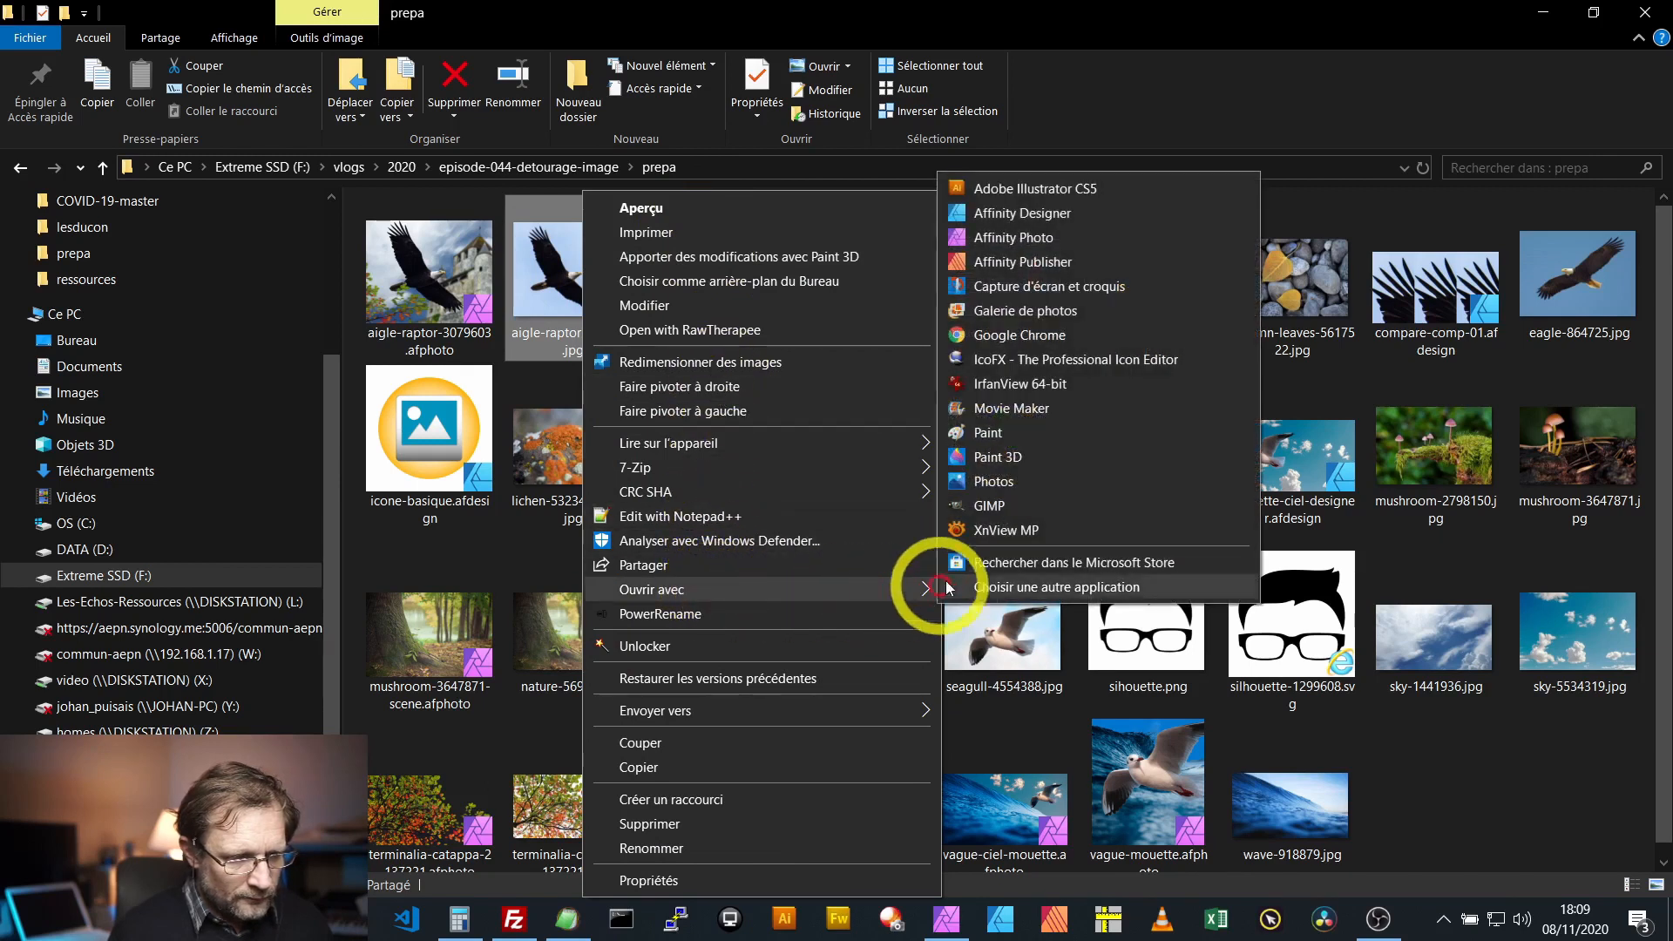
{"action": "left_click", "coordinate": [1006, 231]}
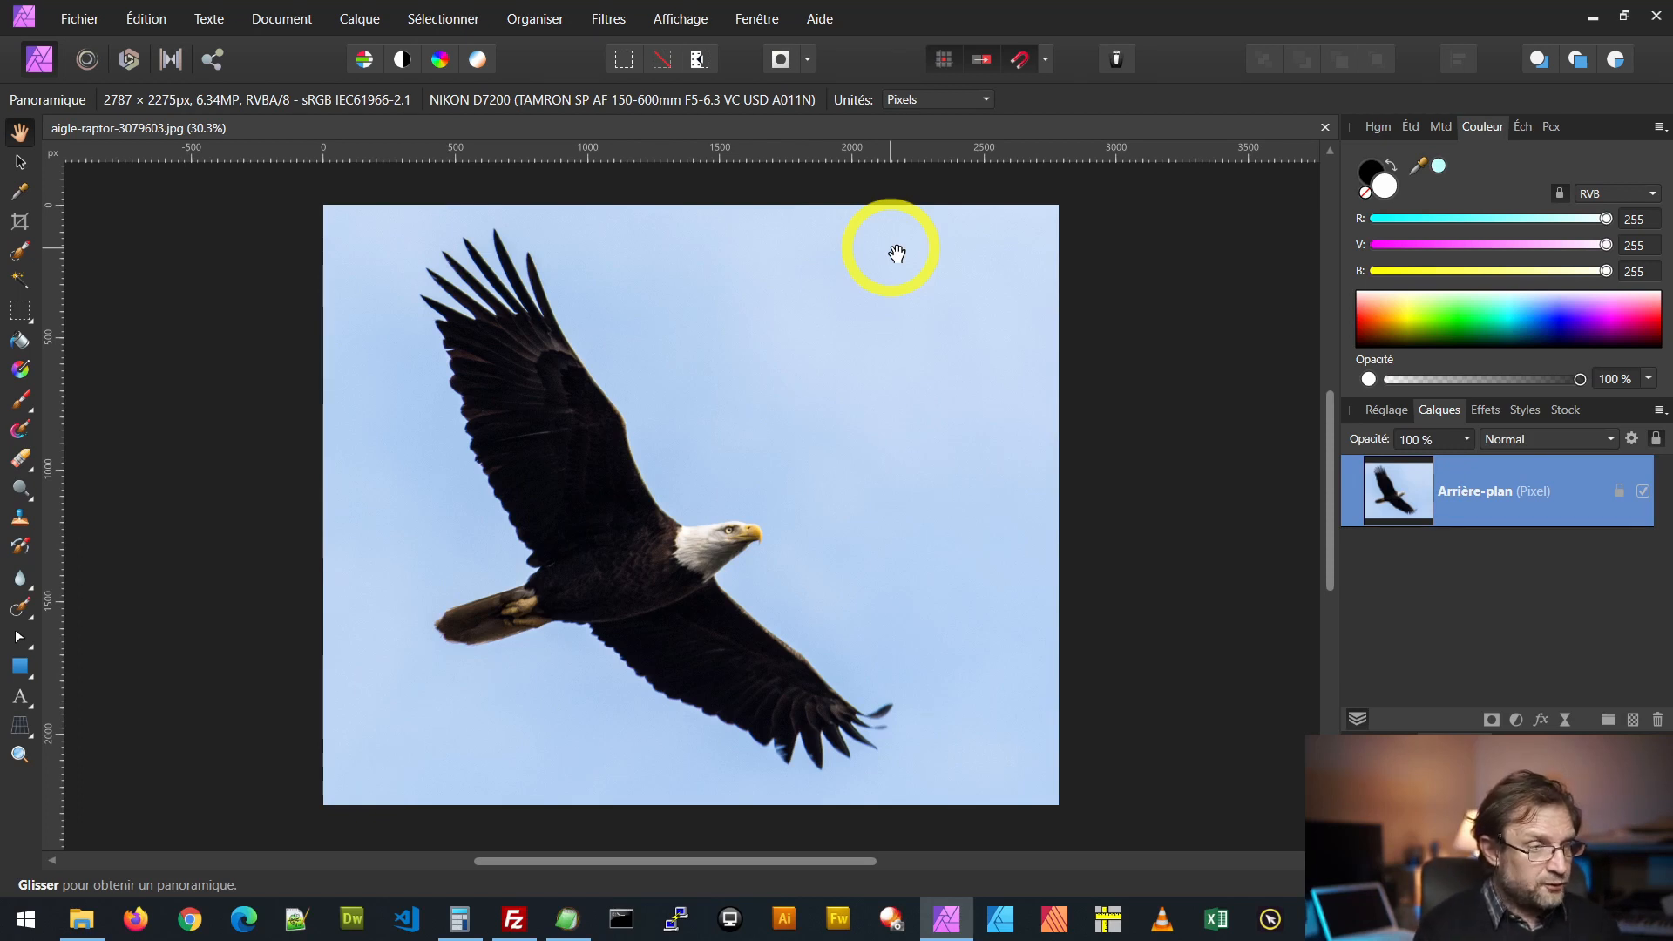
Step: Try selecting the sky with the Flood Select tool at 20% tolerance, subtract it again and clear the selection
{"action": "left_click", "coordinate": [26, 283]}
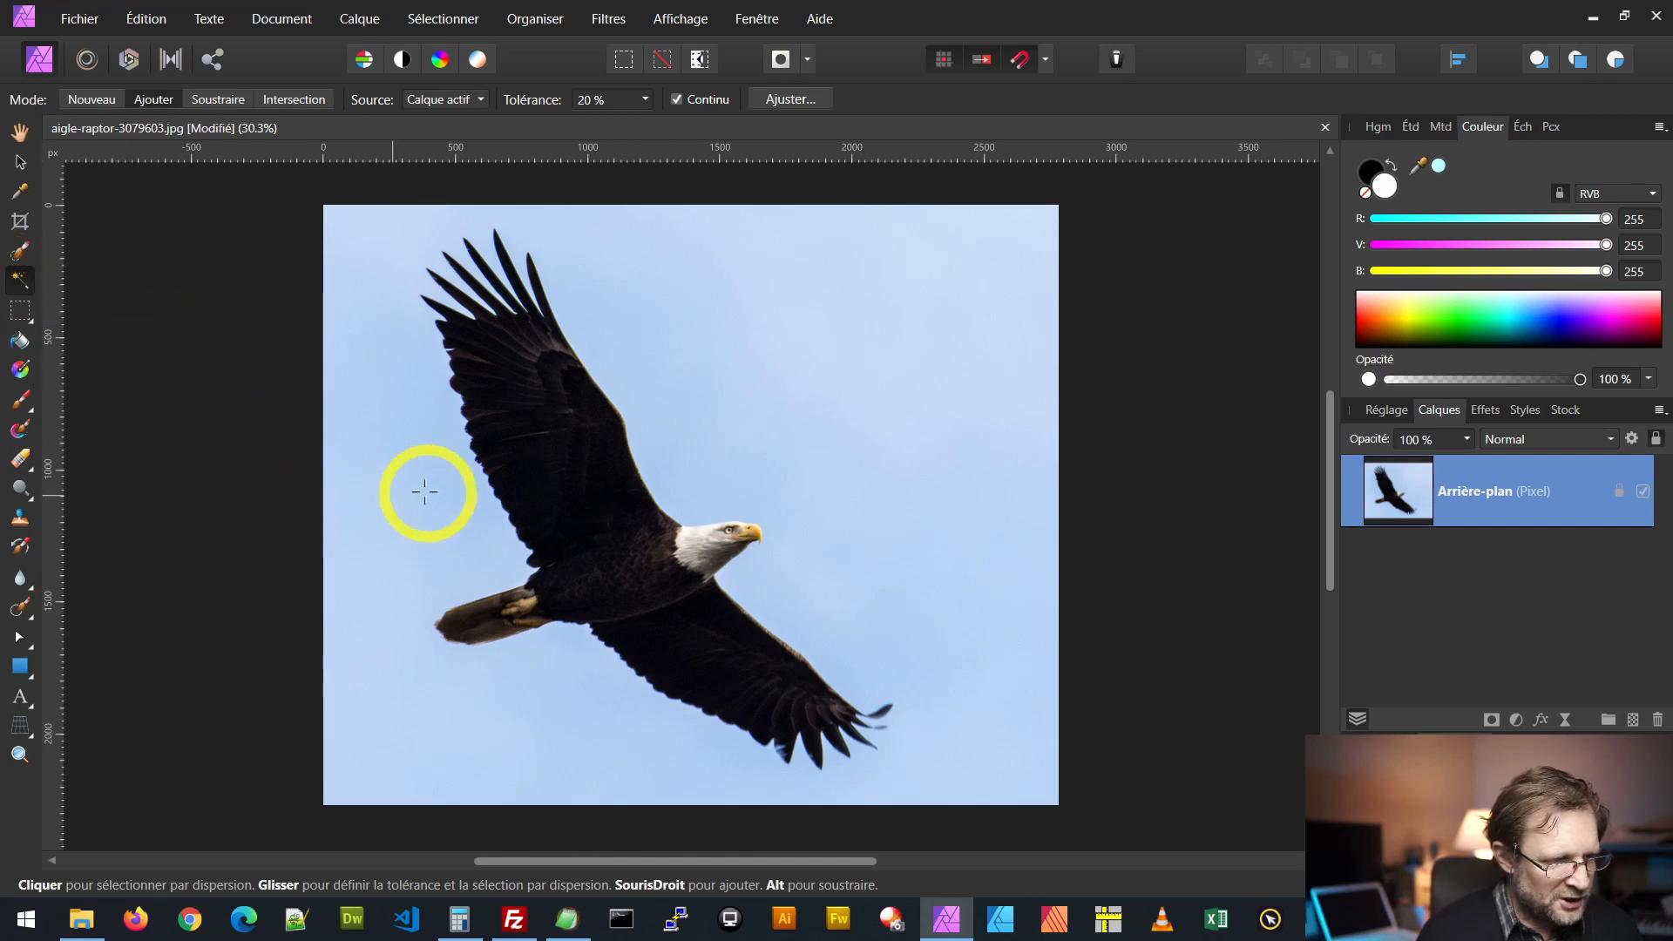
{"action": "left_click", "coordinate": [378, 657]}
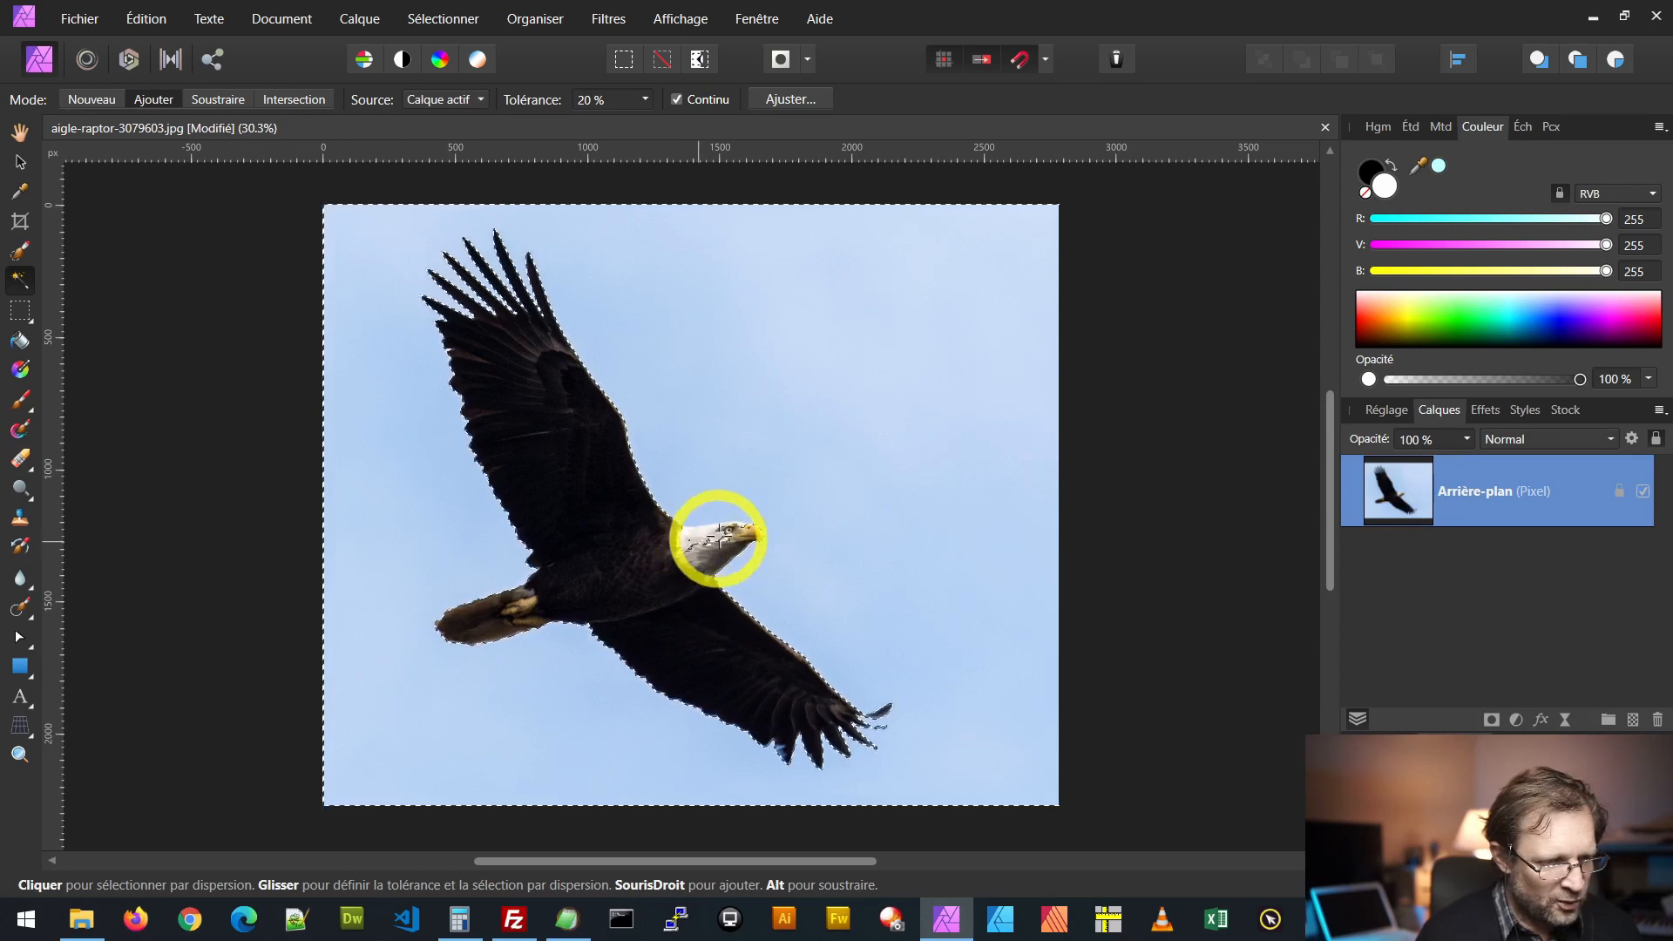
{"action": "left_click", "coordinate": [213, 101]}
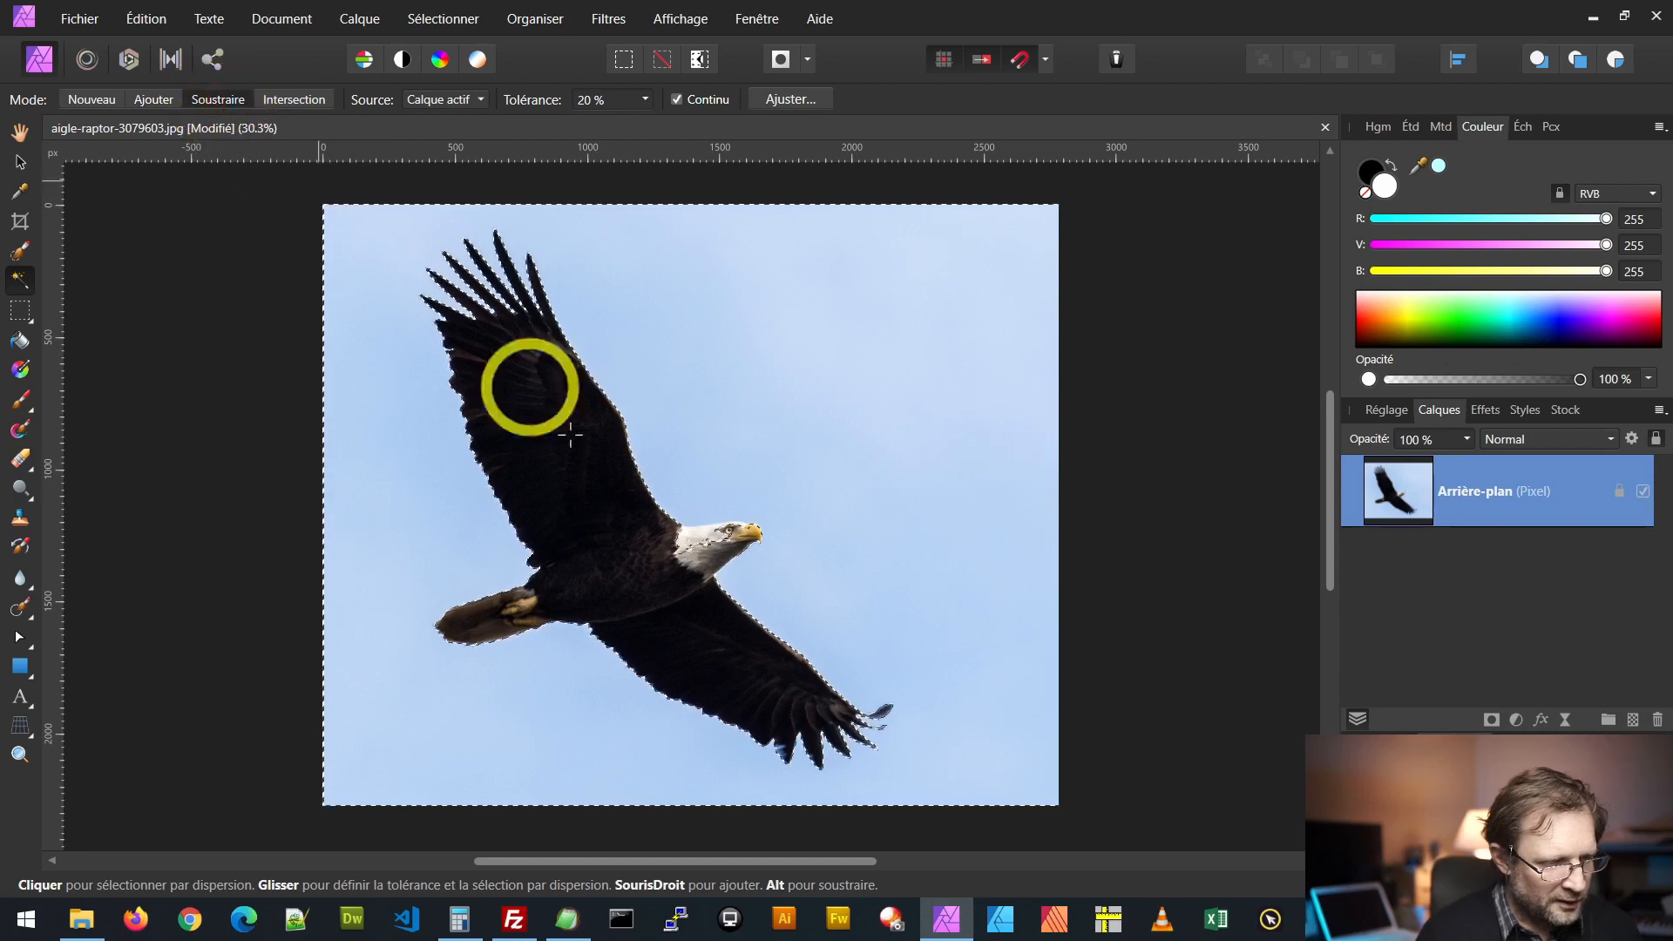
{"action": "left_click", "coordinate": [674, 664]}
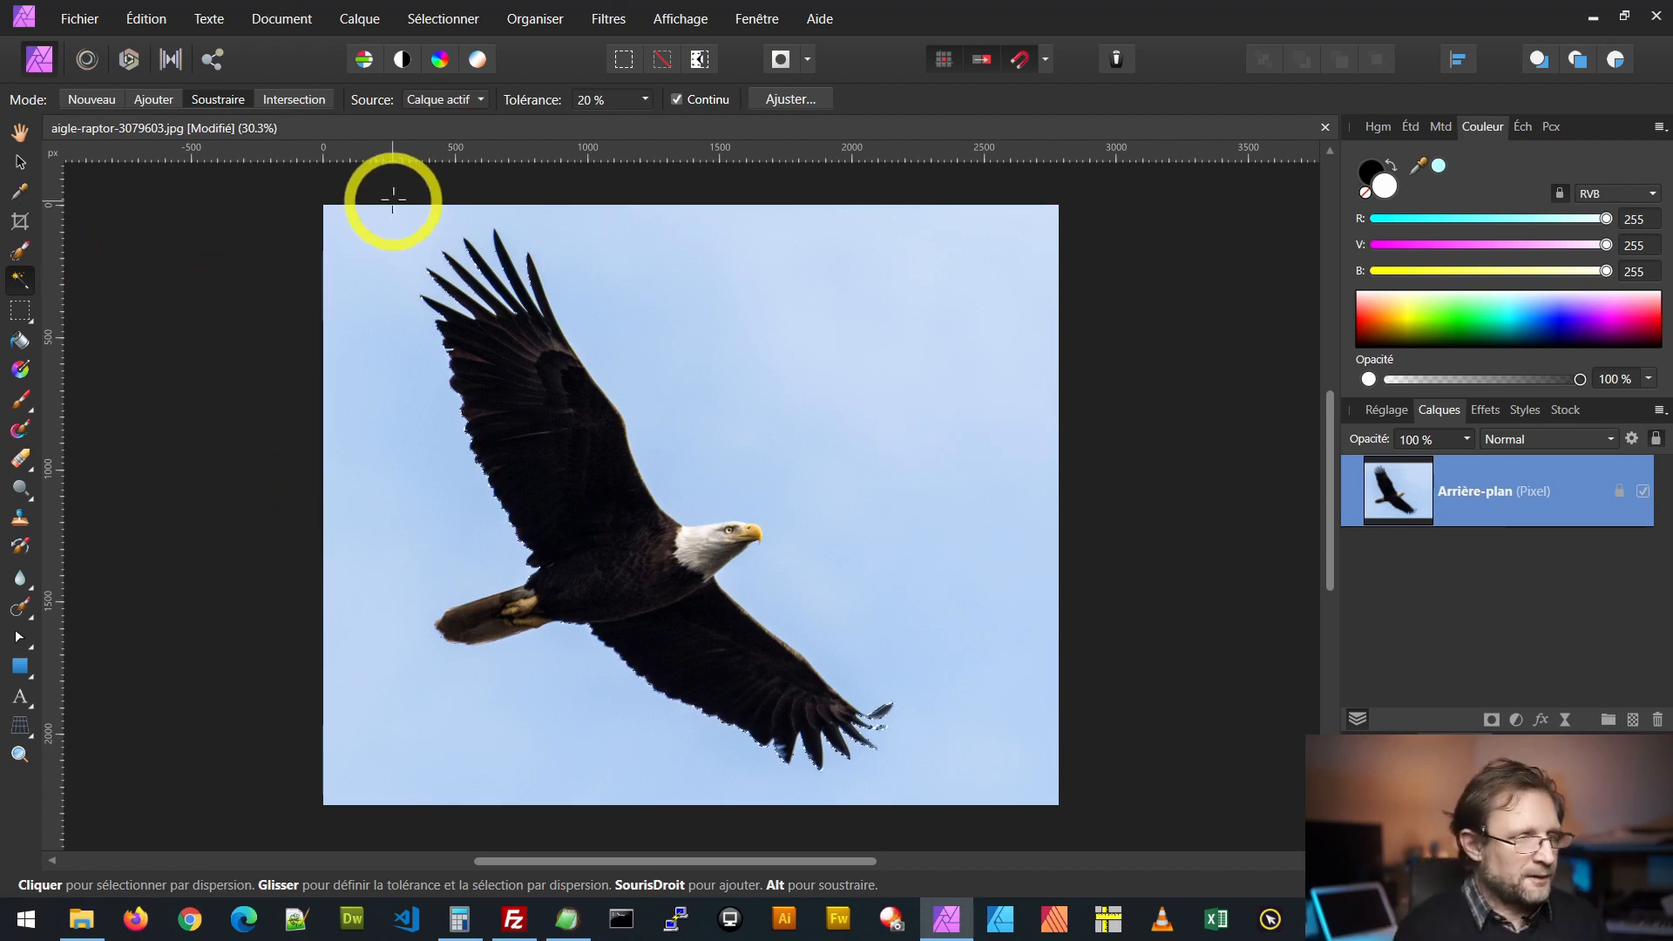
{"action": "left_click", "coordinate": [465, 23]}
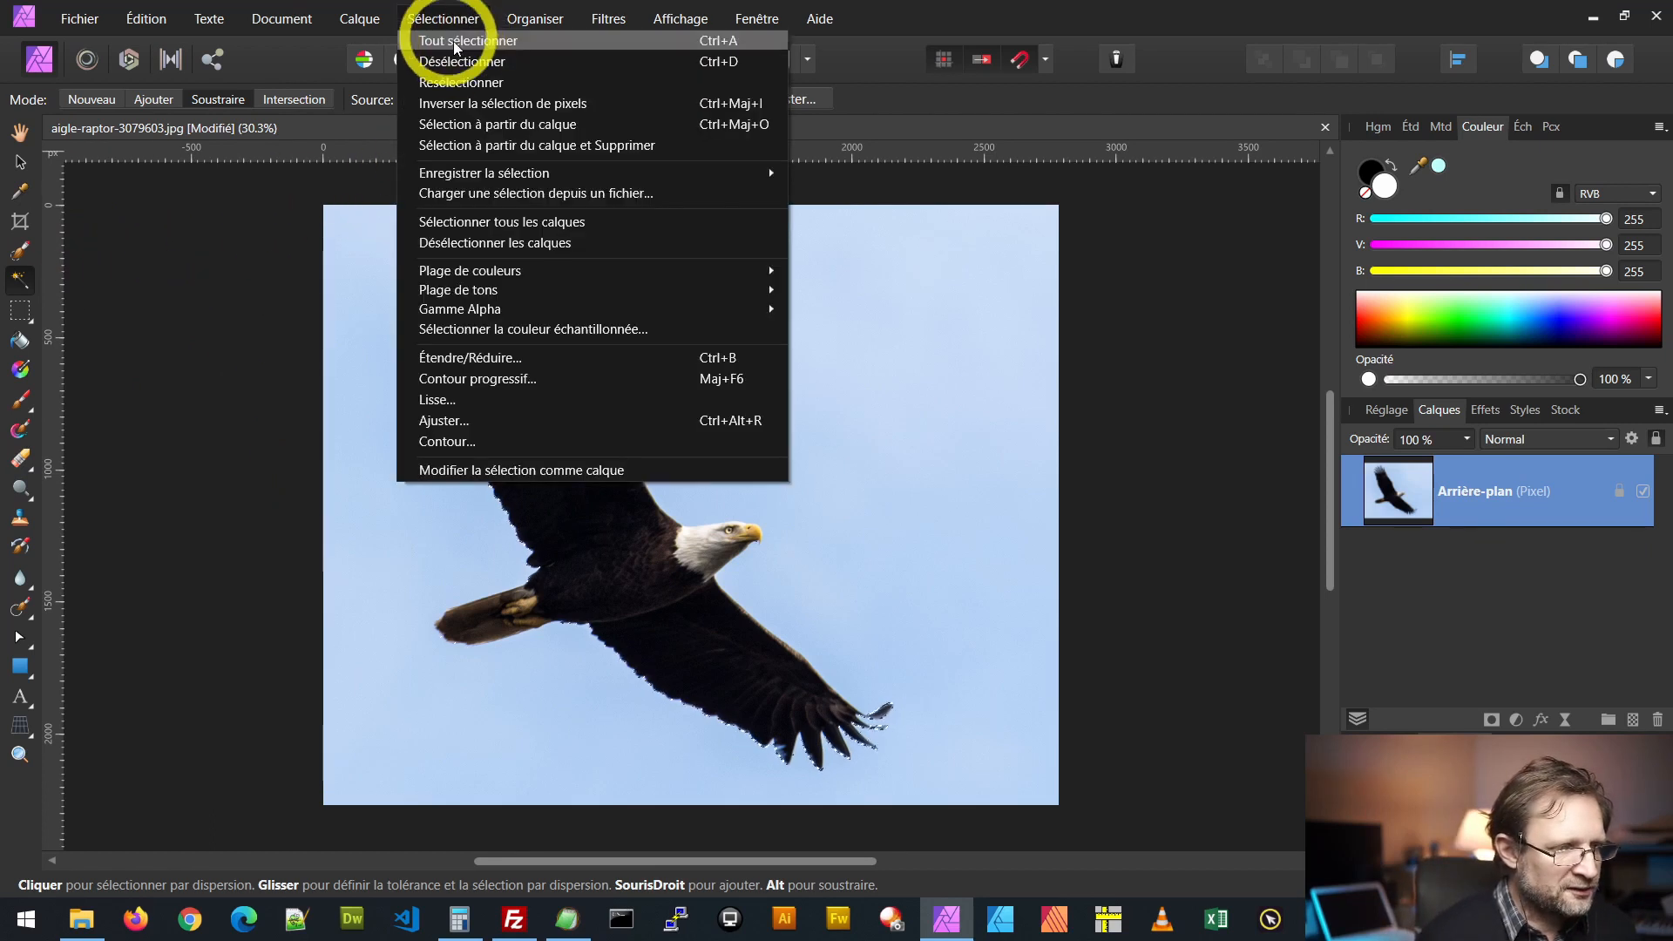
{"action": "left_click", "coordinate": [453, 61]}
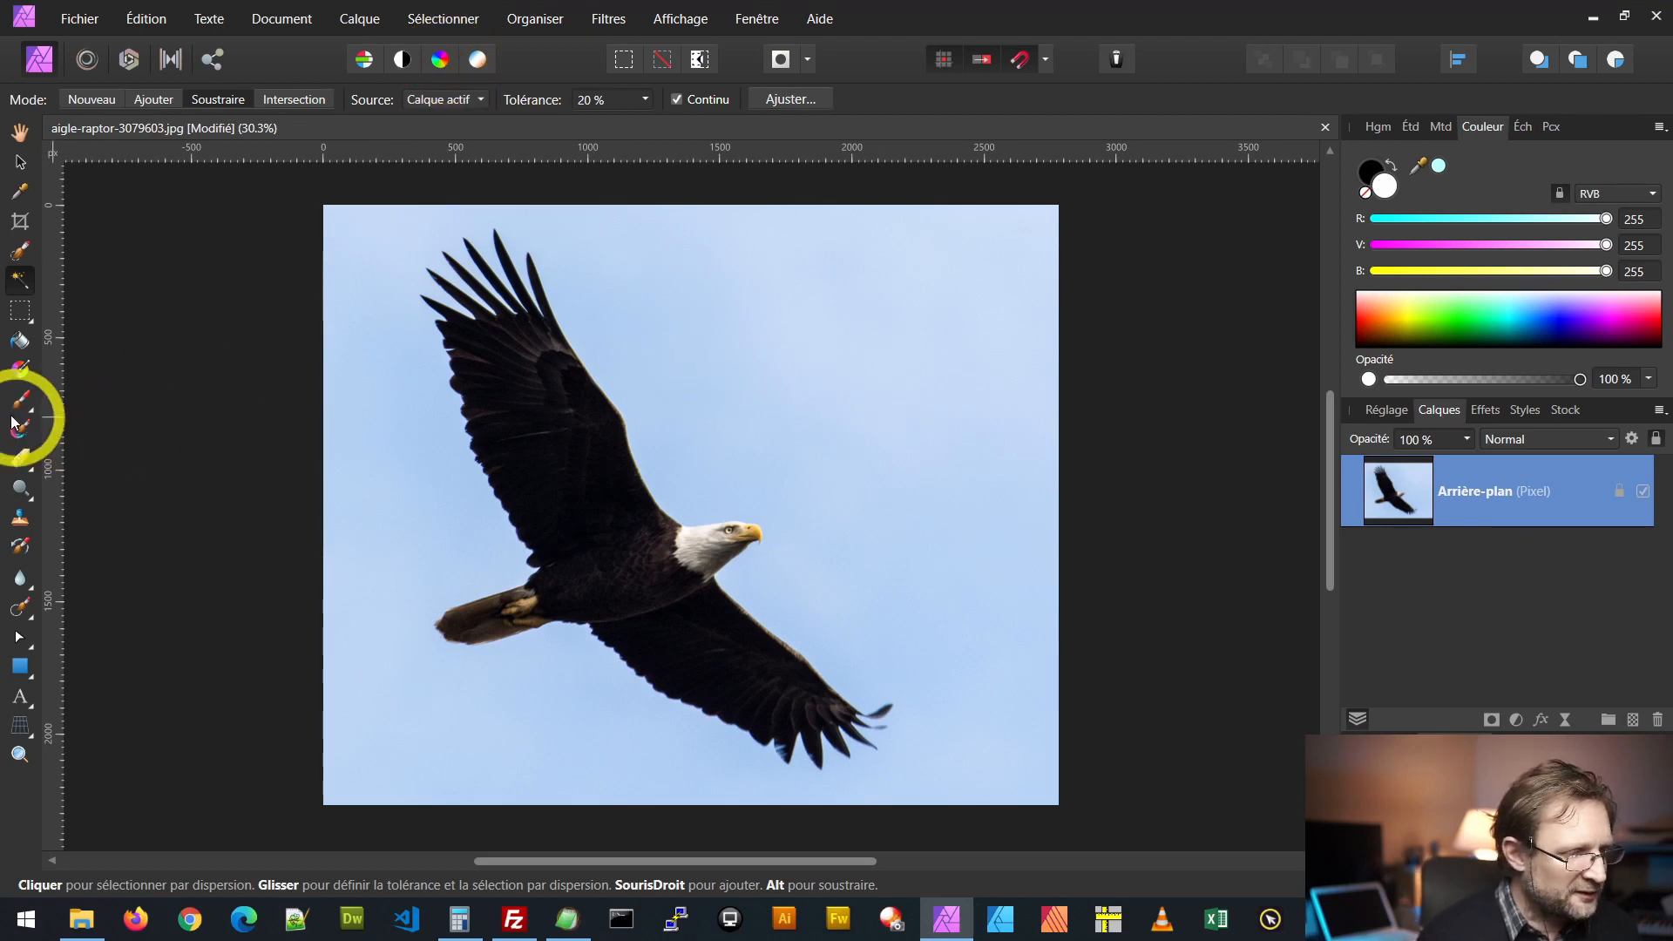
Step: Select the whole sky around the eagle with the Selection Brush at 388.1 px width, keeping edge snapping enabled
{"action": "left_click", "coordinate": [19, 252]}
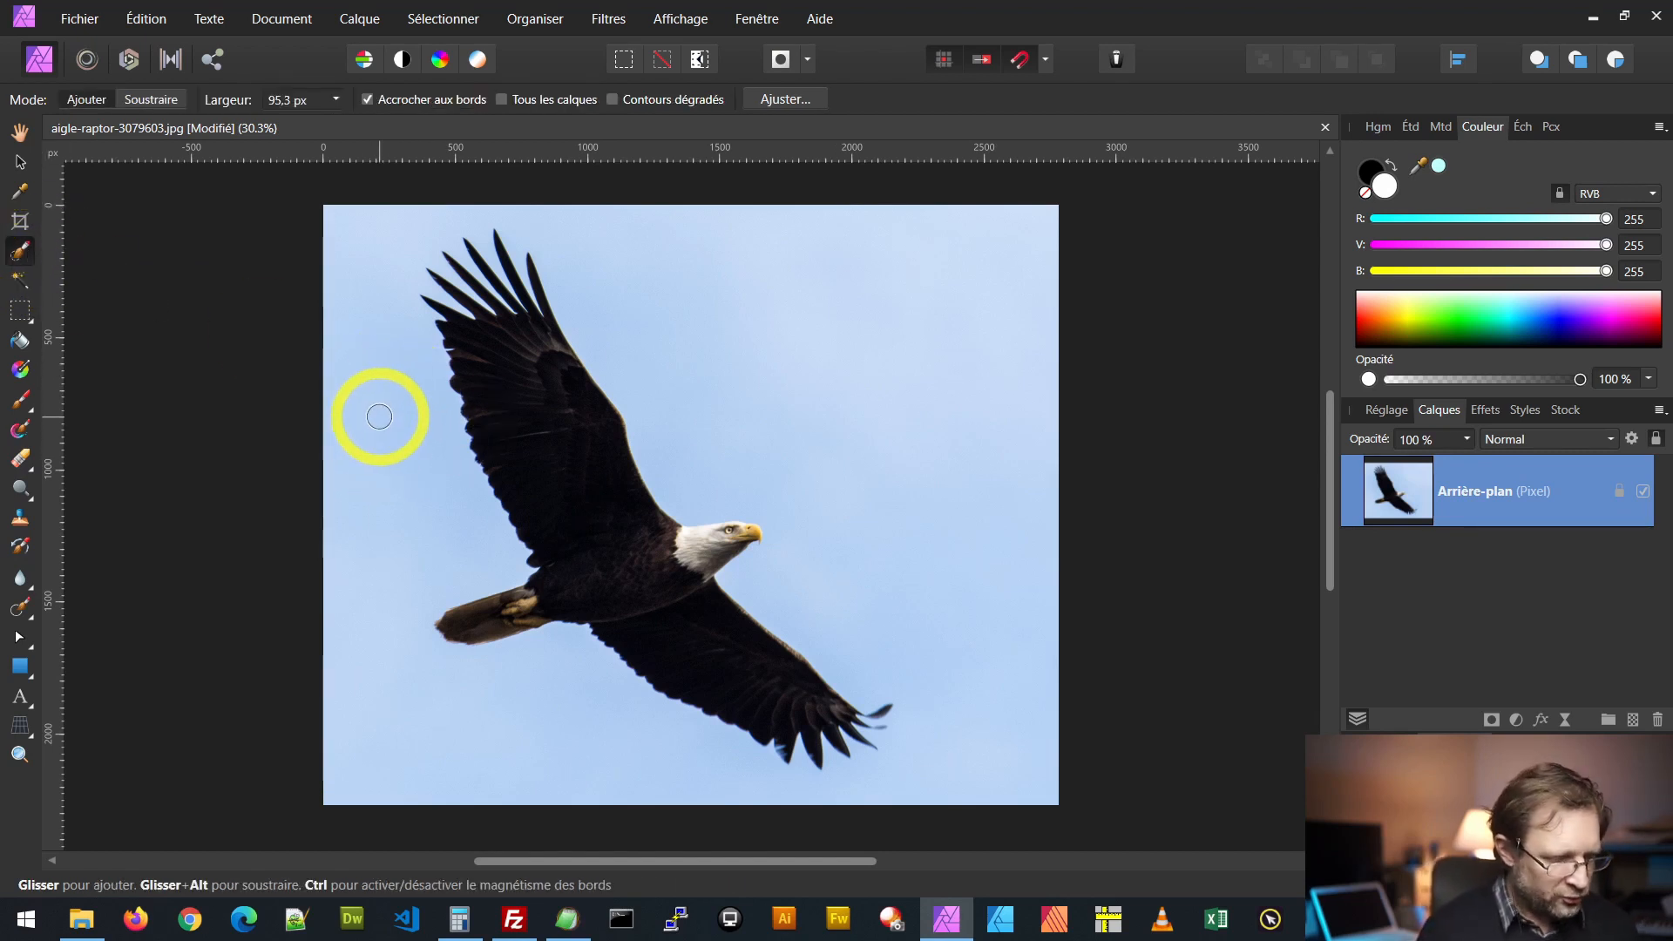
{"action": "key", "text": "ctrl+alt"}
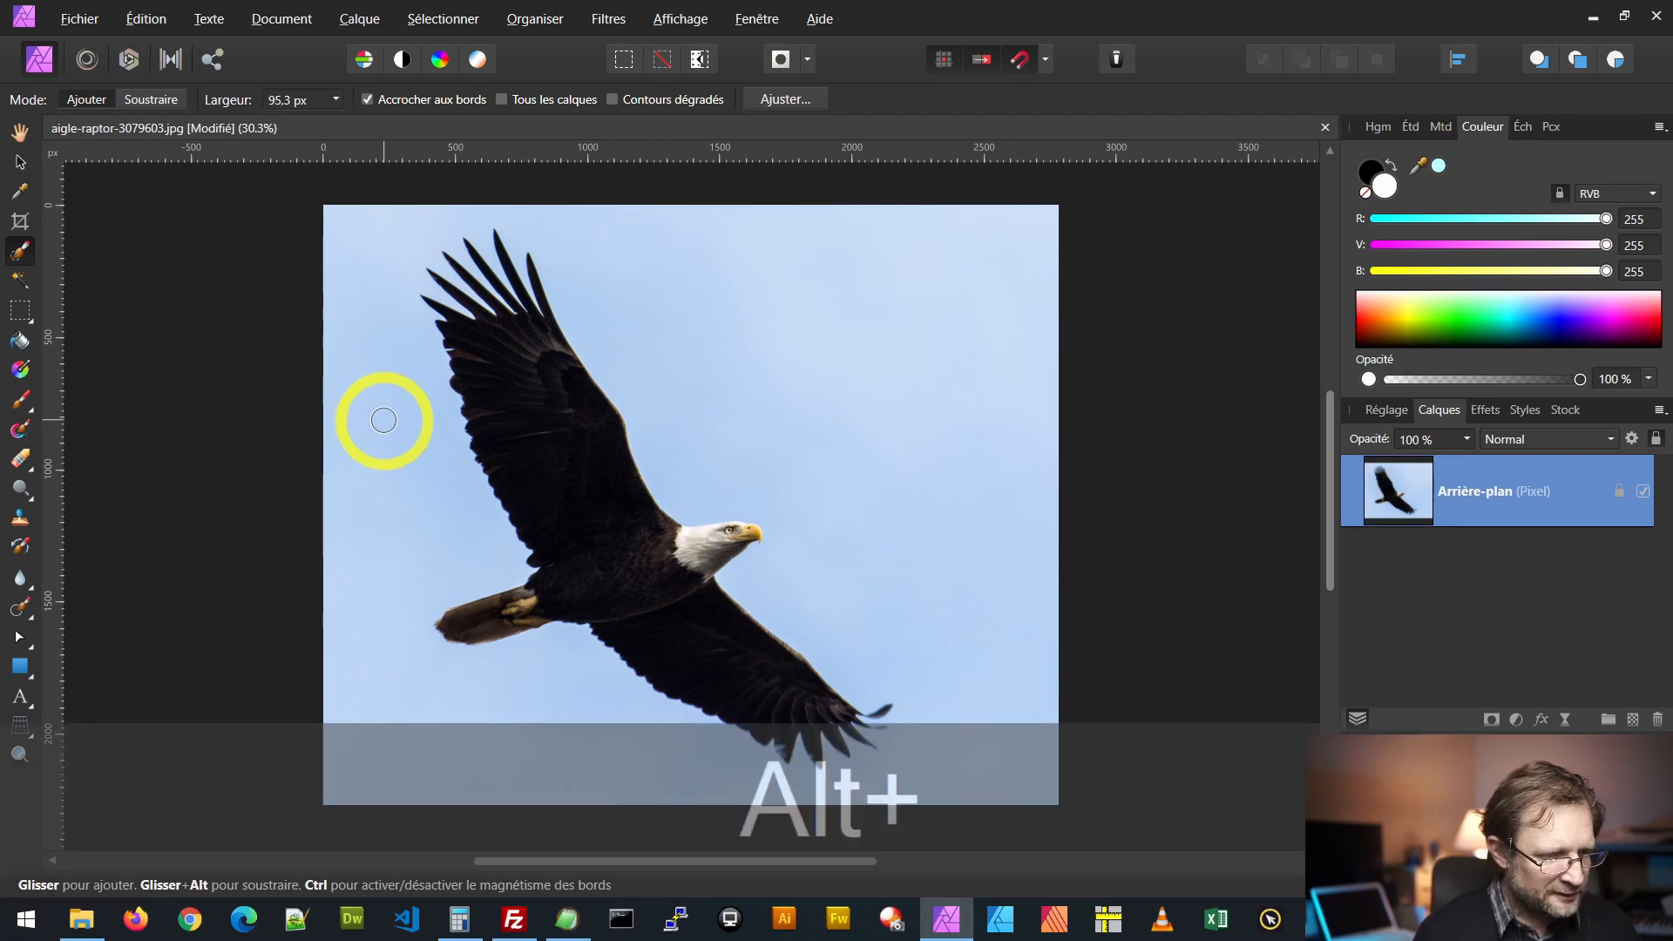
{"action": "mouse_move", "coordinate": [386, 421]}
{"action": "left_mouse_down"}
{"action": "mouse_move", "coordinate": [515, 434]}
{"action": "mouse_move", "coordinate": [362, 433]}
{"action": "mouse_move", "coordinate": [624, 426]}
{"action": "mouse_move", "coordinate": [372, 433]}
{"action": "left_mouse_up"}
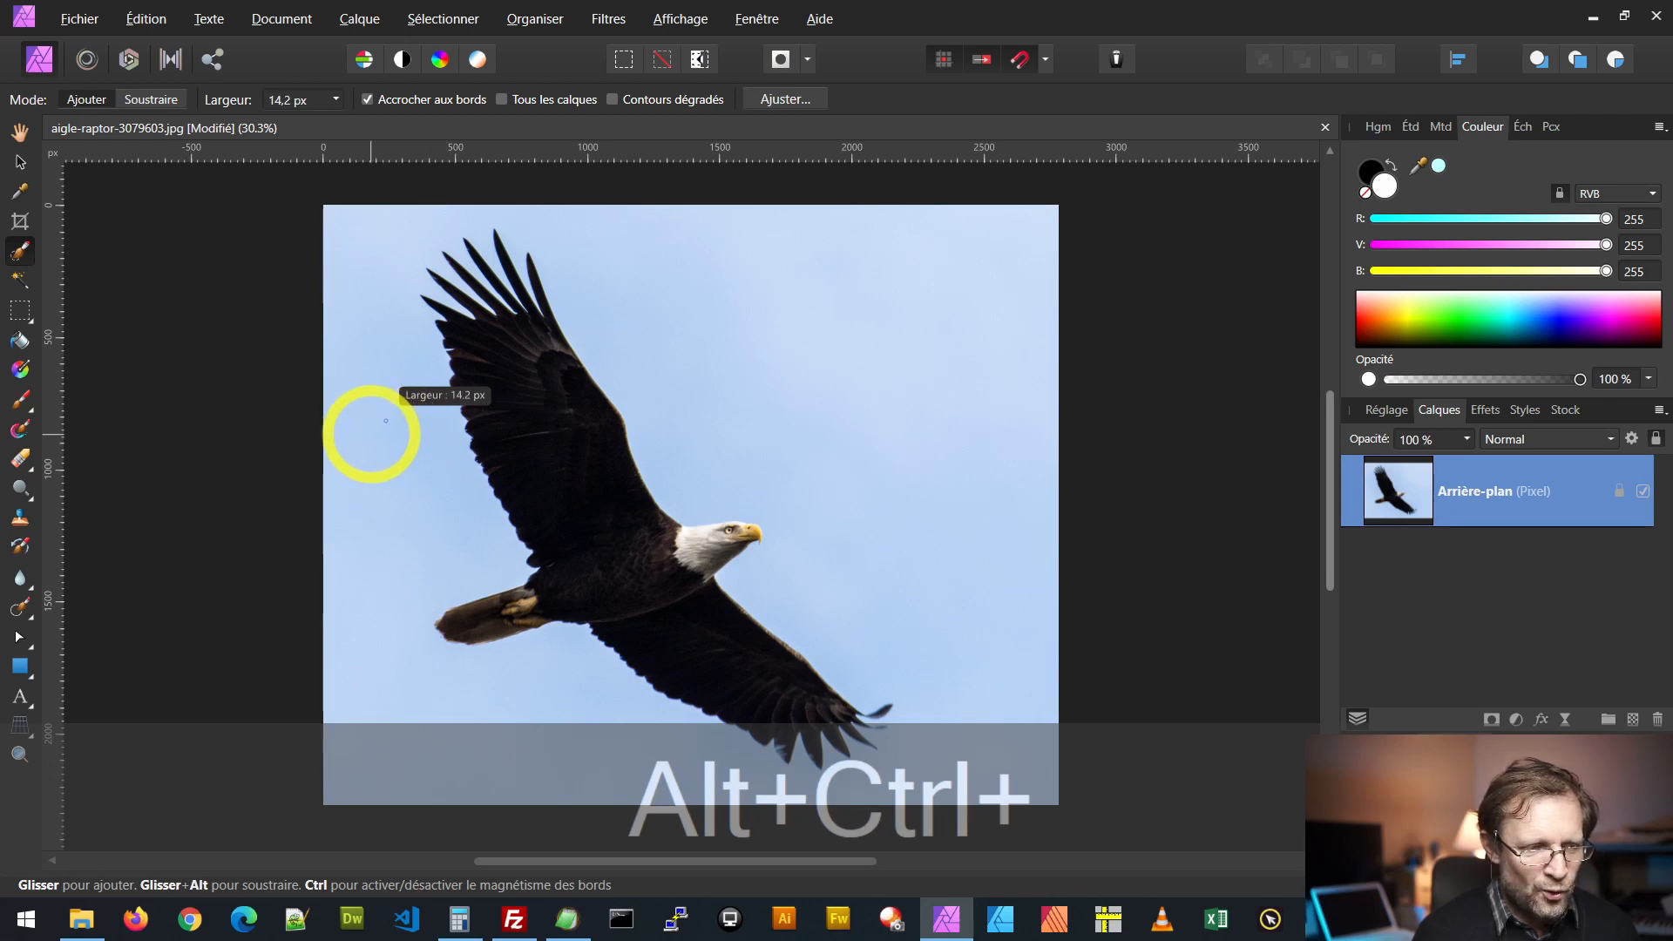
{"action": "left_click_drag", "start_coordinate": [372, 433], "coordinate": [456, 424]}
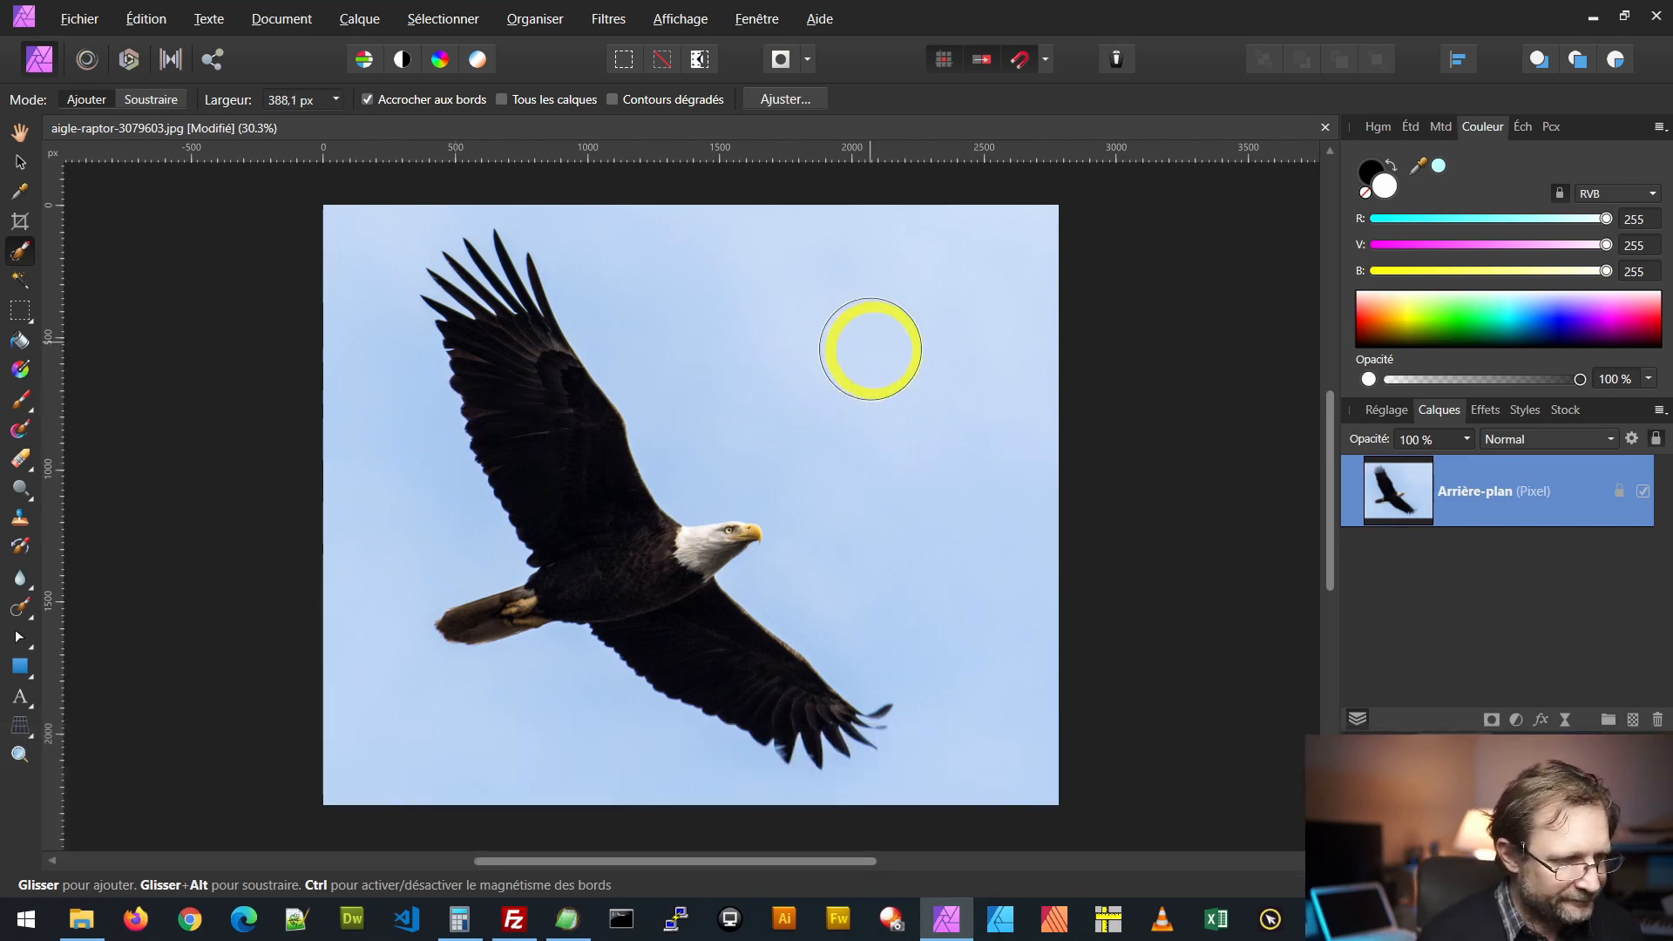
{"action": "left_click_drag", "start_coordinate": [956, 280], "coordinate": [975, 284]}
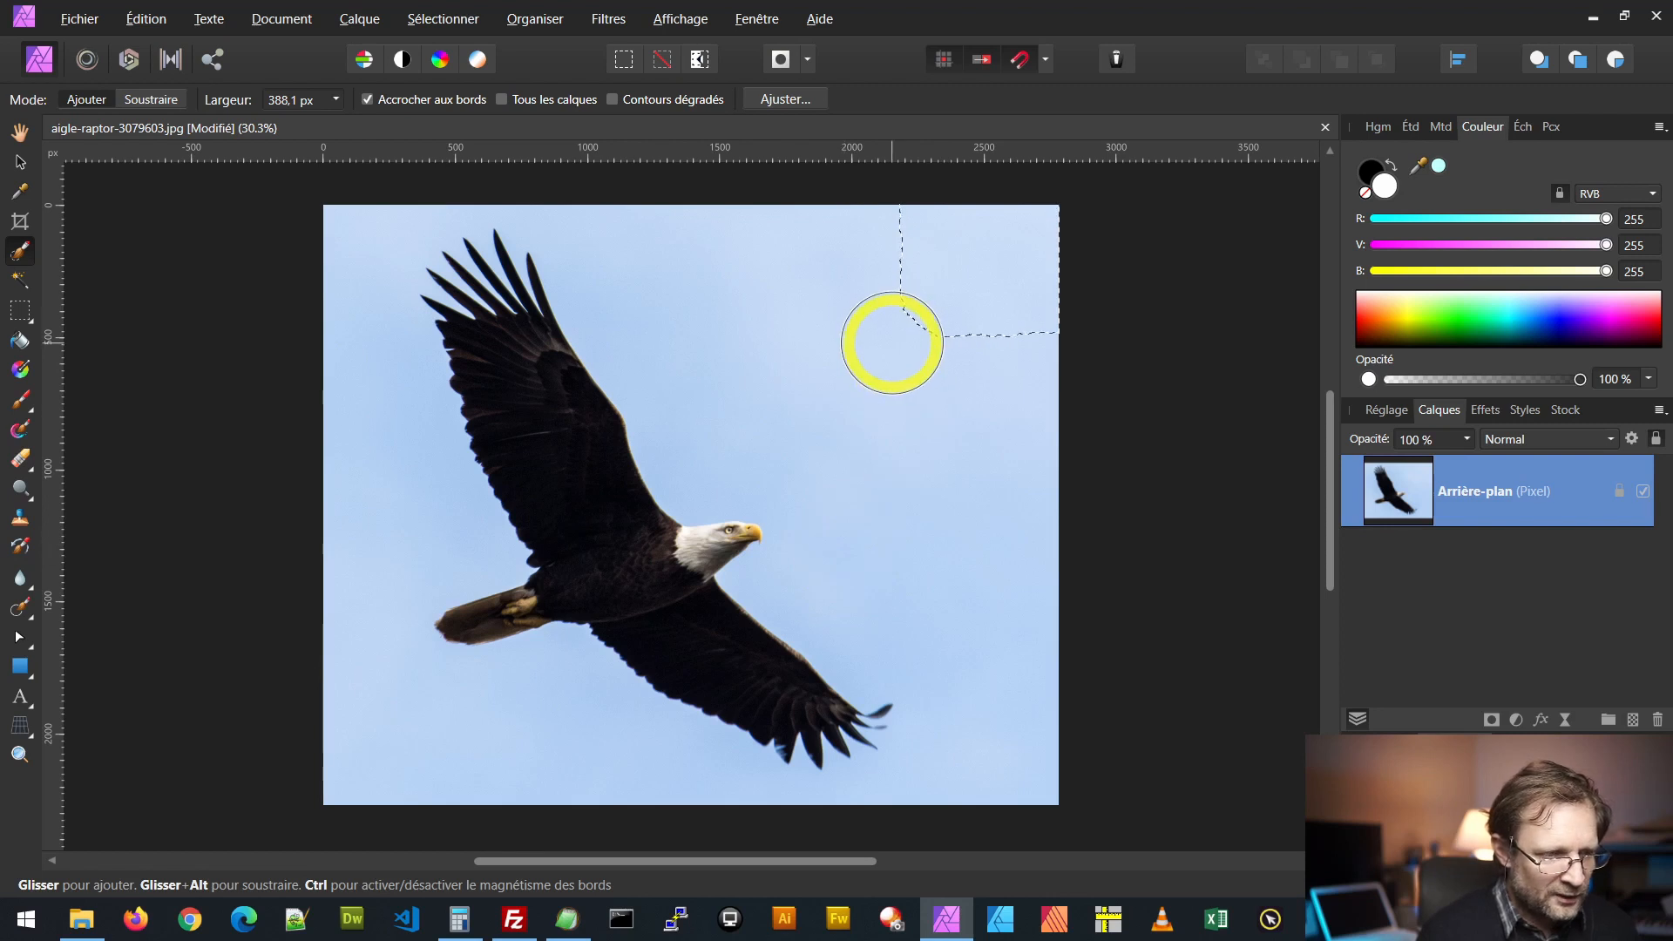
{"action": "left_click", "coordinate": [144, 100]}
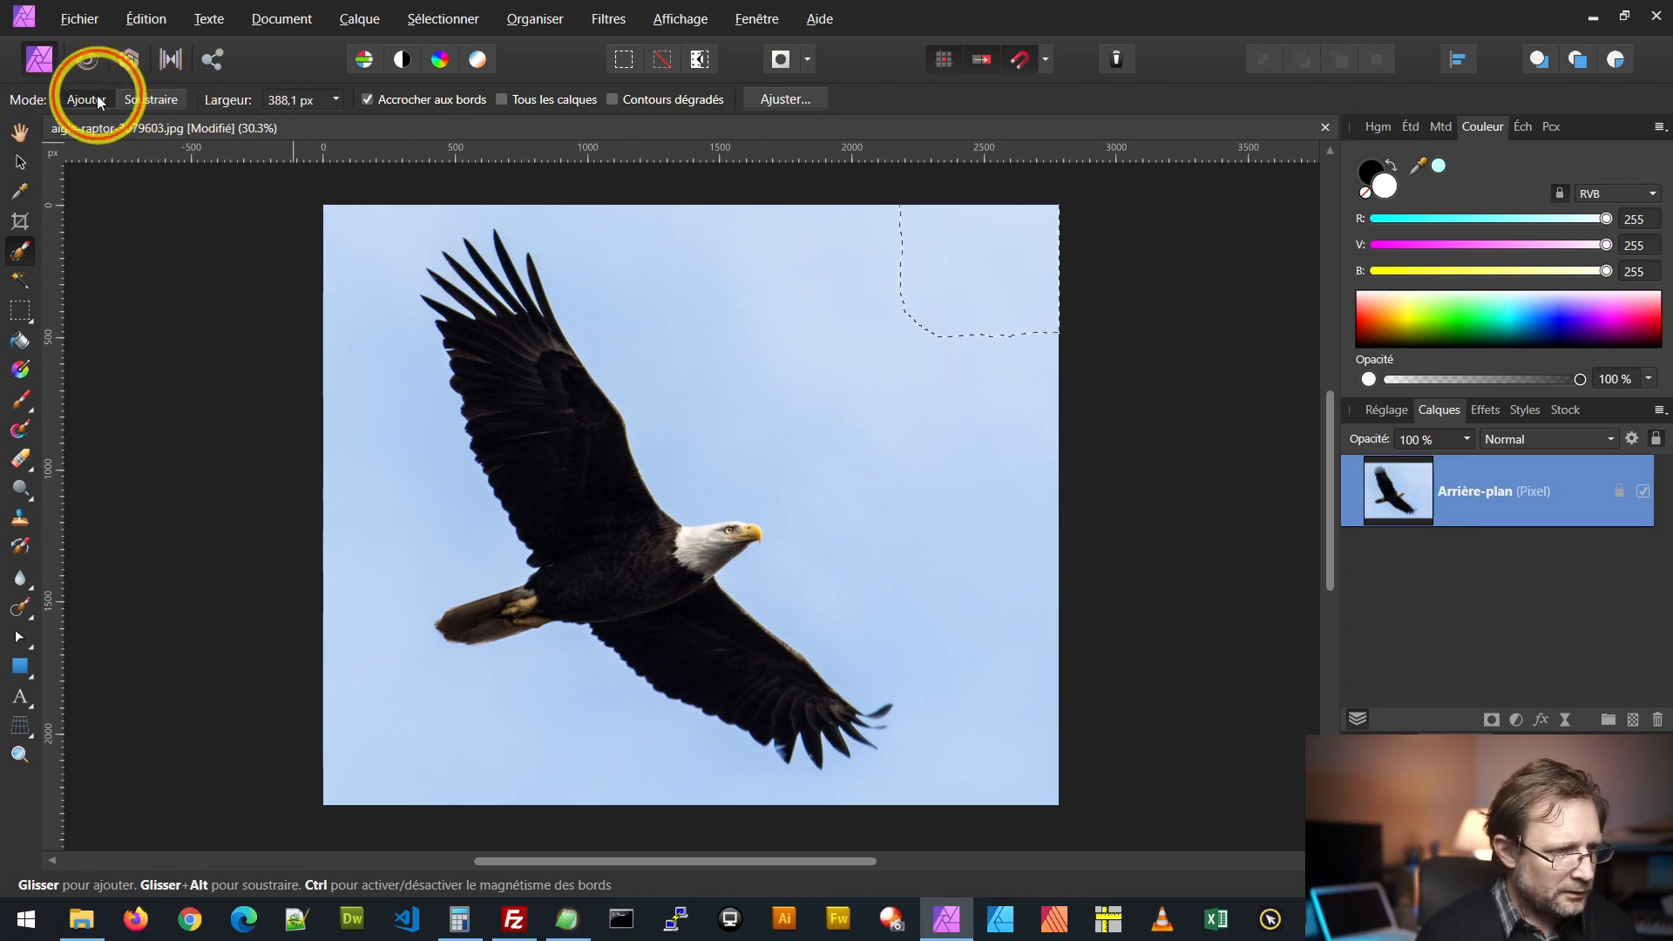
{"action": "mouse_move", "coordinate": [904, 340]}
{"action": "left_mouse_down"}
{"action": "mouse_move", "coordinate": [910, 449]}
{"action": "mouse_move", "coordinate": [940, 480]}
{"action": "mouse_move", "coordinate": [882, 411]}
{"action": "mouse_move", "coordinate": [1000, 463]}
{"action": "mouse_move", "coordinate": [1034, 422]}
{"action": "mouse_move", "coordinate": [1010, 814]}
{"action": "mouse_move", "coordinate": [921, 820]}
{"action": "mouse_move", "coordinate": [959, 787]}
{"action": "mouse_move", "coordinate": [977, 686]}
{"action": "mouse_move", "coordinate": [948, 581]}
{"action": "mouse_move", "coordinate": [865, 496]}
{"action": "mouse_move", "coordinate": [765, 281]}
{"action": "mouse_move", "coordinate": [586, 195]}
{"action": "mouse_move", "coordinate": [416, 187]}
{"action": "mouse_move", "coordinate": [358, 208]}
{"action": "mouse_move", "coordinate": [334, 257]}
{"action": "mouse_move", "coordinate": [333, 357]}
{"action": "mouse_move", "coordinate": [384, 461]}
{"action": "mouse_move", "coordinate": [329, 606]}
{"action": "mouse_move", "coordinate": [432, 755]}
{"action": "mouse_move", "coordinate": [578, 806]}
{"action": "mouse_move", "coordinate": [778, 840]}
{"action": "mouse_move", "coordinate": [1037, 819]}
{"action": "left_mouse_up"}
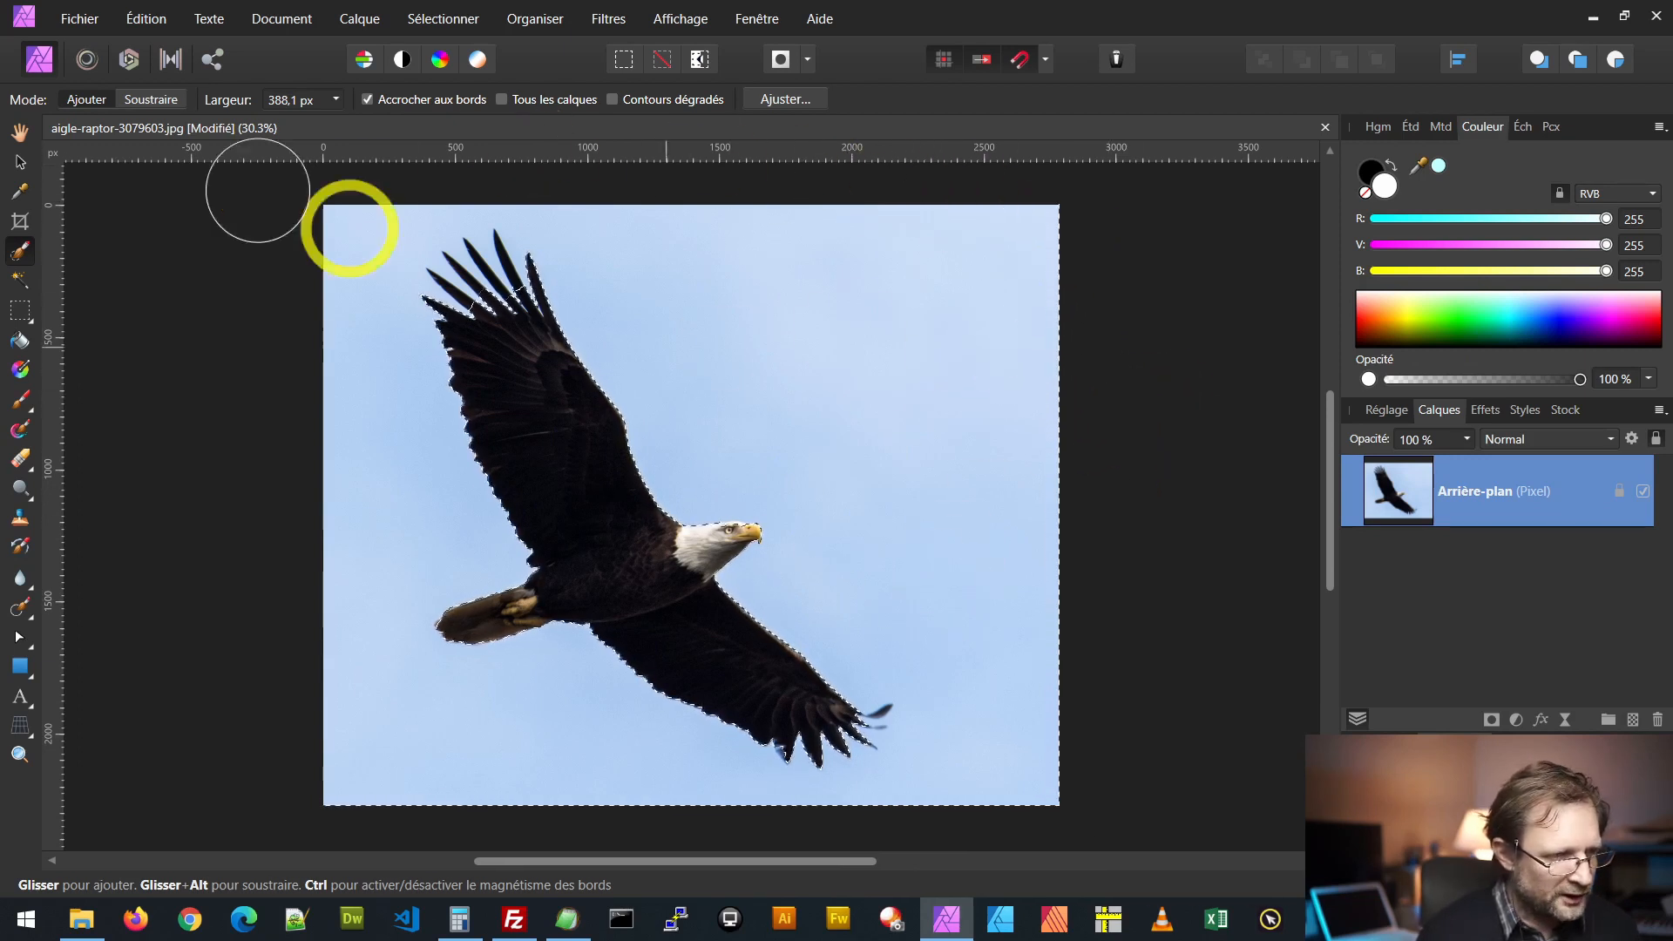
Step: Subtract the feather tips of the upper wing from the sky selection using a 31.8 px brush
{"action": "left_click", "coordinate": [135, 102]}
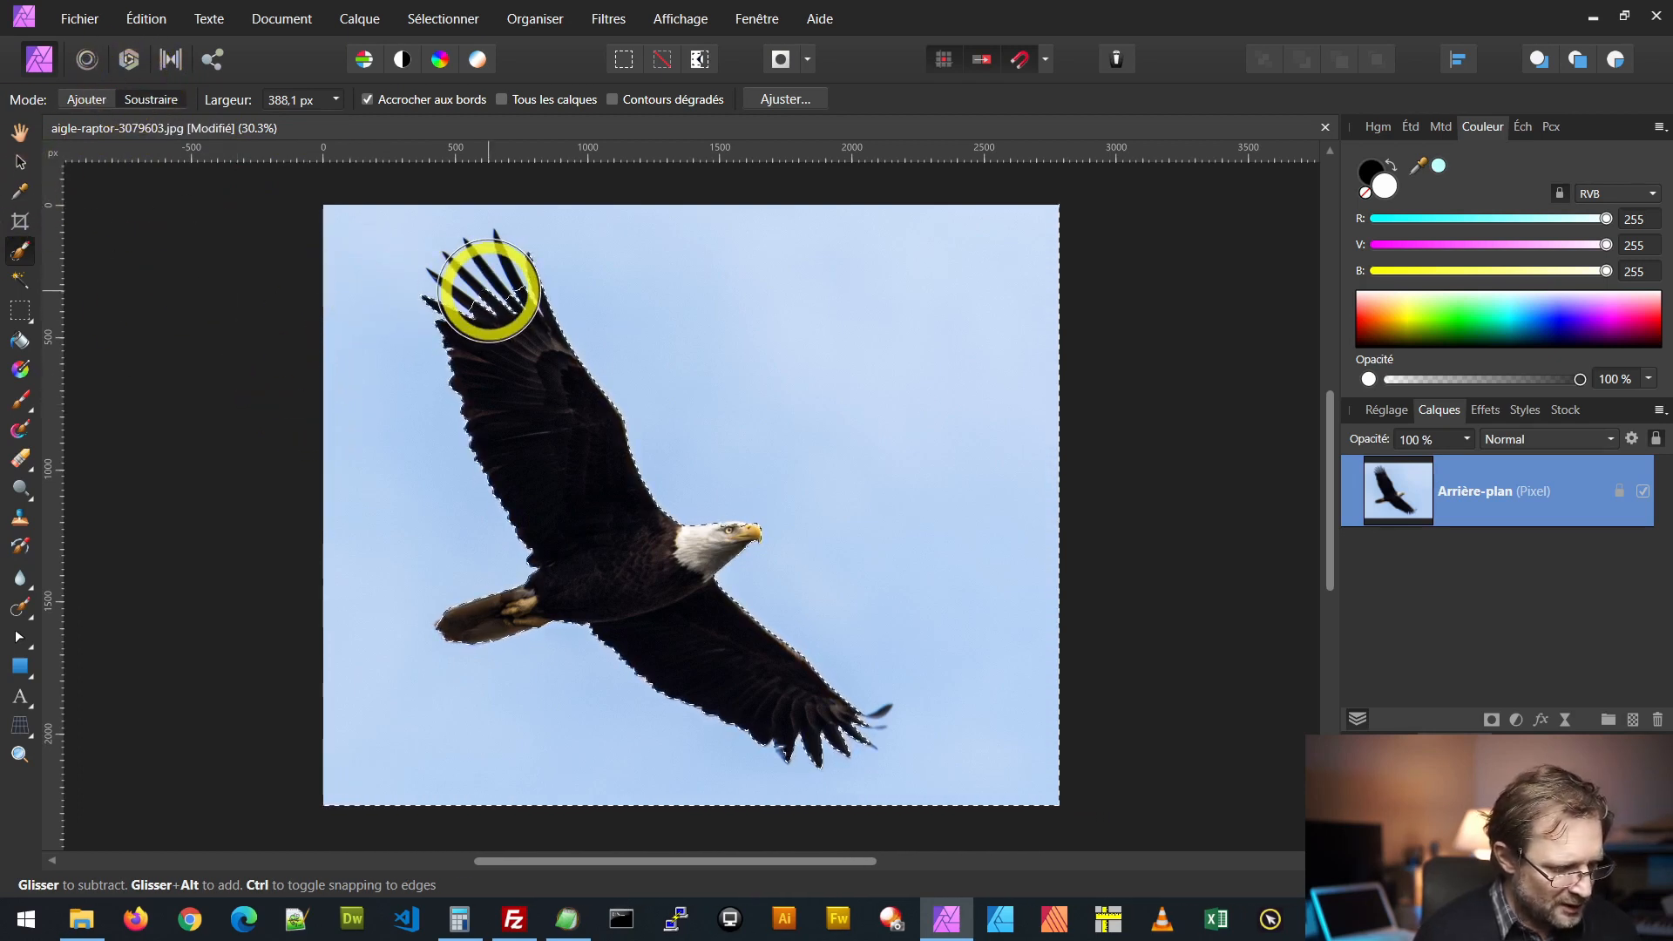
{"action": "mouse_move", "coordinate": [488, 290]}
{"action": "left_mouse_down"}
{"action": "mouse_move", "coordinate": [411, 279]}
{"action": "mouse_move", "coordinate": [495, 293]}
{"action": "left_mouse_up"}
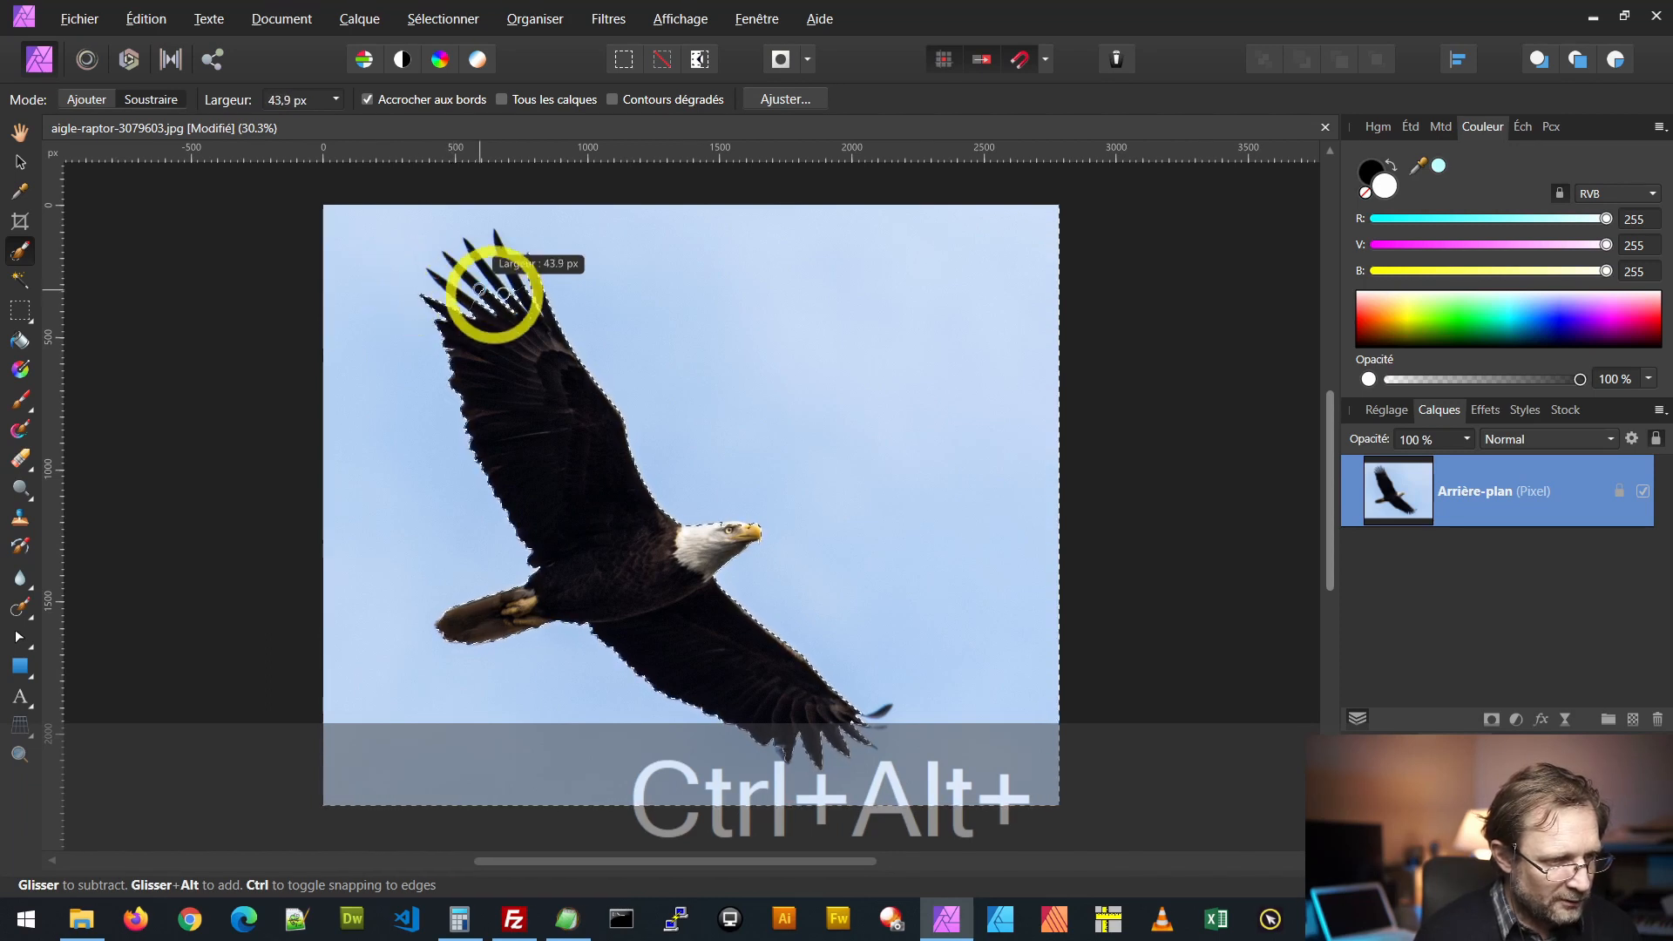
{"action": "scroll", "coordinate": [418, 317], "scroll_direction": "up", "scroll_amount": 2}
{"action": "scroll", "coordinate": [520, 456], "scroll_direction": "down", "scroll_amount": 2}
{"action": "scroll", "coordinate": [526, 412], "scroll_direction": "up", "scroll_amount": 2}
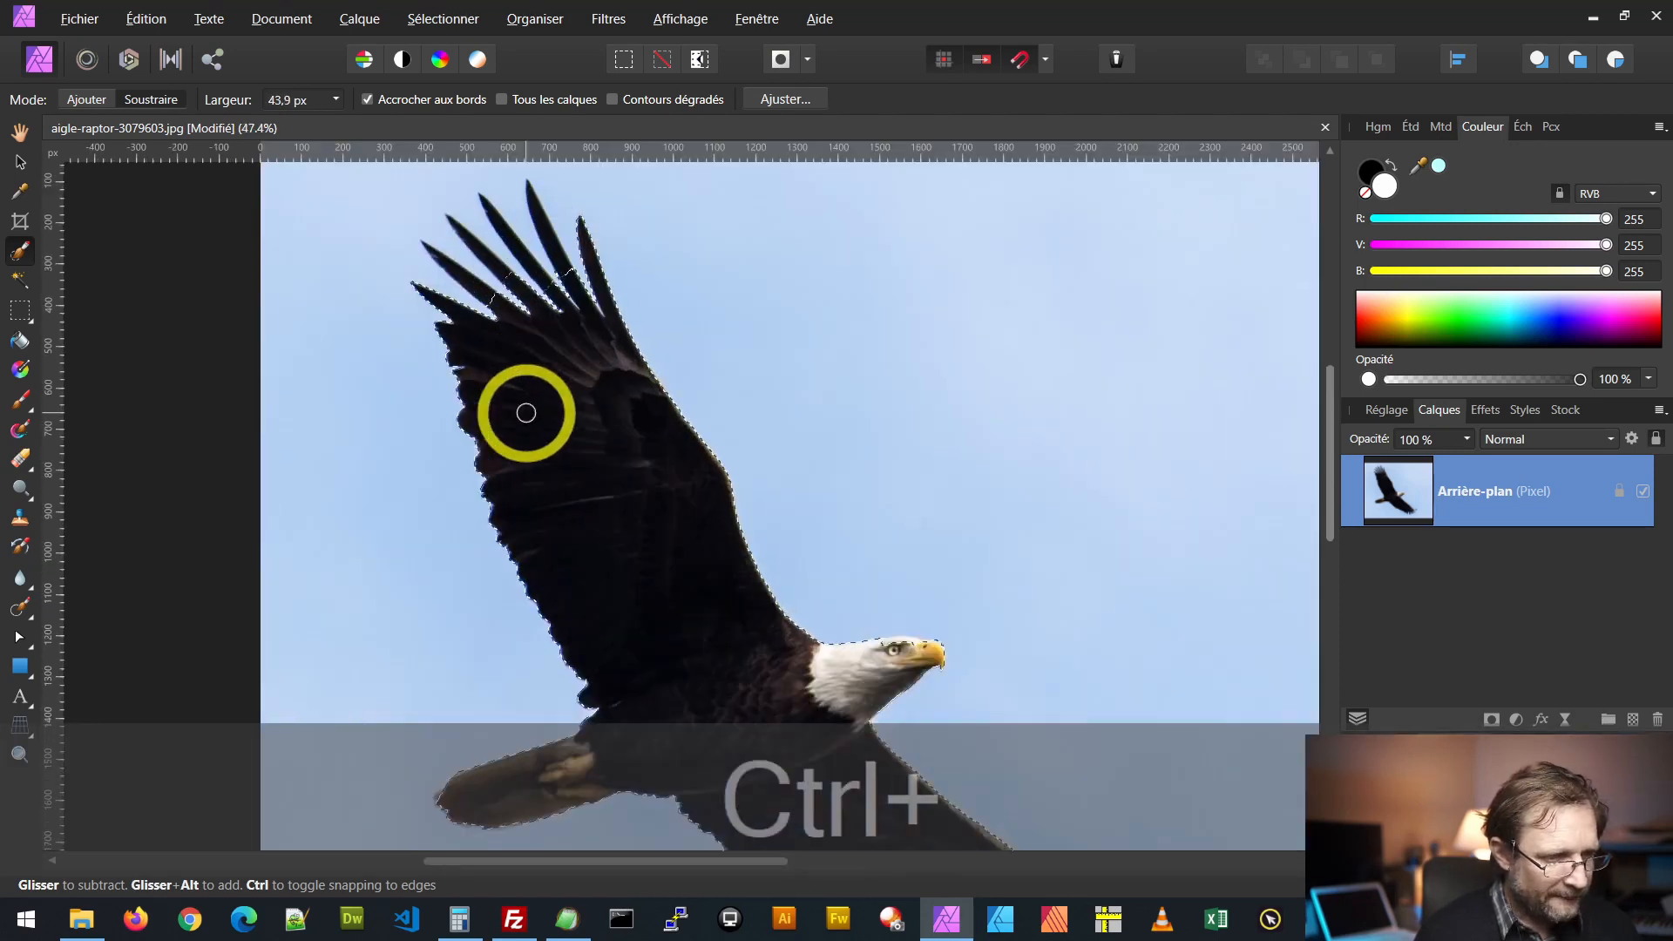
{"action": "scroll", "coordinate": [478, 242], "scroll_direction": "up", "scroll_amount": 2}
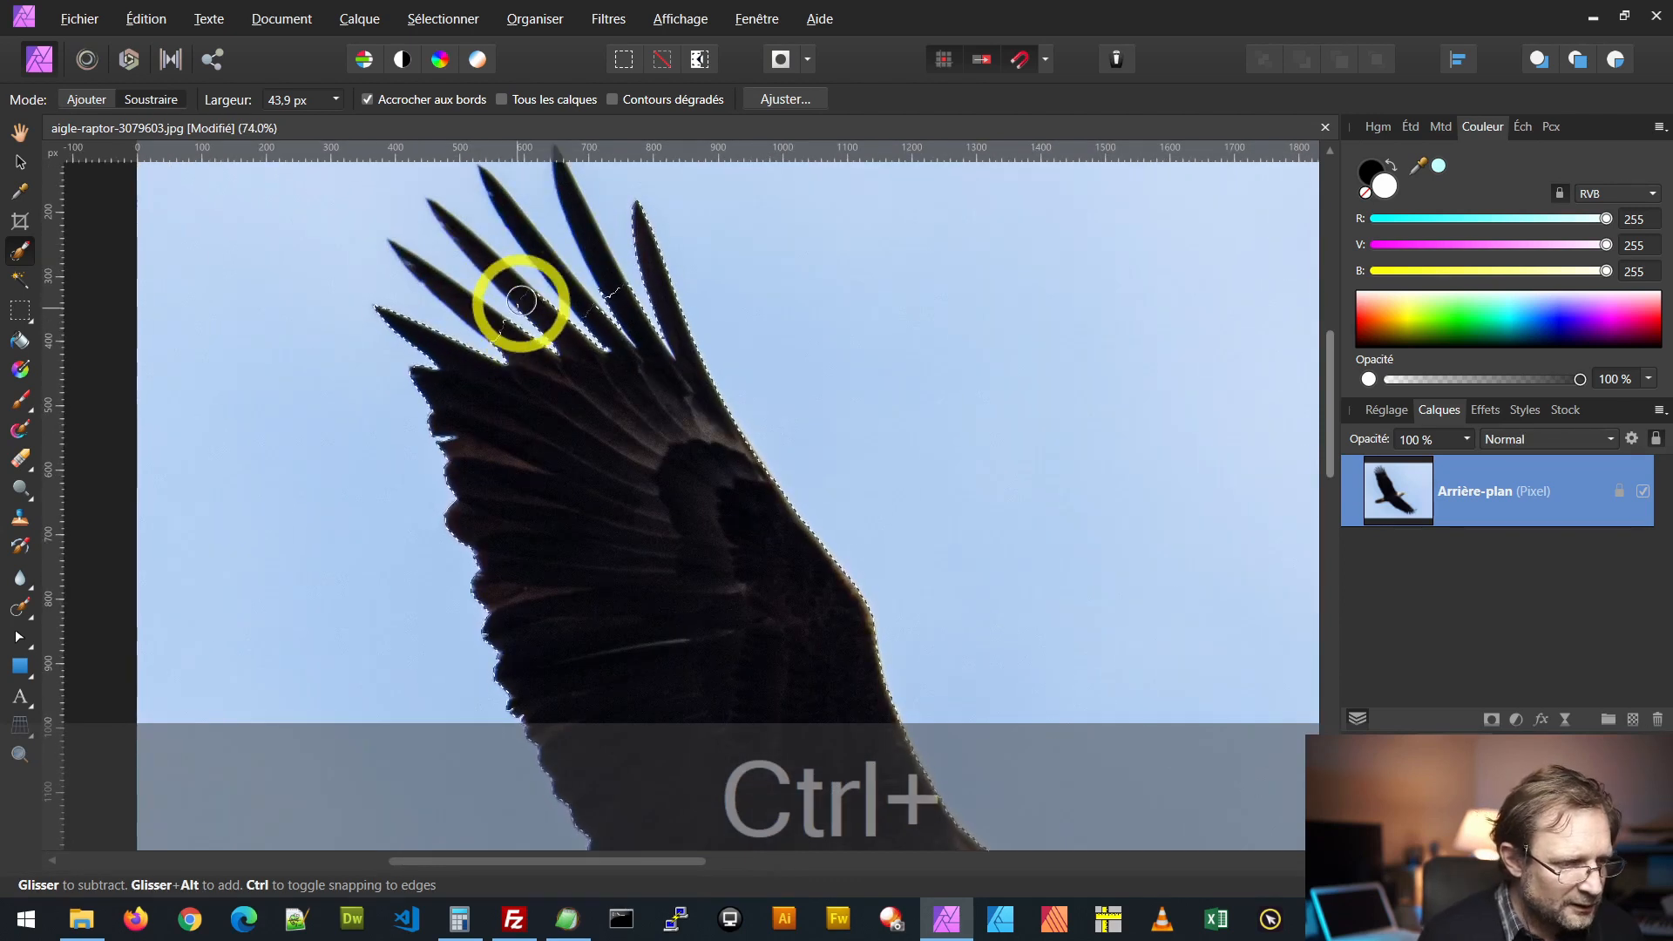
{"action": "left_click_drag", "start_coordinate": [523, 308], "coordinate": [525, 298]}
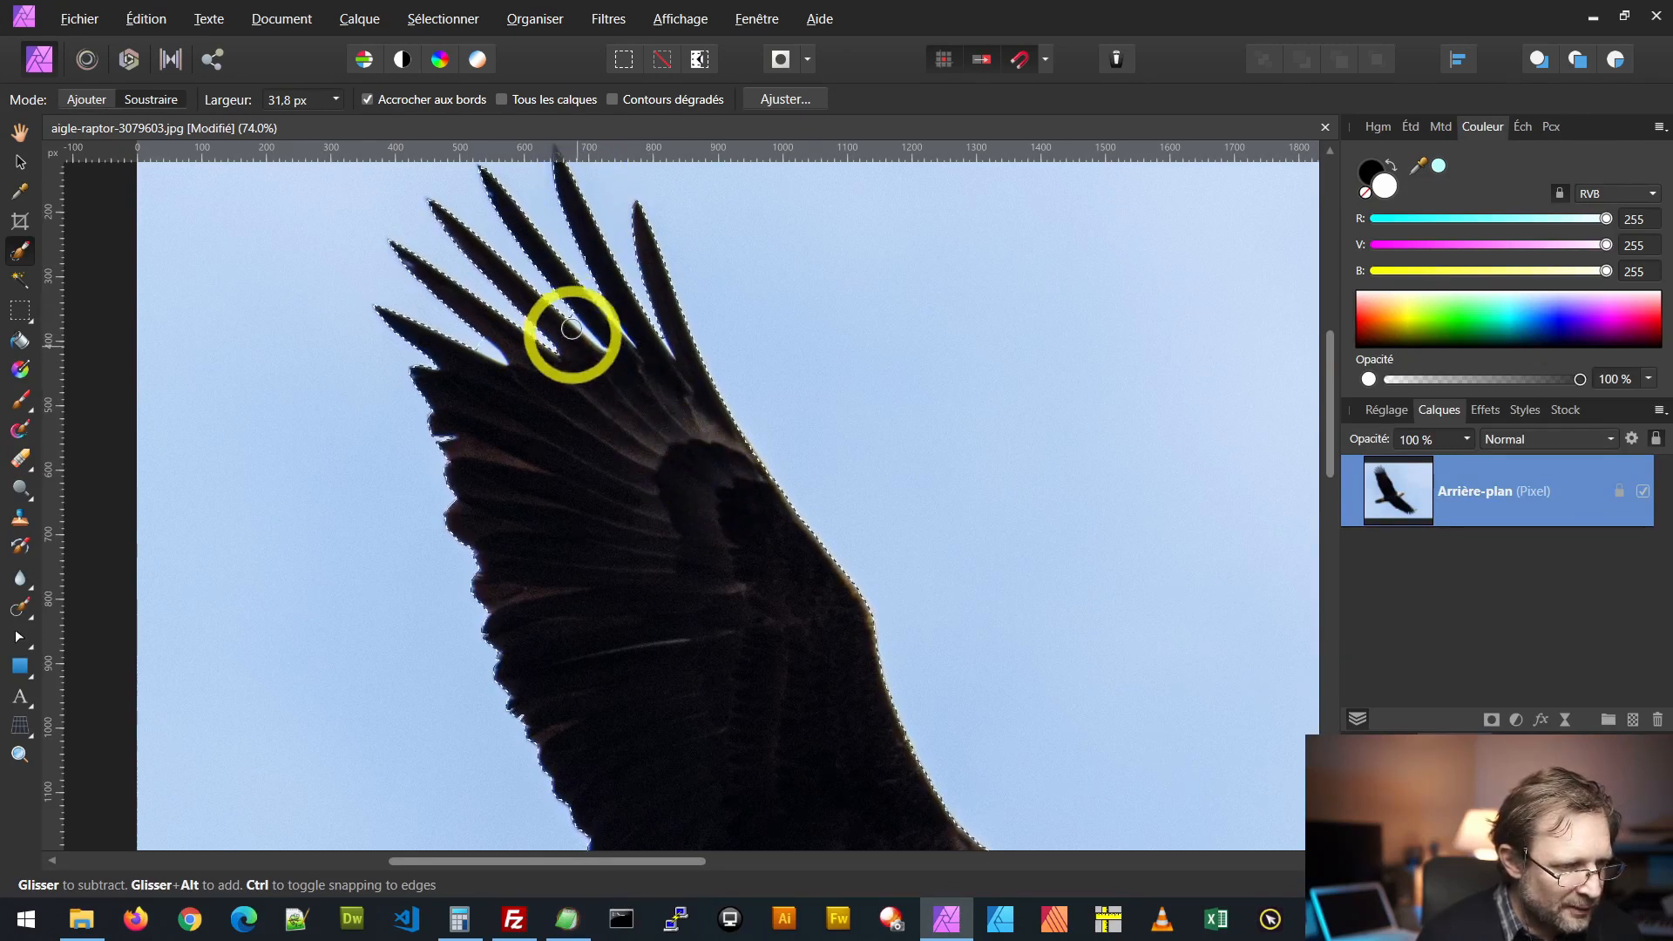
Step: Subtract the thin feather ends at the lower wing tip from the sky selection, reducing the brush to 12.3 px and 7.4 px
{"action": "scroll", "coordinate": [675, 496], "scroll_direction": "down", "scroll_amount": 5}
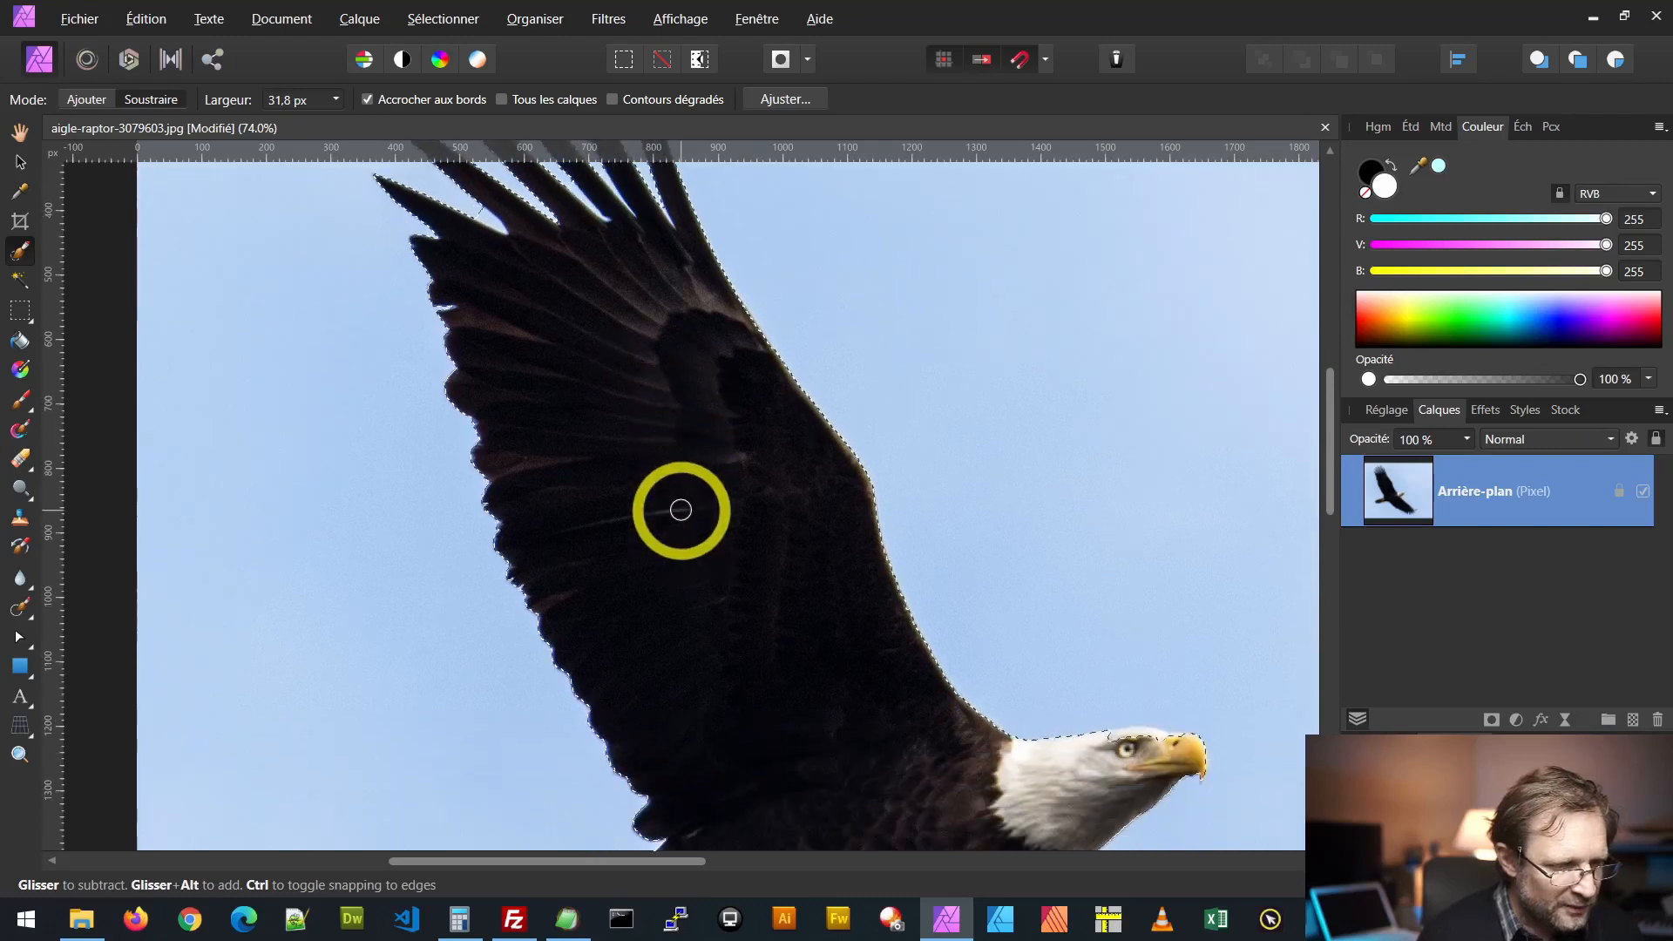
{"action": "mouse_move", "coordinate": [1129, 514]}
{"action": "left_mouse_down"}
{"action": "mouse_move", "coordinate": [1118, 587]}
{"action": "mouse_move", "coordinate": [1158, 520]}
{"action": "mouse_move", "coordinate": [1115, 638]}
{"action": "mouse_move", "coordinate": [1067, 645]}
{"action": "mouse_move", "coordinate": [1222, 554]}
{"action": "mouse_move", "coordinate": [831, 684]}
{"action": "mouse_move", "coordinate": [818, 660]}
{"action": "mouse_move", "coordinate": [896, 657]}
{"action": "mouse_move", "coordinate": [465, 587]}
{"action": "mouse_move", "coordinate": [422, 553]}
{"action": "mouse_move", "coordinate": [508, 620]}
{"action": "mouse_move", "coordinate": [608, 642]}
{"action": "left_mouse_up"}
{"action": "scroll", "coordinate": [897, 661], "scroll_direction": "down", "scroll_amount": 3}
{"action": "scroll", "coordinate": [676, 653], "scroll_direction": "right", "scroll_amount": 6}
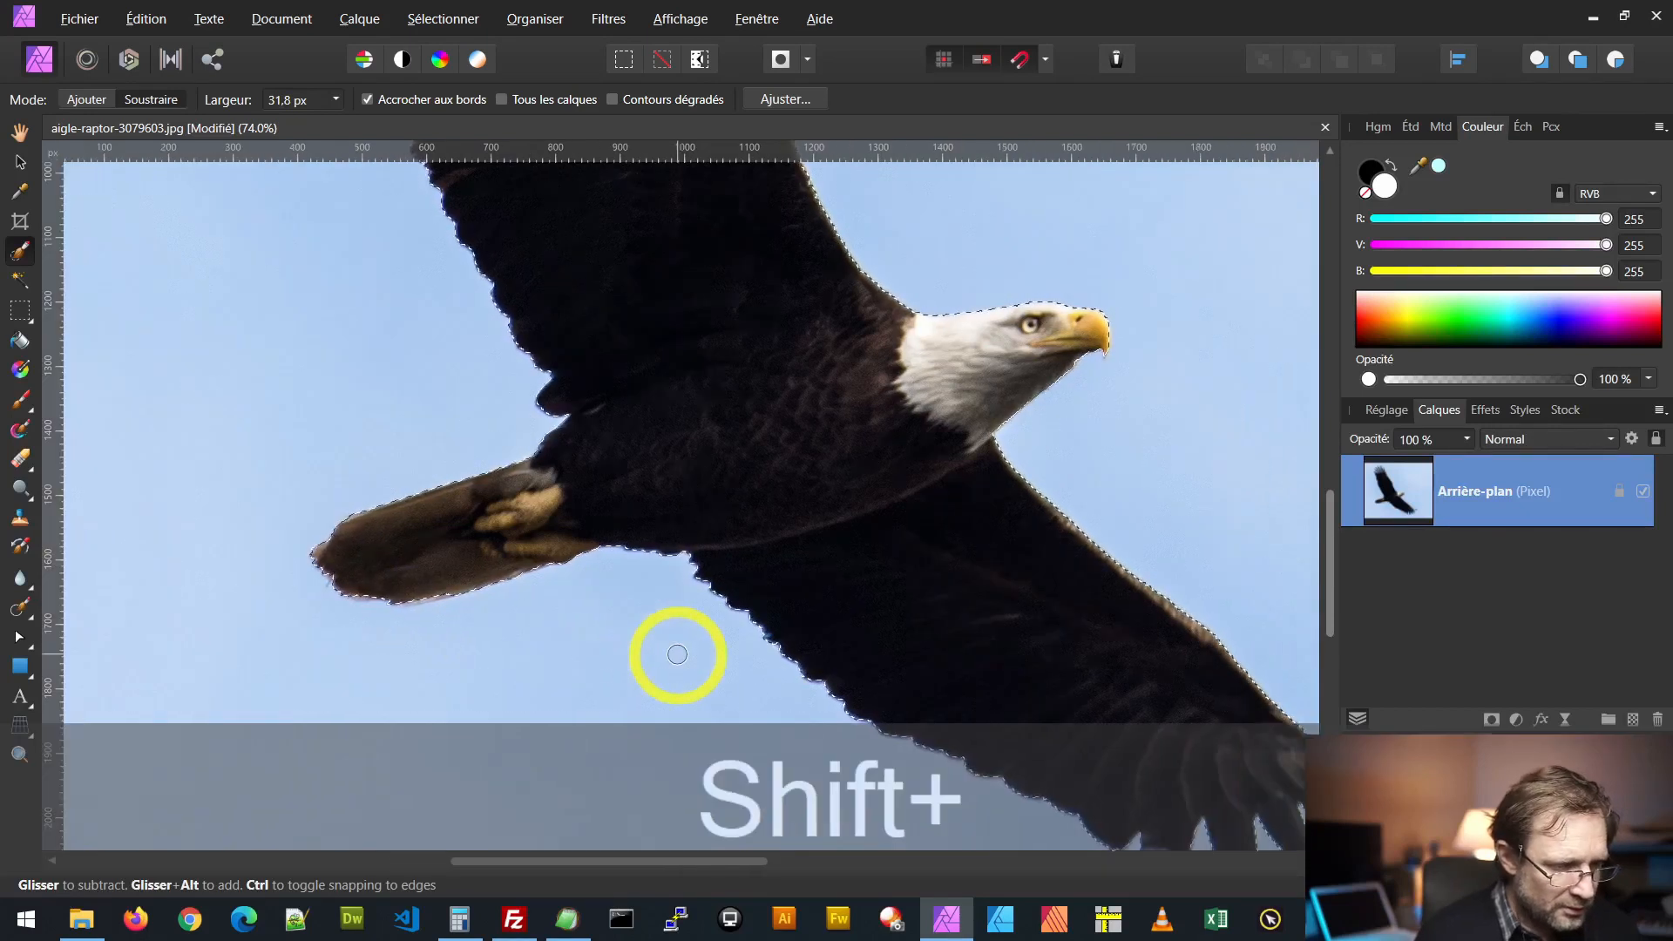
{"action": "scroll", "coordinate": [676, 654], "scroll_direction": "down", "scroll_amount": 3}
{"action": "scroll", "coordinate": [856, 655], "scroll_direction": "down", "scroll_amount": 2}
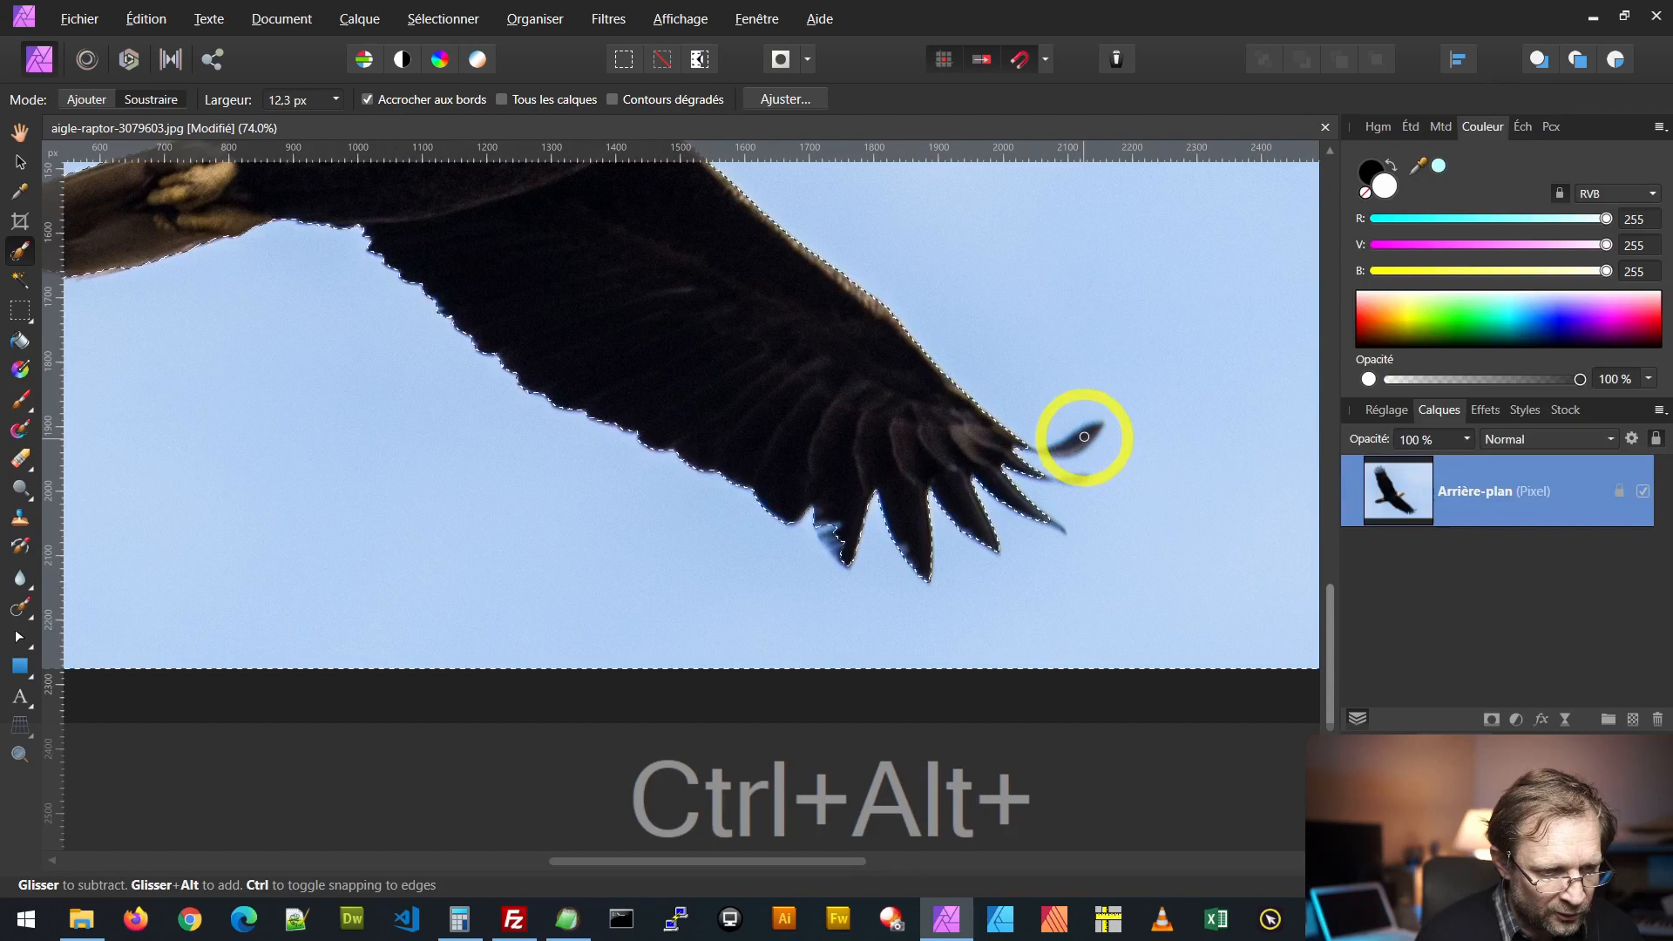
{"action": "left_click_drag", "start_coordinate": [1081, 439], "coordinate": [1071, 447]}
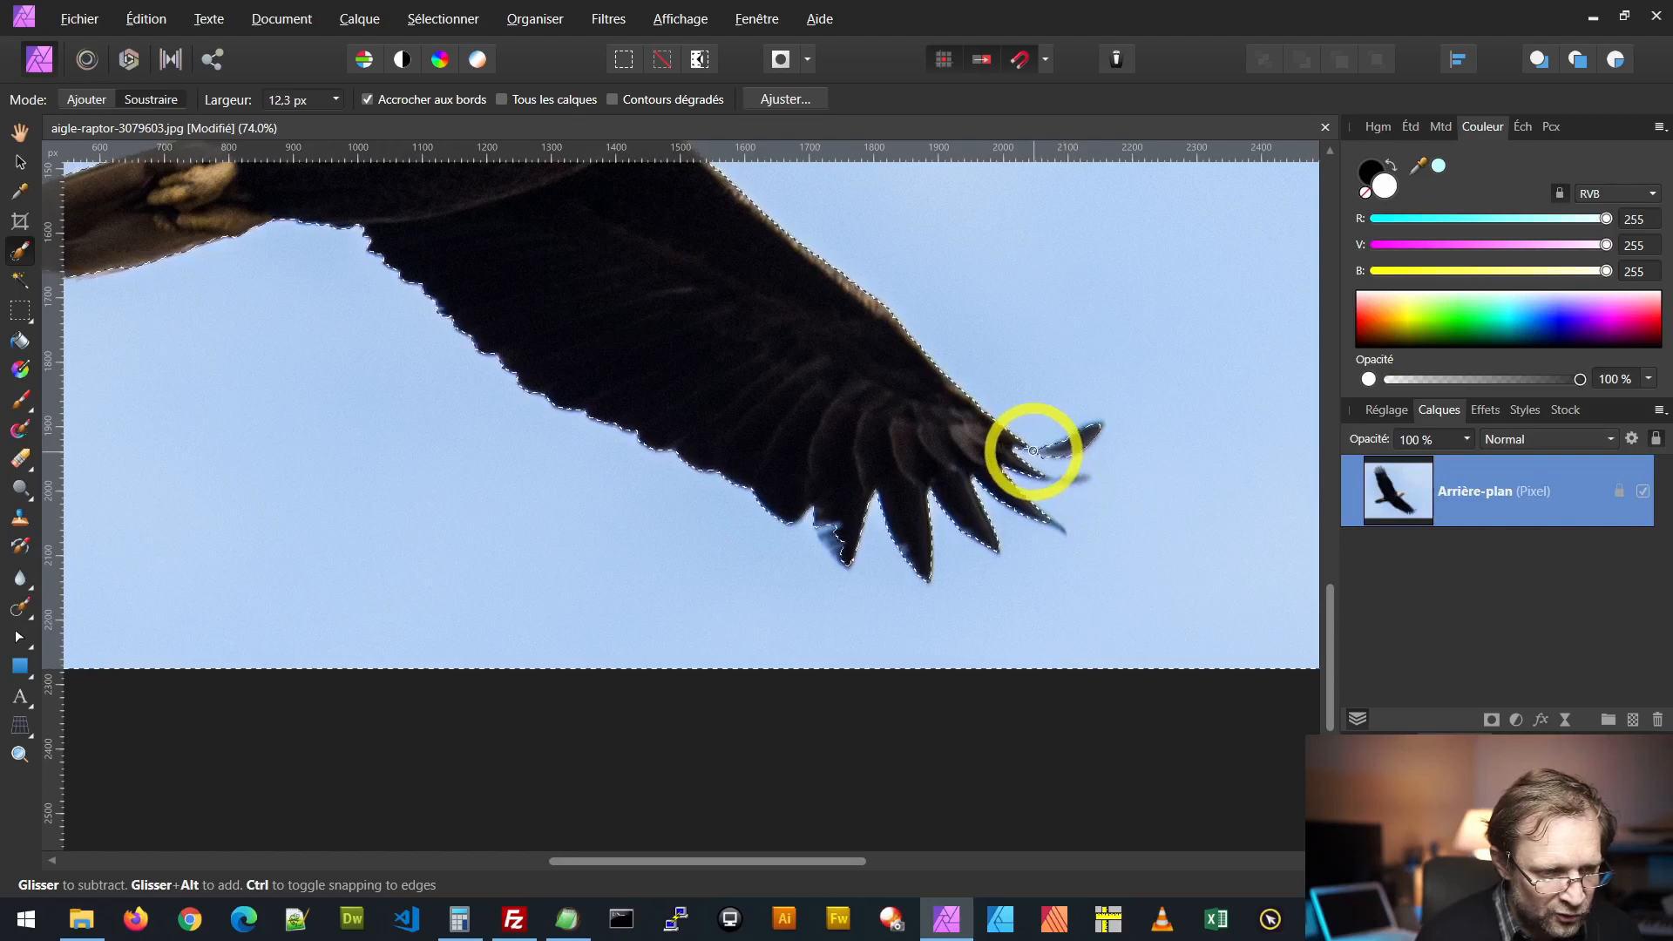
{"action": "left_click_drag", "start_coordinate": [1033, 451], "coordinate": [1030, 451]}
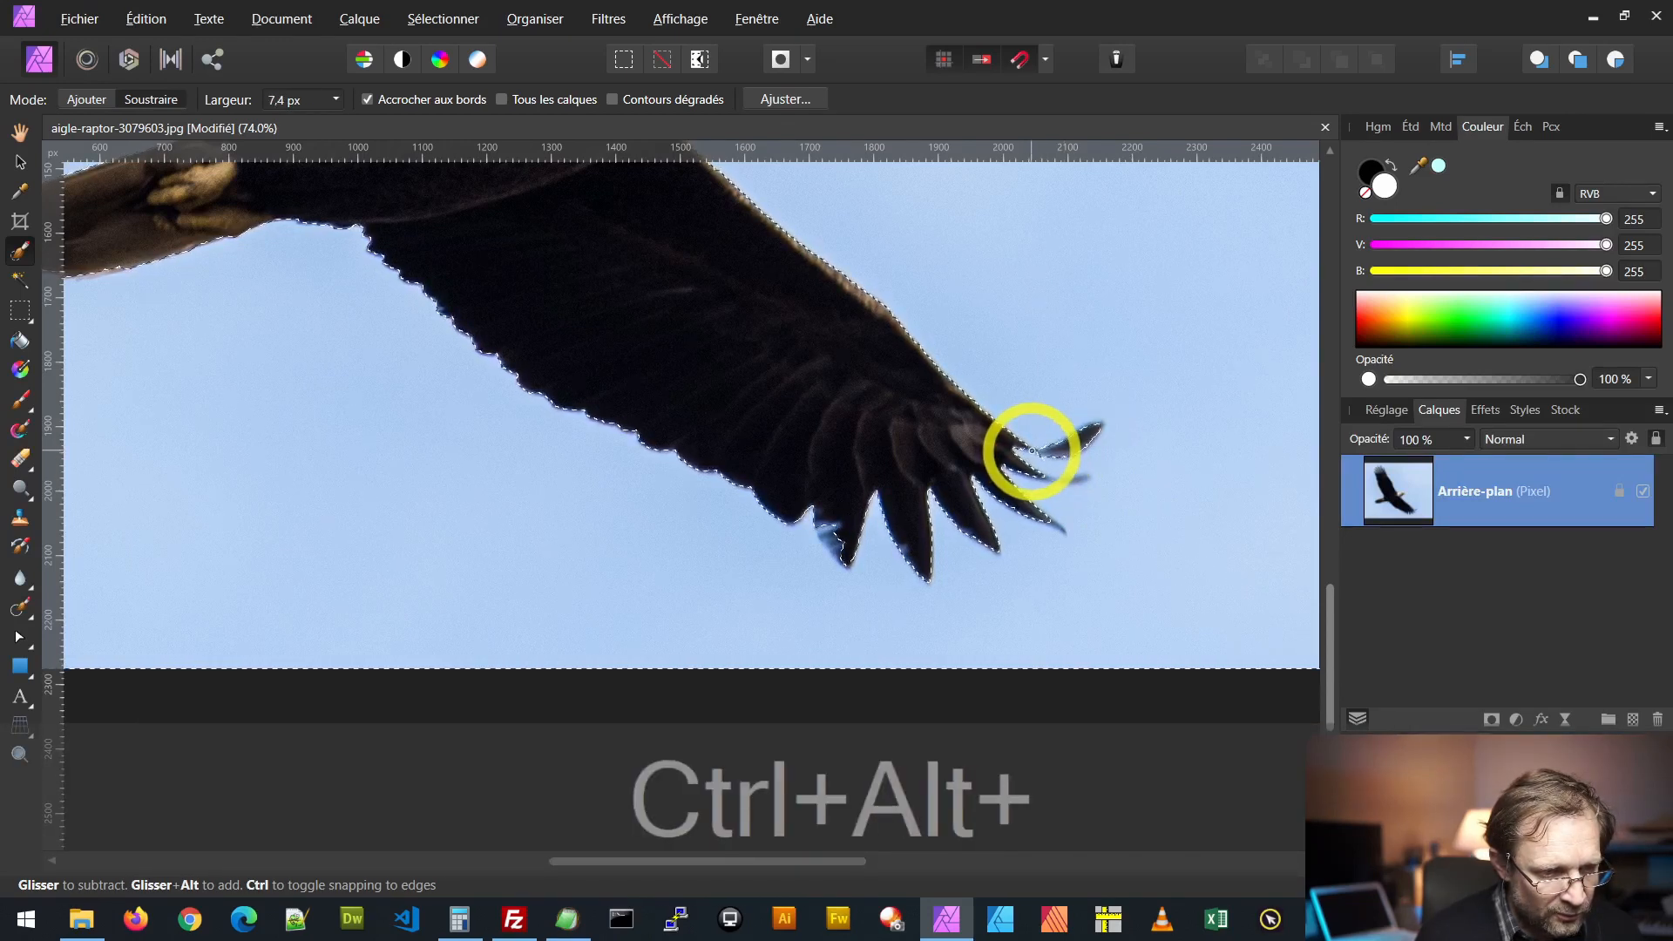
{"action": "left_click", "coordinate": [1059, 454]}
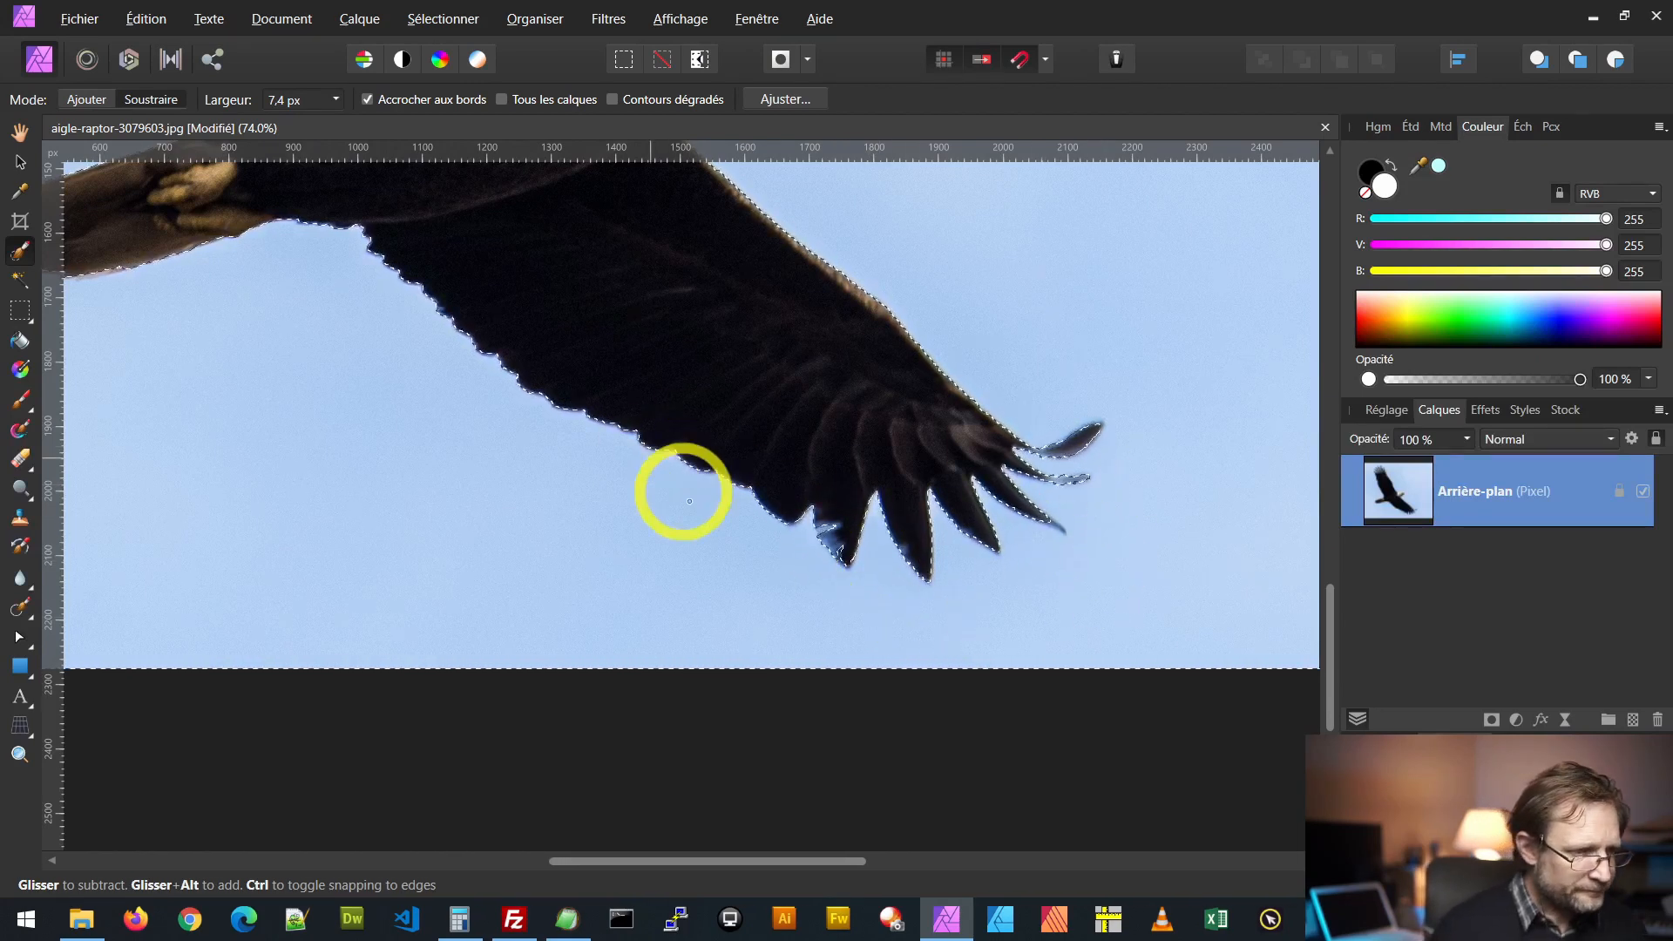
Step: Add the sky gaps between the upper wing's feathers back to the selection with the 7.4 px brush
{"action": "scroll", "coordinate": [721, 502], "scroll_direction": "down", "scroll_amount": 5}
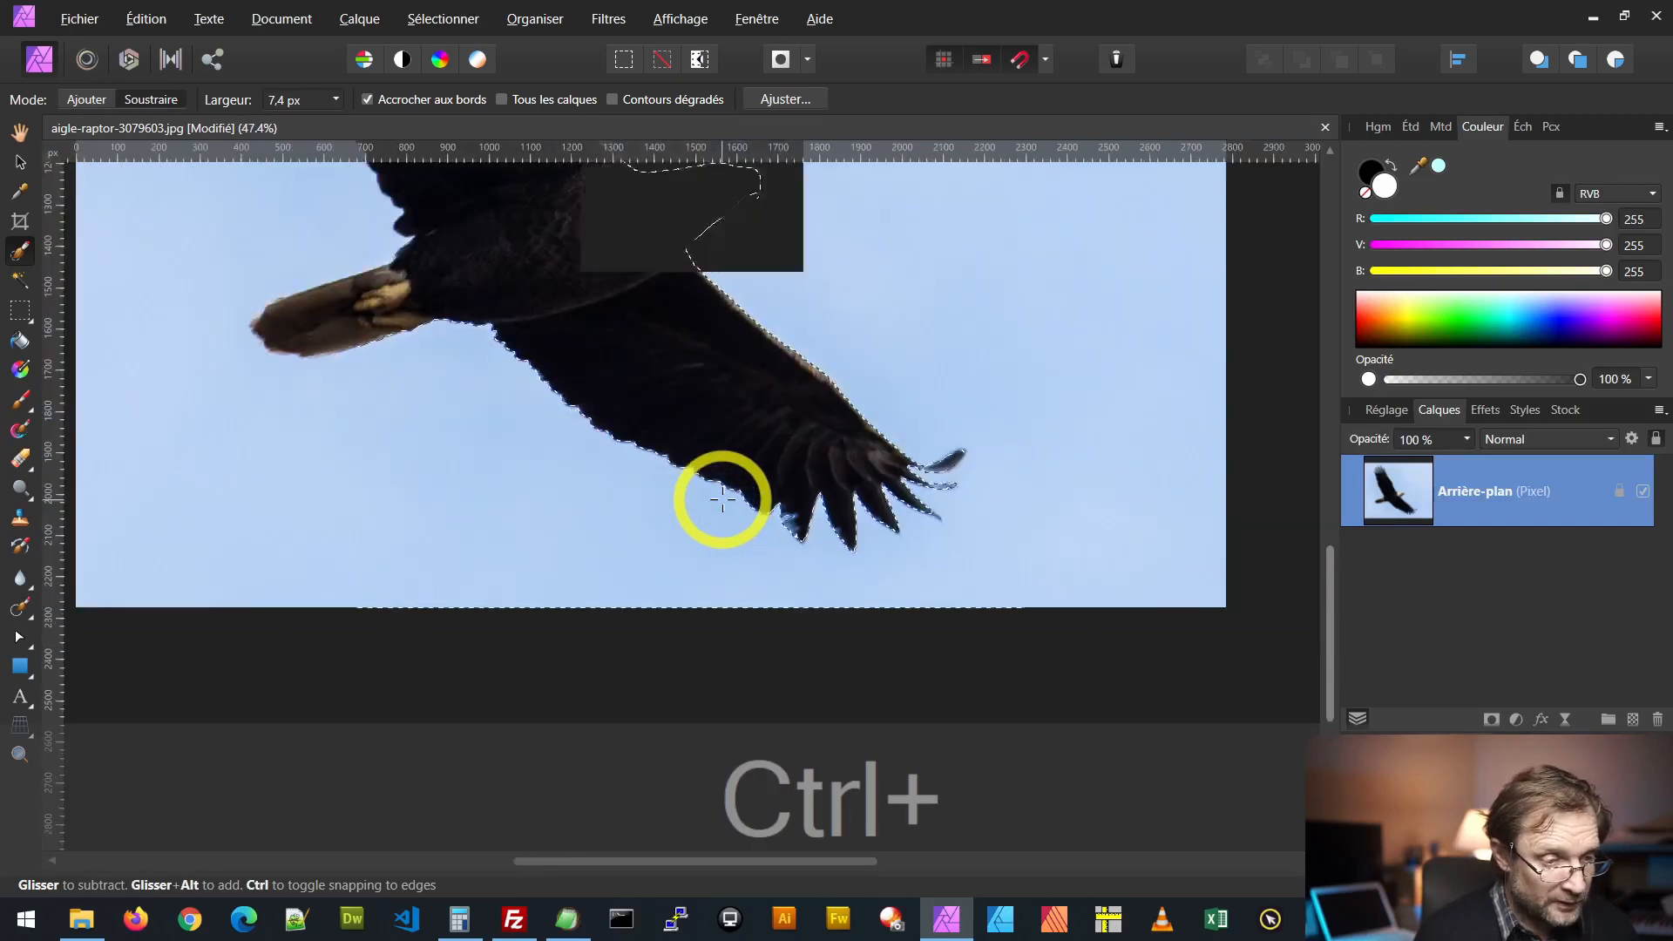
{"action": "scroll", "coordinate": [721, 497], "scroll_direction": "up", "scroll_amount": 4}
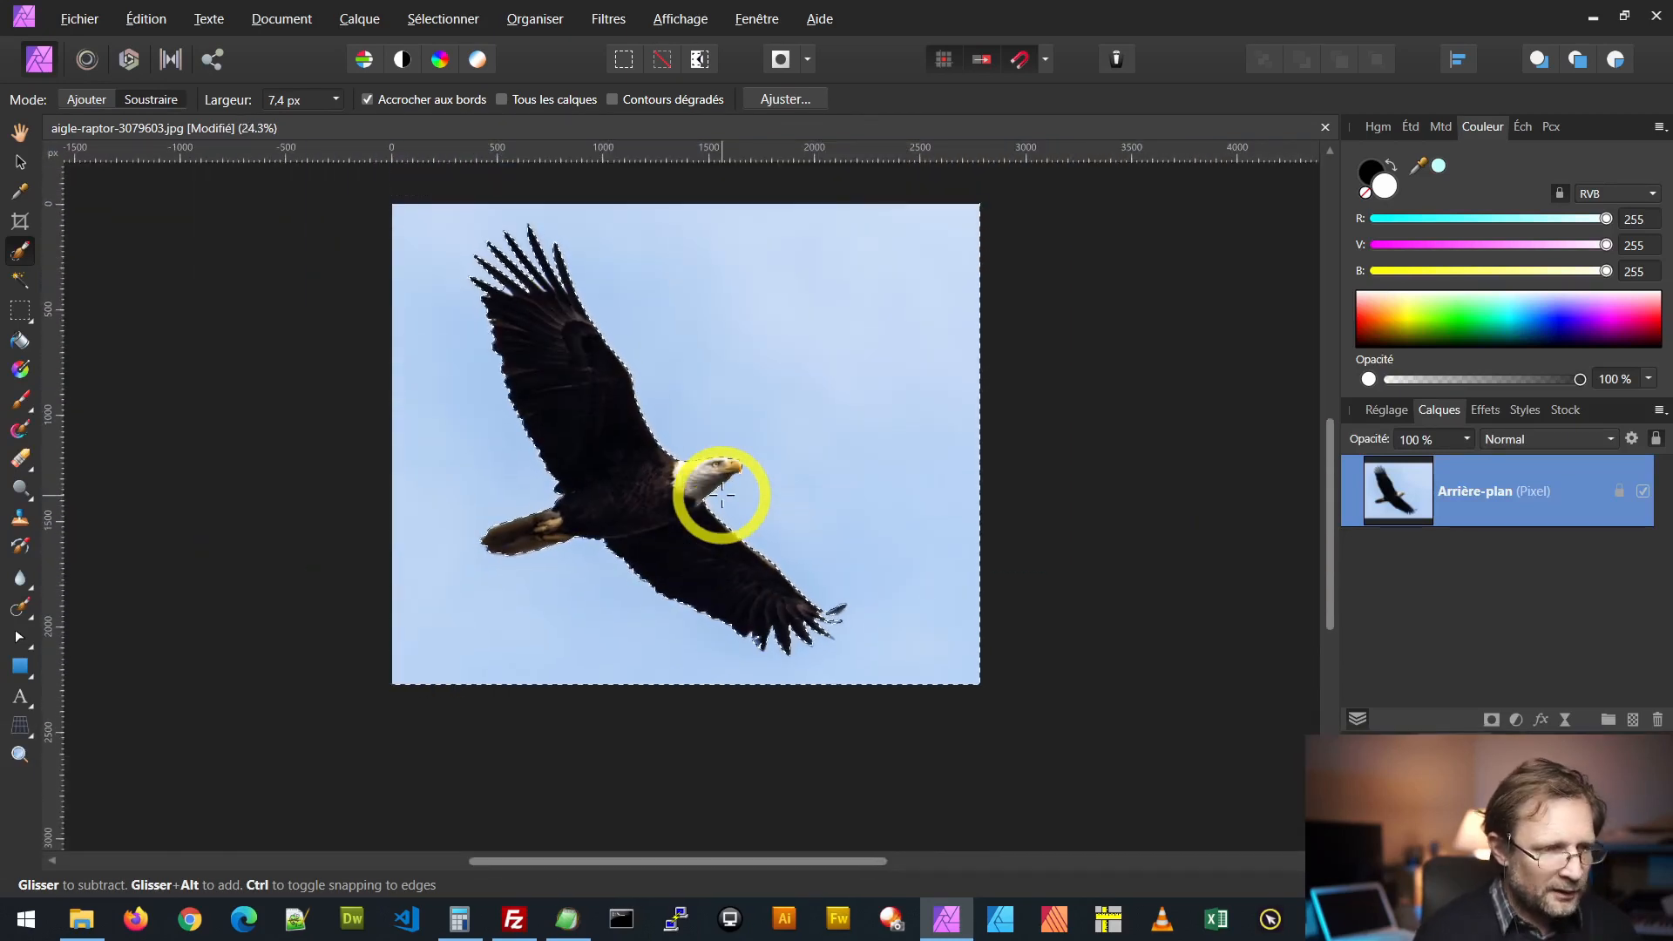
{"action": "scroll", "coordinate": [523, 272], "scroll_direction": "up", "scroll_amount": 5}
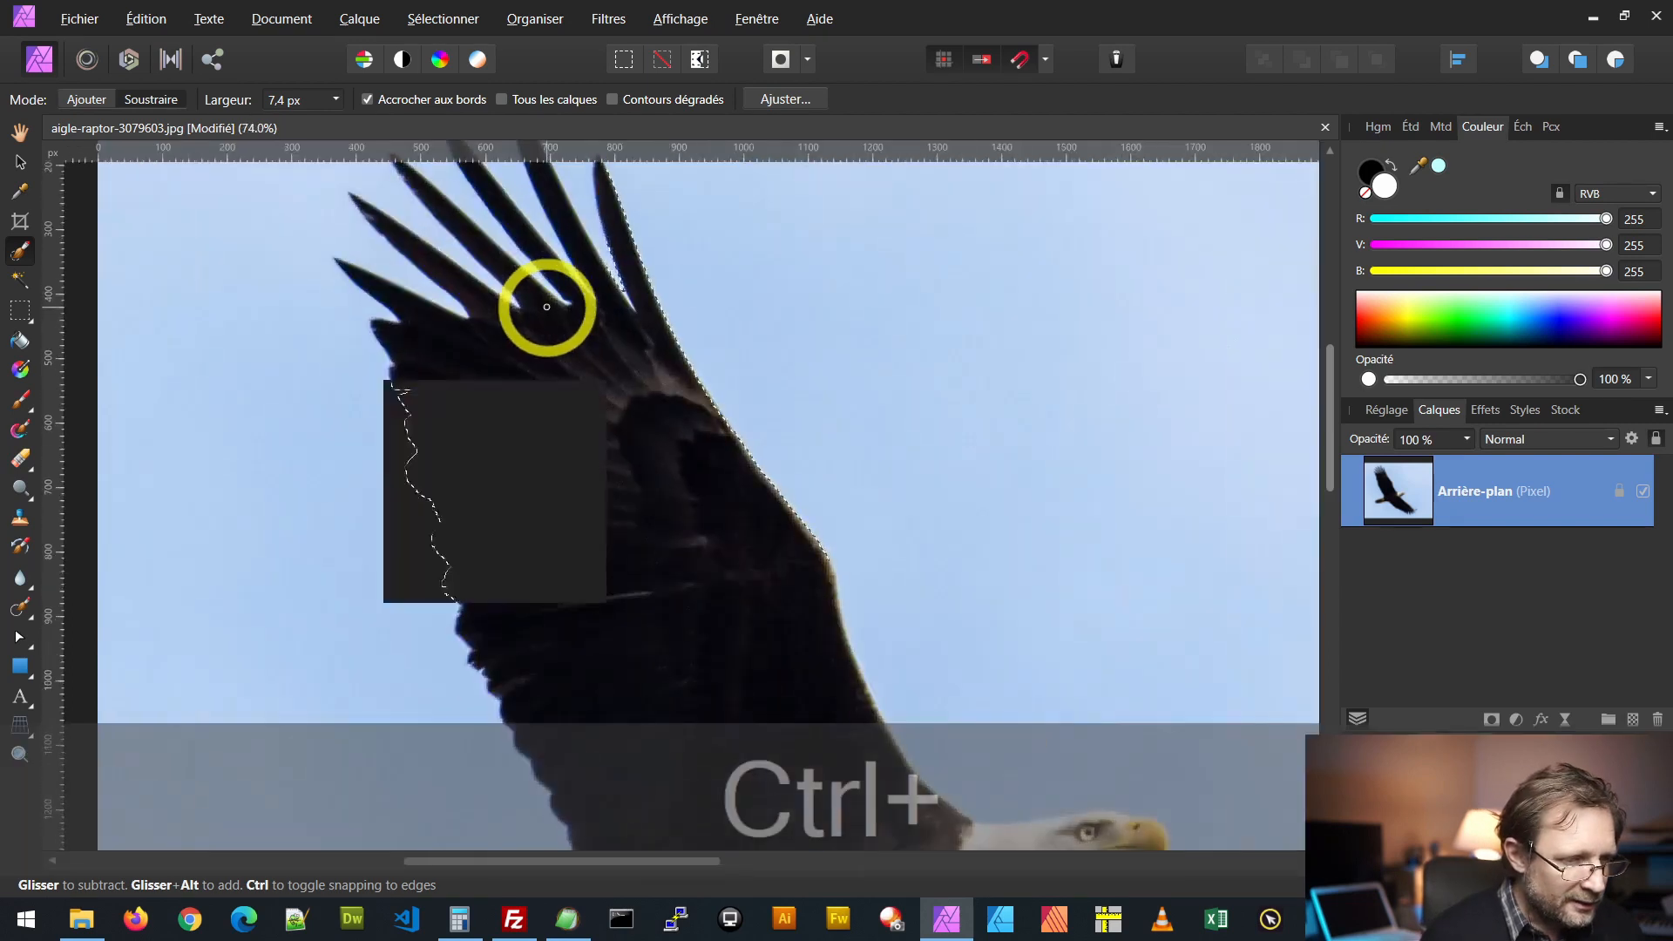
{"action": "scroll", "coordinate": [542, 292], "scroll_direction": "up", "scroll_amount": 1}
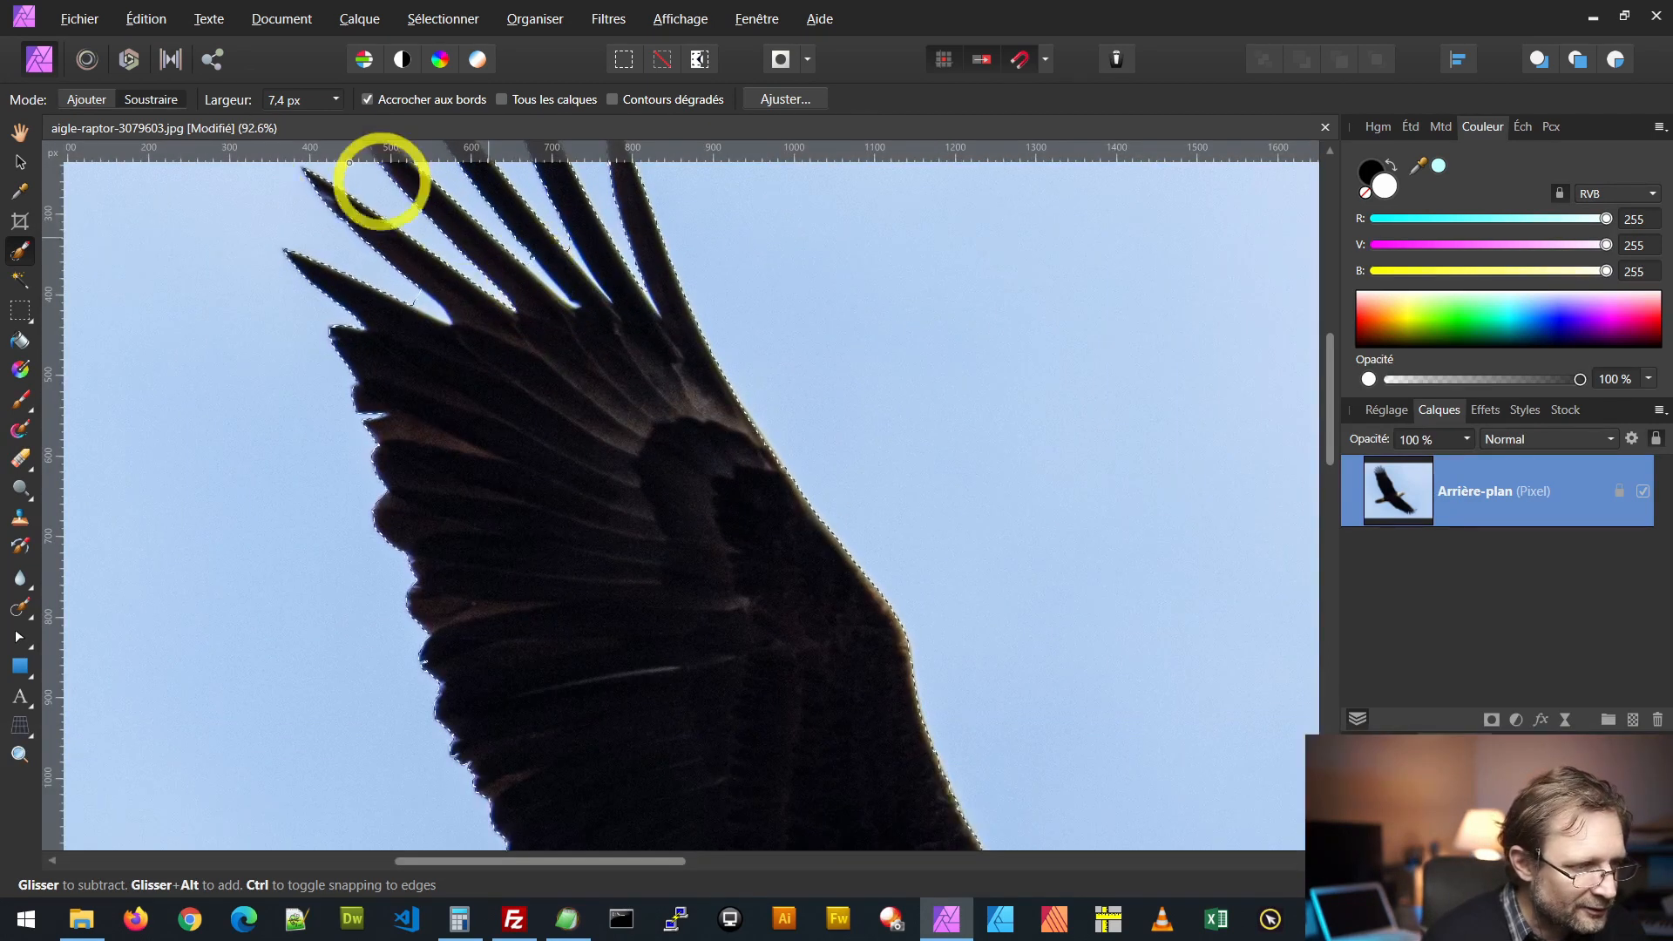
{"action": "left_click", "coordinate": [92, 98]}
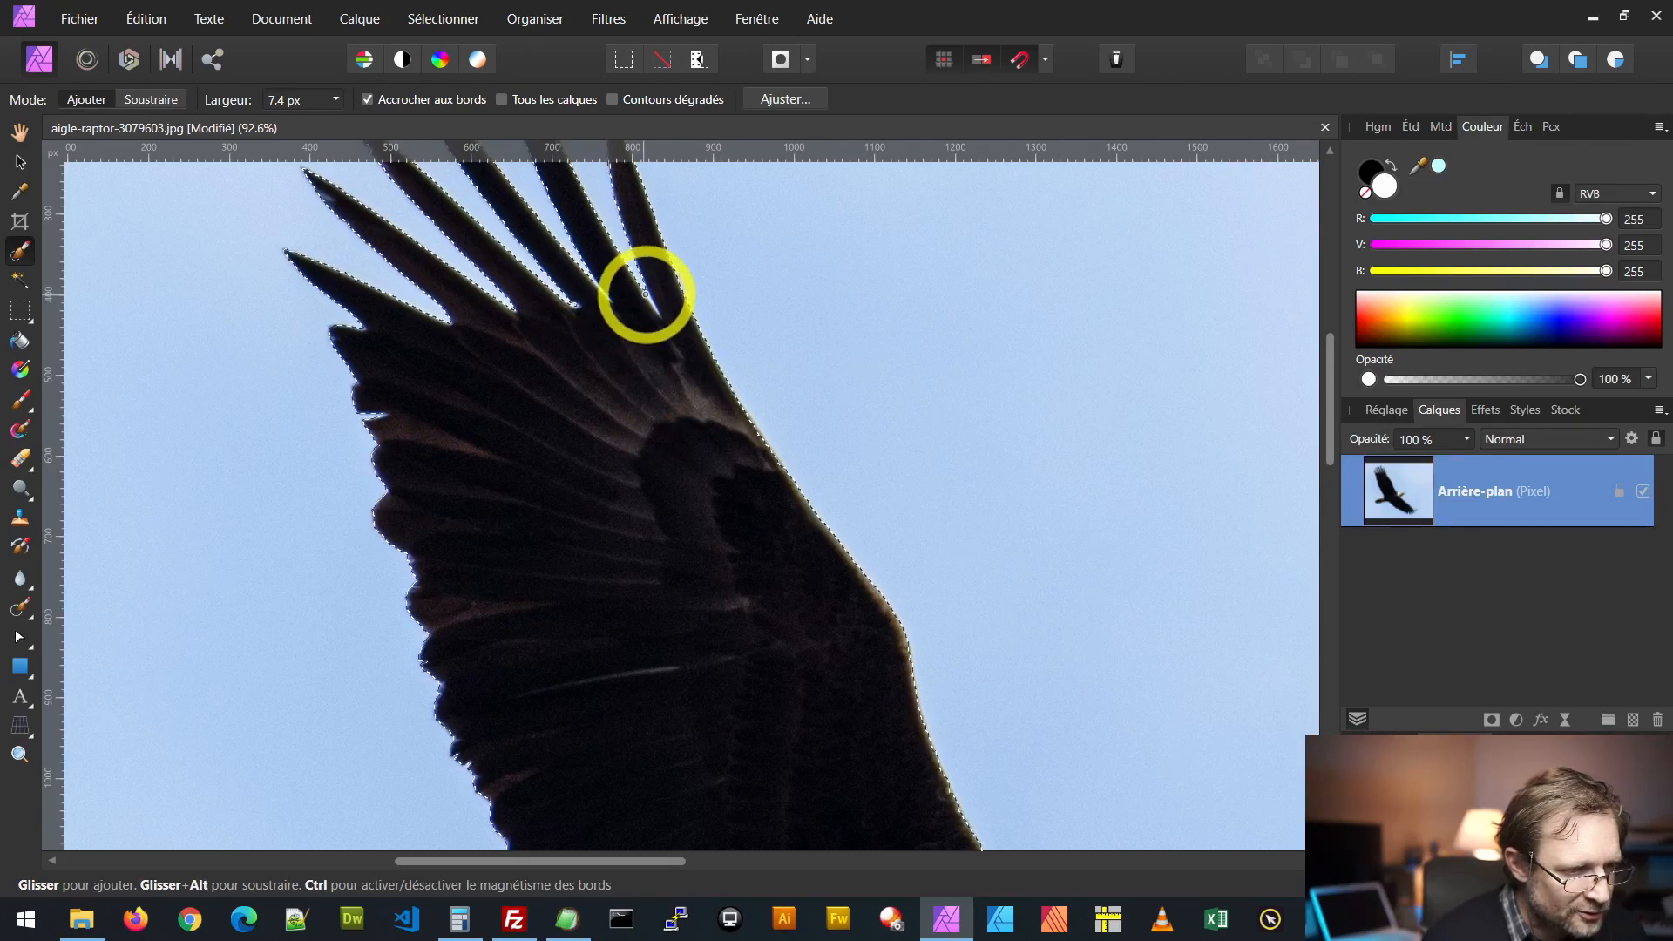
{"action": "left_click_drag", "start_coordinate": [675, 461], "coordinate": [664, 492]}
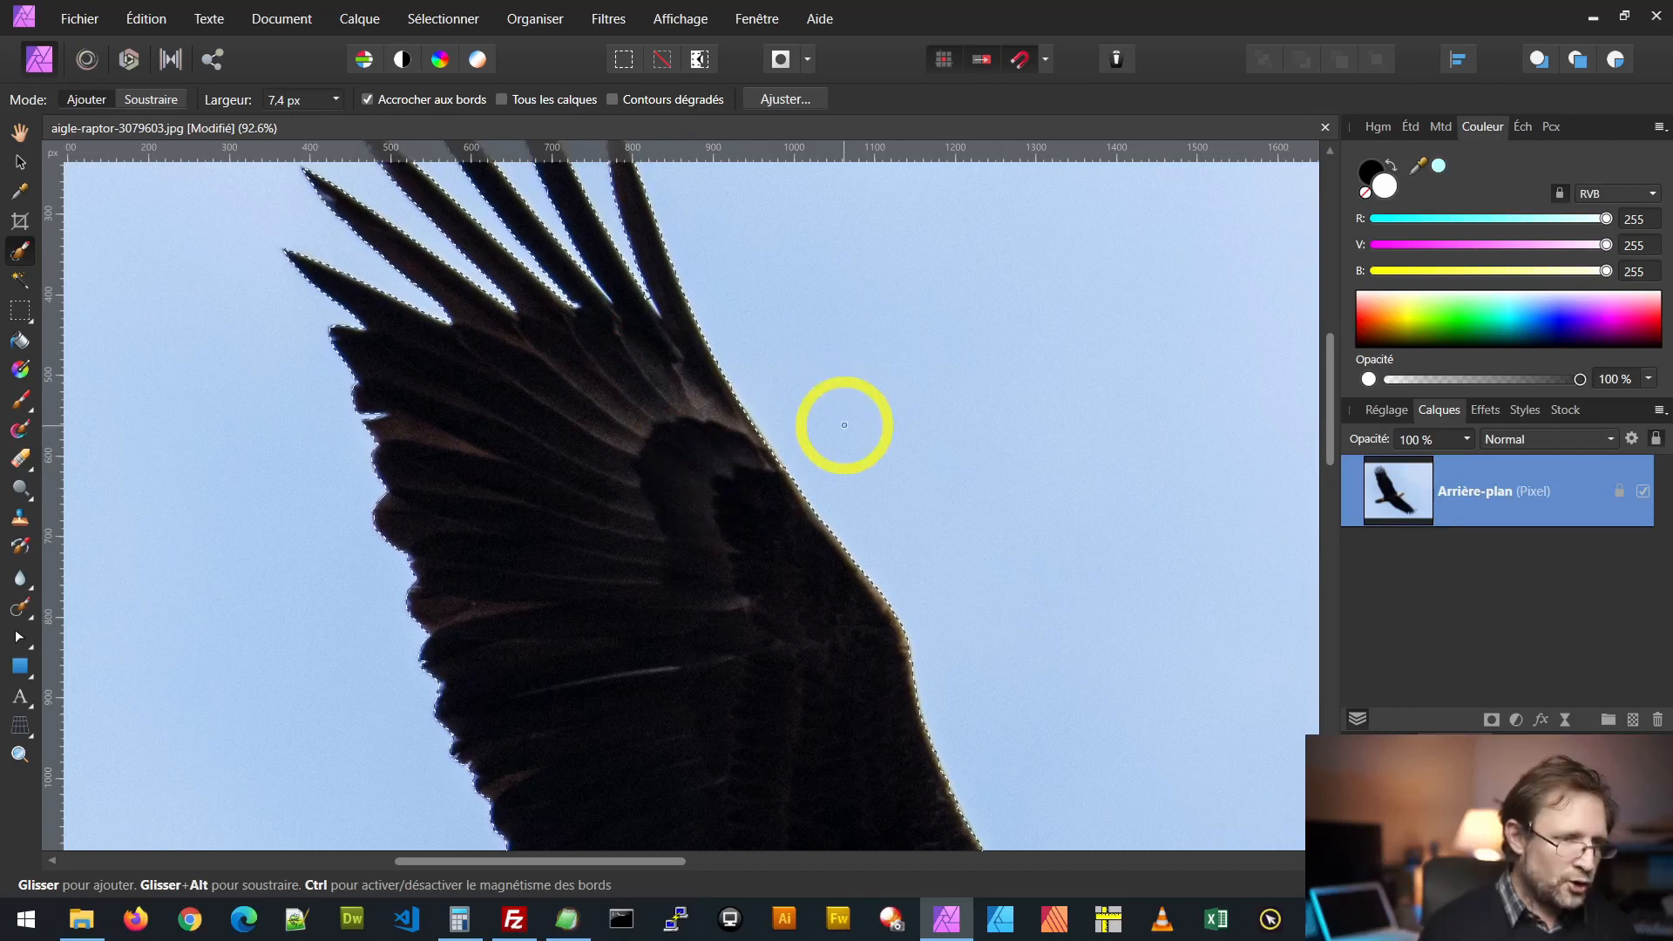
Step: Invert the pixel selection so that it covers the eagle, and open the selection refinement settings
{"action": "scroll", "coordinate": [971, 505], "scroll_direction": "up", "scroll_amount": 2}
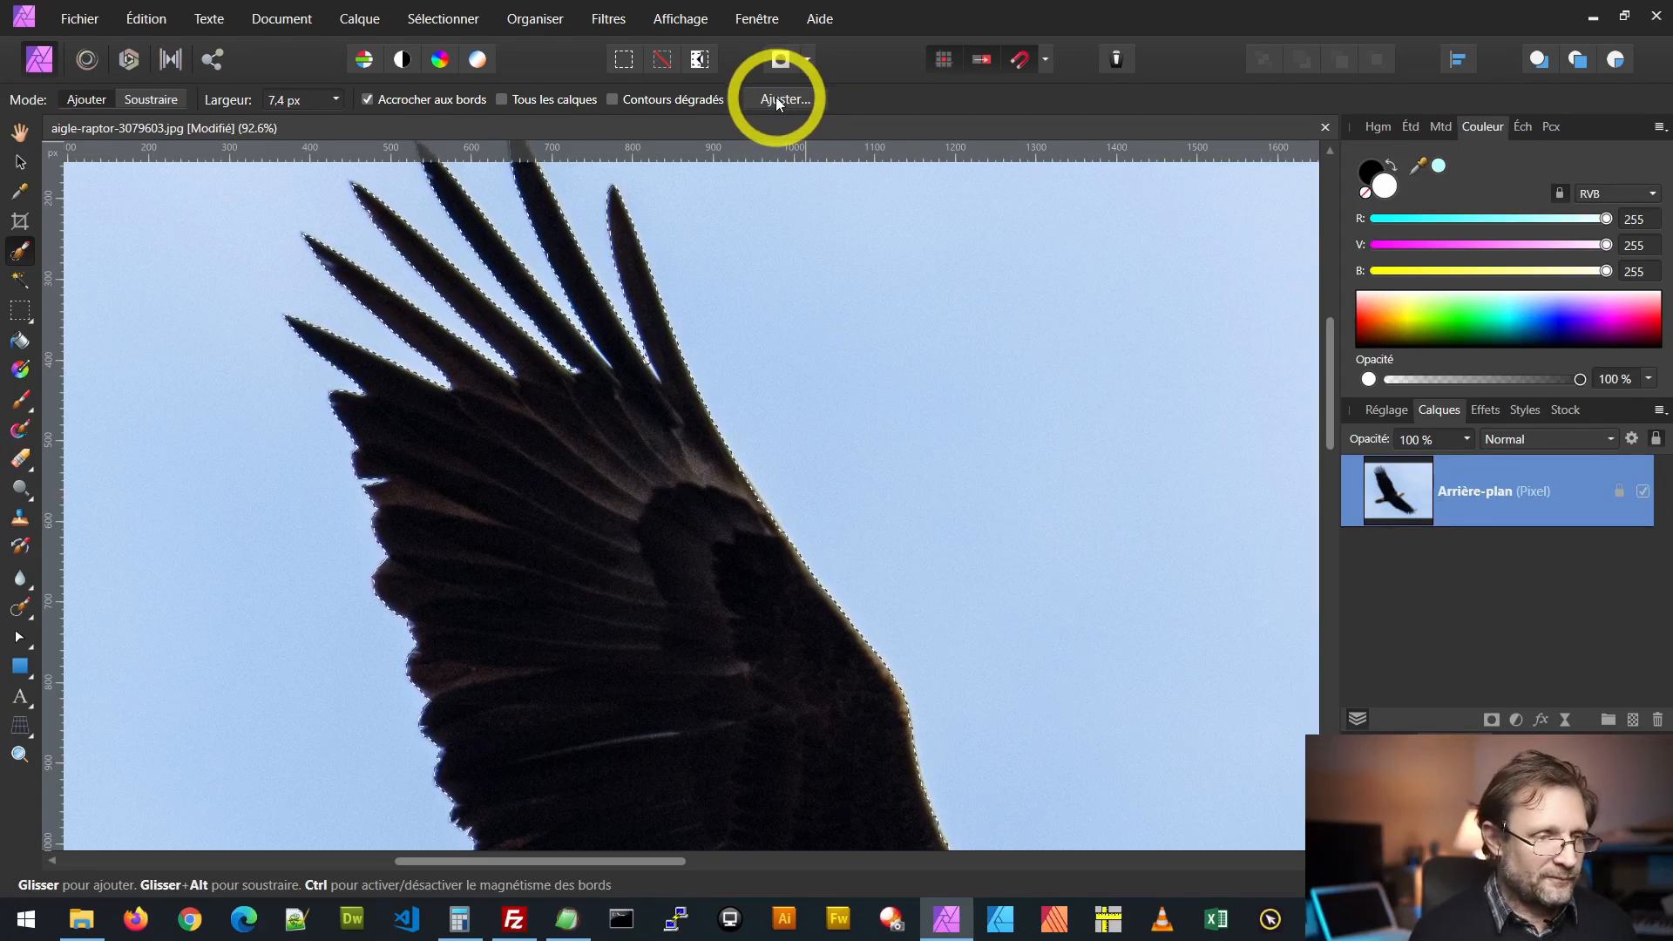
{"action": "scroll", "coordinate": [853, 340], "scroll_direction": "down", "scroll_amount": 5, "text": "ctrl"}
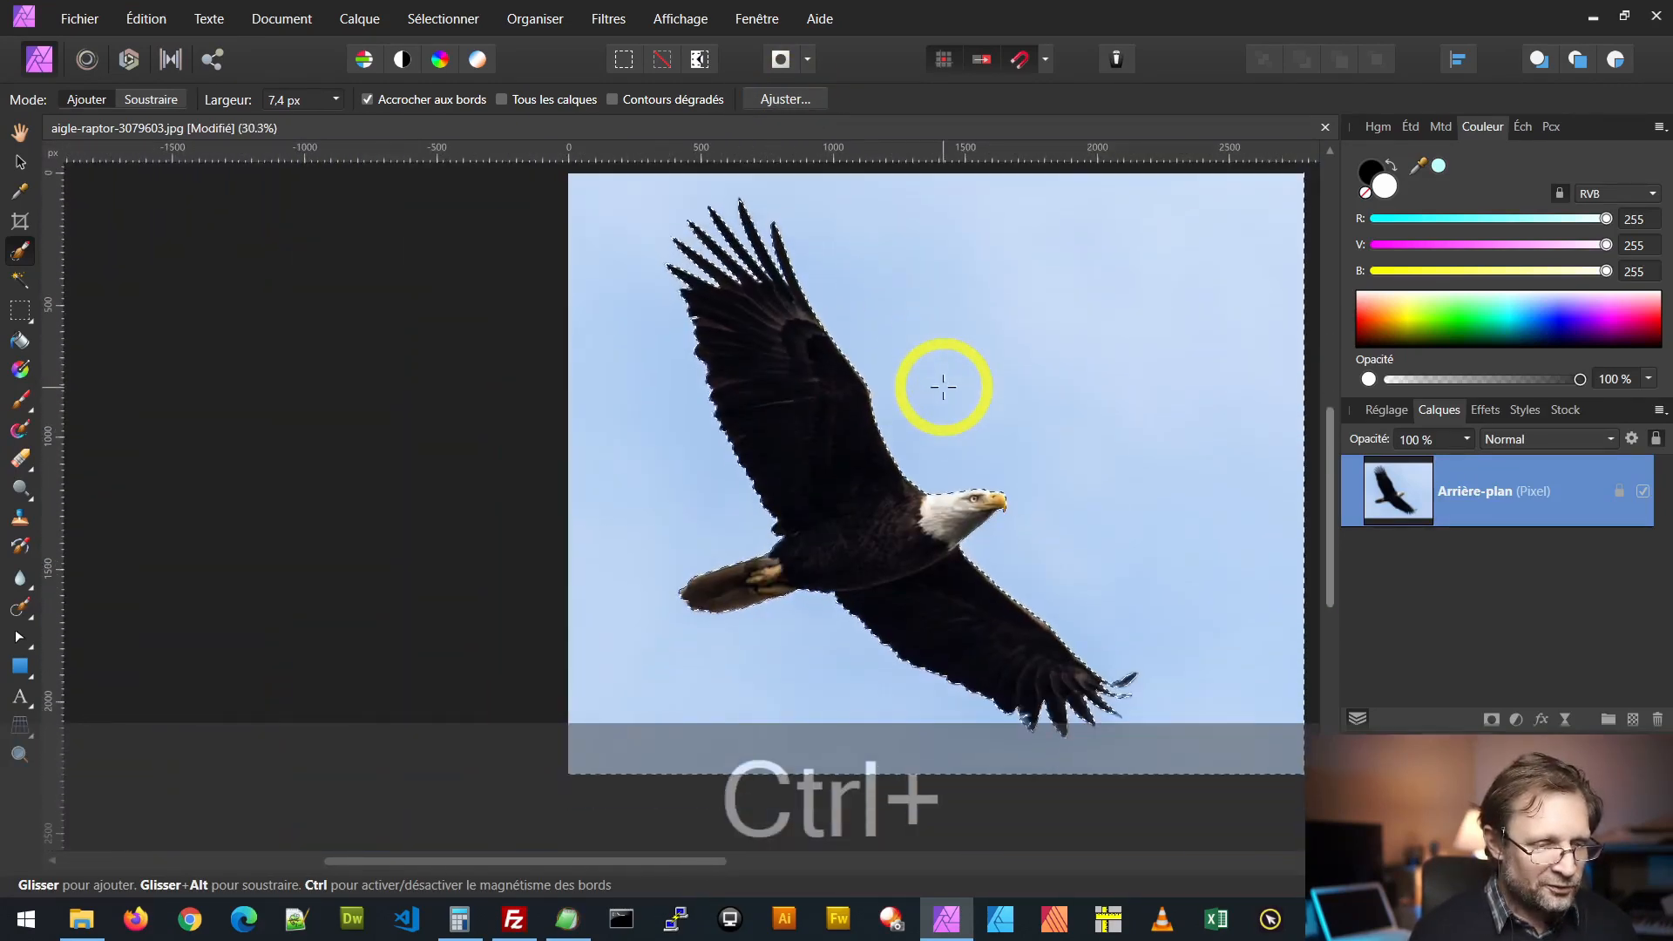
{"action": "left_click", "coordinate": [446, 19]}
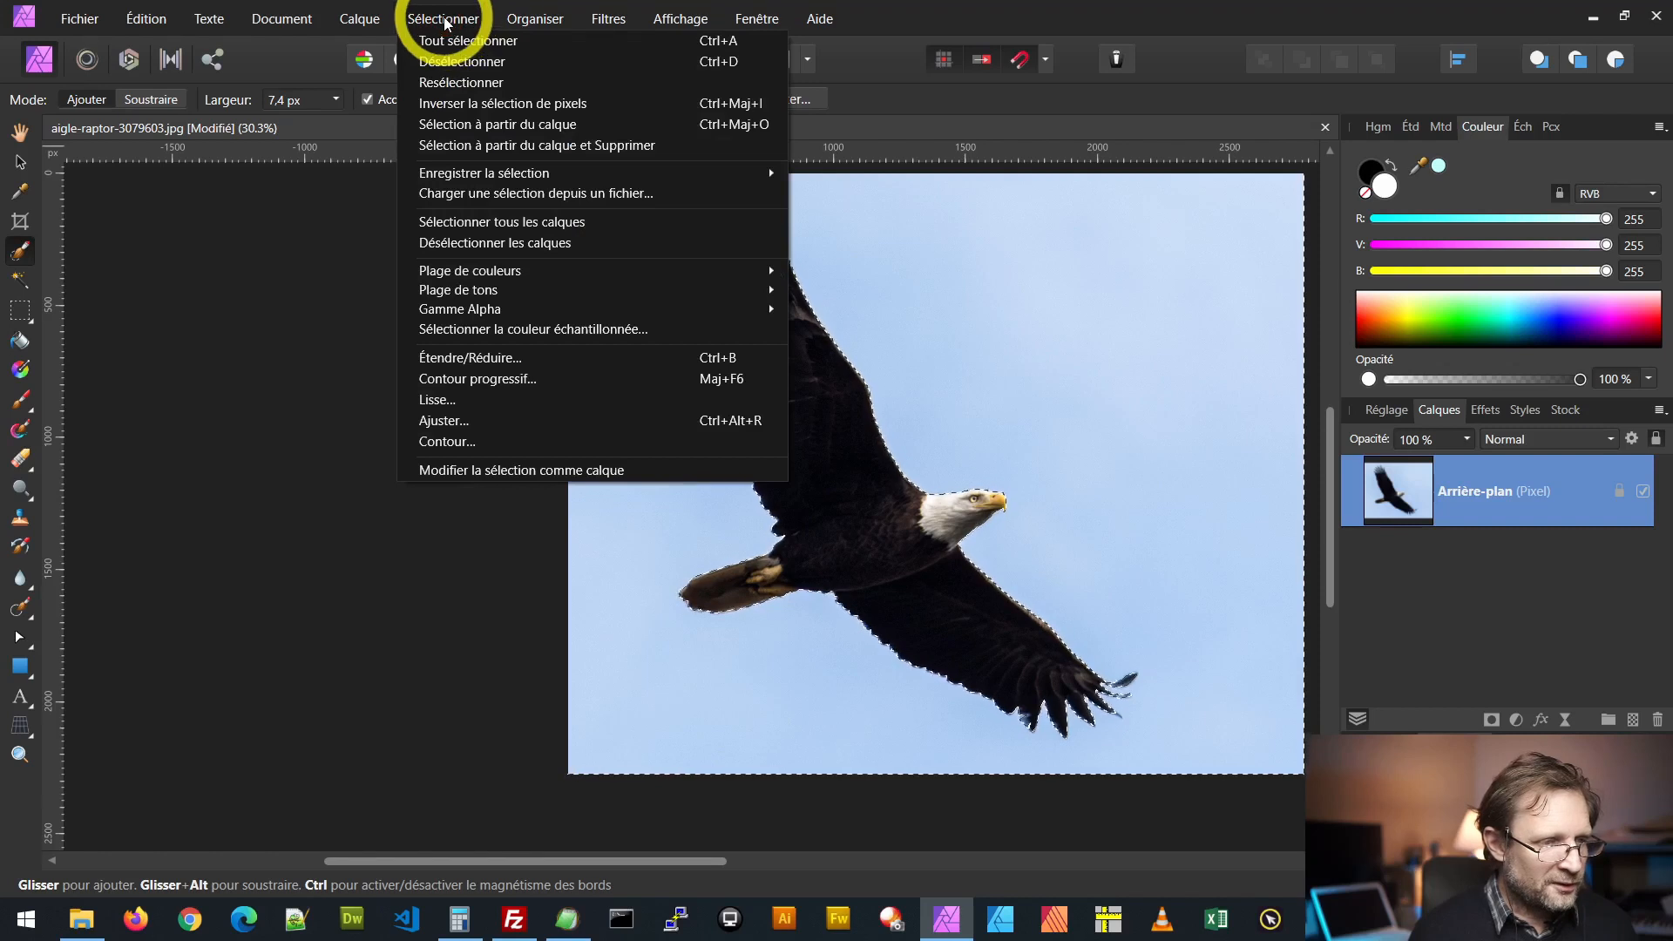
{"action": "left_click", "coordinate": [479, 103]}
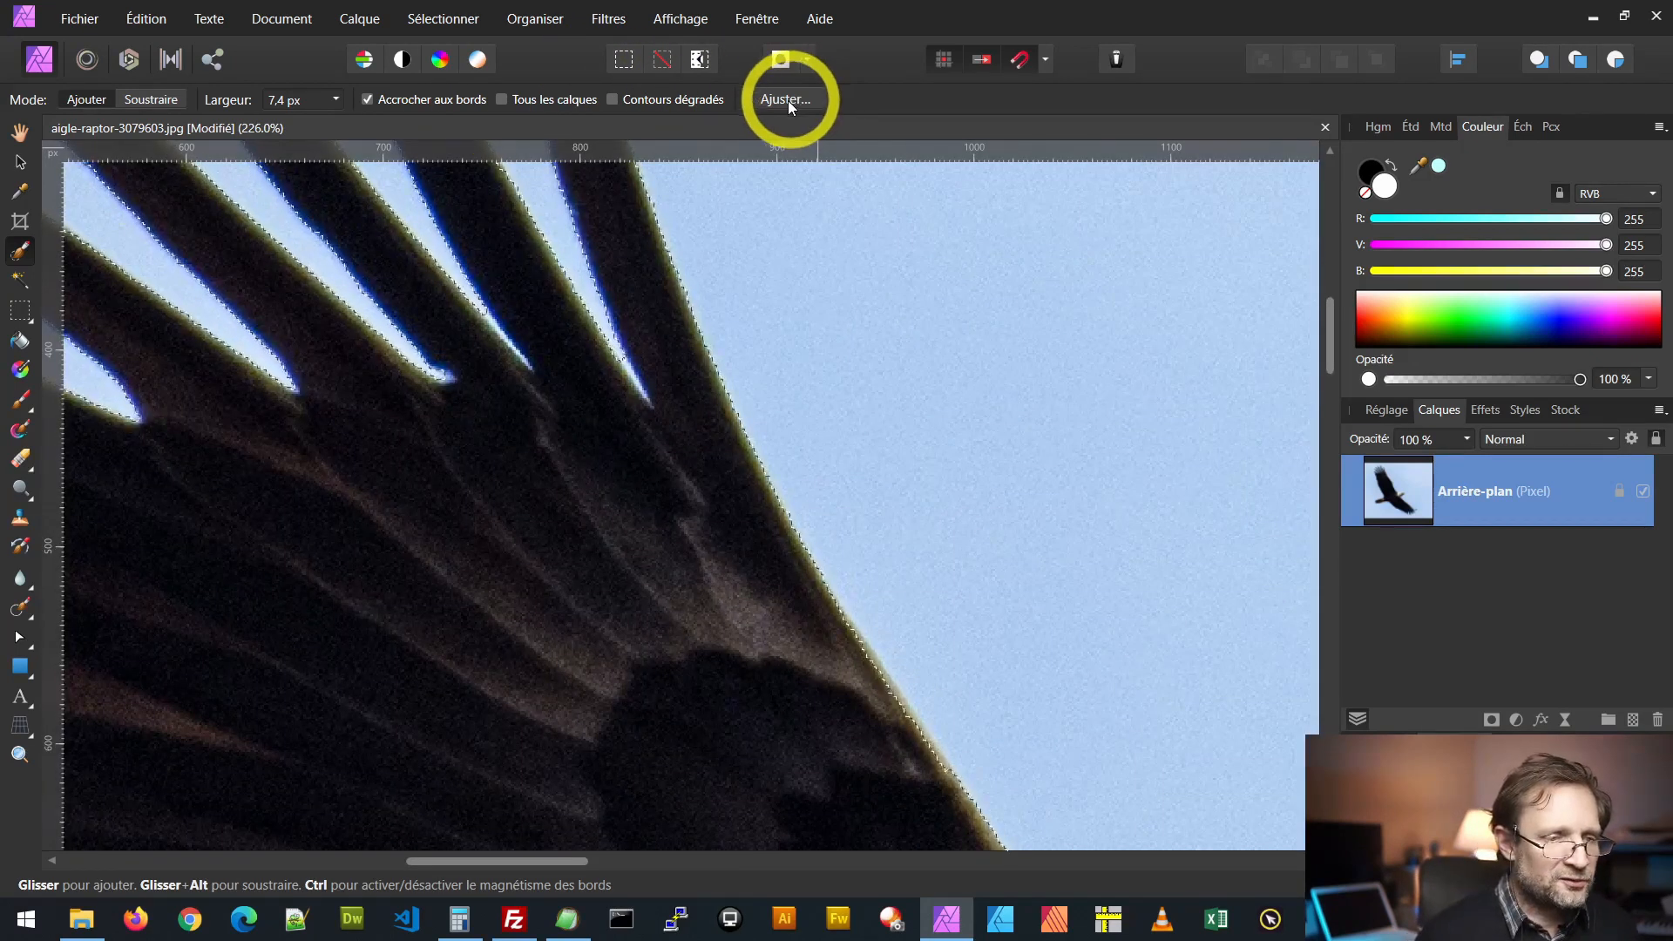
{"action": "left_click", "coordinate": [788, 101]}
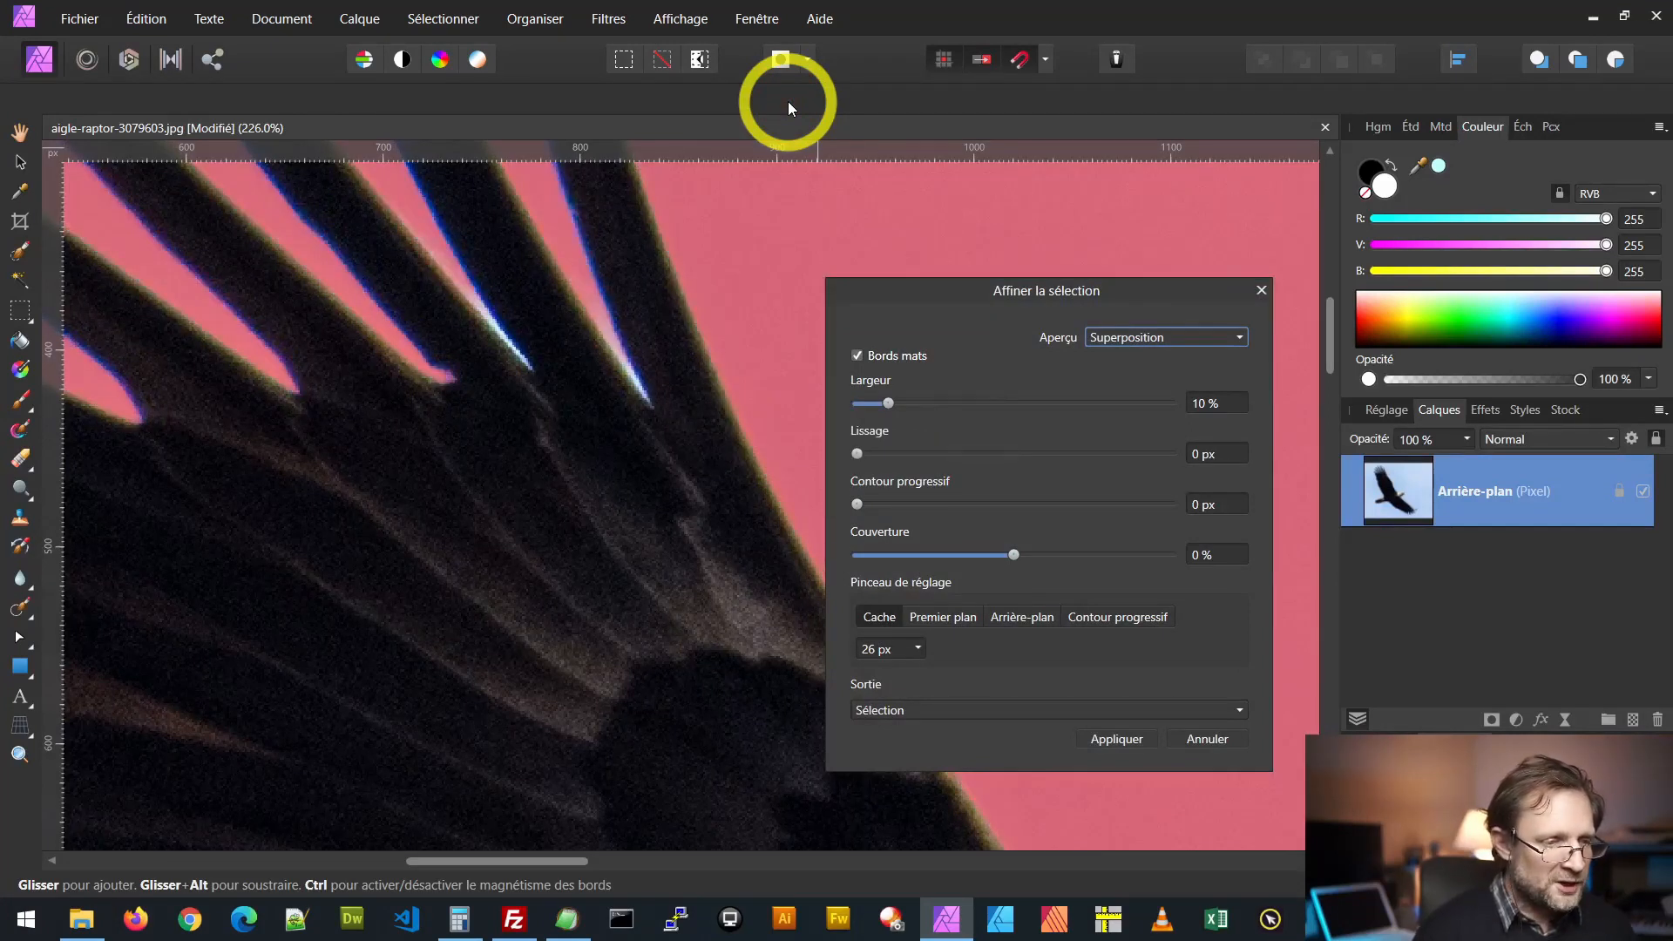
Step: Examine the eagle's outline in the overlay preview, from the upper feathers past the tail to the blue patch on the lower wing tip
{"action": "key", "text": "ctrl"}
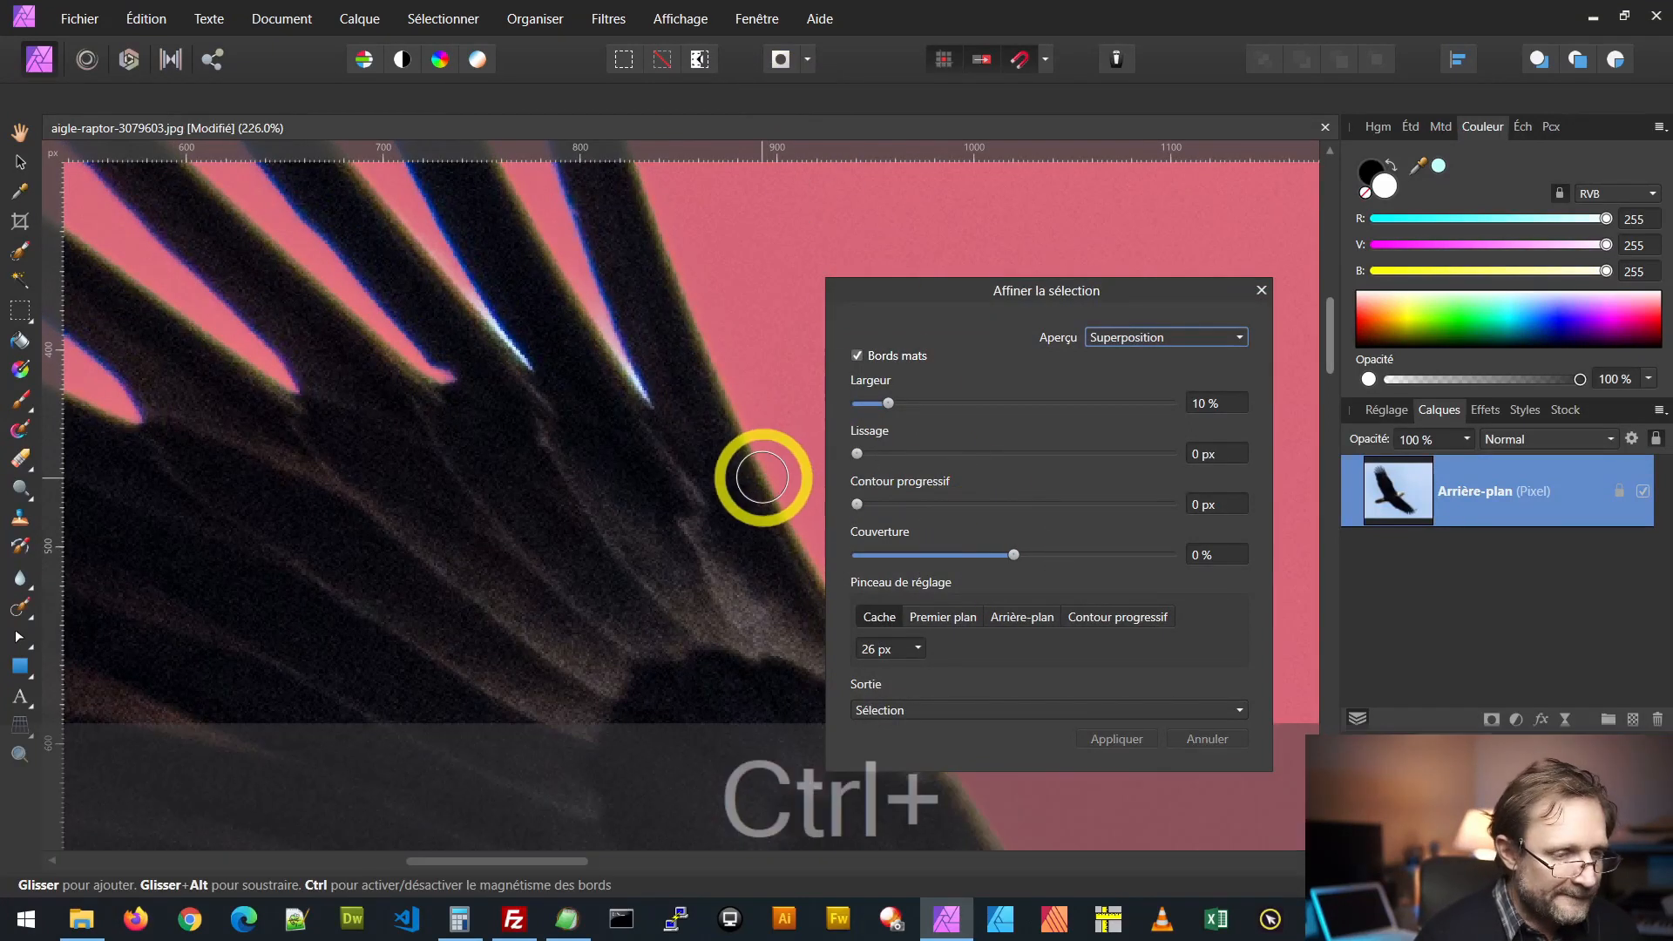
{"action": "scroll", "coordinate": [758, 479], "scroll_direction": "down", "scroll_amount": 8}
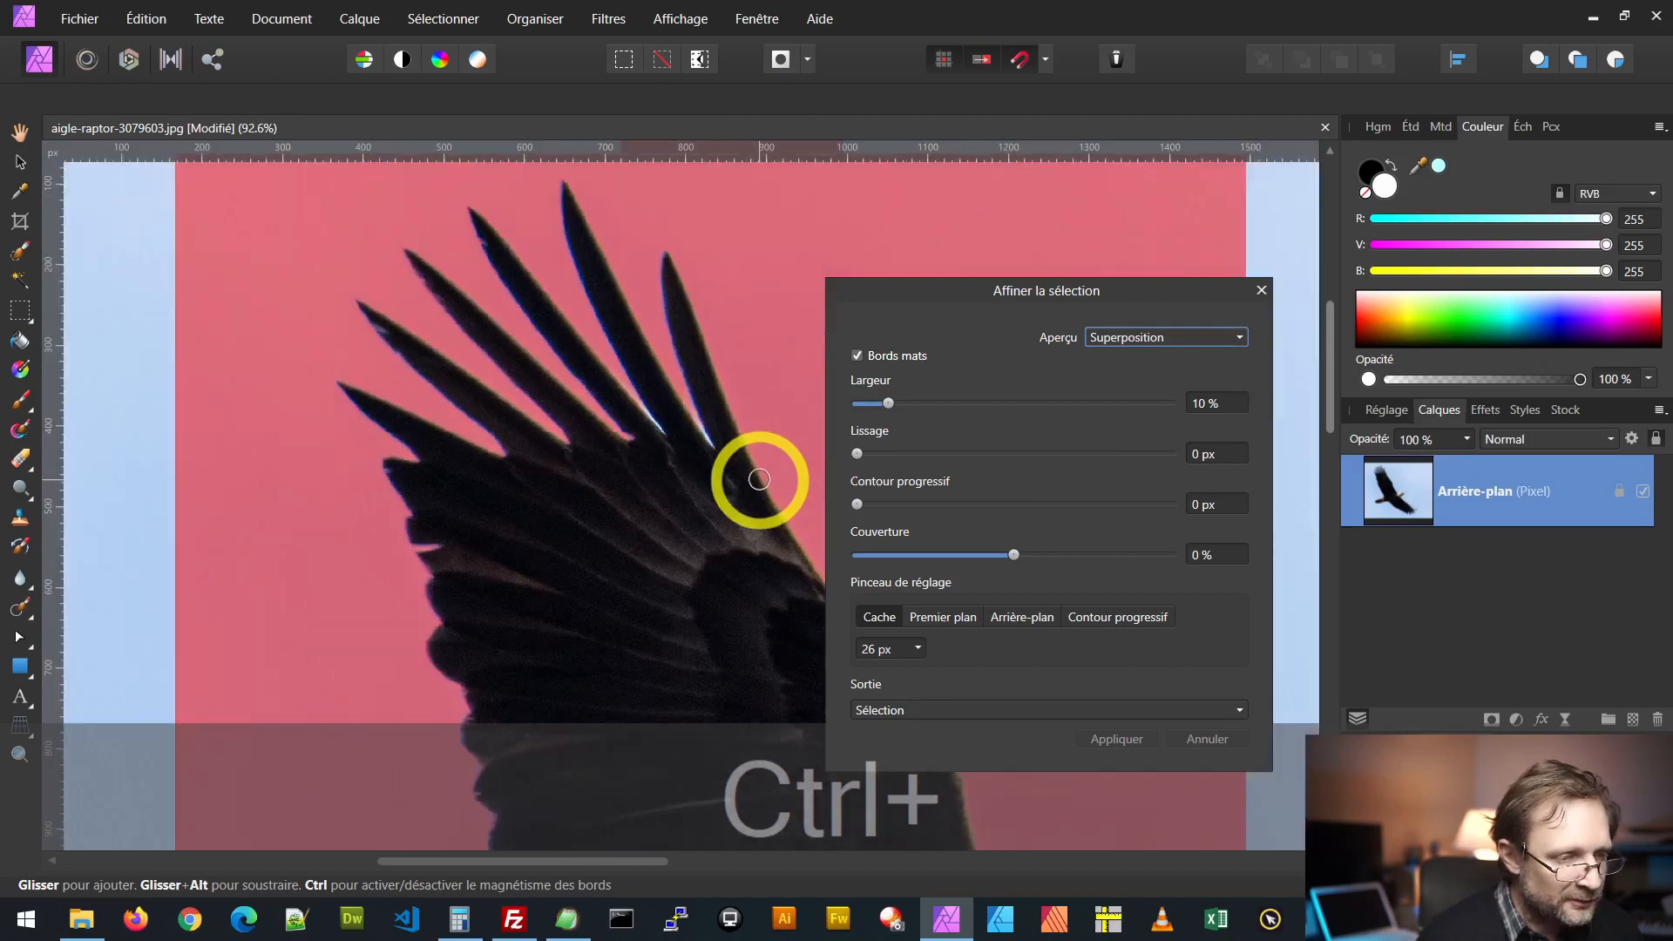
{"action": "scroll", "coordinate": [759, 480], "scroll_direction": "down", "scroll_amount": 1}
{"action": "scroll", "coordinate": [761, 482], "scroll_direction": "down", "scroll_amount": 3}
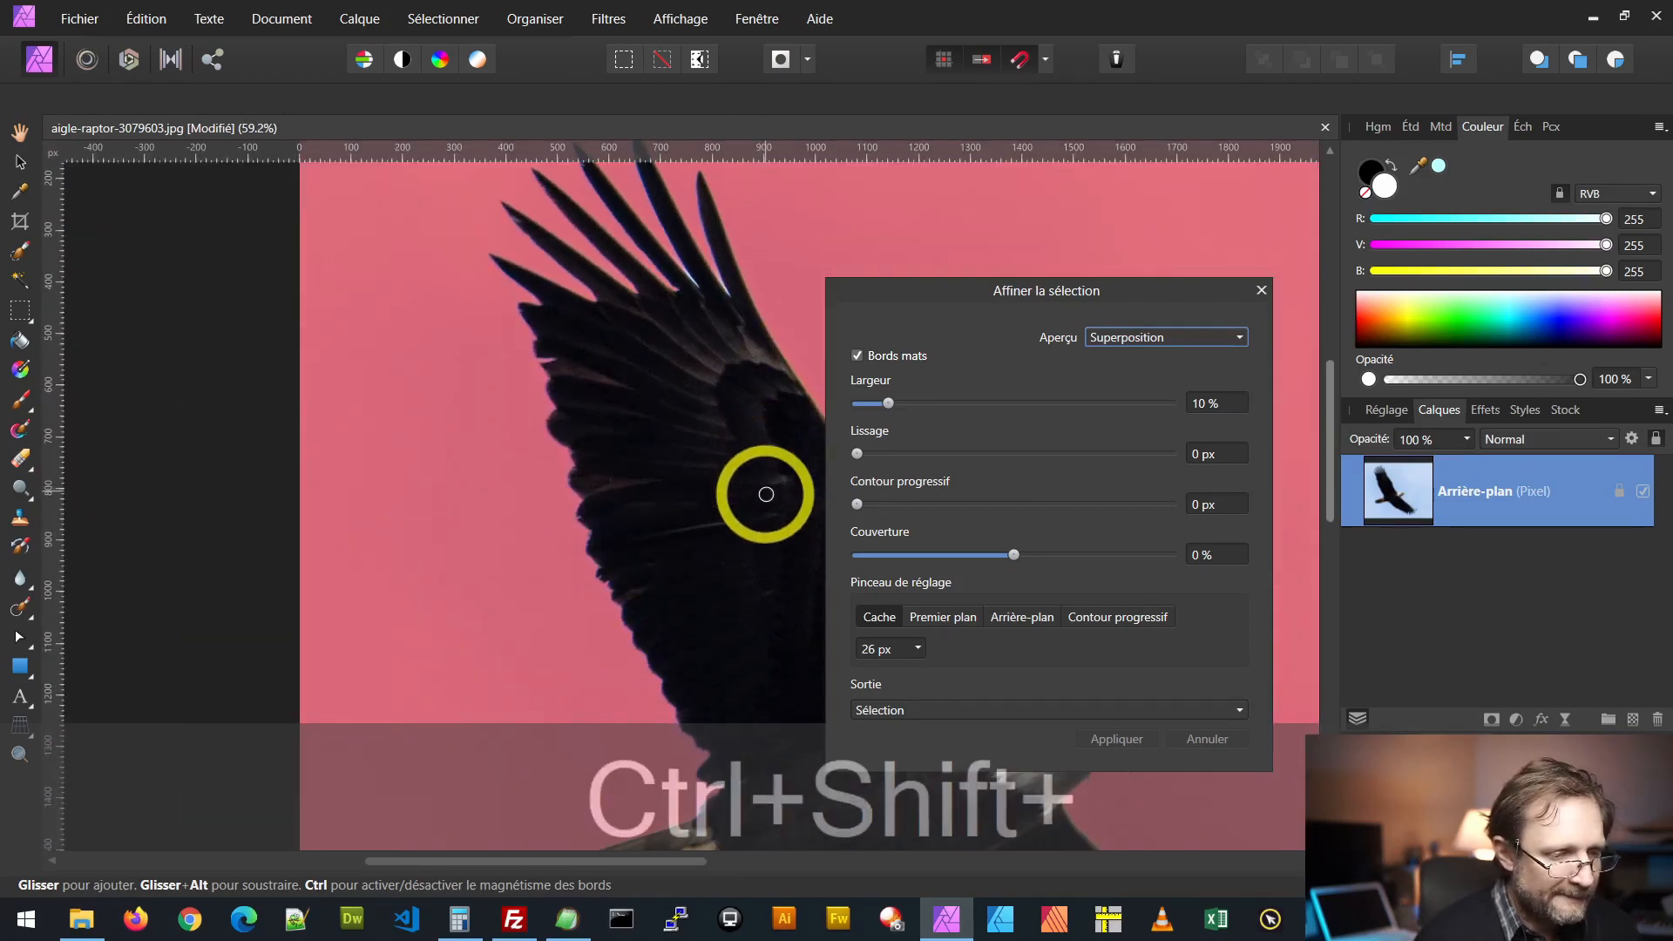
{"action": "scroll", "coordinate": [766, 495], "scroll_direction": "right", "scroll_amount": 3}
{"action": "scroll", "coordinate": [766, 502], "scroll_direction": "down", "scroll_amount": 6}
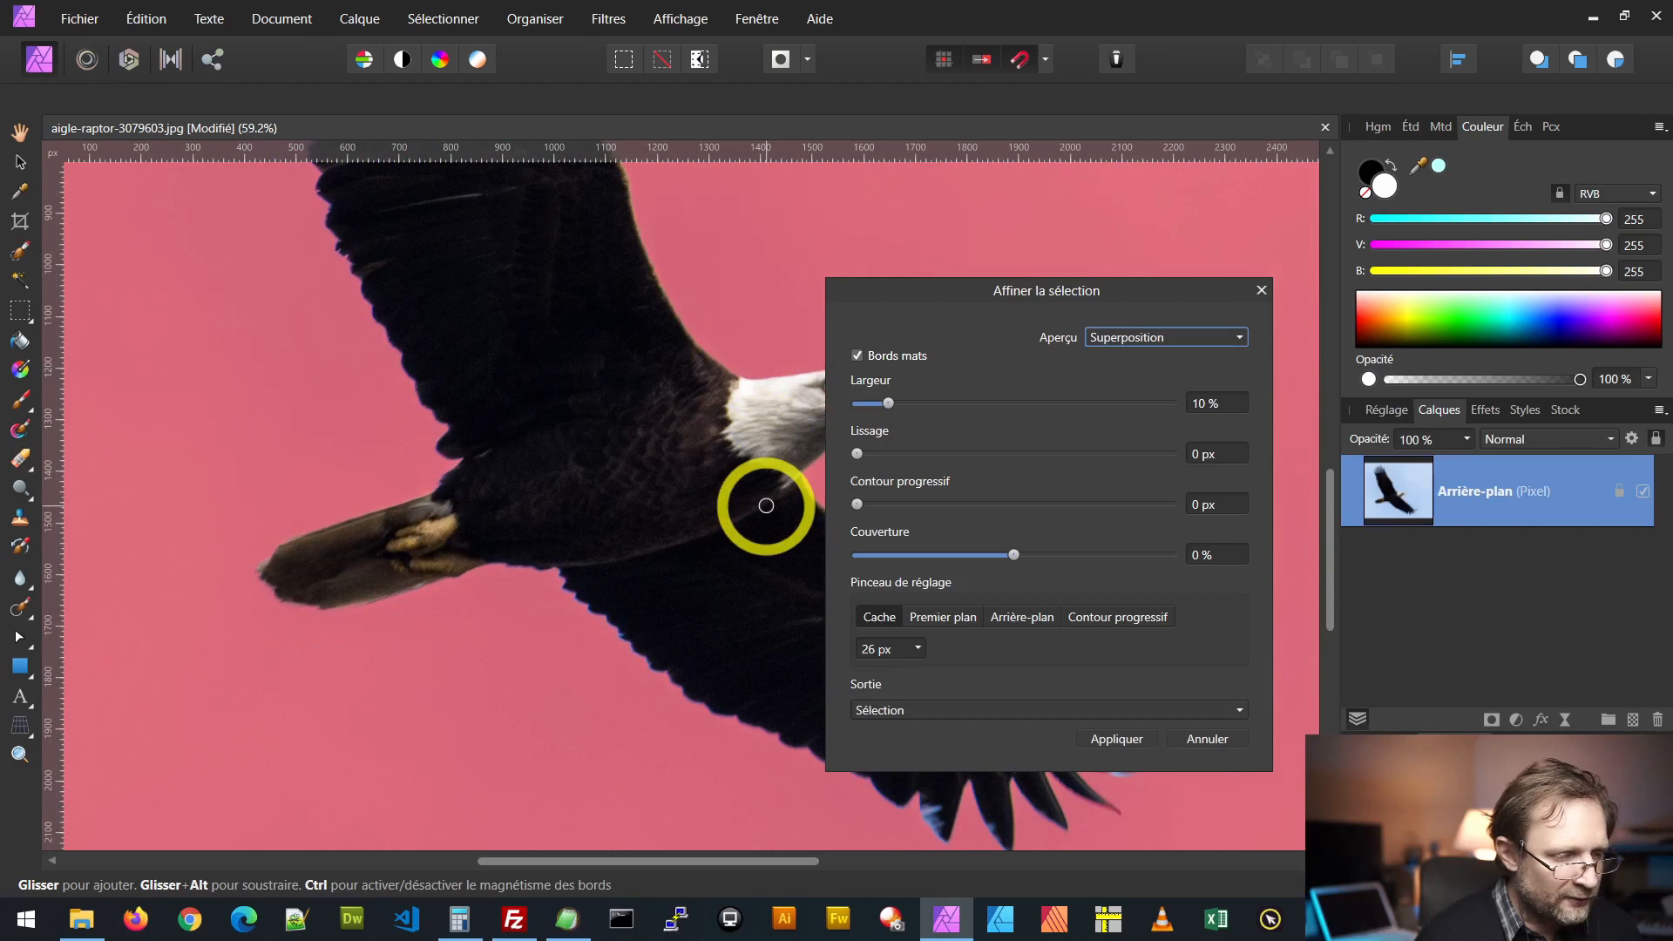
{"action": "scroll", "coordinate": [766, 506], "scroll_direction": "right", "scroll_amount": 3}
{"action": "scroll", "coordinate": [766, 506], "scroll_direction": "right", "scroll_amount": 2}
{"action": "scroll", "coordinate": [759, 511], "scroll_direction": "down", "scroll_amount": 2}
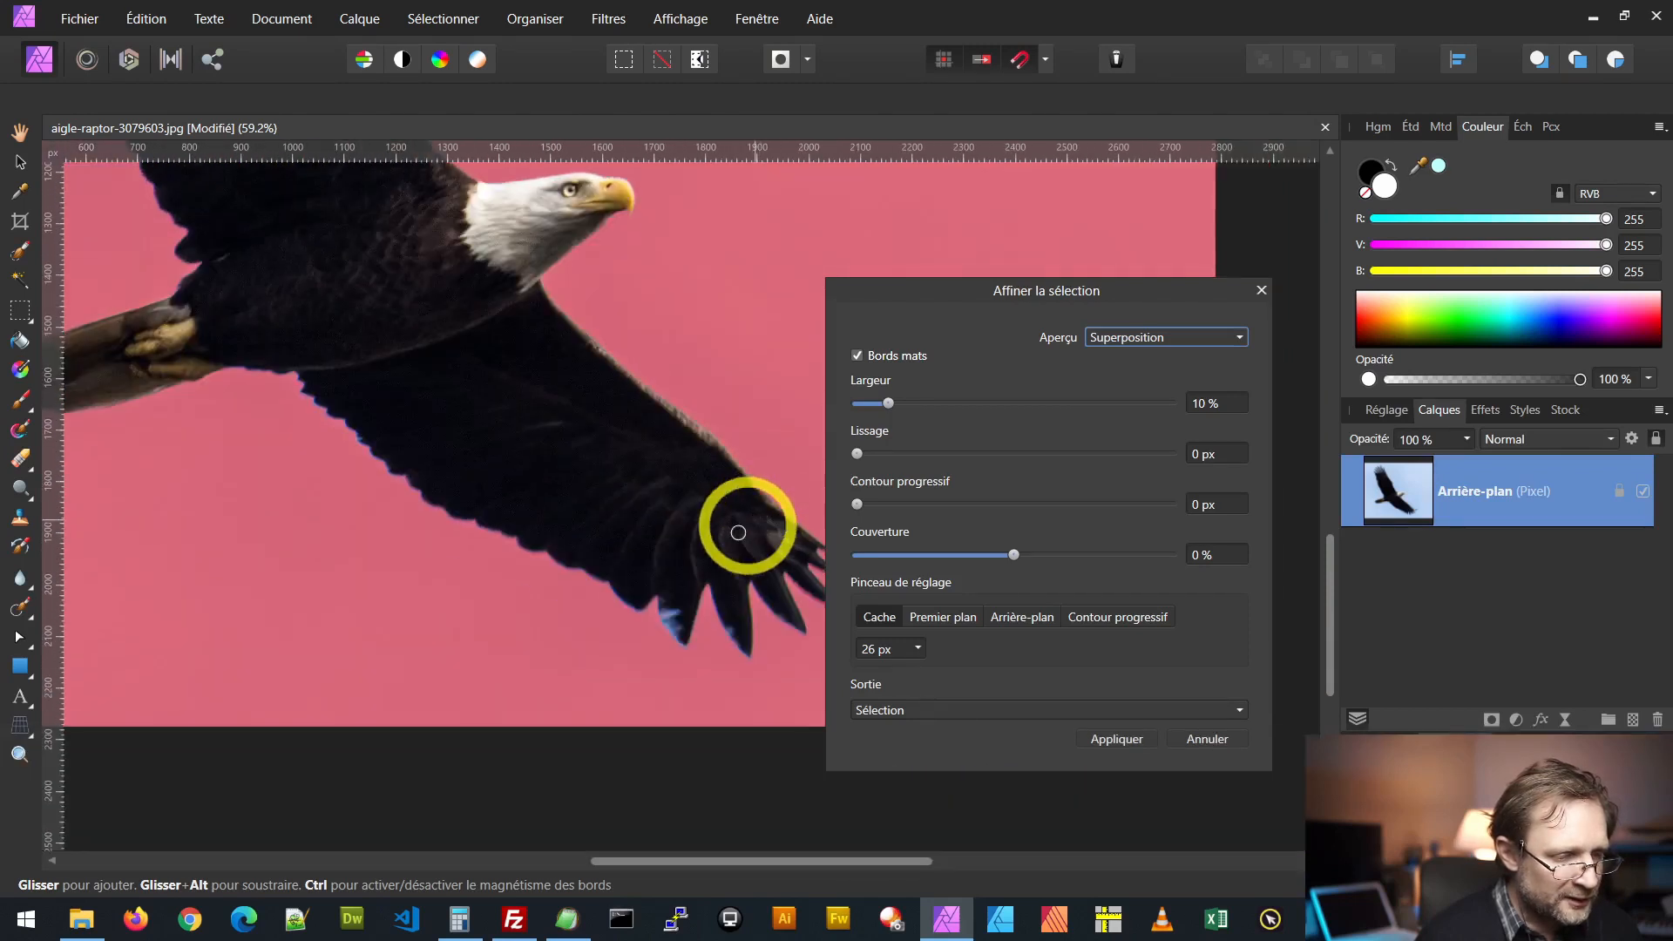
{"action": "scroll", "coordinate": [693, 632], "scroll_direction": "up", "scroll_amount": 8}
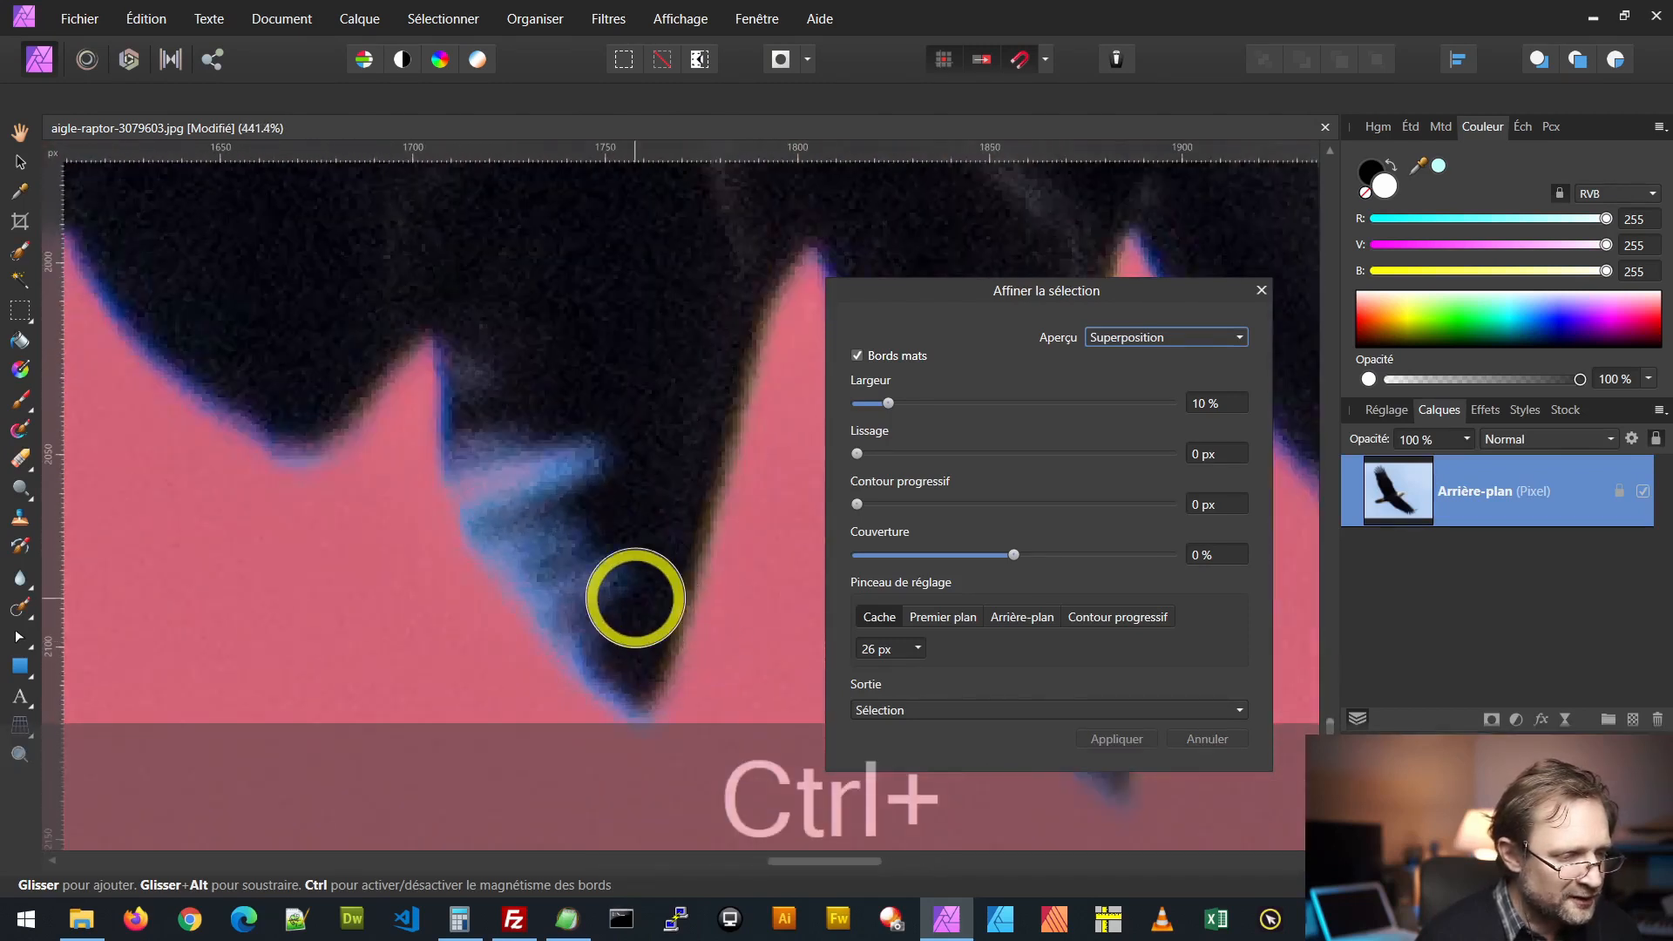
Step: Mark the thin unmasked sliver of sky between two upper-wing feathers as background, using the Arrière-plan refinement brush at 2 px
{"action": "scroll", "coordinate": [635, 598], "scroll_direction": "down", "scroll_amount": 10}
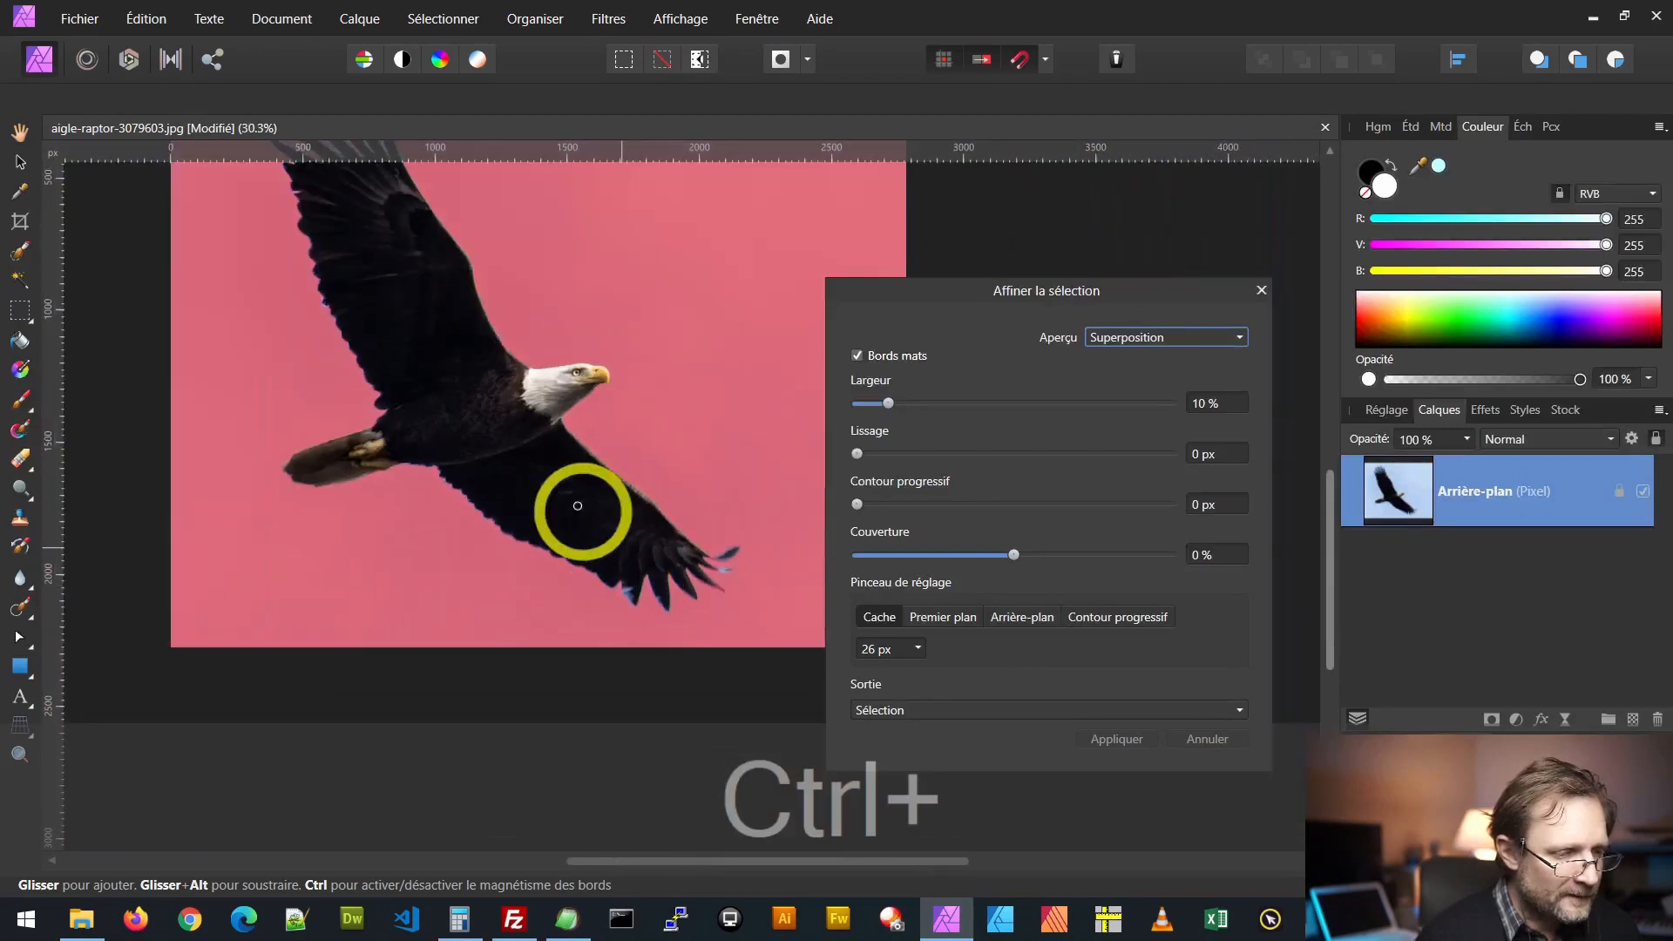
{"action": "scroll", "coordinate": [515, 385], "scroll_direction": "up", "scroll_amount": 3}
{"action": "scroll", "coordinate": [348, 412], "scroll_direction": "left", "scroll_amount": 3}
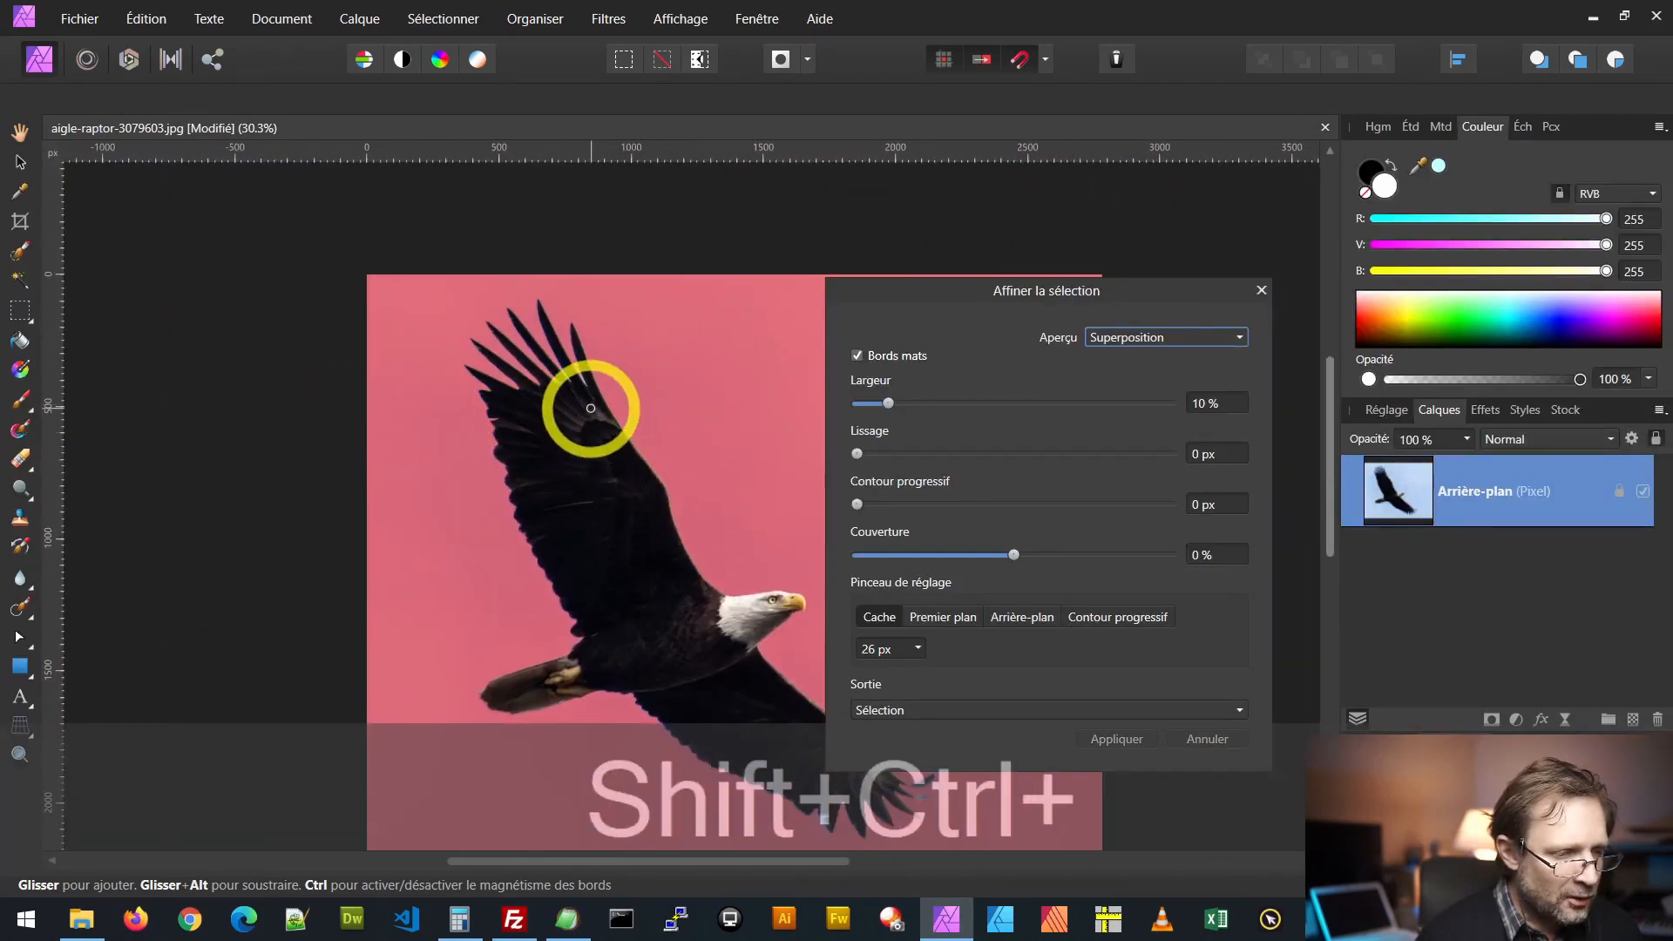
{"action": "scroll", "coordinate": [591, 408], "scroll_direction": "up", "scroll_amount": 12}
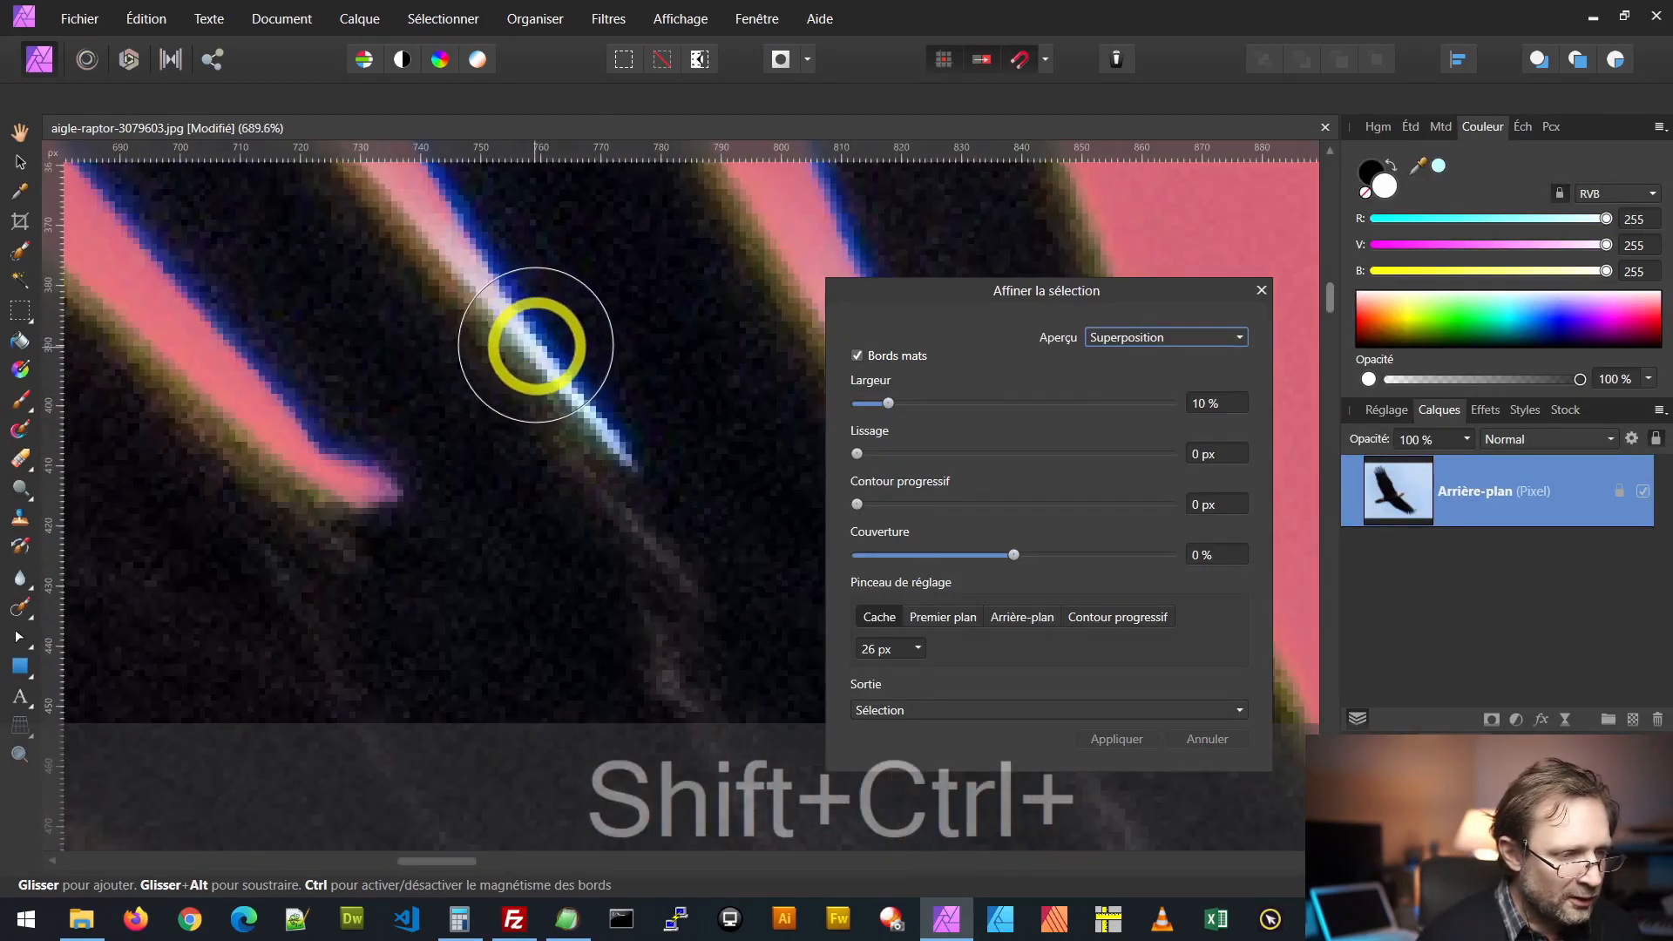
{"action": "mouse_move", "coordinate": [555, 393]}
{"action": "left_mouse_down"}
{"action": "mouse_move", "coordinate": [605, 389]}
{"action": "mouse_move", "coordinate": [500, 403]}
{"action": "left_mouse_up"}
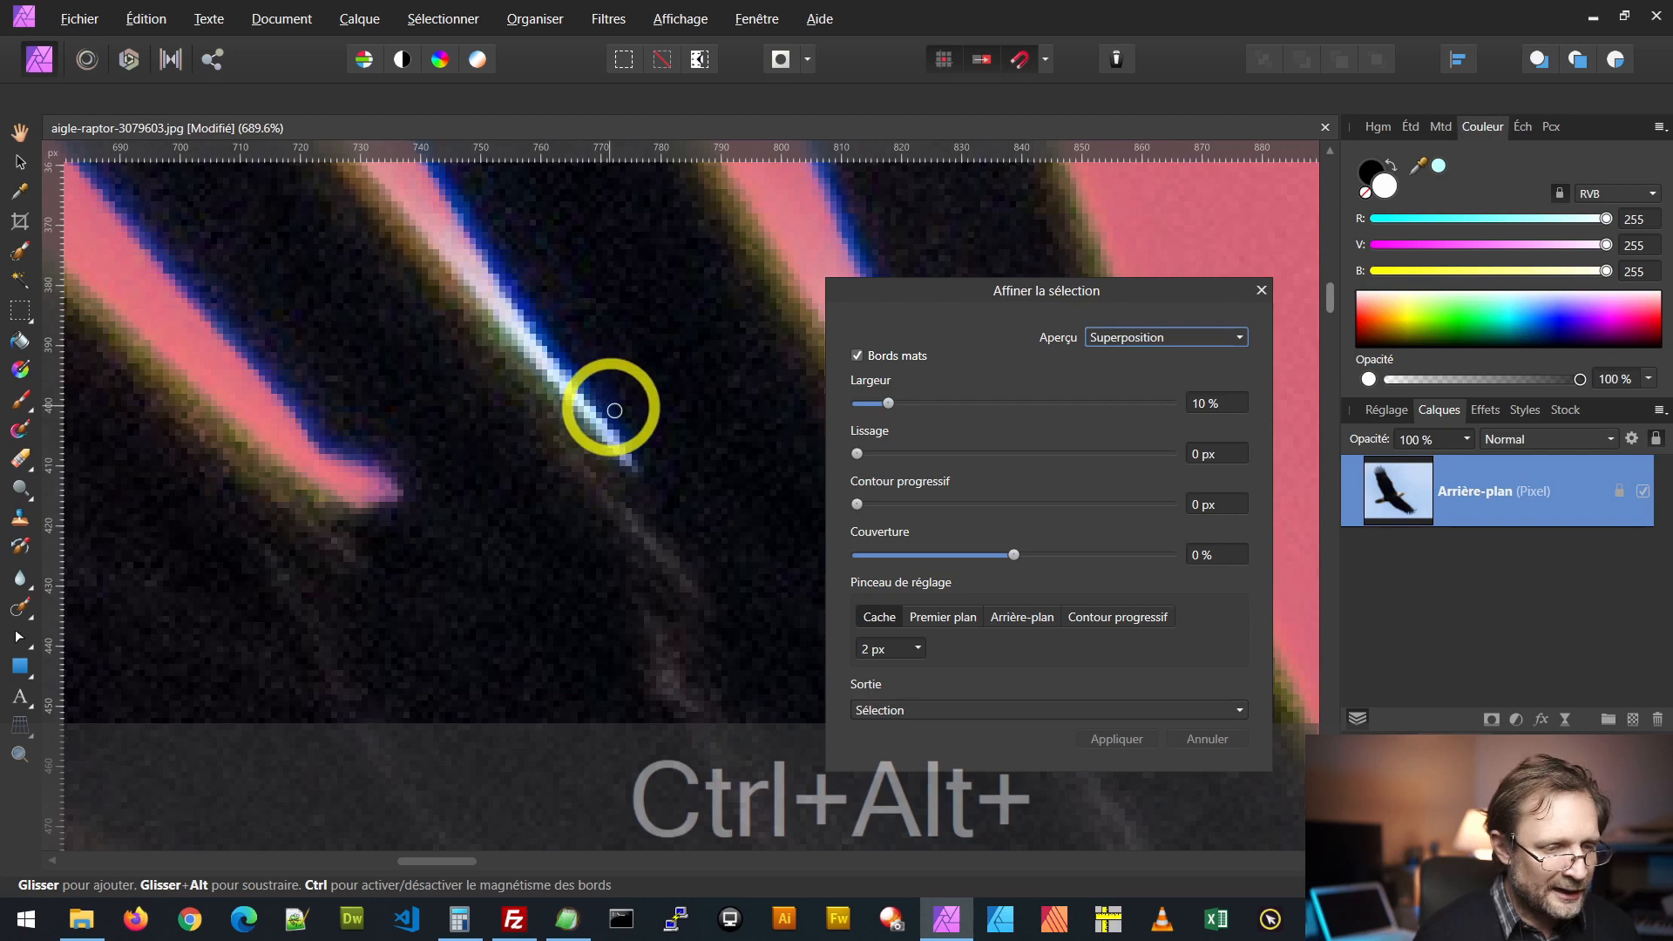
{"action": "left_click", "coordinate": [1025, 617]}
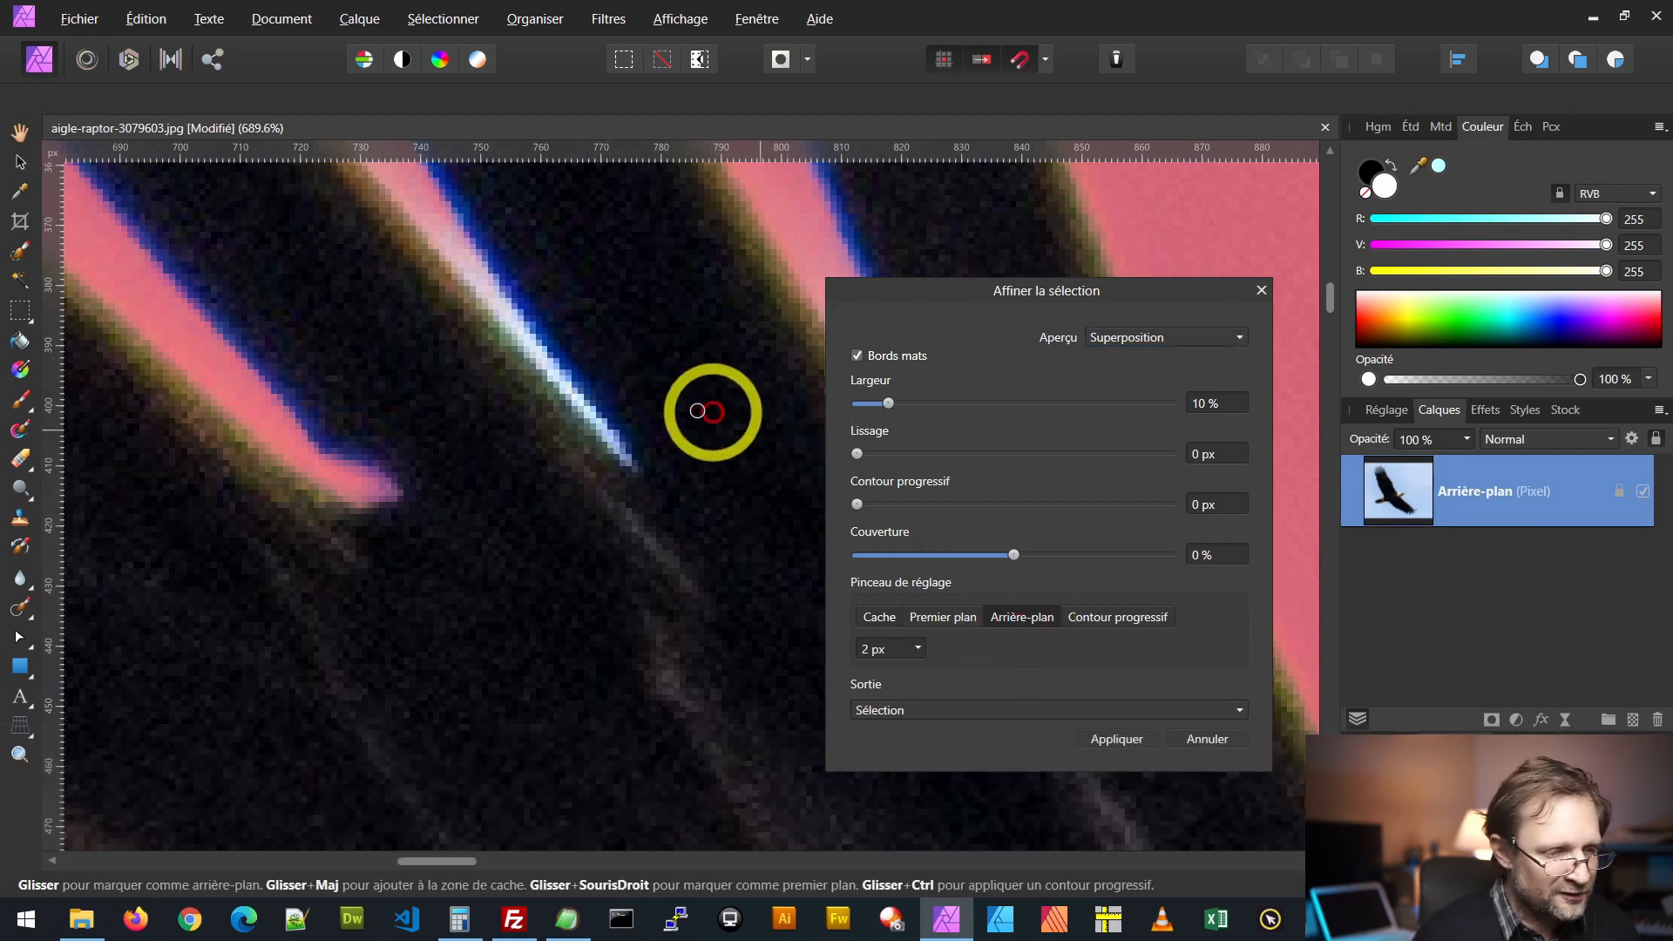
{"action": "left_click_drag", "start_coordinate": [477, 281], "coordinate": [589, 417]}
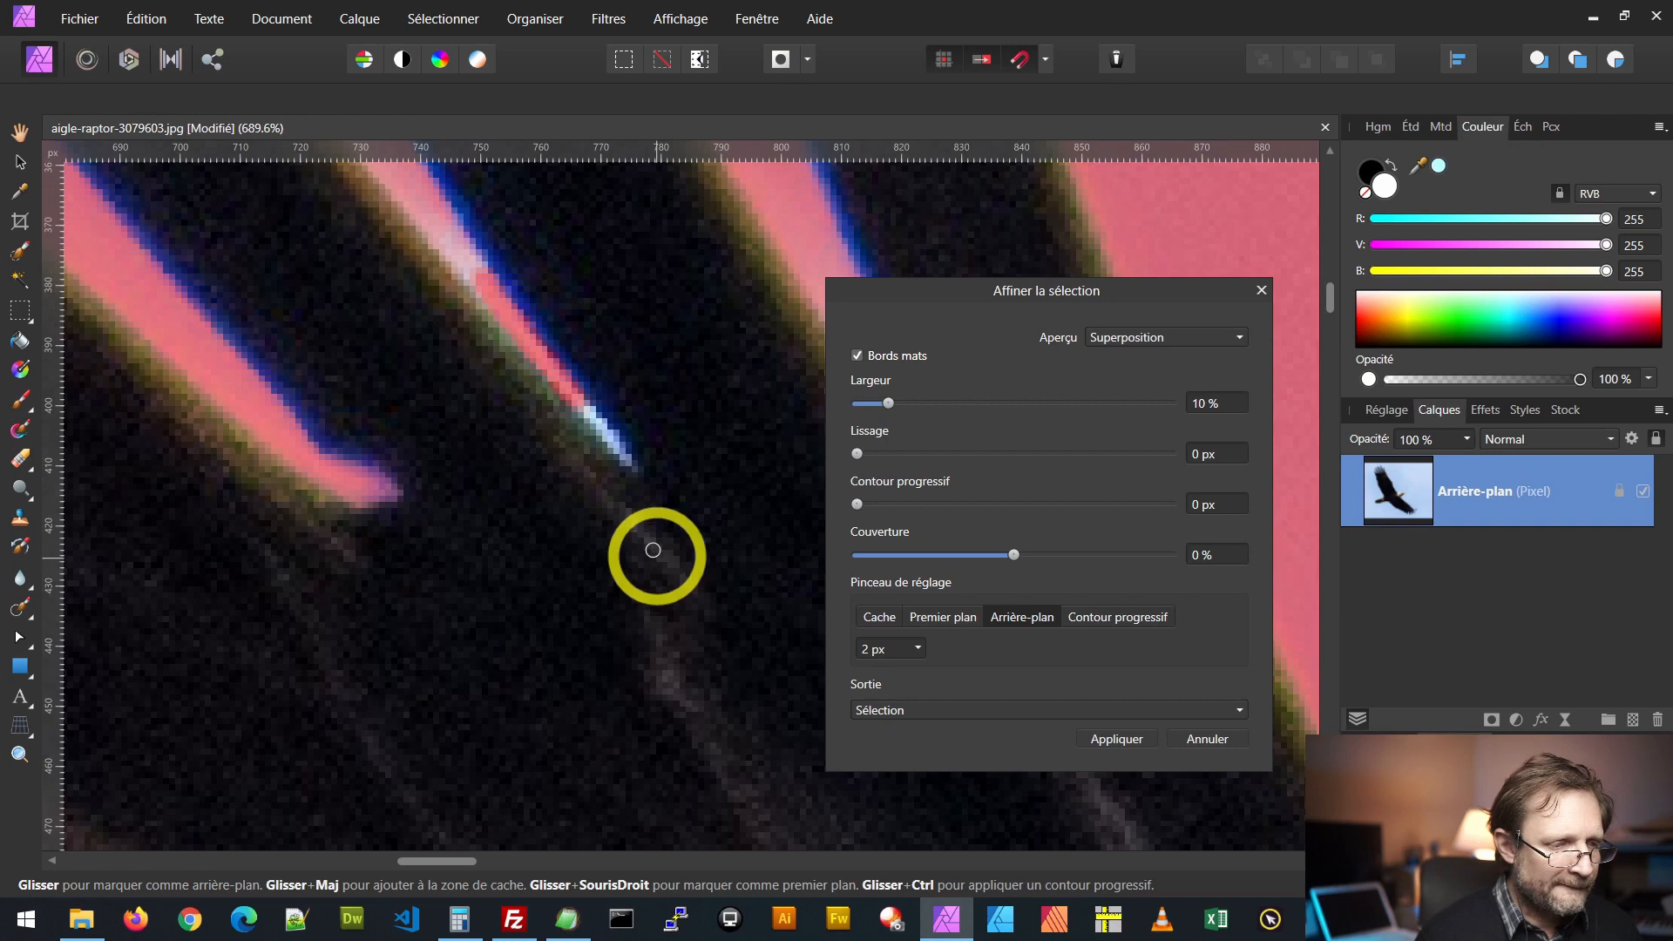
{"action": "mouse_move", "coordinate": [479, 271]}
{"action": "left_mouse_down"}
{"action": "mouse_move", "coordinate": [454, 247]}
{"action": "mouse_move", "coordinate": [482, 286]}
{"action": "left_mouse_up"}
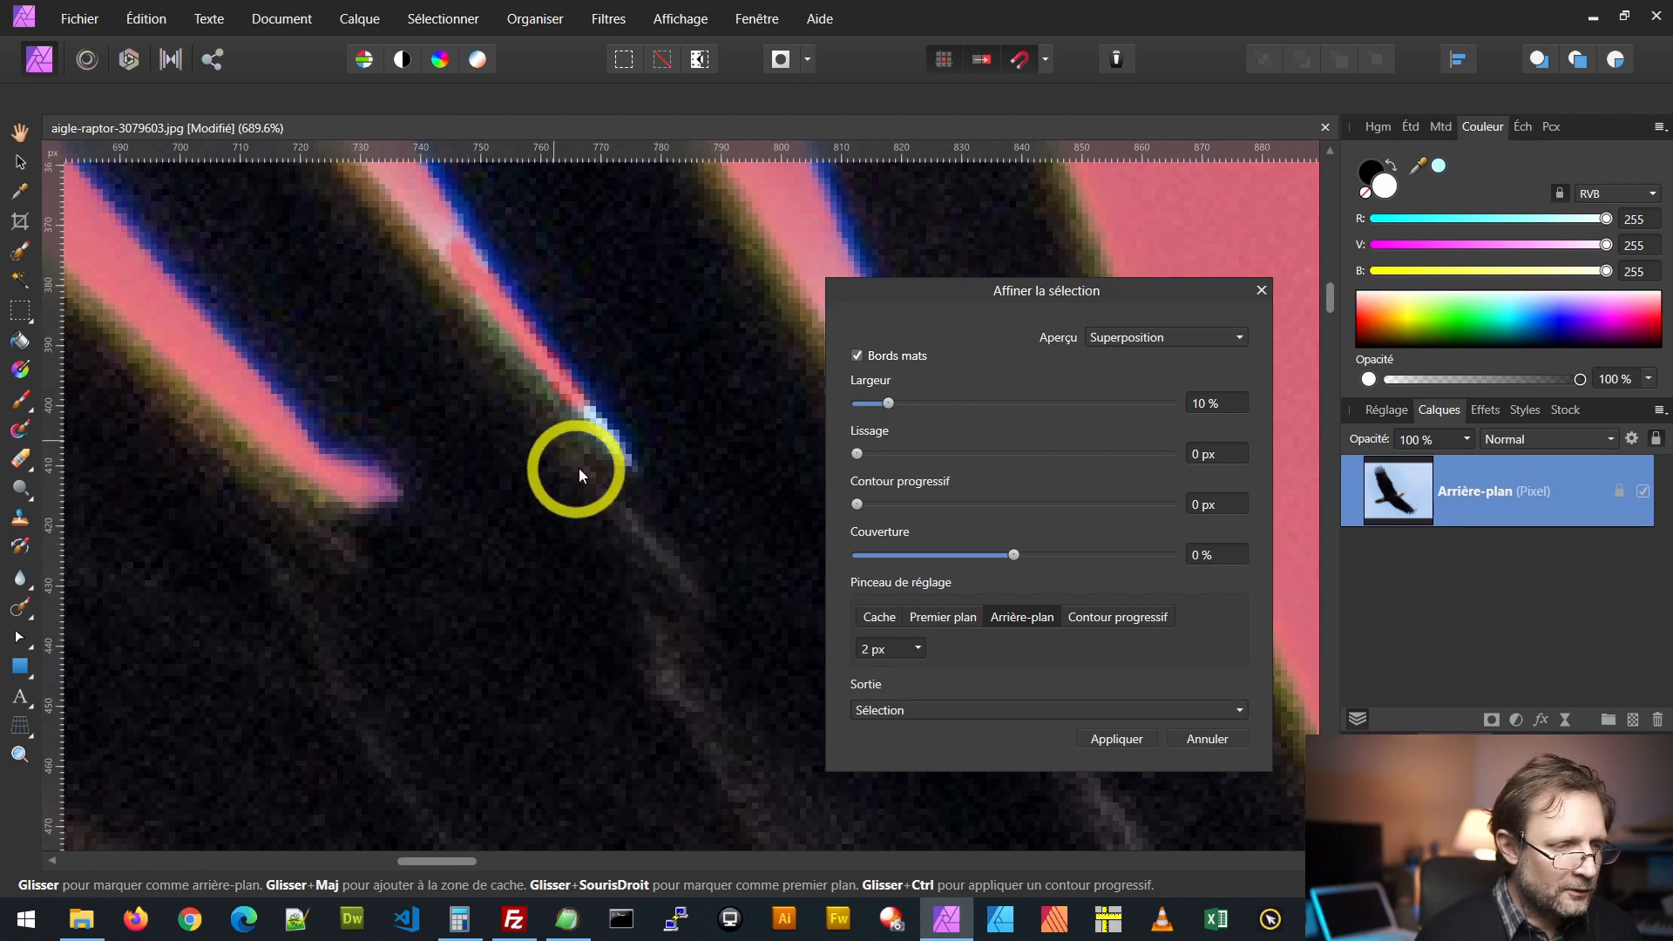
{"action": "left_click_drag", "start_coordinate": [589, 412], "coordinate": [629, 465]}
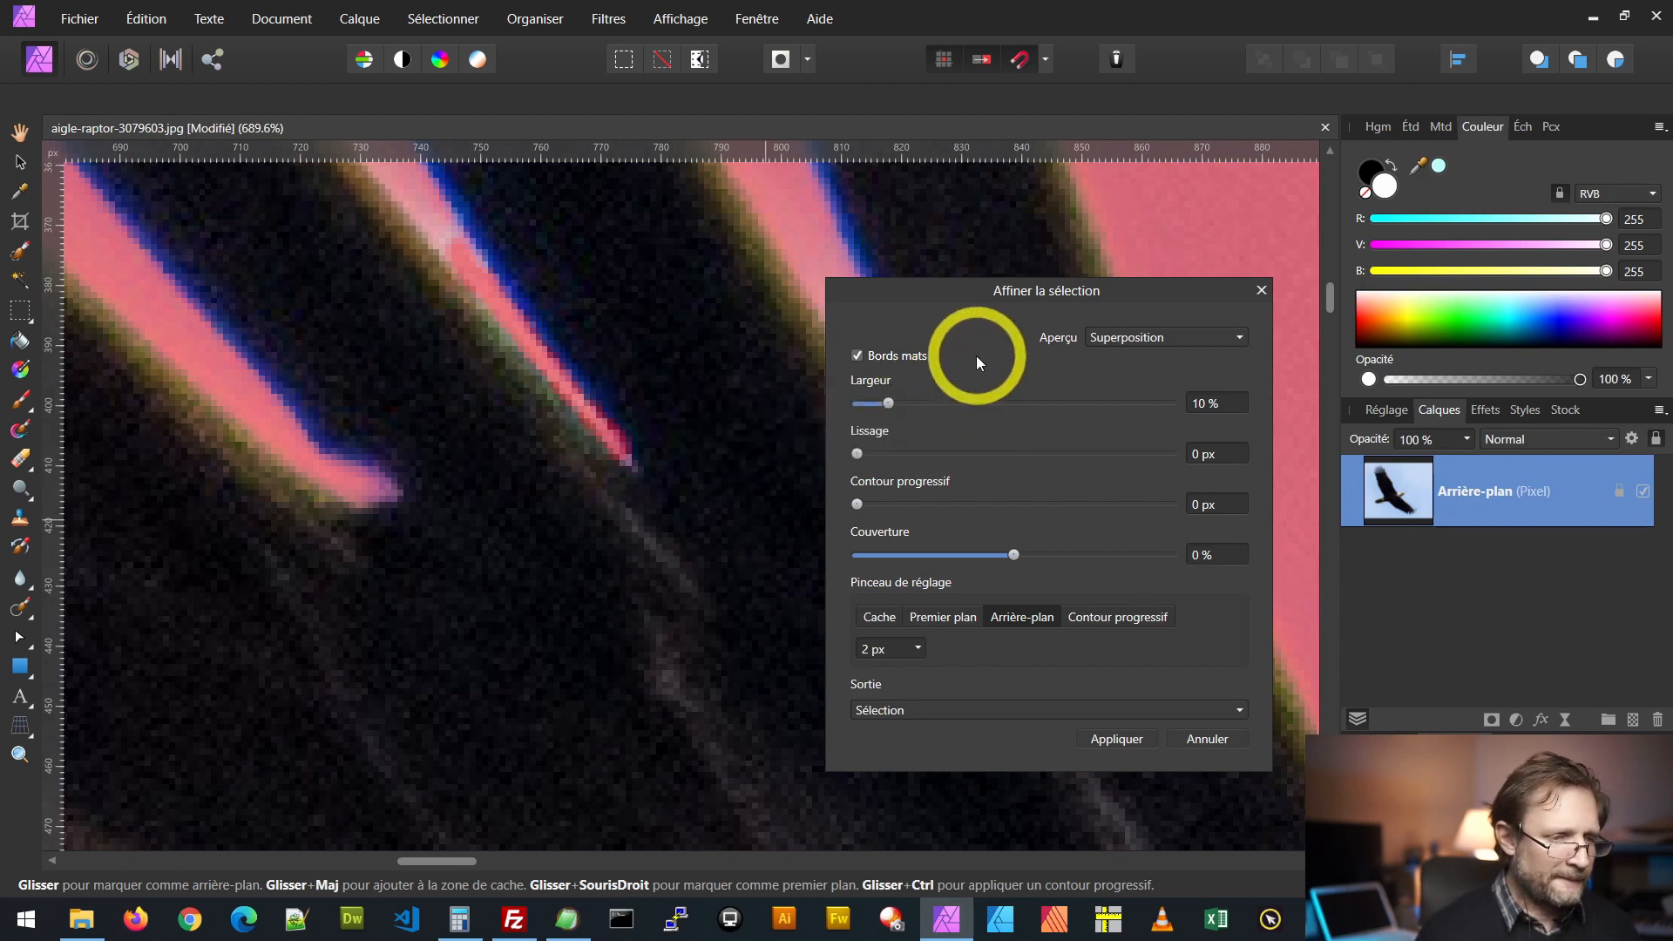
Step: Move the refinement dialog aside, mark the neighbouring feather gap's narrow end as background, and touch up the start of the first gap
{"action": "left_click_drag", "start_coordinate": [898, 303], "coordinate": [1155, 329]}
{"action": "left_click_drag", "start_coordinate": [900, 437], "coordinate": [975, 552]}
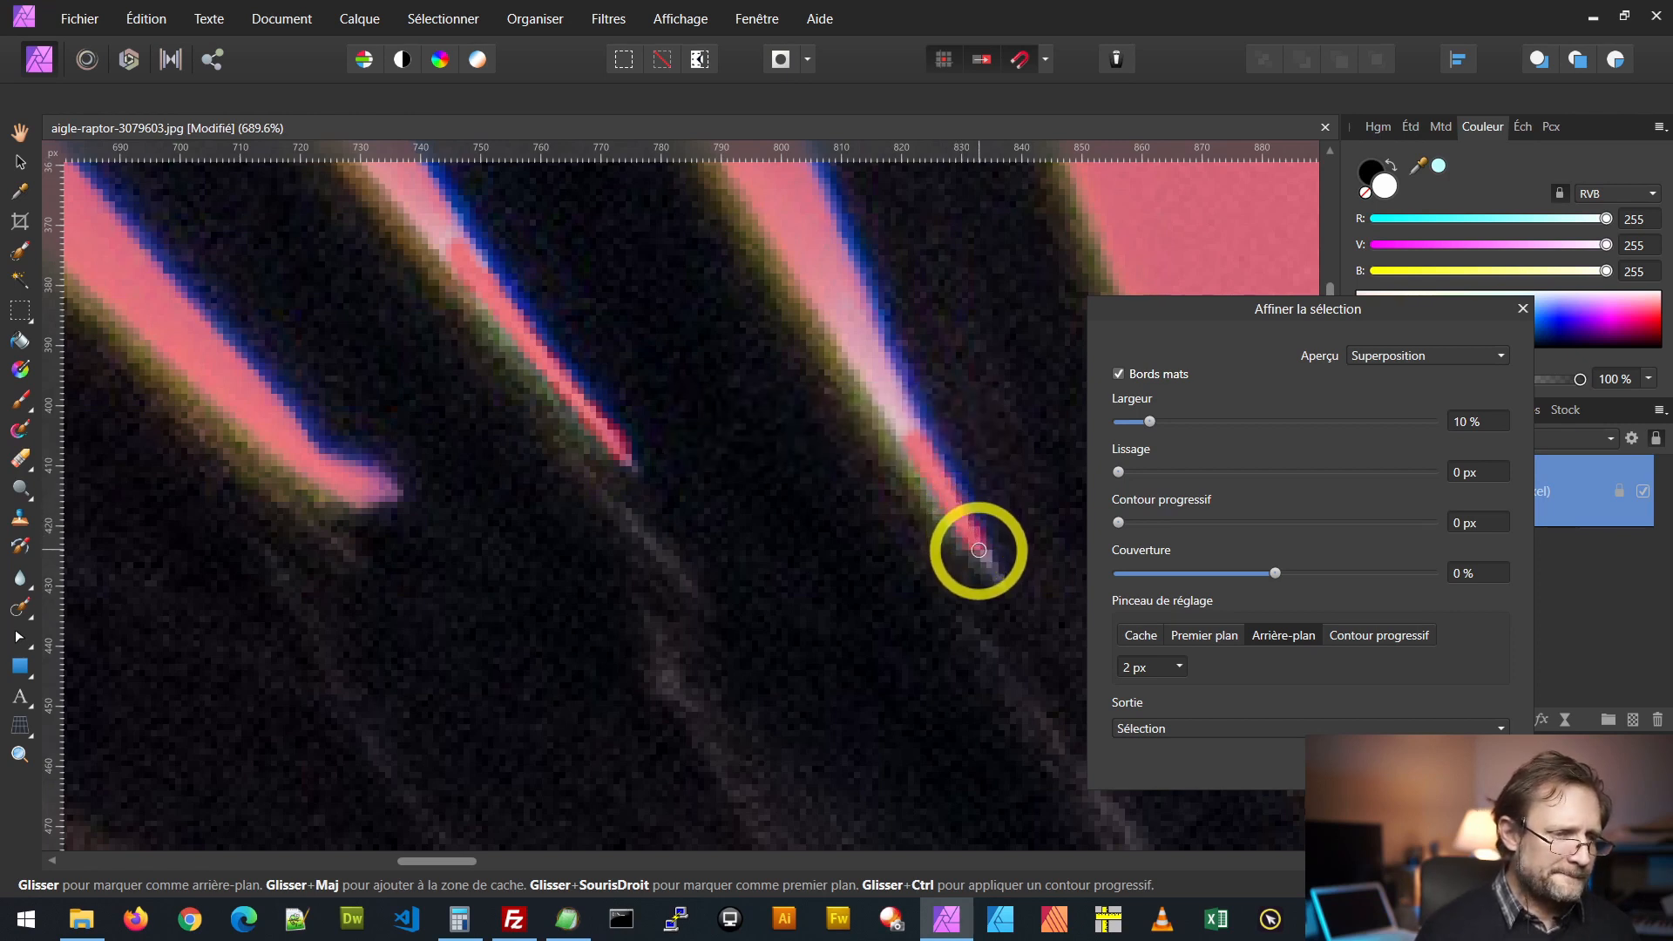
{"action": "left_click_drag", "start_coordinate": [453, 241], "coordinate": [466, 285]}
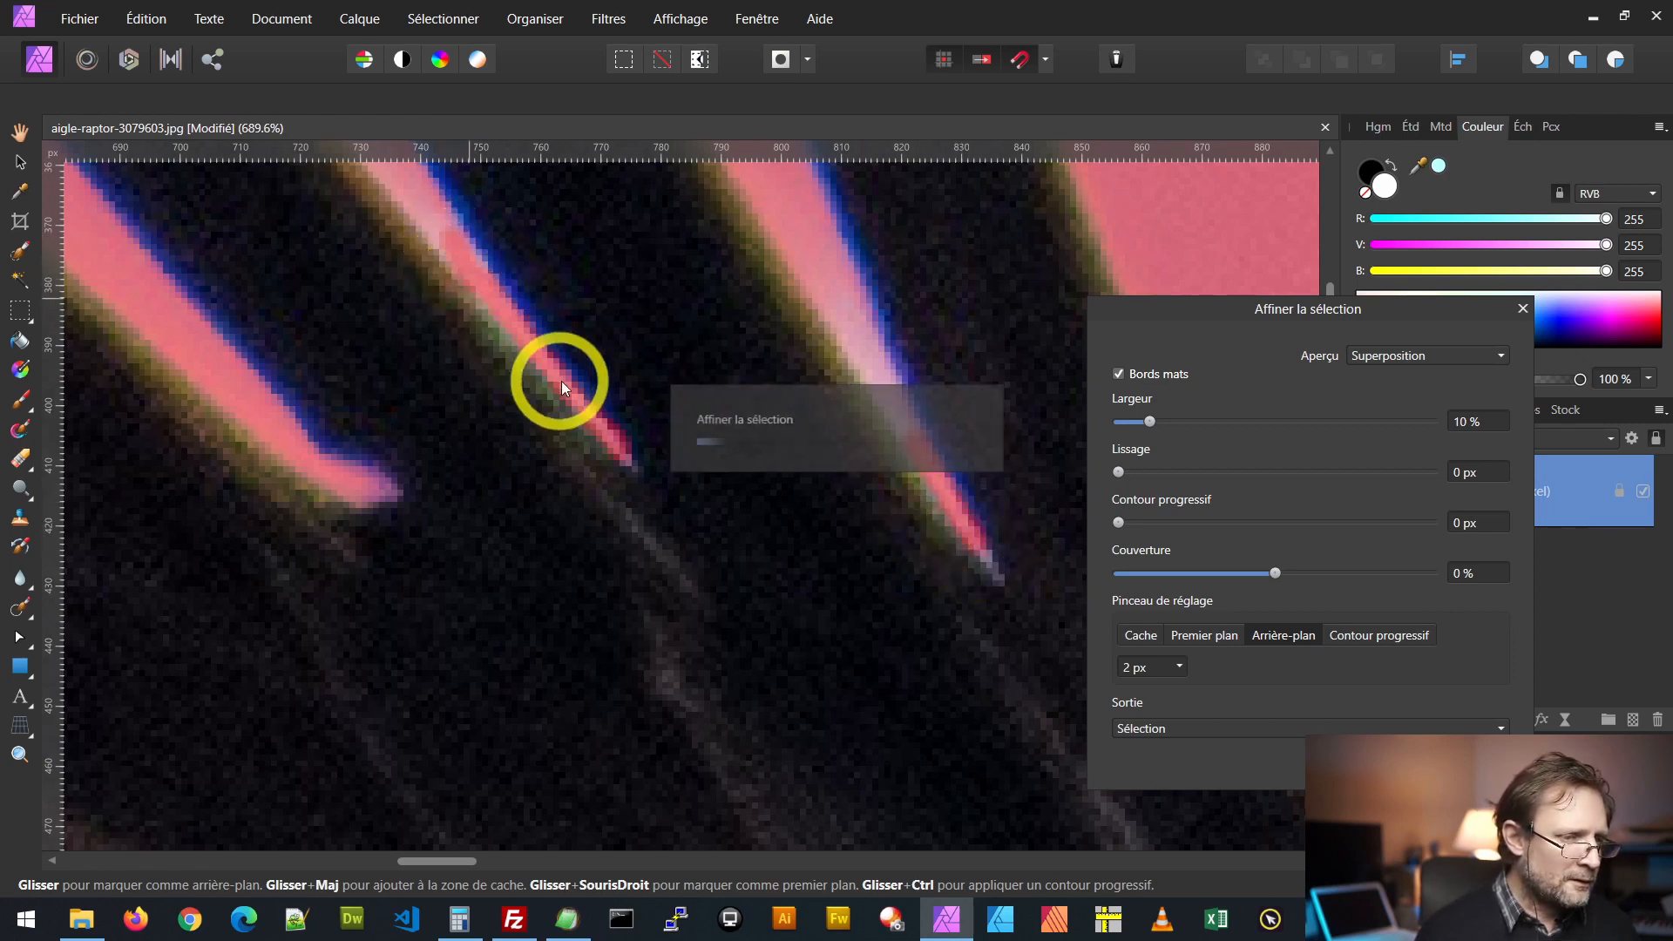
Step: Paint background strokes with the 2 px brush over the blue patch on the lower wing's feather tip
{"action": "scroll", "coordinate": [760, 420], "scroll_direction": "down", "scroll_amount": 2}
{"action": "scroll", "coordinate": [759, 420], "scroll_direction": "down", "scroll_amount": 5}
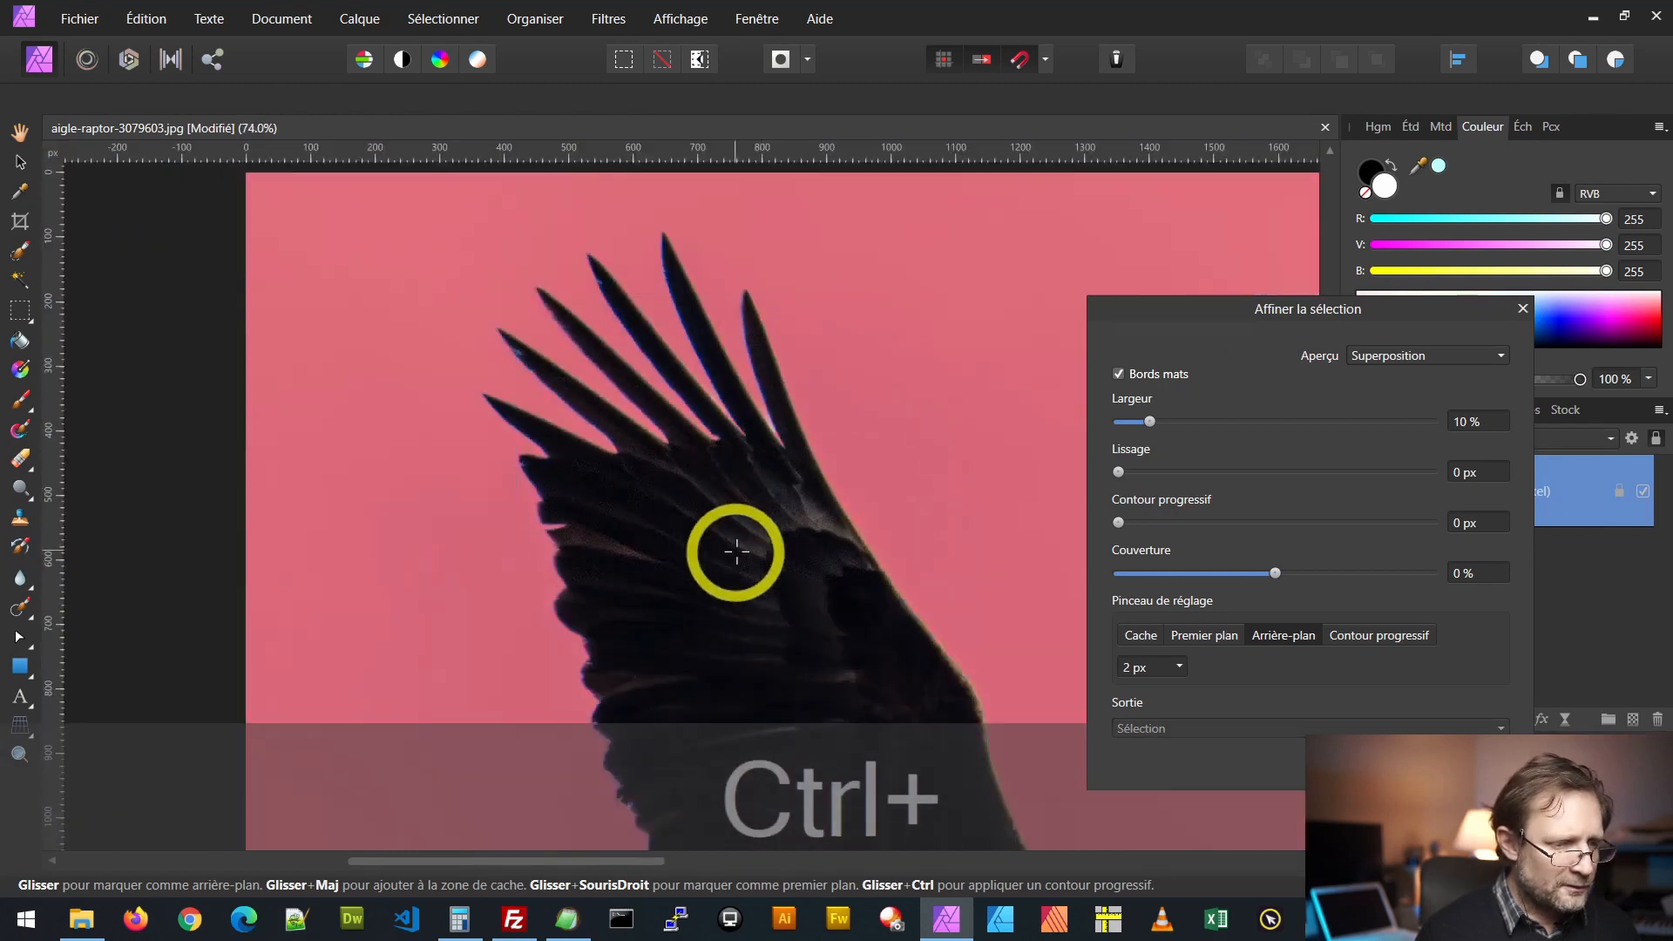
{"action": "scroll", "coordinate": [792, 538], "scroll_direction": "right", "scroll_amount": 10}
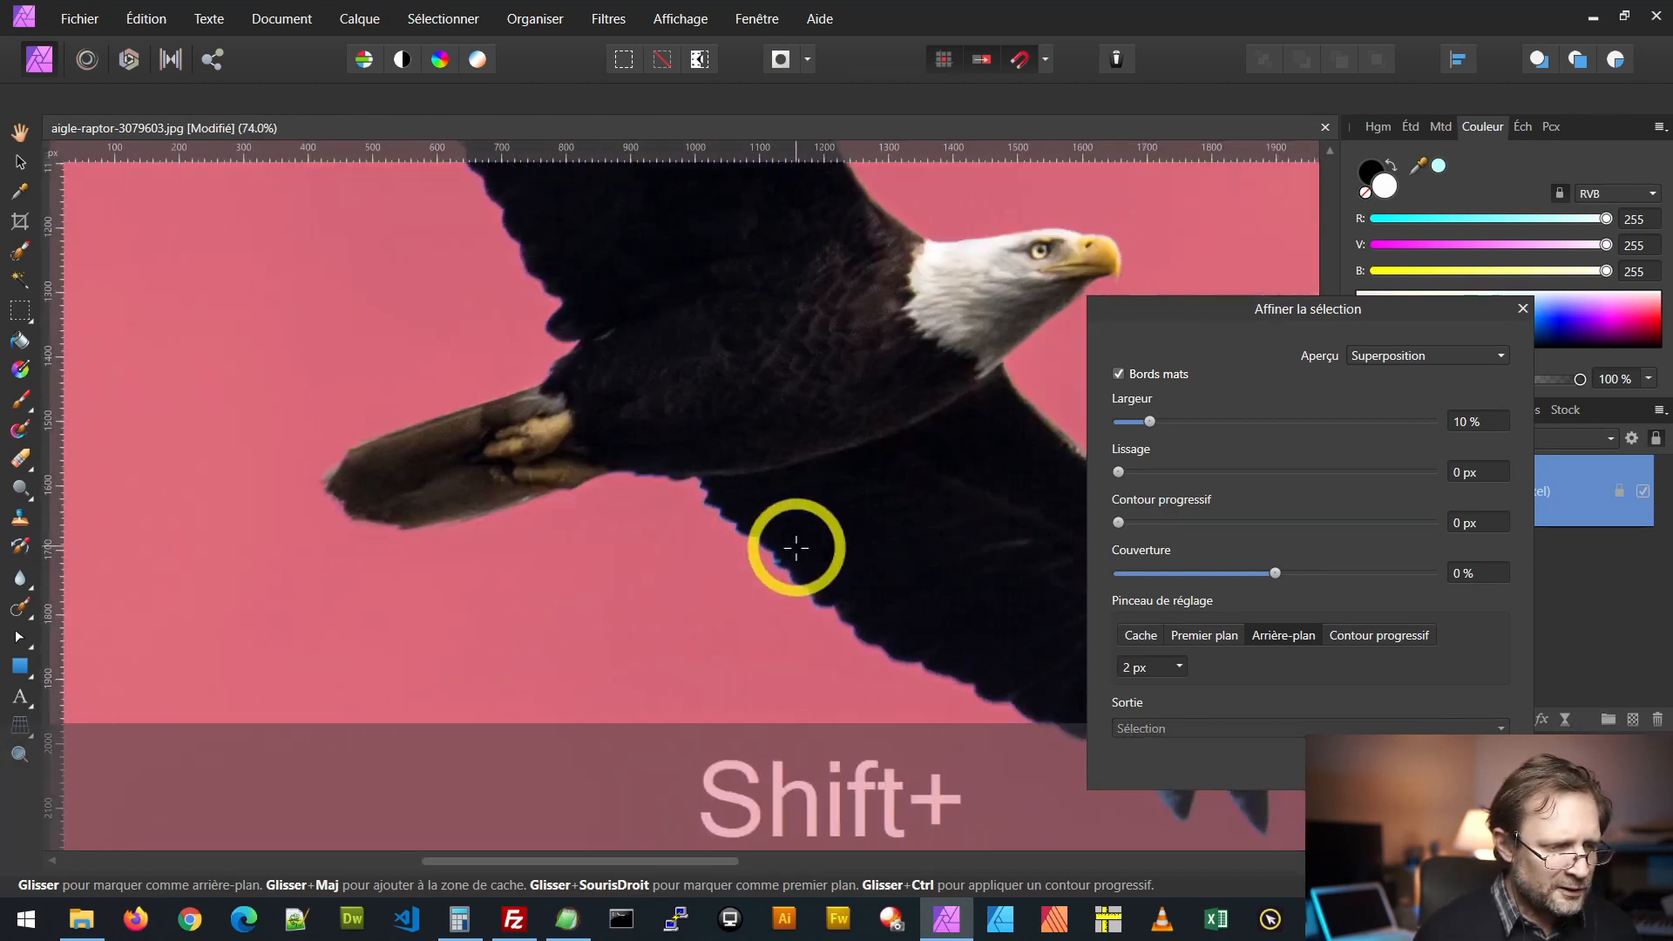
{"action": "scroll", "coordinate": [806, 551], "scroll_direction": "down", "scroll_amount": 3}
{"action": "scroll", "coordinate": [770, 553], "scroll_direction": "down", "scroll_amount": 3}
{"action": "scroll", "coordinate": [710, 467], "scroll_direction": "up", "scroll_amount": 8}
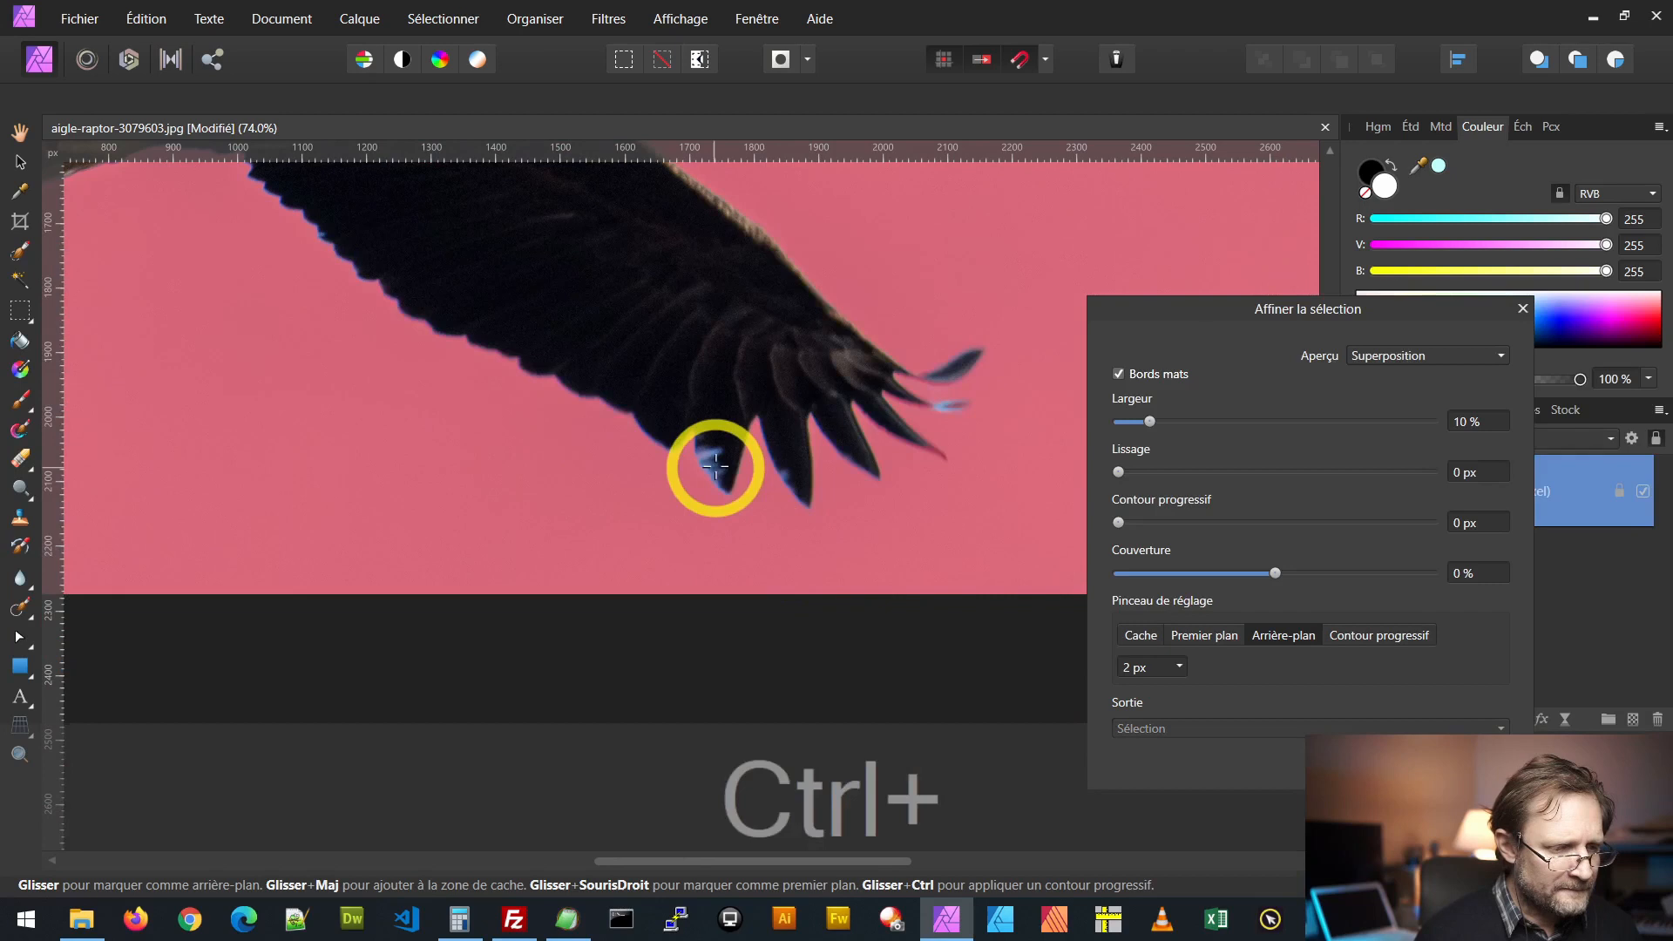
{"action": "mouse_move", "coordinate": [694, 415]}
{"action": "left_mouse_down"}
{"action": "mouse_move", "coordinate": [786, 384]}
{"action": "mouse_move", "coordinate": [676, 414]}
{"action": "mouse_move", "coordinate": [766, 517]}
{"action": "mouse_move", "coordinate": [773, 567]}
{"action": "left_mouse_up"}
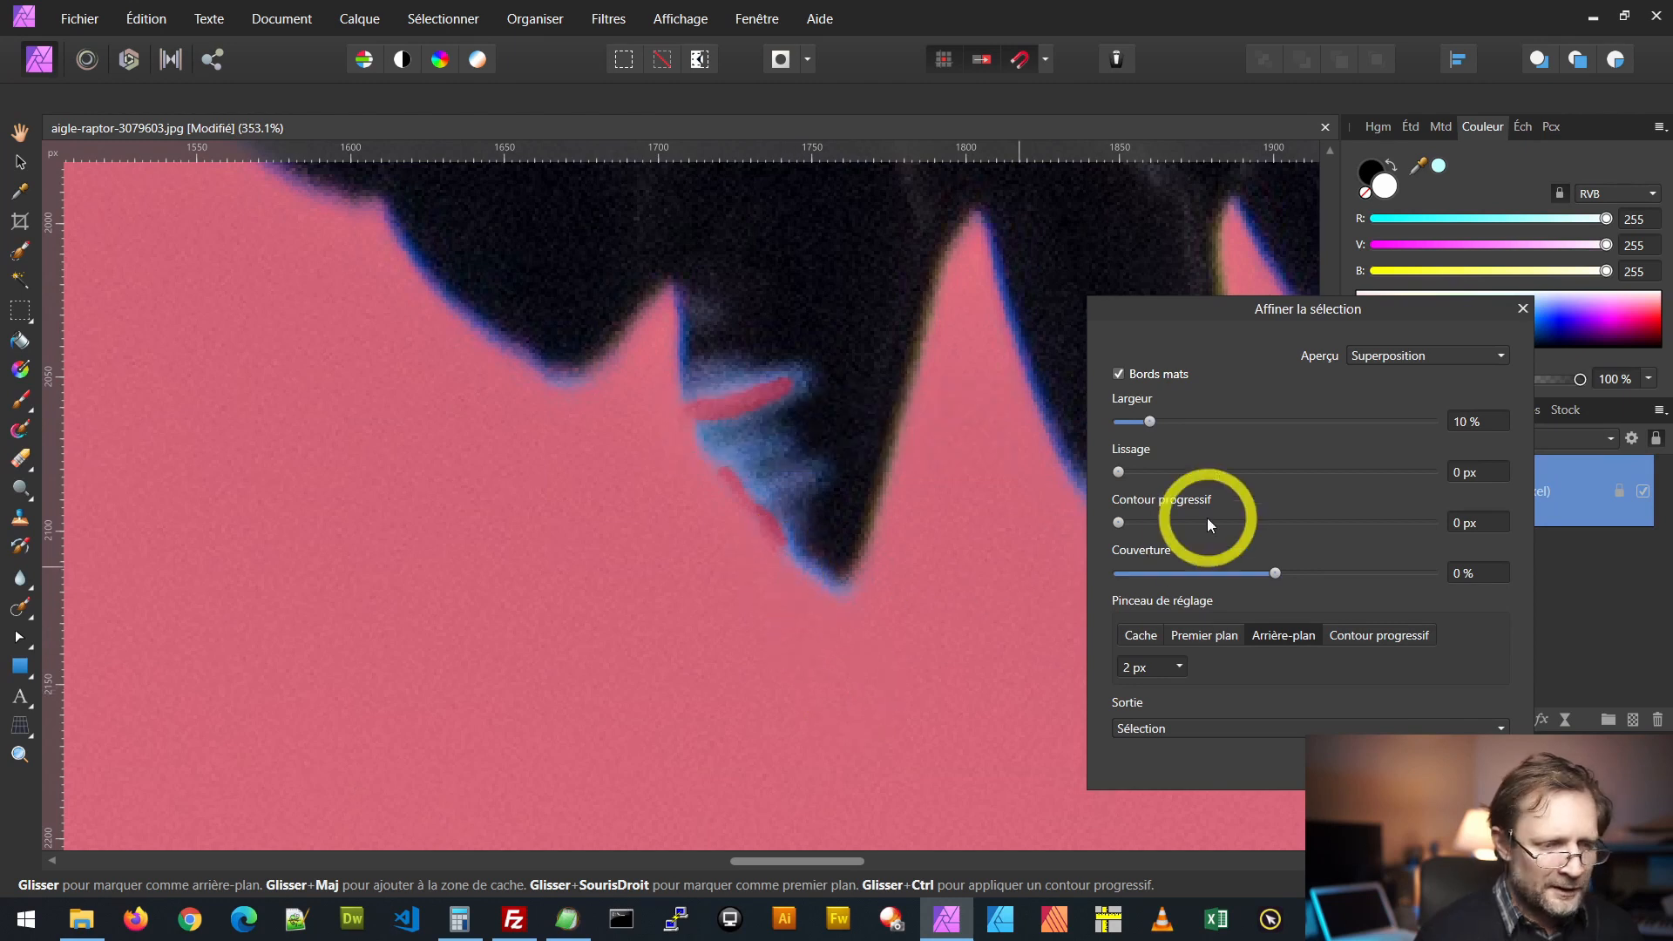
Step: Set the selection refinement's Couverture (ramp) to -30 %
{"action": "scroll", "coordinate": [846, 537], "scroll_direction": "down", "scroll_amount": 3}
{"action": "scroll", "coordinate": [846, 536], "scroll_direction": "down", "scroll_amount": 1}
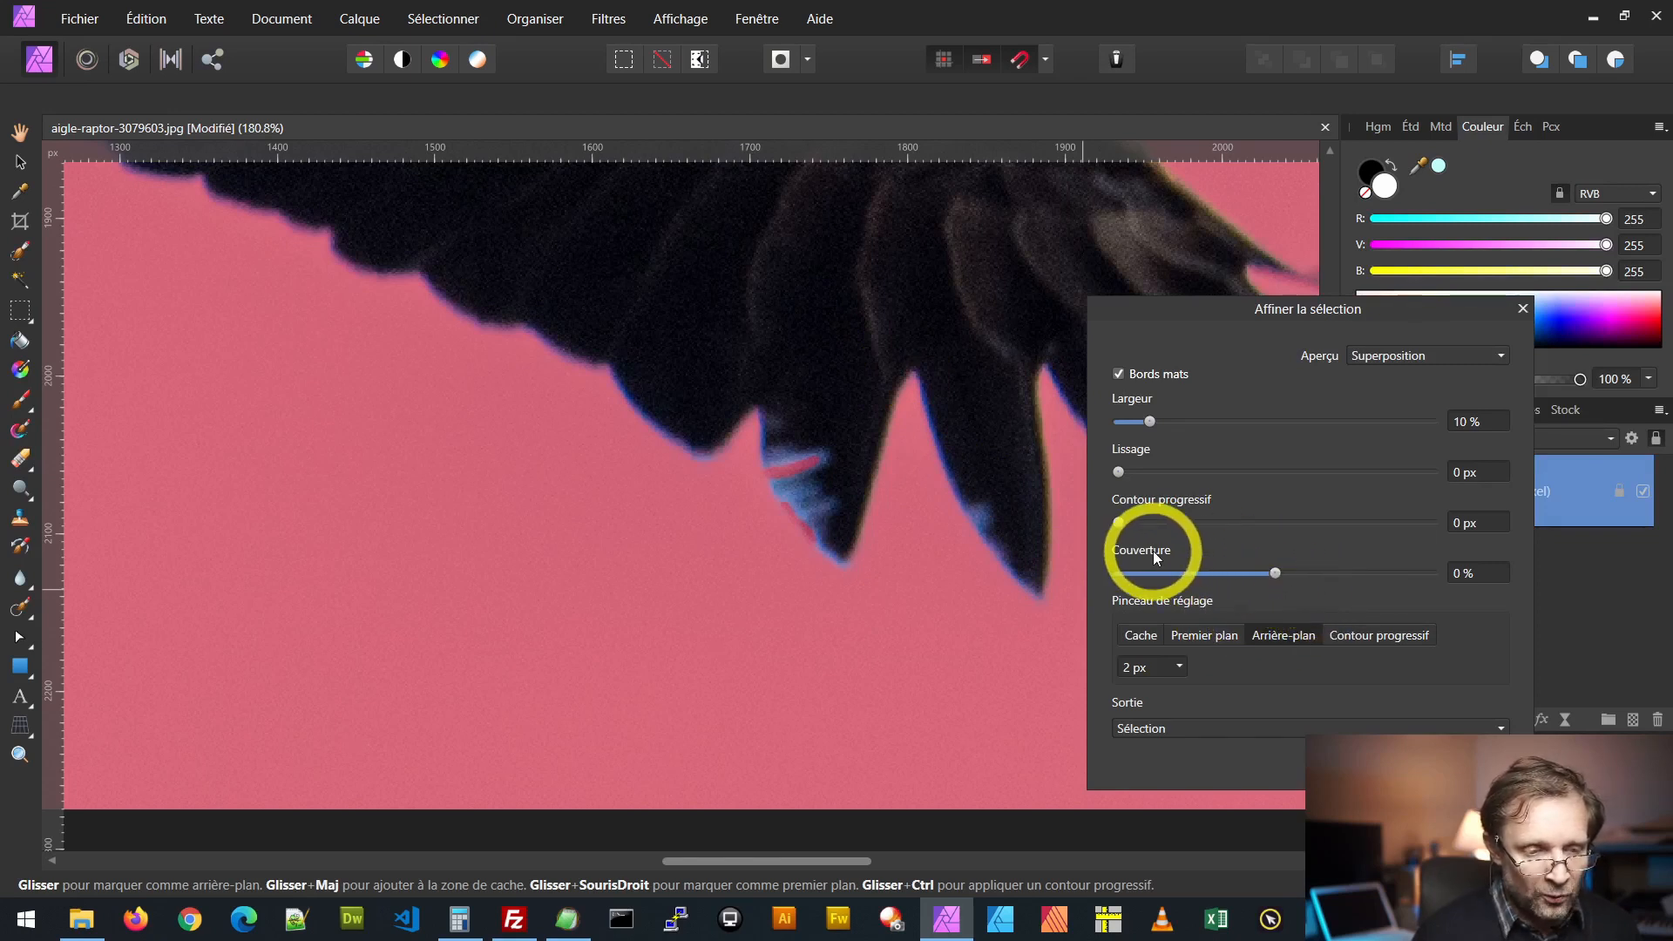
{"action": "left_click_drag", "start_coordinate": [1270, 573], "coordinate": [1239, 575]}
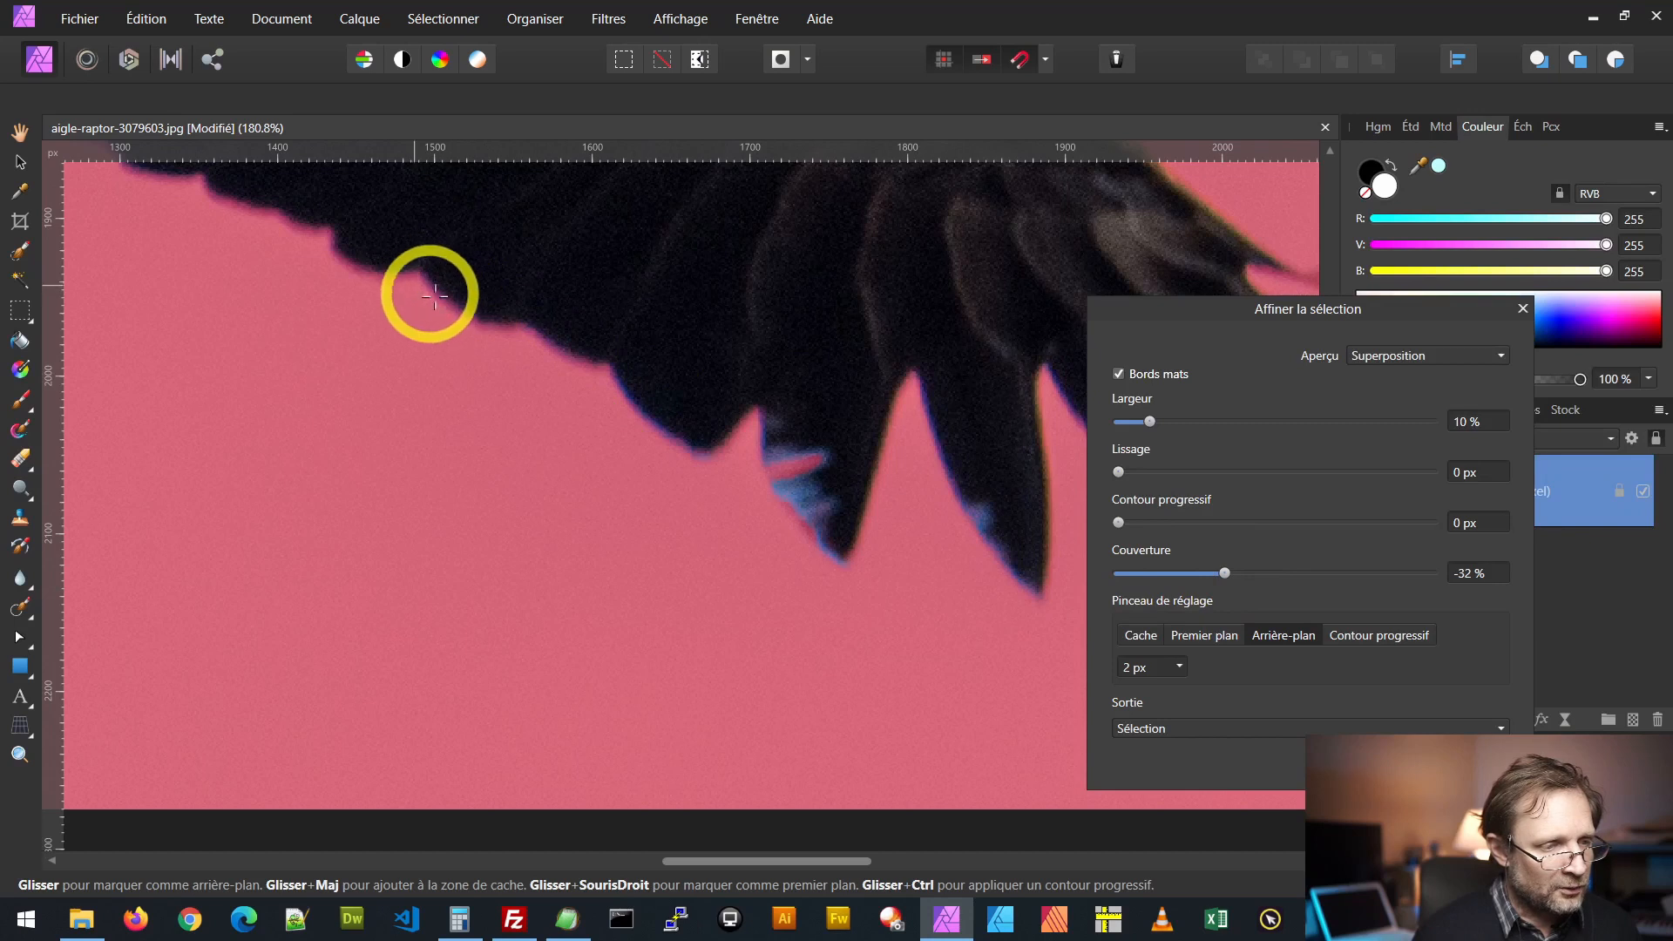
{"action": "left_click_drag", "start_coordinate": [1225, 574], "coordinate": [1229, 576]}
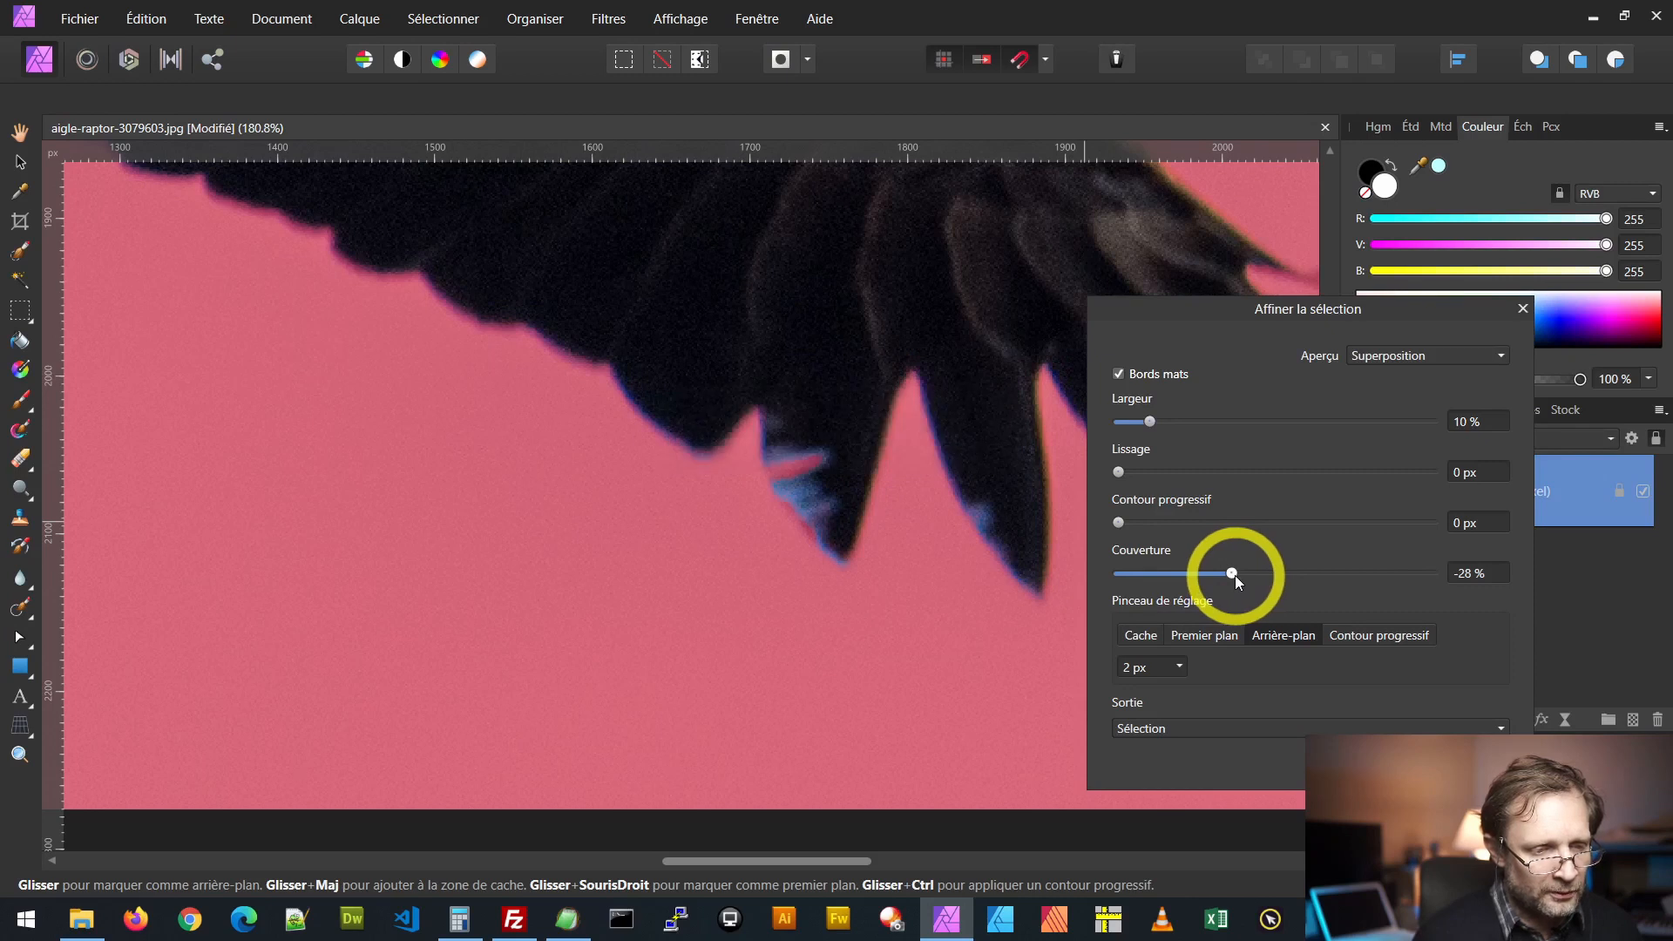
{"action": "left_click_drag", "start_coordinate": [1236, 576], "coordinate": [1231, 577]}
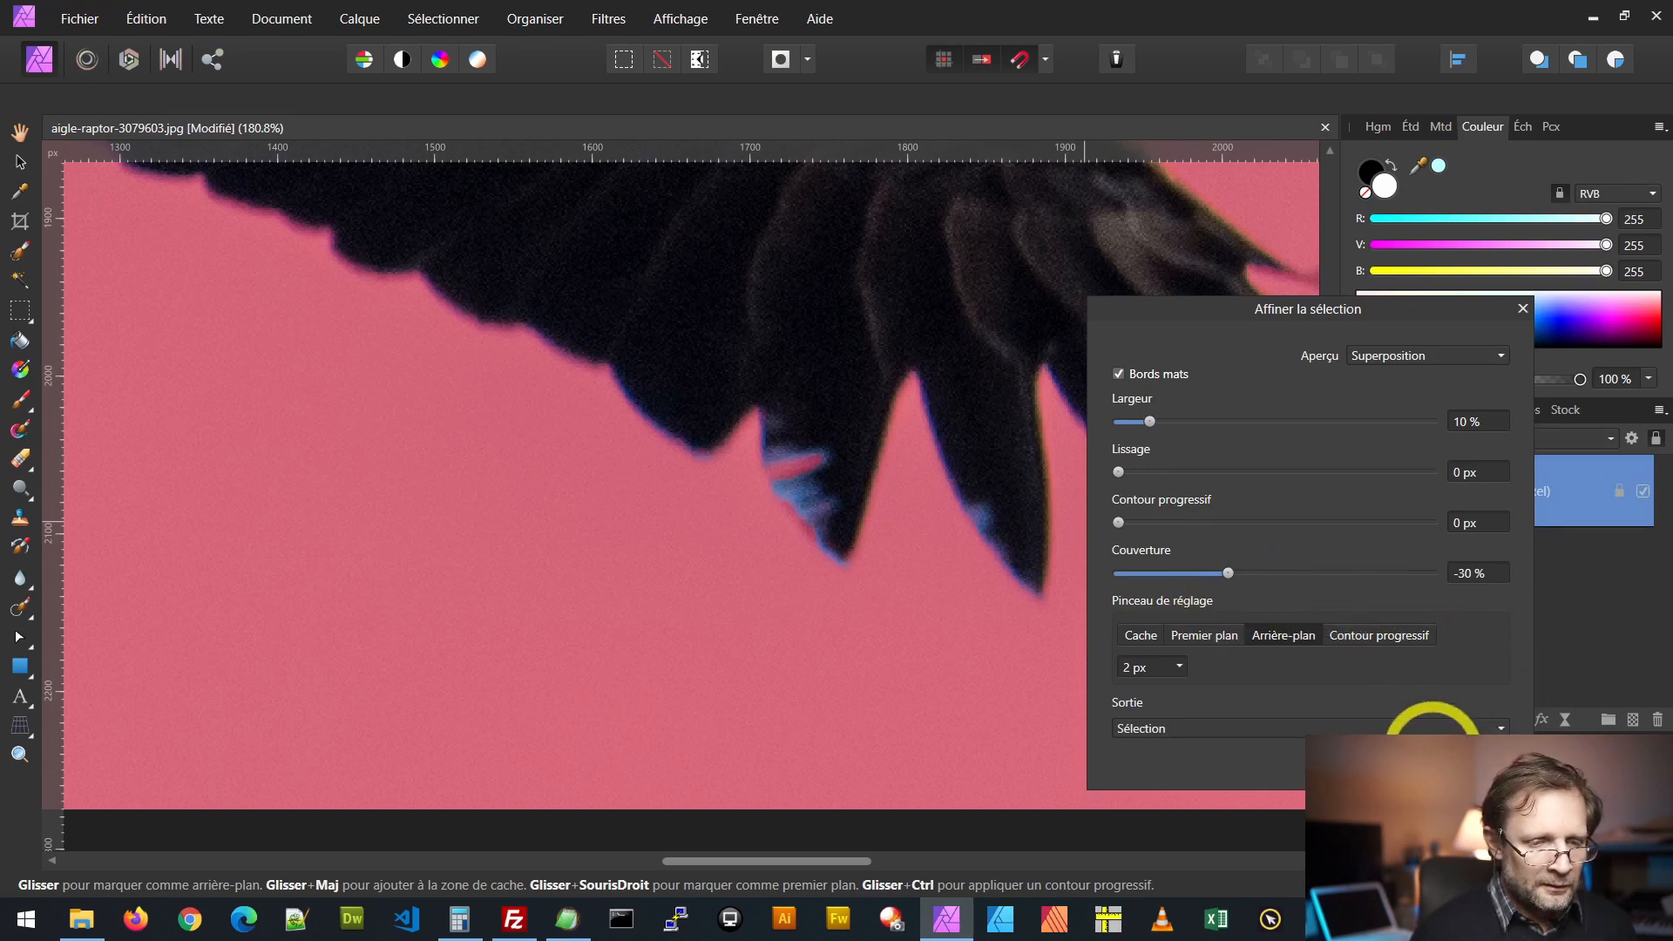
Step: Mark the faint bluish remnant beyond the lower wing's outer feather tips as background with the 2 px brush
{"action": "scroll", "coordinate": [991, 525], "scroll_direction": "up", "scroll_amount": 3}
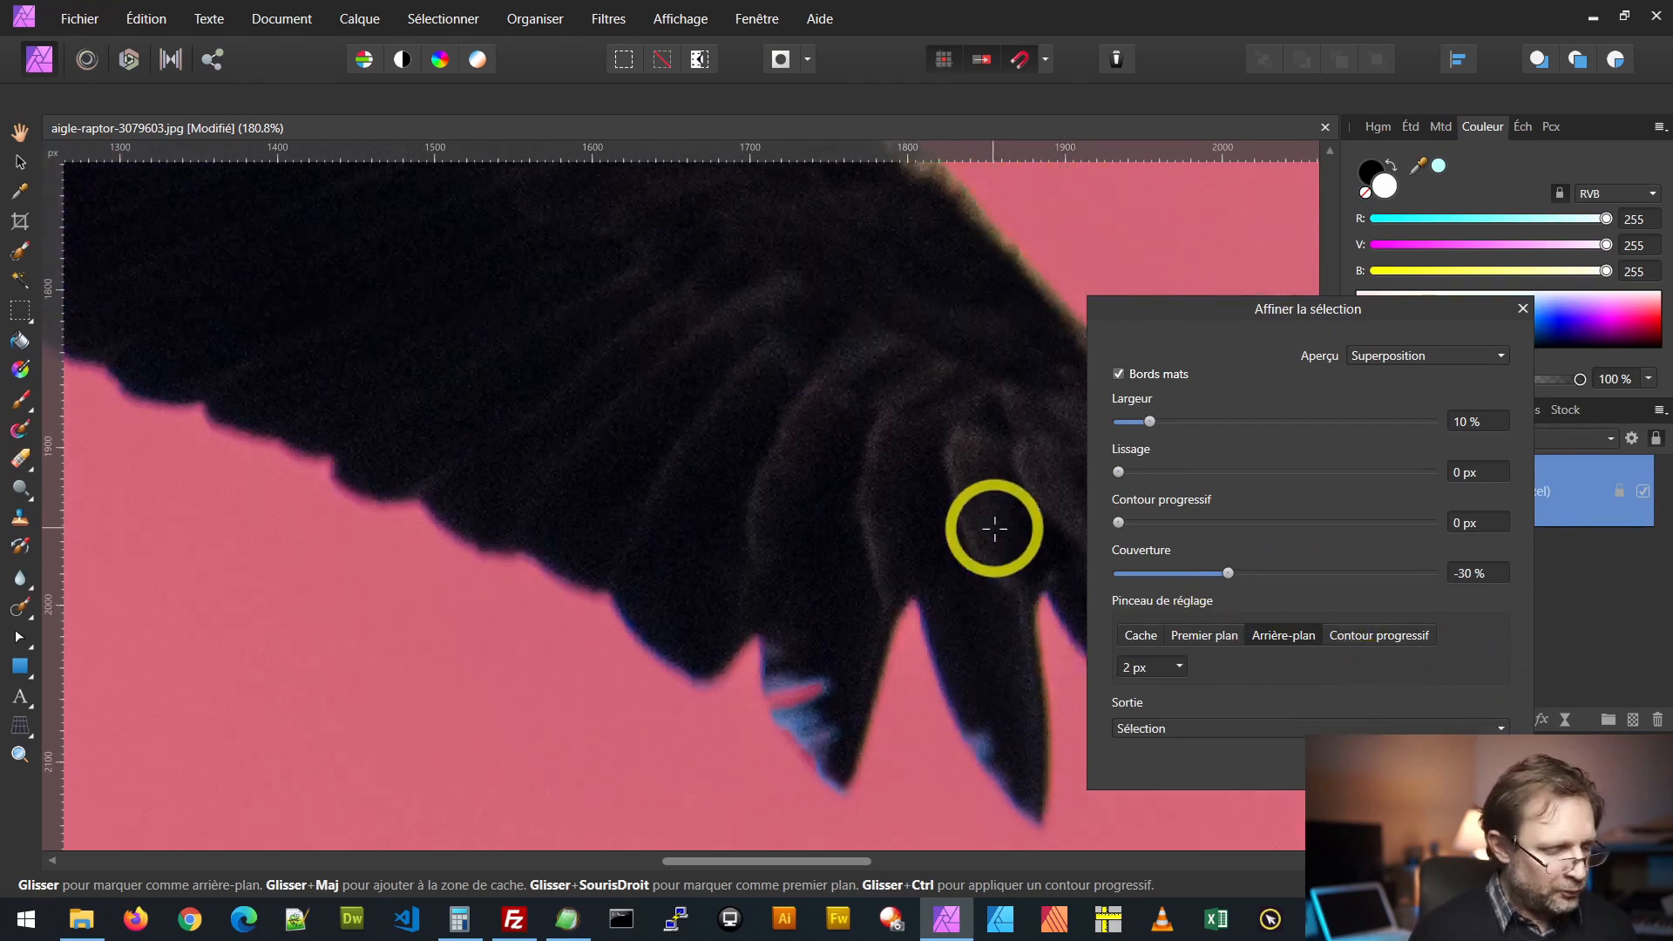
{"action": "scroll", "coordinate": [994, 528], "scroll_direction": "down", "scroll_amount": 2}
{"action": "scroll", "coordinate": [994, 531], "scroll_direction": "right", "scroll_amount": 6, "text": "shift"}
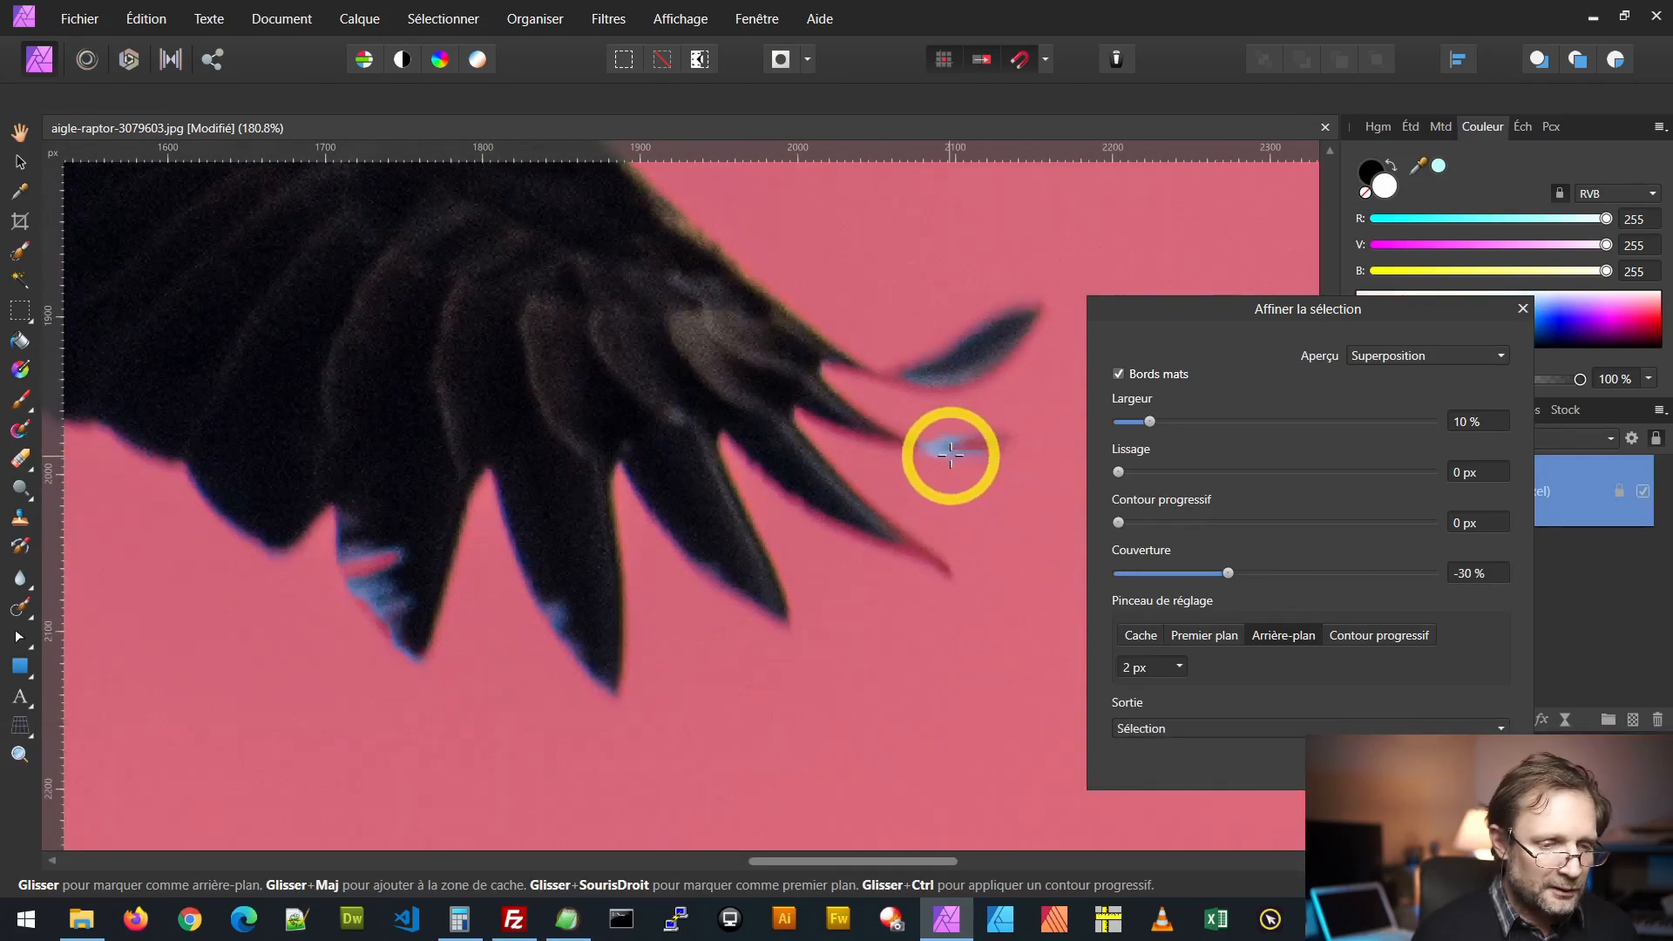
{"action": "scroll", "coordinate": [949, 453], "scroll_direction": "up", "scroll_amount": 5, "text": "ctrl"}
{"action": "mouse_move", "coordinate": [939, 411]}
{"action": "left_mouse_down"}
{"action": "mouse_move", "coordinate": [911, 422]}
{"action": "mouse_move", "coordinate": [922, 444]}
{"action": "mouse_move", "coordinate": [985, 456]}
{"action": "mouse_move", "coordinate": [938, 448]}
{"action": "mouse_move", "coordinate": [907, 419]}
{"action": "mouse_move", "coordinate": [975, 403]}
{"action": "mouse_move", "coordinate": [933, 436]}
{"action": "mouse_move", "coordinate": [1007, 453]}
{"action": "mouse_move", "coordinate": [885, 419]}
{"action": "mouse_move", "coordinate": [930, 463]}
{"action": "mouse_move", "coordinate": [963, 418]}
{"action": "mouse_move", "coordinate": [933, 433]}
{"action": "mouse_move", "coordinate": [937, 400]}
{"action": "mouse_move", "coordinate": [924, 438]}
{"action": "mouse_move", "coordinate": [888, 419]}
{"action": "mouse_move", "coordinate": [926, 478]}
{"action": "mouse_move", "coordinate": [1158, 598]}
{"action": "mouse_move", "coordinate": [1052, 596]}
{"action": "left_mouse_up"}
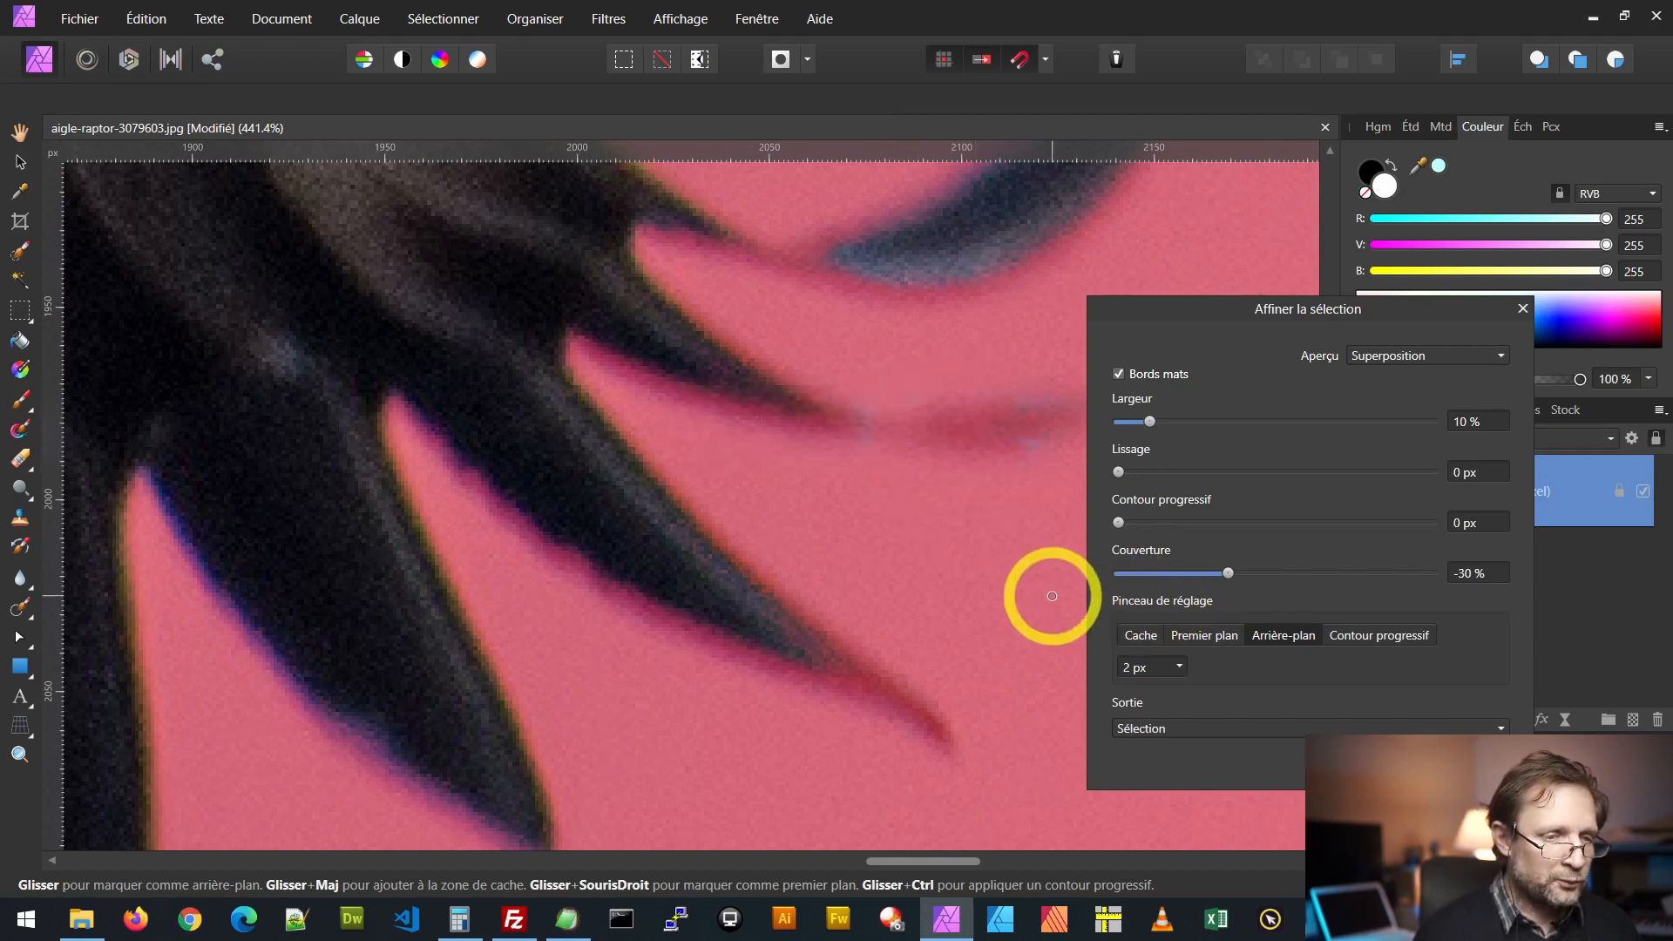
Step: Set the refinement output to Nouveau calque and apply it to extract the eagle onto its own layer
{"action": "left_click", "coordinate": [1242, 727]}
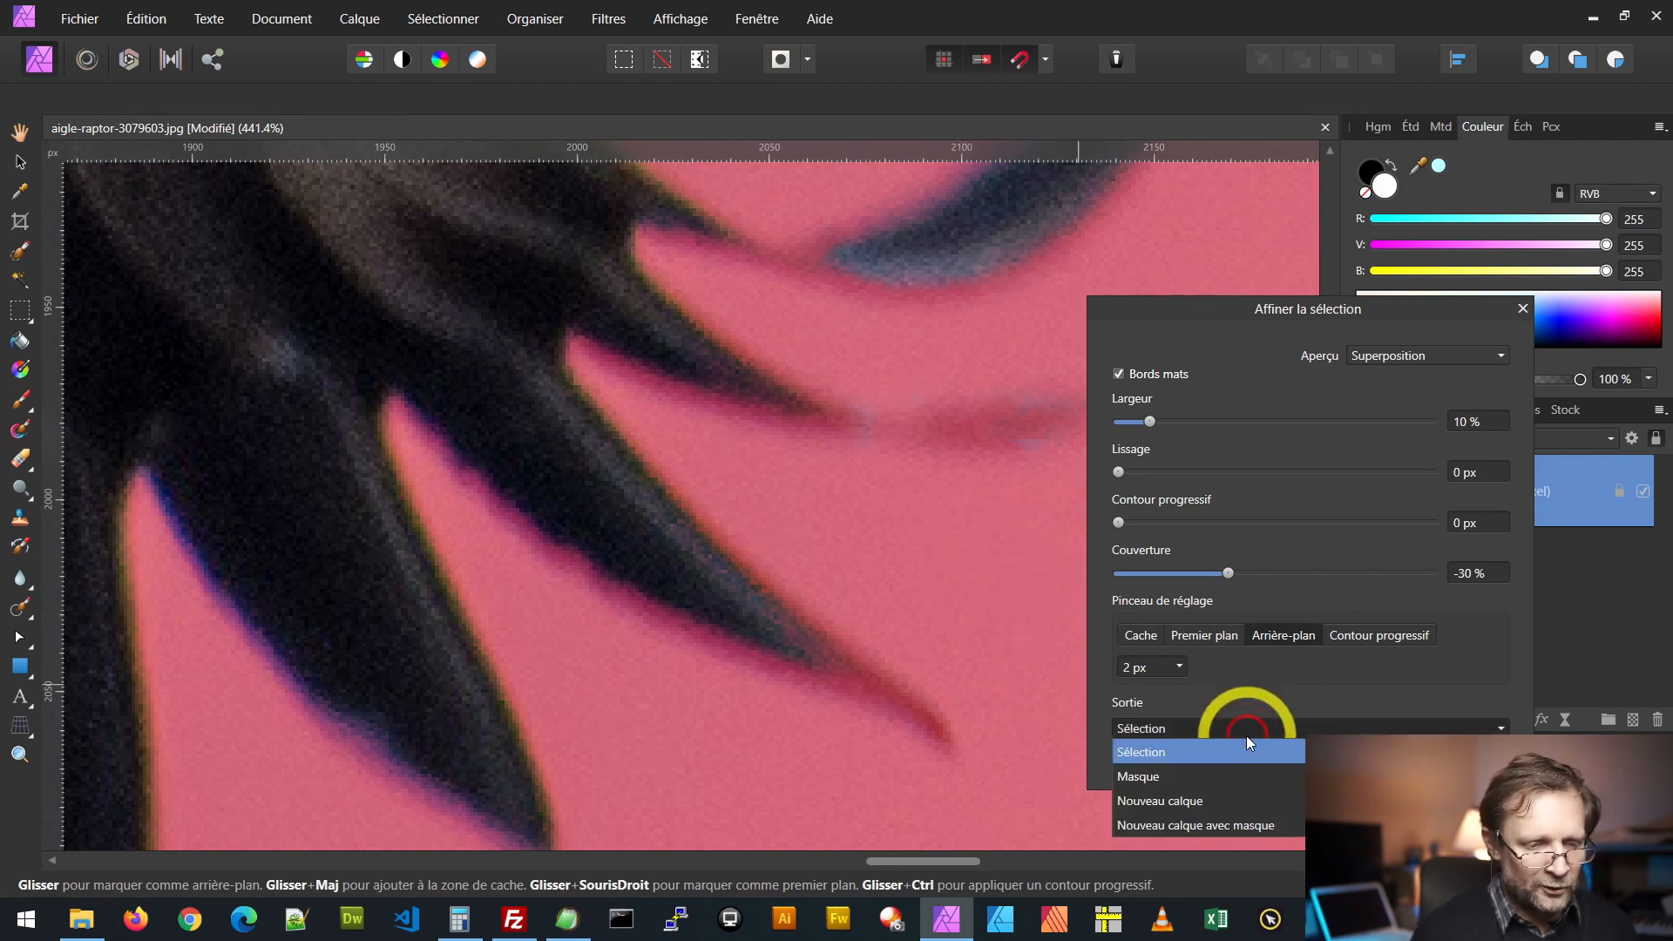
{"action": "left_click", "coordinate": [1183, 799]}
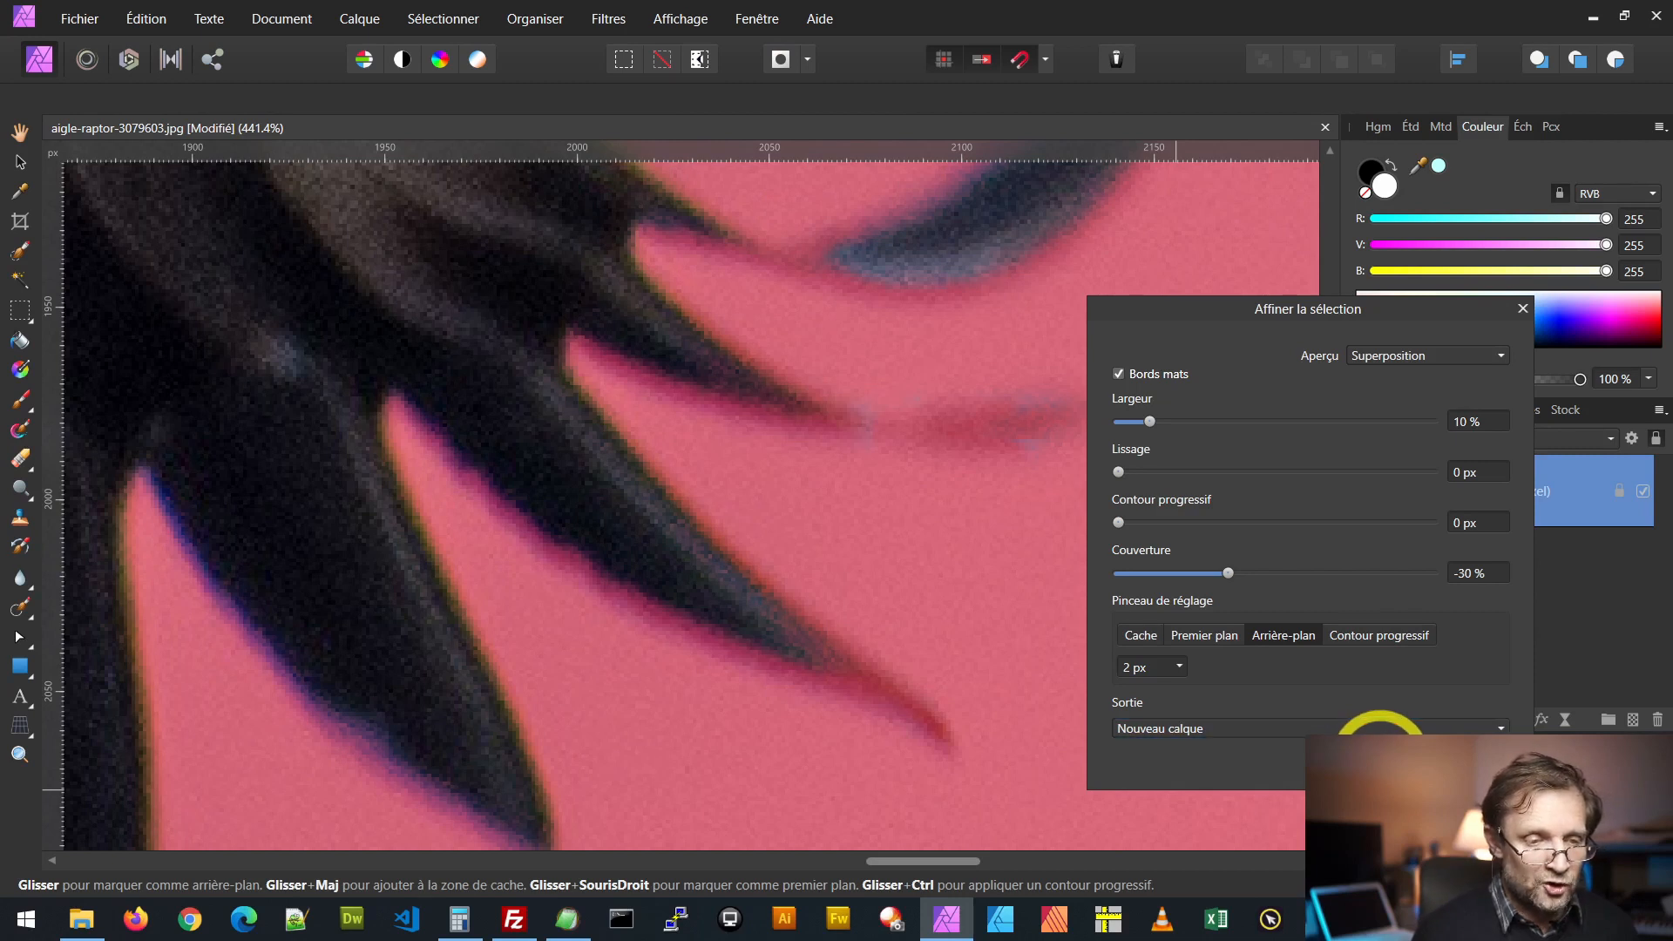
{"action": "left_click", "coordinate": [1381, 752]}
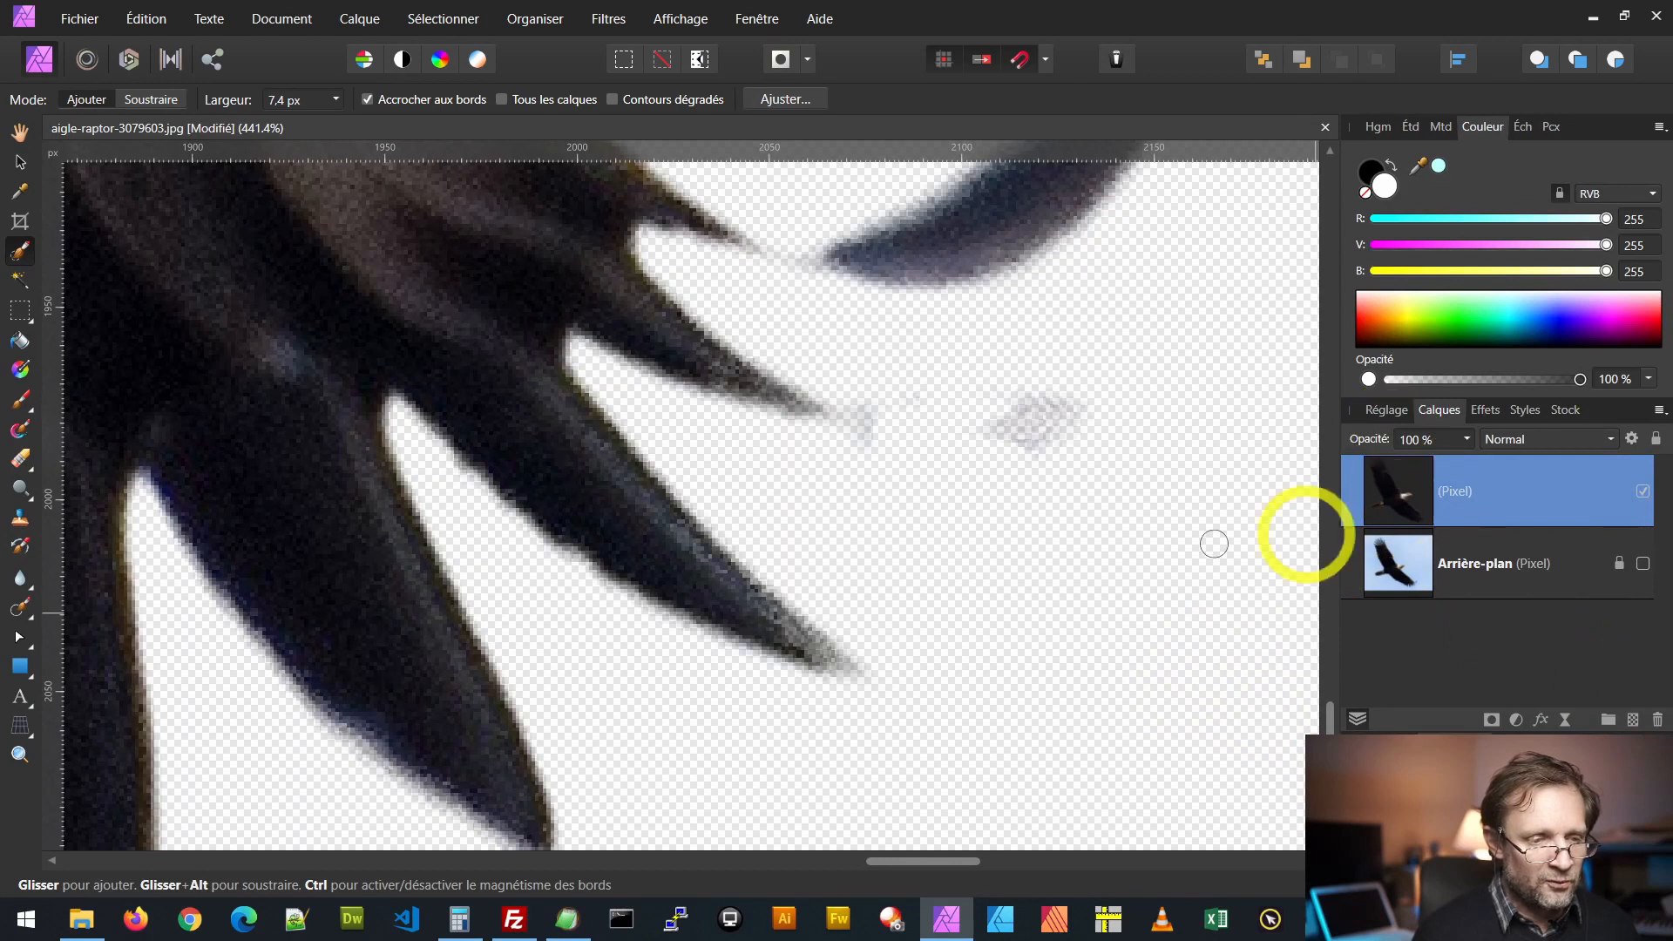
Step: Deselect the eagle layer and draw a rectangle slightly larger than the image, covering the whole canvas
{"action": "scroll", "coordinate": [1217, 586], "scroll_direction": "down", "scroll_amount": 5, "text": "ctrl"}
{"action": "scroll", "coordinate": [1208, 592], "scroll_direction": "down", "scroll_amount": 7, "text": "ctrl"}
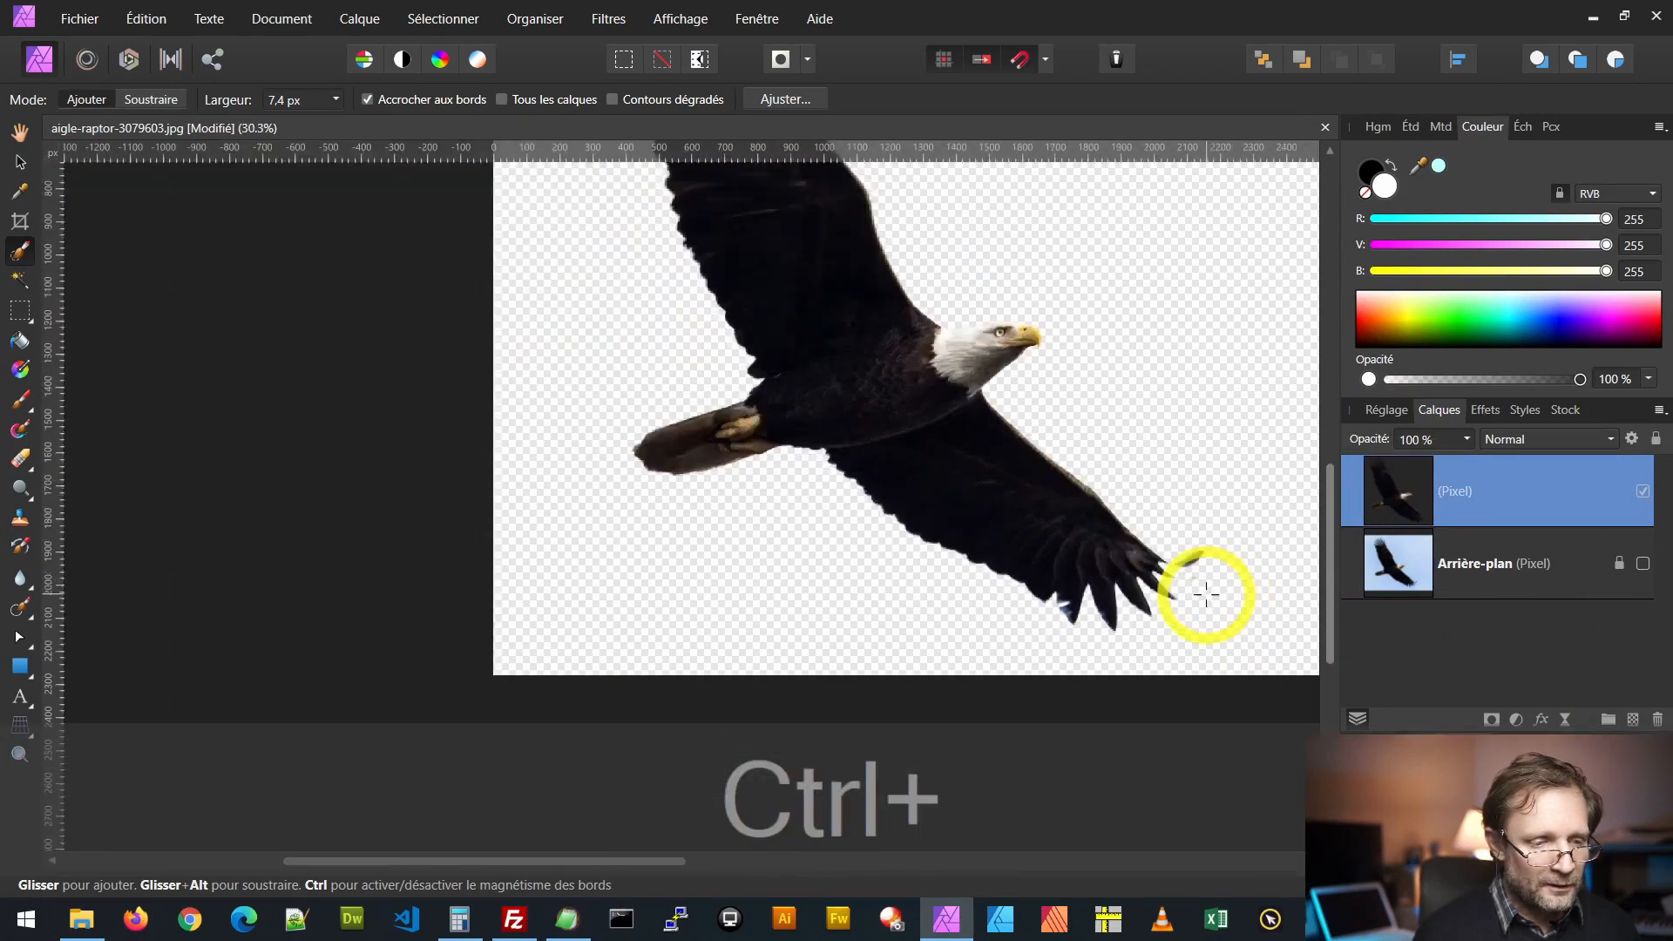
{"action": "scroll", "coordinate": [1180, 477], "scroll_direction": "left", "scroll_amount": 5}
{"action": "scroll", "coordinate": [1184, 474], "scroll_direction": "right", "scroll_amount": 8}
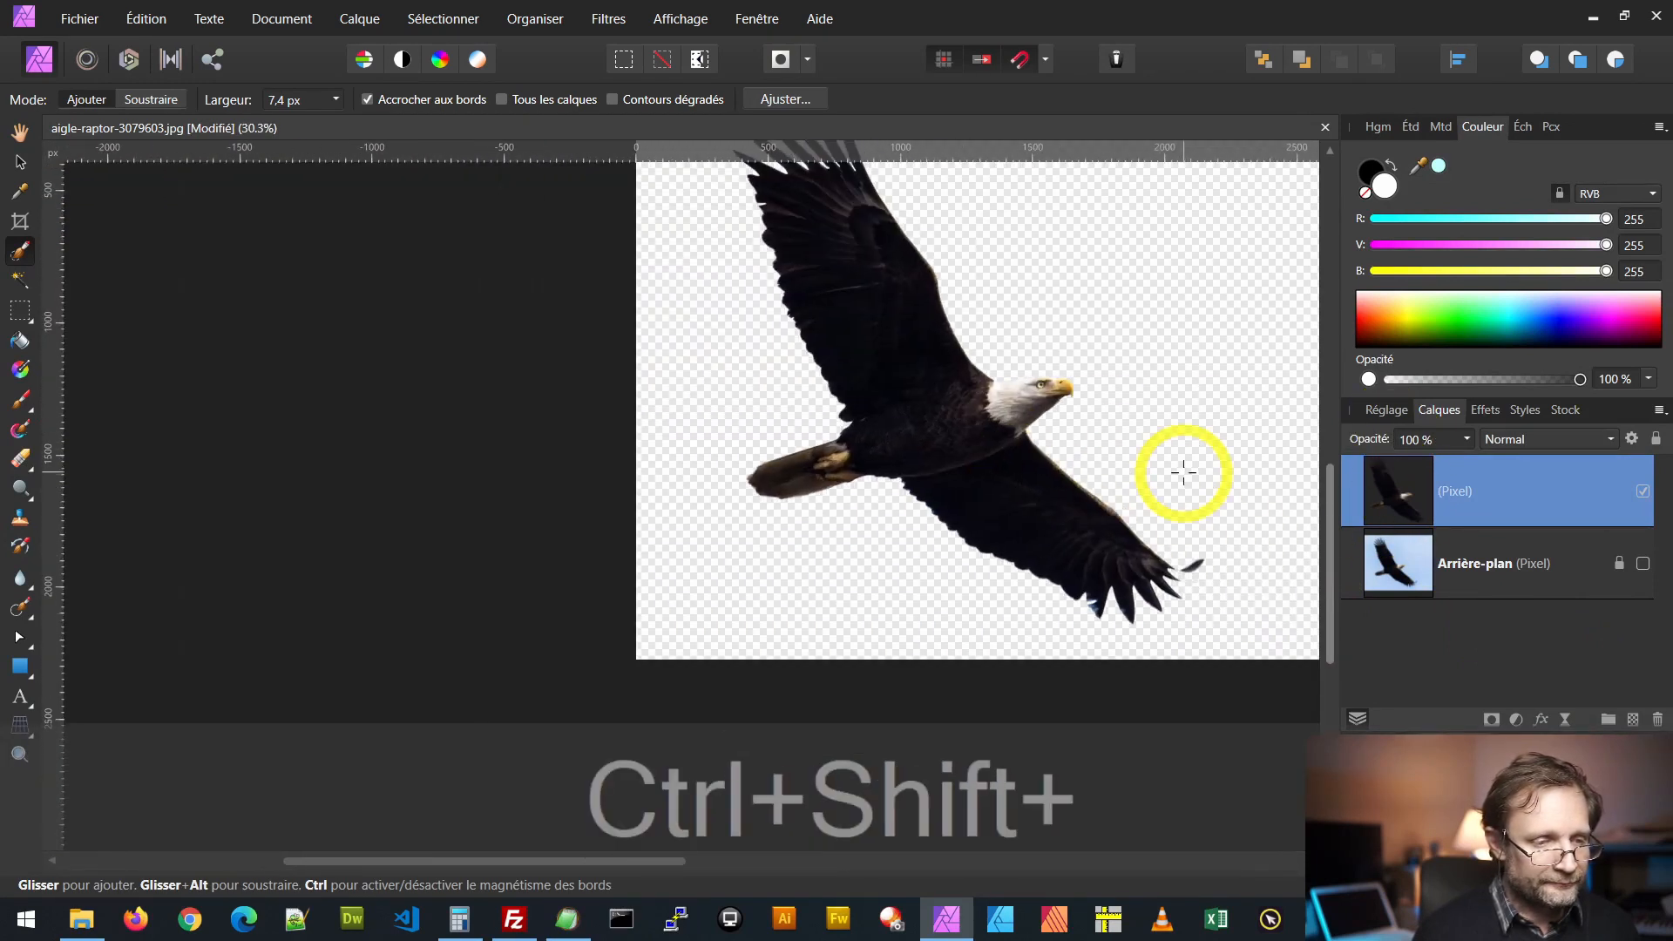
{"action": "scroll", "coordinate": [1176, 470], "scroll_direction": "up", "scroll_amount": 5}
{"action": "scroll", "coordinate": [1174, 468], "scroll_direction": "down", "scroll_amount": 1}
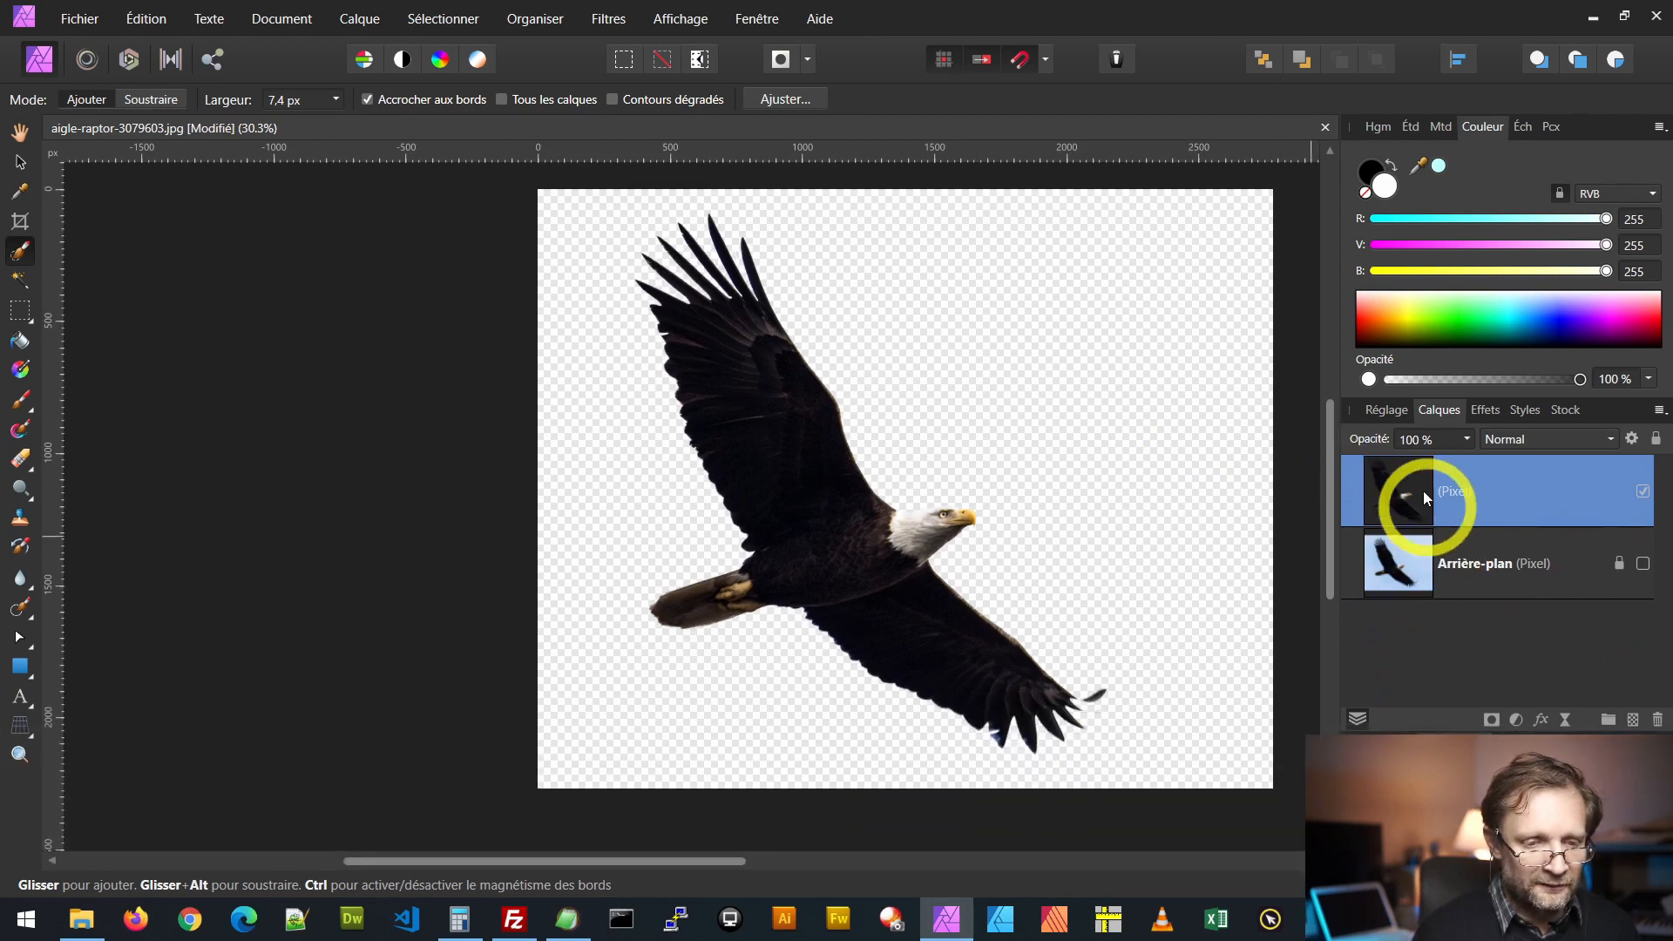
{"action": "left_click", "coordinate": [1586, 726]}
{"action": "left_click", "coordinate": [19, 666]}
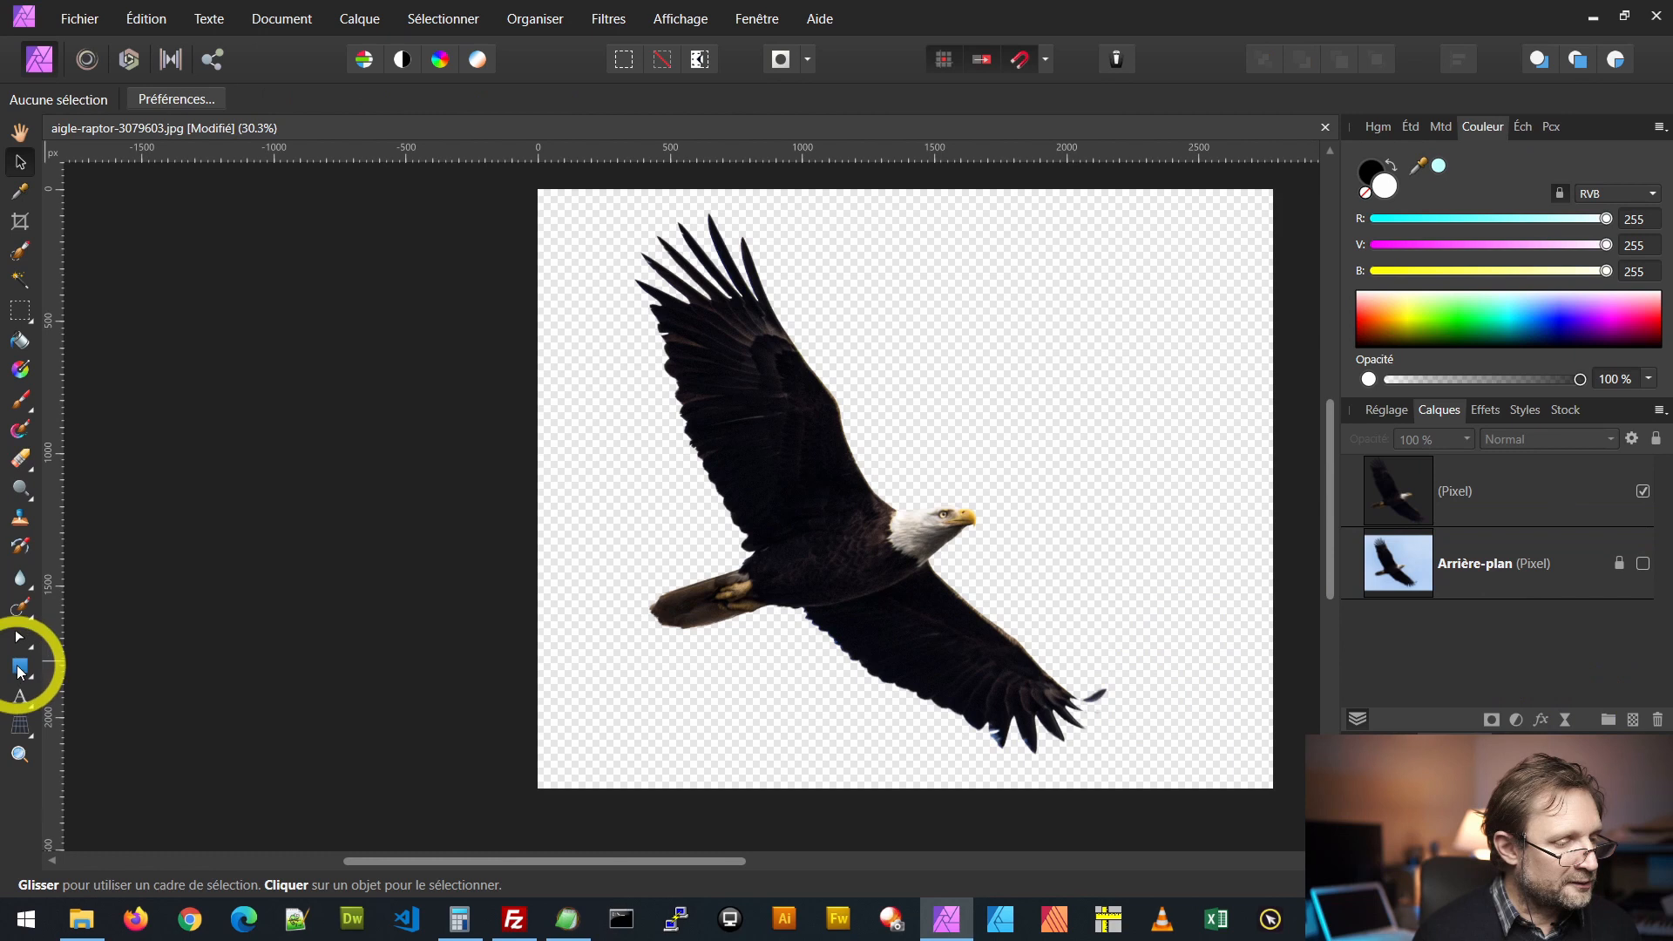
{"action": "left_click_drag", "start_coordinate": [505, 189], "coordinate": [1289, 796]}
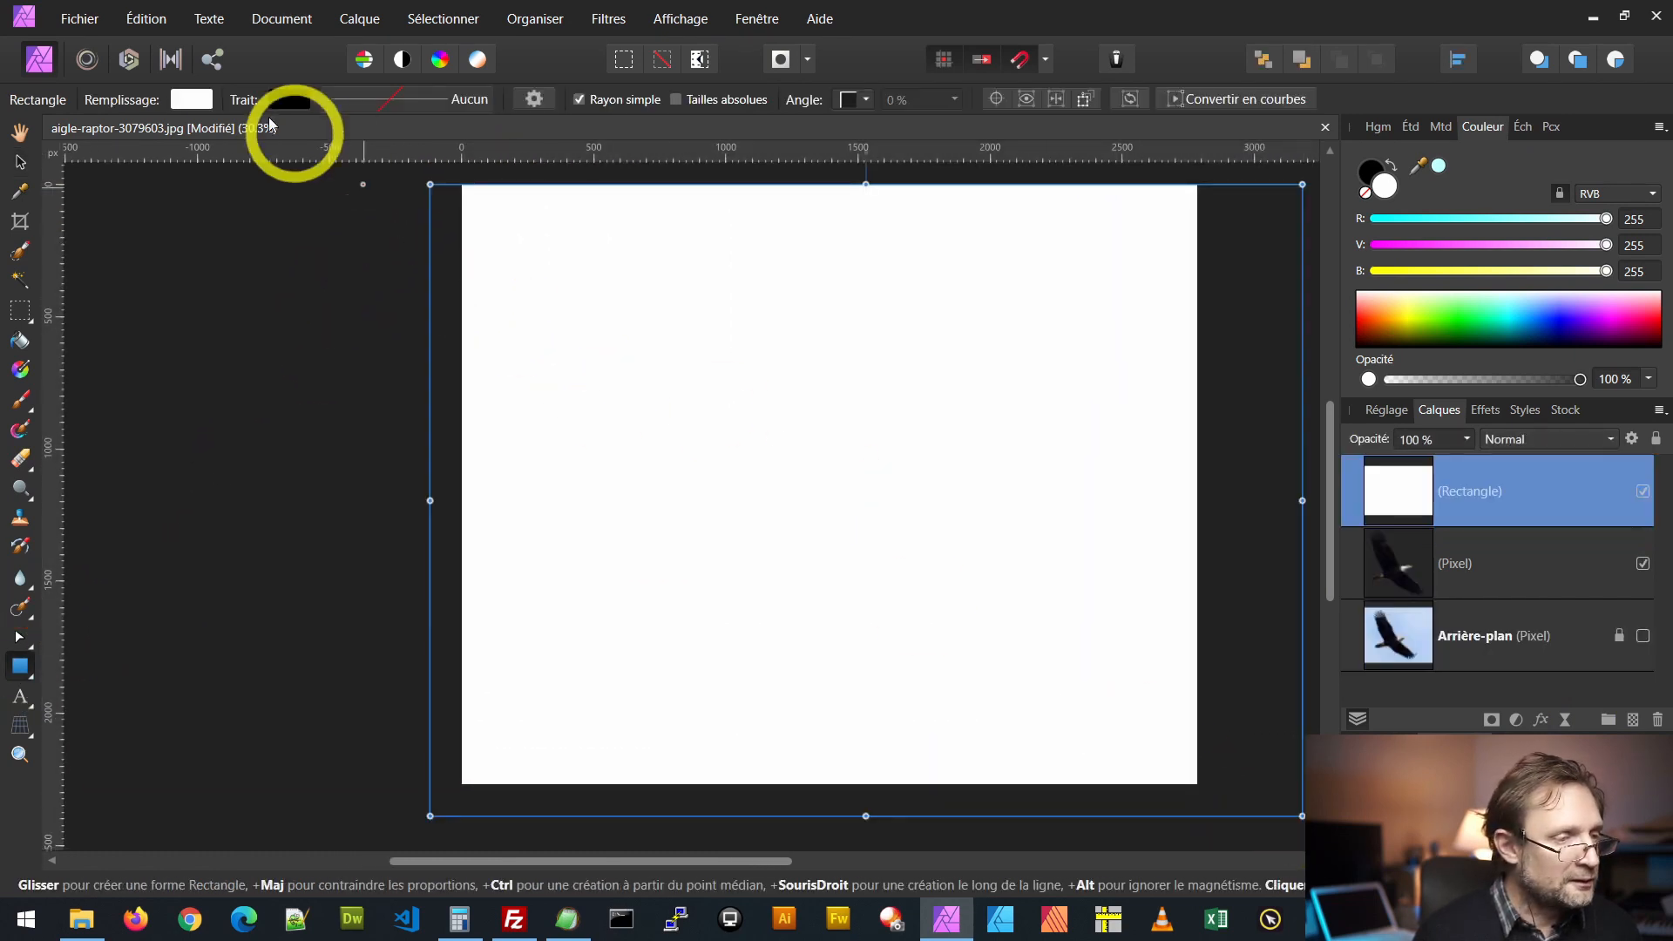
Step: Fill the rectangle with a saturated blue at hue 217, saturation 100 and lightness 49
{"action": "left_click", "coordinate": [192, 99]}
{"action": "left_click_drag", "start_coordinate": [107, 208], "coordinate": [93, 206]}
{"action": "left_click", "coordinate": [90, 330]}
{"action": "left_click_drag", "start_coordinate": [87, 324], "coordinate": [54, 290]}
{"action": "left_click", "coordinate": [298, 231]}
{"action": "left_click_drag", "start_coordinate": [228, 319], "coordinate": [227, 317]}
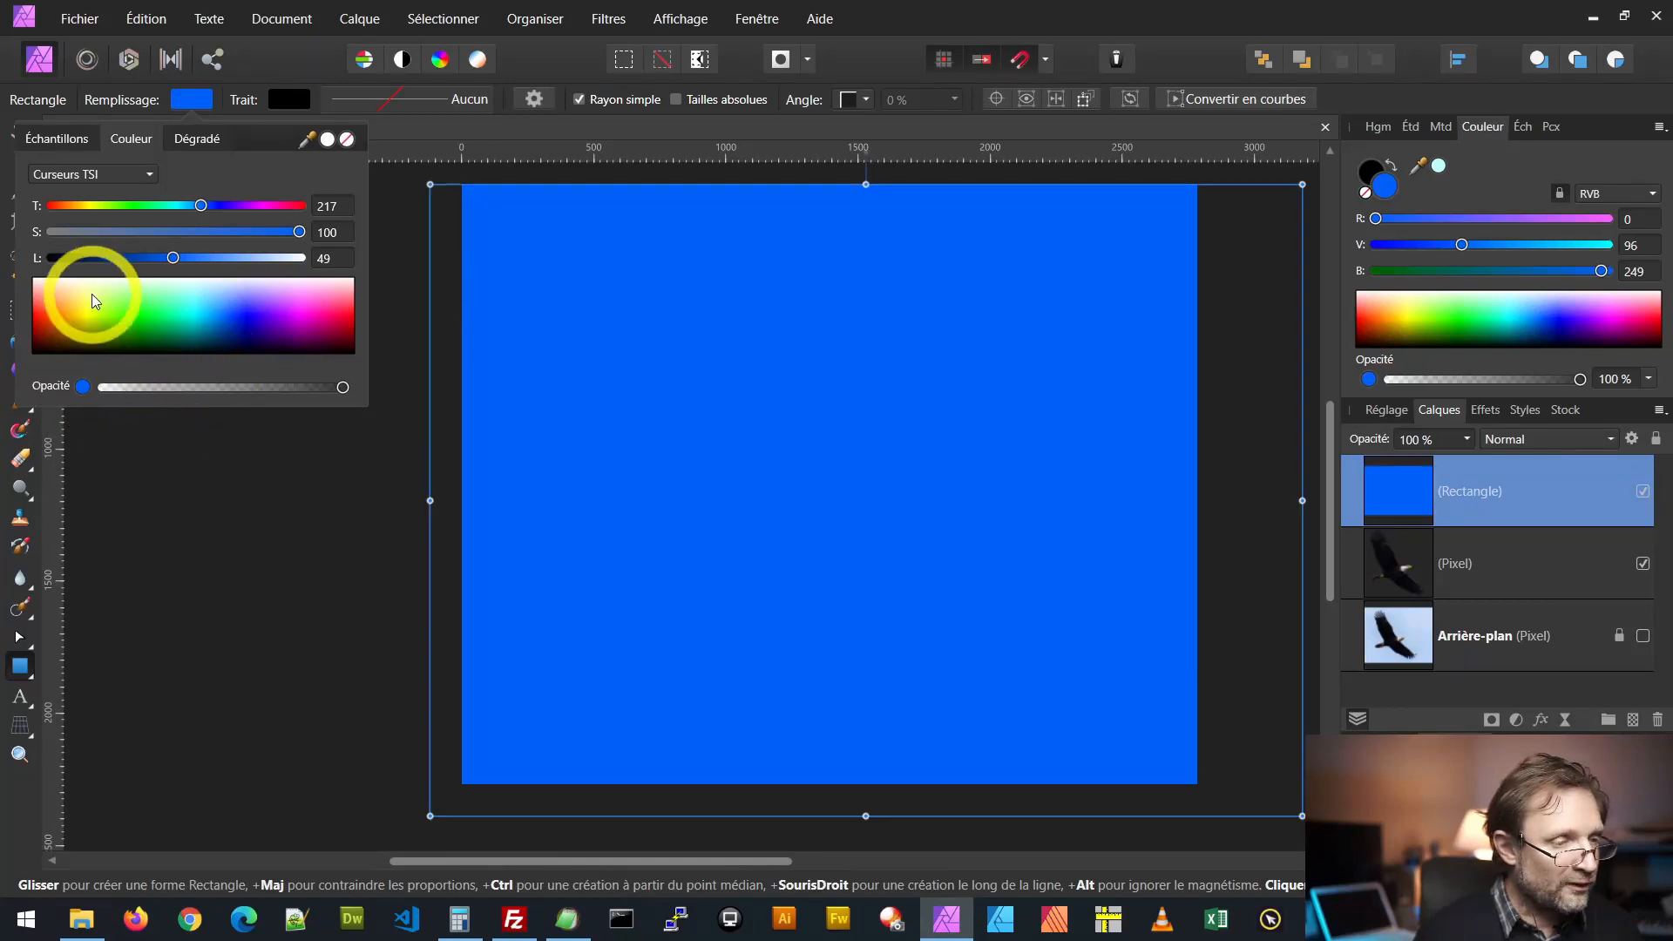
Step: Change the rectangle's fill to a horizontal linear gradient from white to blue, with blue covering more of the width
{"action": "left_click", "coordinate": [209, 143]}
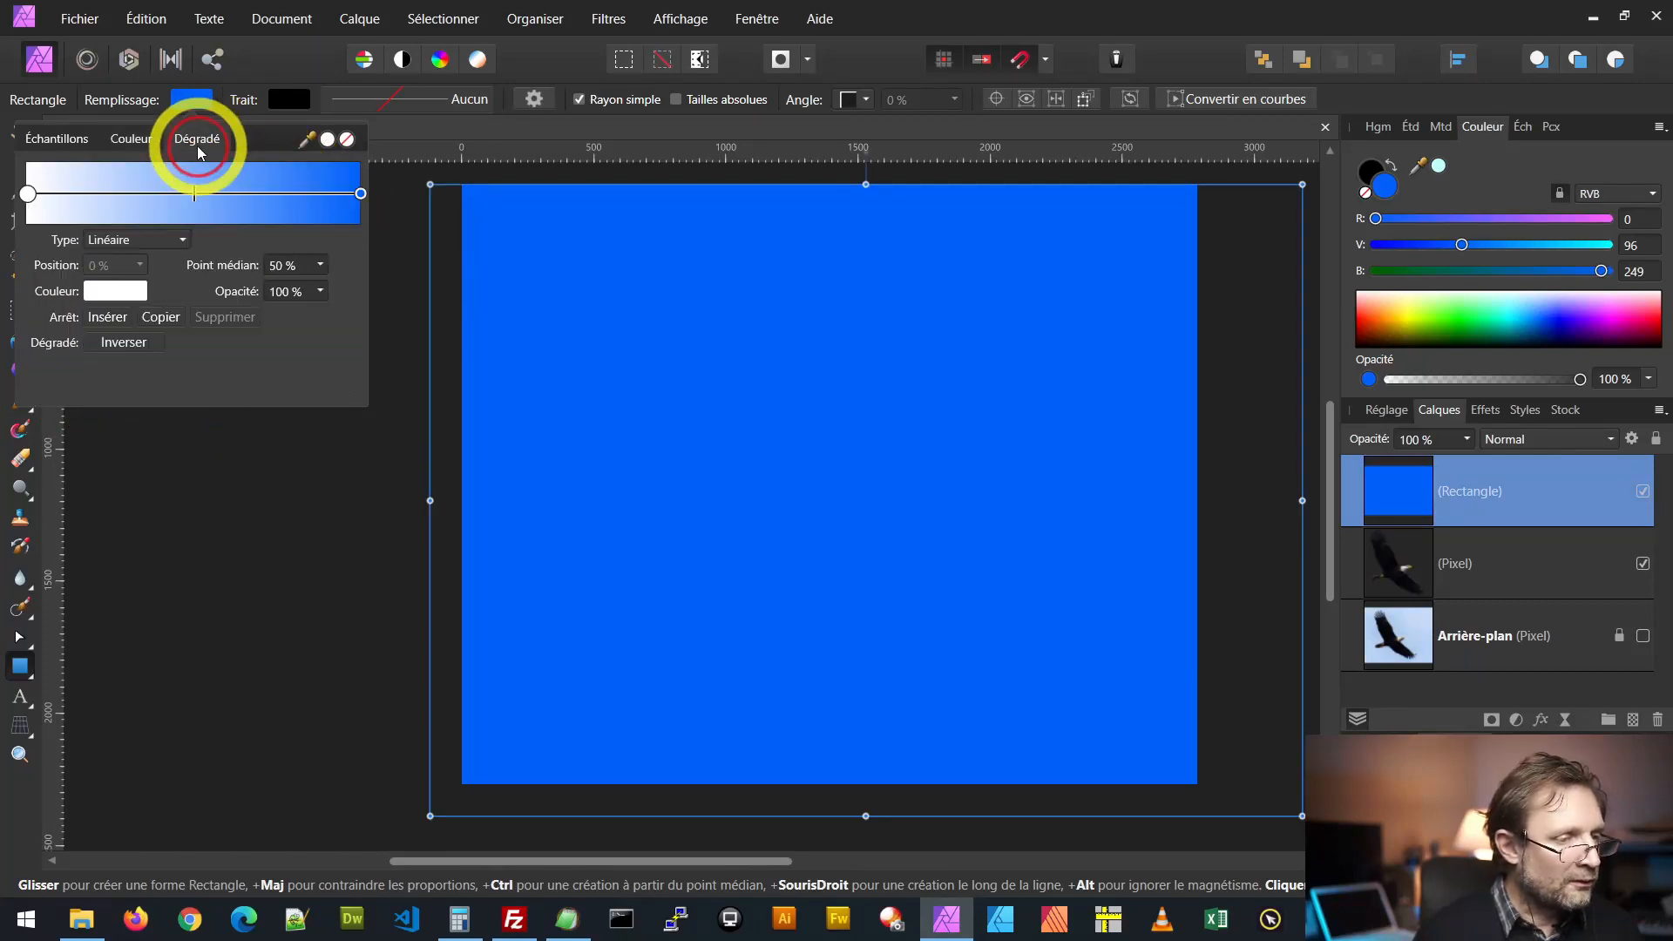
{"action": "left_click", "coordinate": [27, 193]}
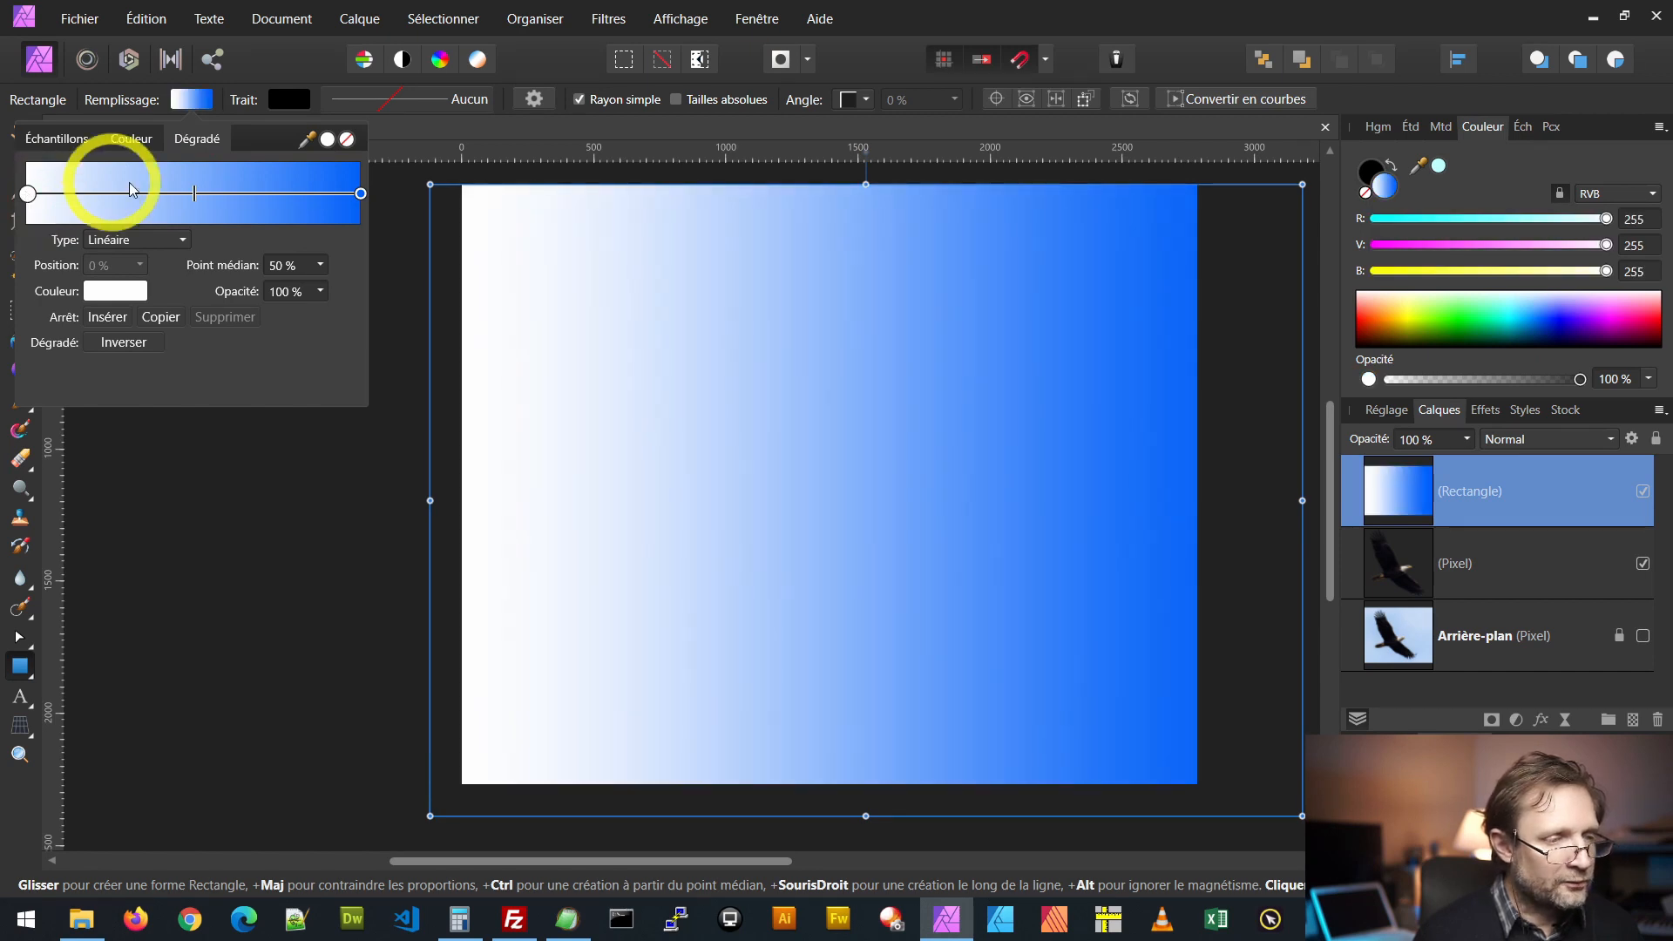
{"action": "left_click", "coordinate": [28, 194]}
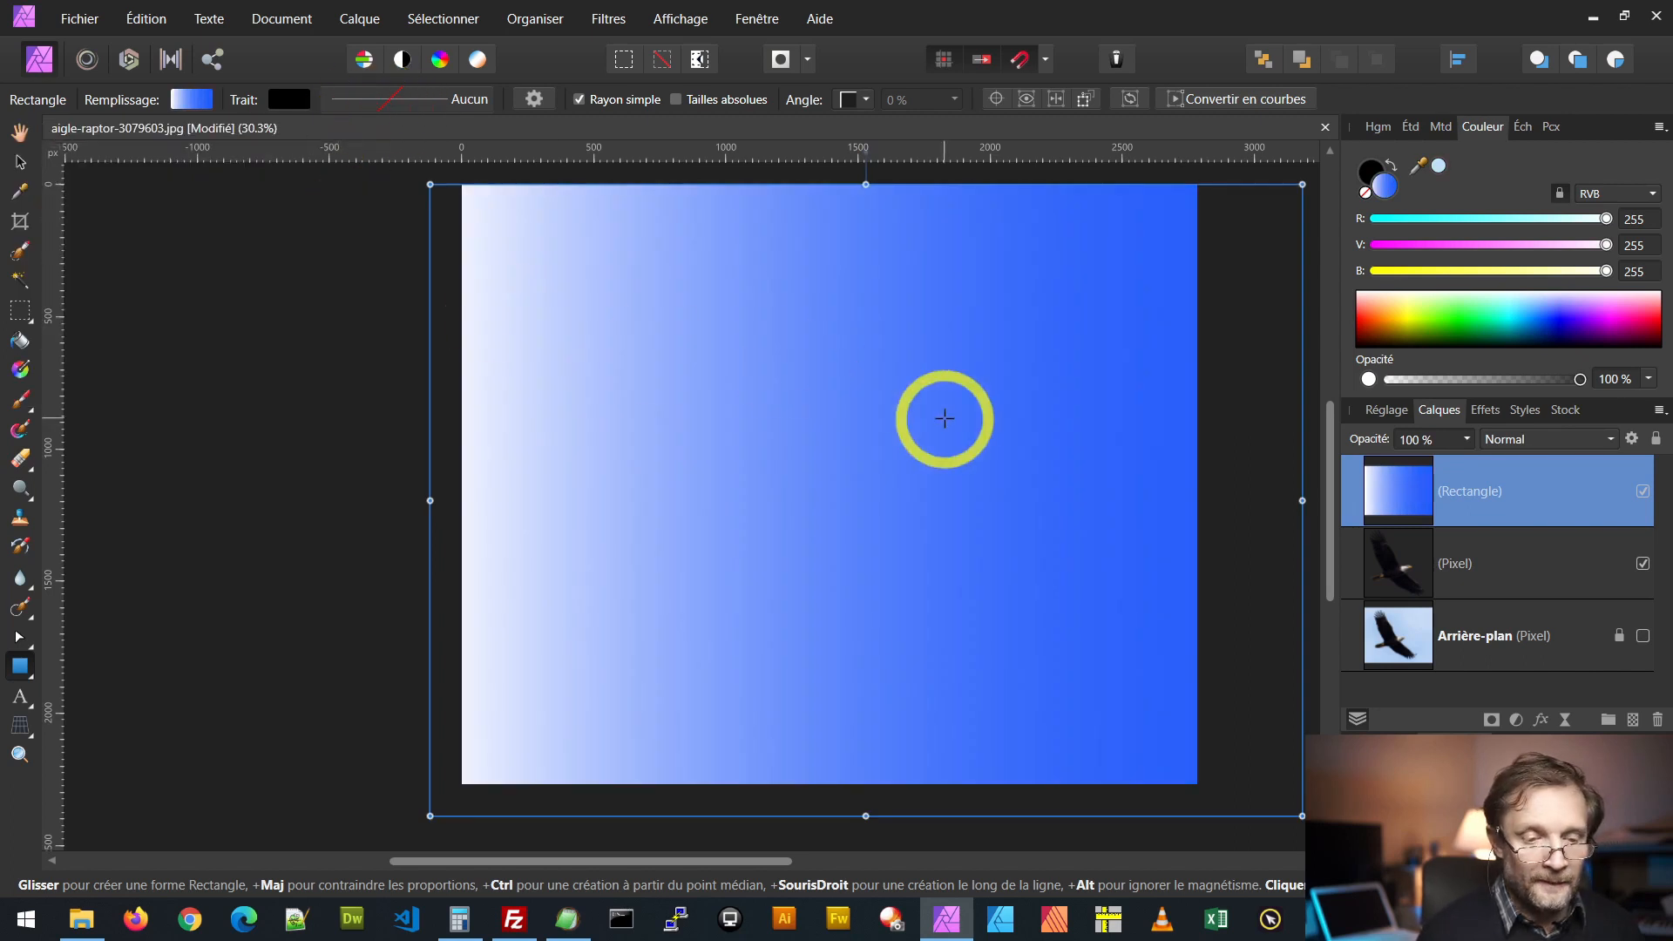
Step: Place the gradient rectangle's layer directly beneath the cut-out eagle and activate the Move tool
{"action": "left_click_drag", "start_coordinate": [1411, 486], "coordinate": [1384, 600]}
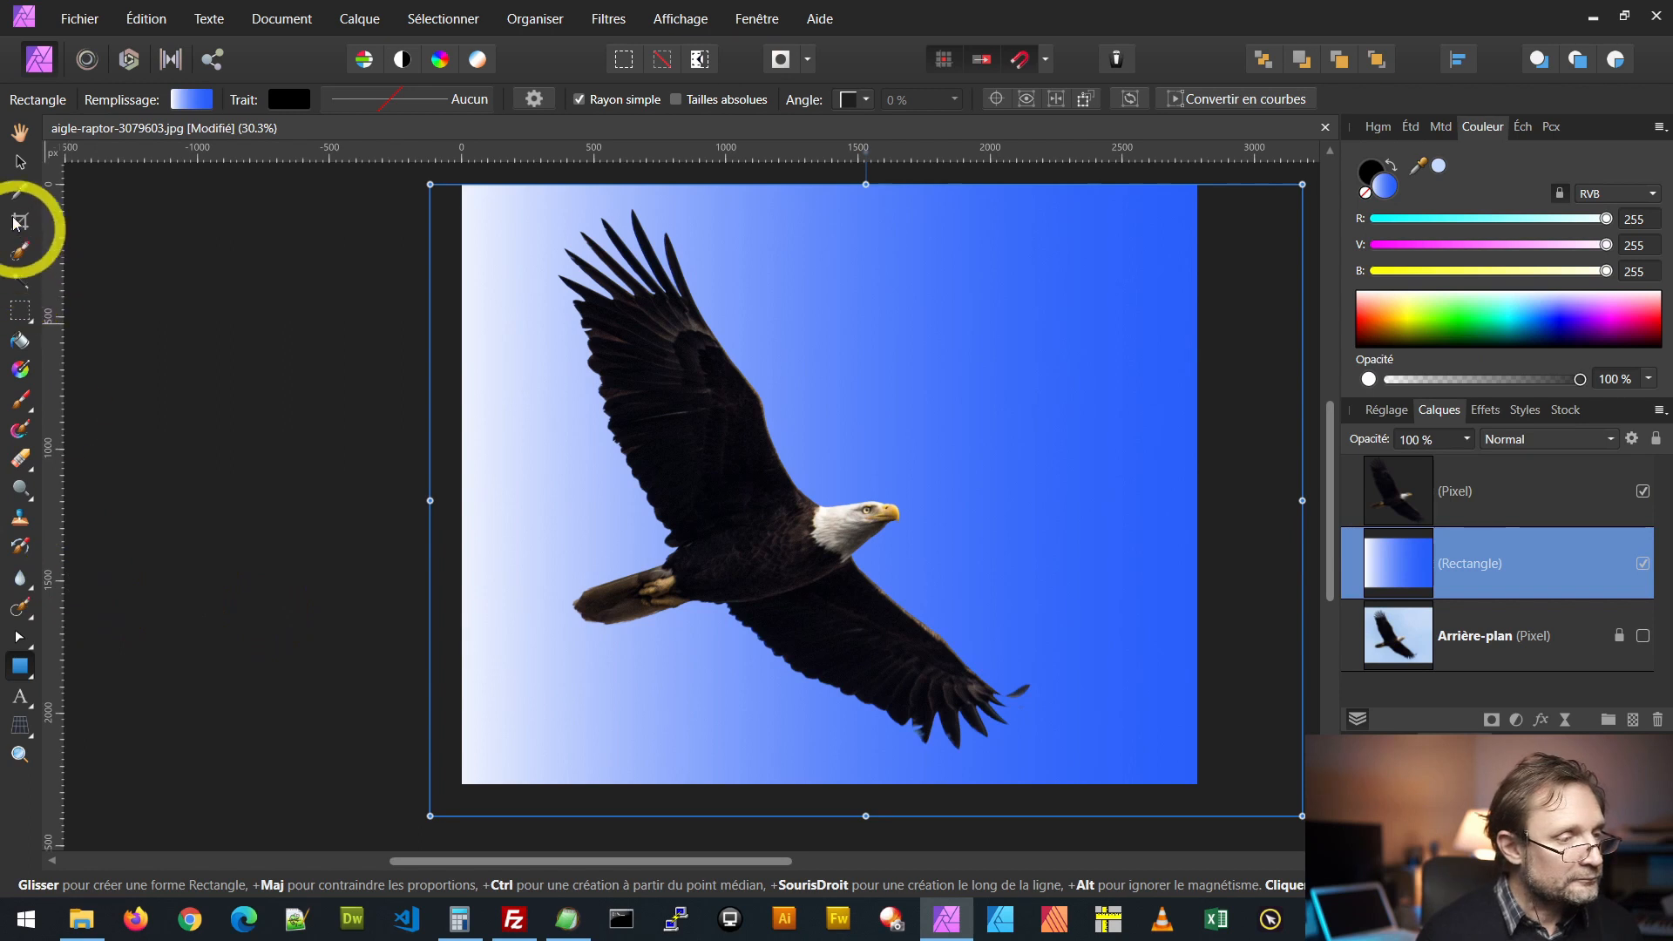
{"action": "left_click", "coordinate": [20, 162]}
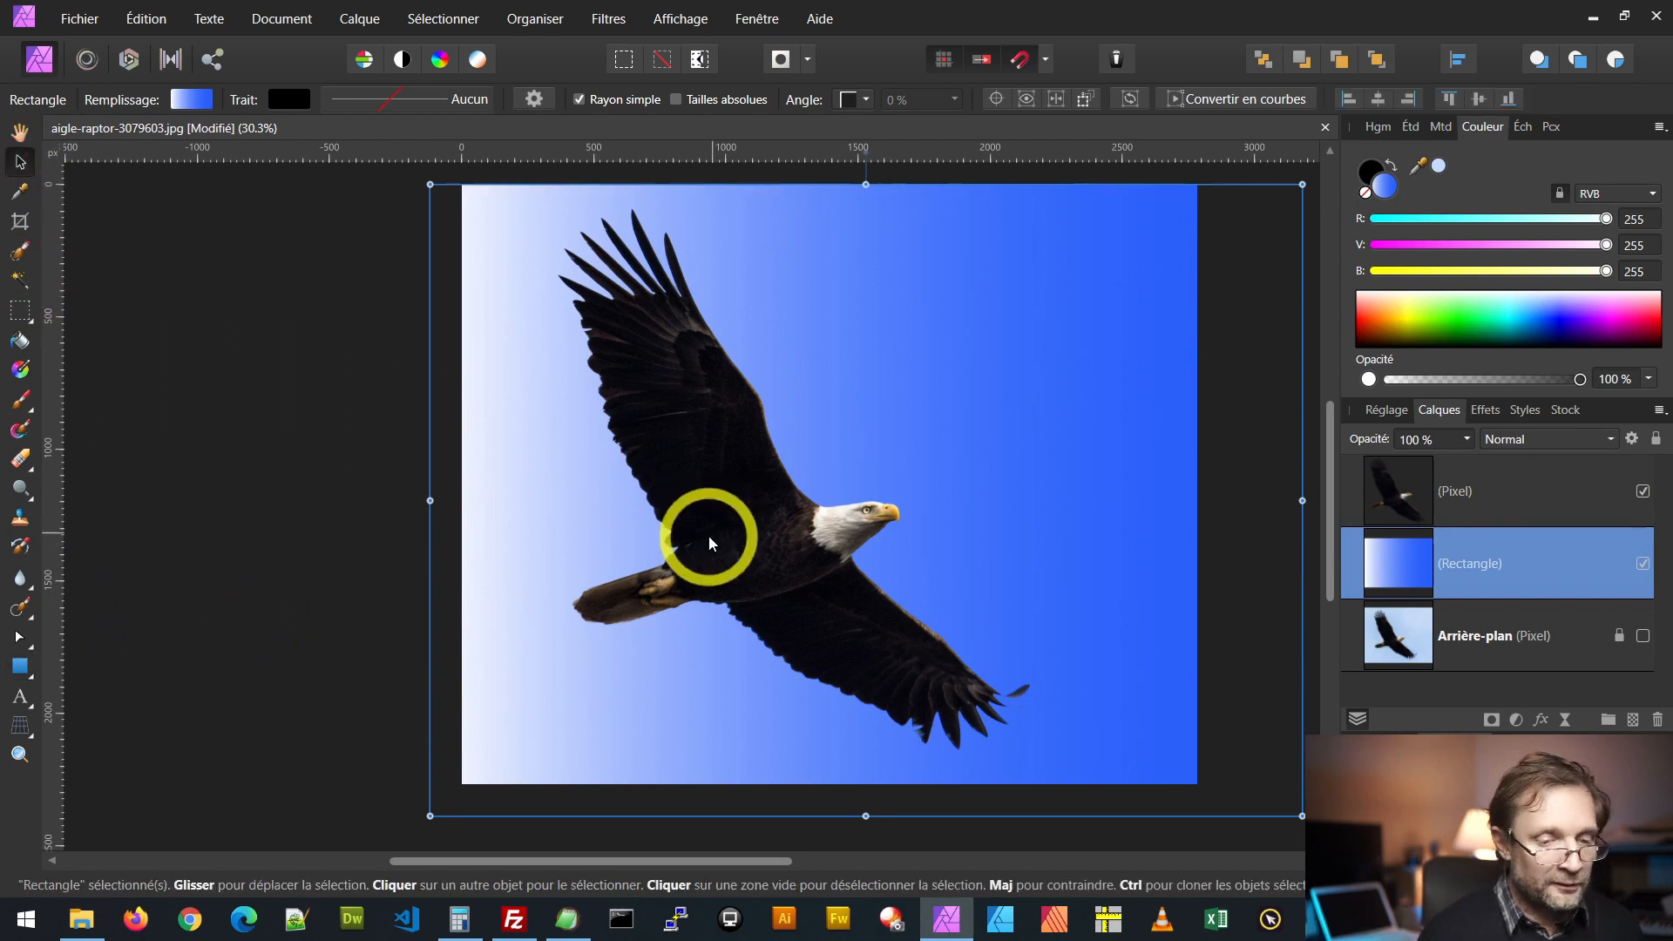
Step: Select the cut-out eagle's layer and move the eagle slightly upward over the gradient background
{"action": "left_click", "coordinate": [1394, 487]}
{"action": "left_click_drag", "start_coordinate": [768, 530], "coordinate": [823, 517]}
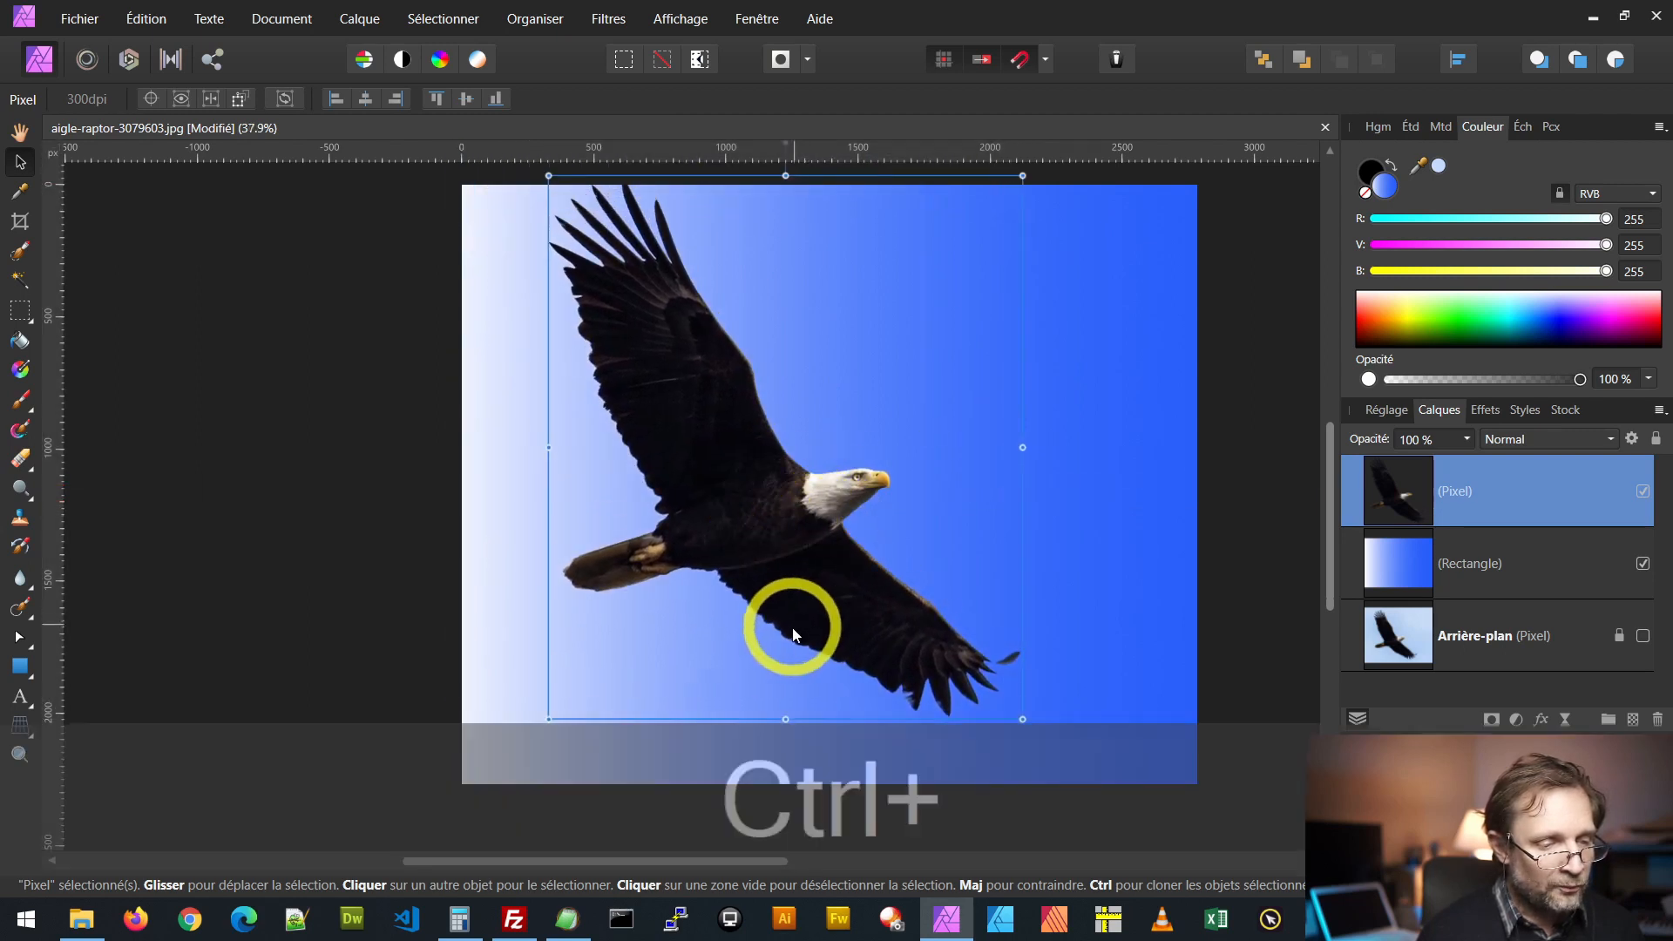
Step: Examine the cut-out edges up close along the eagle's body, lower wing feathers and upper wing feathers
{"action": "scroll", "coordinate": [787, 629], "scroll_direction": "up", "scroll_amount": 5, "text": "ctrl"}
{"action": "scroll", "coordinate": [792, 621], "scroll_direction": "down", "scroll_amount": 3, "text": "ctrl"}
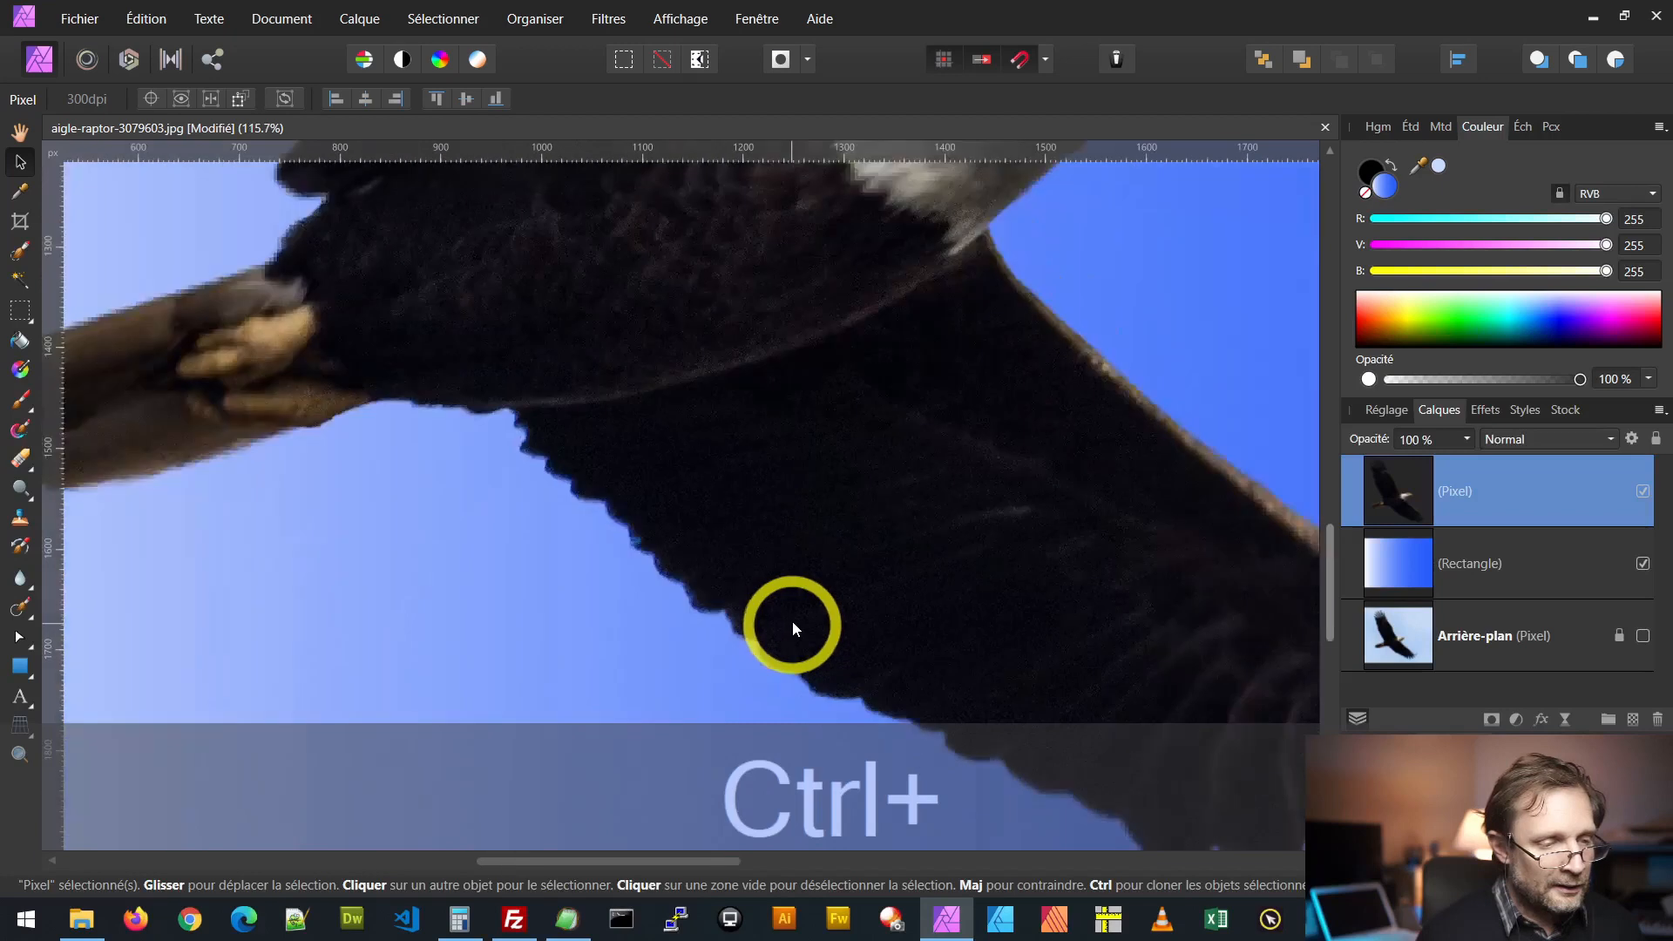
{"action": "scroll", "coordinate": [828, 604], "scroll_direction": "down", "scroll_amount": 1, "text": "ctrl"}
{"action": "scroll", "coordinate": [828, 603], "scroll_direction": "up", "scroll_amount": 3, "text": "ctrl"}
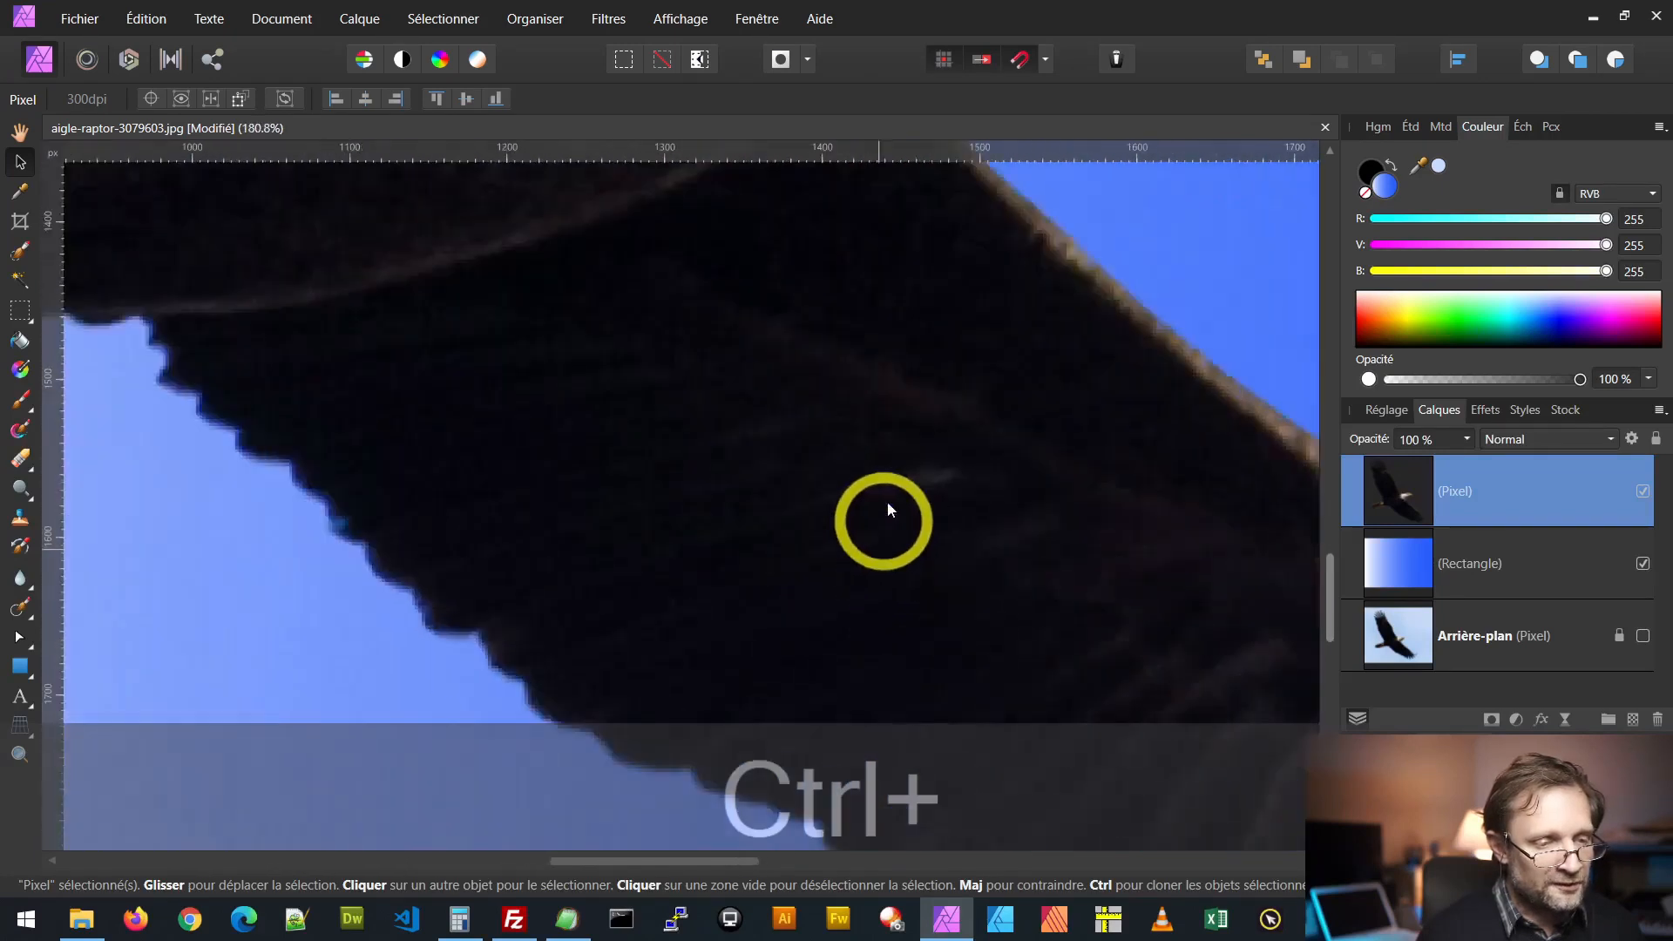
{"action": "scroll", "coordinate": [1063, 420], "scroll_direction": "down", "scroll_amount": 2, "text": "ctrl"}
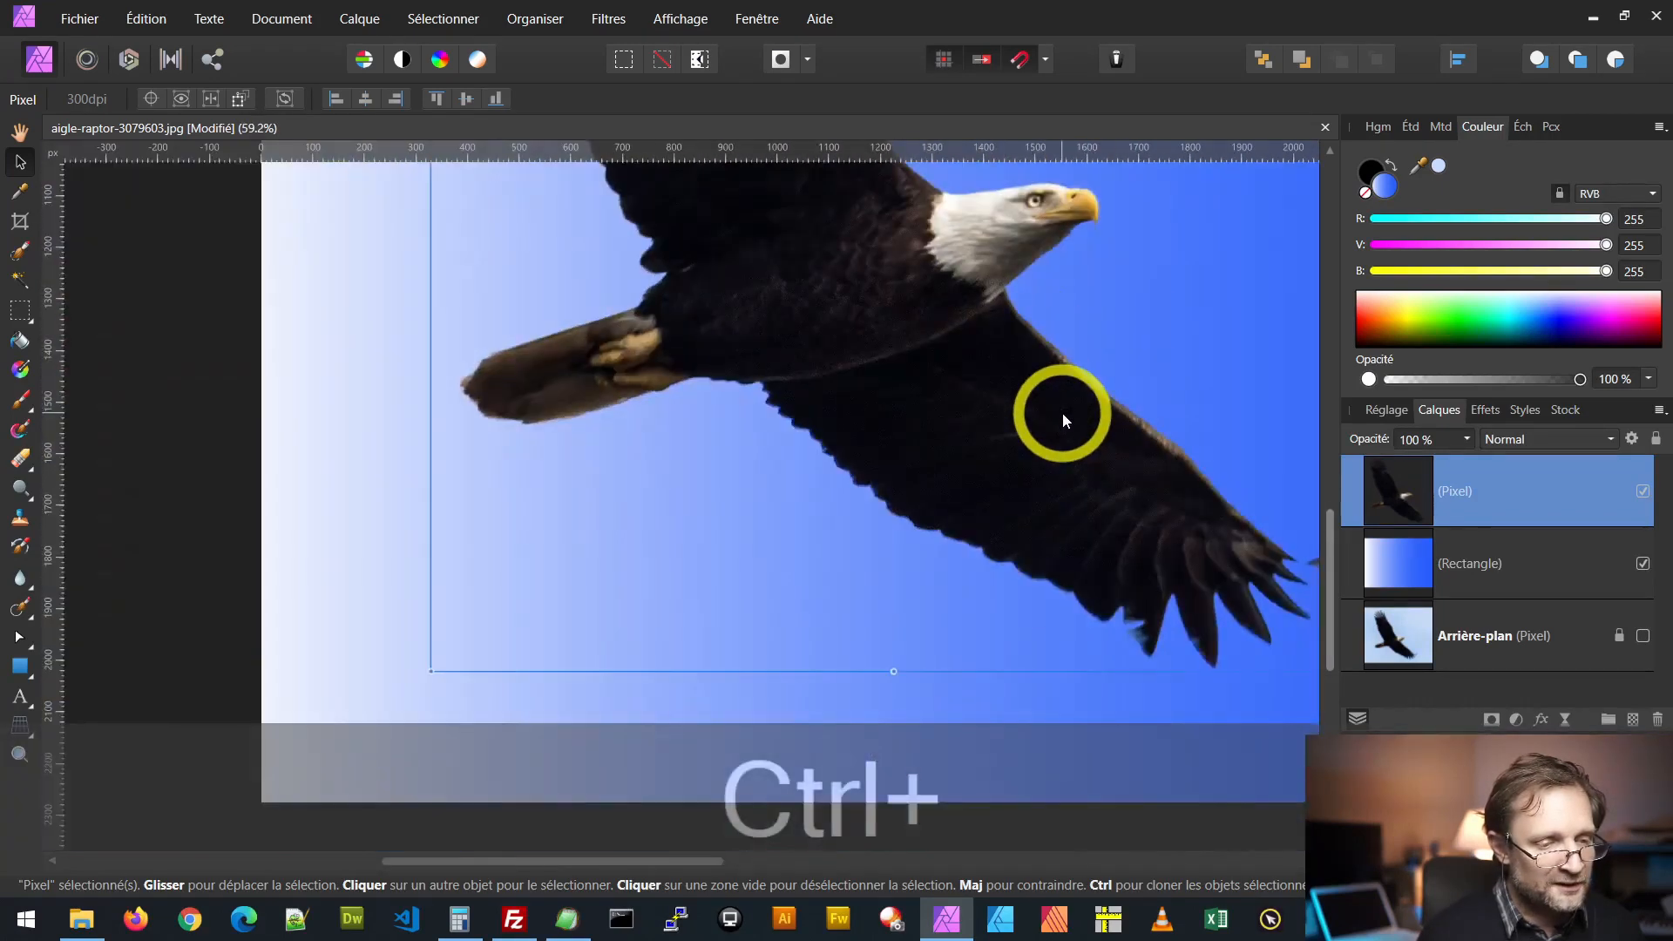
{"action": "scroll", "coordinate": [1204, 583], "scroll_direction": "right", "scroll_amount": 2, "text": "shift"}
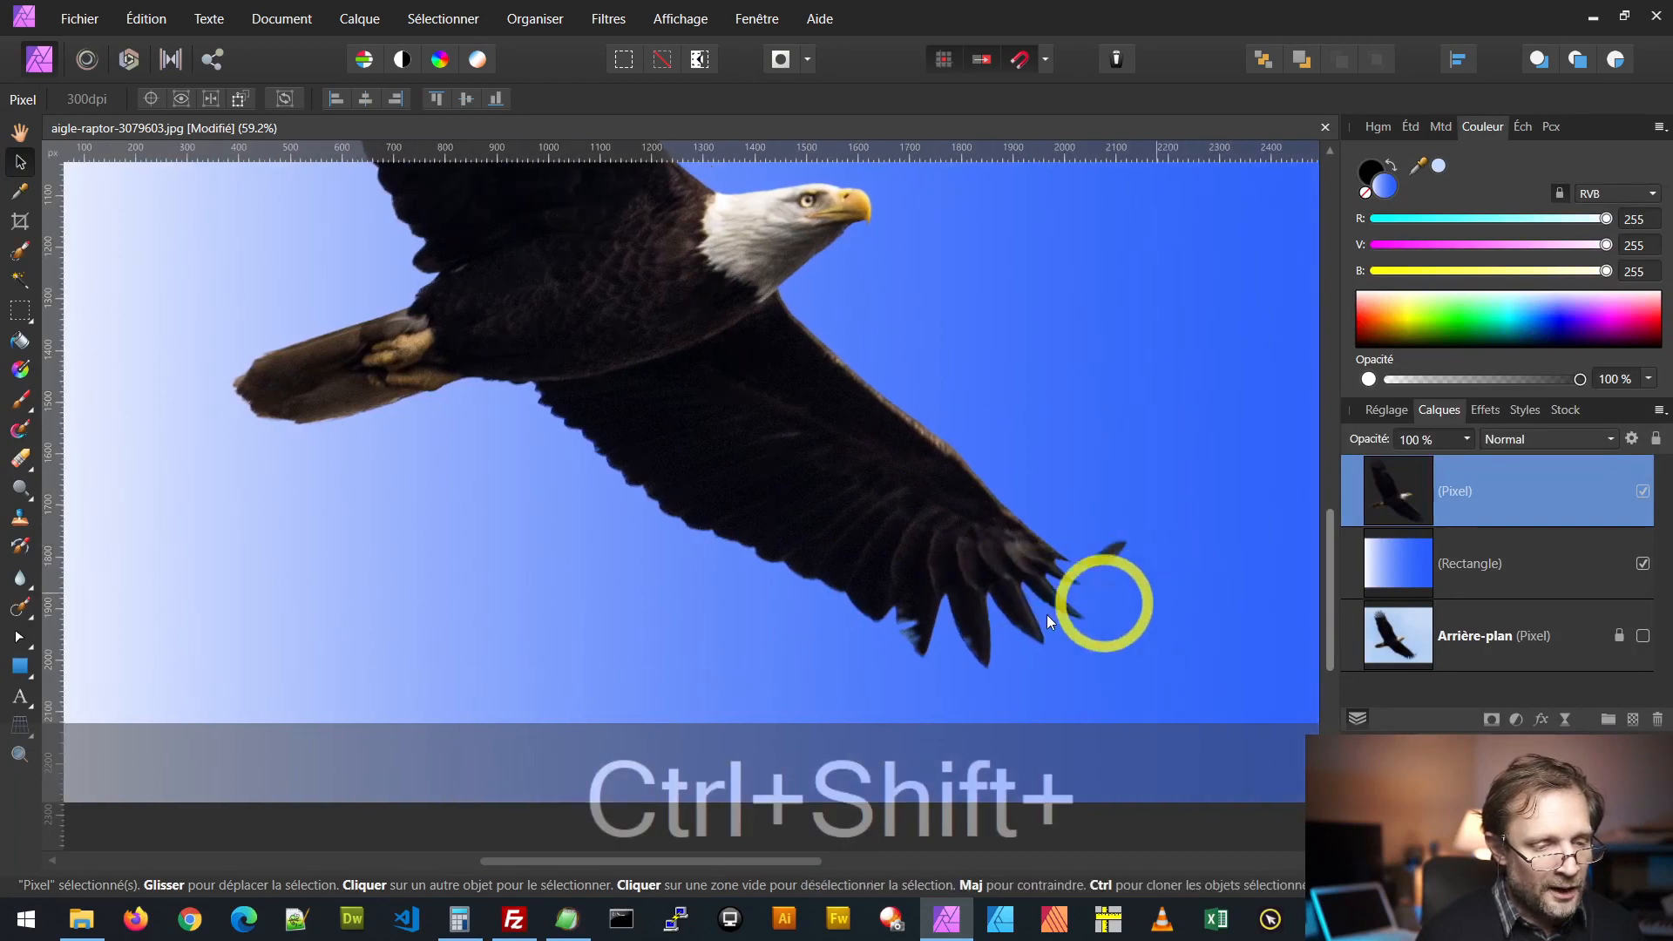
{"action": "scroll", "coordinate": [1047, 614], "scroll_direction": "up", "scroll_amount": 3, "text": "ctrl"}
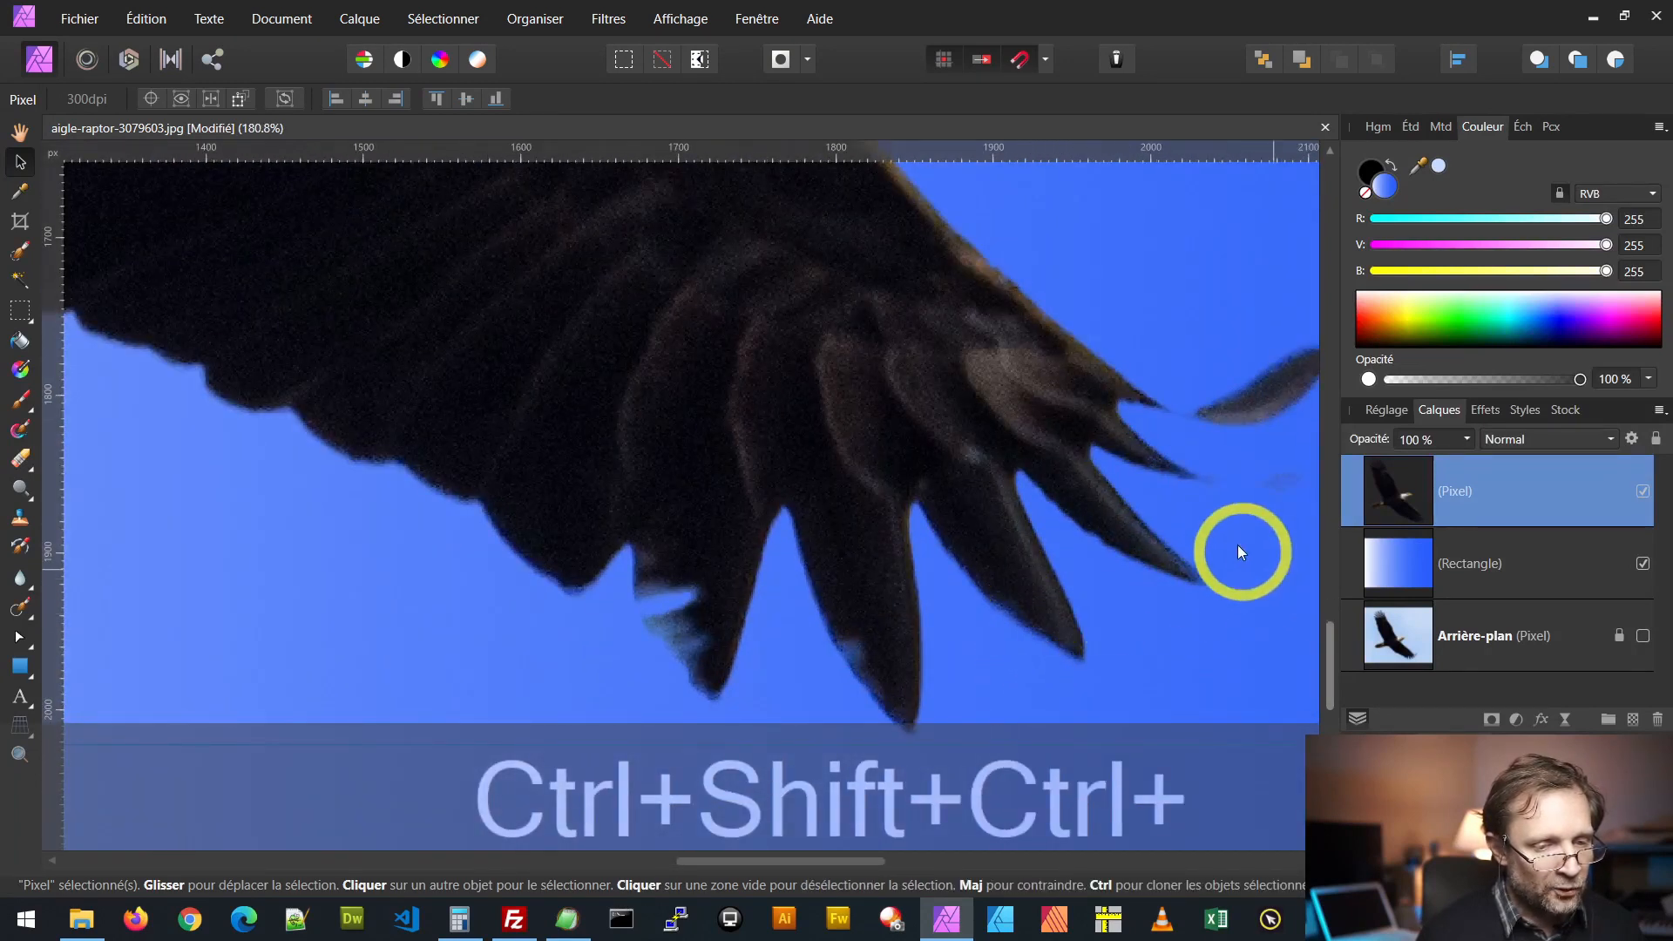
{"action": "scroll", "coordinate": [1176, 530], "scroll_direction": "down", "scroll_amount": 3, "text": "ctrl"}
{"action": "scroll", "coordinate": [1176, 526], "scroll_direction": "down", "scroll_amount": 2, "text": "ctrl"}
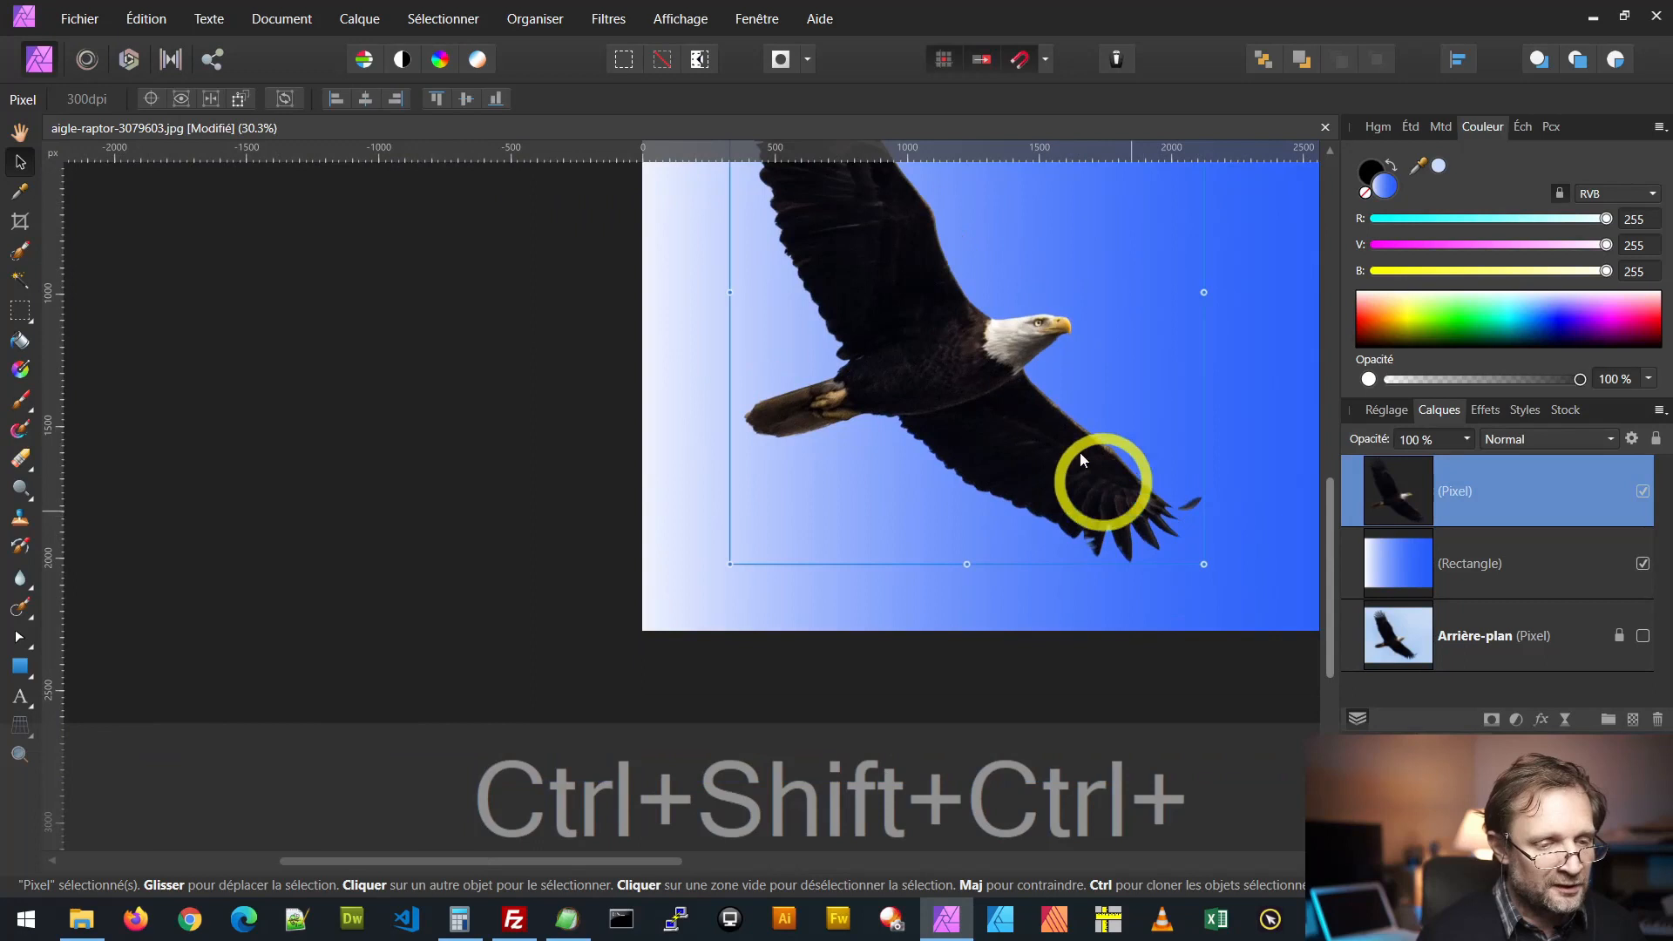
{"action": "scroll", "coordinate": [1022, 425], "scroll_direction": "up", "scroll_amount": 2, "text": "ctrl"}
{"action": "scroll", "coordinate": [844, 420], "scroll_direction": "up", "scroll_amount": 3, "text": "ctrl"}
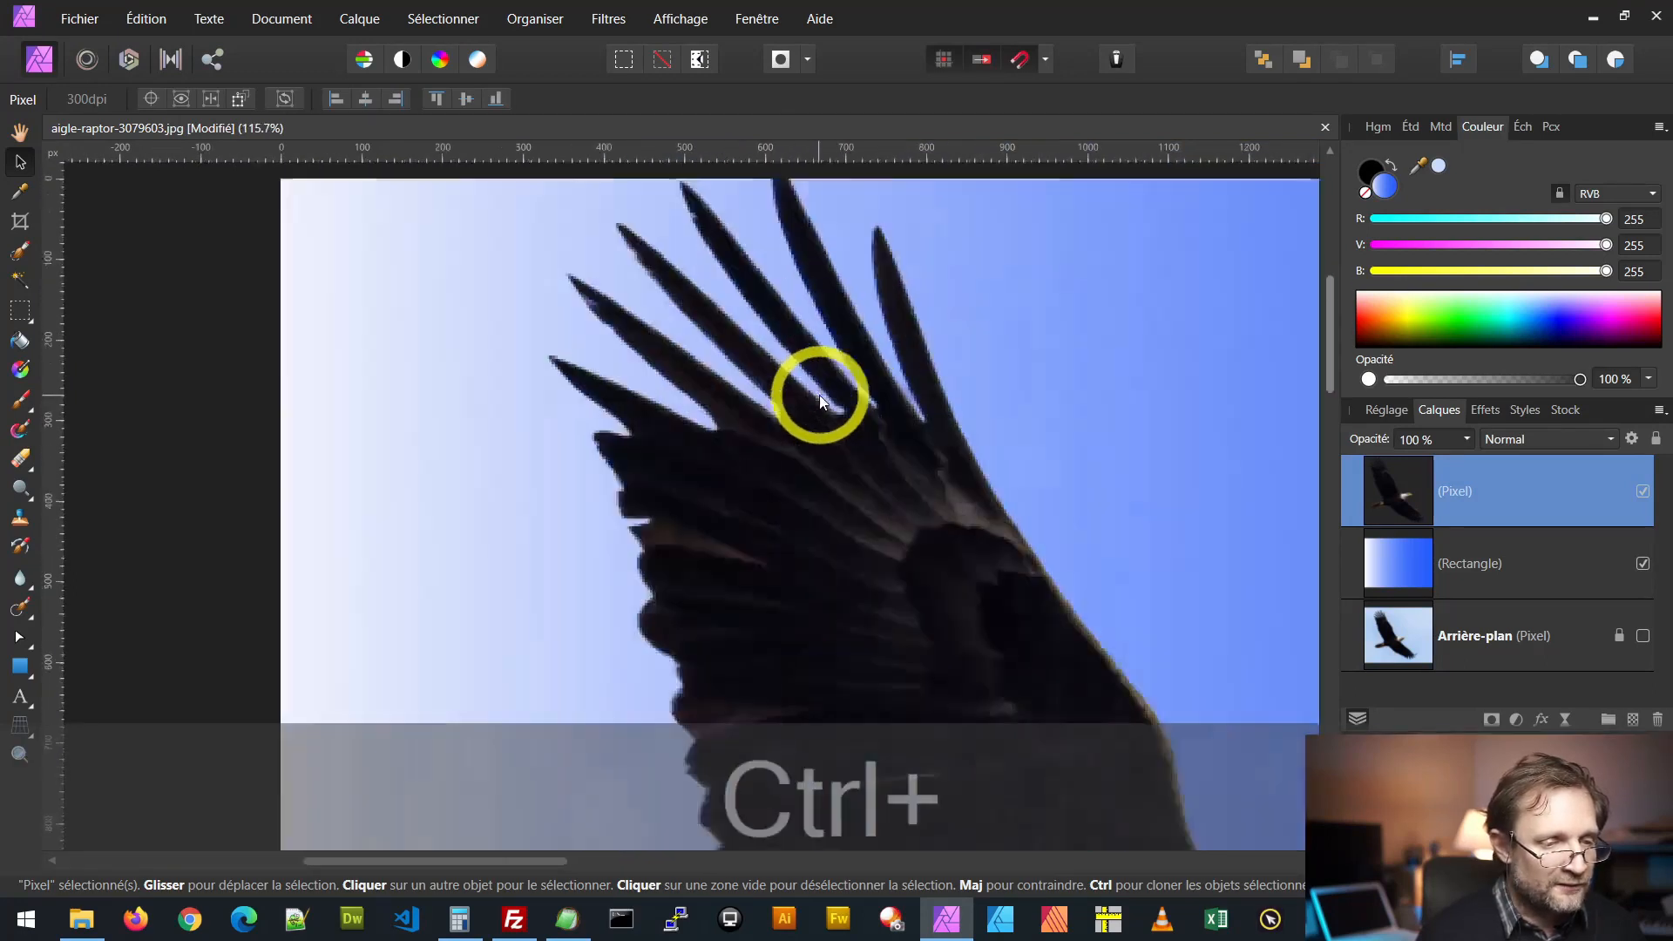
{"action": "scroll", "coordinate": [822, 396], "scroll_direction": "up", "scroll_amount": 1, "text": "ctrl"}
{"action": "scroll", "coordinate": [823, 394], "scroll_direction": "down", "scroll_amount": 4, "text": "ctrl"}
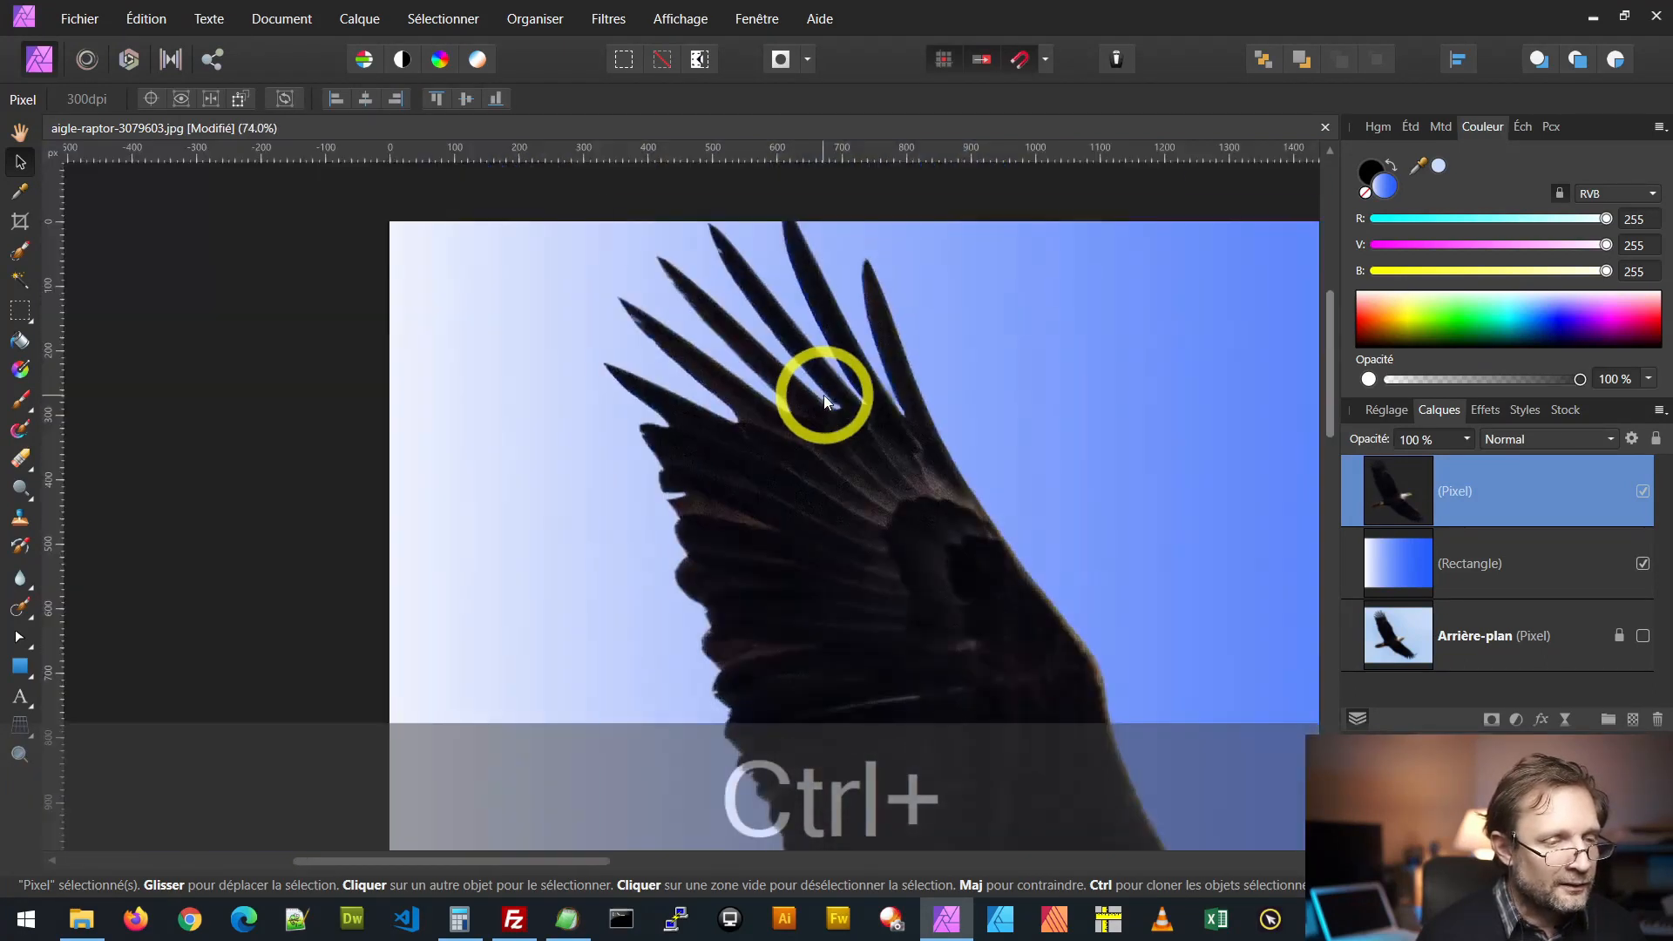
{"action": "scroll", "coordinate": [1058, 403], "scroll_direction": "right", "scroll_amount": 2, "text": "ctrl+shift"}
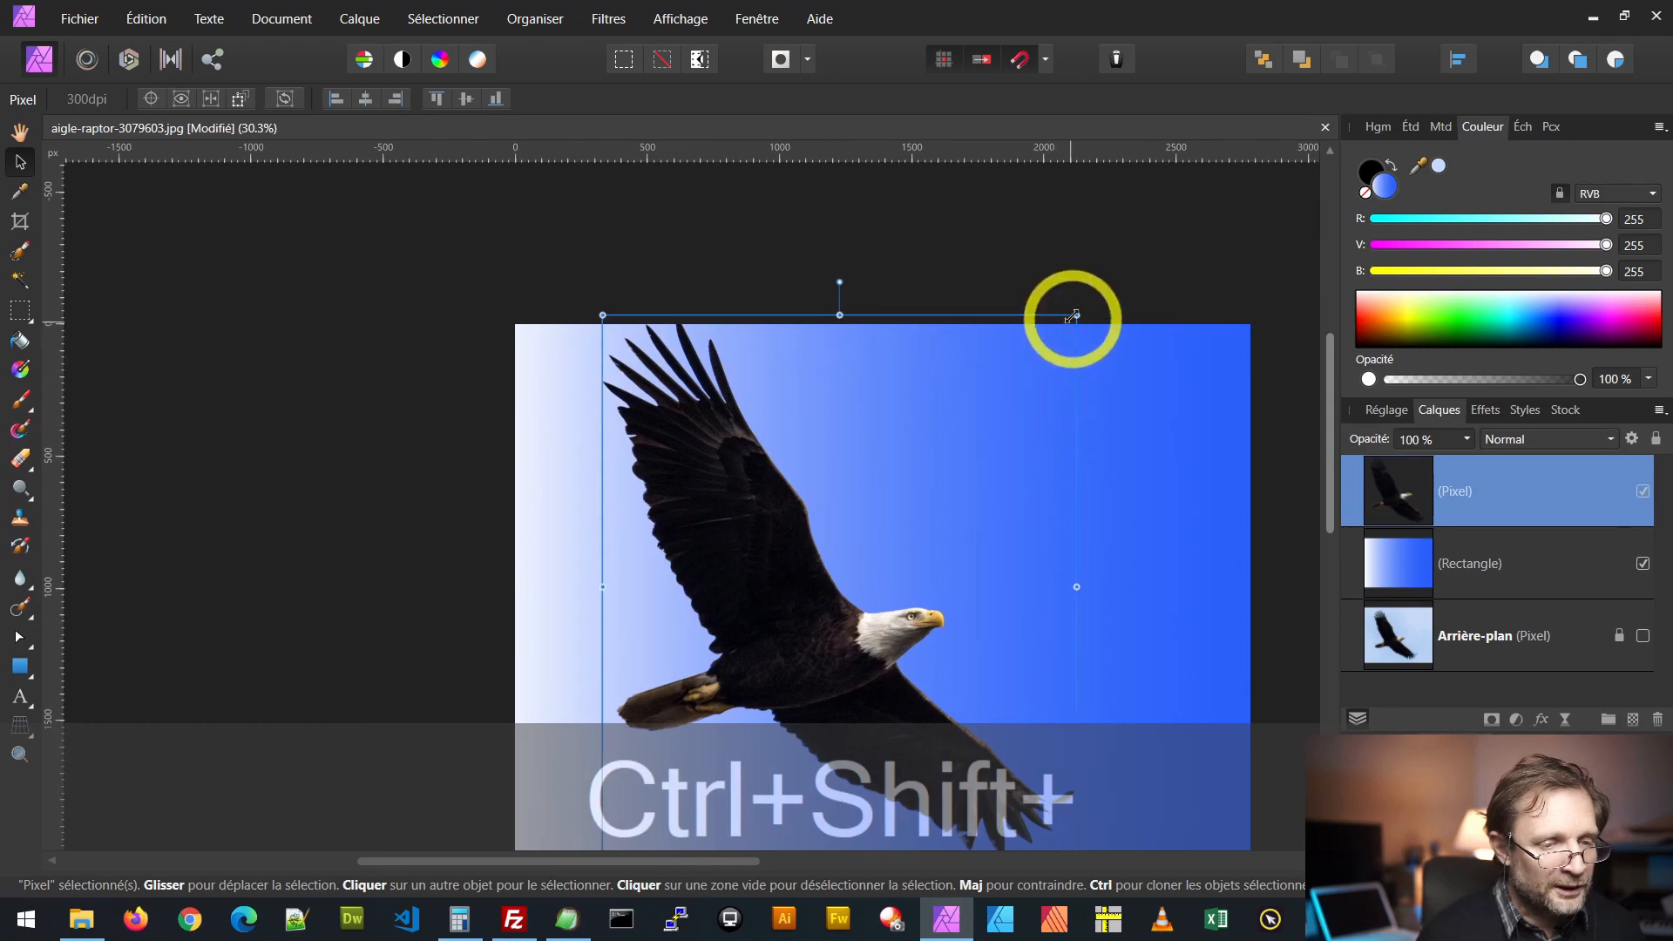
Step: Scale the eagle down slightly to 328 dpi and shift it down and to the left on the gradient background
{"action": "left_click_drag", "start_coordinate": [1074, 315], "coordinate": [1038, 363]}
{"action": "scroll", "coordinate": [959, 554], "scroll_direction": "down", "scroll_amount": 2}
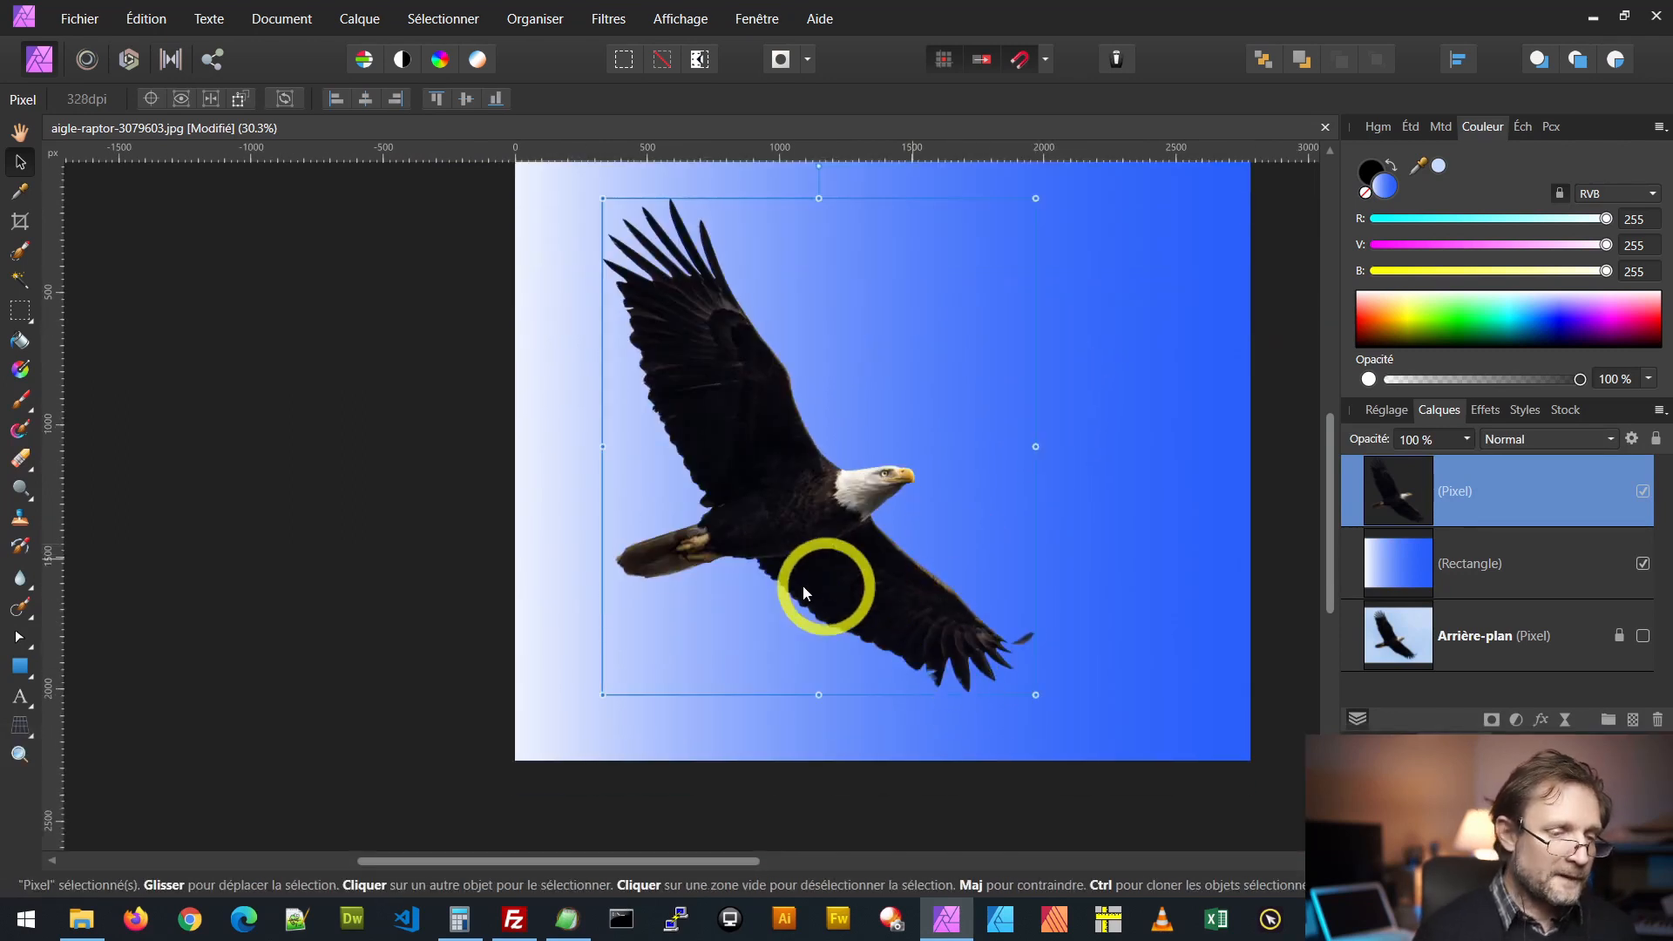
{"action": "left_click_drag", "start_coordinate": [807, 517], "coordinate": [783, 554]}
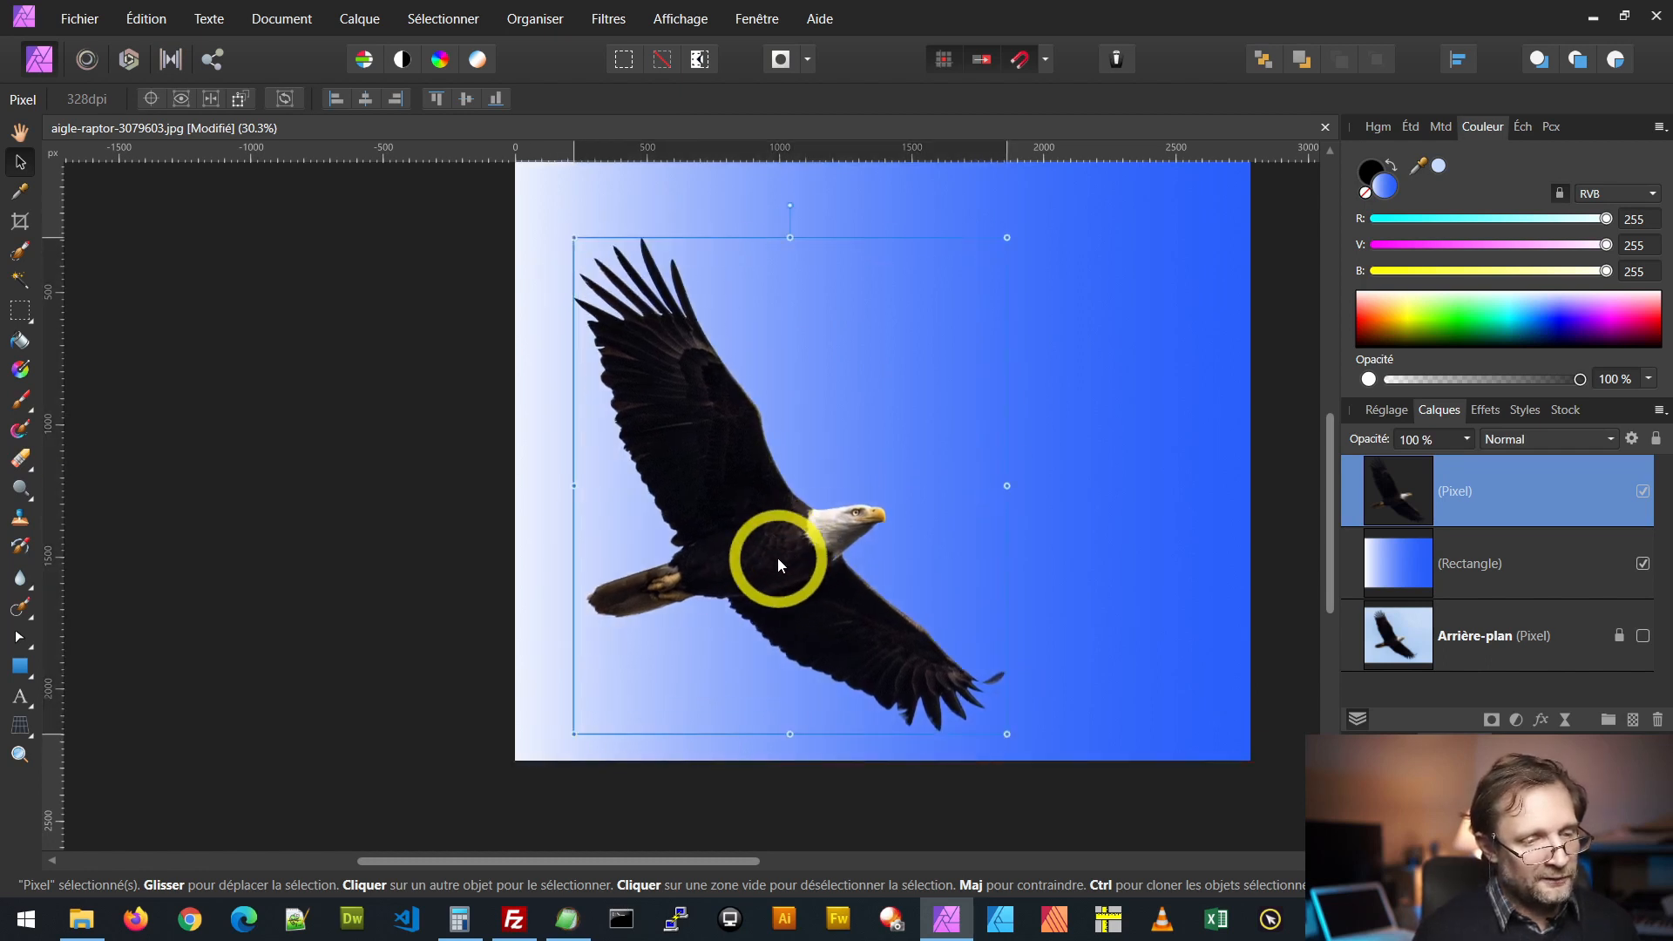
Step: Make the rectangle's gradient diagonal, with white starting at the rectangle's lower-left corner and blue ending at the image's upper-right corner
{"action": "left_click", "coordinate": [1411, 576]}
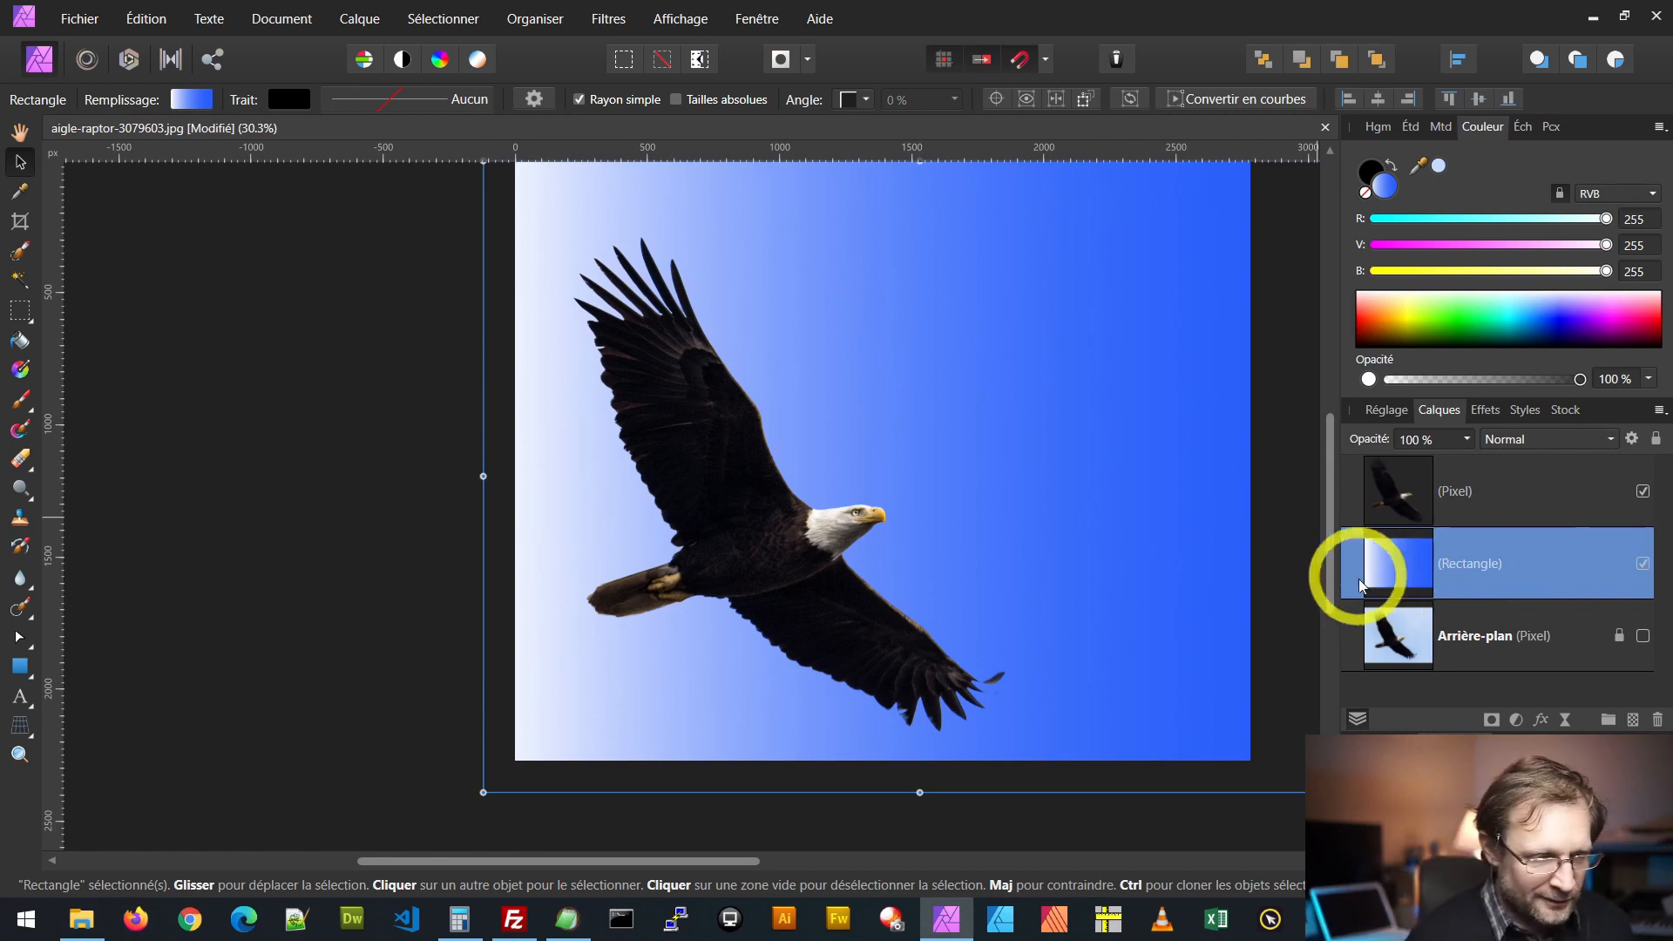
{"action": "left_click", "coordinate": [20, 369]}
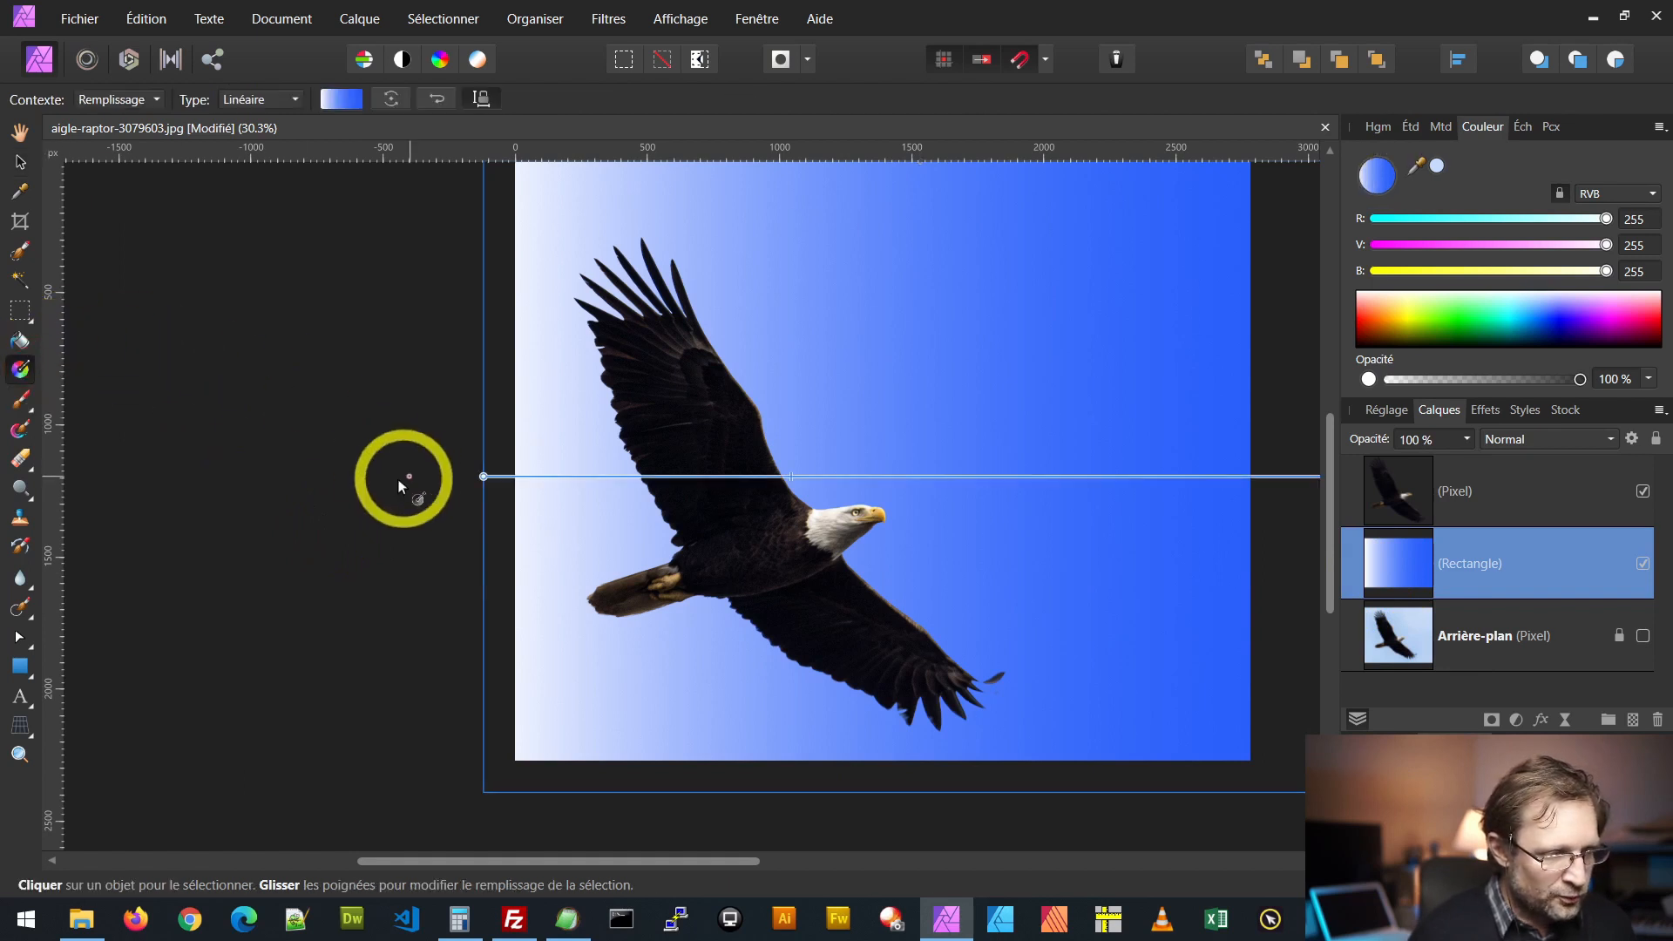
{"action": "left_click_drag", "start_coordinate": [483, 477], "coordinate": [484, 785]}
{"action": "scroll", "coordinate": [1121, 624], "scroll_direction": "down", "scroll_amount": 2, "text": "ctrl"}
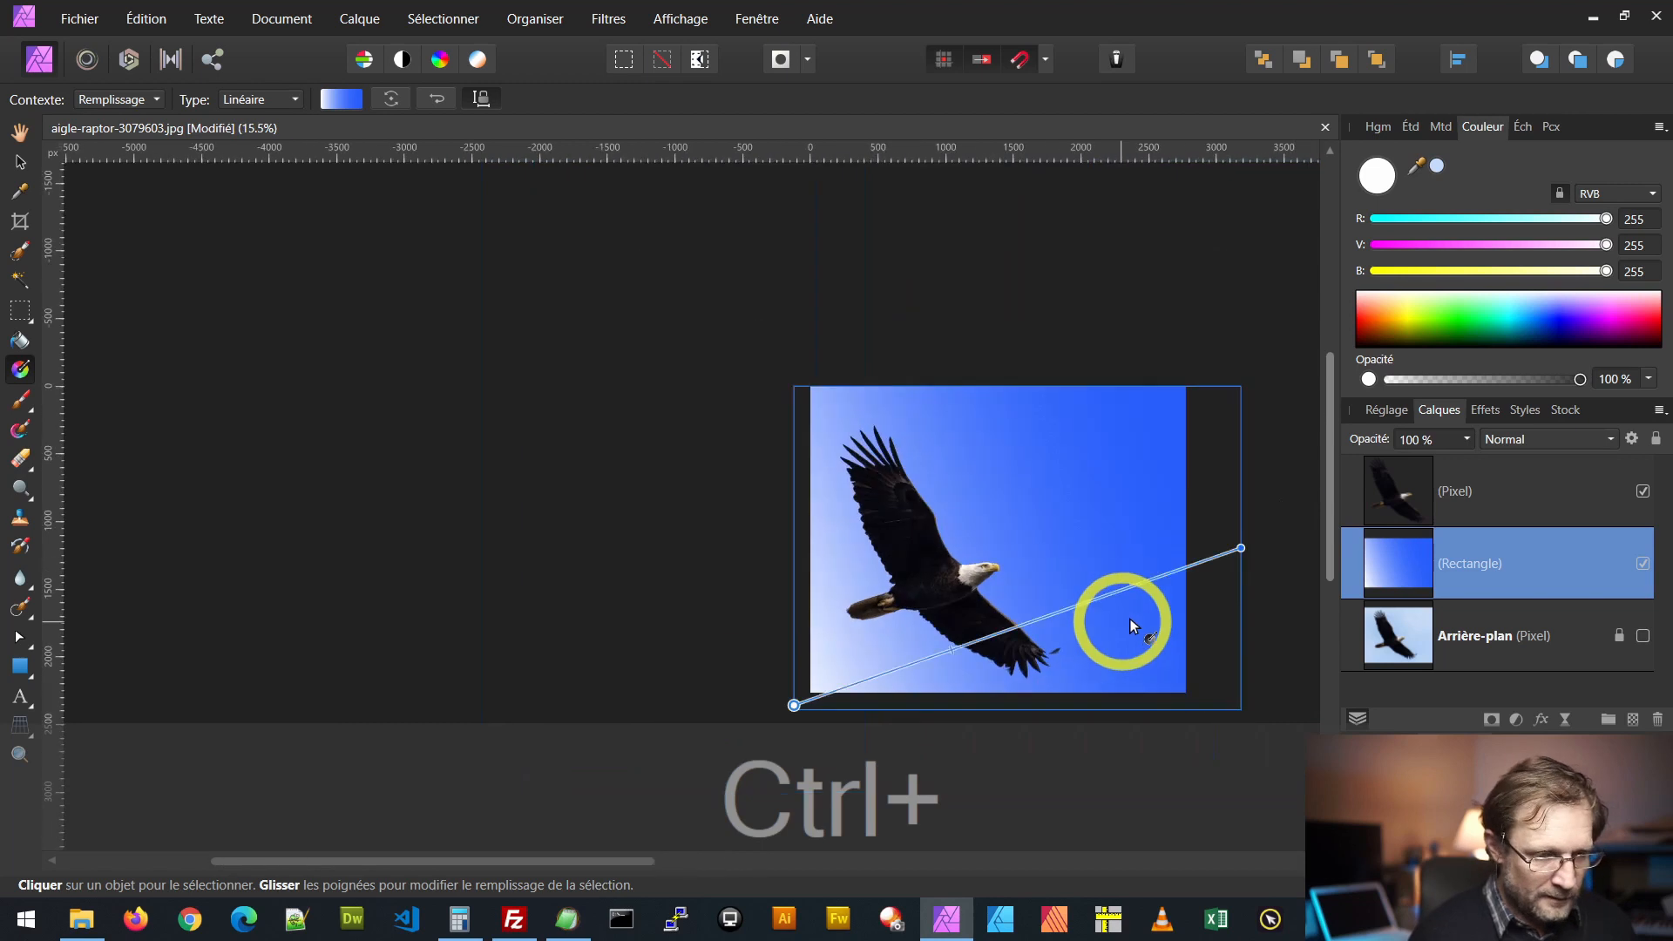
{"action": "left_click_drag", "start_coordinate": [1237, 545], "coordinate": [1187, 386]}
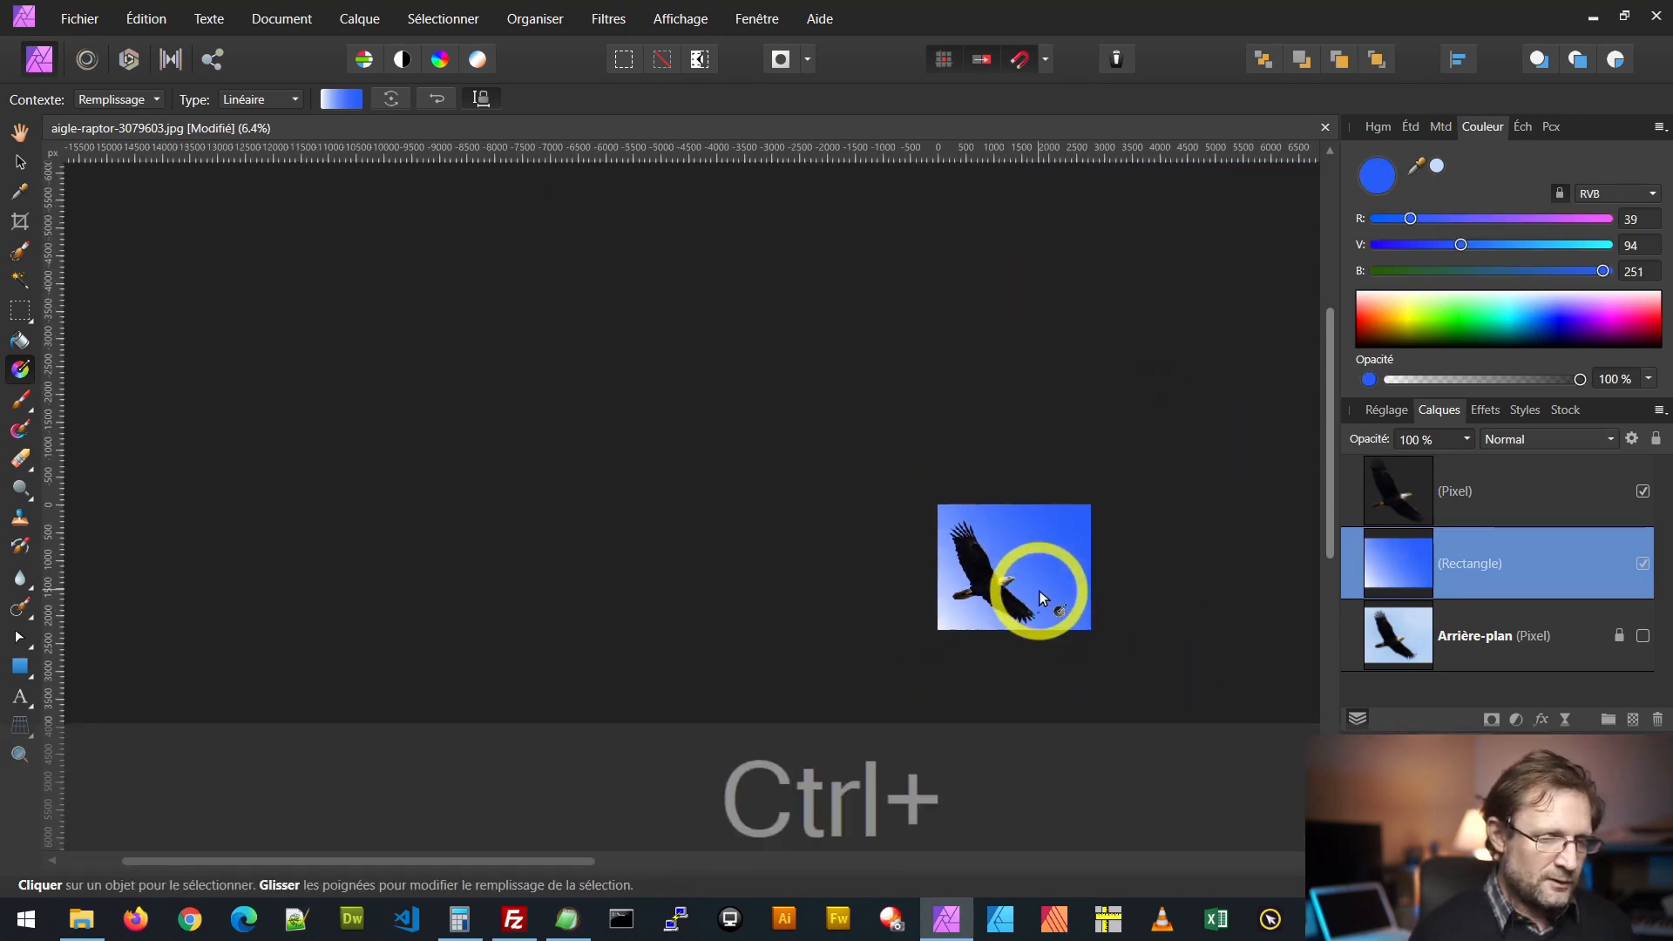
{"action": "scroll", "coordinate": [1086, 589], "scroll_direction": "up", "scroll_amount": 2, "text": "ctrl"}
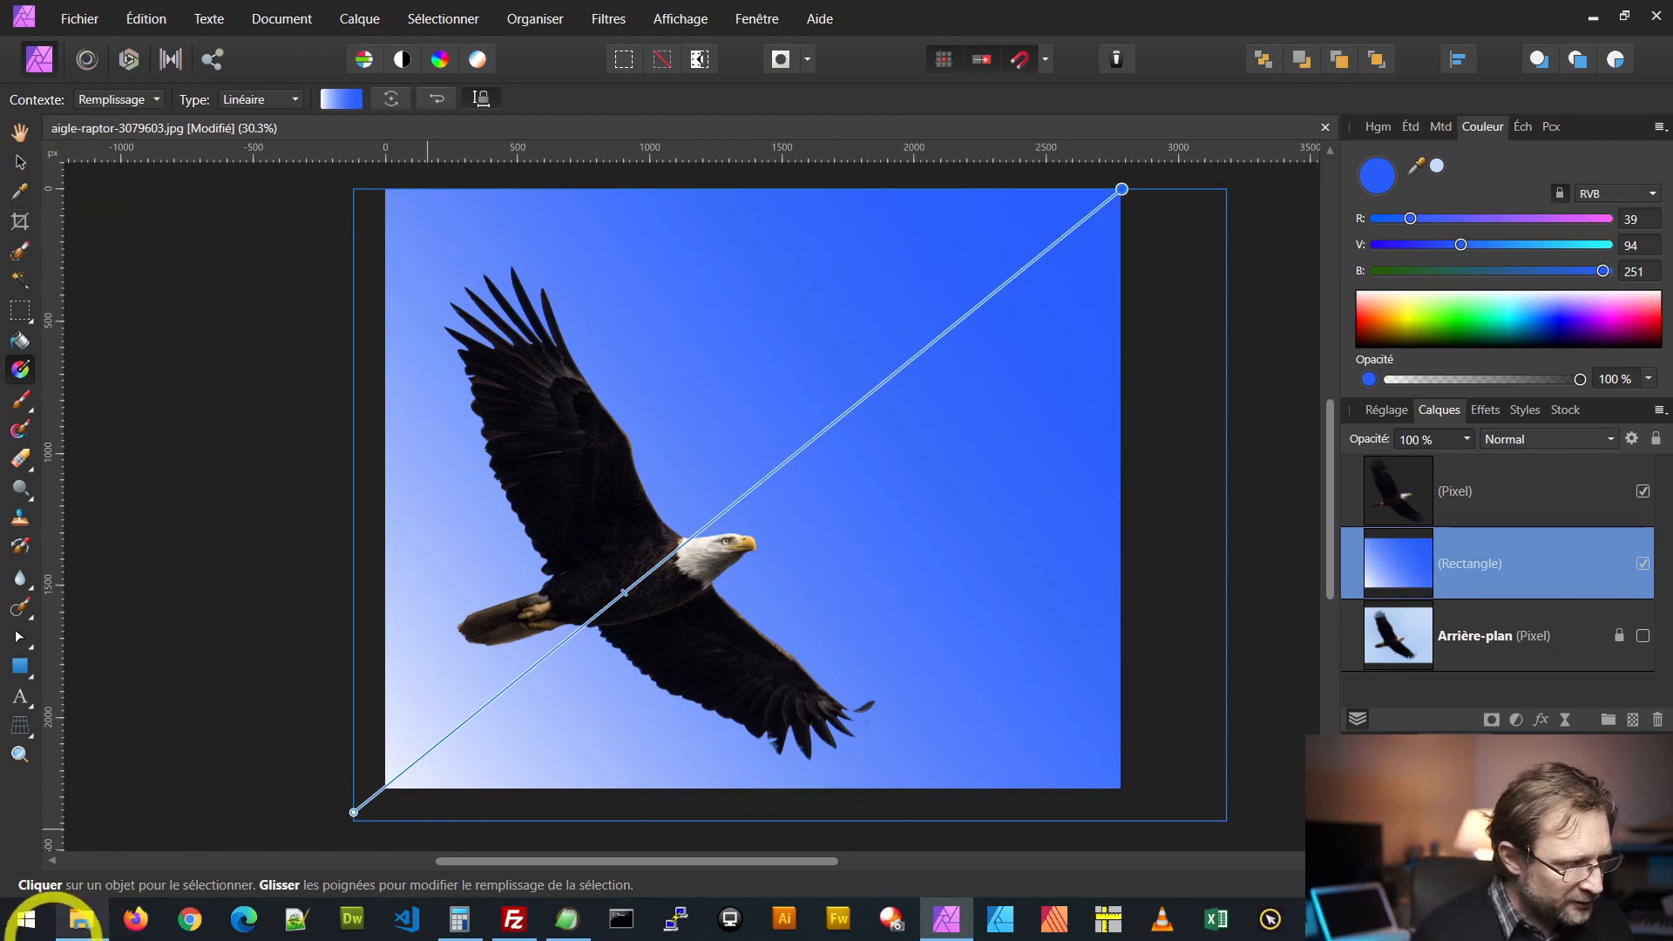
Step: Switch to File Explorer and open terminalia-catappa-2137221.jpg from the prepa folder in Affinity Photo
{"action": "left_click", "coordinate": [81, 922]}
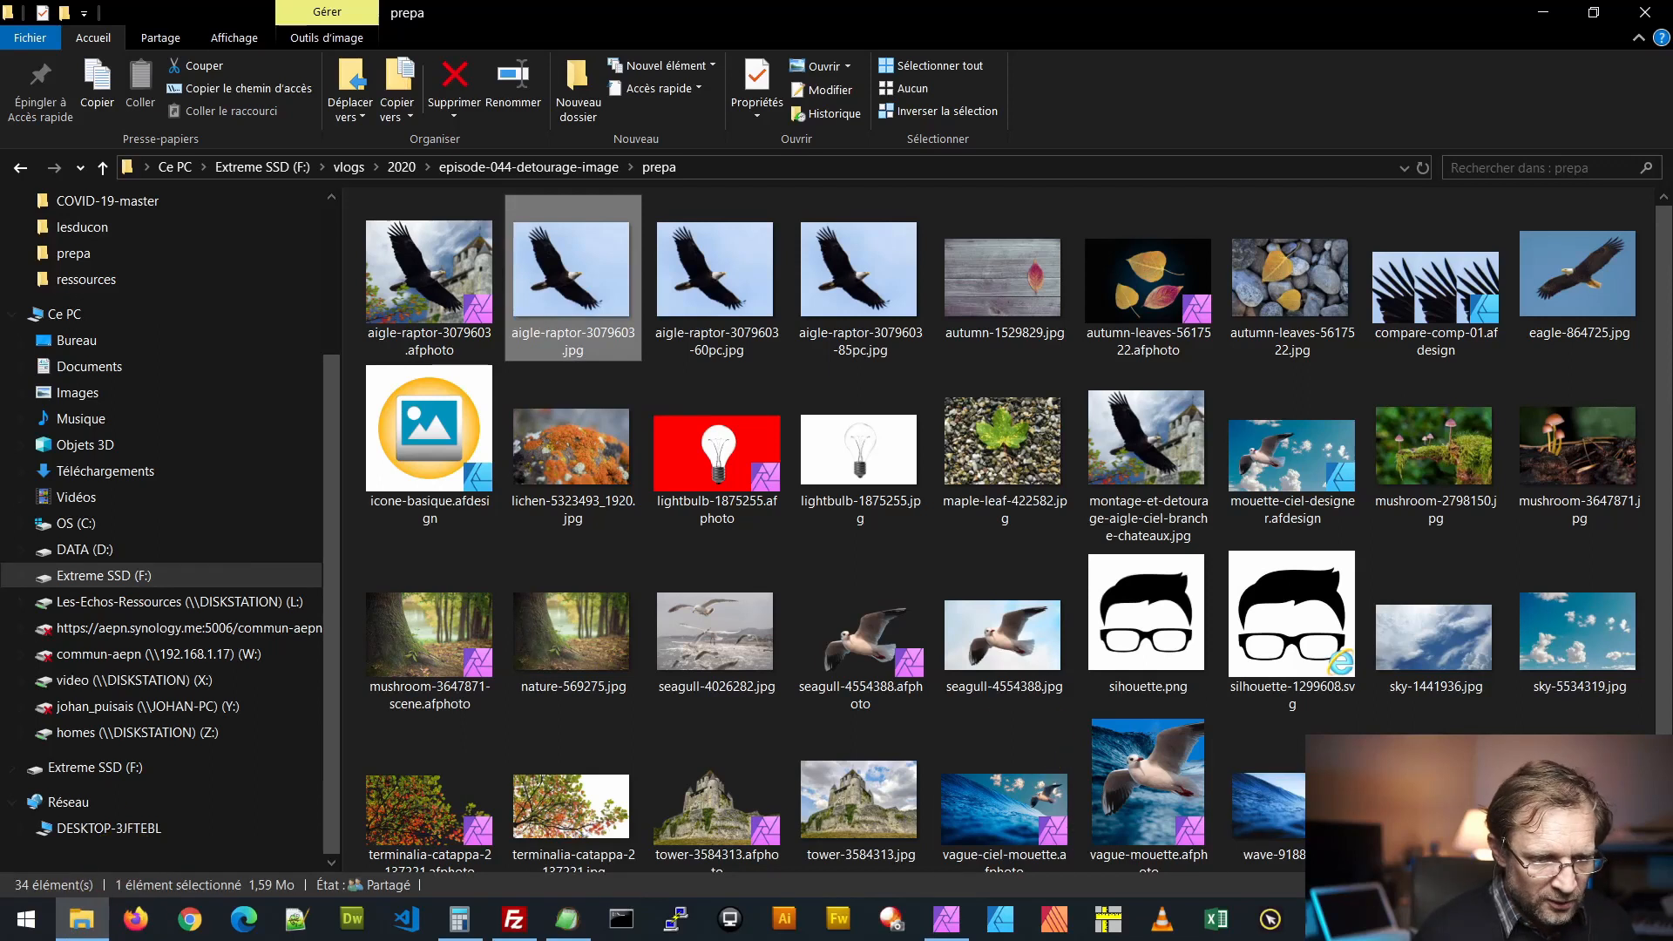
{"action": "scroll", "coordinate": [724, 861], "scroll_direction": "down", "scroll_amount": 1}
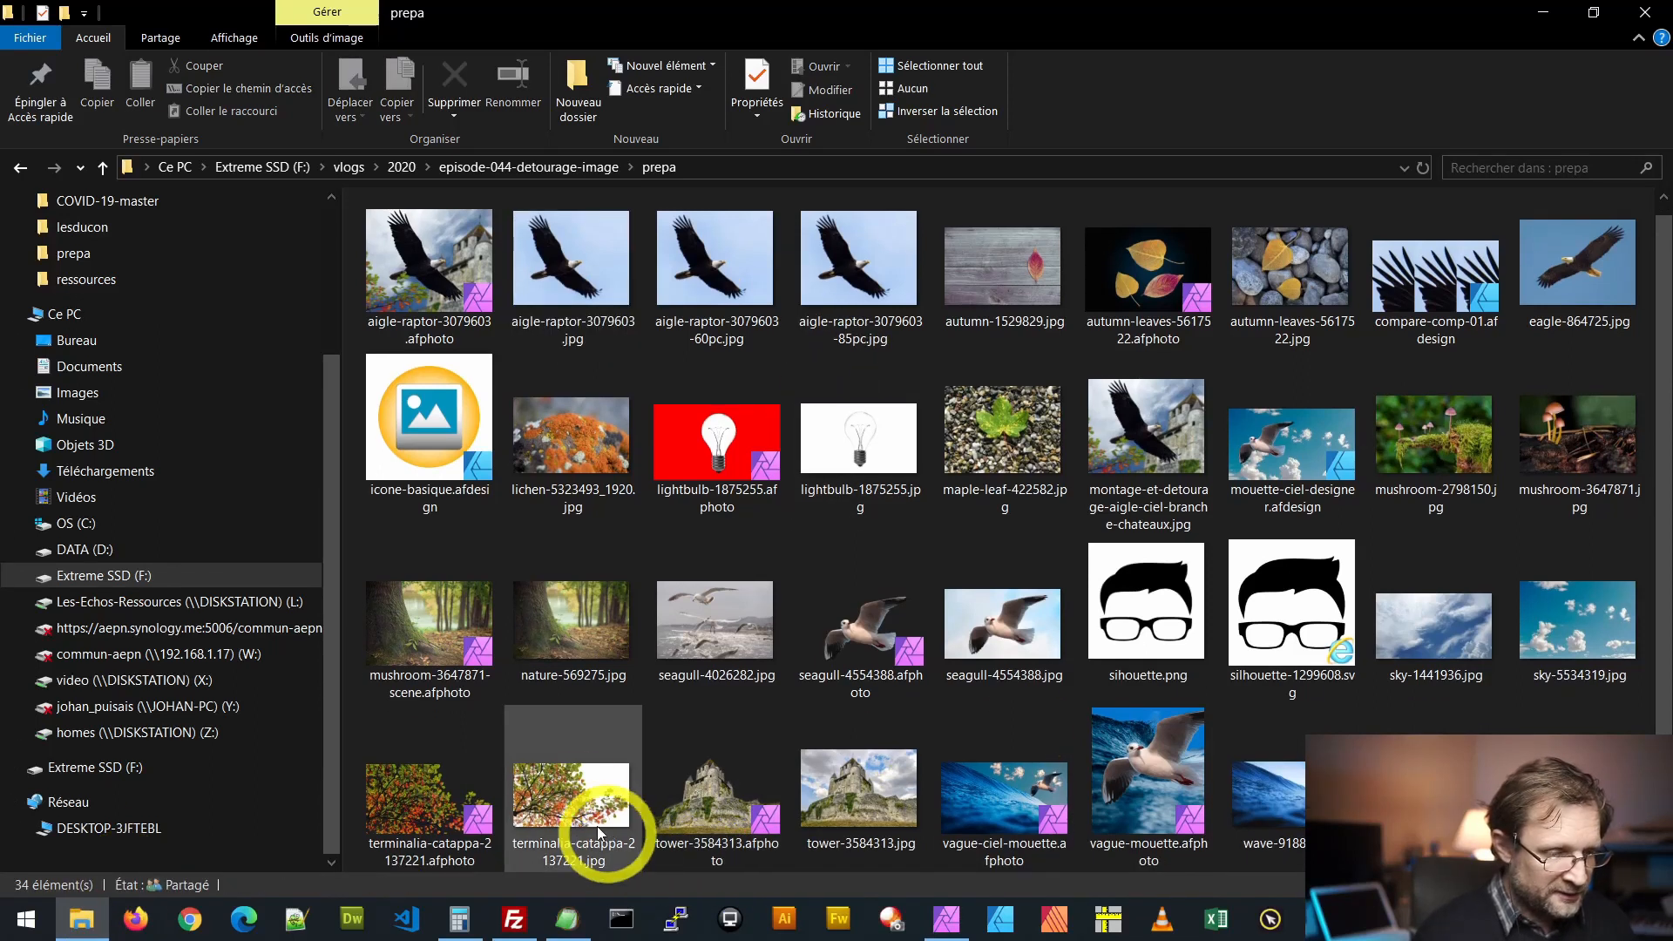
{"action": "left_click", "coordinate": [590, 843]}
{"action": "right_click", "coordinate": [576, 820]}
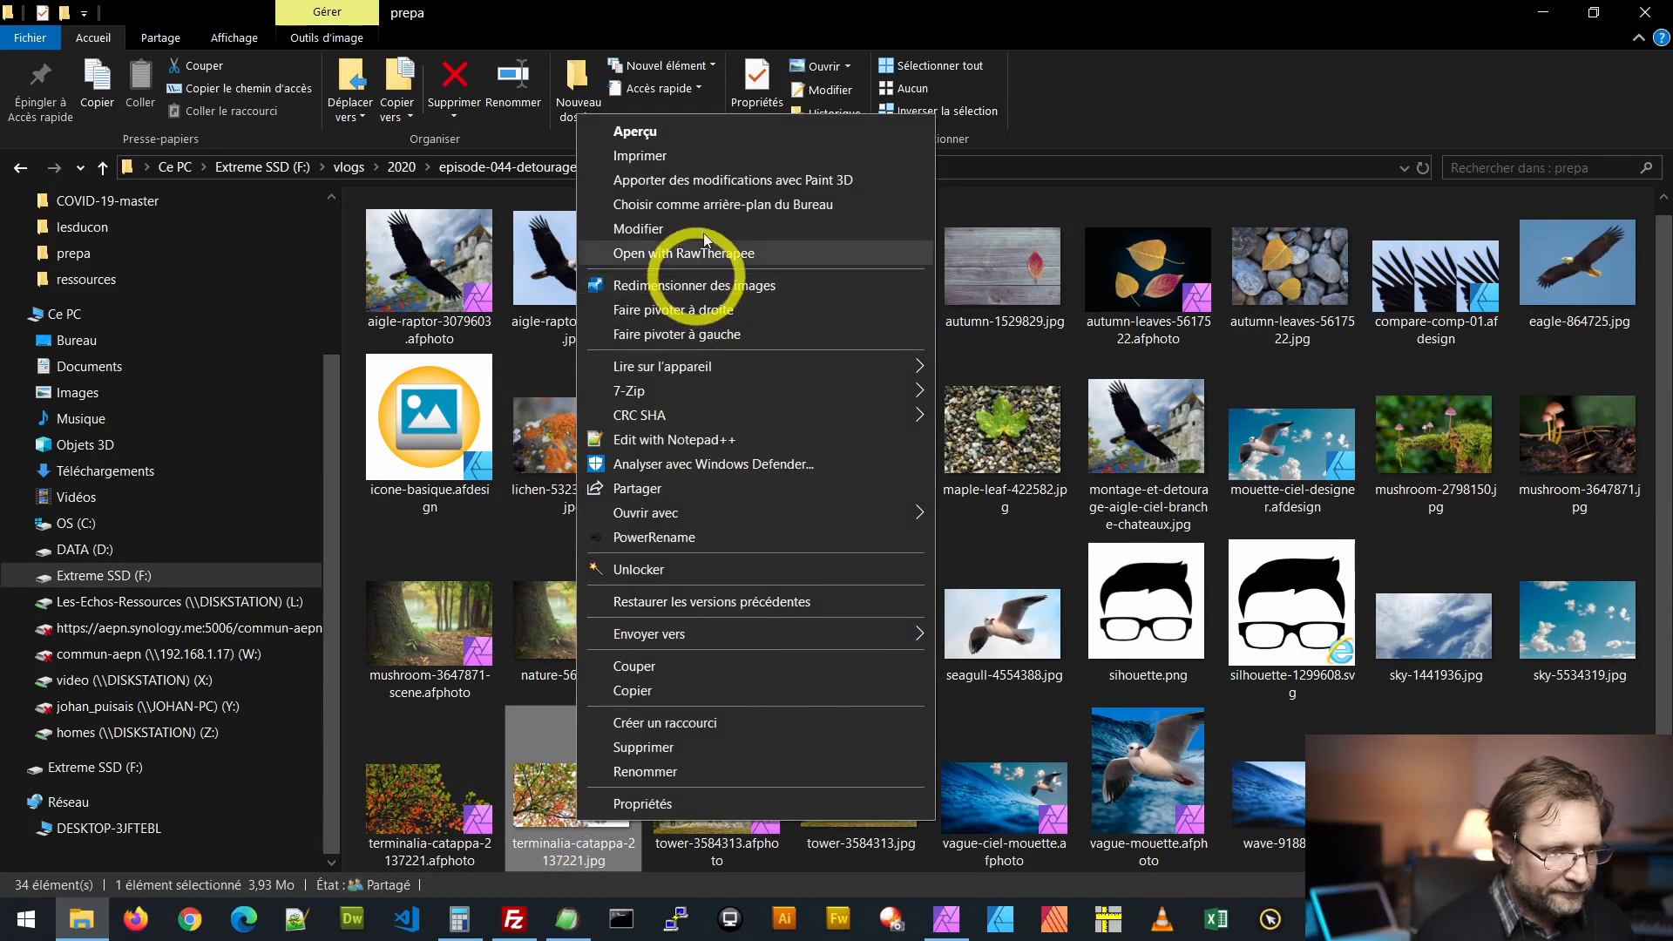
{"action": "mouse_move", "coordinate": [724, 401]}
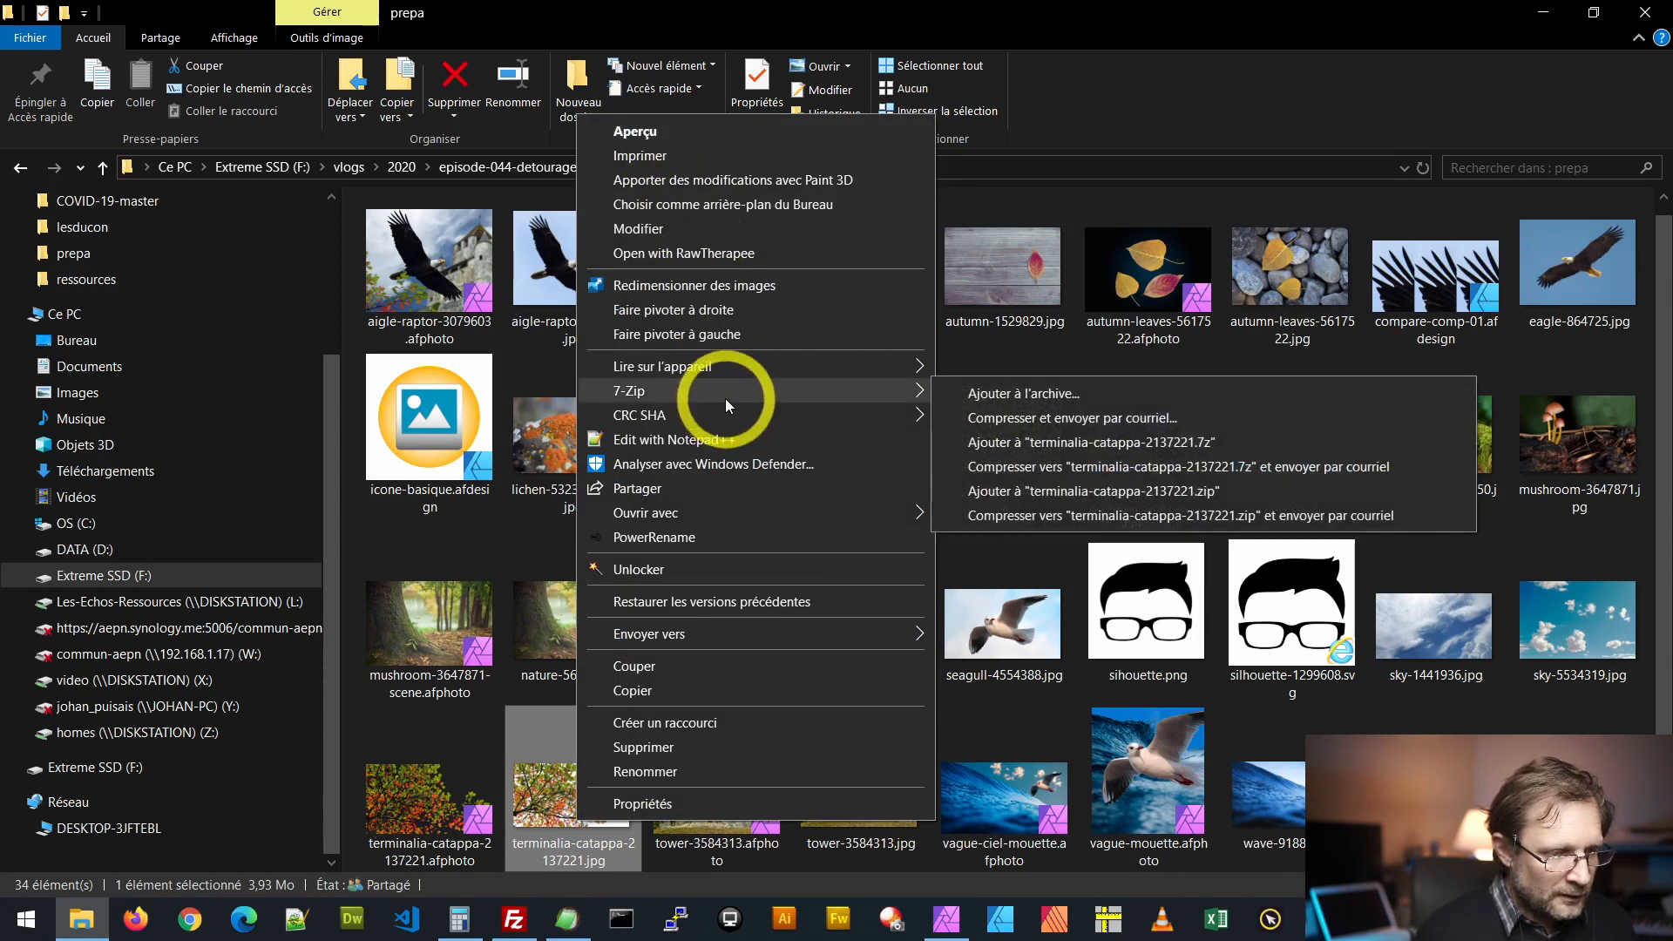
{"action": "mouse_move", "coordinate": [771, 514]}
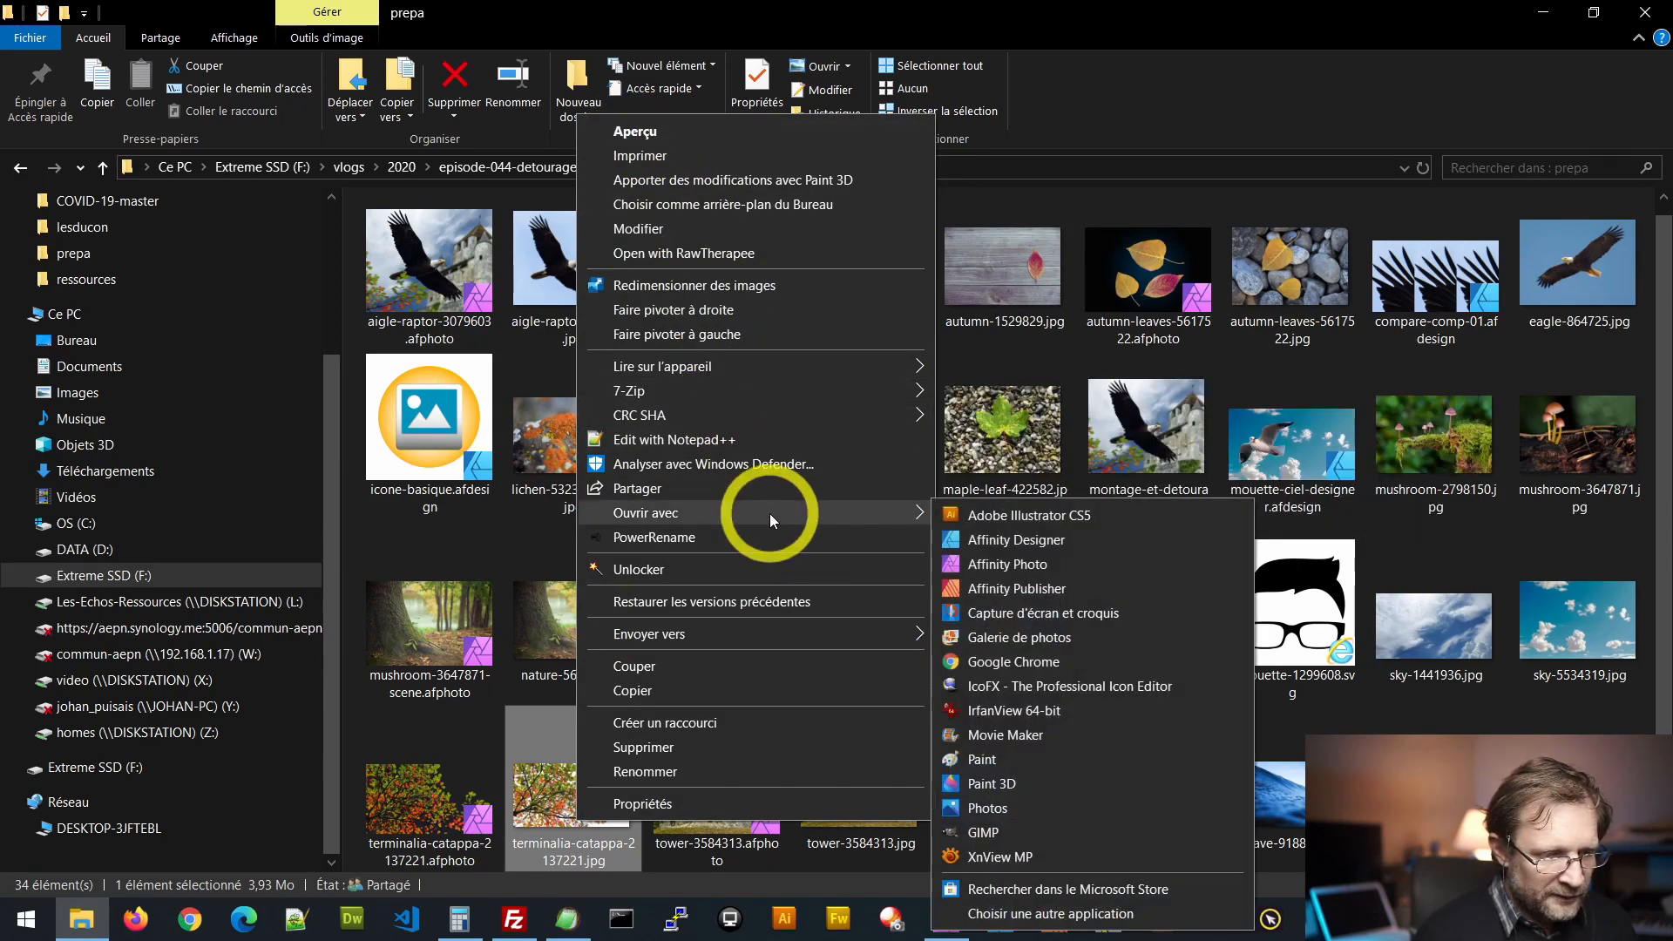
{"action": "left_click", "coordinate": [1010, 564]}
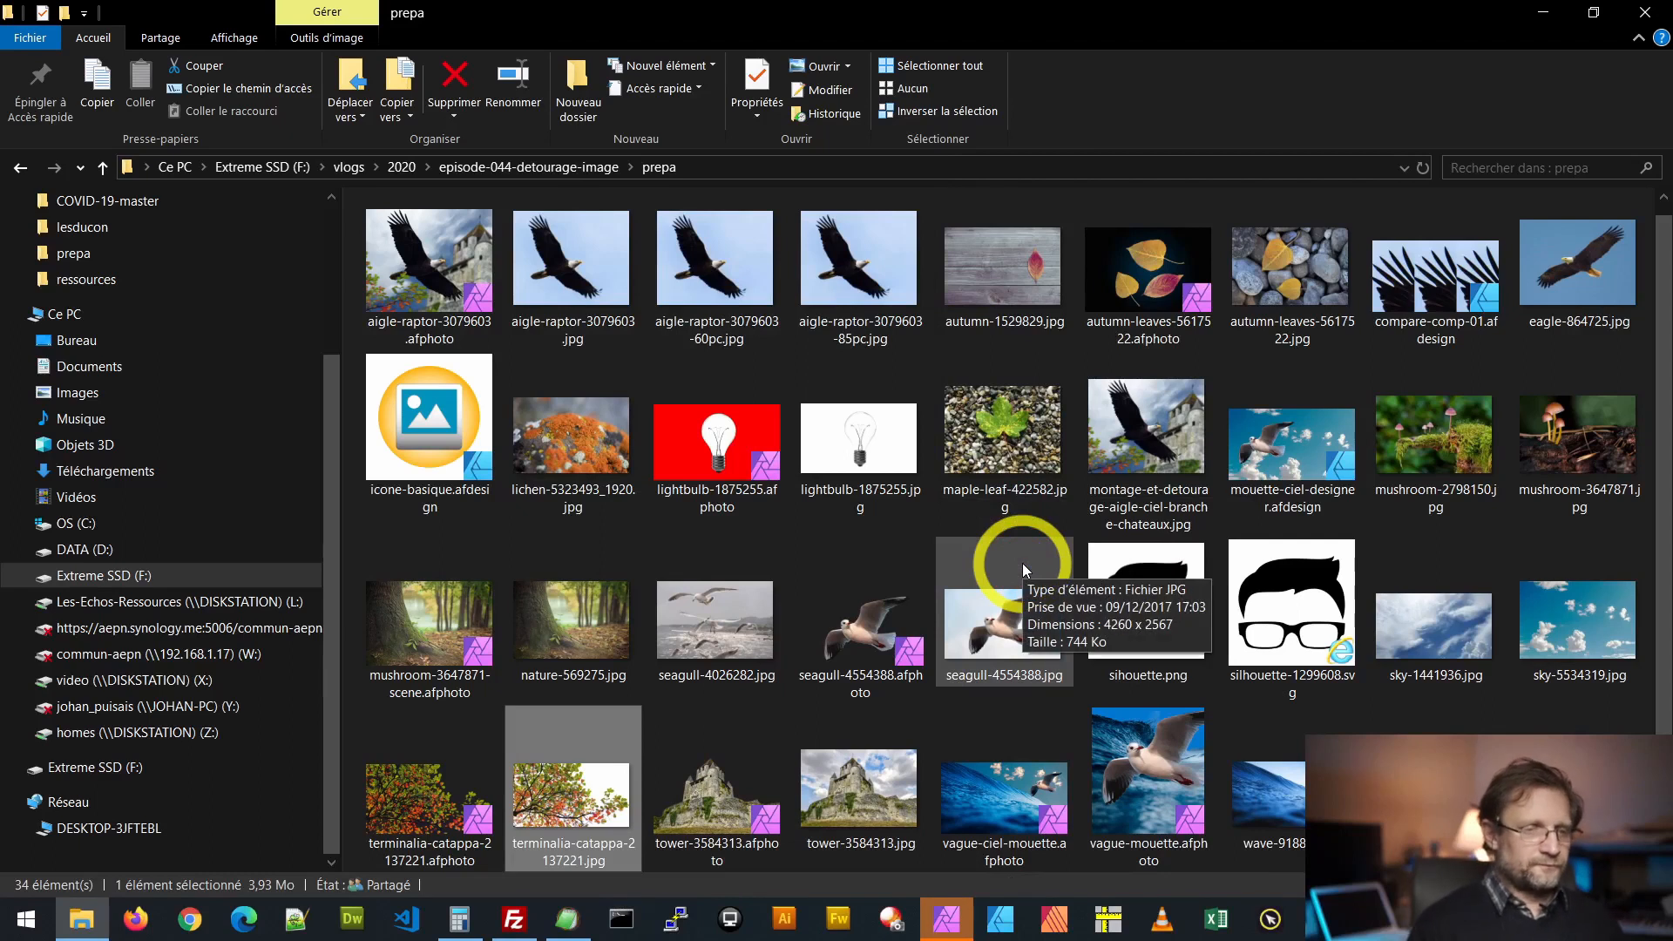
{"action": "left_click", "coordinate": [948, 899]}
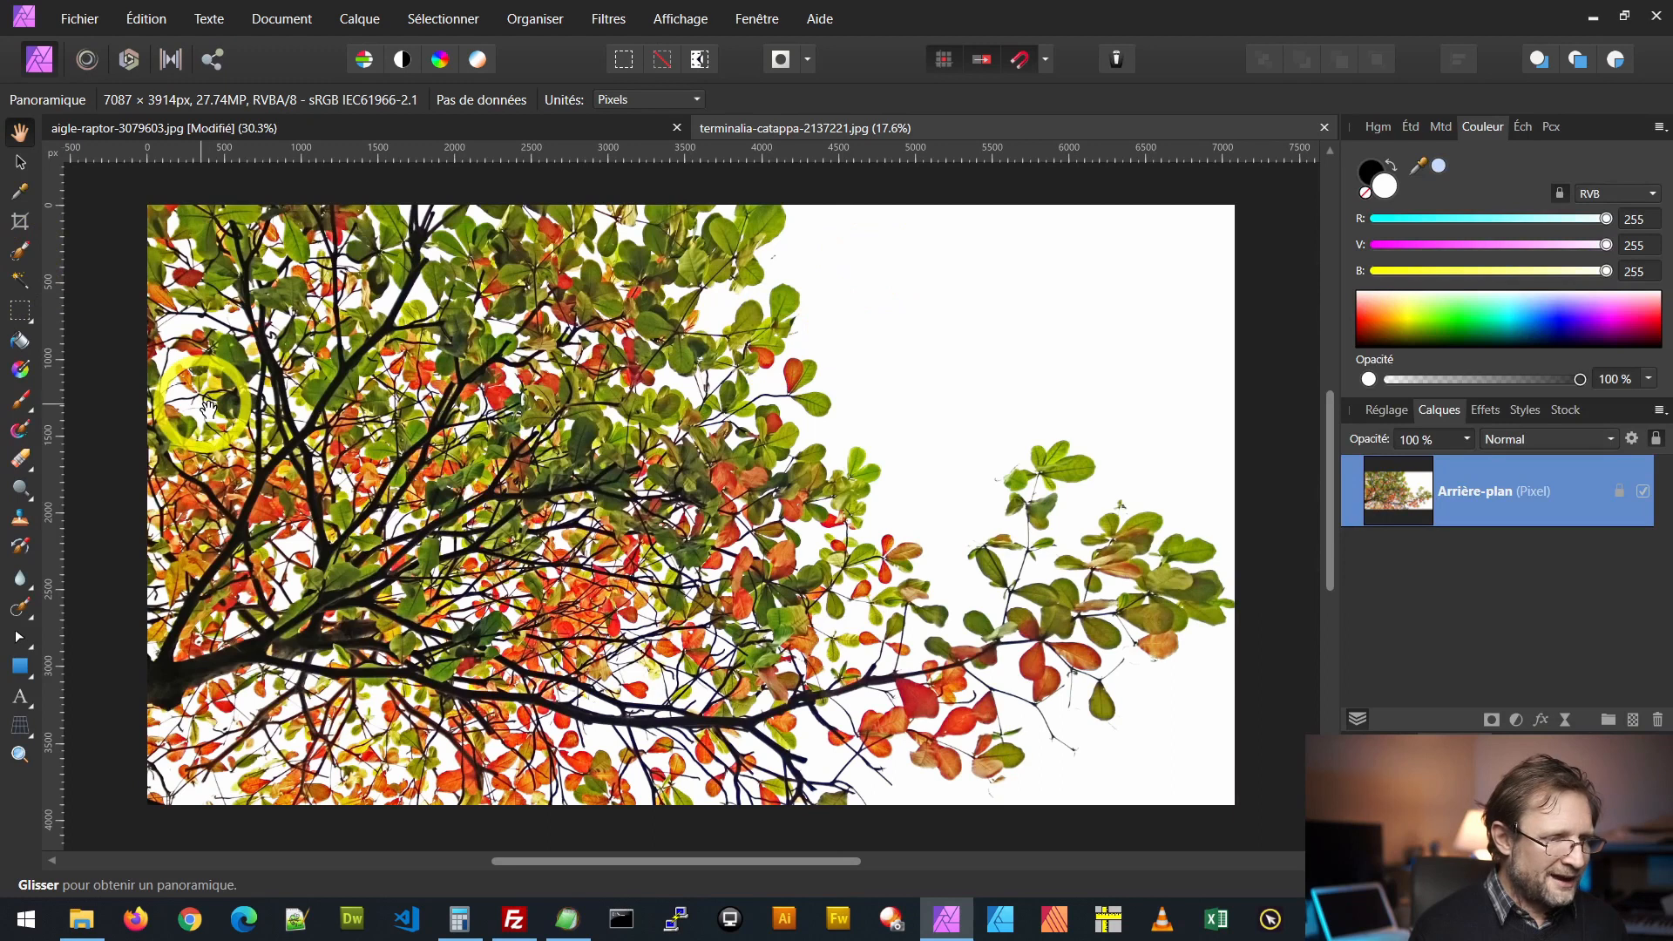
Step: Try to select the white sky beside and below the branches with the Selection Brush, using widths up to 1307.6 px, and deselect it
{"action": "left_click", "coordinate": [19, 252]}
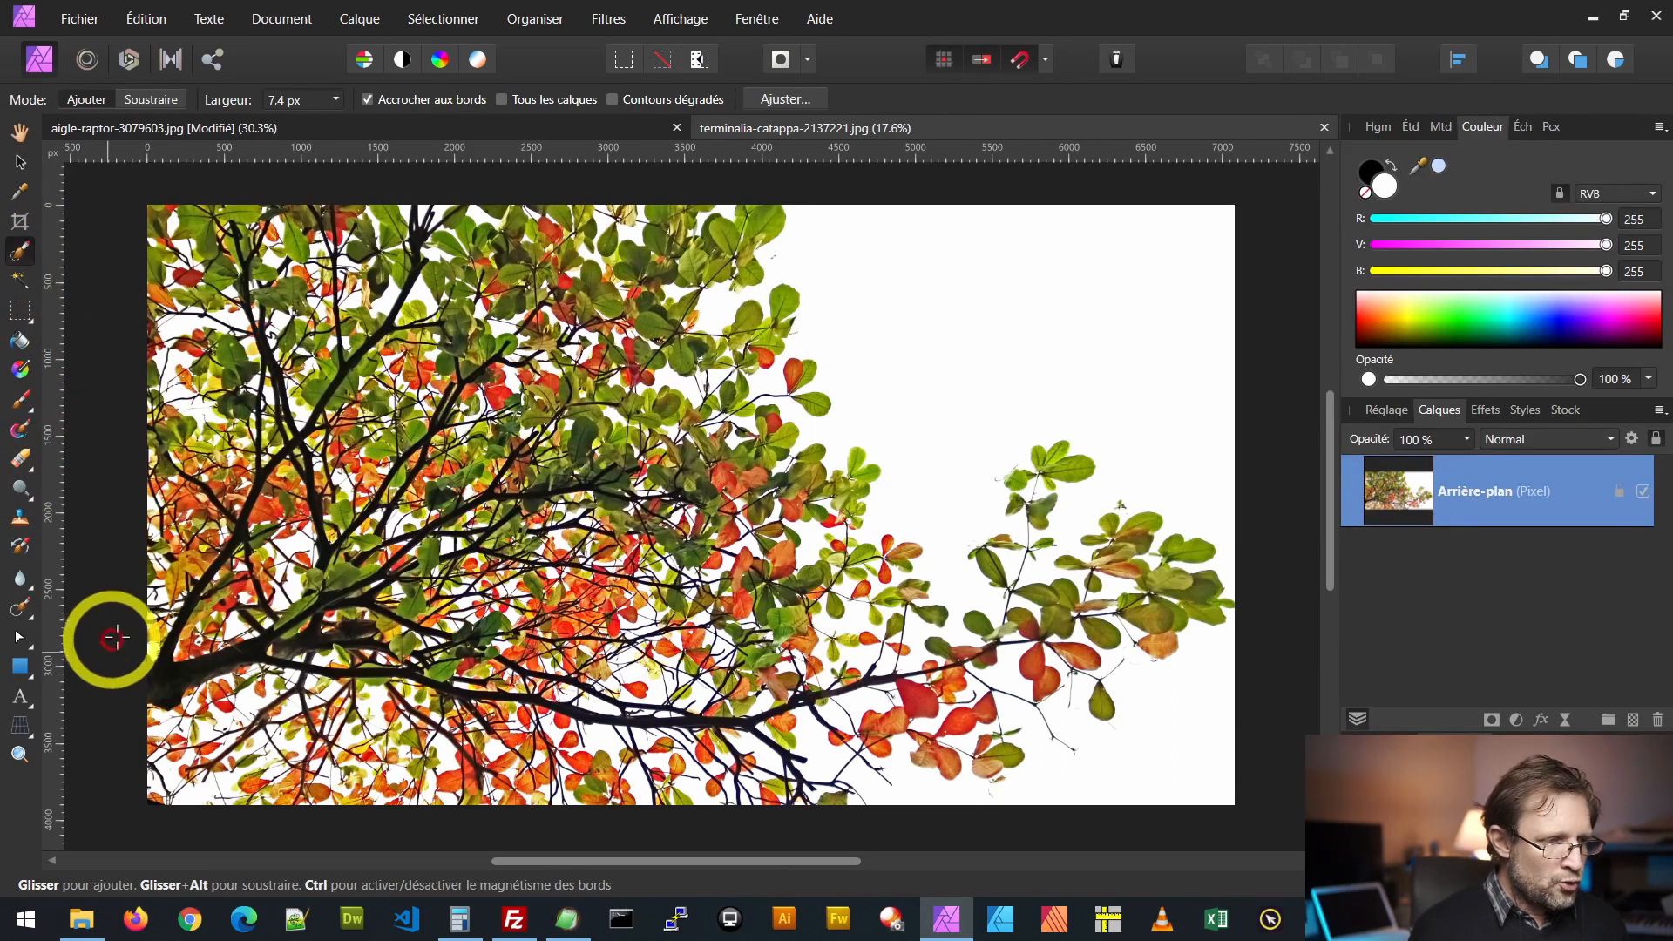
{"action": "left_click_drag", "start_coordinate": [918, 275], "coordinate": [1021, 325]}
{"action": "mouse_move", "coordinate": [1112, 366]}
{"action": "left_mouse_down"}
{"action": "mouse_move", "coordinate": [1124, 336]}
{"action": "mouse_move", "coordinate": [963, 279]}
{"action": "mouse_move", "coordinate": [1109, 329]}
{"action": "mouse_move", "coordinate": [975, 339]}
{"action": "mouse_move", "coordinate": [893, 240]}
{"action": "mouse_move", "coordinate": [1057, 311]}
{"action": "mouse_move", "coordinate": [1225, 415]}
{"action": "mouse_move", "coordinate": [1284, 671]}
{"action": "left_mouse_up"}
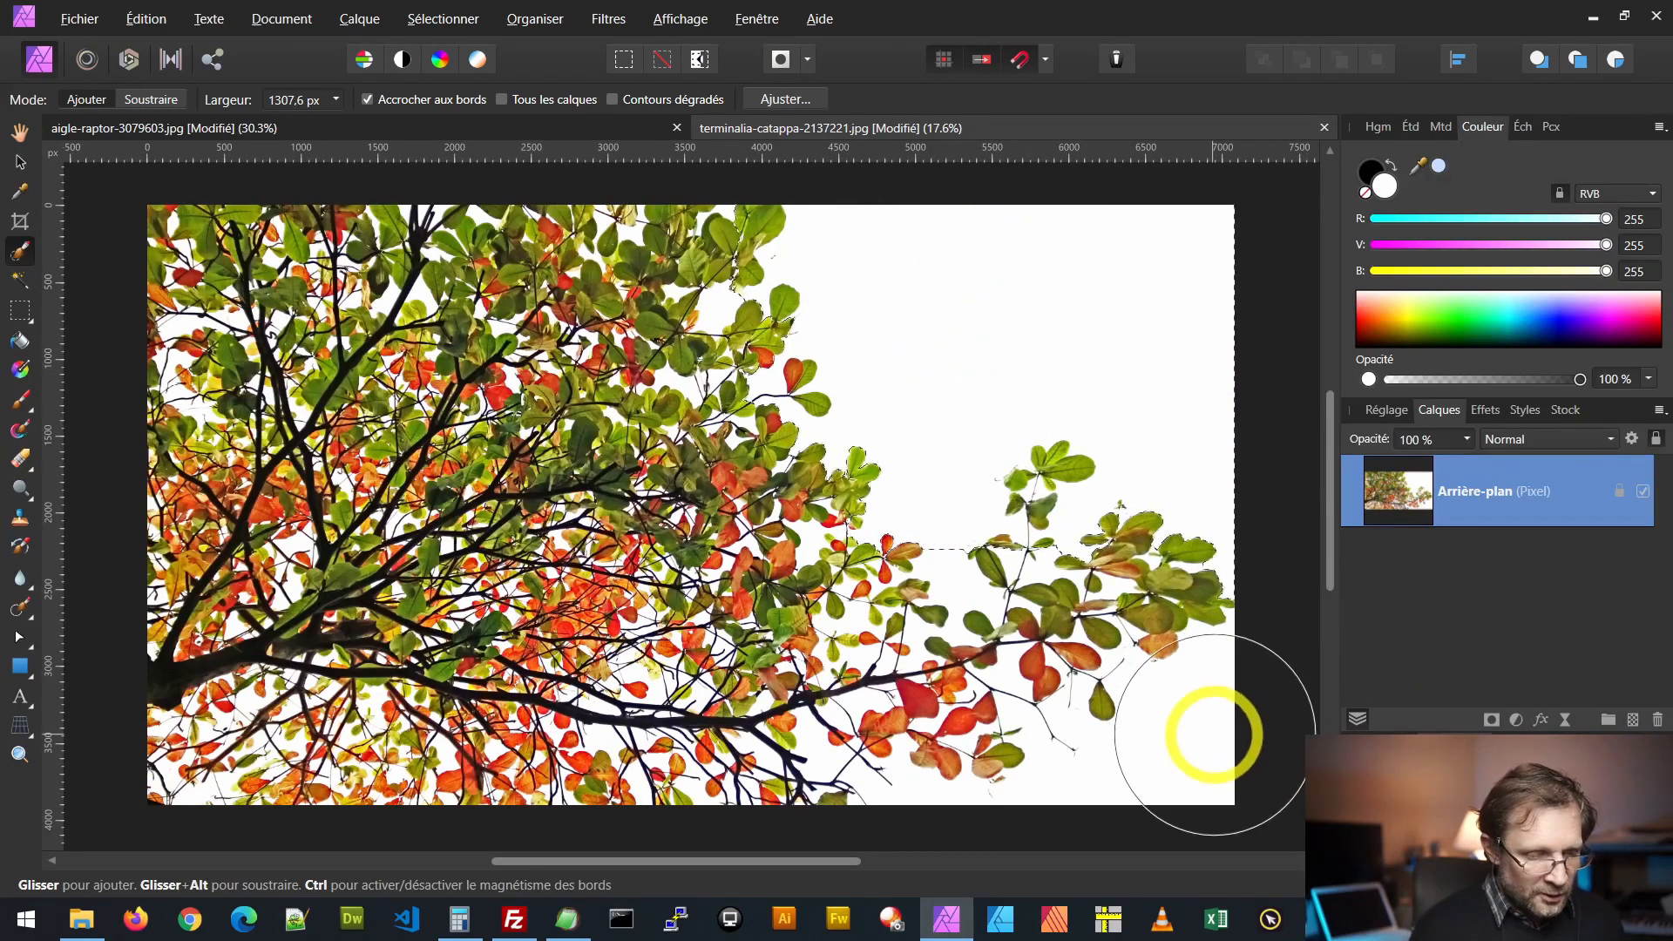
{"action": "left_click_drag", "start_coordinate": [1206, 730], "coordinate": [1094, 729]}
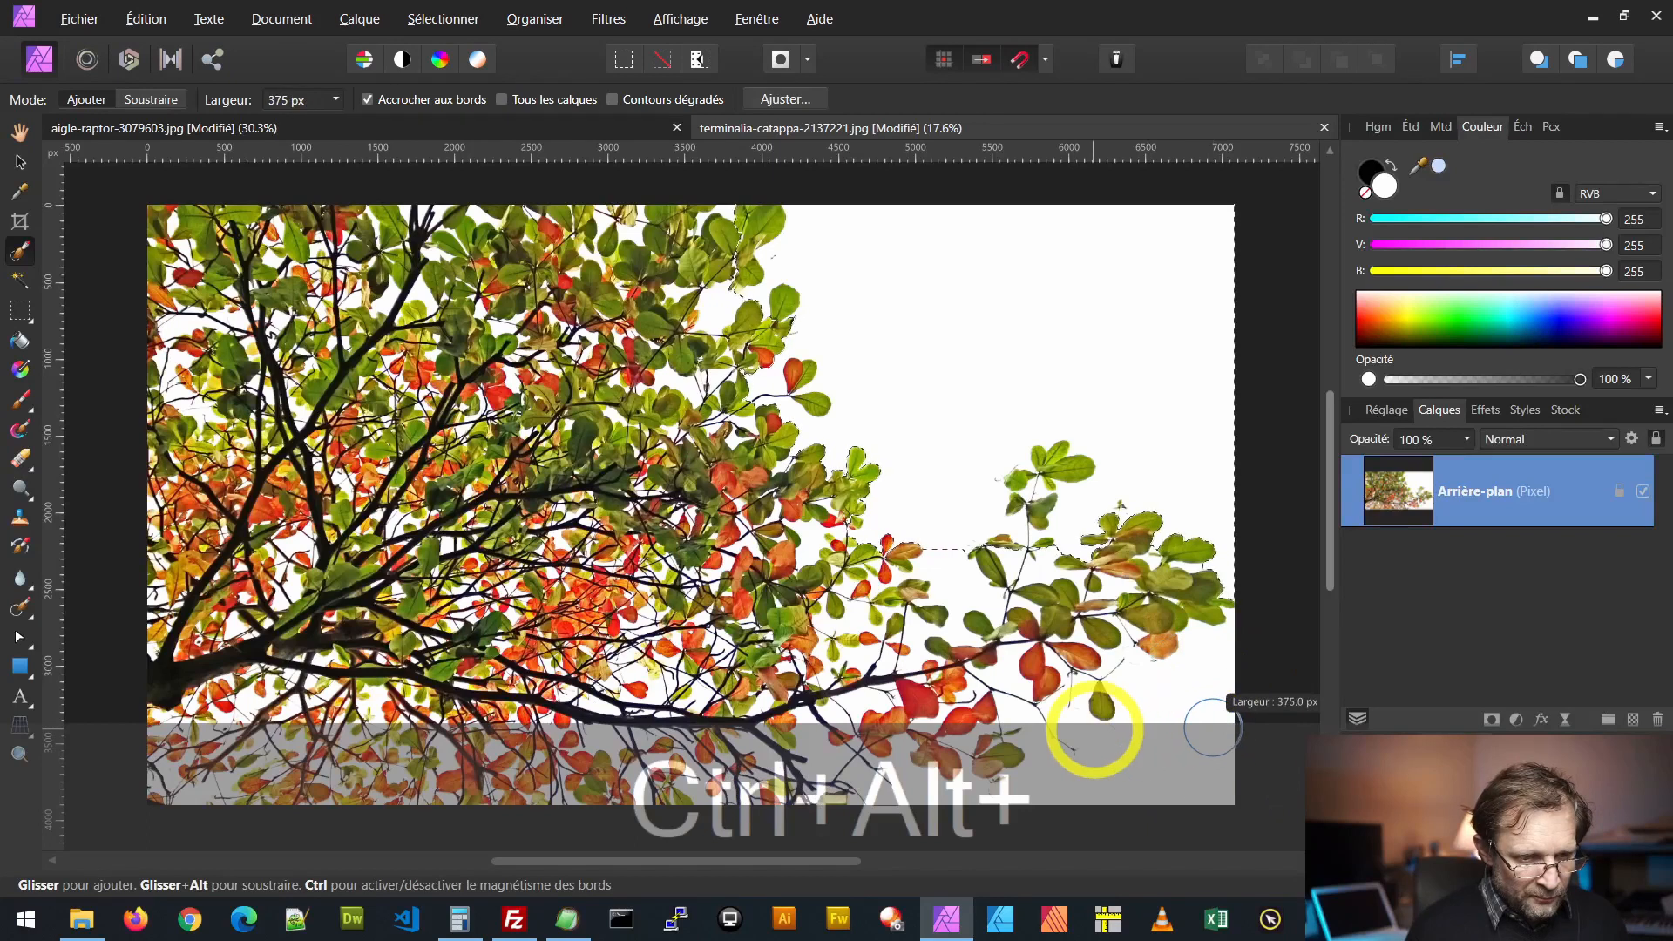
{"action": "mouse_move", "coordinate": [1047, 817]}
{"action": "left_mouse_down"}
{"action": "mouse_move", "coordinate": [1016, 814]}
{"action": "mouse_move", "coordinate": [1191, 784]}
{"action": "mouse_move", "coordinate": [1226, 739]}
{"action": "left_mouse_up"}
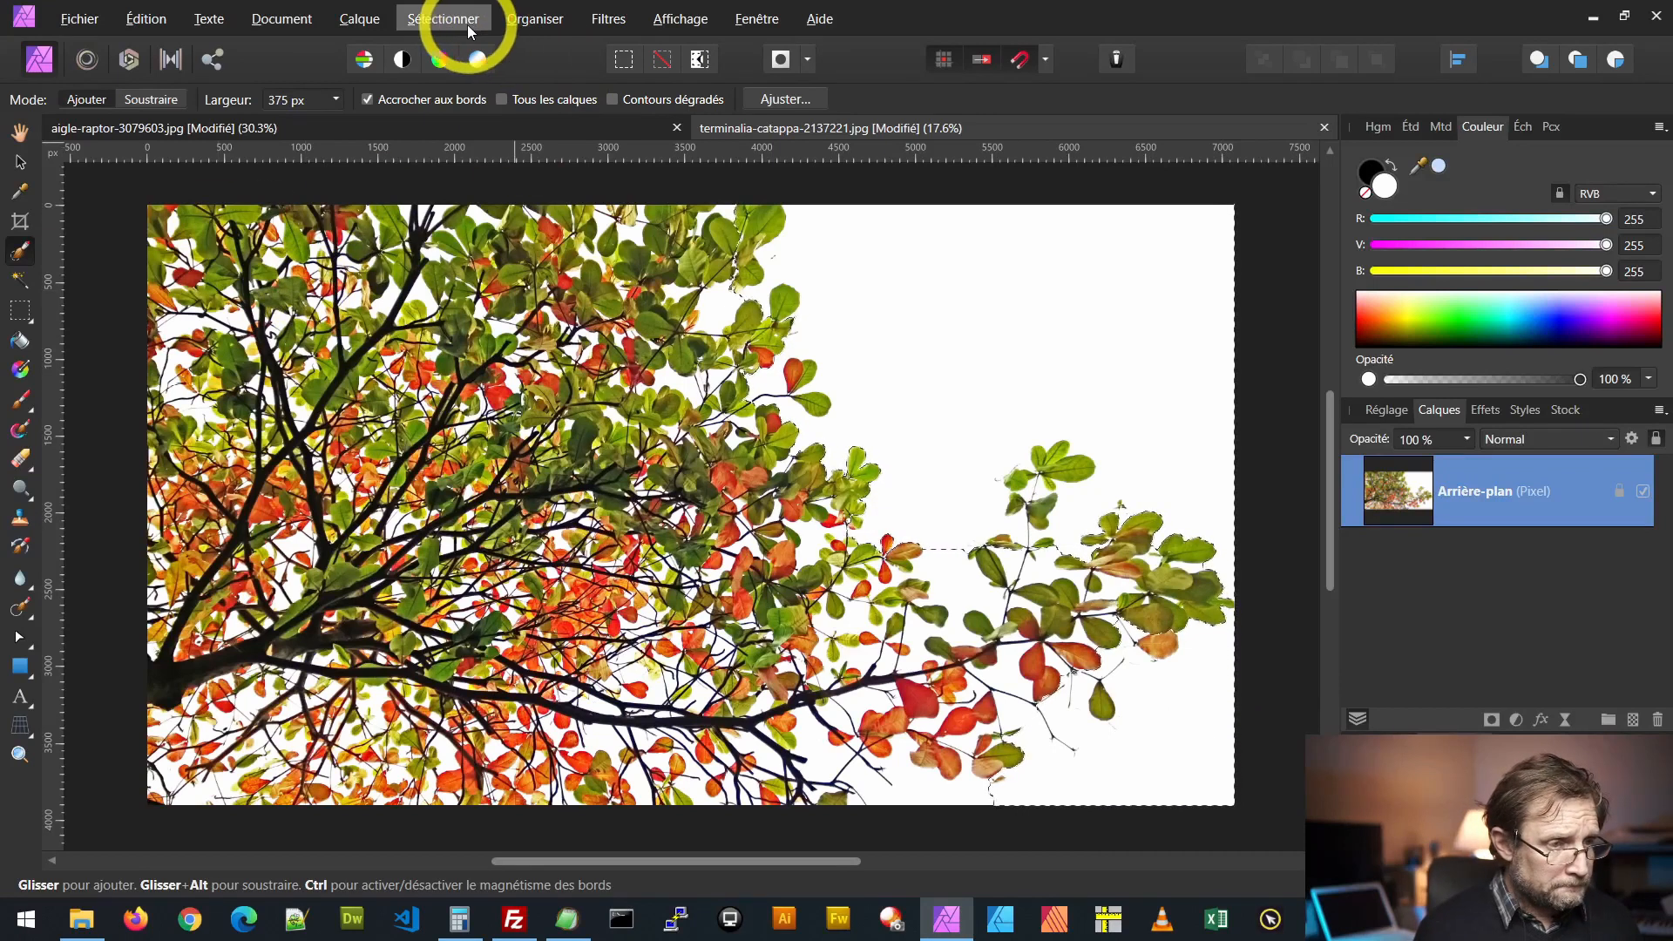
{"action": "left_click", "coordinate": [443, 19]}
{"action": "left_click", "coordinate": [440, 61]}
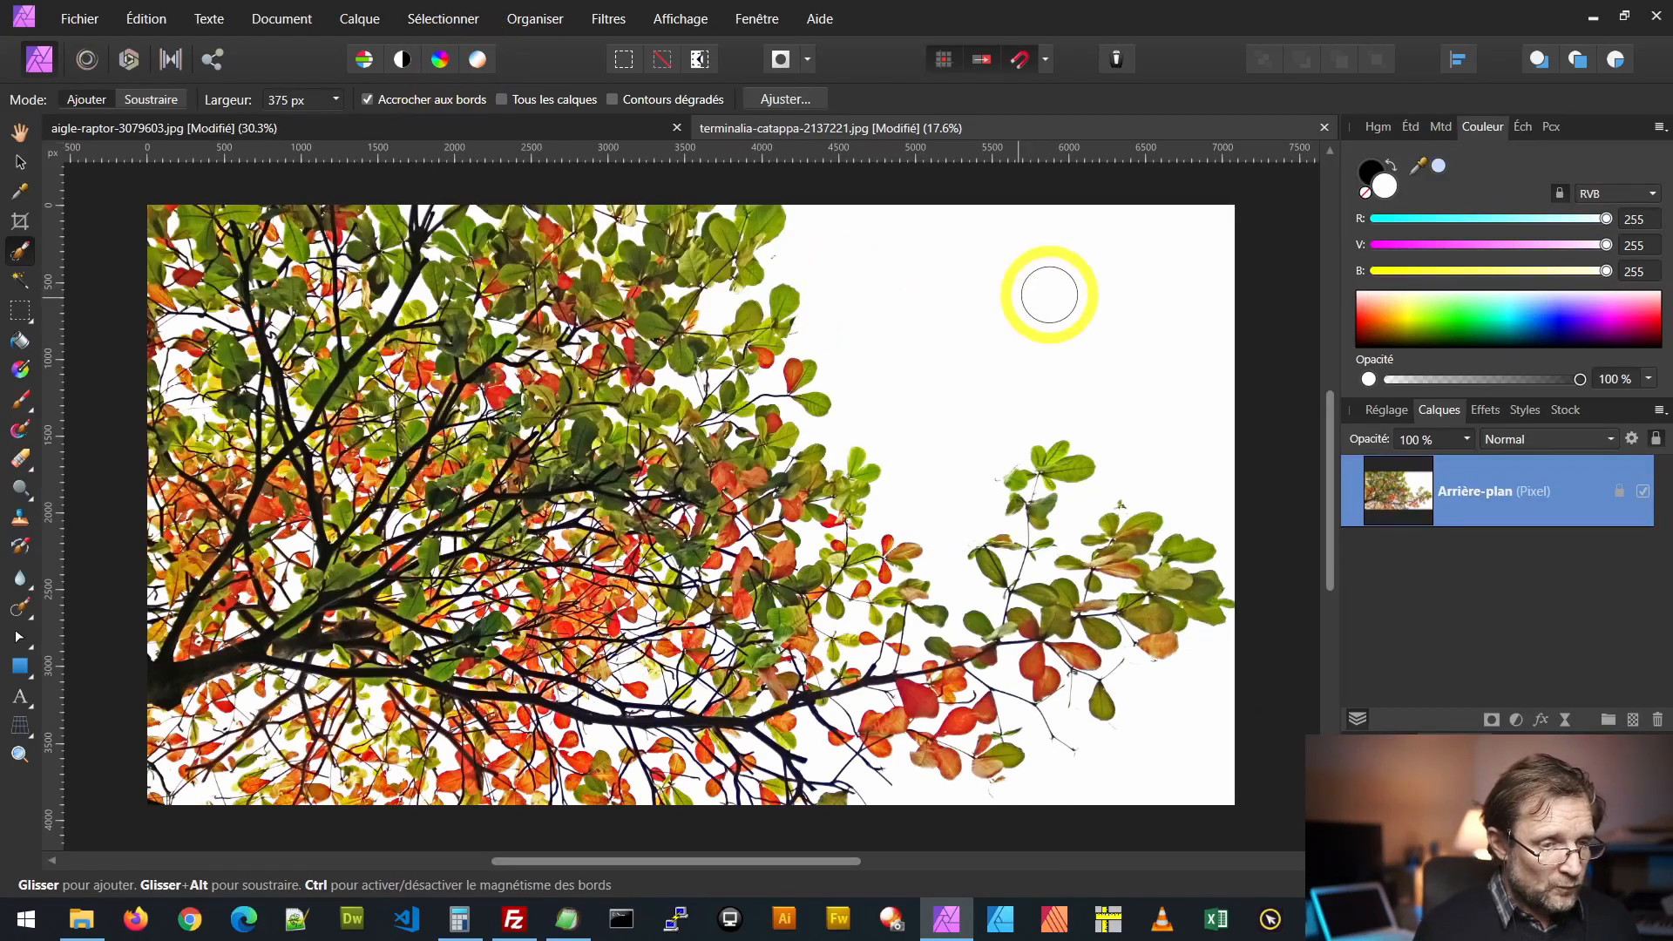
Step: Try to select the white sky with the contiguous Flood Select tool at 20% tolerance, adding separate areas, and deselect everything
{"action": "left_click", "coordinate": [24, 286]}
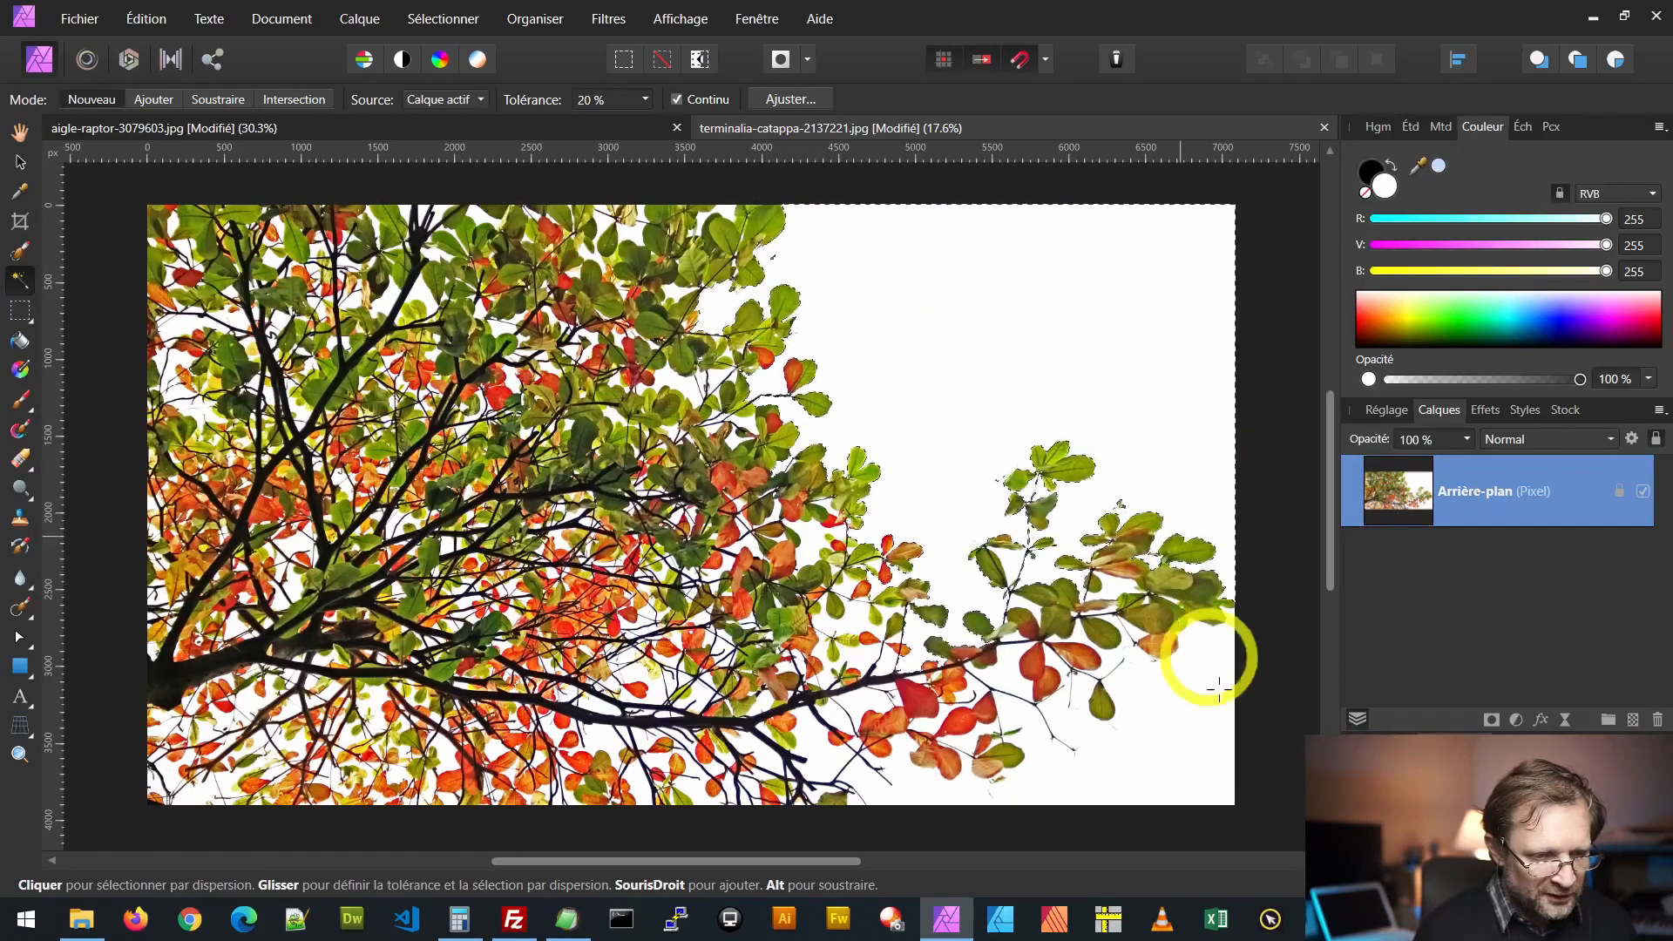
{"action": "left_click", "coordinate": [165, 103]}
{"action": "left_click", "coordinate": [1149, 791]}
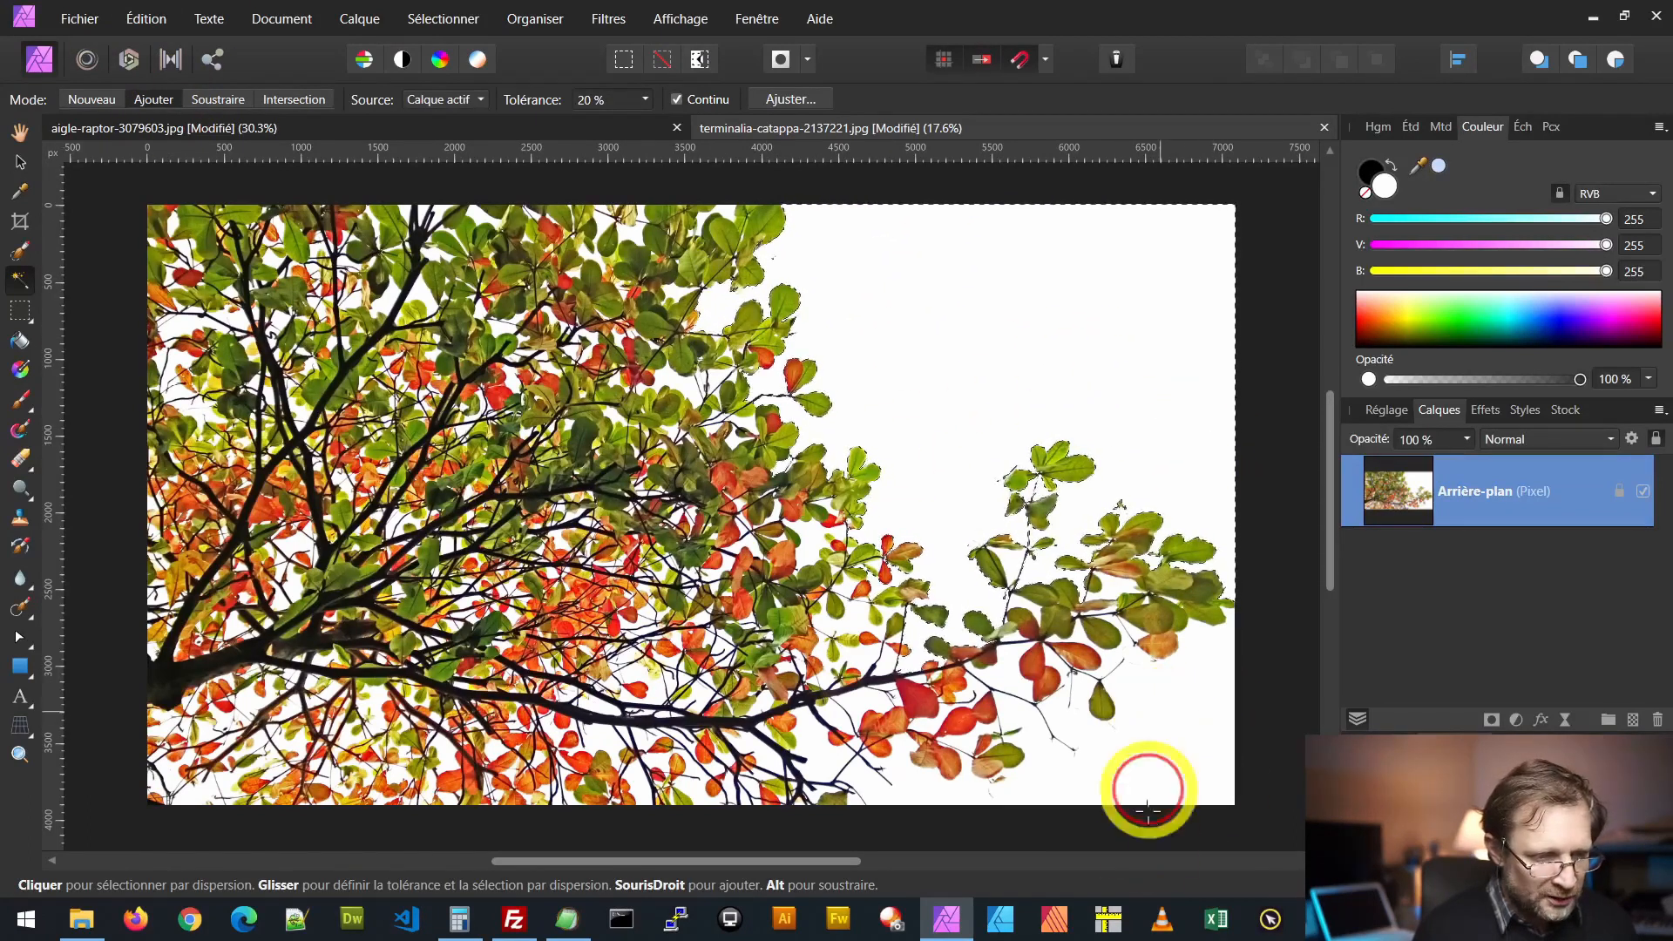
{"action": "left_click", "coordinate": [1012, 697]}
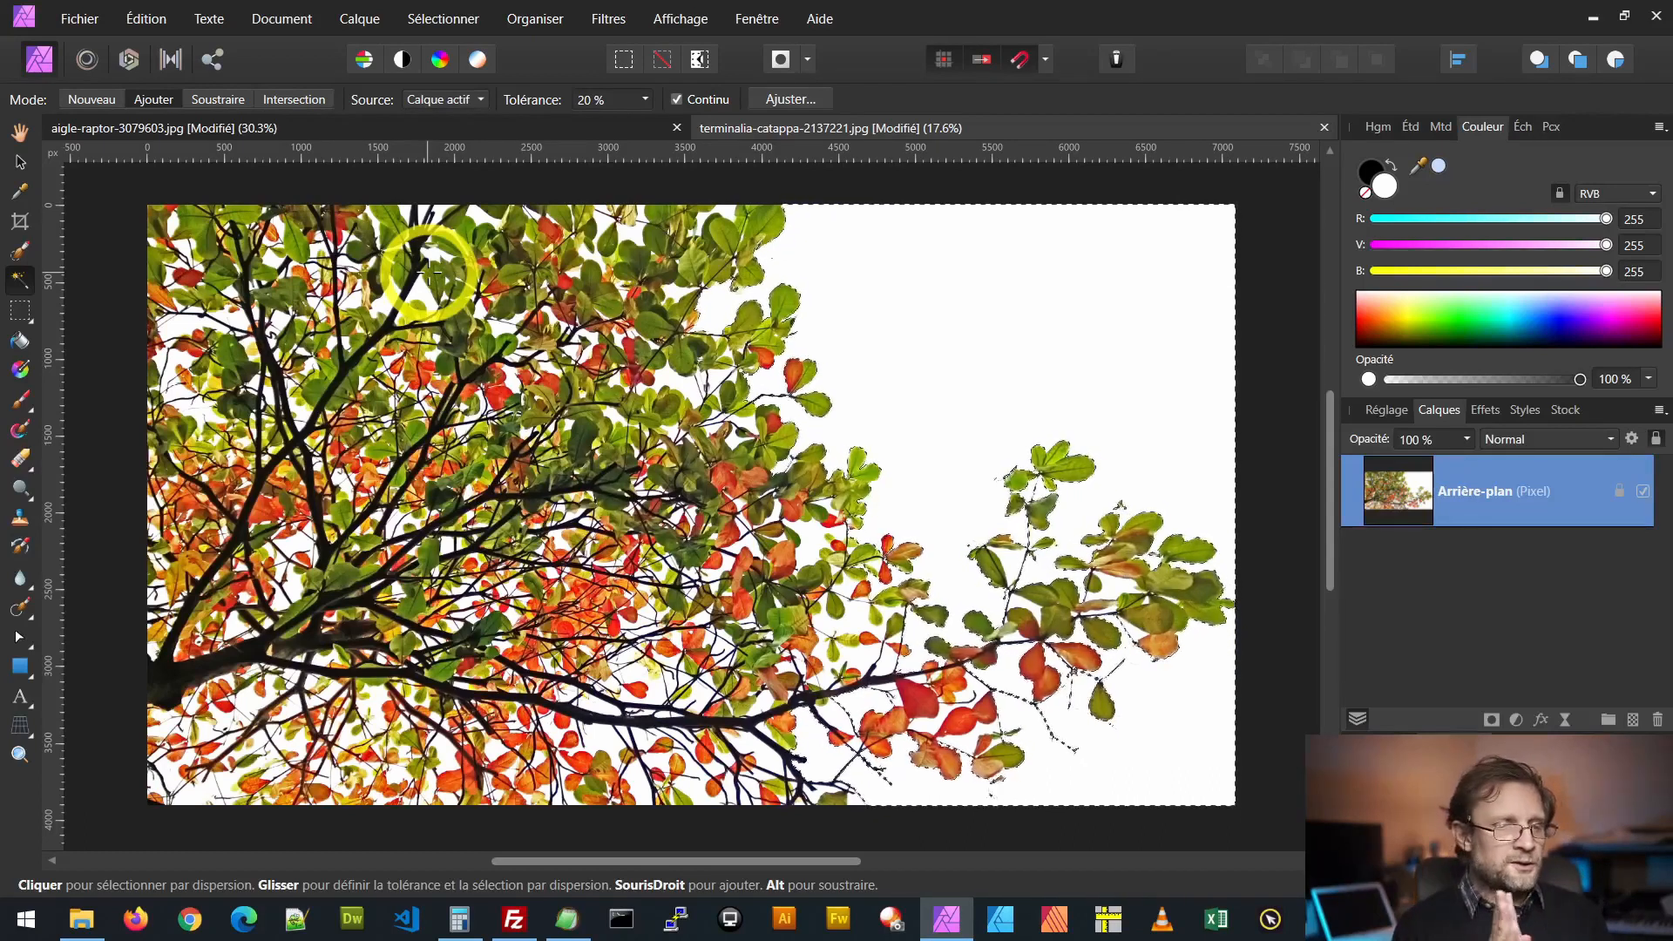
{"action": "left_click", "coordinate": [449, 19]}
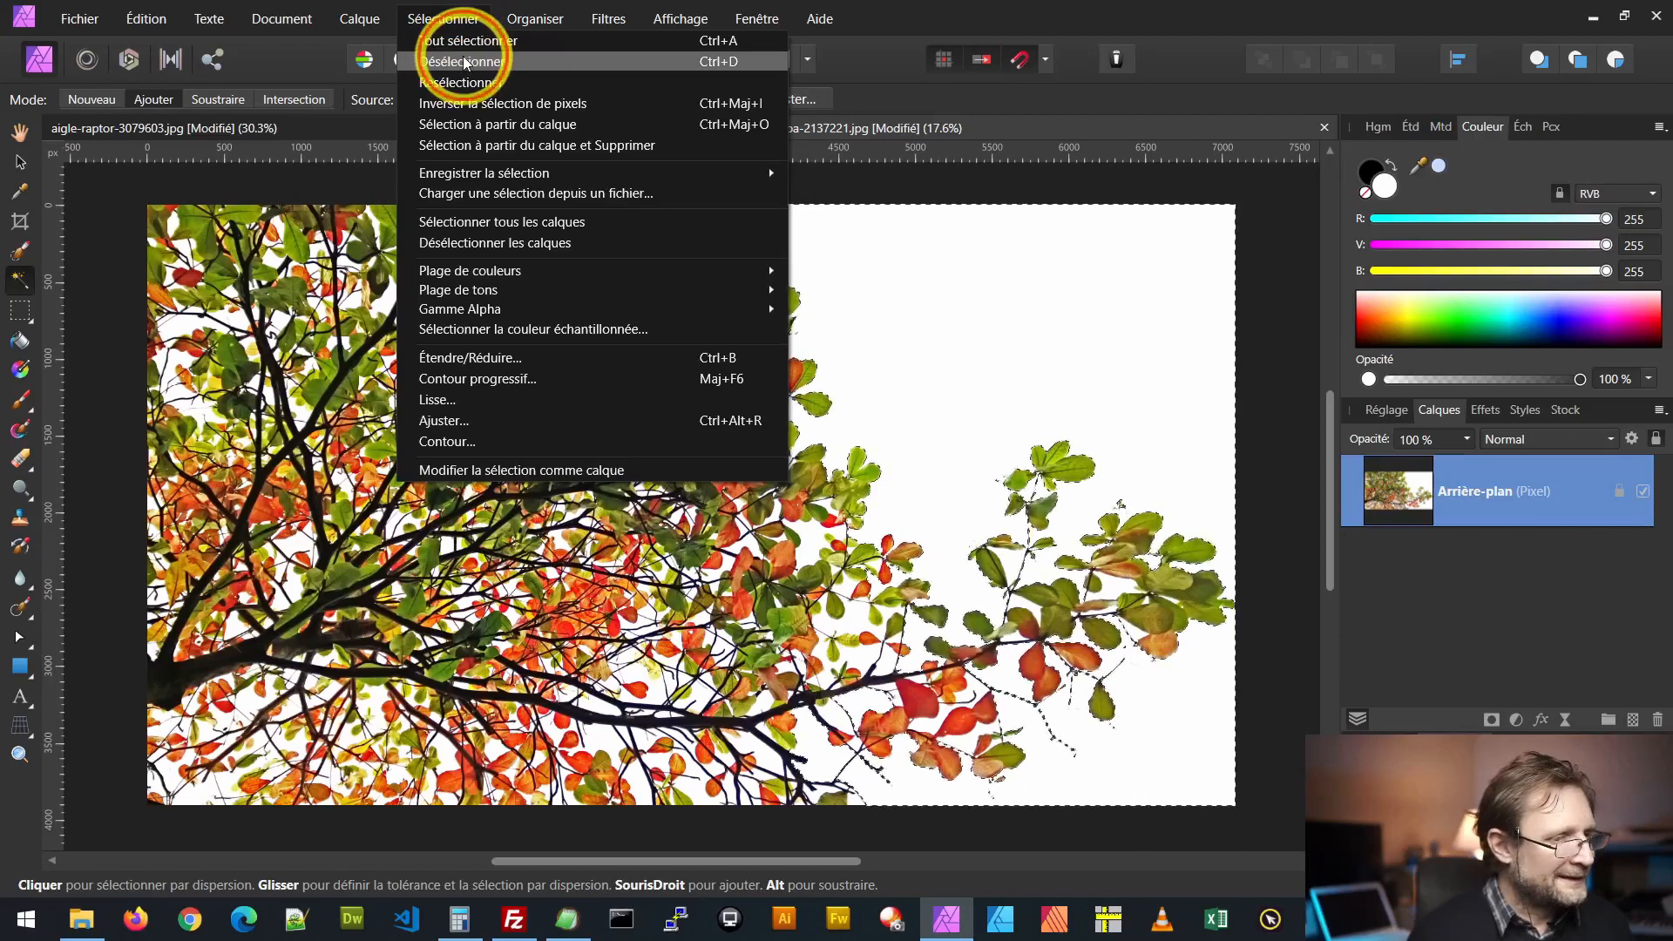
{"action": "left_click", "coordinate": [467, 60]}
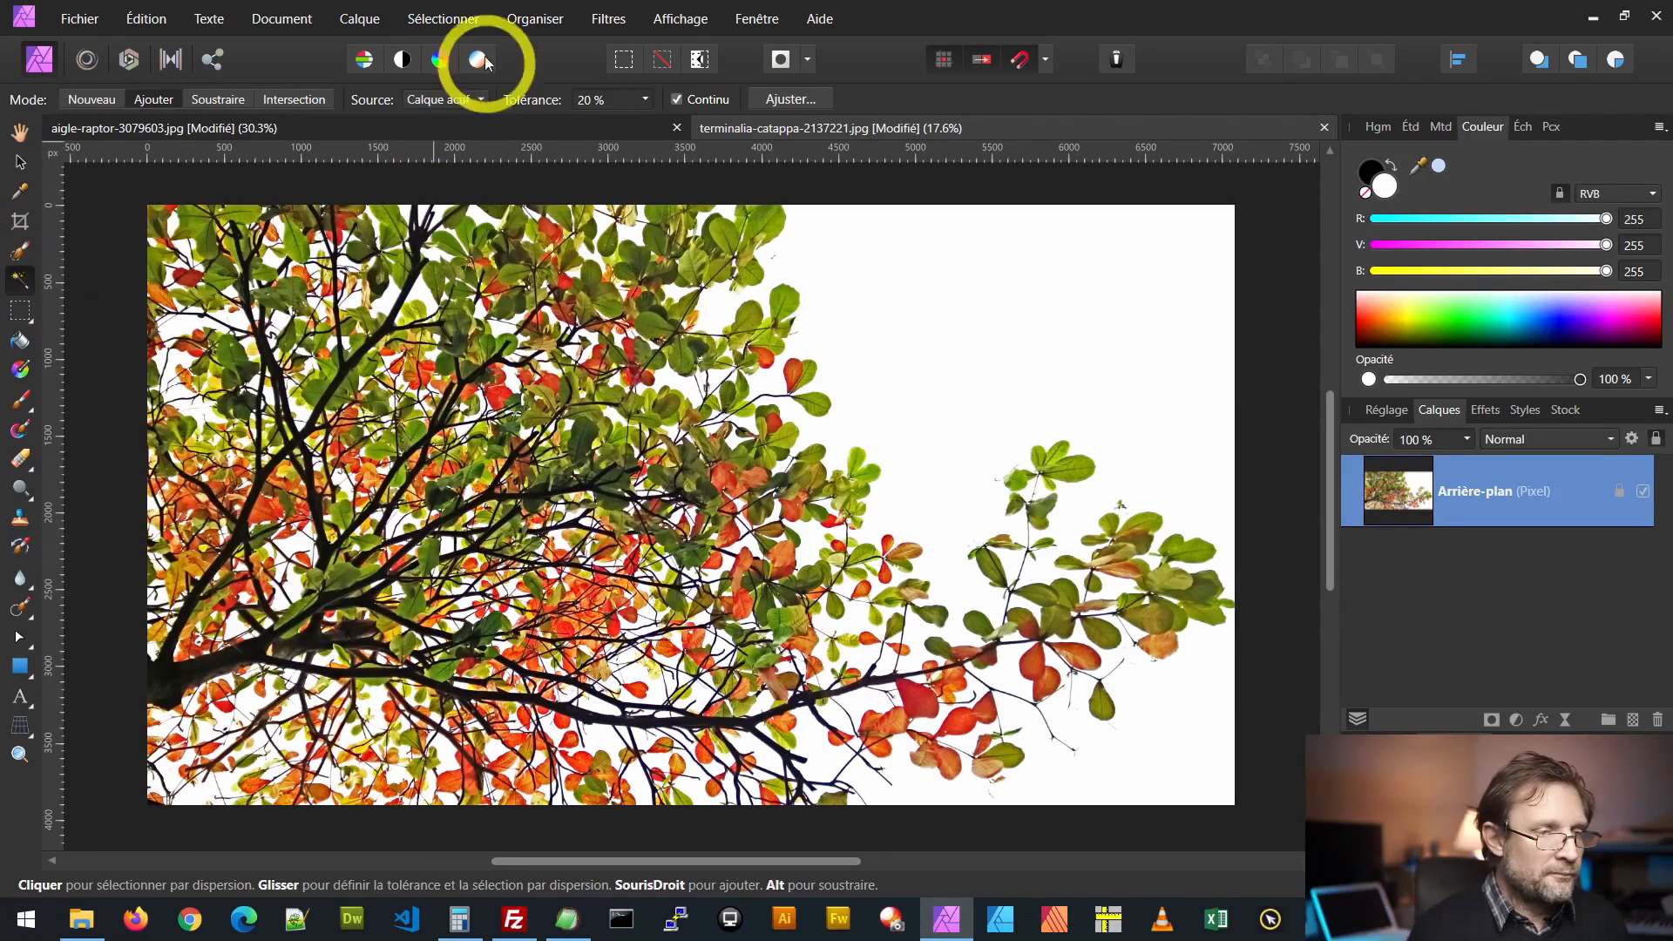
Step: Select the highlights of the branches image by tonal range and invert the pixel selection
{"action": "left_click", "coordinate": [464, 26]}
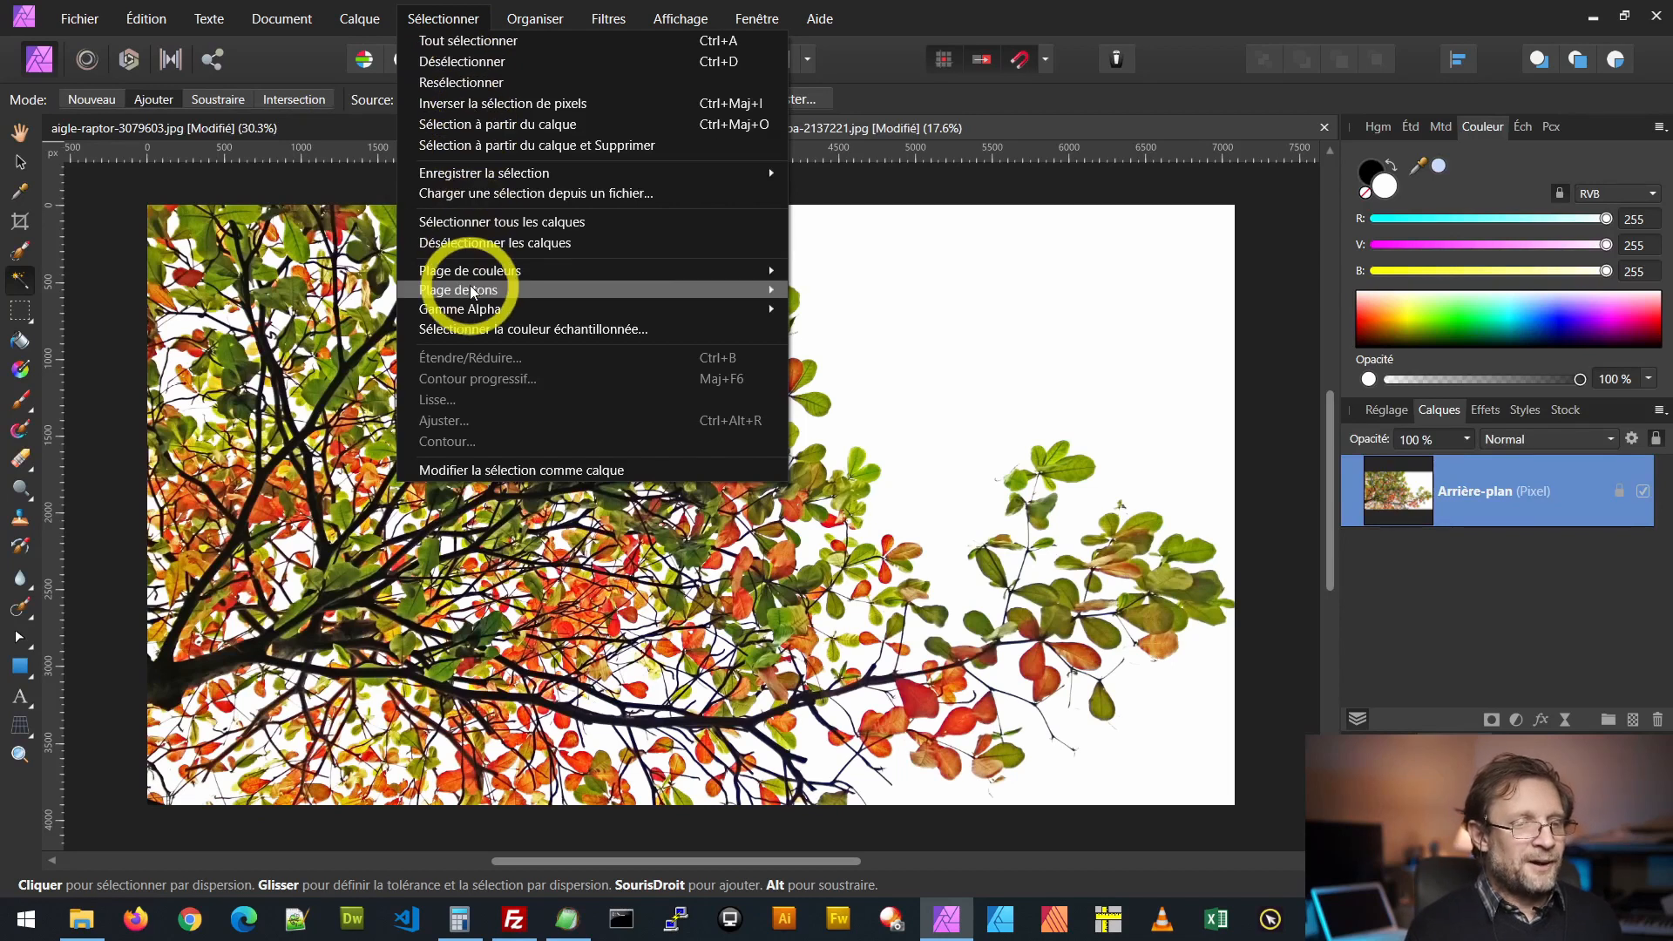
{"action": "mouse_move", "coordinate": [471, 291]}
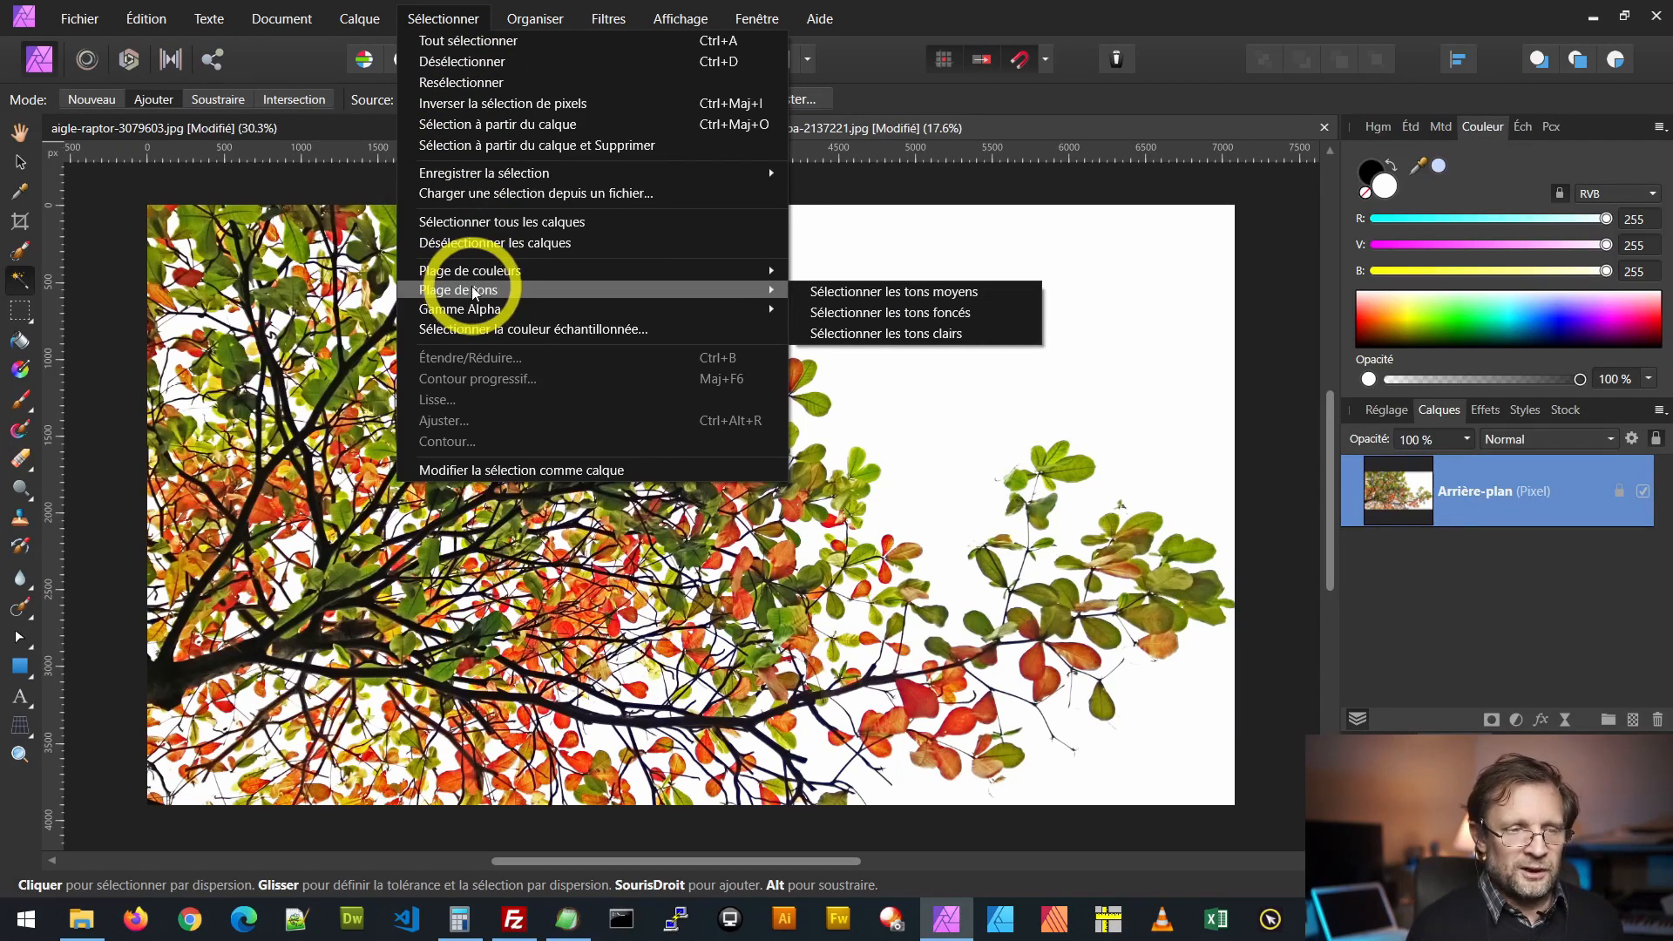
{"action": "left_click", "coordinate": [895, 334]}
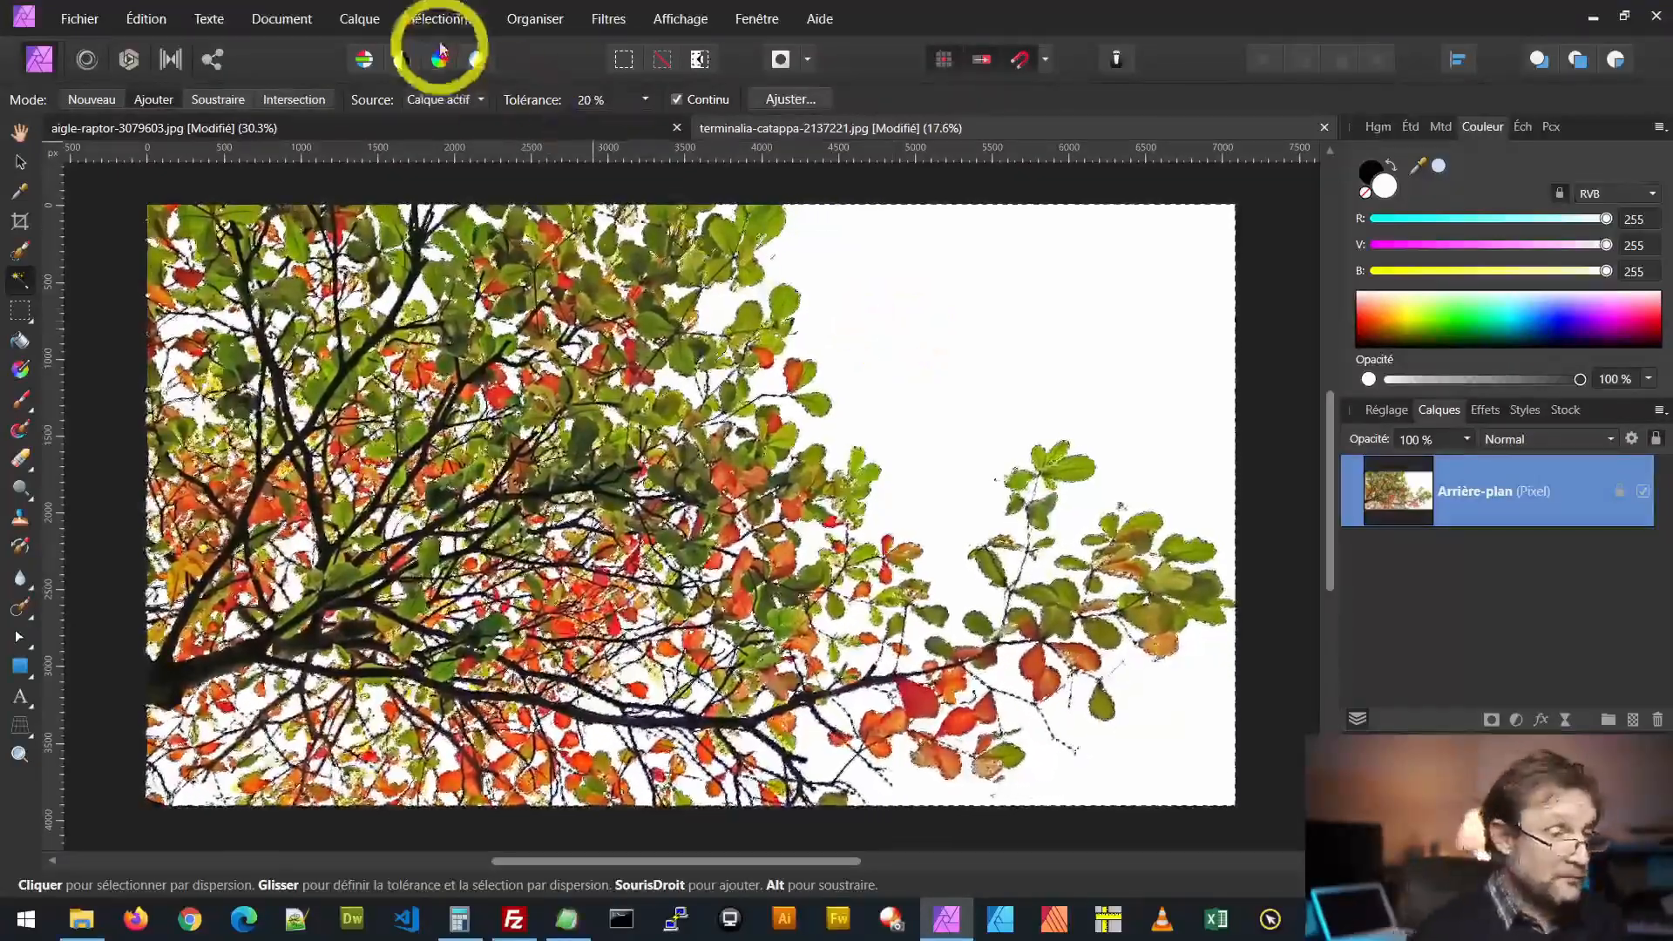
{"action": "left_click", "coordinate": [448, 24]}
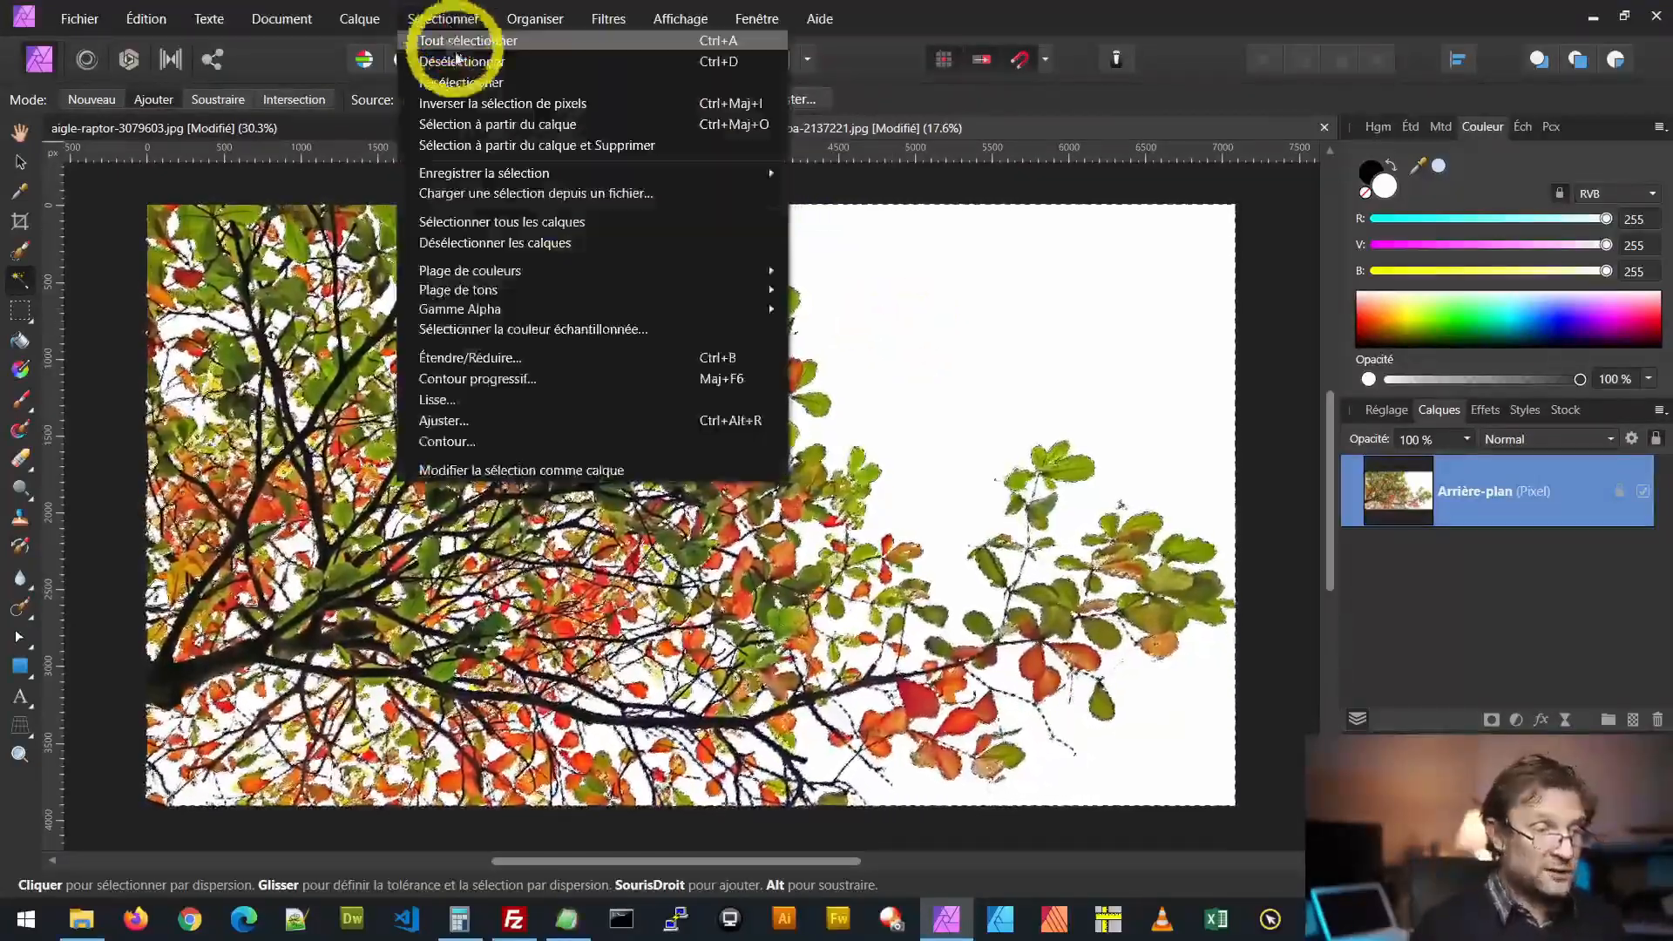
{"action": "left_click", "coordinate": [456, 104]}
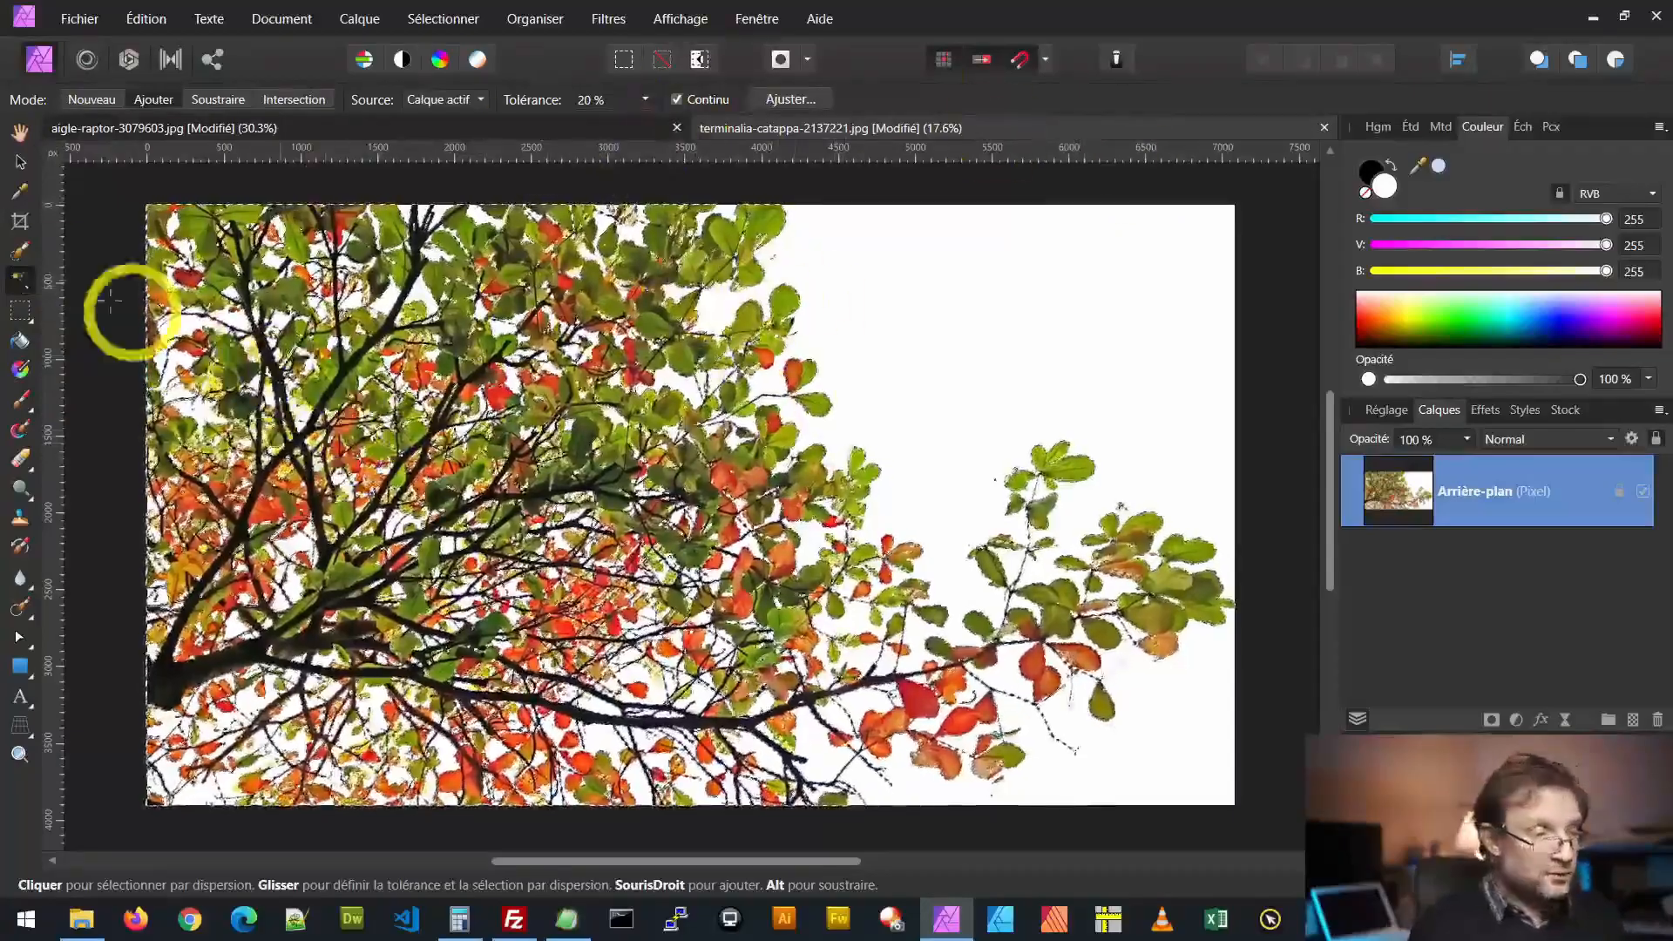
Step: Refine the inverted selection with matte edges on and output the branches to a new layer
{"action": "left_click", "coordinate": [19, 251]}
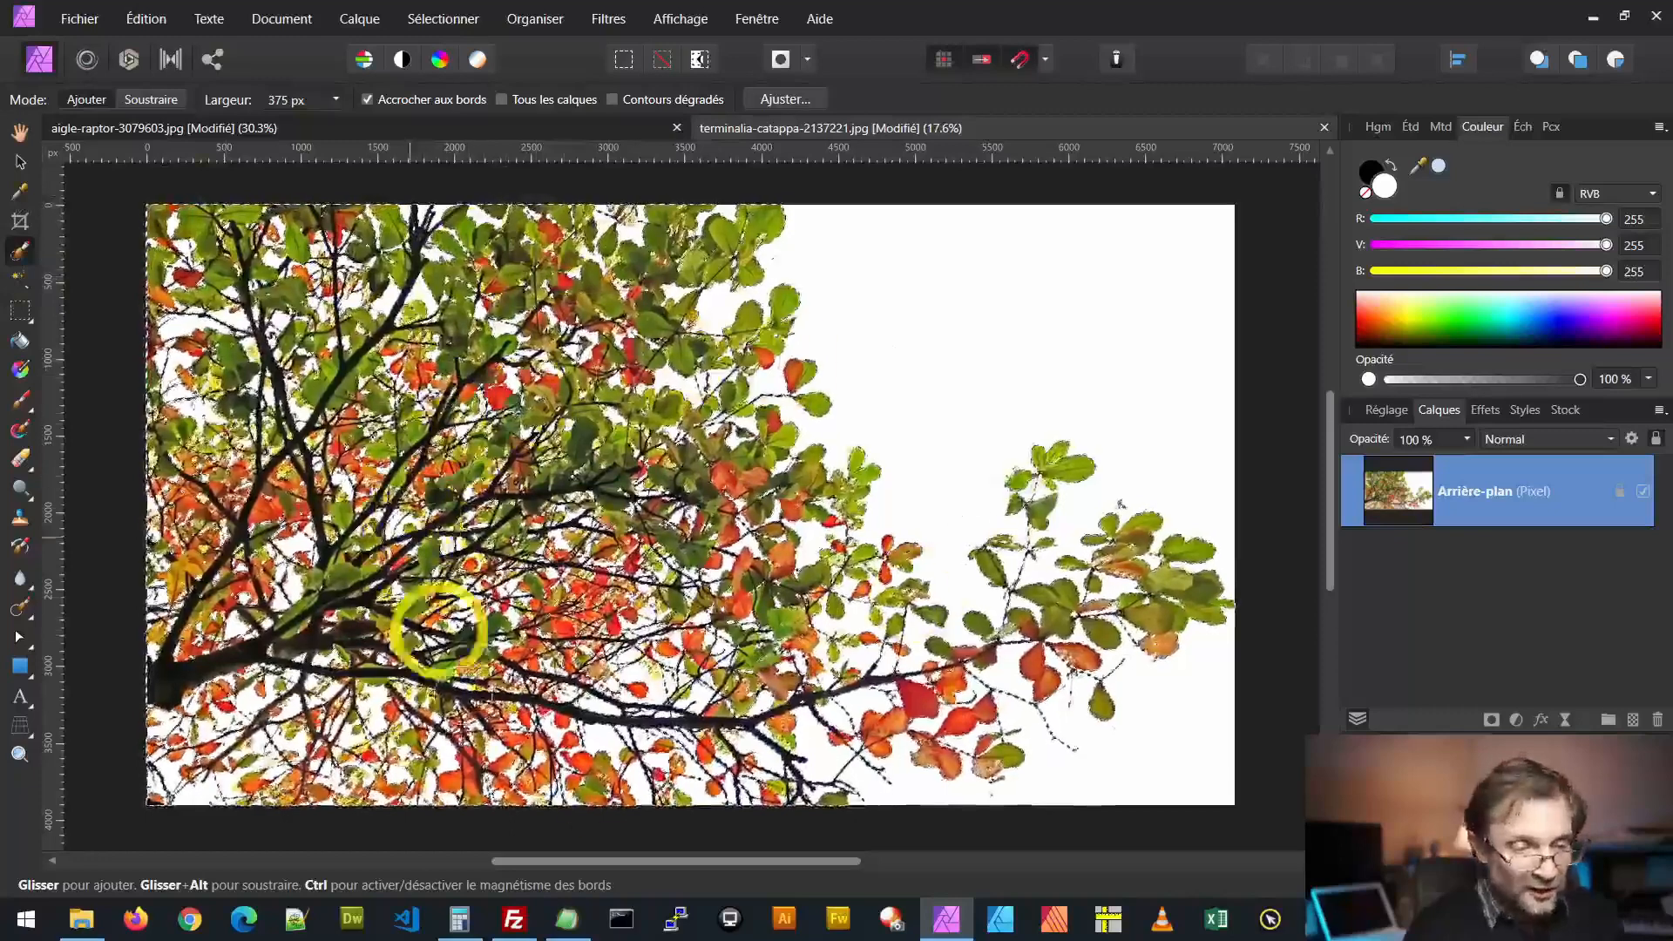
{"action": "left_click", "coordinate": [798, 97]}
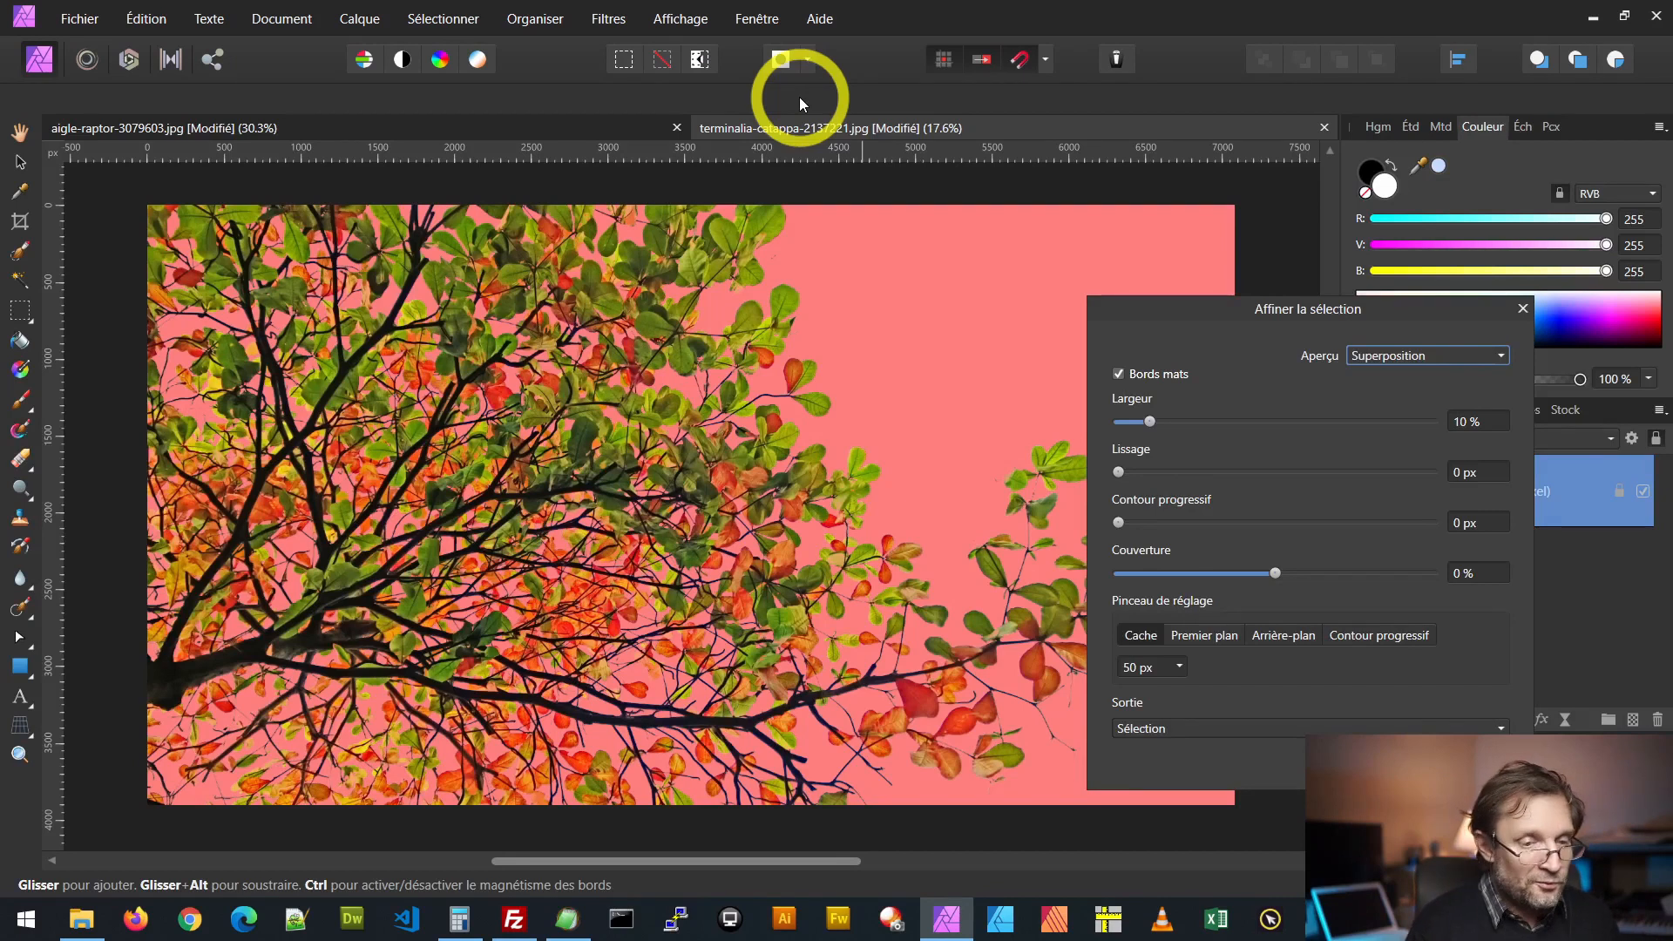
{"action": "left_click", "coordinate": [1306, 730]}
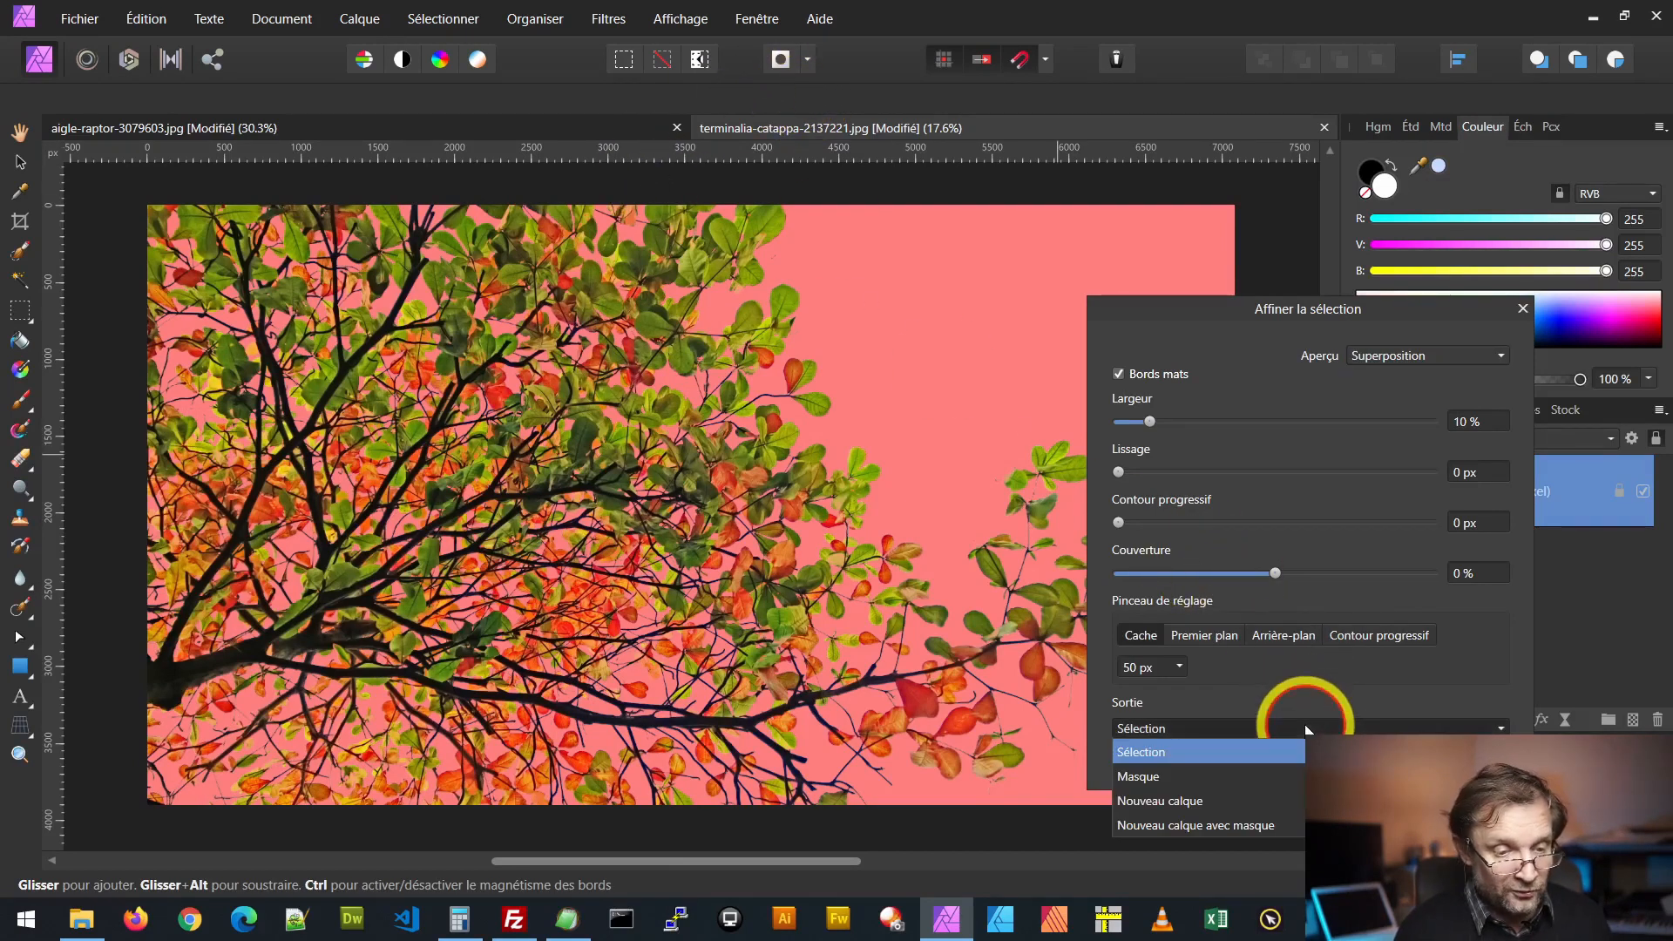
{"action": "left_click", "coordinate": [1175, 798]}
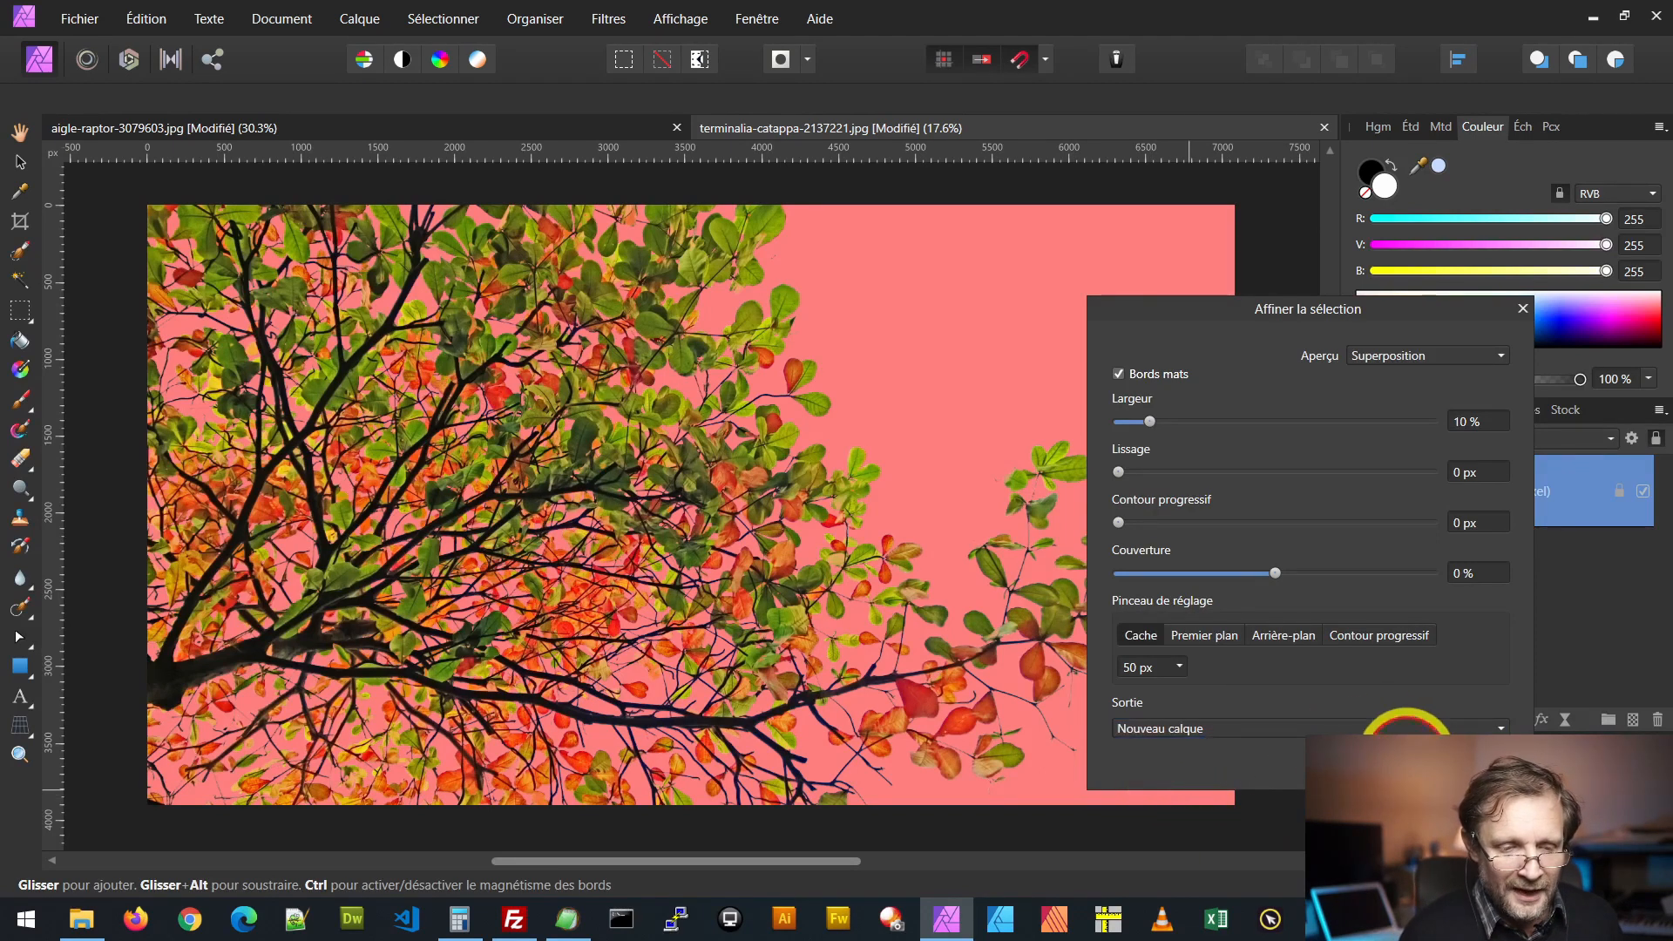
{"action": "left_click", "coordinate": [1405, 755]}
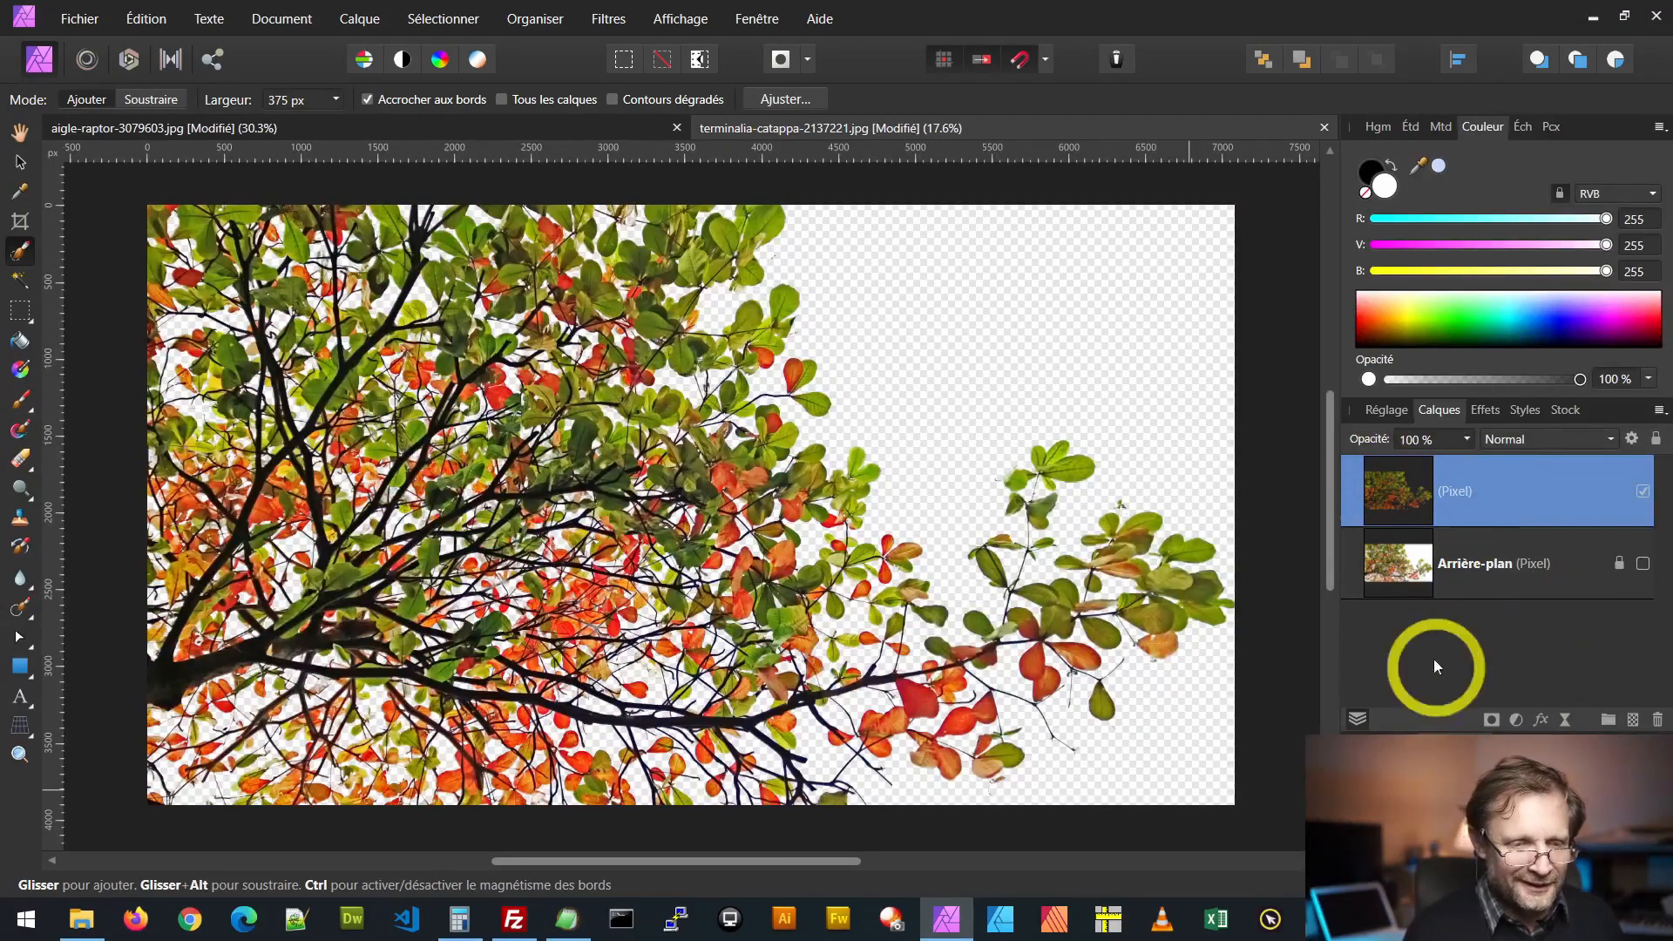
Step: Draw a rectangle slightly larger than the image so that it covers the whole picture
{"action": "left_click", "coordinate": [19, 665]}
{"action": "scroll", "coordinate": [338, 620], "scroll_direction": "down", "scroll_amount": 1, "text": "ctrl"}
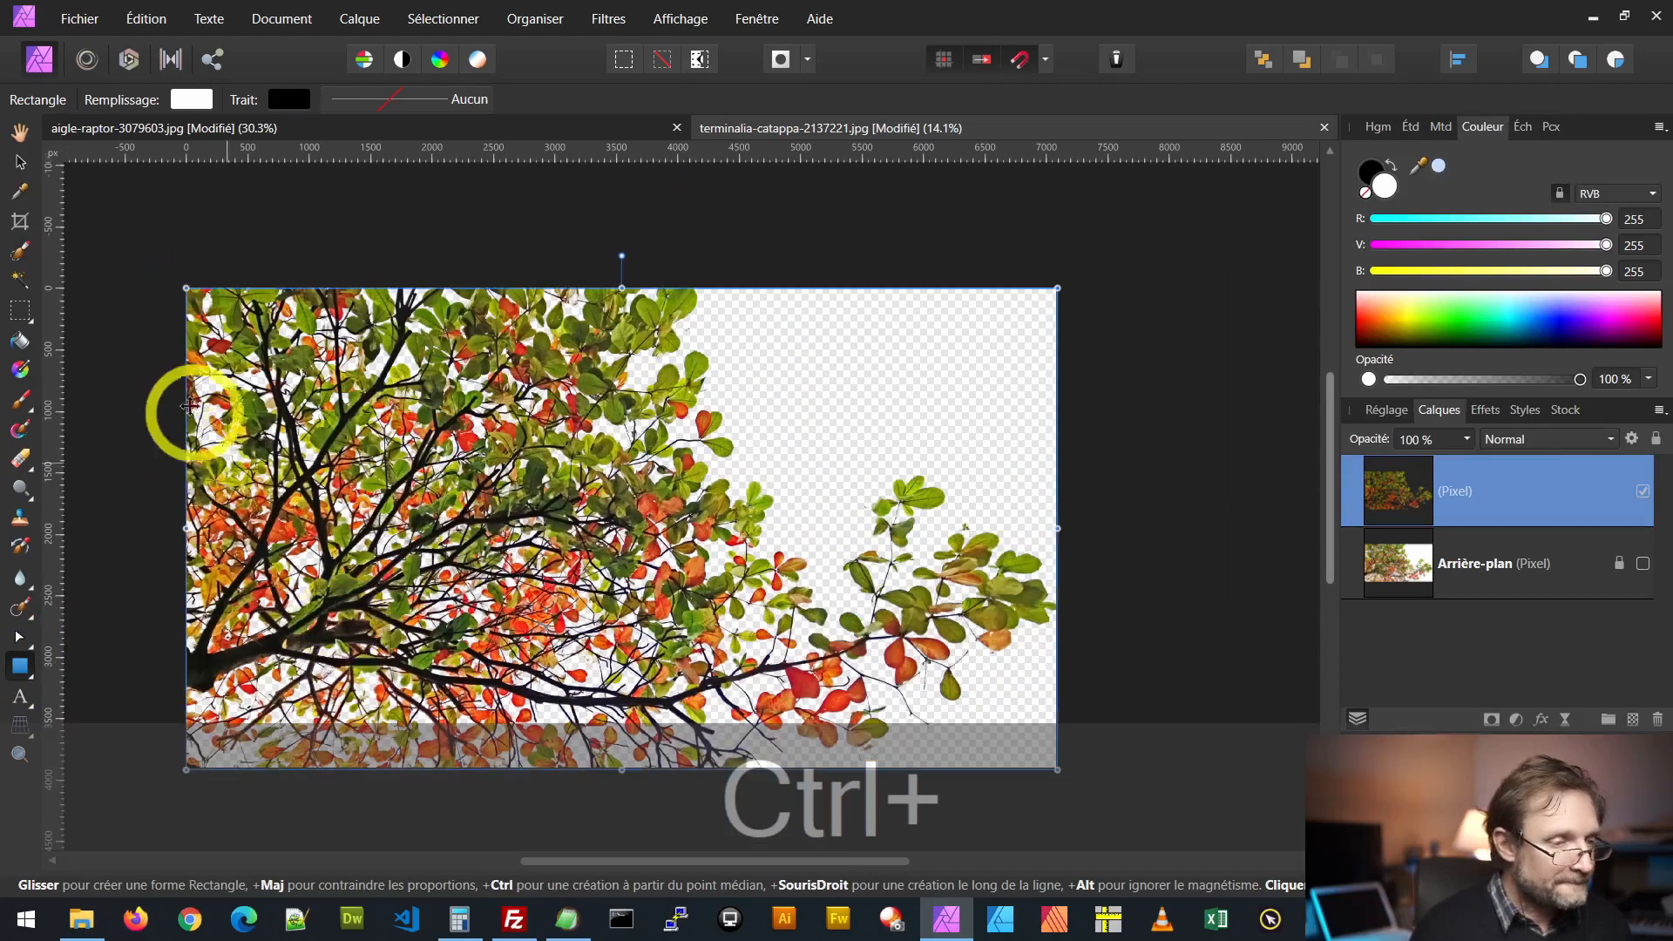
{"action": "left_click_drag", "start_coordinate": [149, 263], "coordinate": [1134, 795]}
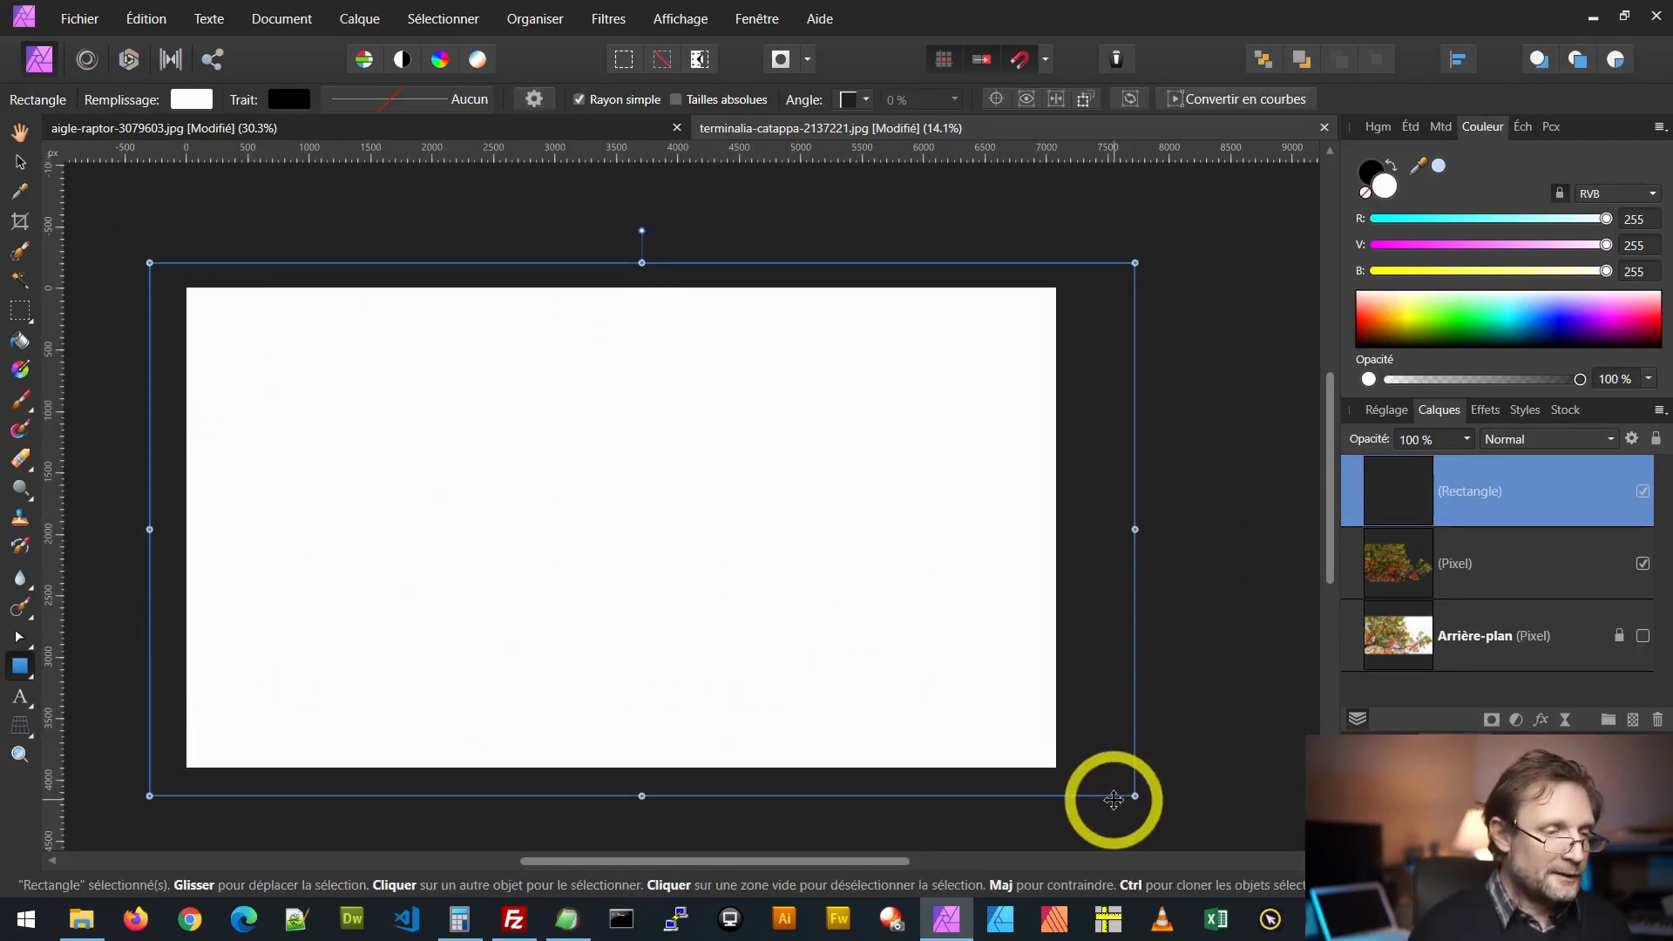
Step: Fill the rectangle with a dark teal at about hue 181, saturation 100 and lightness 32
{"action": "left_click", "coordinate": [192, 99]}
{"action": "left_click_drag", "start_coordinate": [192, 209], "coordinate": [202, 207]}
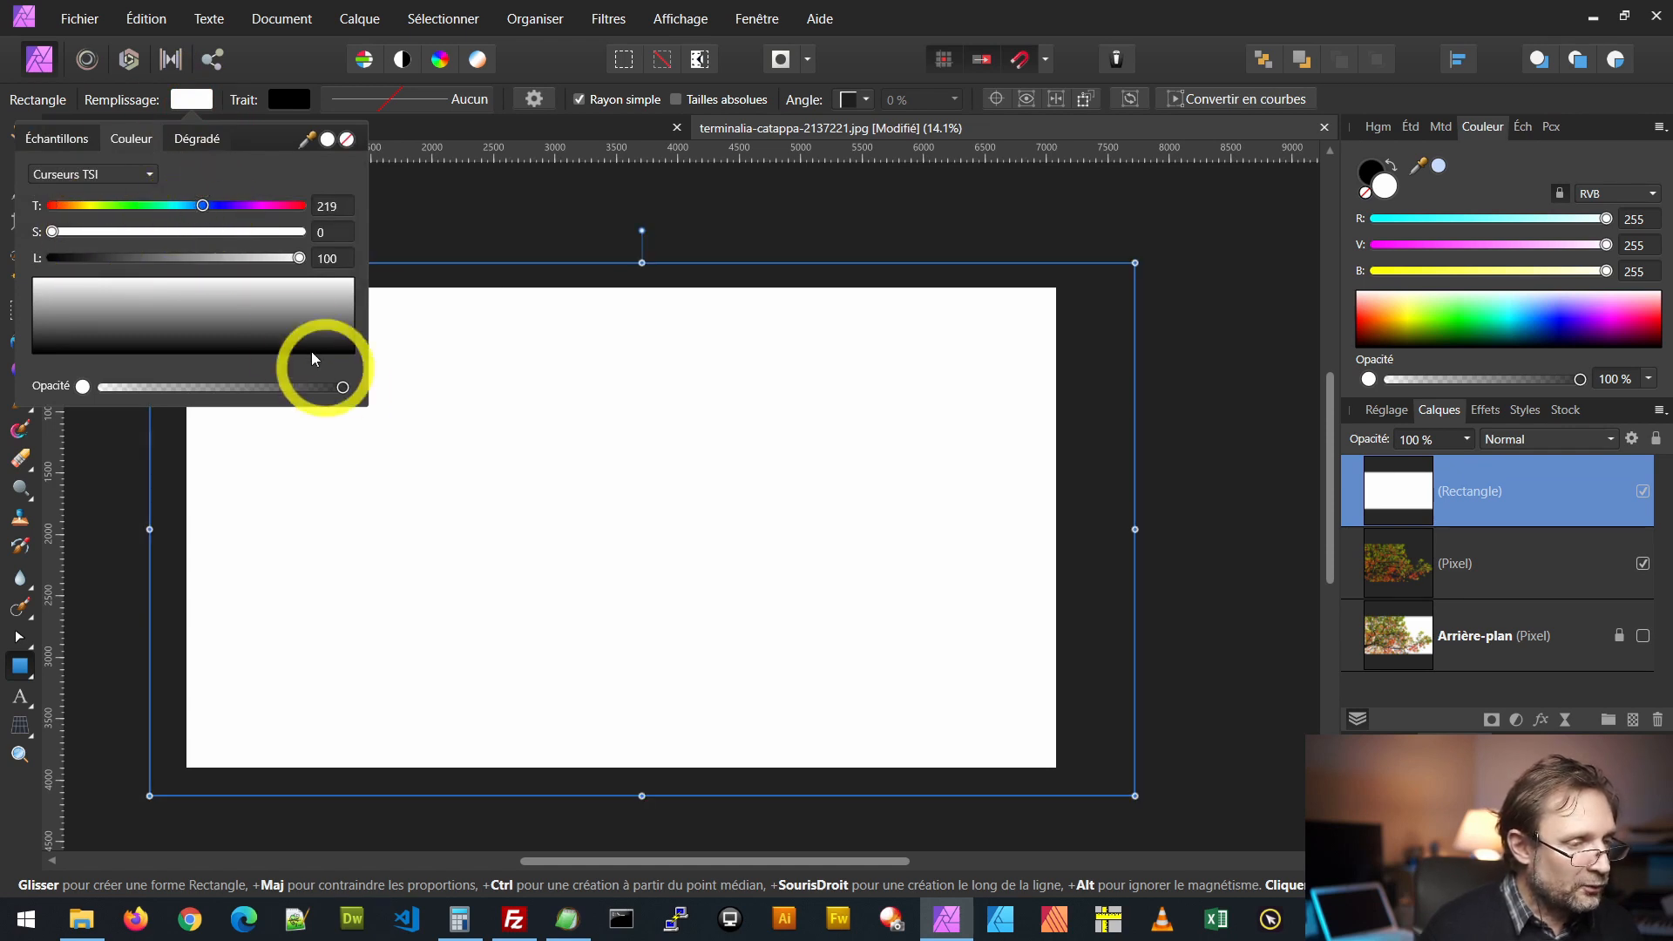
{"action": "left_click_drag", "start_coordinate": [190, 317], "coordinate": [200, 298]}
{"action": "left_click_drag", "start_coordinate": [244, 231], "coordinate": [338, 228]}
{"action": "left_click_drag", "start_coordinate": [183, 209], "coordinate": [132, 259]}
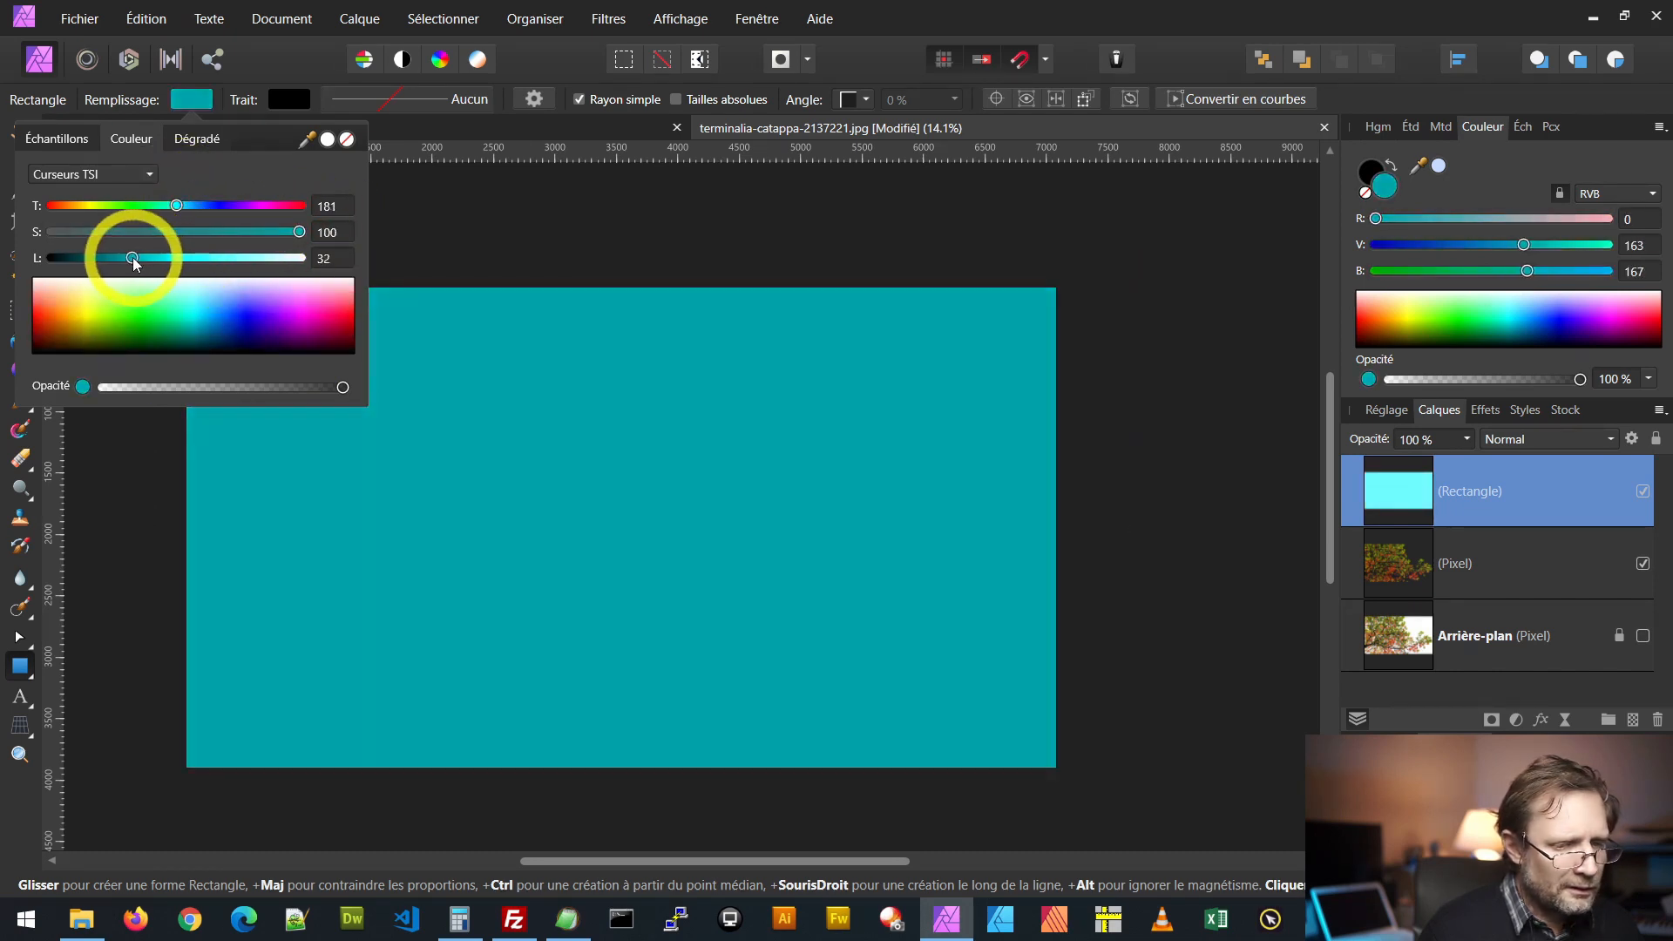
{"action": "left_click", "coordinate": [437, 146]}
Step: Move the teal rectangle beneath the cut-out branches layer and inspect the edges of the leaves up close
{"action": "left_click_drag", "start_coordinate": [1418, 498], "coordinate": [1360, 598]}
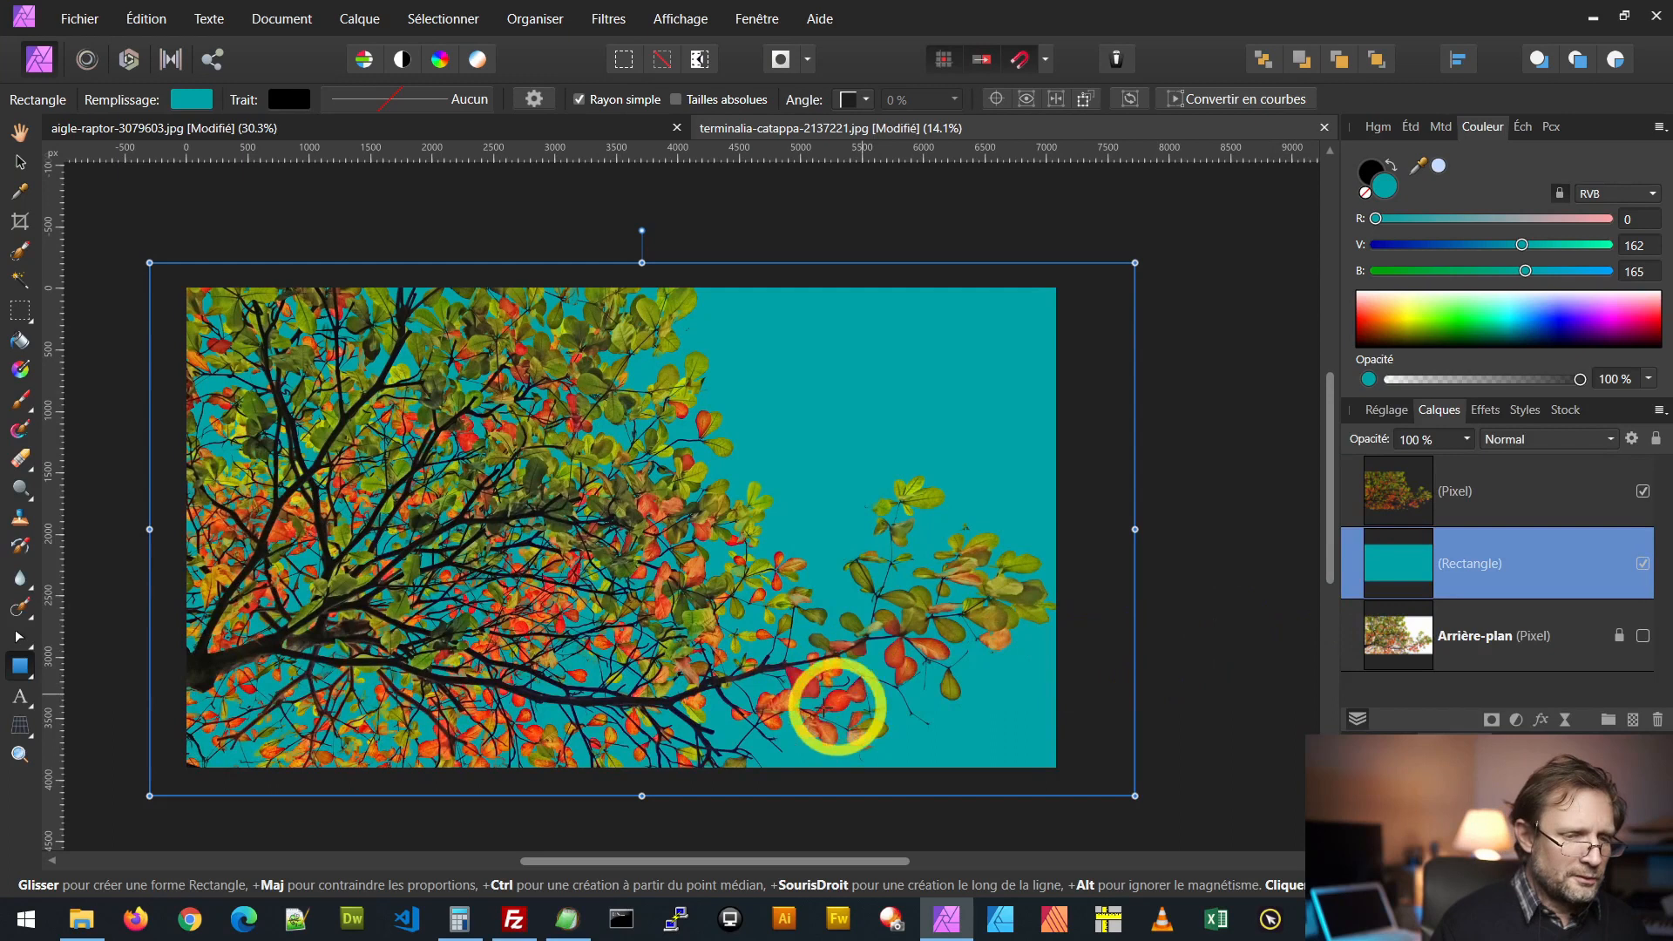
{"action": "left_click", "coordinate": [18, 163]}
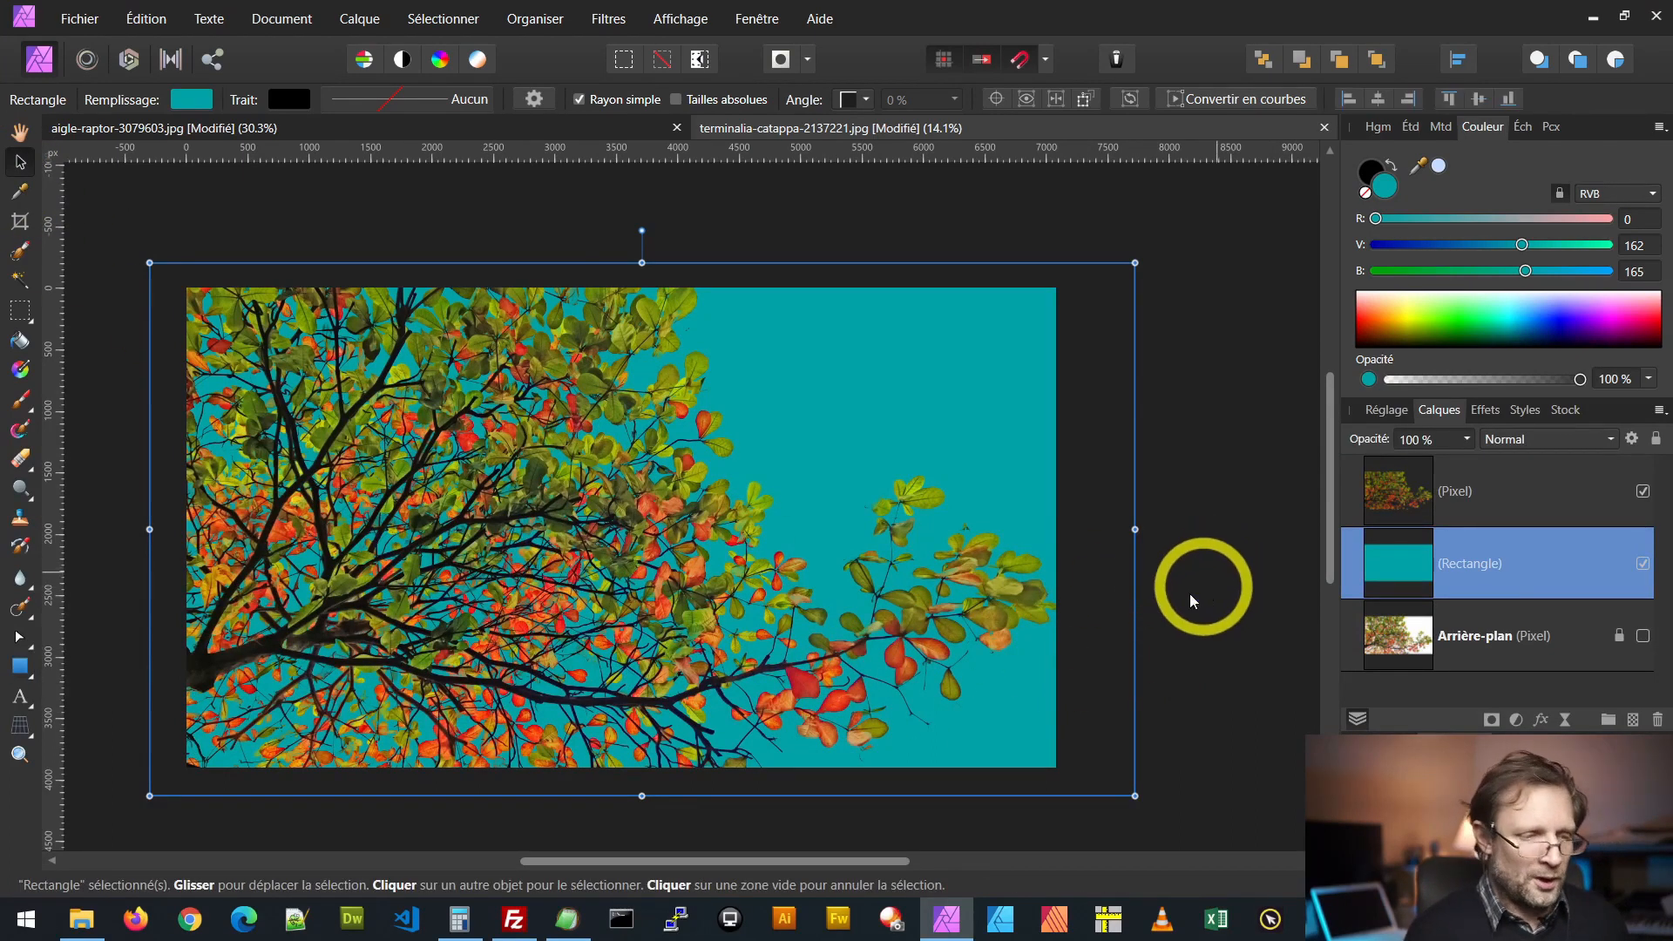
{"action": "scroll", "coordinate": [617, 706], "scroll_direction": "up", "scroll_amount": 3}
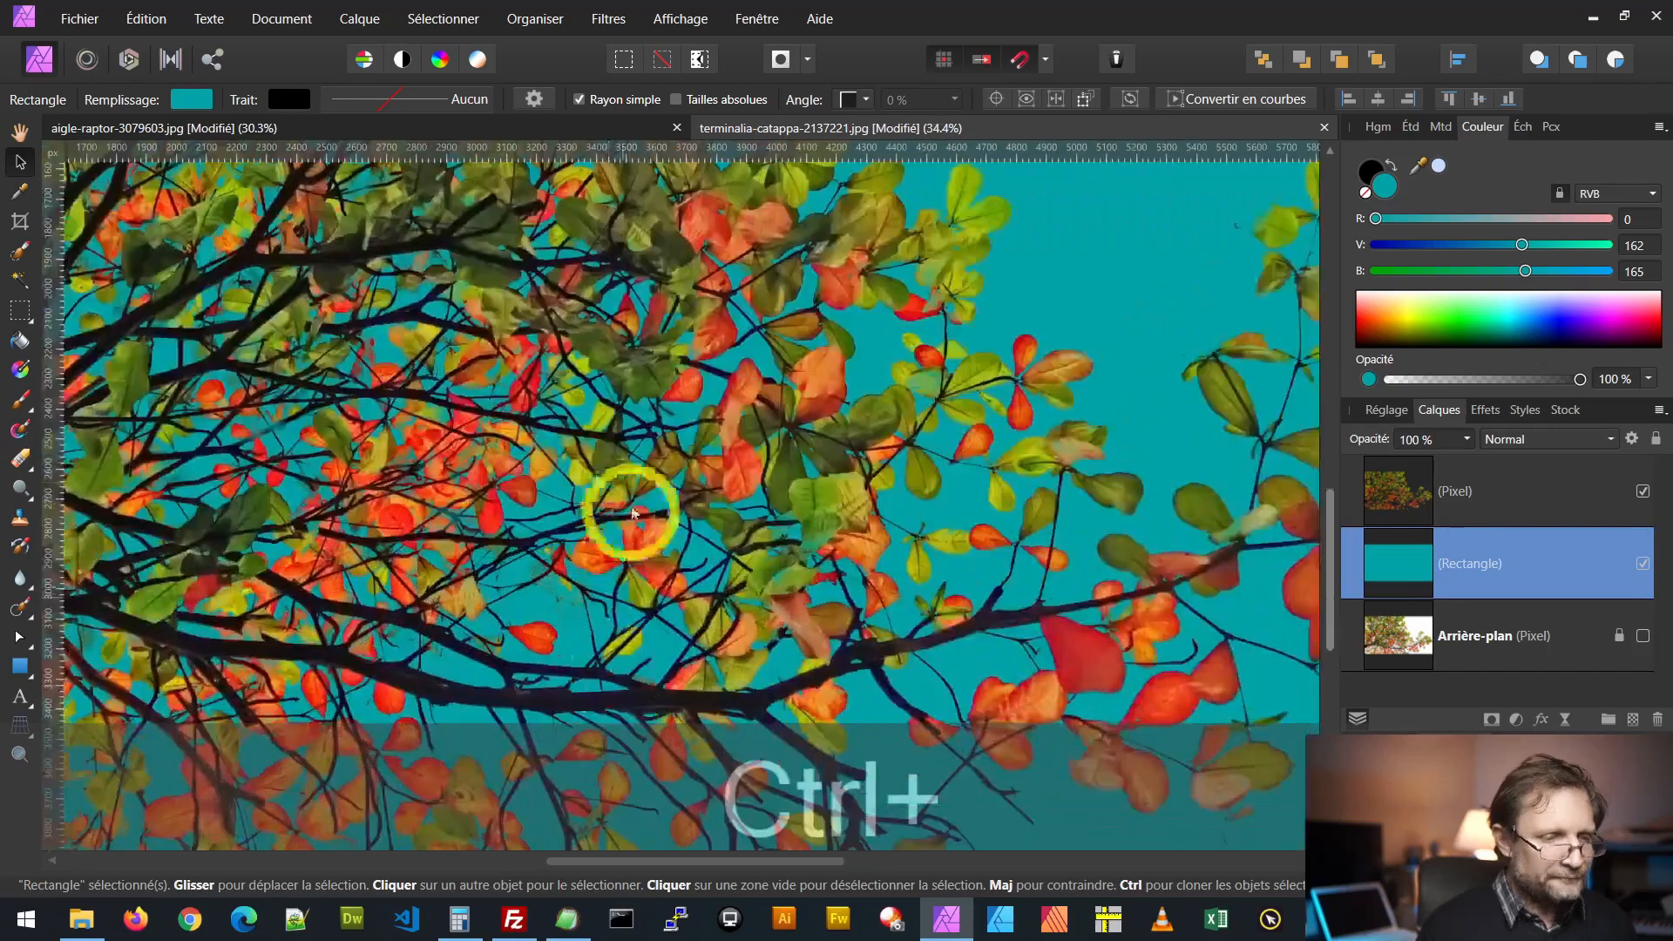
{"action": "scroll", "coordinate": [627, 505], "scroll_direction": "up", "scroll_amount": 3}
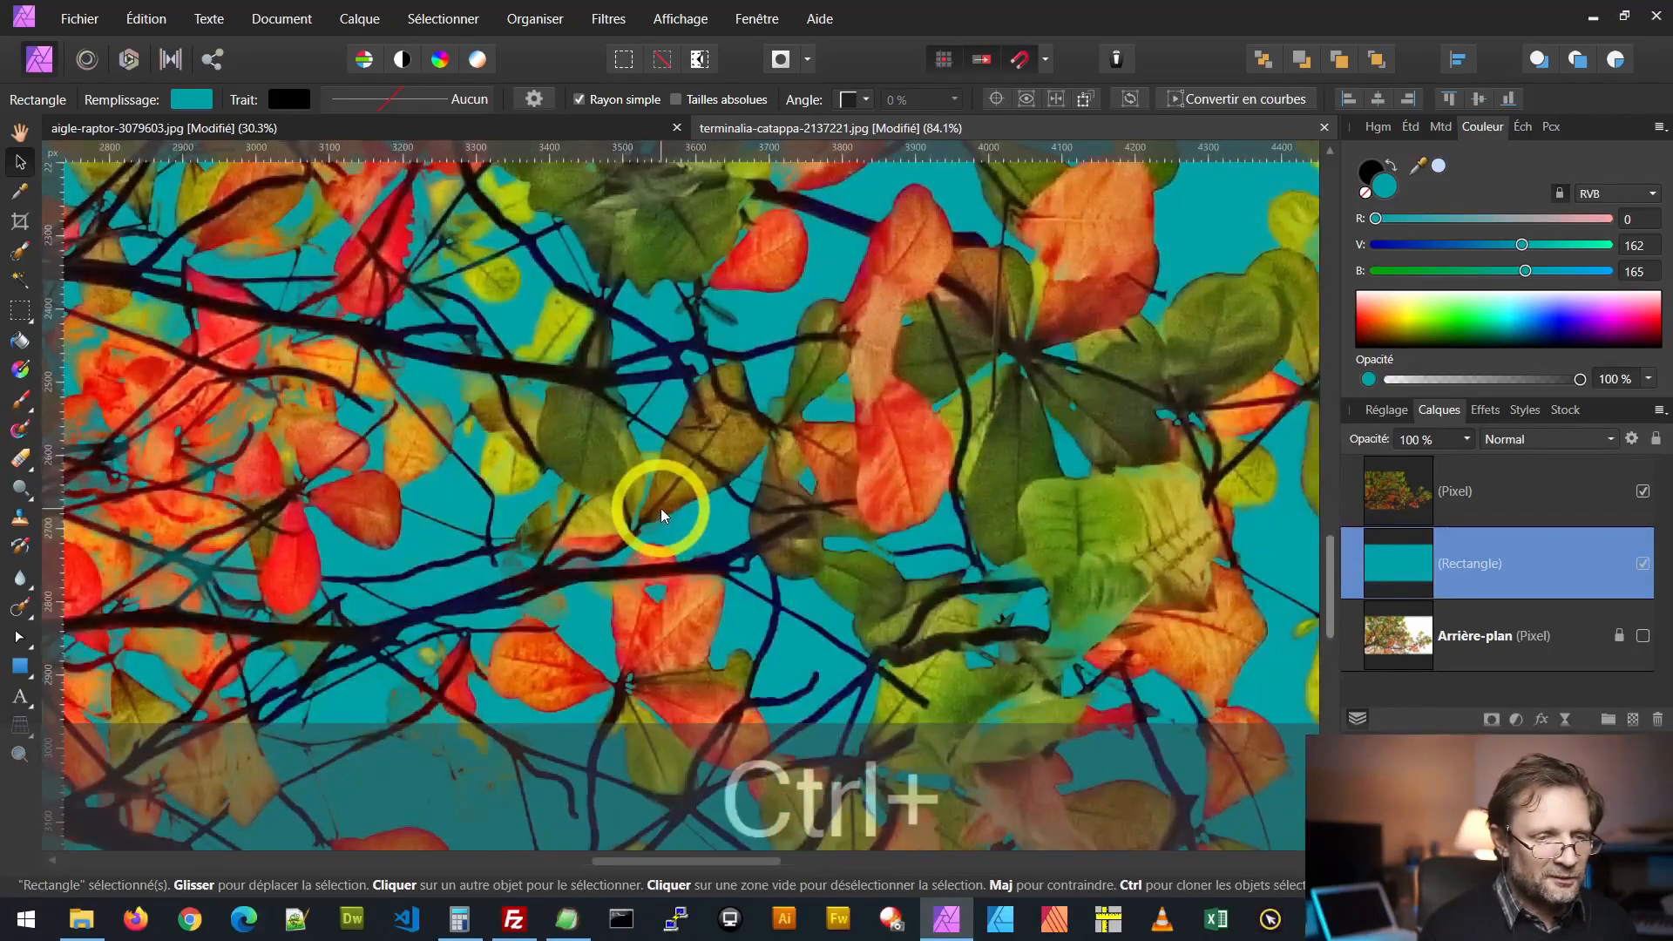
{"action": "scroll", "coordinate": [661, 509], "scroll_direction": "down", "scroll_amount": 3}
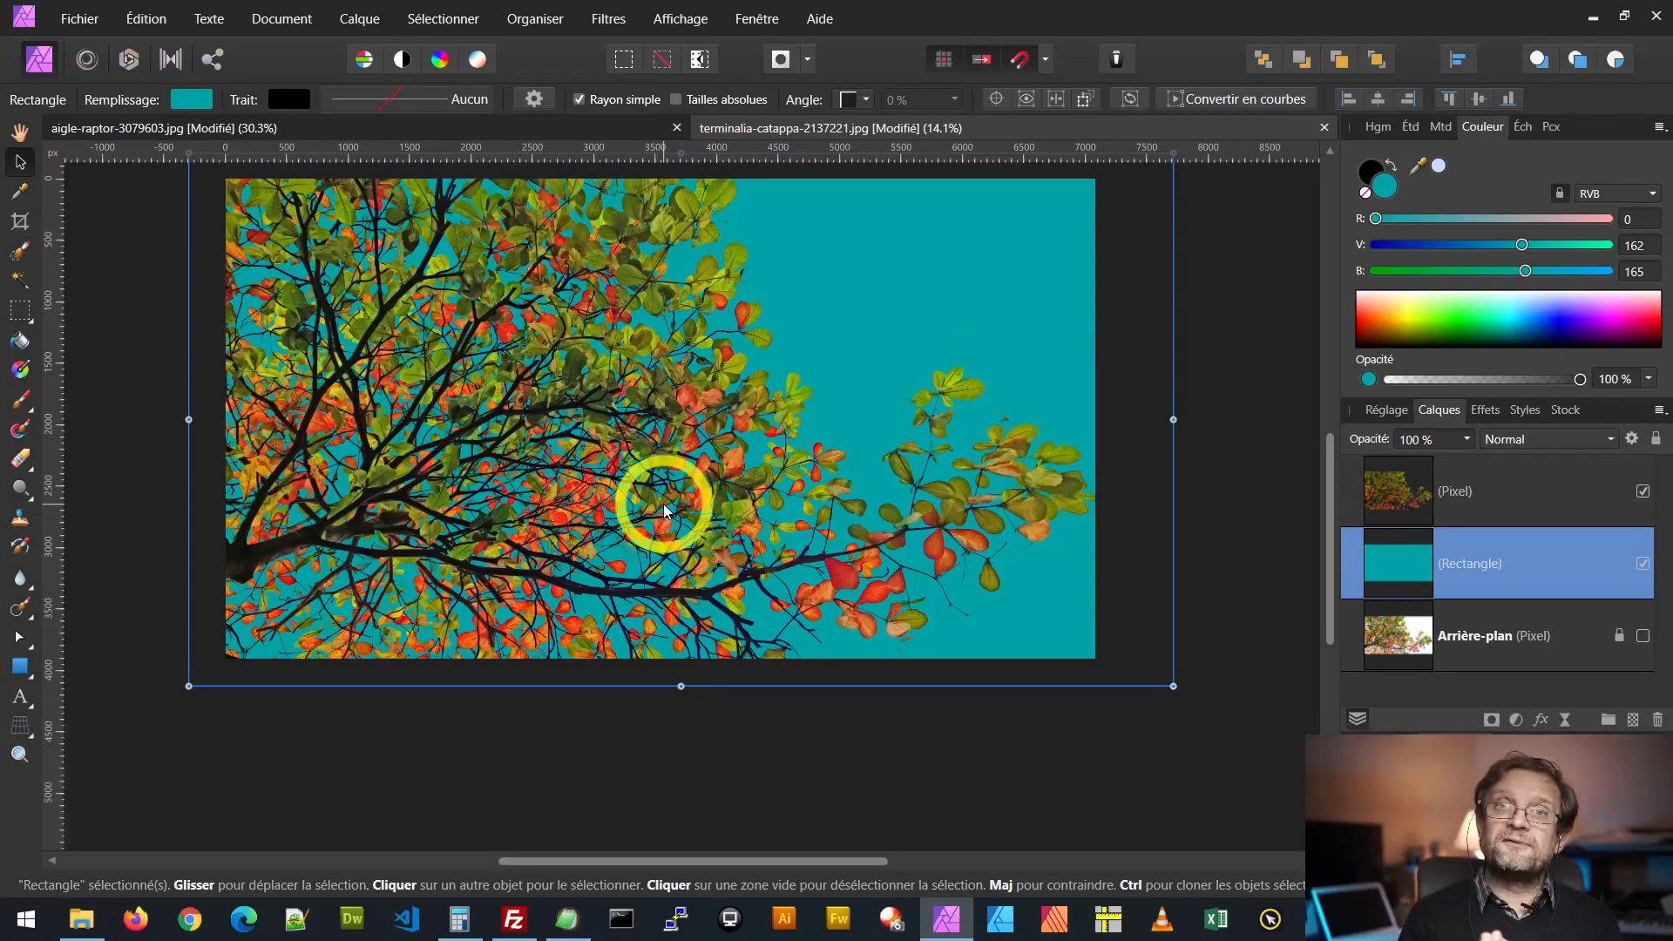
{"action": "left_click", "coordinate": [451, 24]}
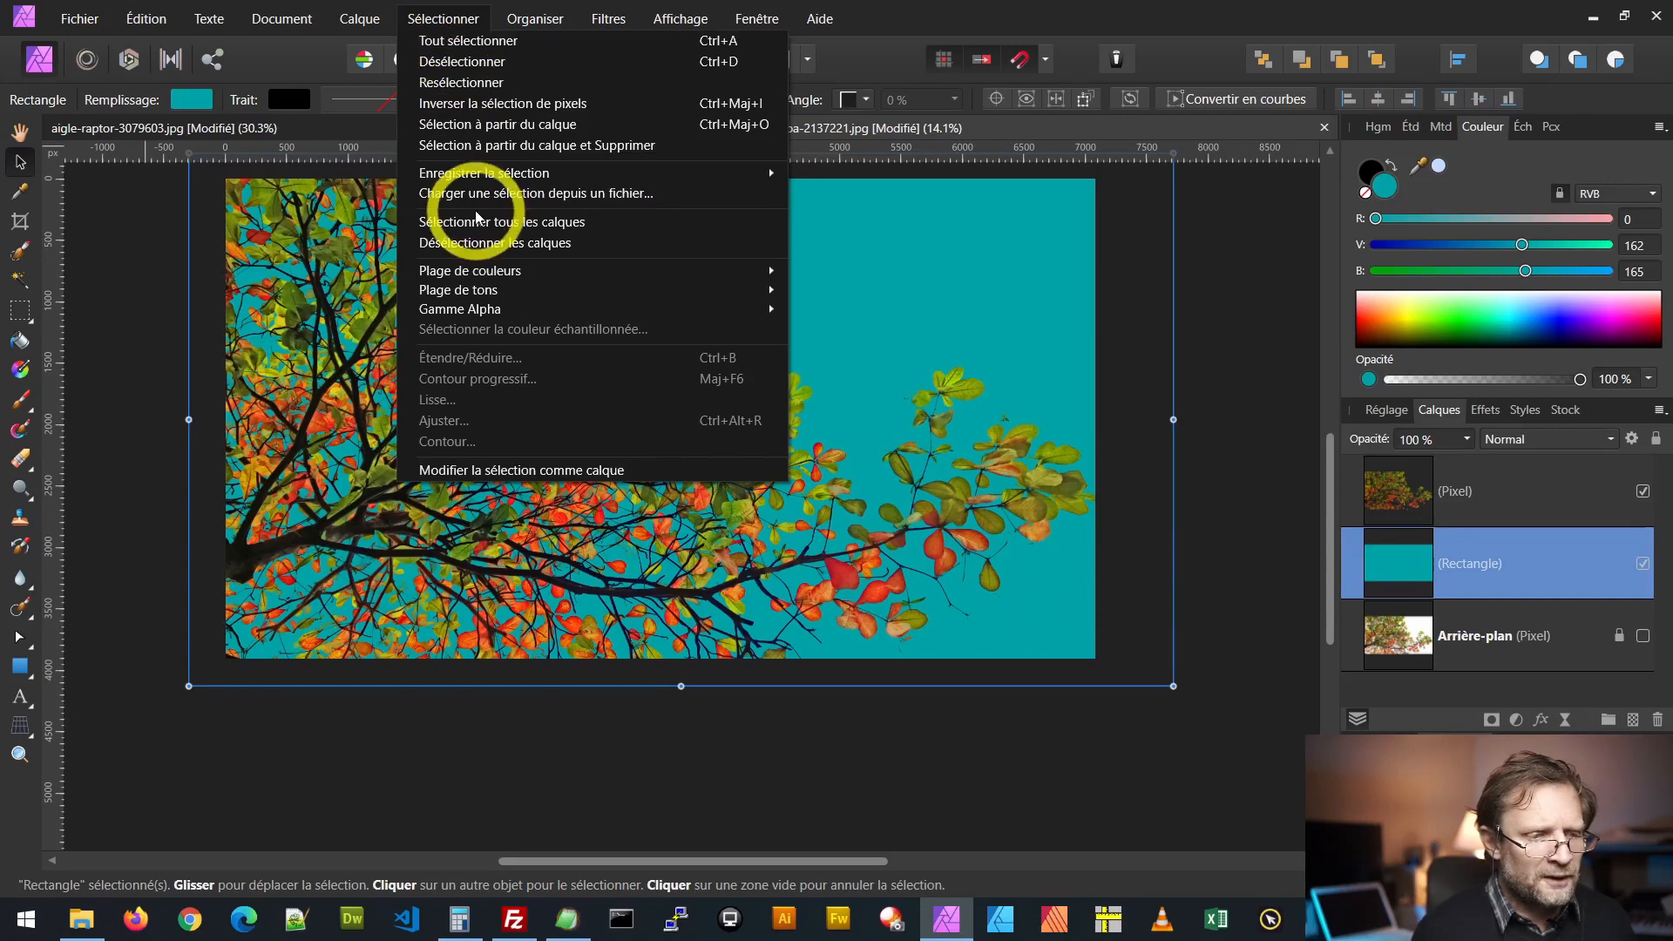
{"action": "left_click", "coordinate": [459, 271]}
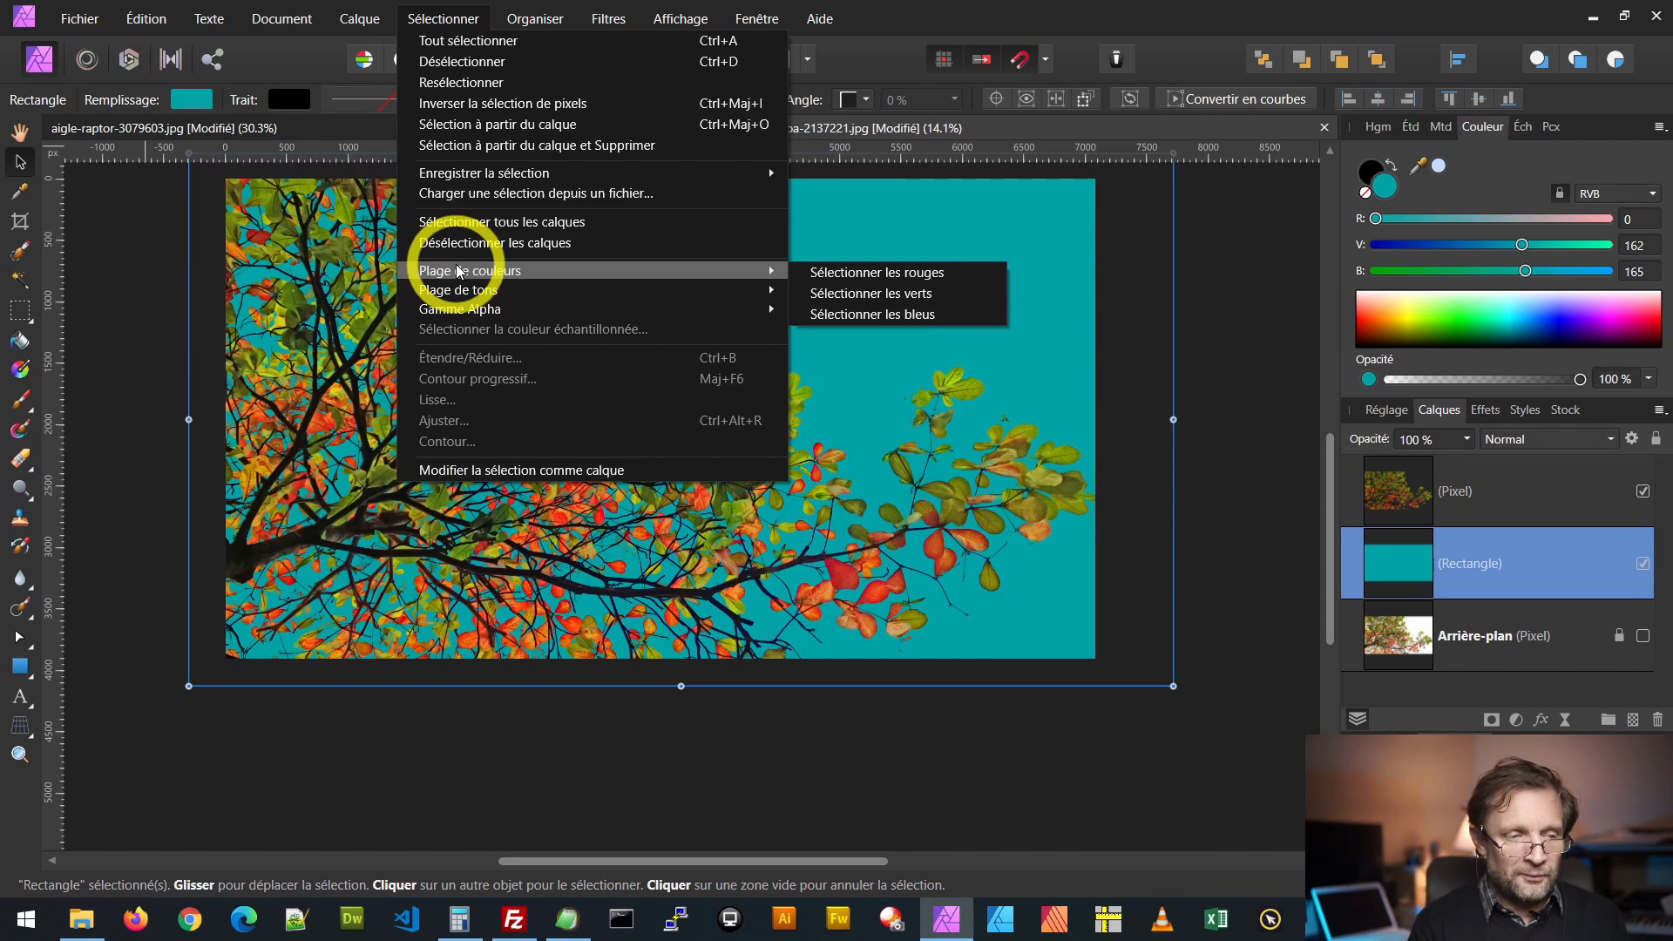
{"action": "mouse_move", "coordinate": [482, 300]}
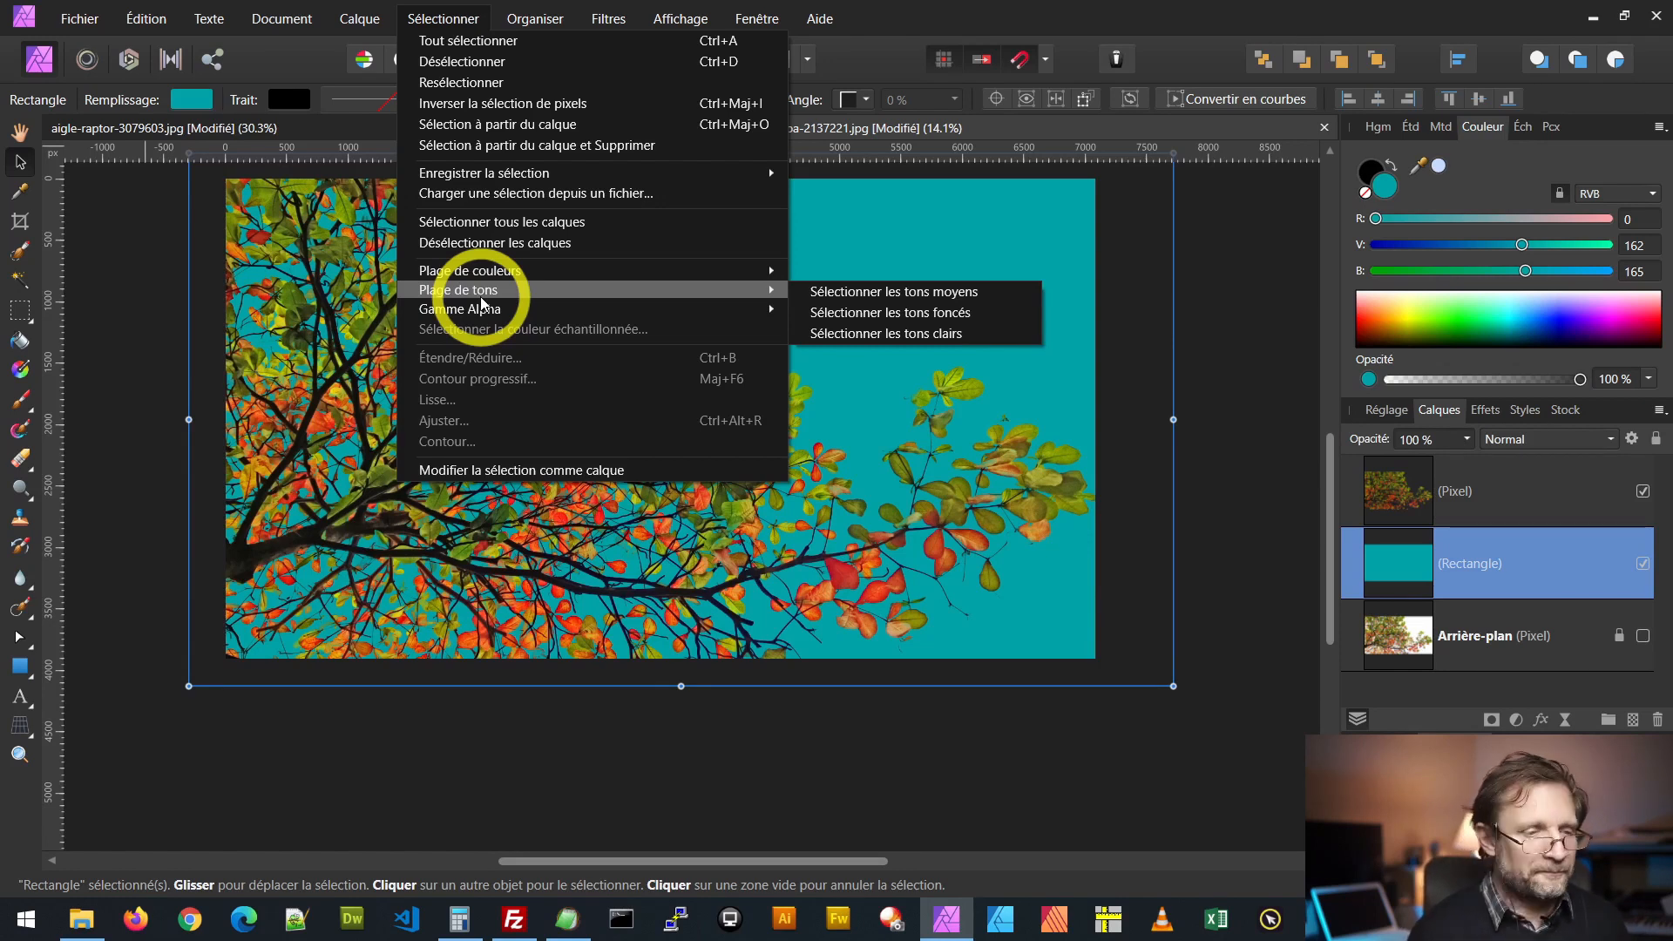
{"action": "mouse_move", "coordinate": [456, 309]}
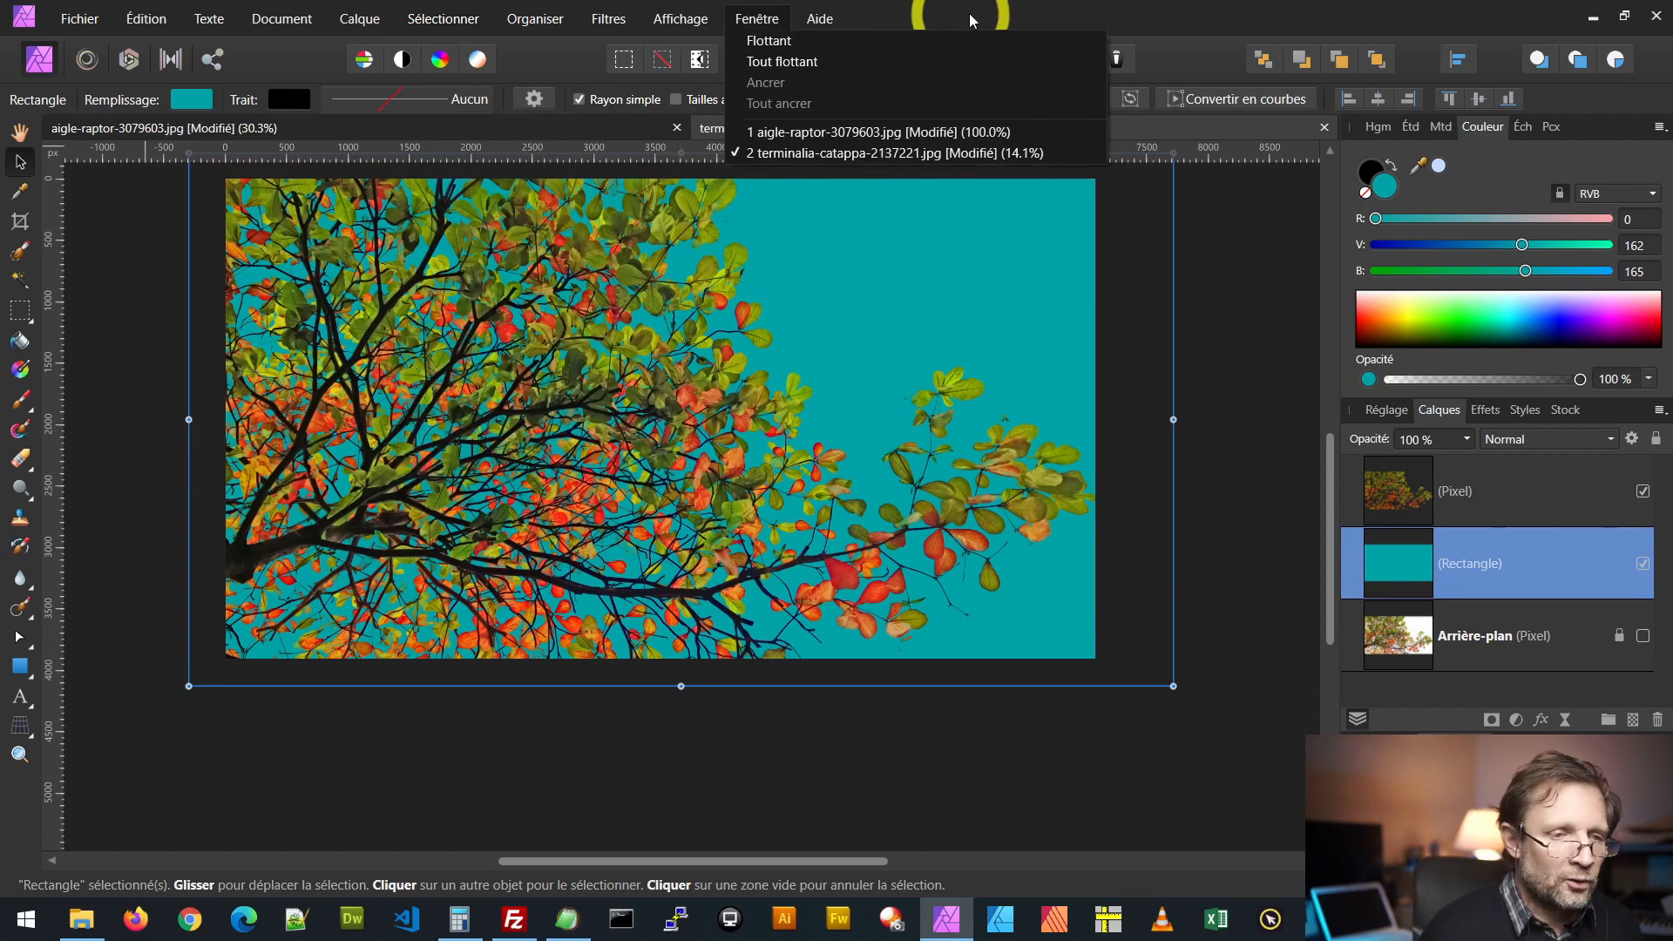
{"action": "left_click", "coordinate": [1113, 14]}
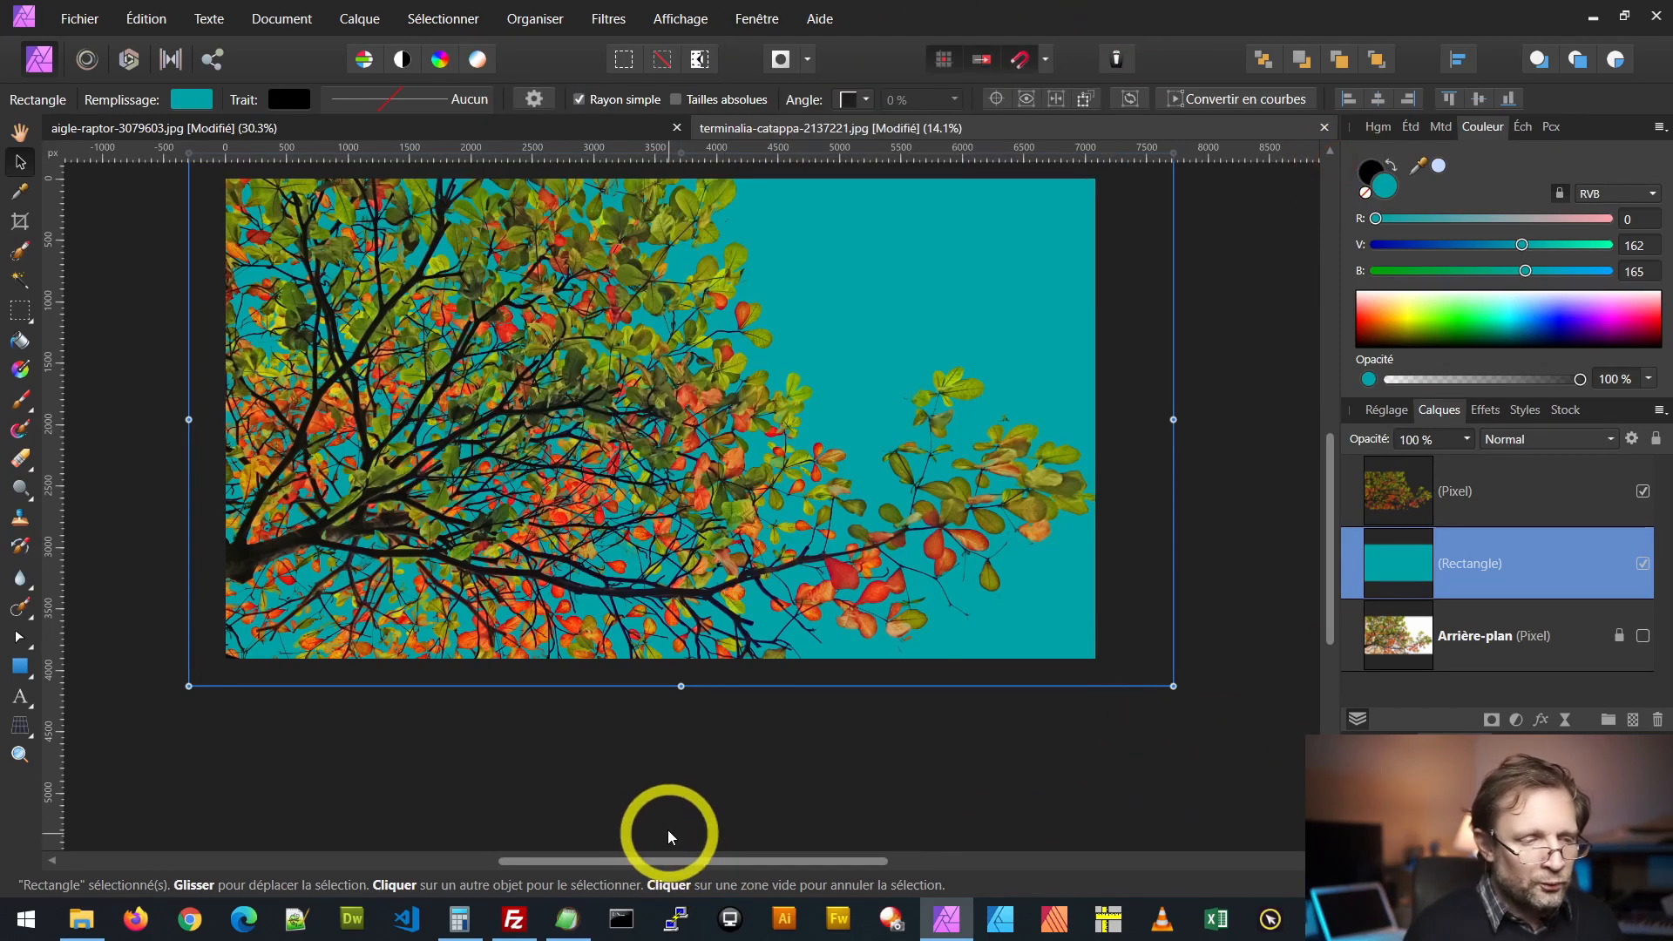
Step: Copy the cut-out branches layer and paste it into the aigle-raptor-3079603.jpg document above the eagle
{"action": "left_click", "coordinate": [1405, 479]}
{"action": "key", "text": "ctrl+c"}
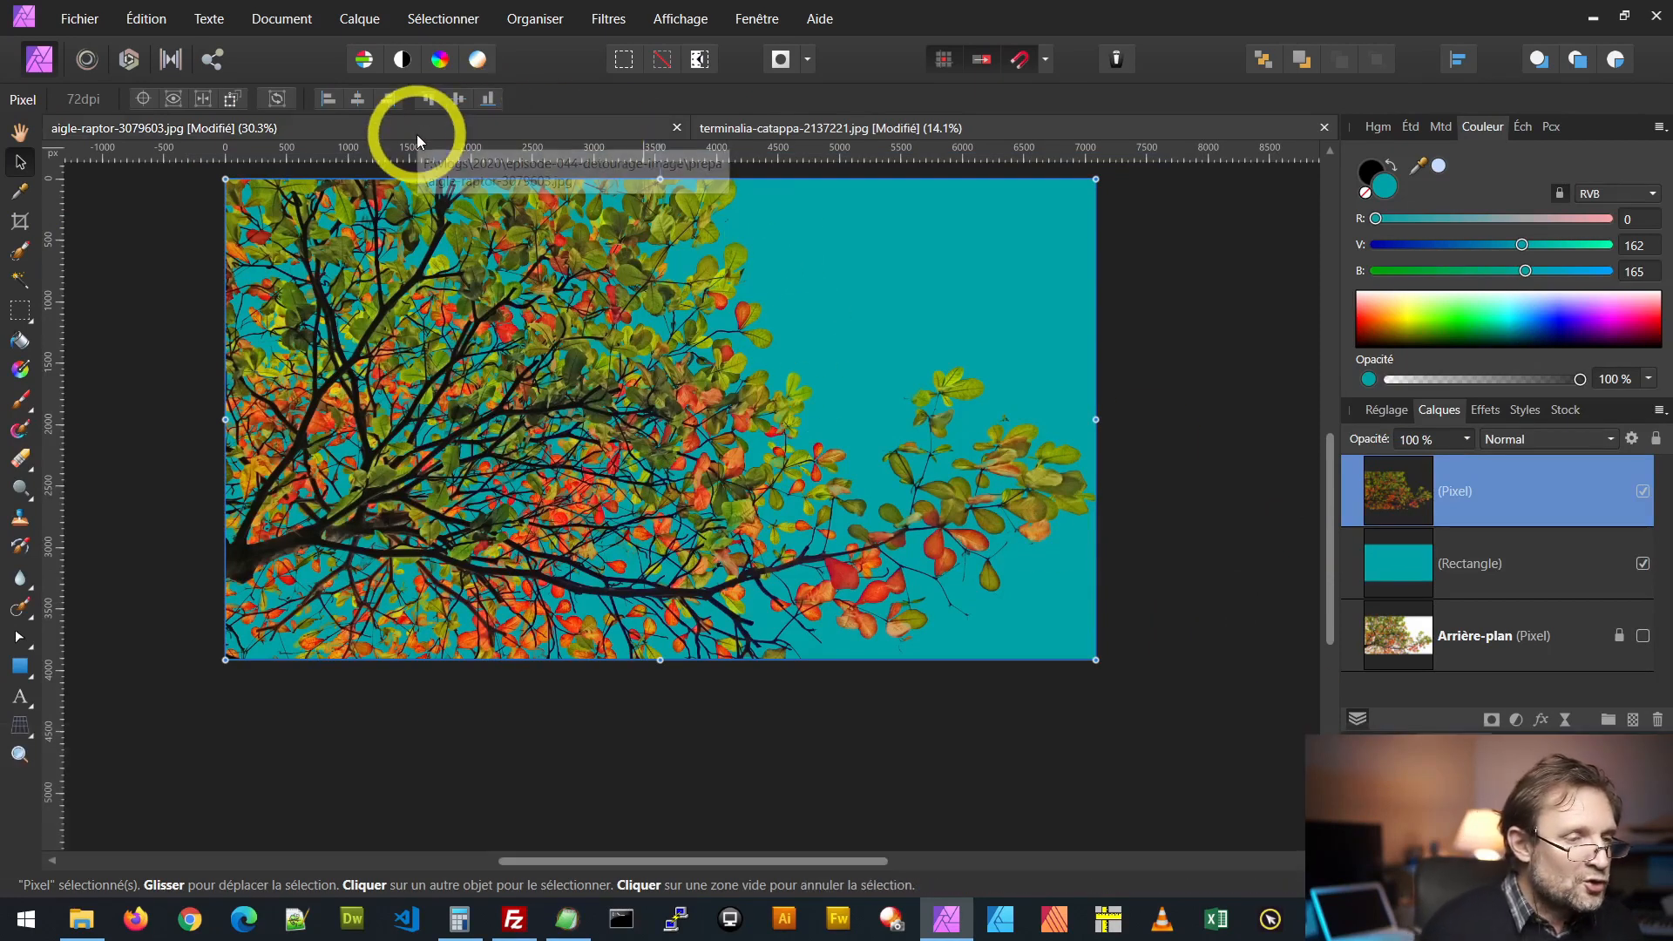
{"action": "left_click", "coordinate": [417, 131]}
{"action": "key", "text": "g"}
{"action": "left_click", "coordinate": [860, 584]}
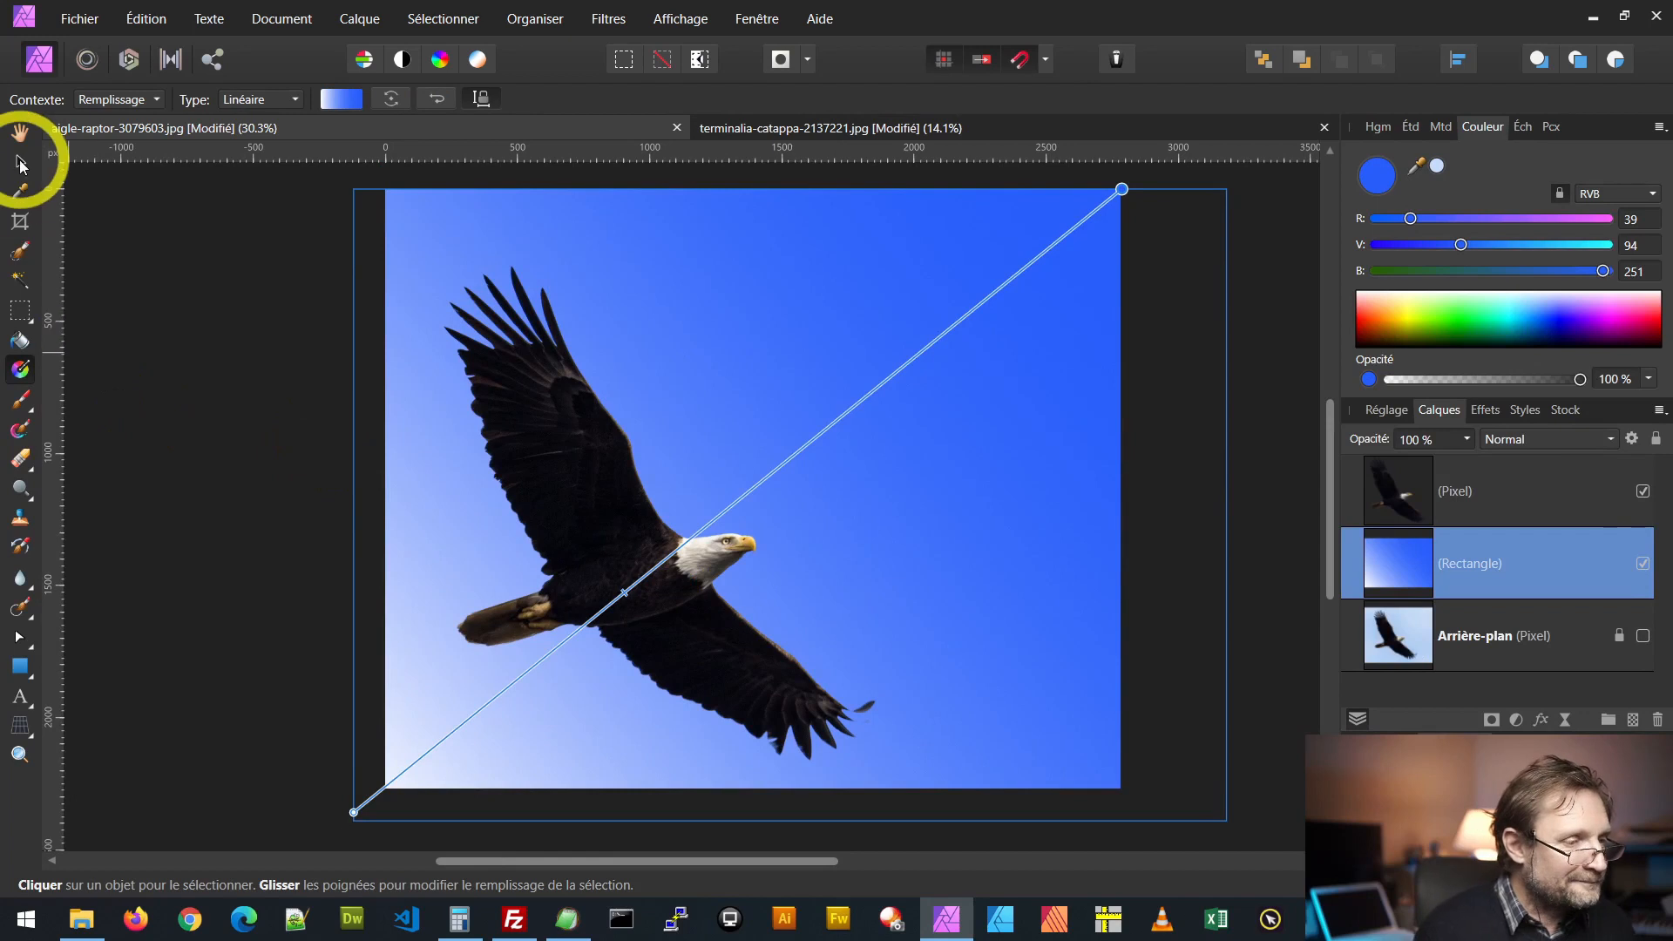
{"action": "left_click", "coordinate": [20, 162]}
{"action": "left_click", "coordinate": [217, 425]}
{"action": "key", "text": "ctrl+v"}
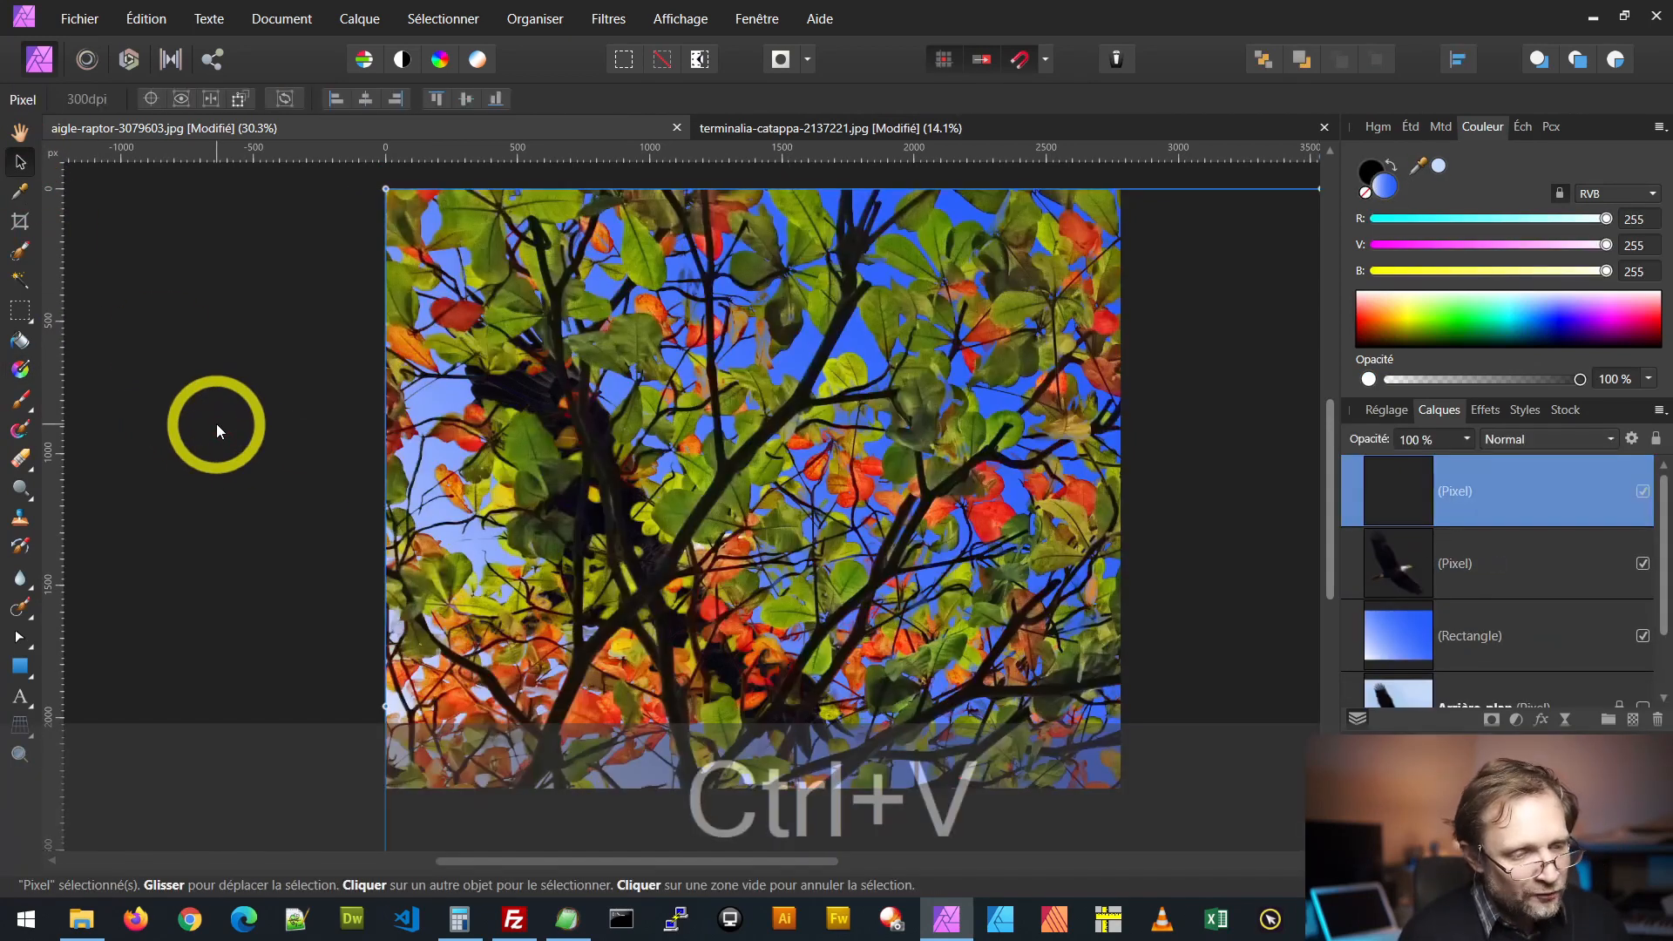
Step: Scale the pasted branches down proportionally from their lower-right corner to match the eagle image's height
{"action": "scroll", "coordinate": [988, 523], "scroll_direction": "down", "scroll_amount": 1}
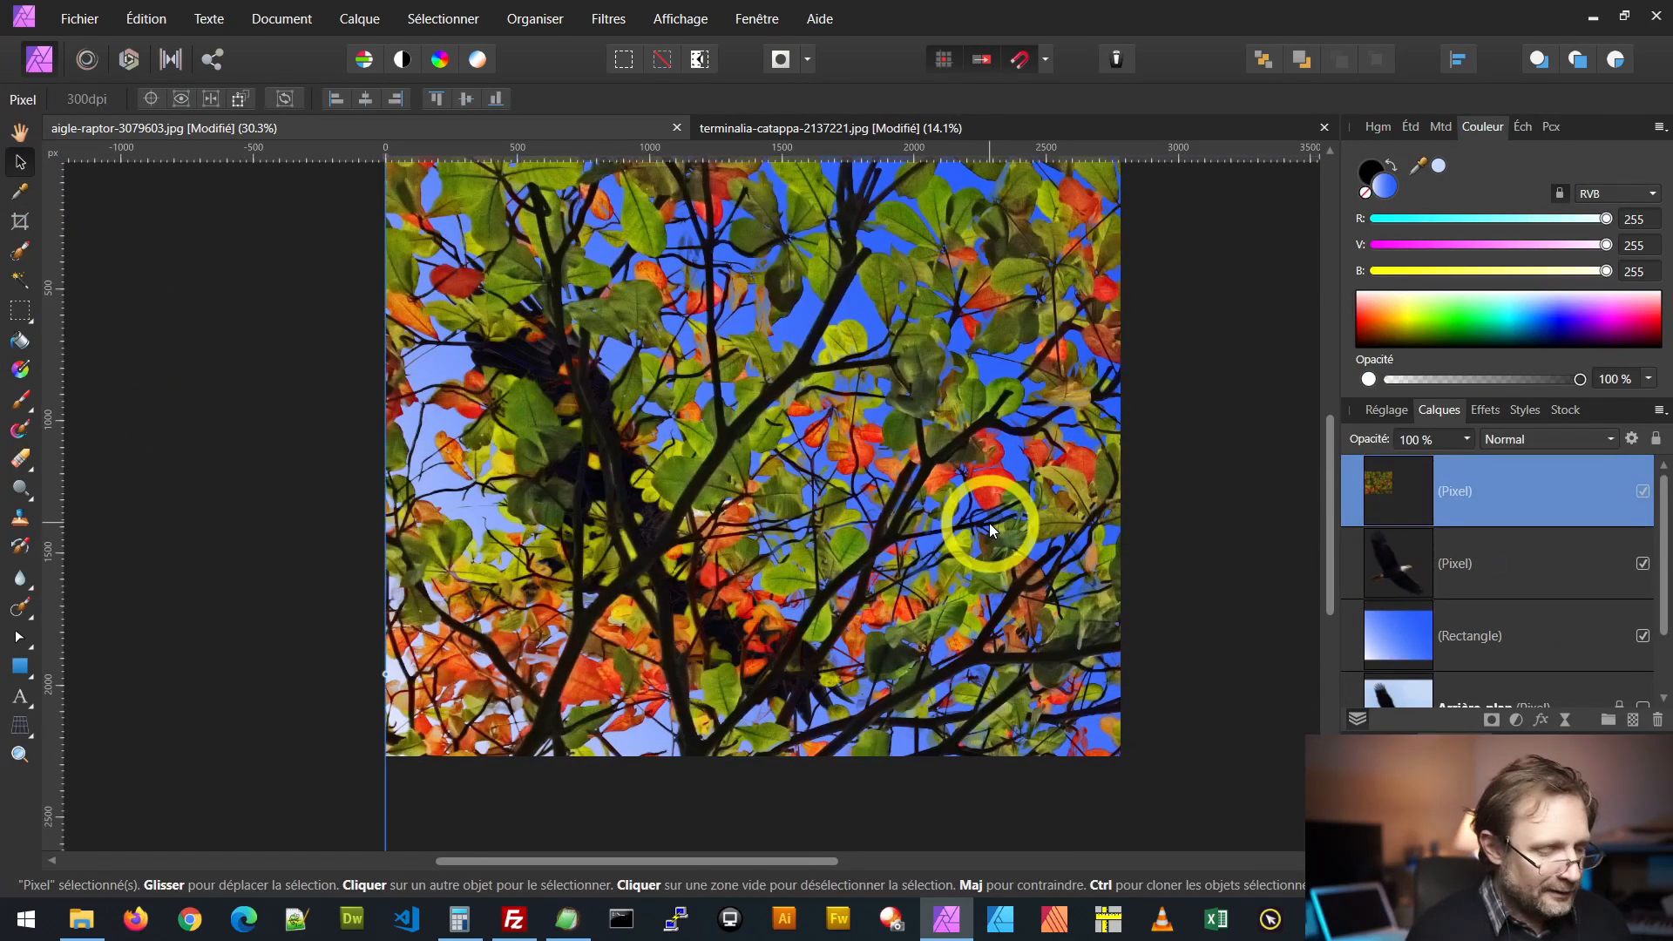
{"action": "scroll", "coordinate": [988, 524], "scroll_direction": "down", "scroll_amount": 4}
{"action": "scroll", "coordinate": [988, 528], "scroll_direction": "right", "scroll_amount": 4}
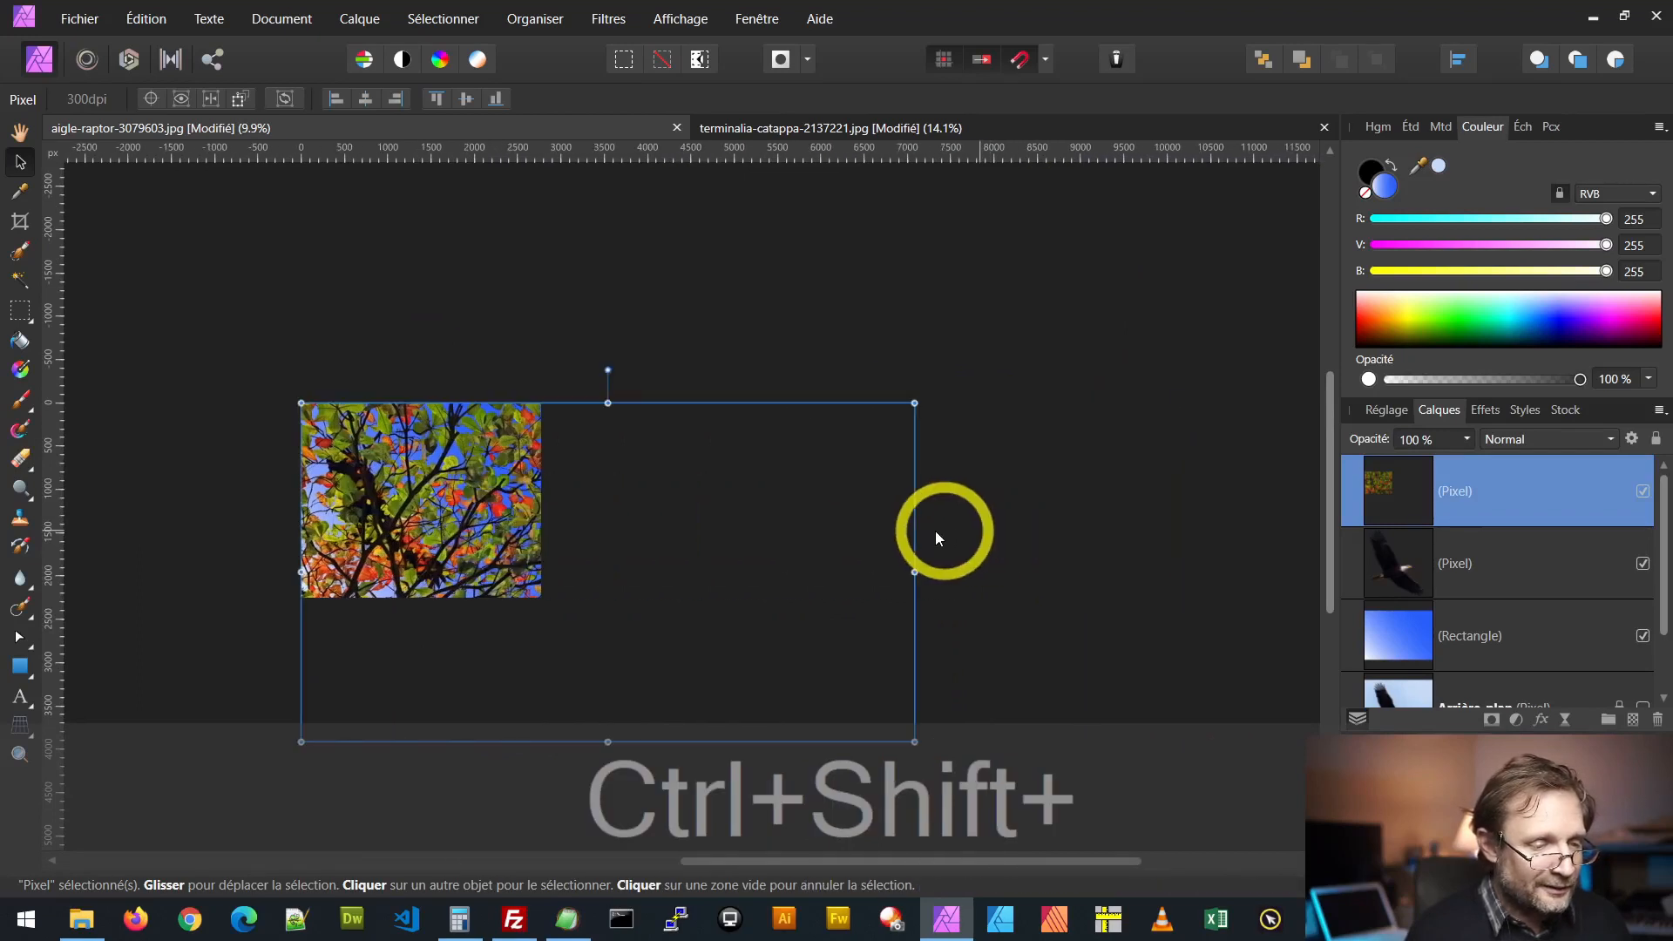
{"action": "scroll", "coordinate": [880, 567], "scroll_direction": "down", "scroll_amount": 2}
{"action": "left_click_drag", "start_coordinate": [882, 673], "coordinate": [711, 594]}
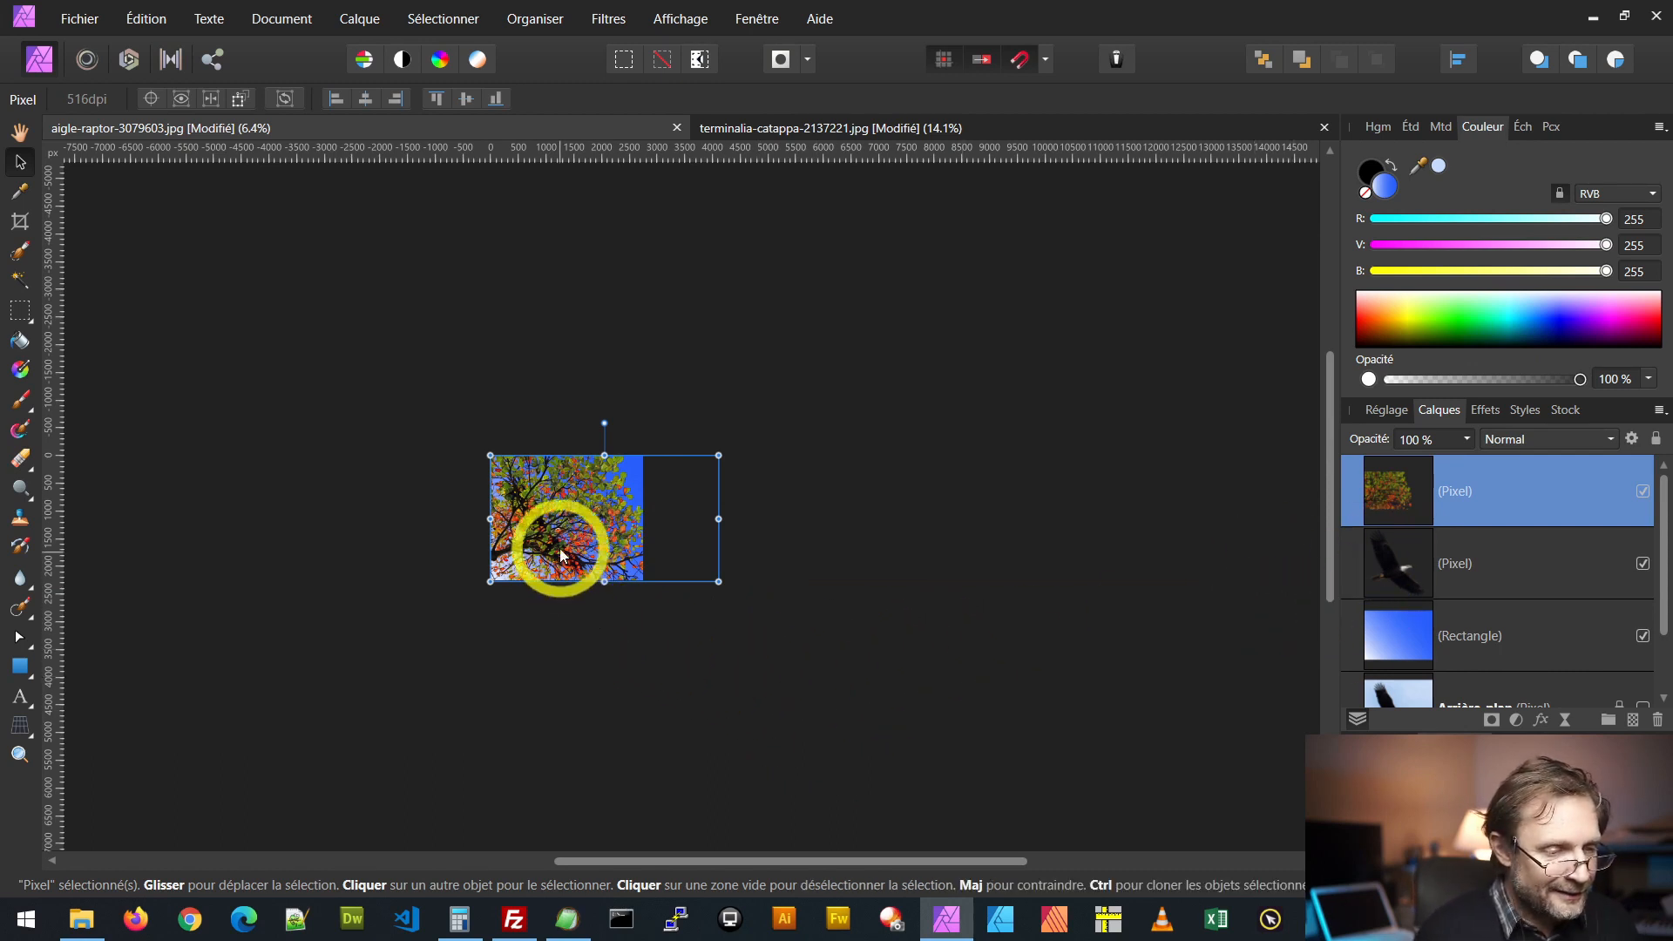
Step: Move the branches layer beneath the eagle layer
{"action": "scroll", "coordinate": [558, 546], "scroll_direction": "up", "scroll_amount": 5, "text": "ctrl"}
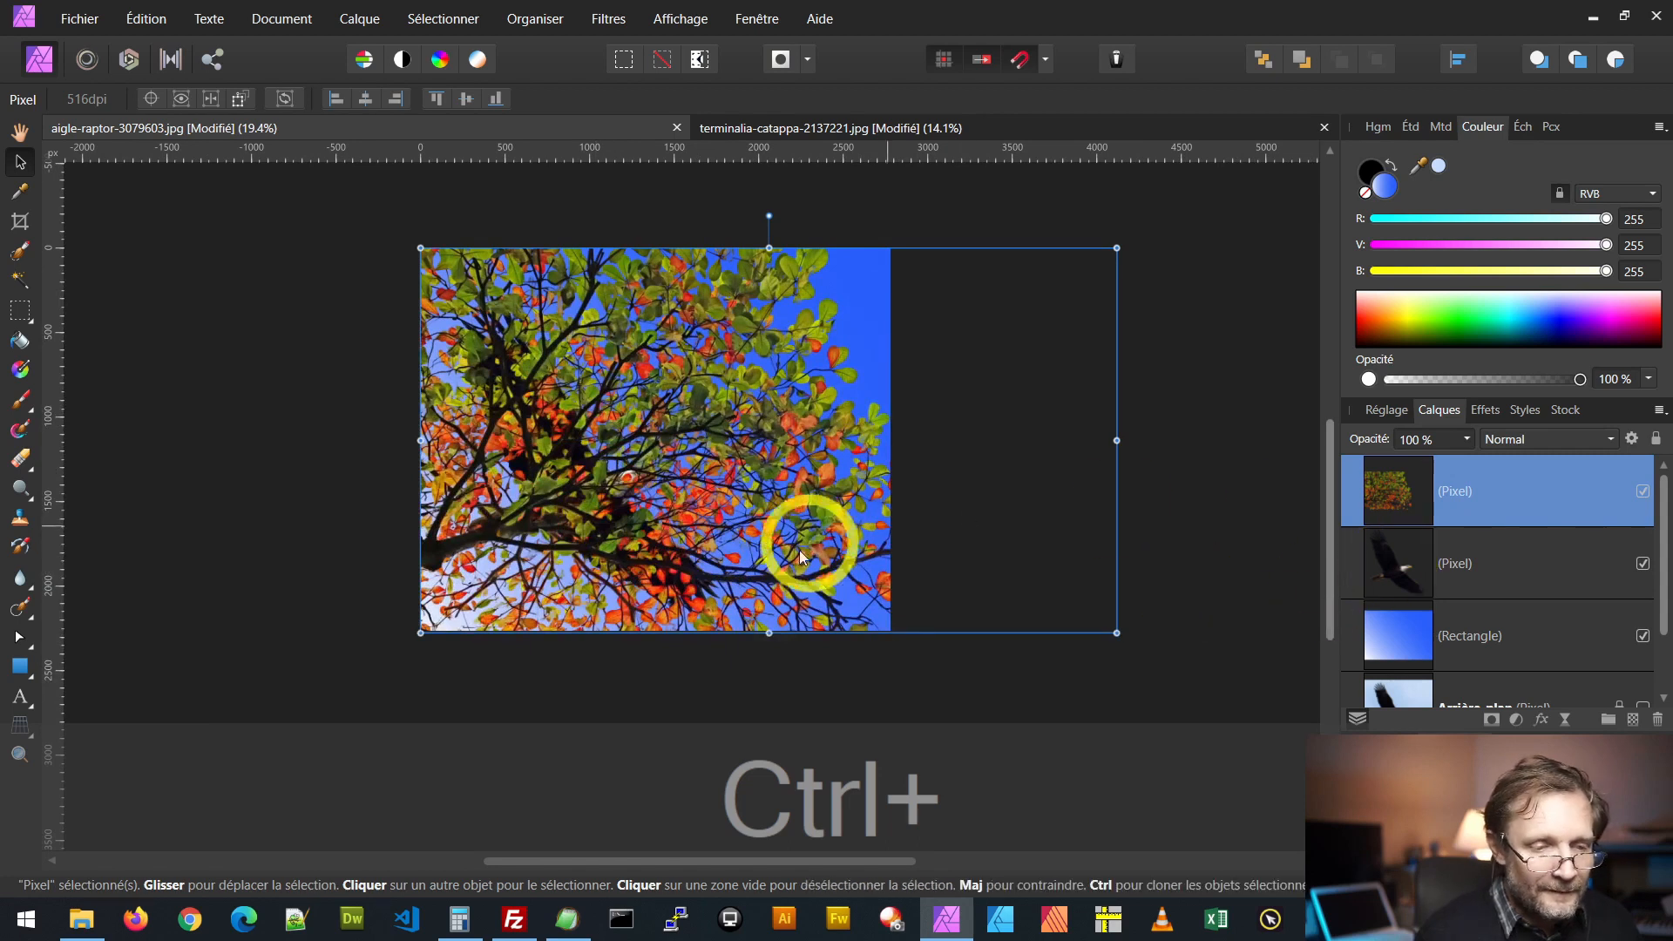
{"action": "scroll", "coordinate": [666, 568], "scroll_direction": "up", "scroll_amount": 2, "text": "ctrl"}
{"action": "left_click_drag", "start_coordinate": [1382, 499], "coordinate": [1350, 592]}
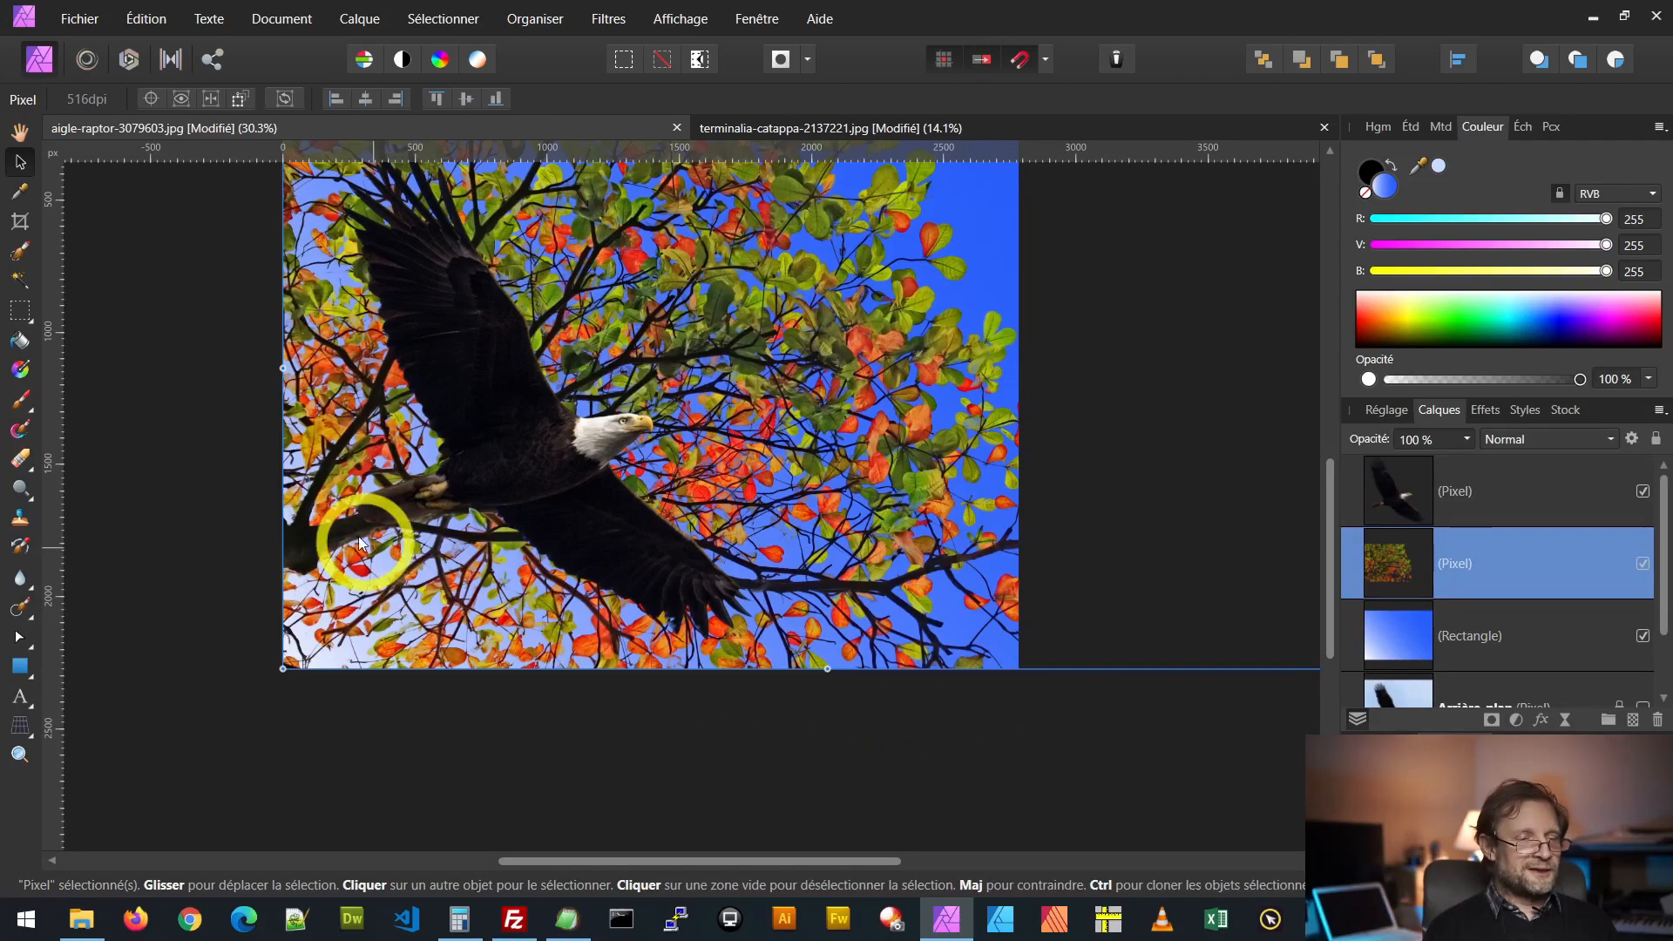
Step: Enlarge the branches to about 394 dpi and shift them left, leaving open blue sky in the image's upper right
{"action": "scroll", "coordinate": [401, 582], "scroll_direction": "down", "scroll_amount": 4}
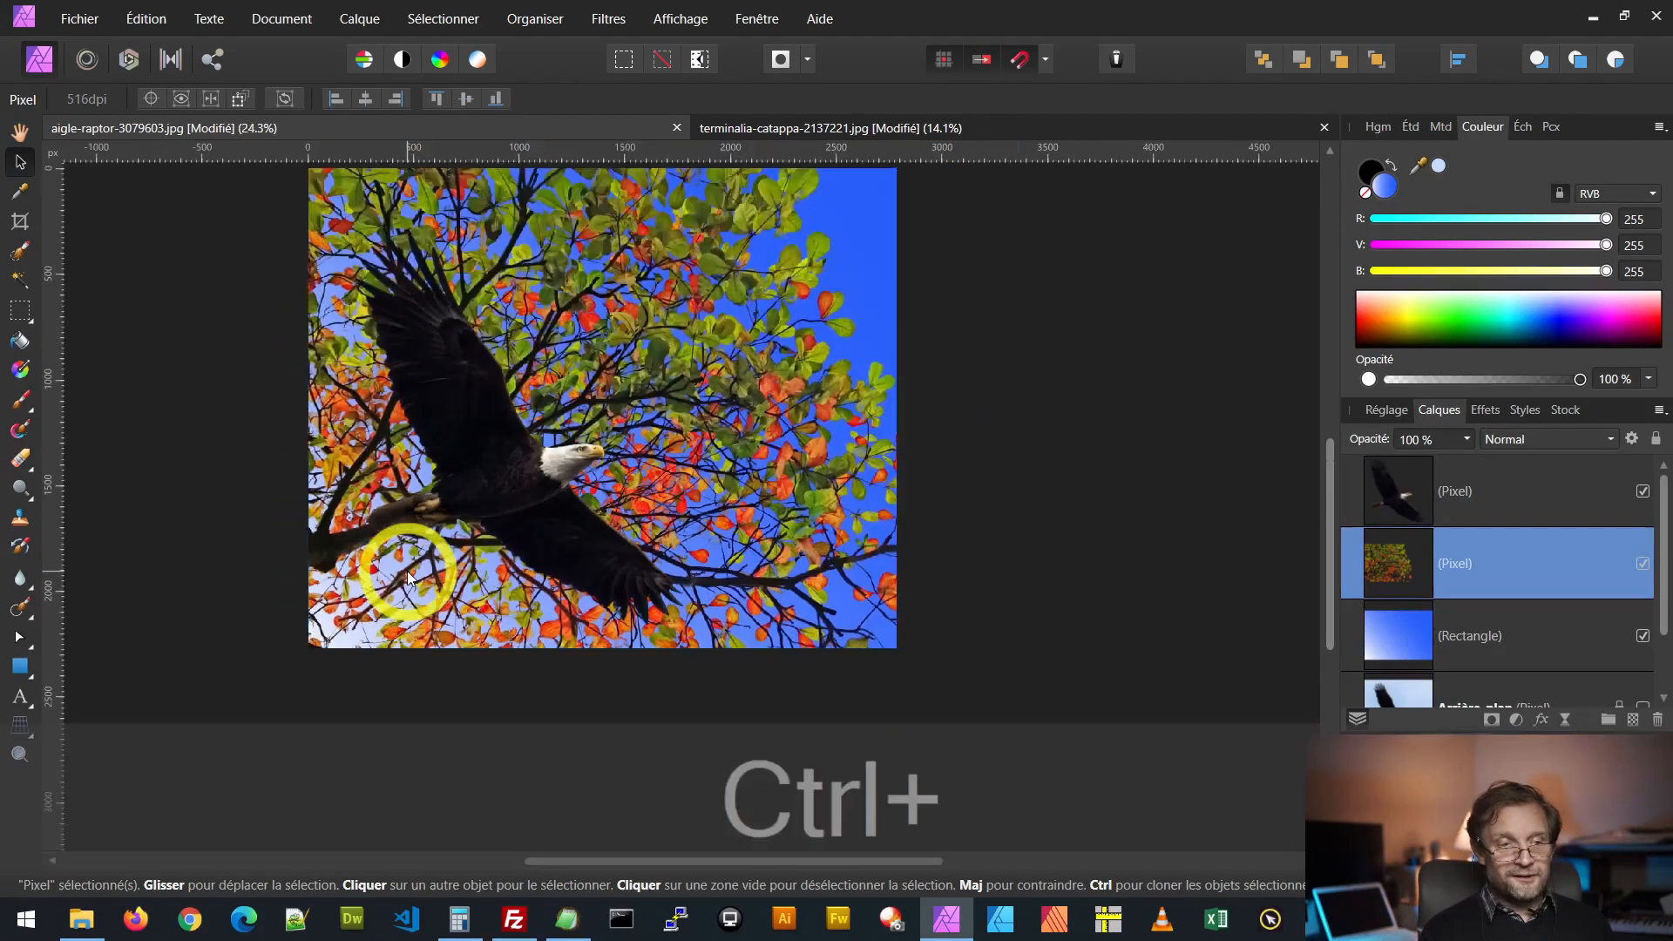
{"action": "left_click", "coordinate": [408, 577]}
{"action": "left_click", "coordinate": [839, 394]}
{"action": "left_click_drag", "start_coordinate": [902, 314], "coordinate": [1072, 213]}
{"action": "left_click_drag", "start_coordinate": [645, 394], "coordinate": [332, 607]}
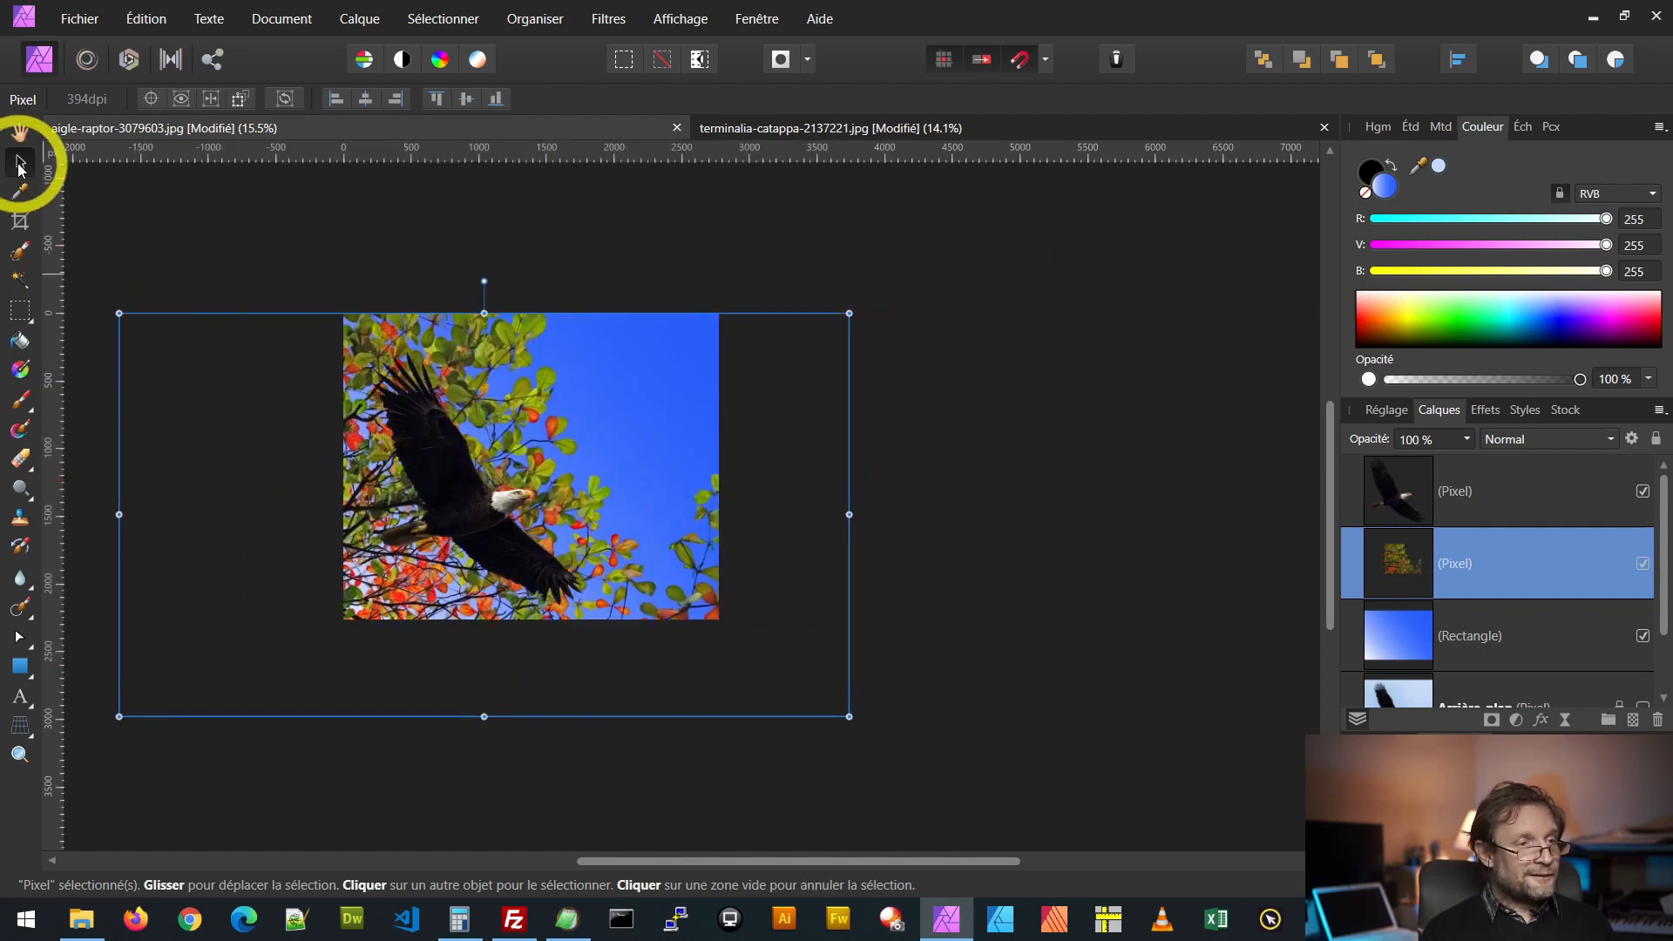
Step: Position the eagle, slightly reduced, in the image's upper-right area and place its layer beneath the branches
{"action": "left_click", "coordinate": [478, 493]}
{"action": "left_click_drag", "start_coordinate": [457, 515], "coordinate": [593, 462]}
{"action": "left_click_drag", "start_coordinate": [1420, 503], "coordinate": [1352, 591]}
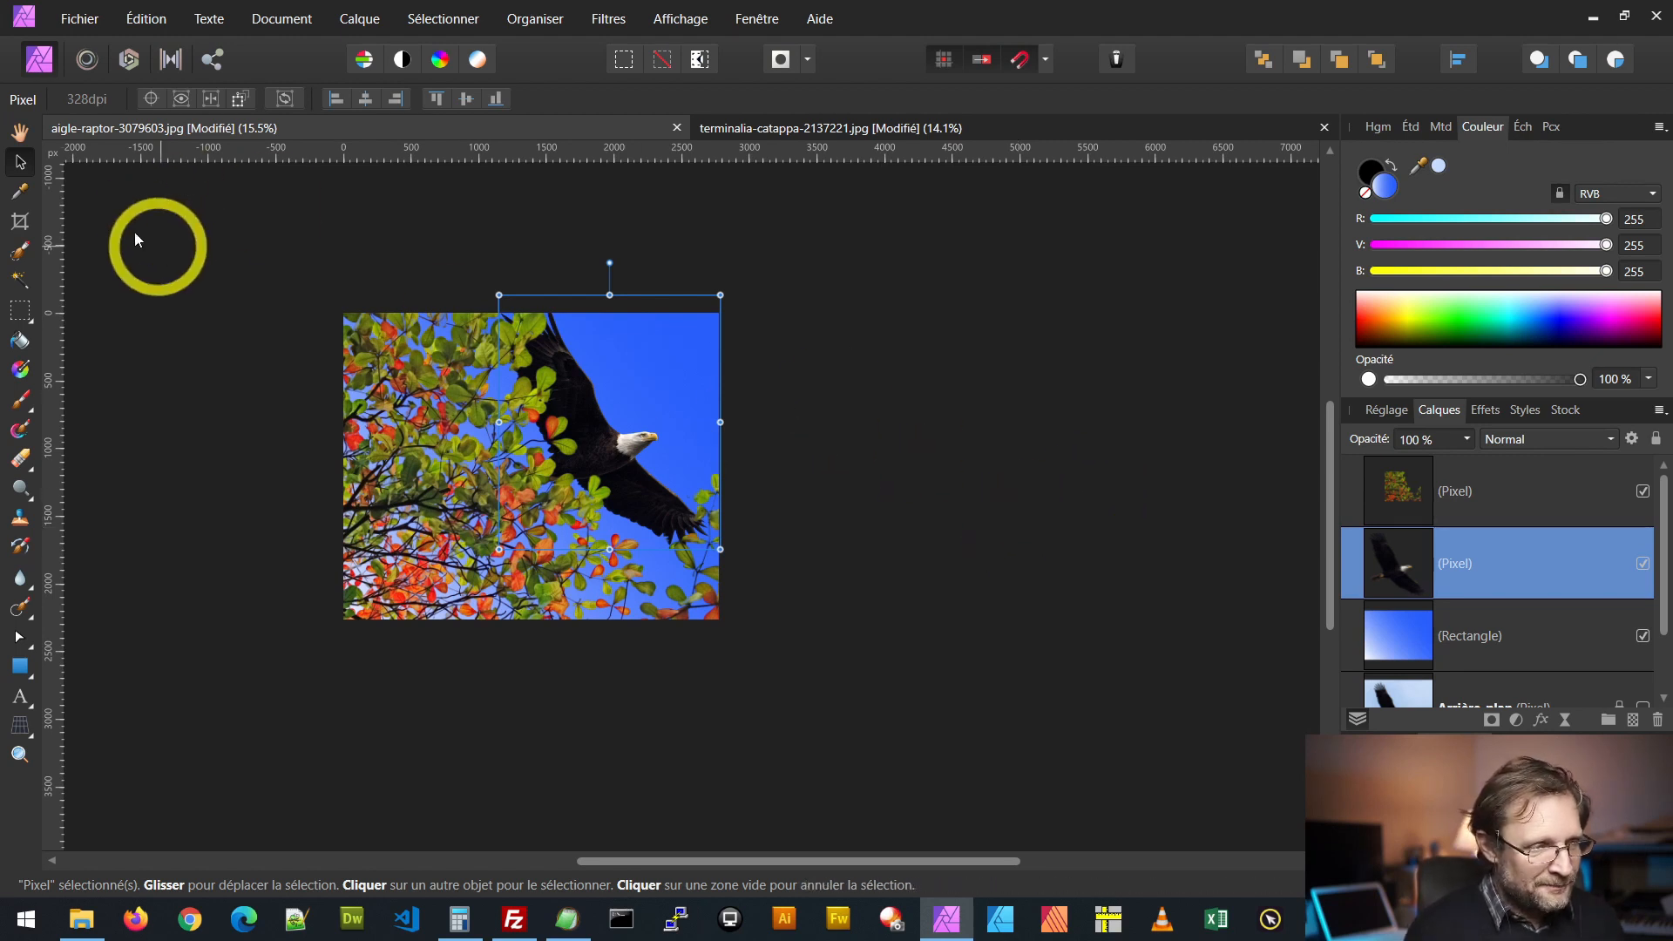
{"action": "scroll", "coordinate": [477, 500], "scroll_direction": "up", "scroll_amount": 2}
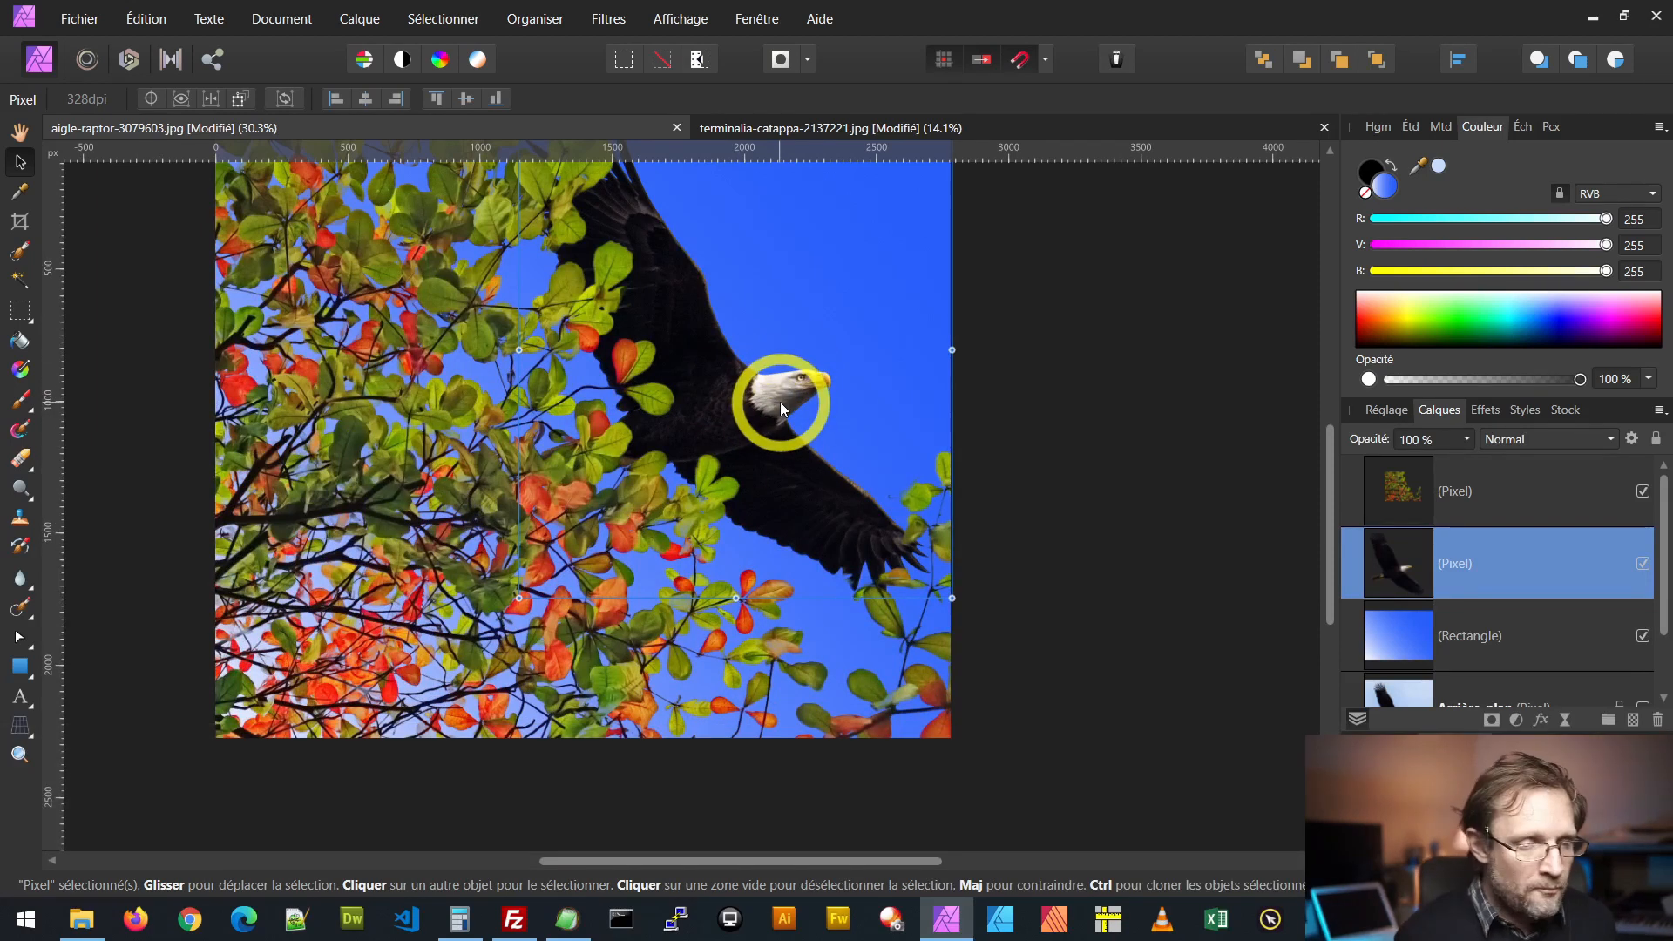
{"action": "scroll", "coordinate": [655, 536], "scroll_direction": "down", "scroll_amount": 2}
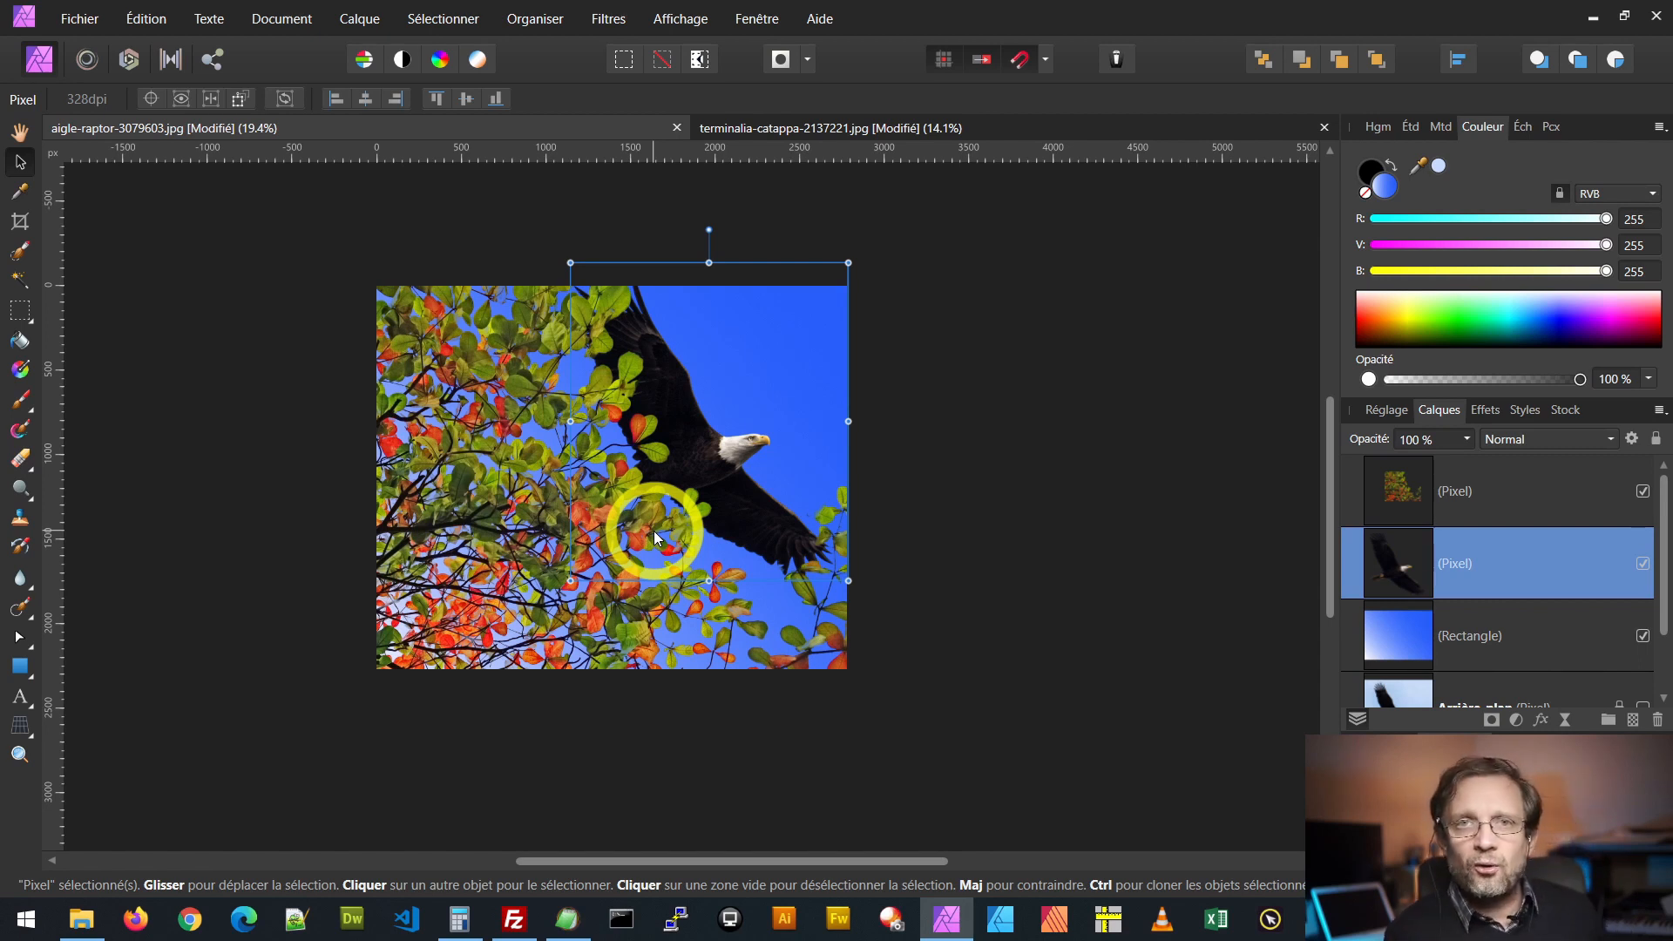
Step: Open compare-comp-01.afdesign from the prepa folder and switch to Affinity Designer
{"action": "left_click", "coordinate": [81, 919]}
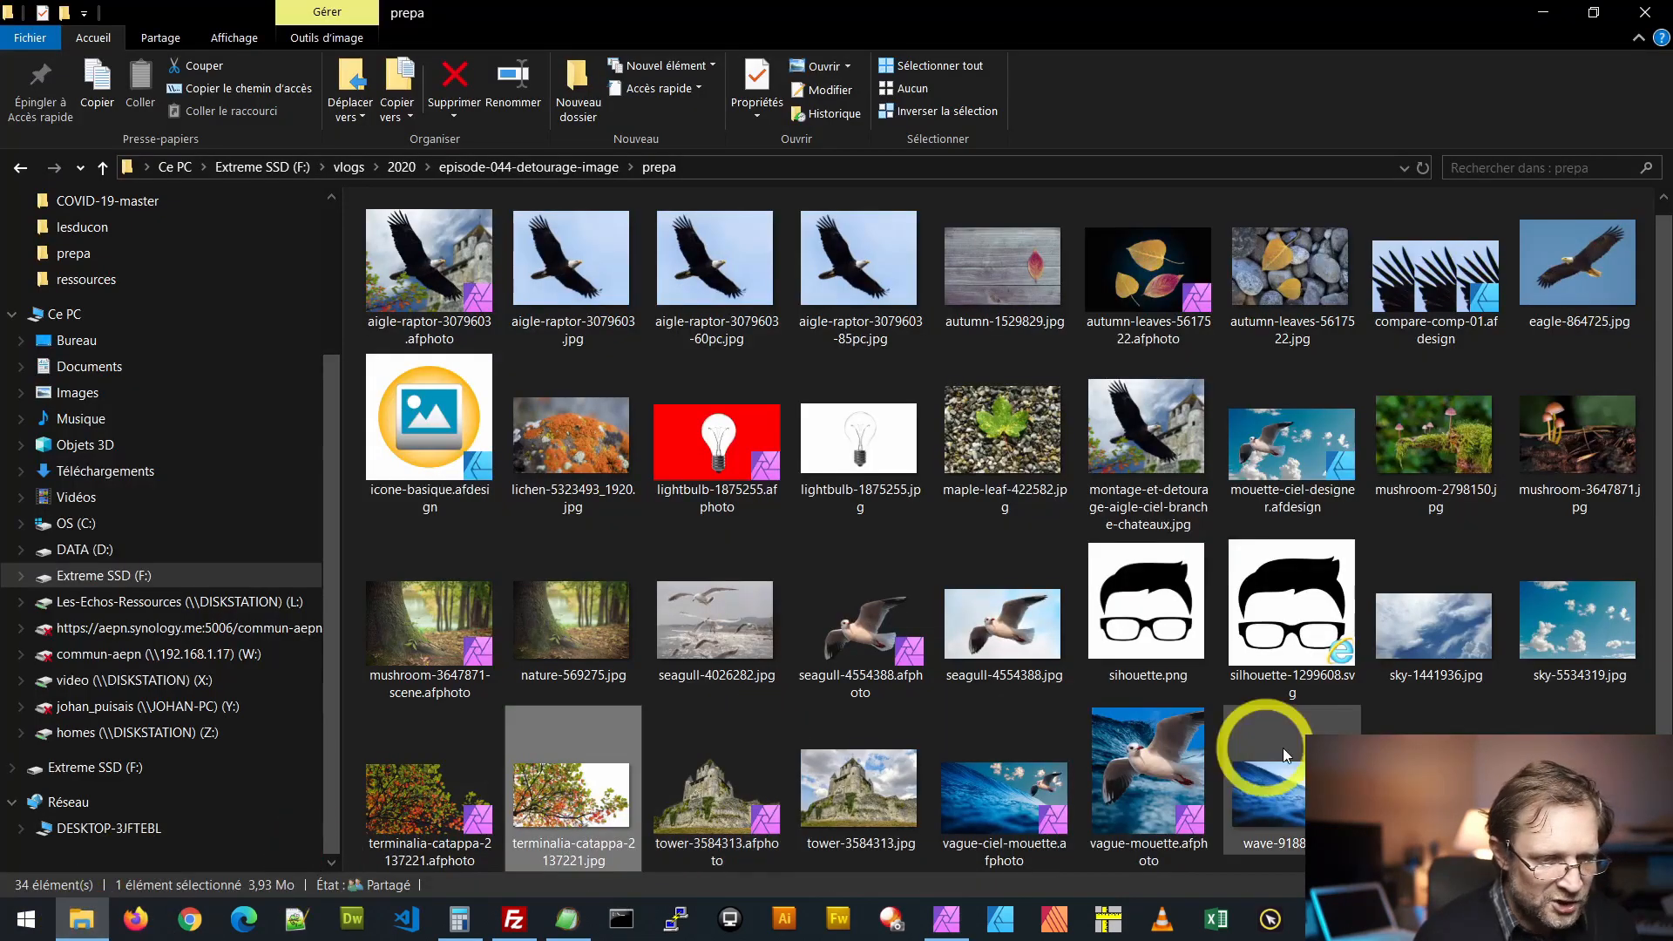
{"action": "right_click", "coordinate": [1436, 299]}
{"action": "left_click", "coordinate": [1452, 305]}
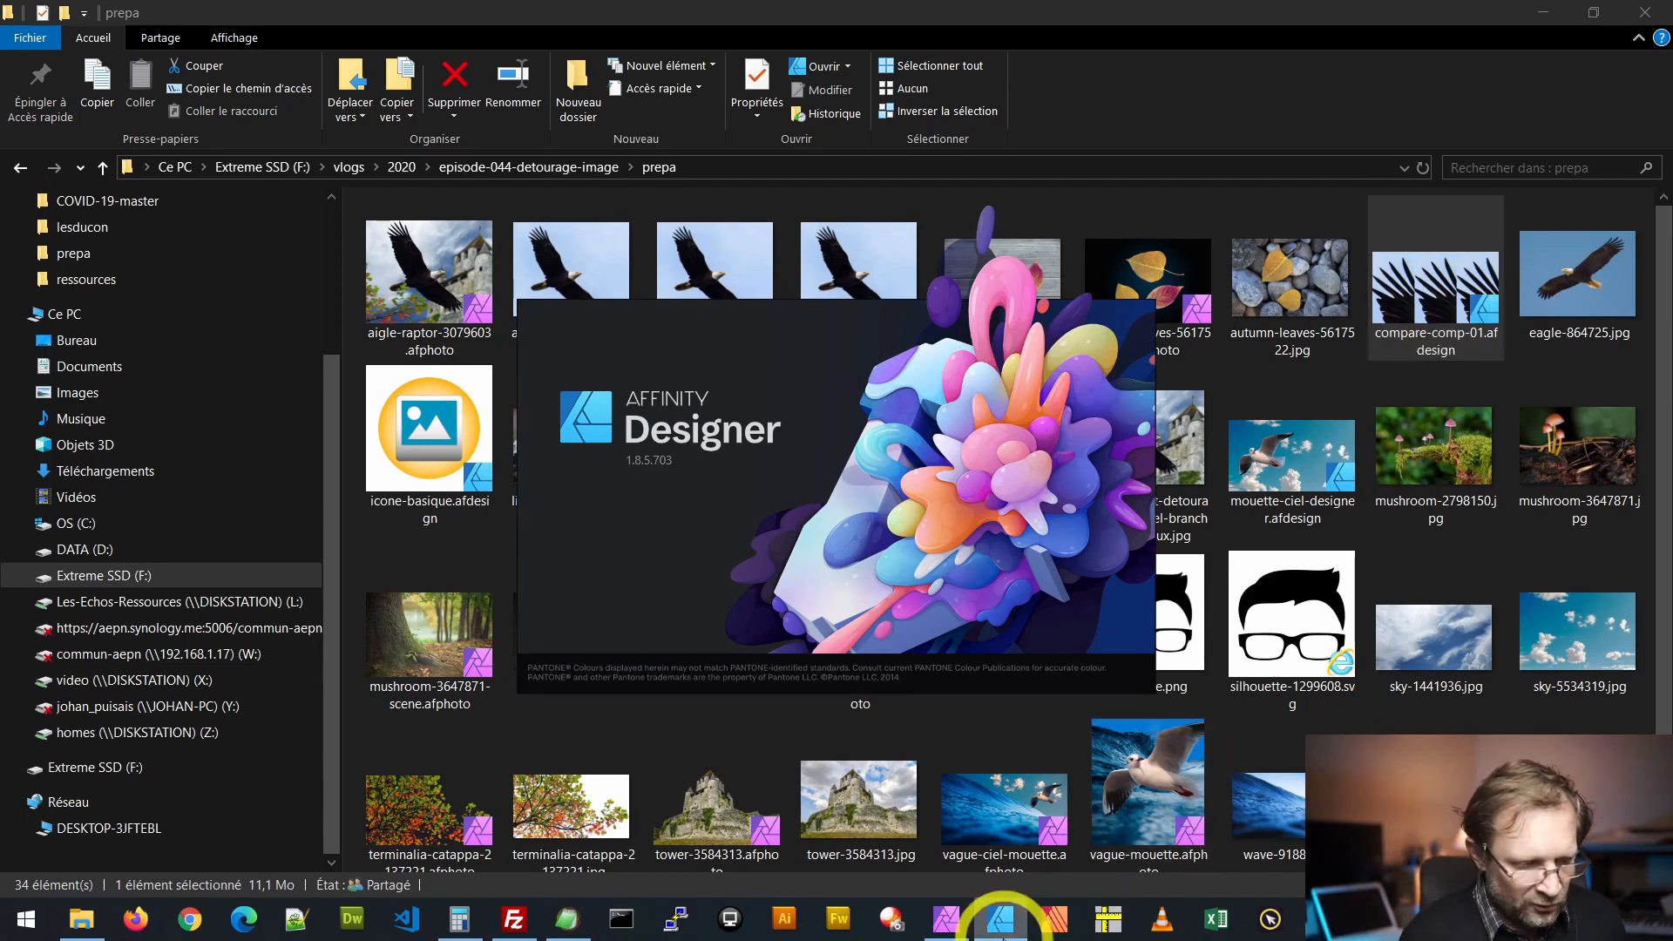
{"action": "left_click", "coordinate": [1003, 926]}
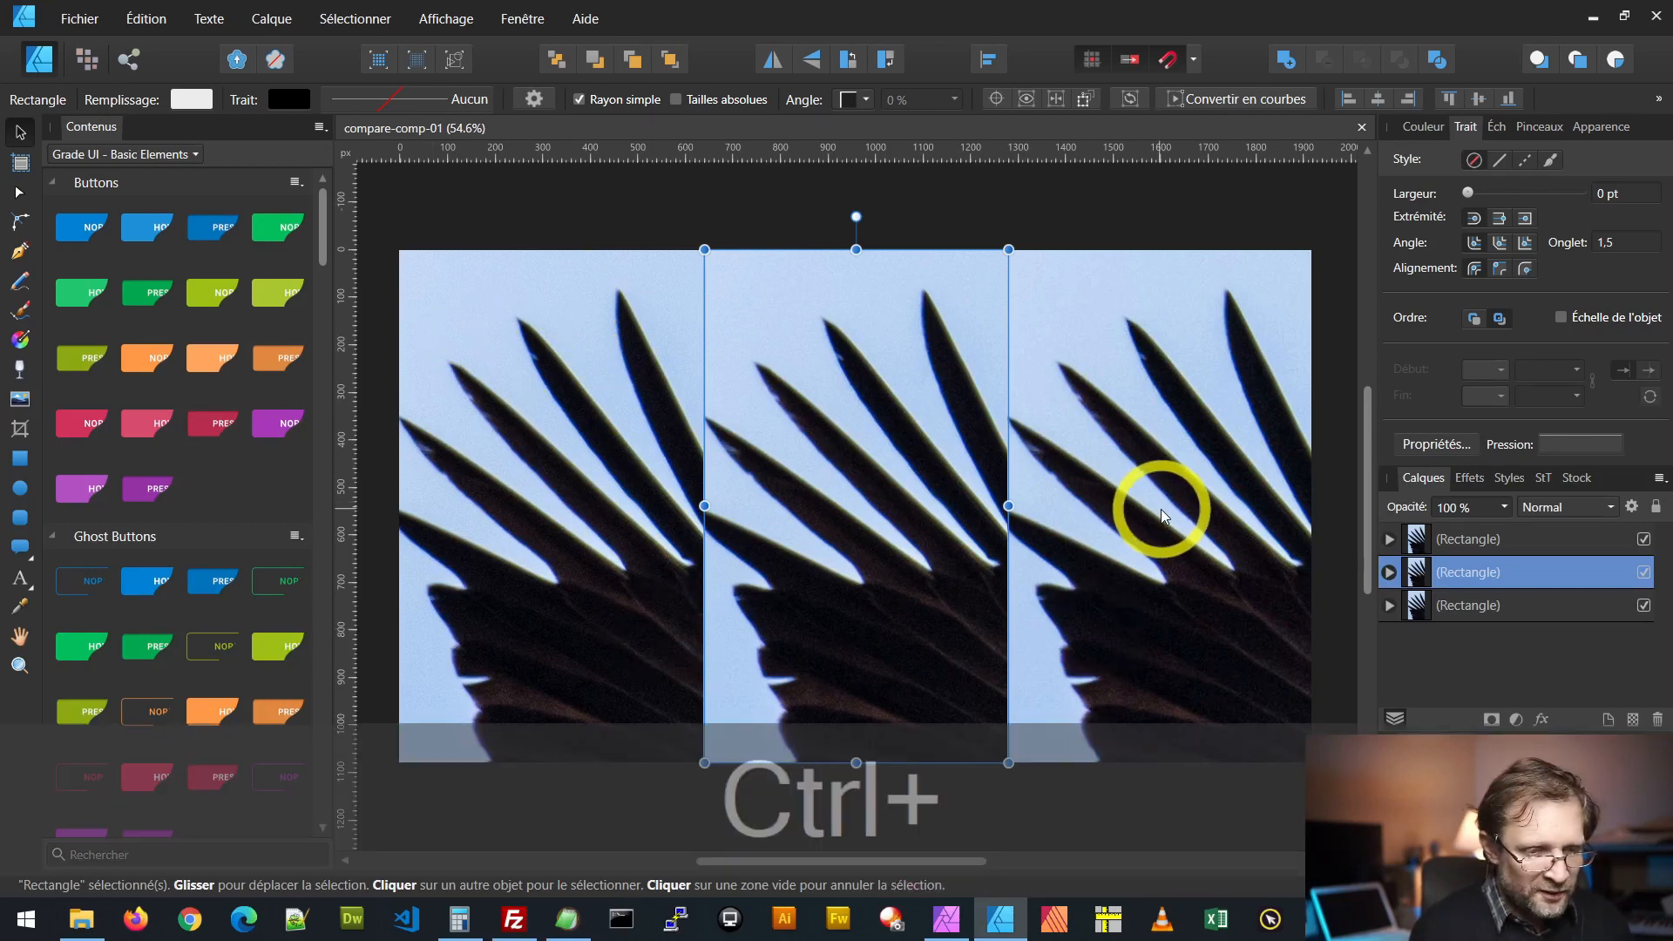
Step: Examine the feather edges and sky grain up close in each of the three side-by-side eagle images
{"action": "scroll", "coordinate": [1144, 510], "scroll_direction": "up", "scroll_amount": 6, "text": "ctrl"}
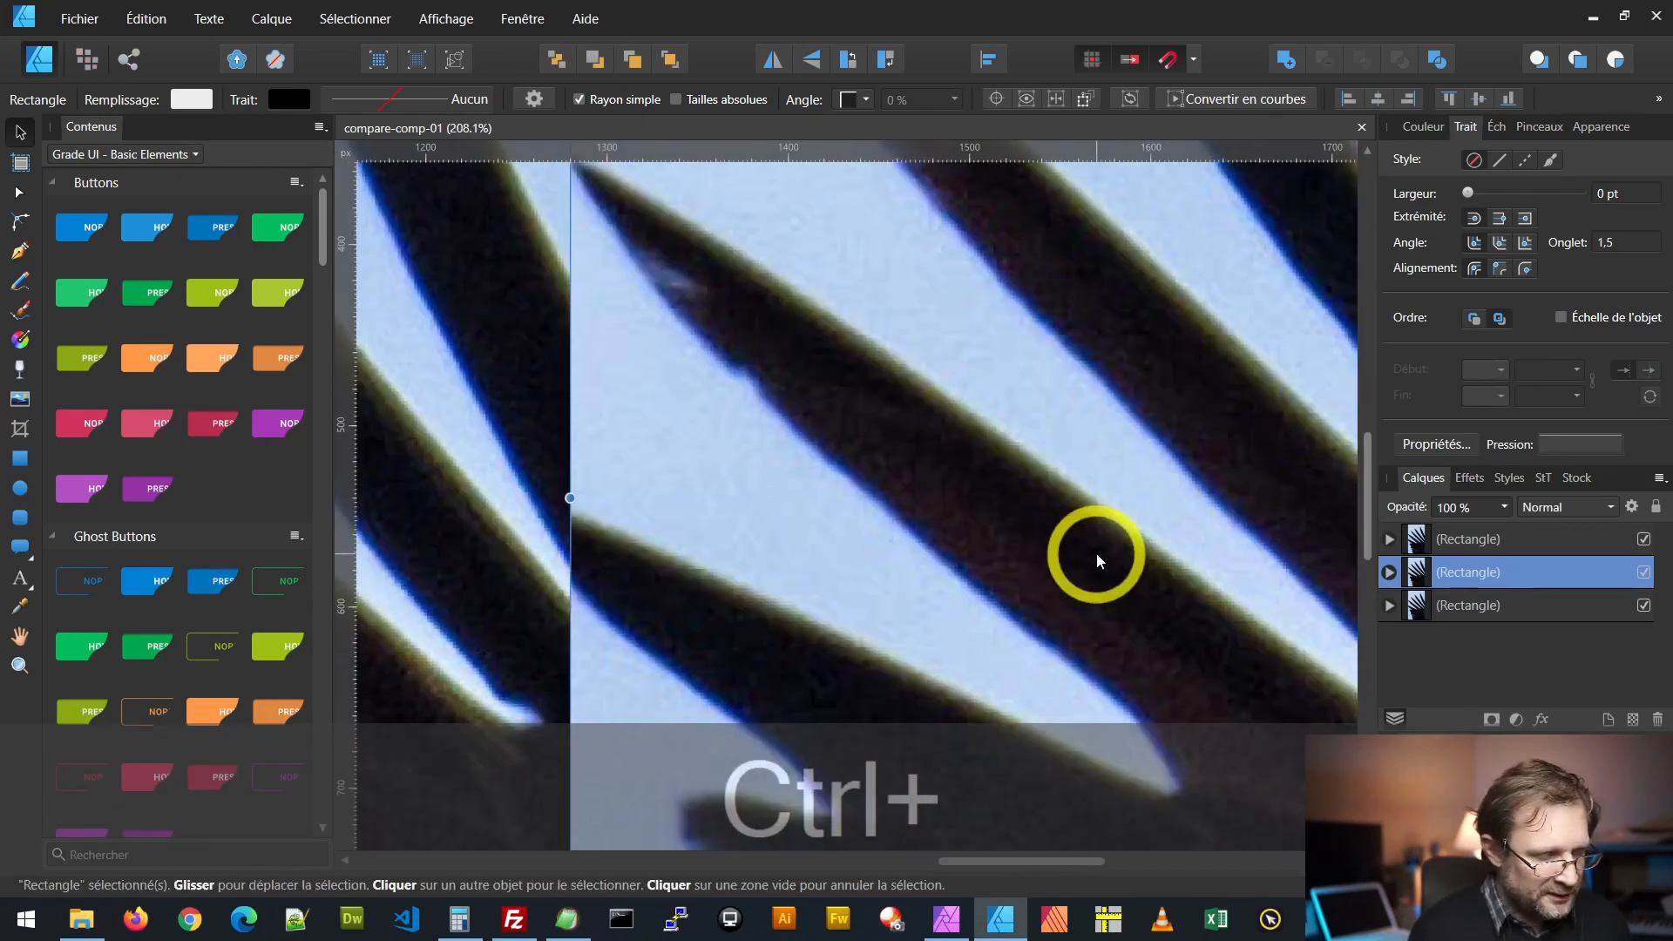
{"action": "scroll", "coordinate": [1049, 563], "scroll_direction": "left", "scroll_amount": 8}
{"action": "scroll", "coordinate": [768, 556], "scroll_direction": "left", "scroll_amount": 10}
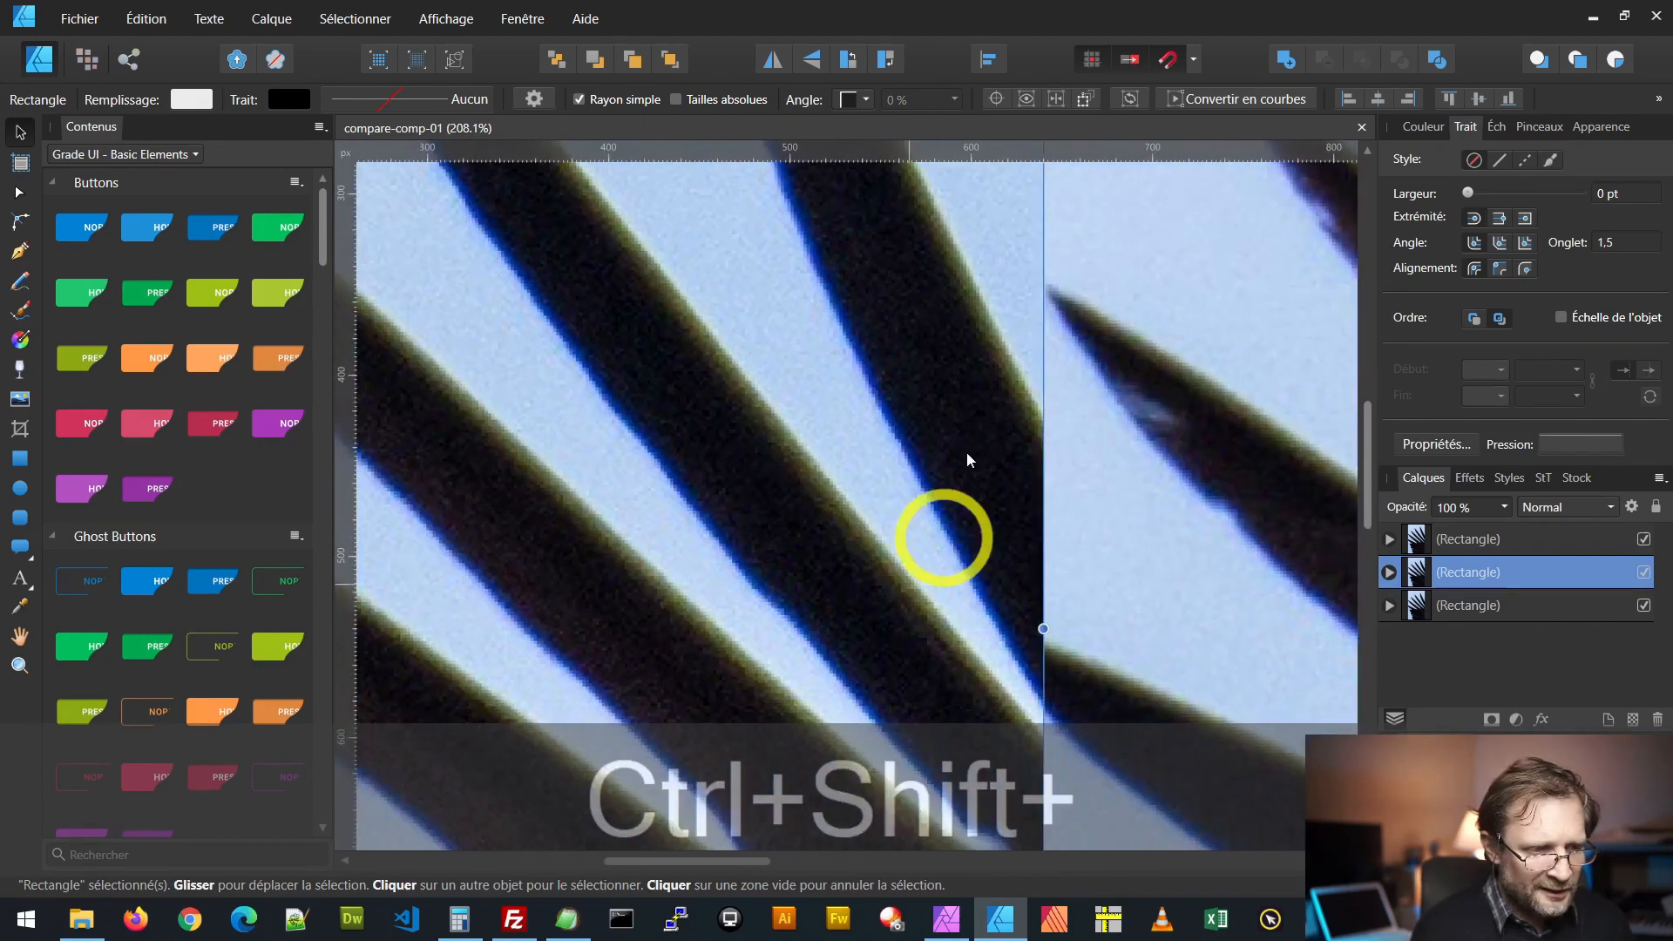
{"action": "scroll", "coordinate": [935, 417], "scroll_direction": "up", "scroll_amount": 2, "text": "ctrl"}
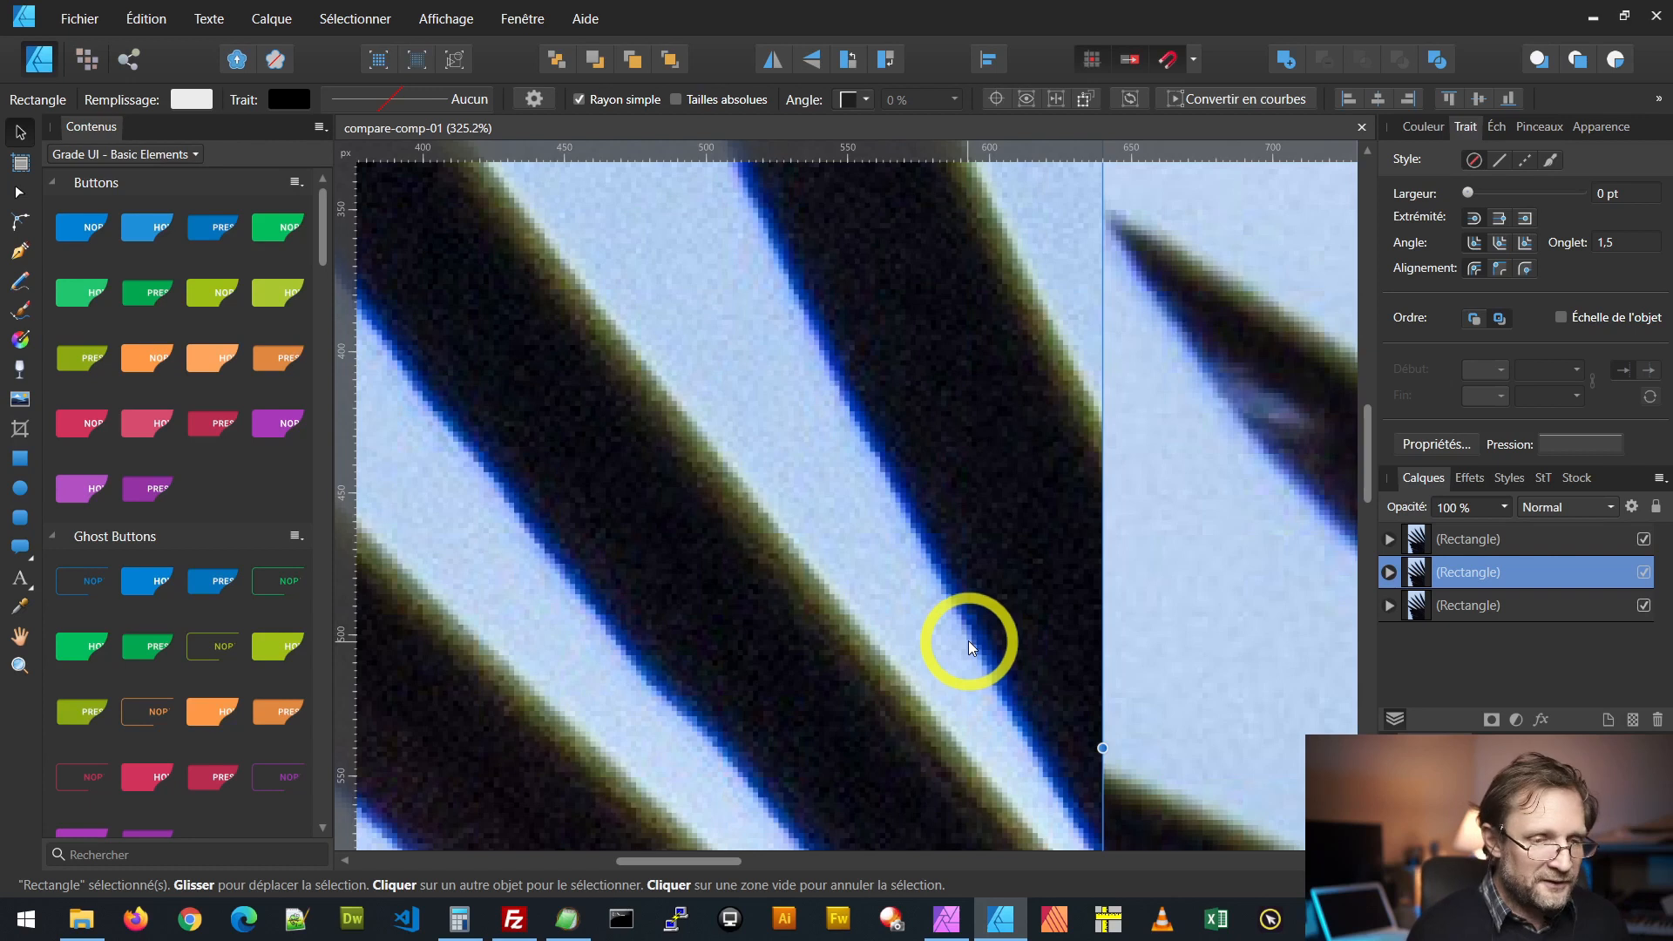
{"action": "scroll", "coordinate": [968, 644], "scroll_direction": "right", "scroll_amount": 5}
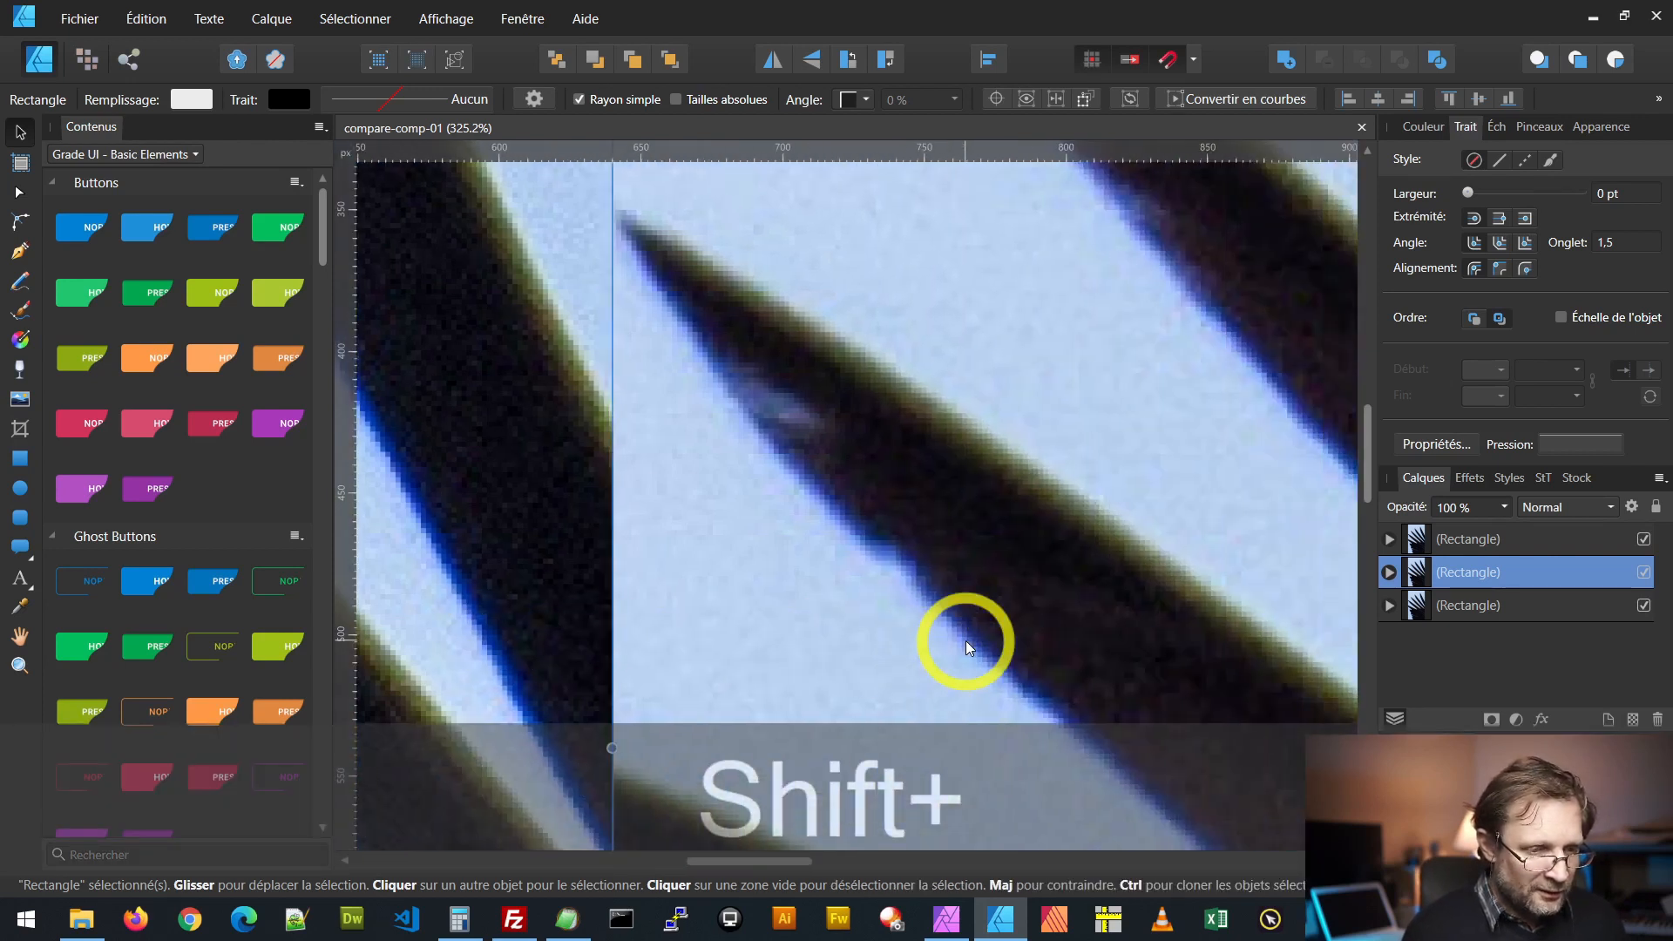
{"action": "scroll", "coordinate": [965, 645], "scroll_direction": "right", "scroll_amount": 3}
{"action": "scroll", "coordinate": [965, 645], "scroll_direction": "down", "scroll_amount": 3}
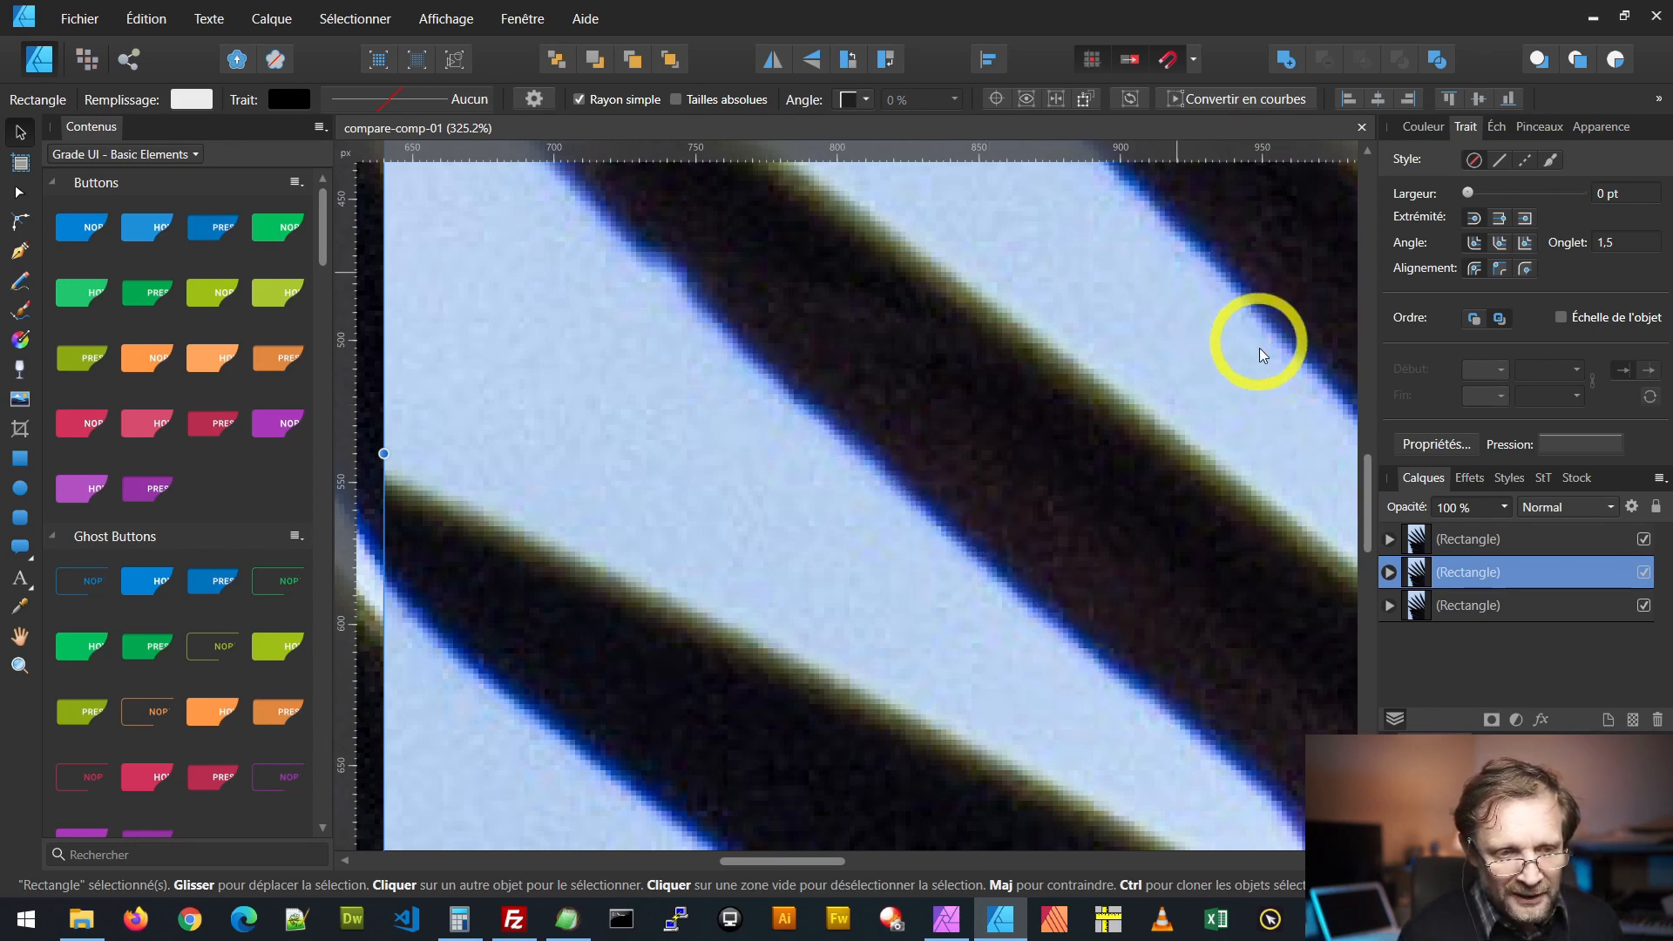
{"action": "mouse_move", "coordinate": [777, 861]}
{"action": "left_mouse_down"}
{"action": "mouse_move", "coordinate": [729, 858]}
{"action": "mouse_move", "coordinate": [807, 858]}
{"action": "left_mouse_up"}
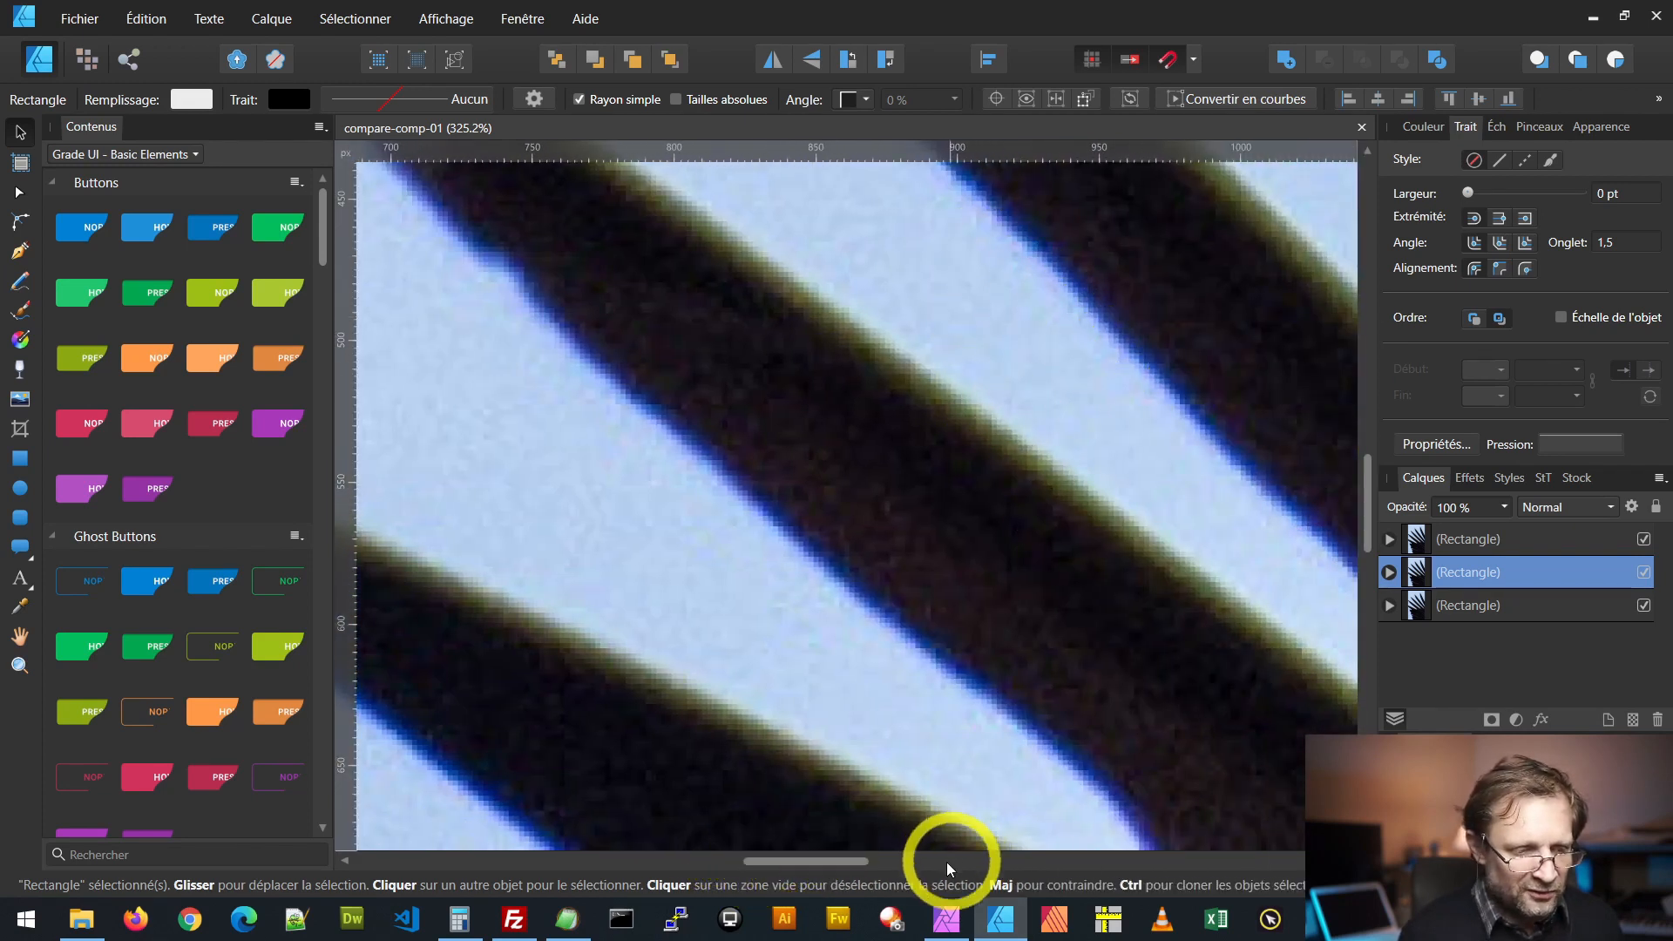
{"action": "left_click_drag", "start_coordinate": [822, 861], "coordinate": [1086, 888]}
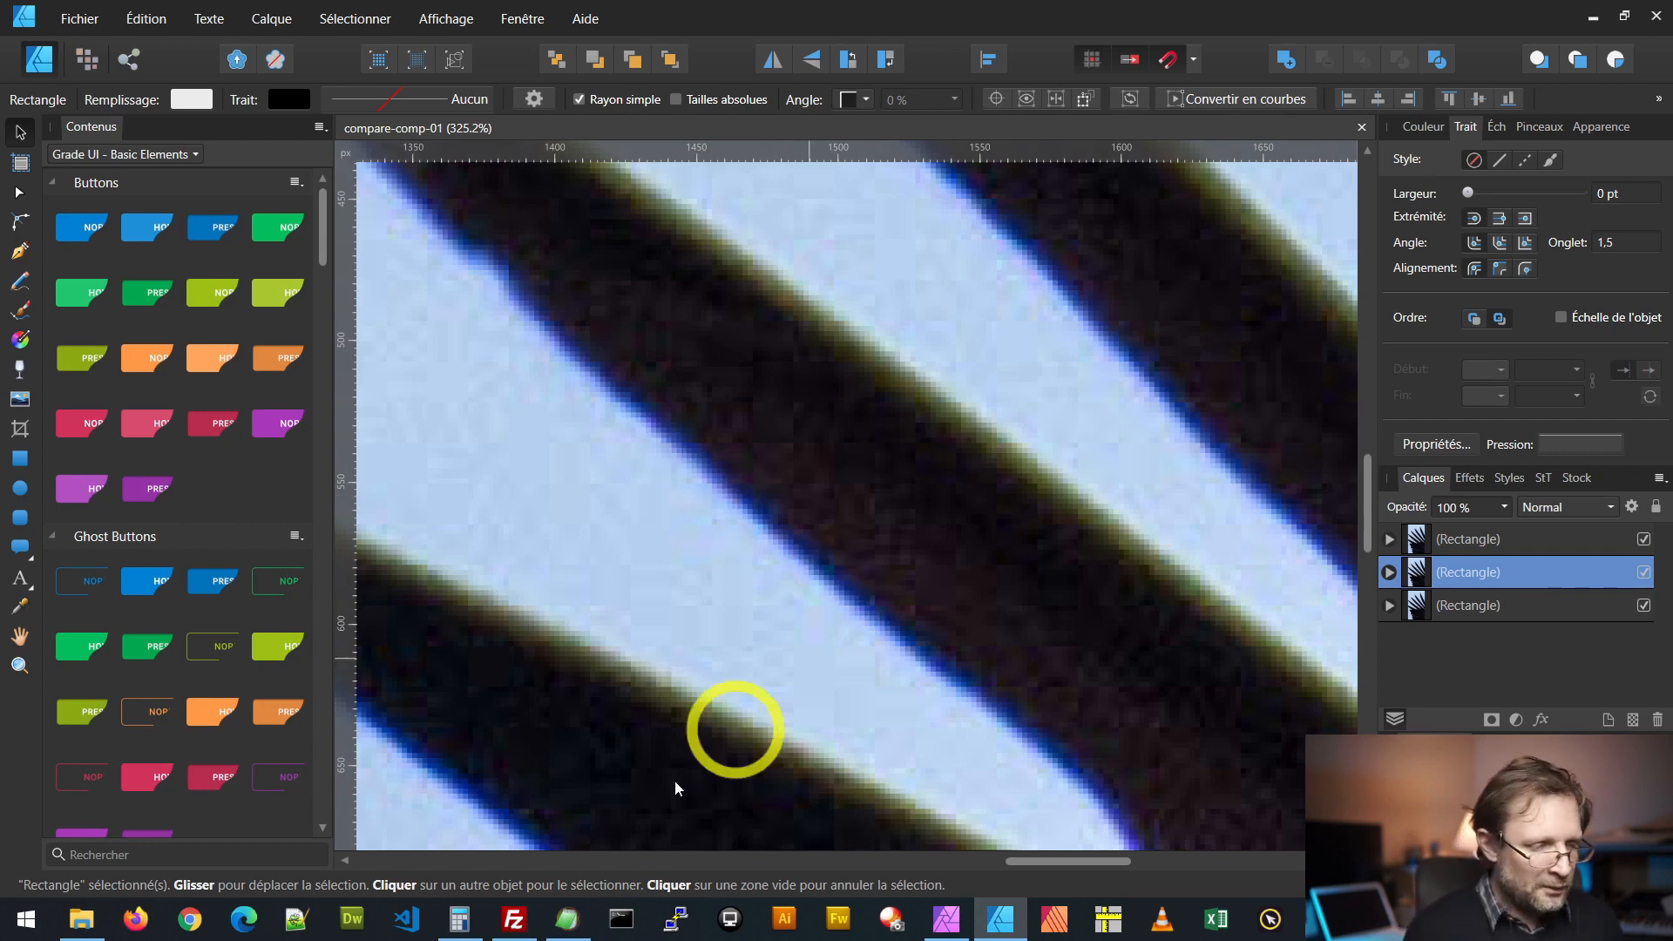
Step: Open icone-basique-comp-50.jpg from the episode's ressources folder in Windows Photo Viewer and inspect its orange gradient and mountain edges up close
{"action": "left_click", "coordinate": [83, 922]}
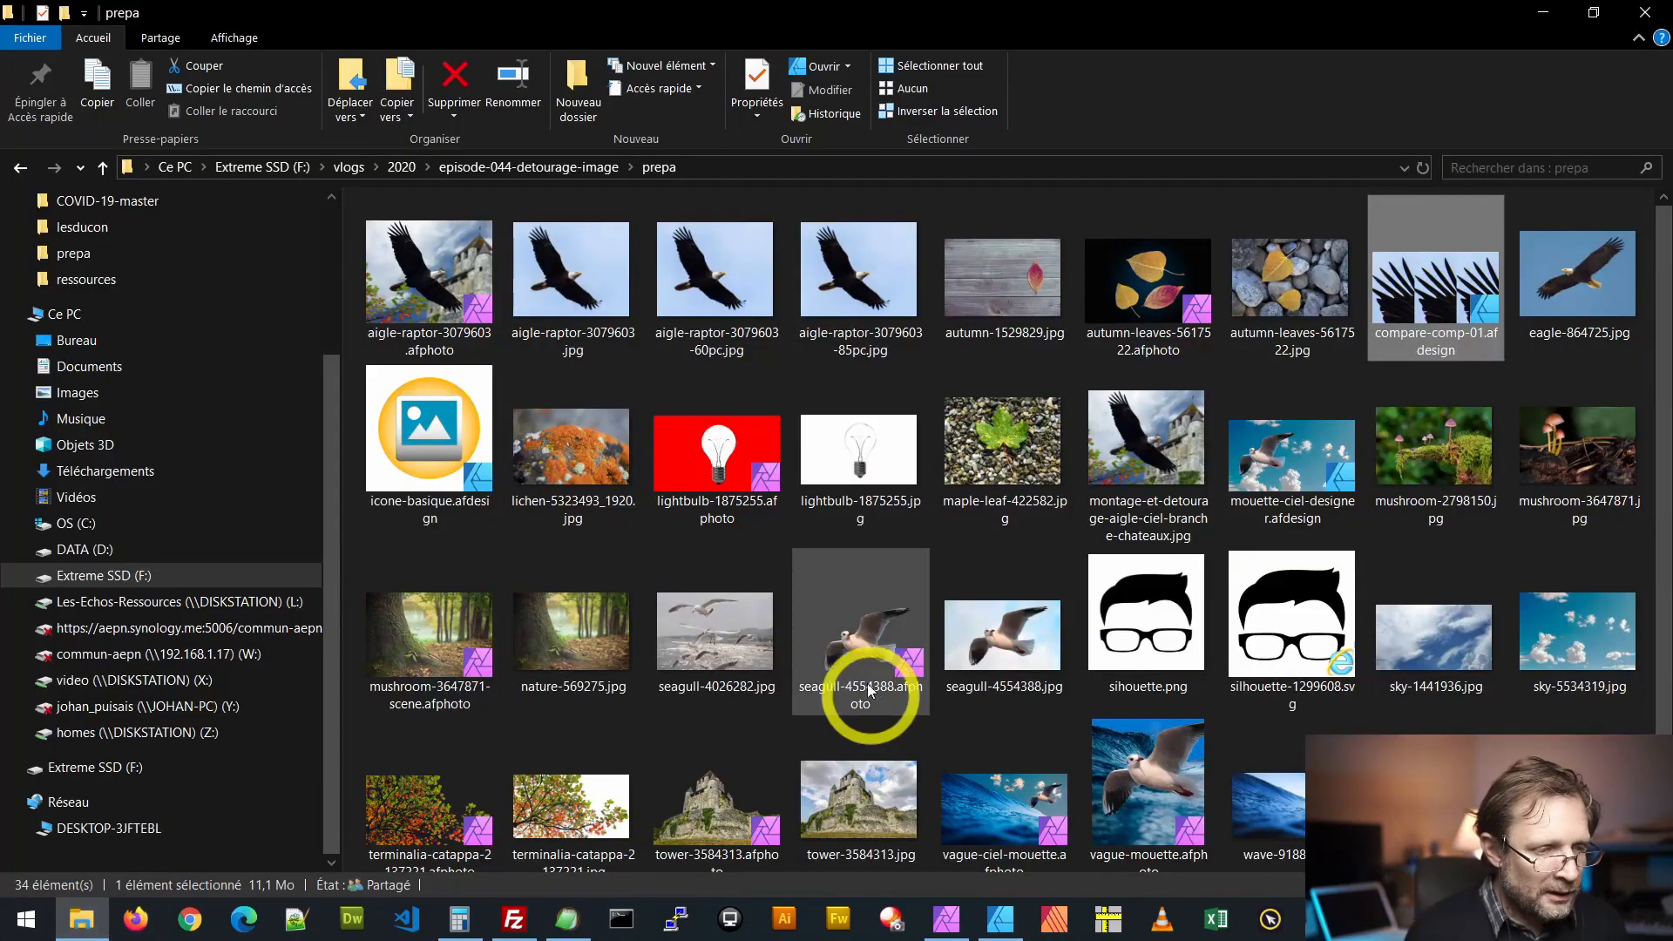
{"action": "left_click", "coordinate": [592, 175]}
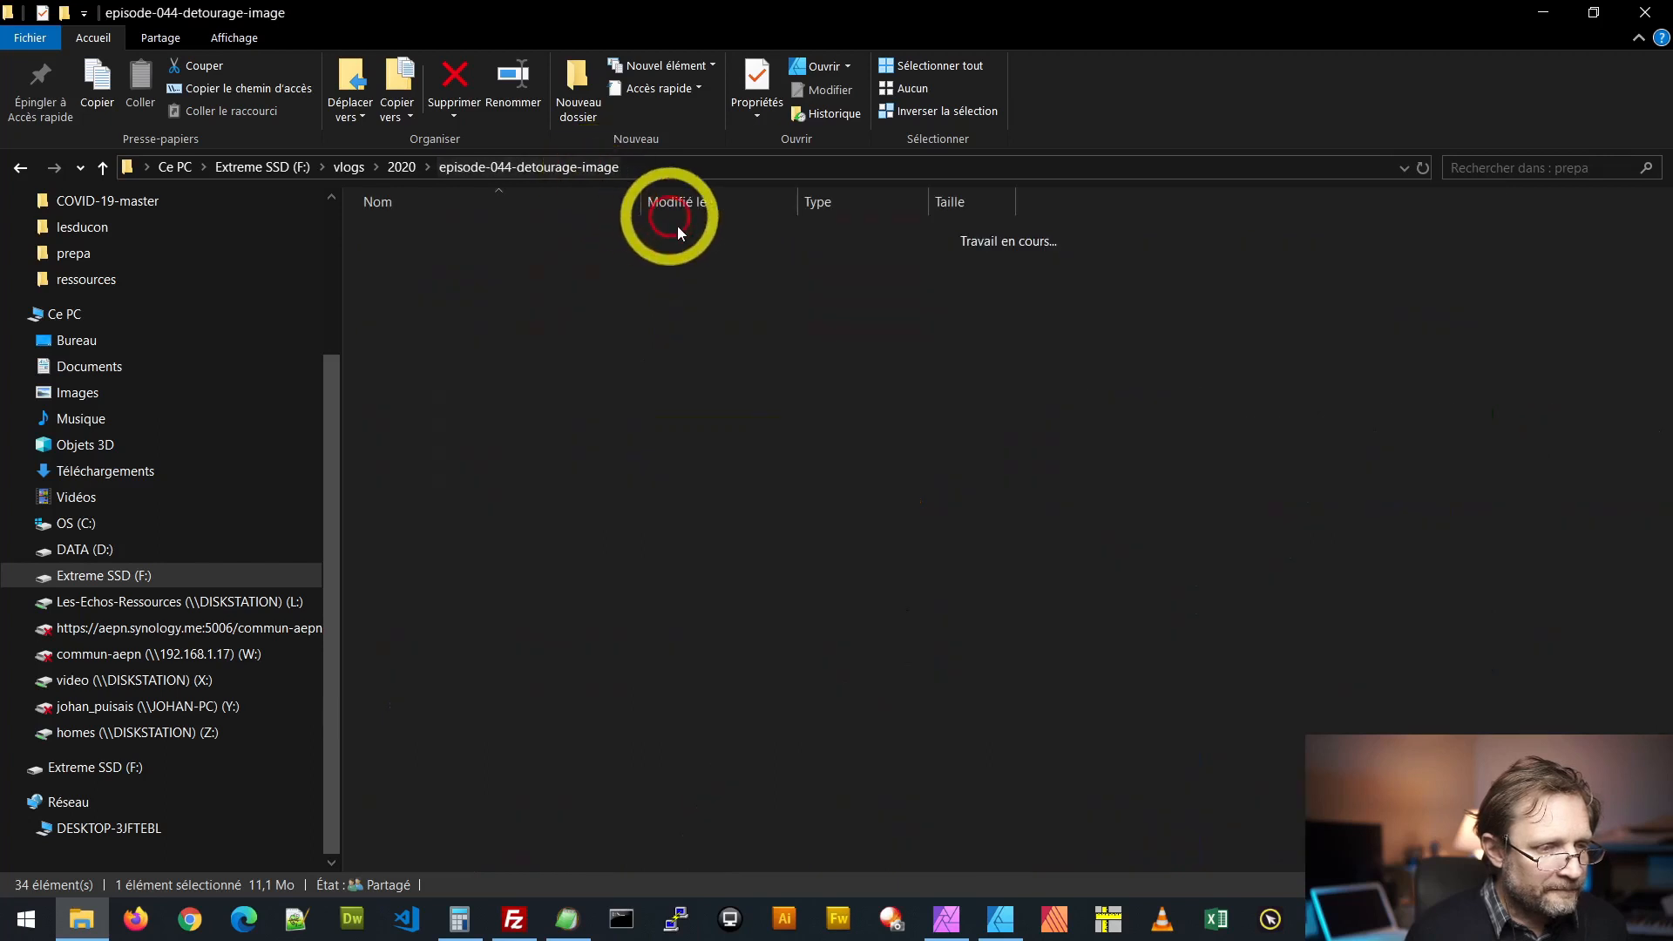
{"action": "double_click", "coordinate": [425, 257]}
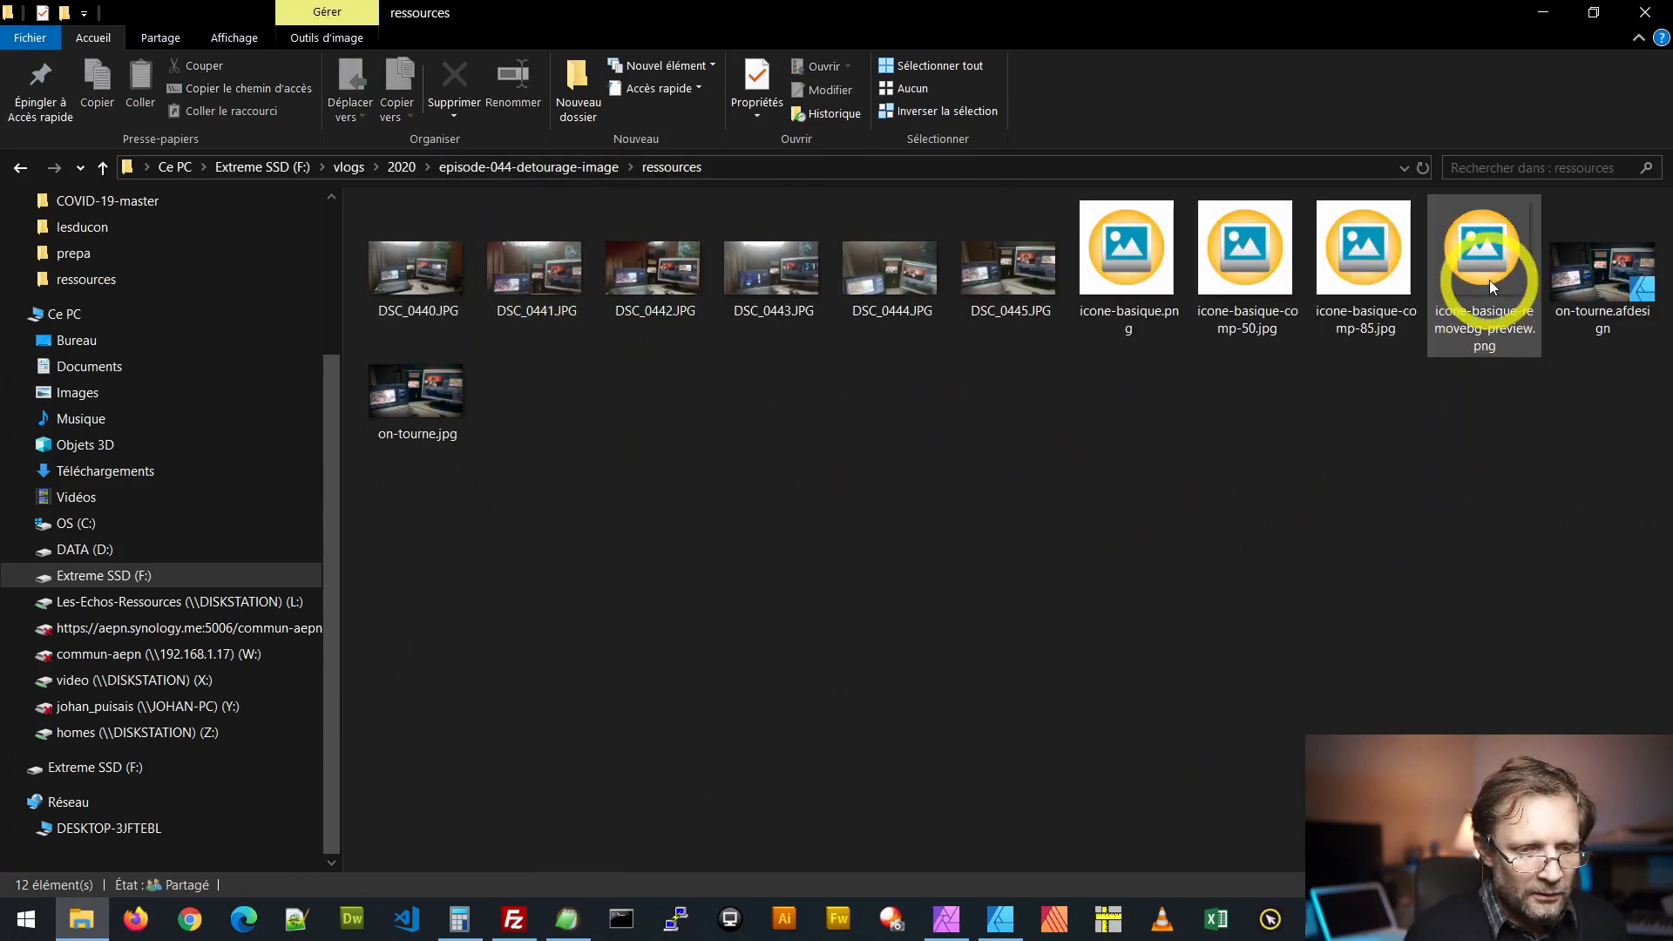
{"action": "left_click", "coordinate": [1267, 265]}
{"action": "right_click", "coordinate": [1267, 265]}
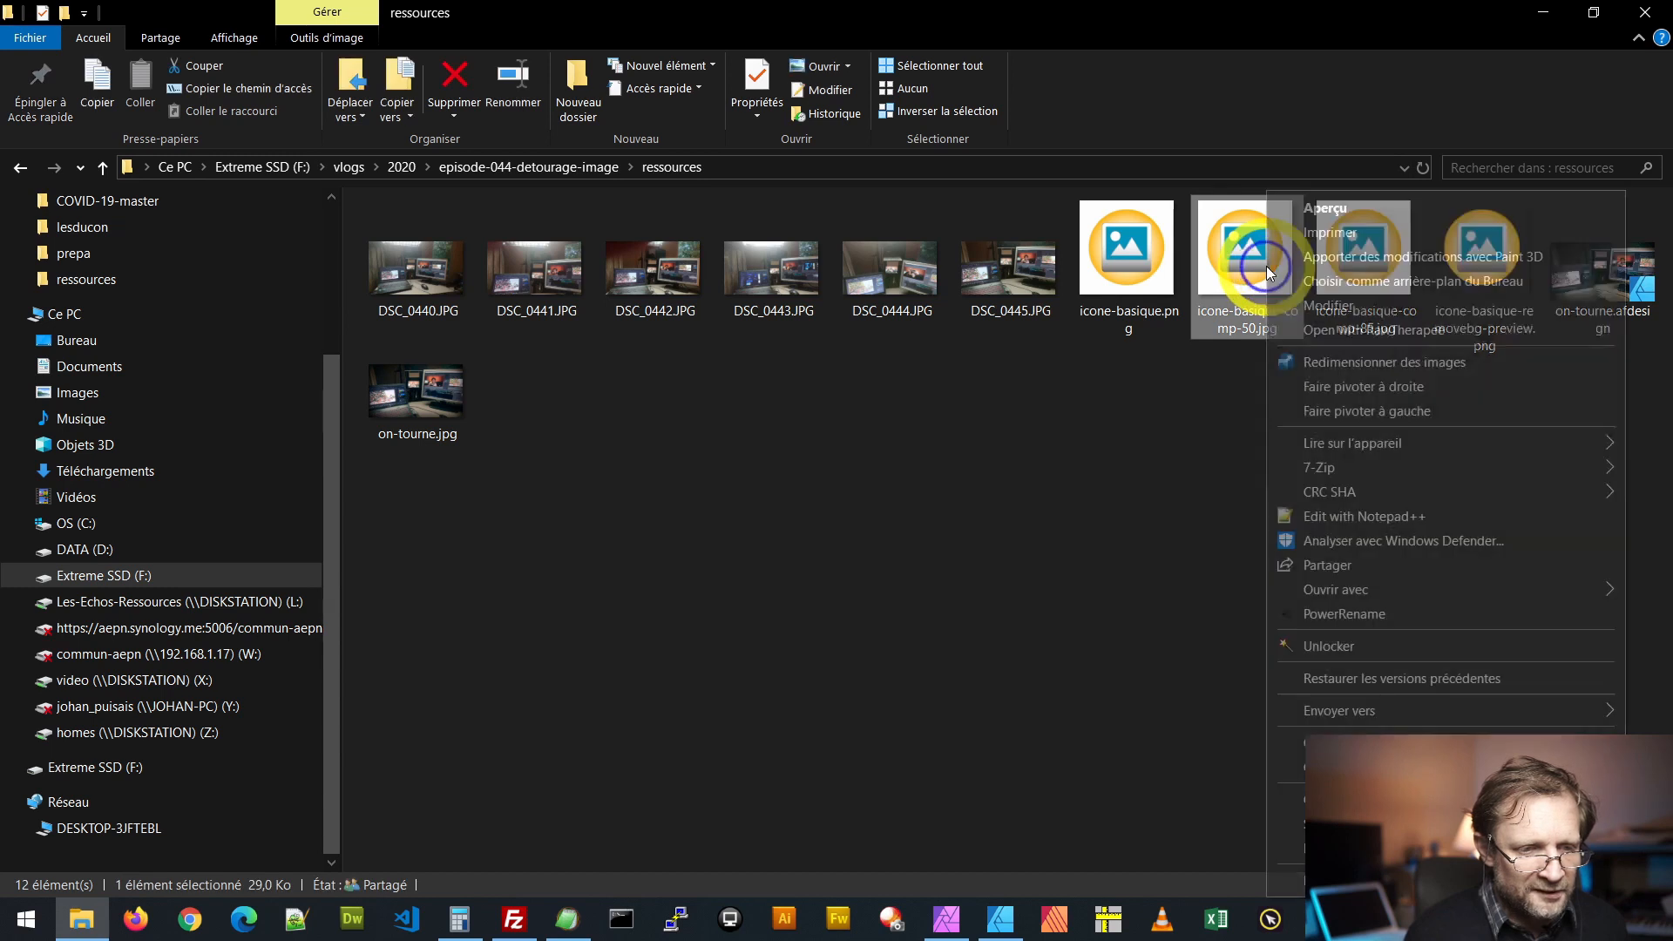
{"action": "left_click", "coordinate": [1370, 209]}
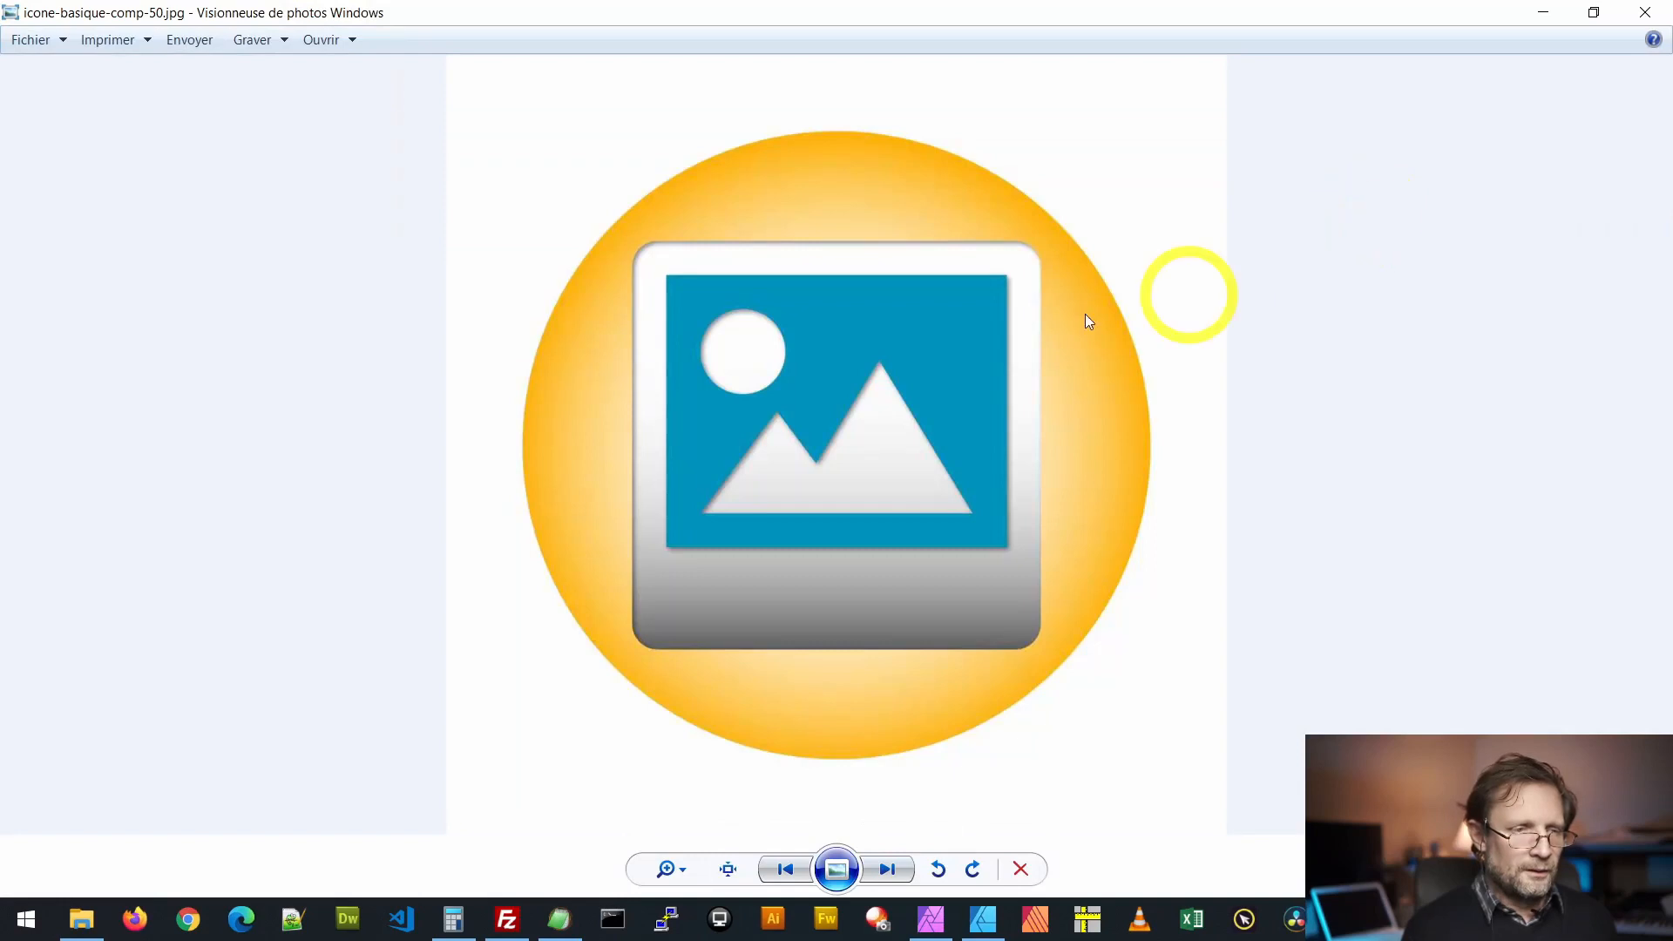
{"action": "scroll", "coordinate": [479, 492], "scroll_direction": "up", "scroll_amount": 1}
{"action": "scroll", "coordinate": [337, 541], "scroll_direction": "up", "scroll_amount": 5}
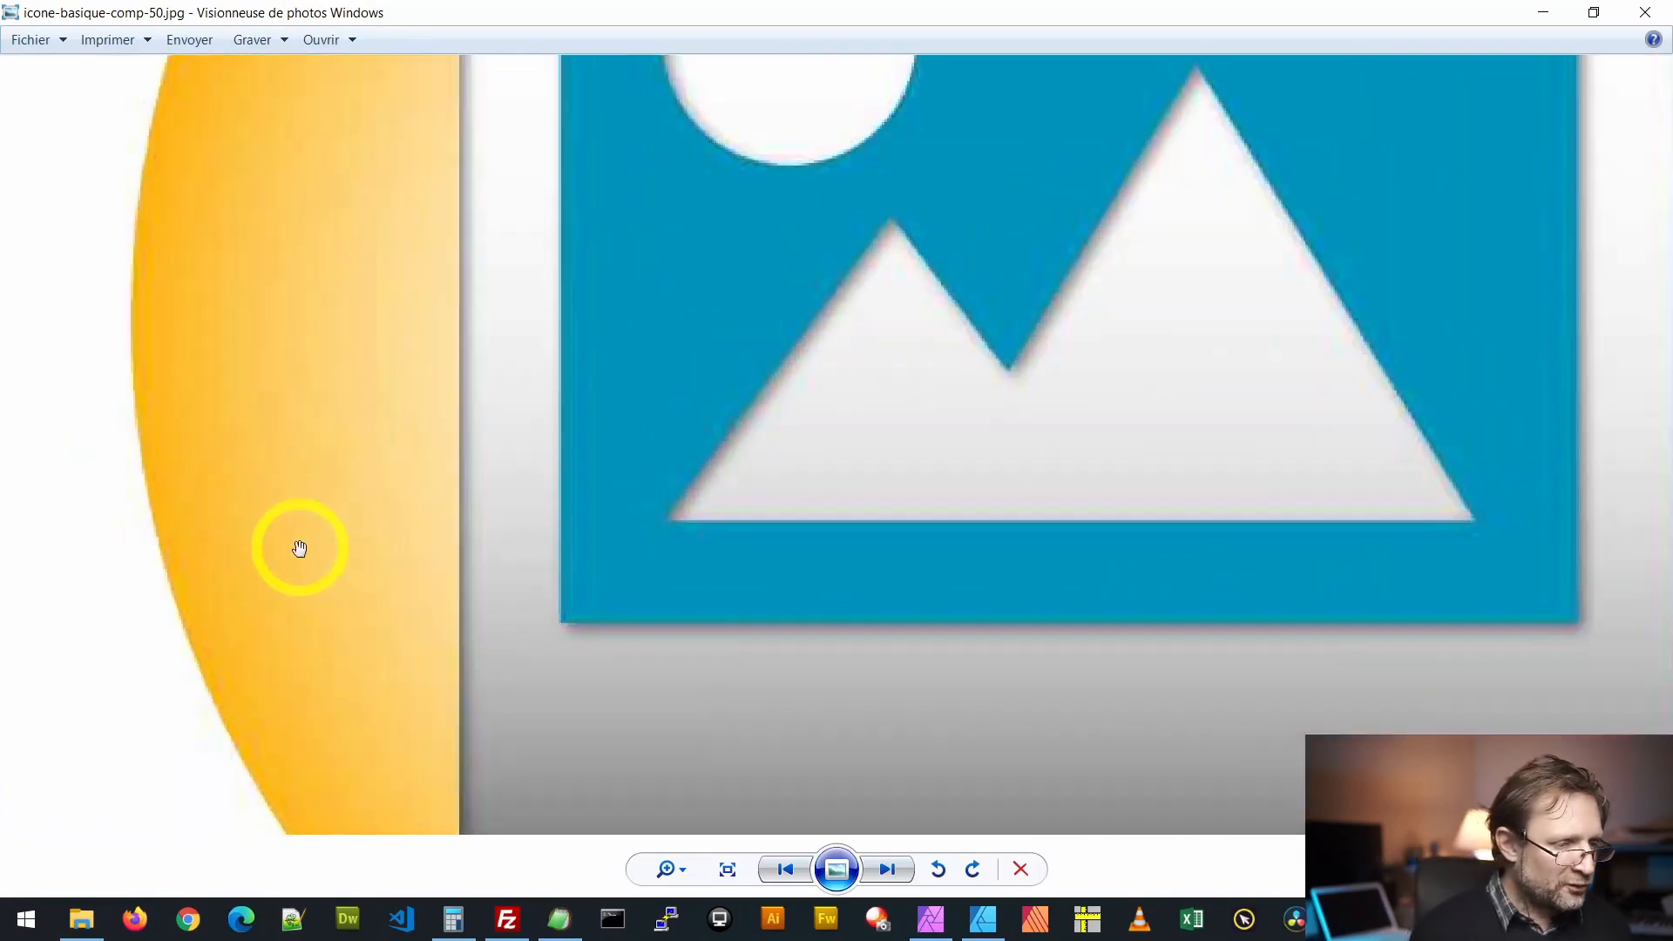
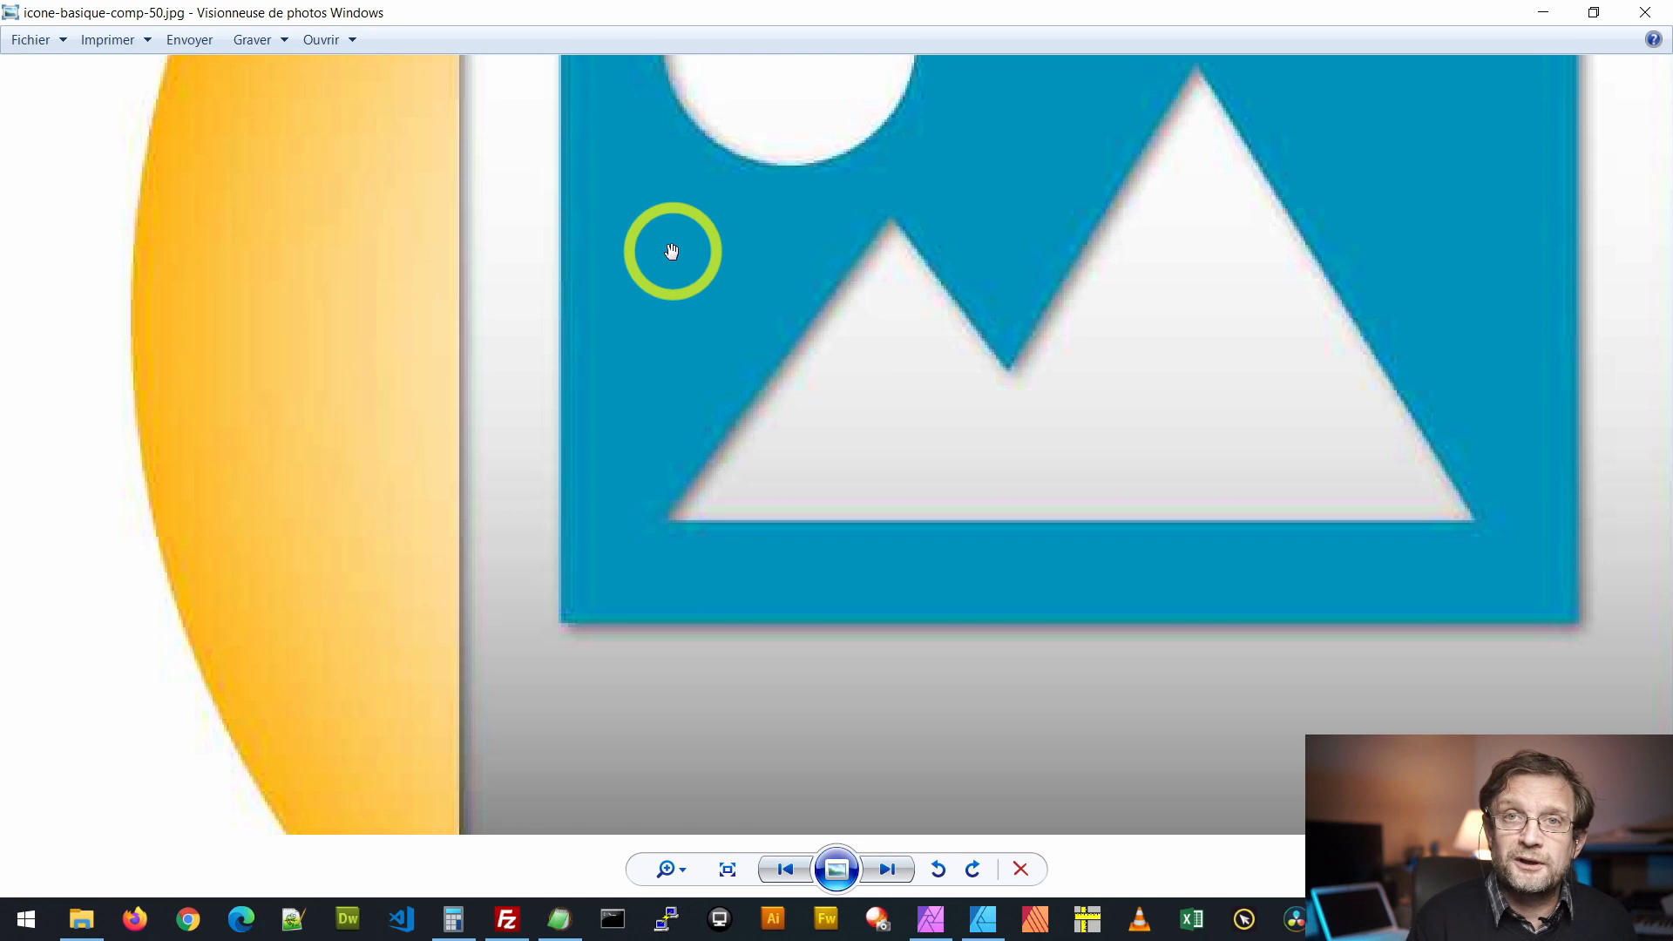
Step: Preview icone-basique.png from the ressources folder and examine the mountain shape and the orange circle's outer edge at pixel level
{"action": "left_click", "coordinate": [88, 927]}
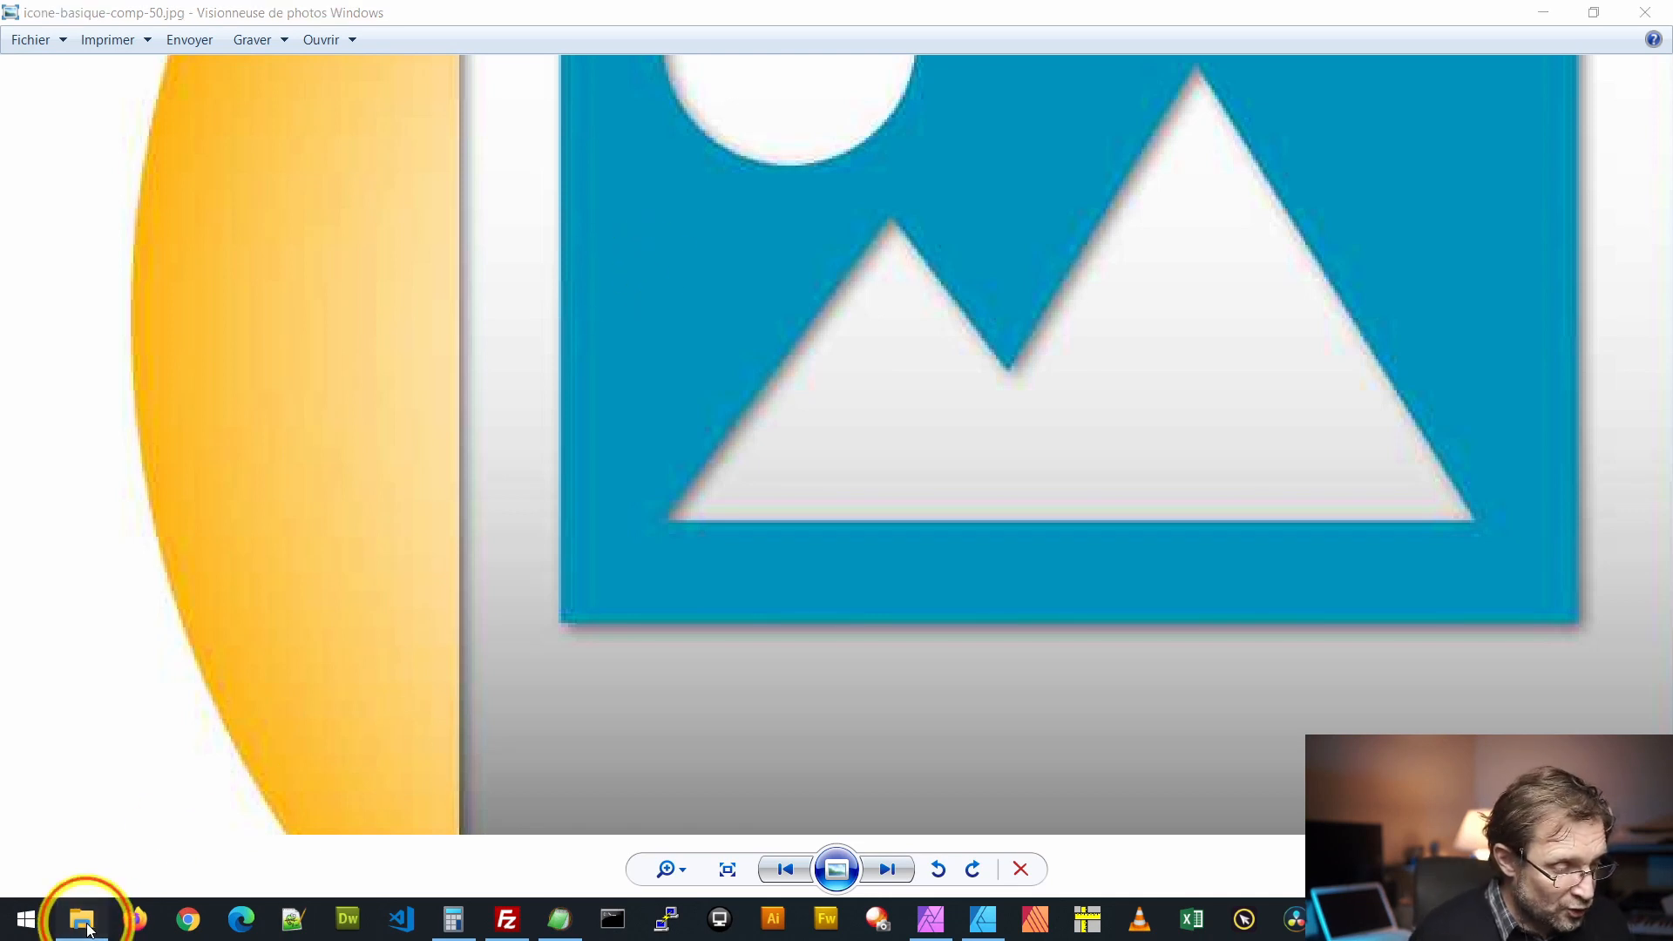
{"action": "right_click", "coordinate": [1126, 250]}
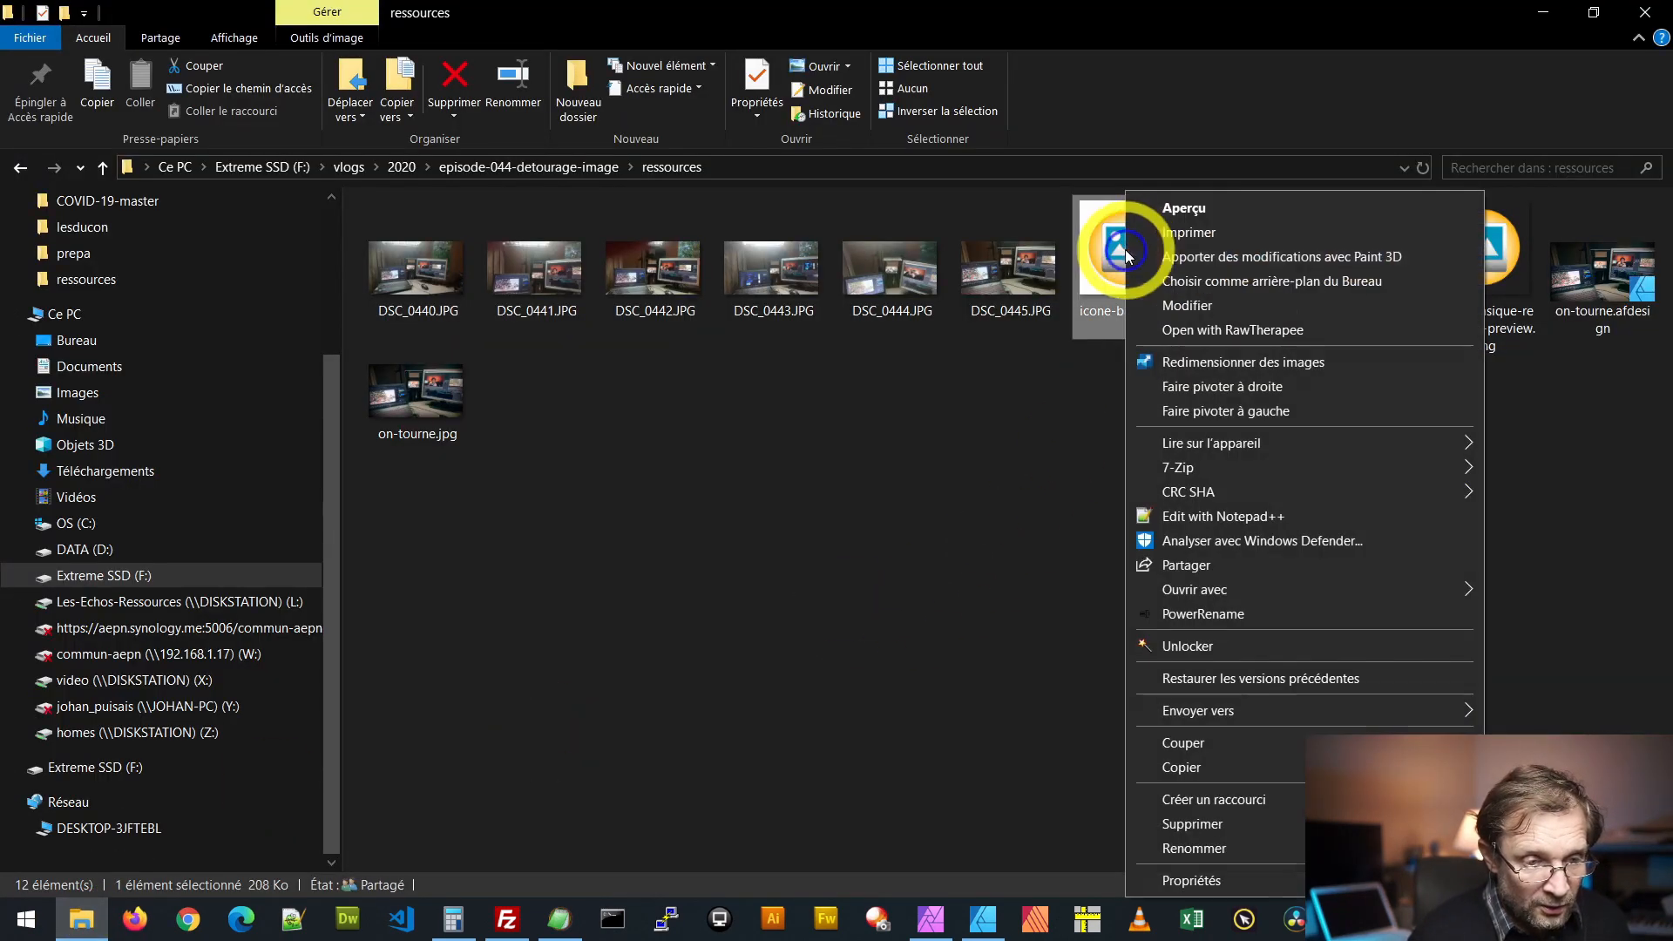
{"action": "left_click", "coordinate": [1204, 207]}
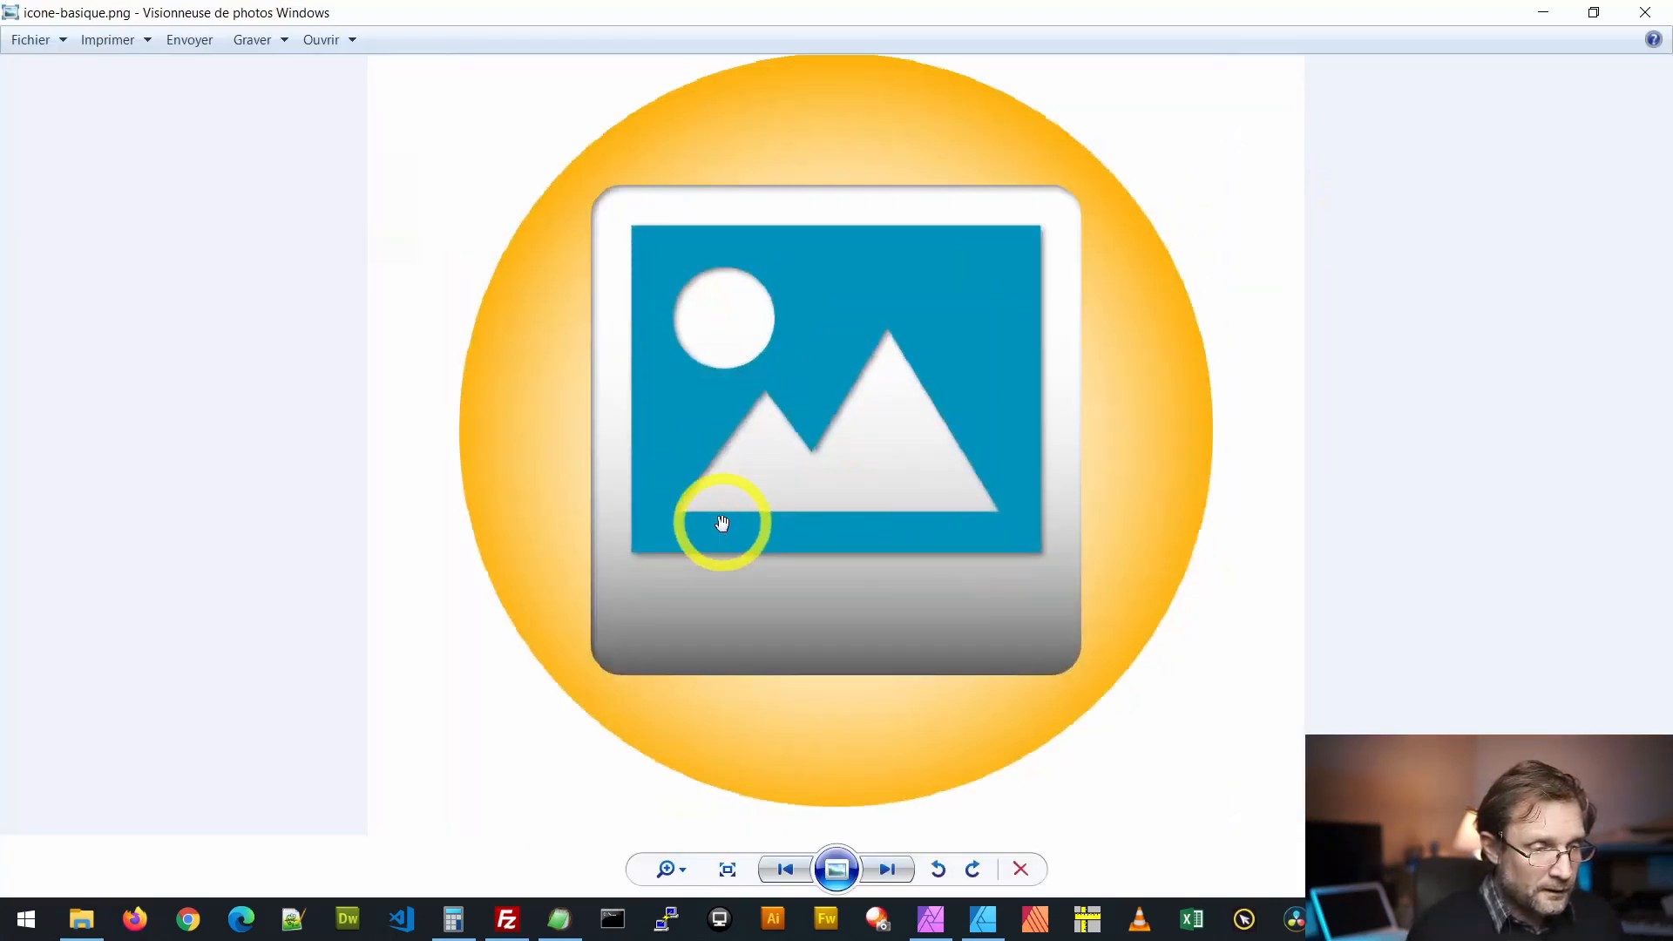
{"action": "scroll", "coordinate": [723, 522], "scroll_direction": "up", "scroll_amount": 3}
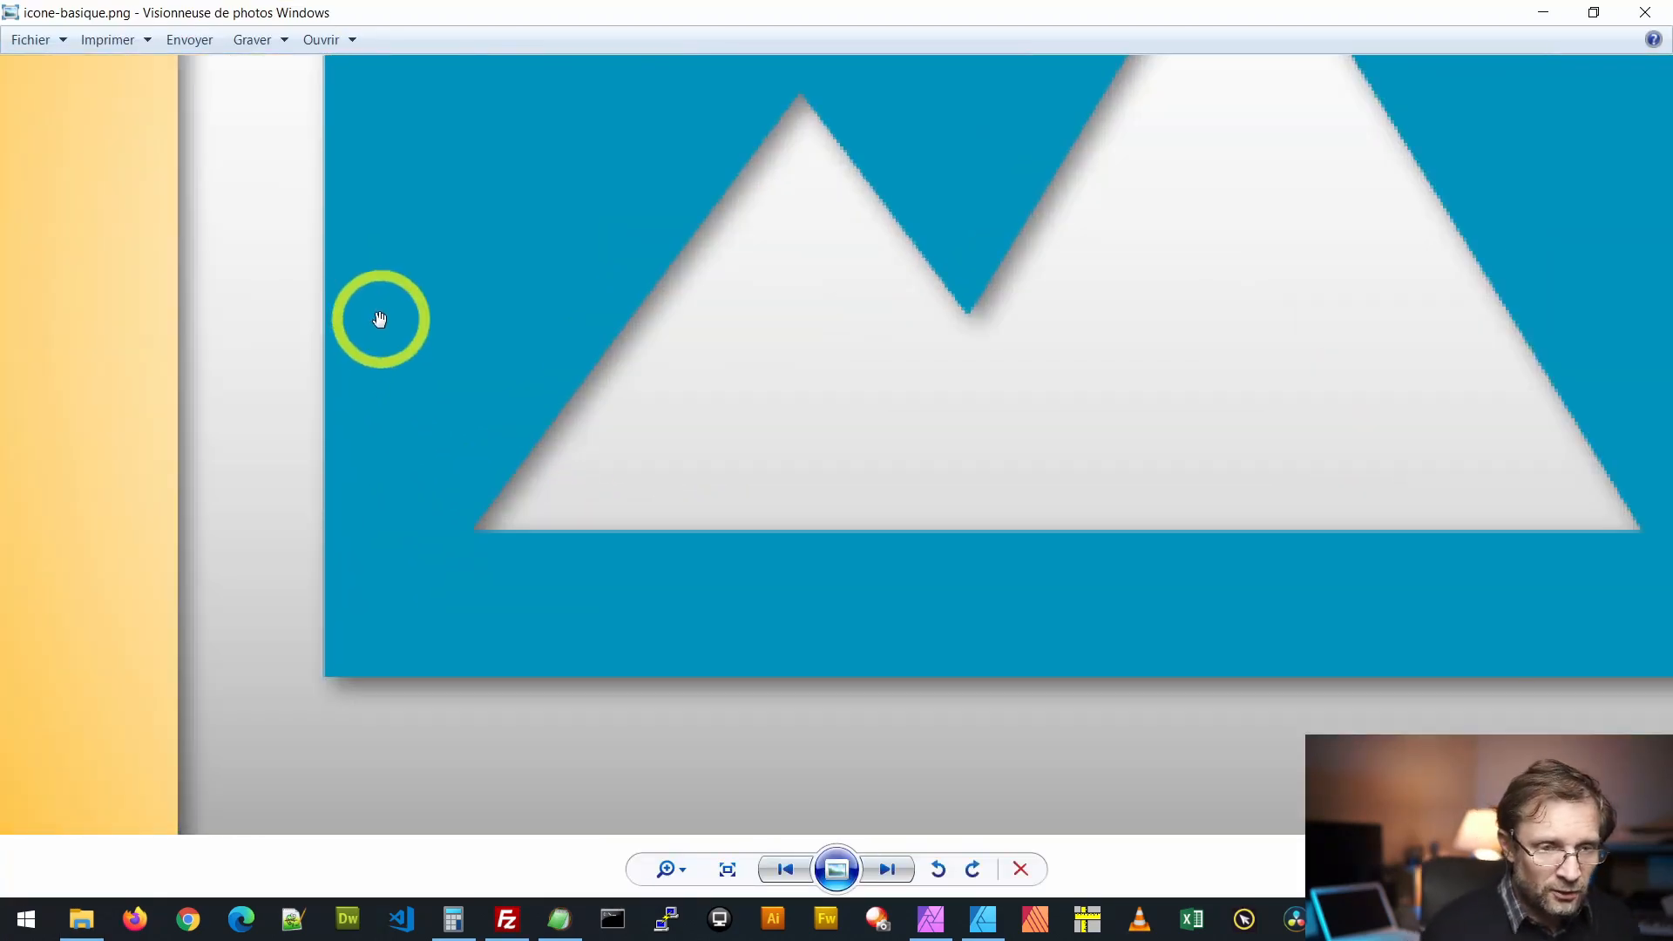
{"action": "scroll", "coordinate": [380, 319], "scroll_direction": "up", "scroll_amount": 1}
{"action": "scroll", "coordinate": [366, 497], "scroll_direction": "down", "scroll_amount": 1}
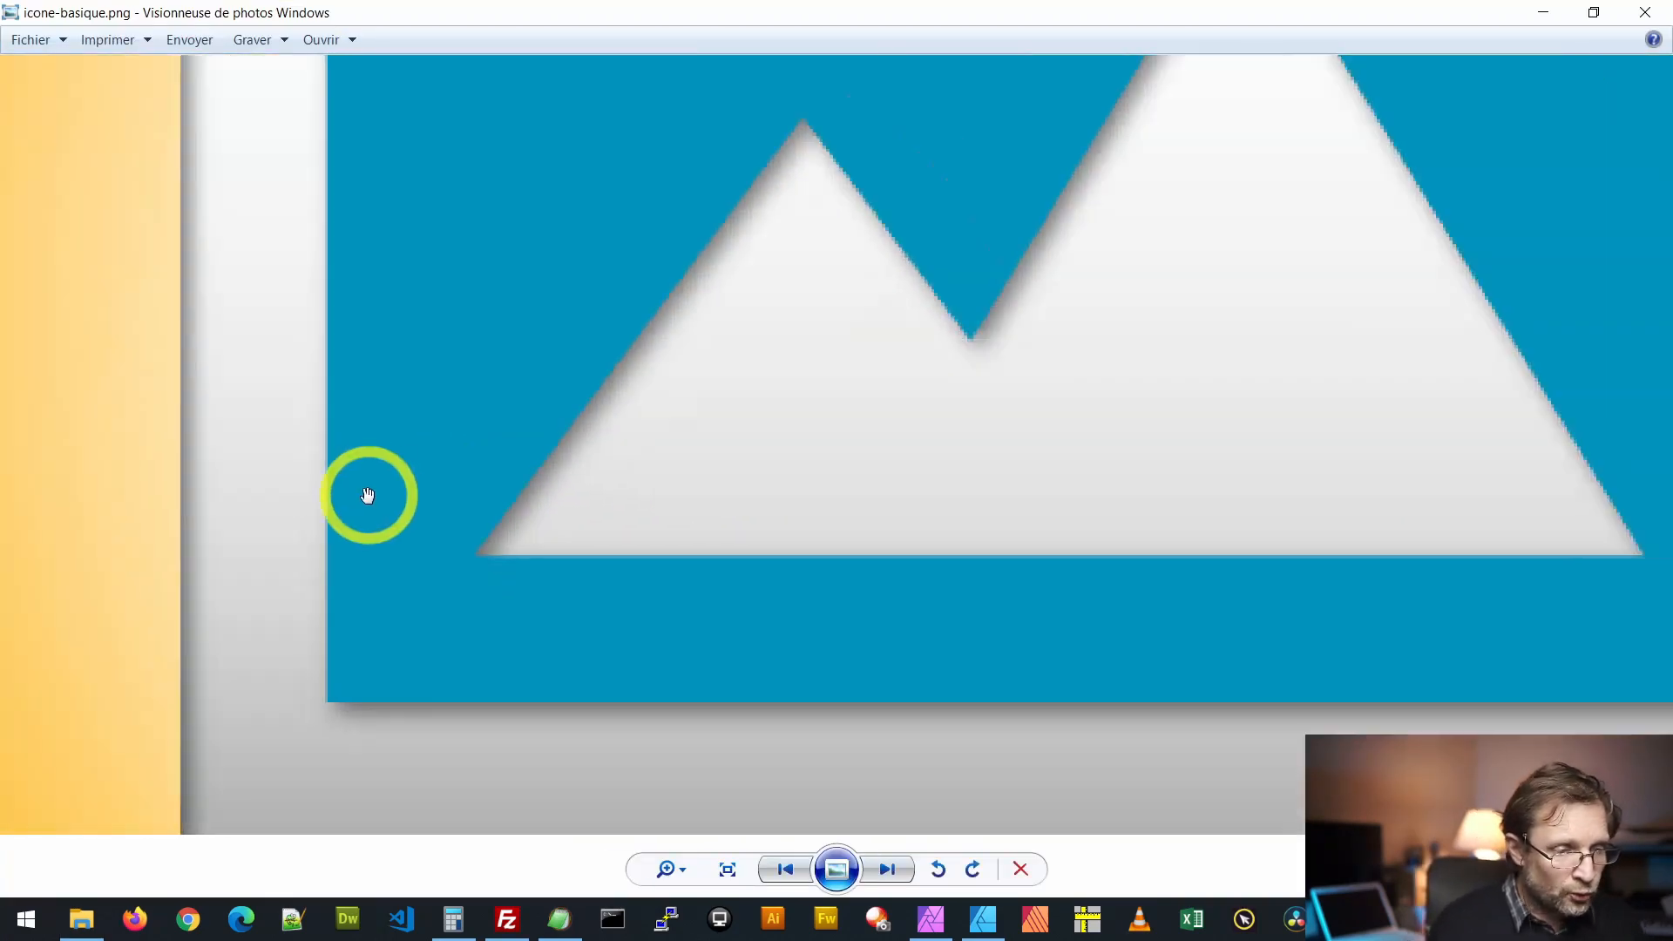
{"action": "scroll", "coordinate": [368, 495], "scroll_direction": "down", "scroll_amount": 2}
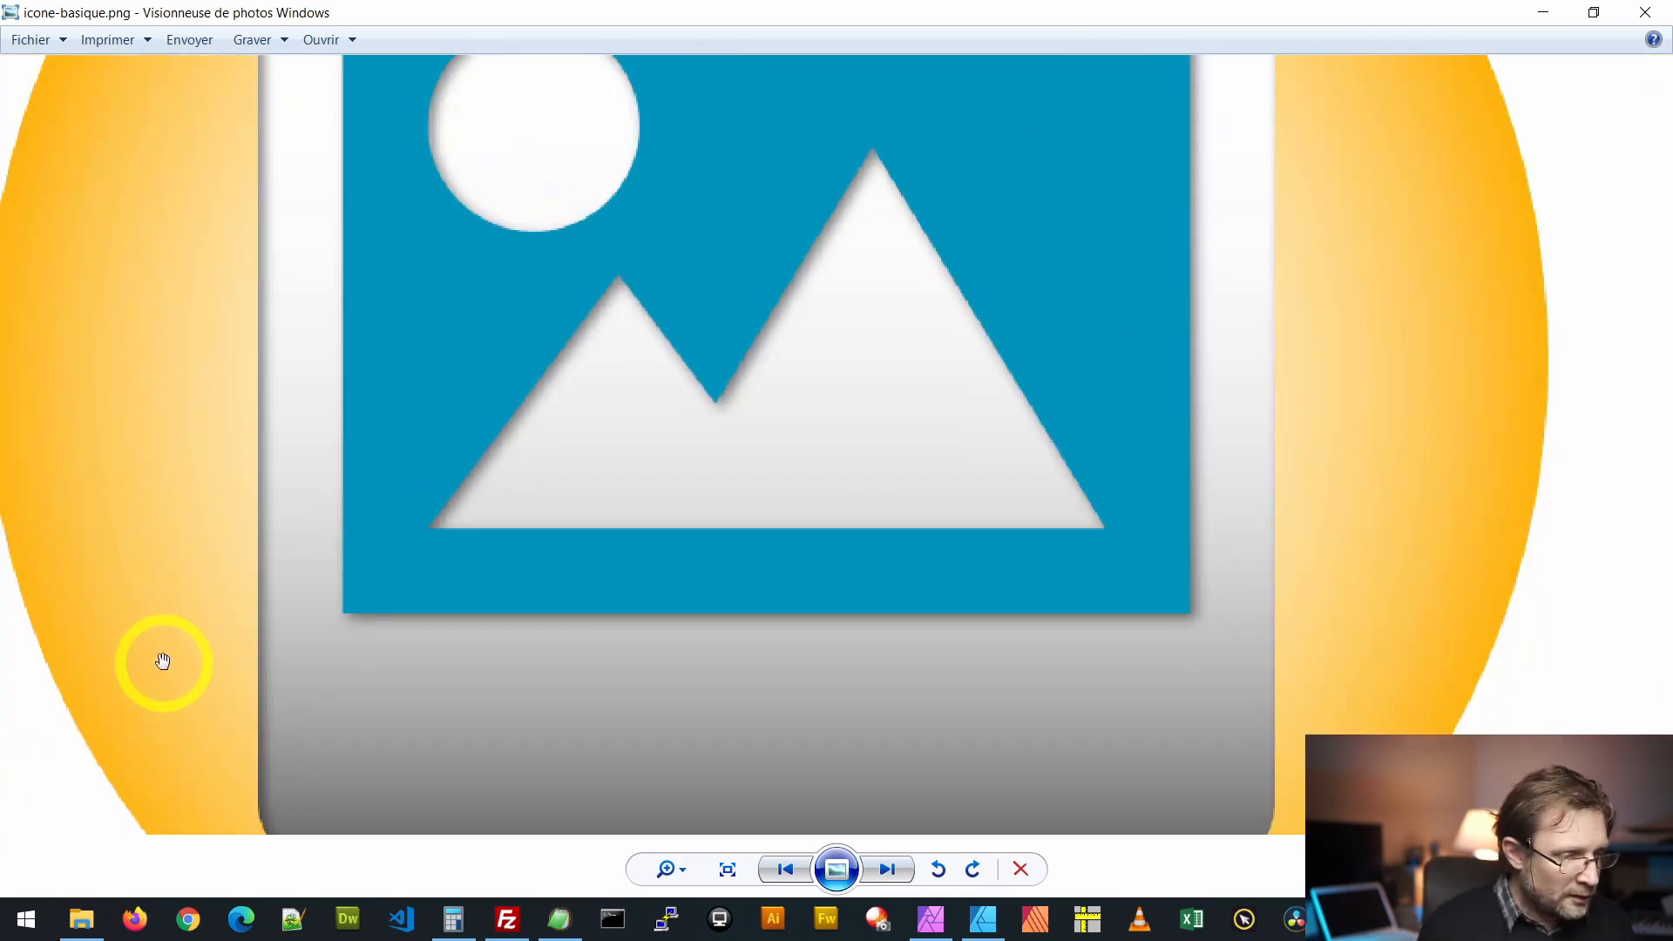
{"action": "left_click_drag", "start_coordinate": [404, 663], "coordinate": [609, 583]}
{"action": "scroll", "coordinate": [176, 579], "scroll_direction": "up", "scroll_amount": 3}
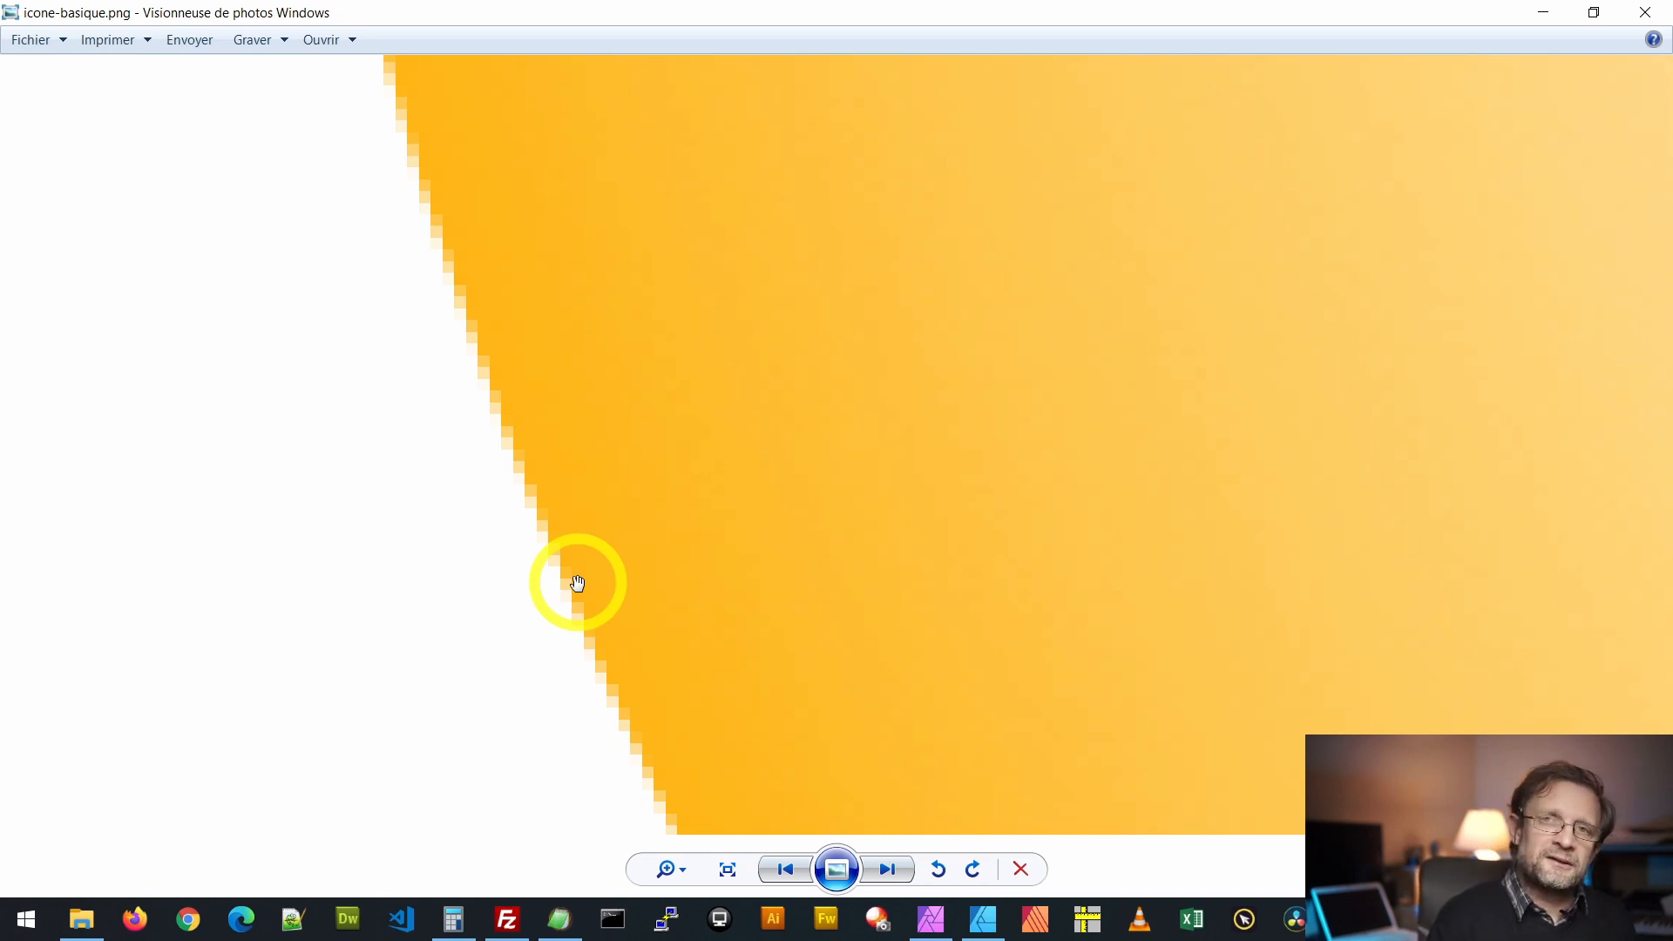
Step: Return to the icone-basique-comp-50.jpg preview and examine the pixels around the circle, frame and mountain edges for comparison with the PNG
{"action": "left_click", "coordinate": [1298, 917]}
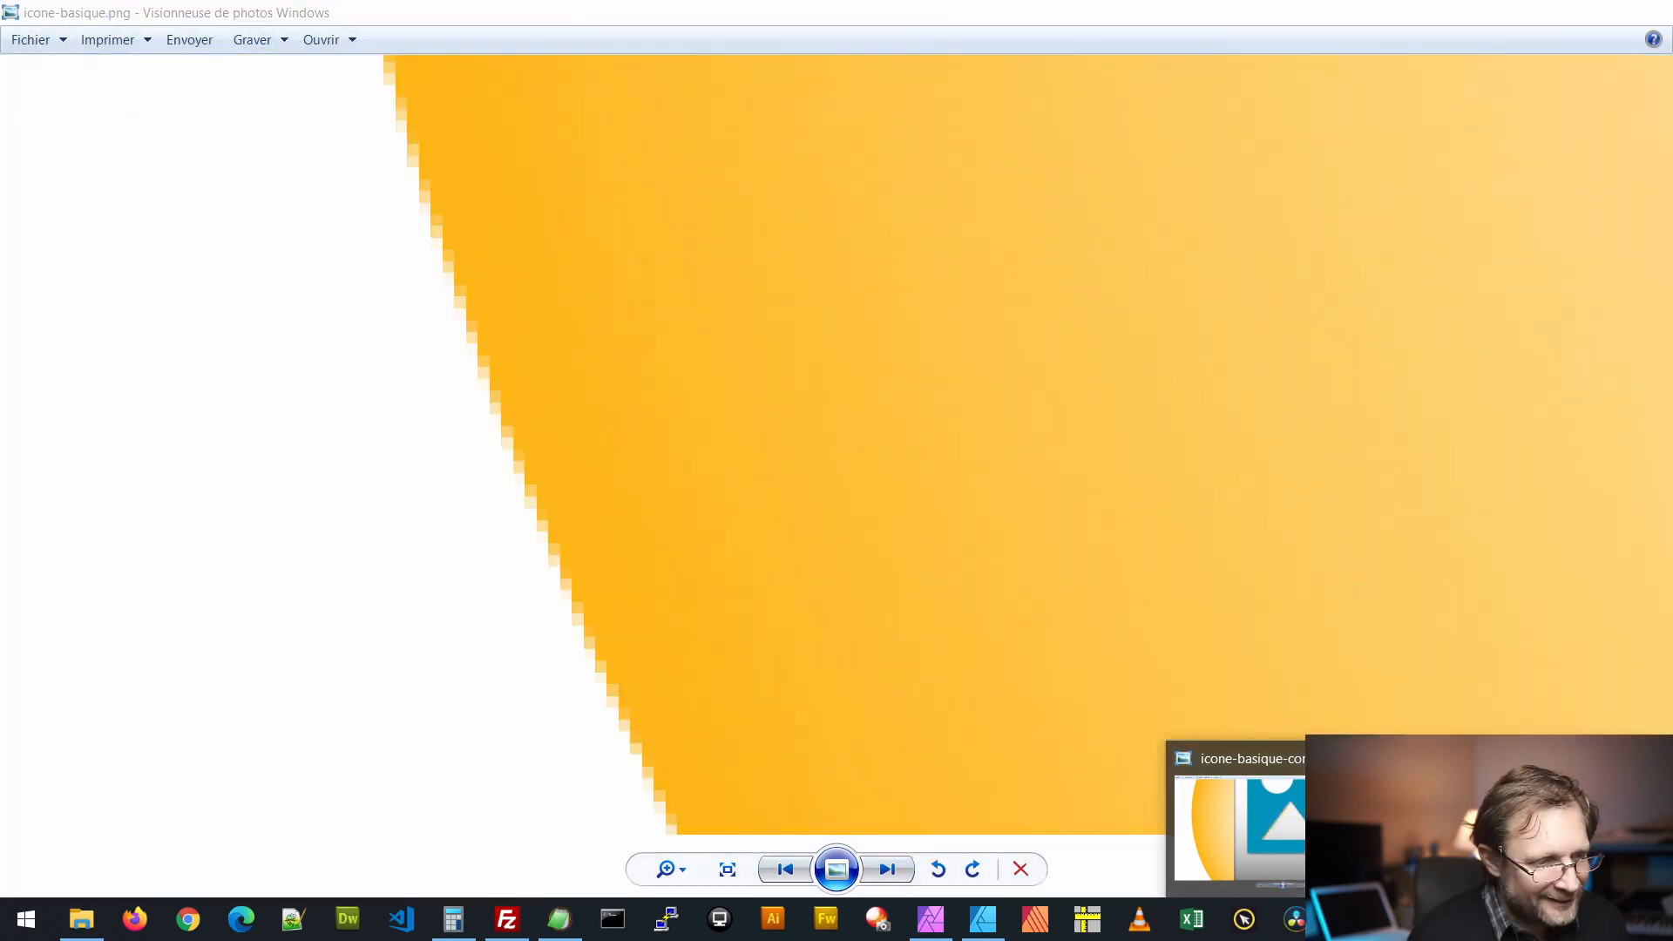
{"action": "left_click", "coordinate": [1237, 828]}
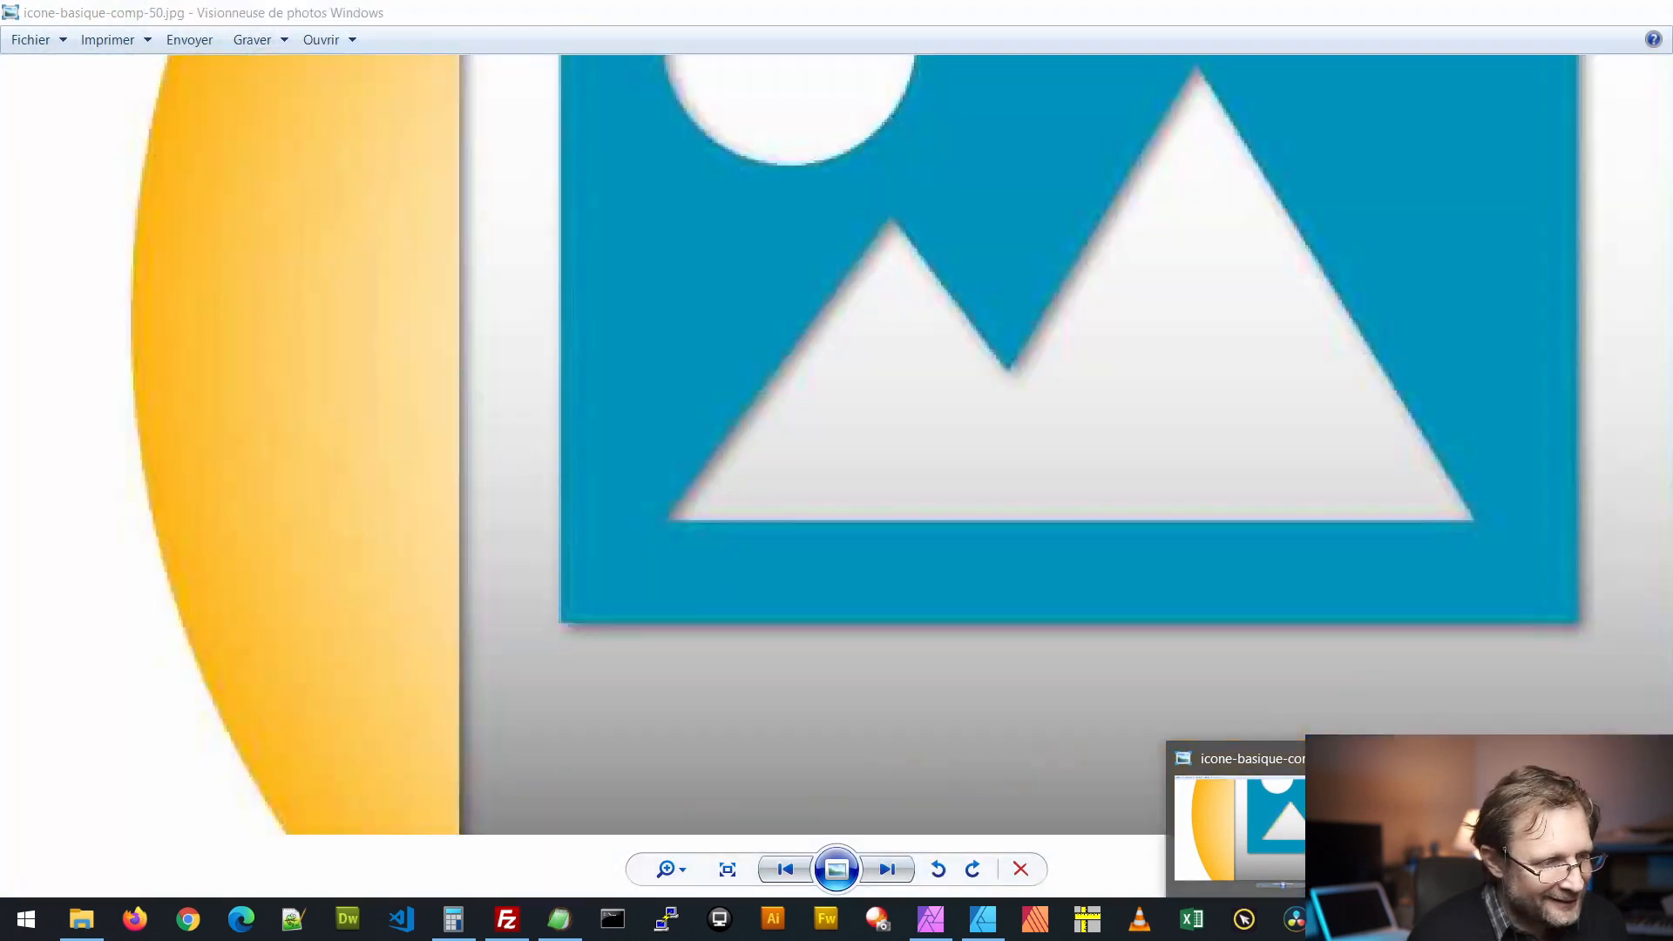
{"action": "scroll", "coordinate": [139, 630], "scroll_direction": "up", "scroll_amount": 1}
{"action": "scroll", "coordinate": [127, 590], "scroll_direction": "up", "scroll_amount": 1}
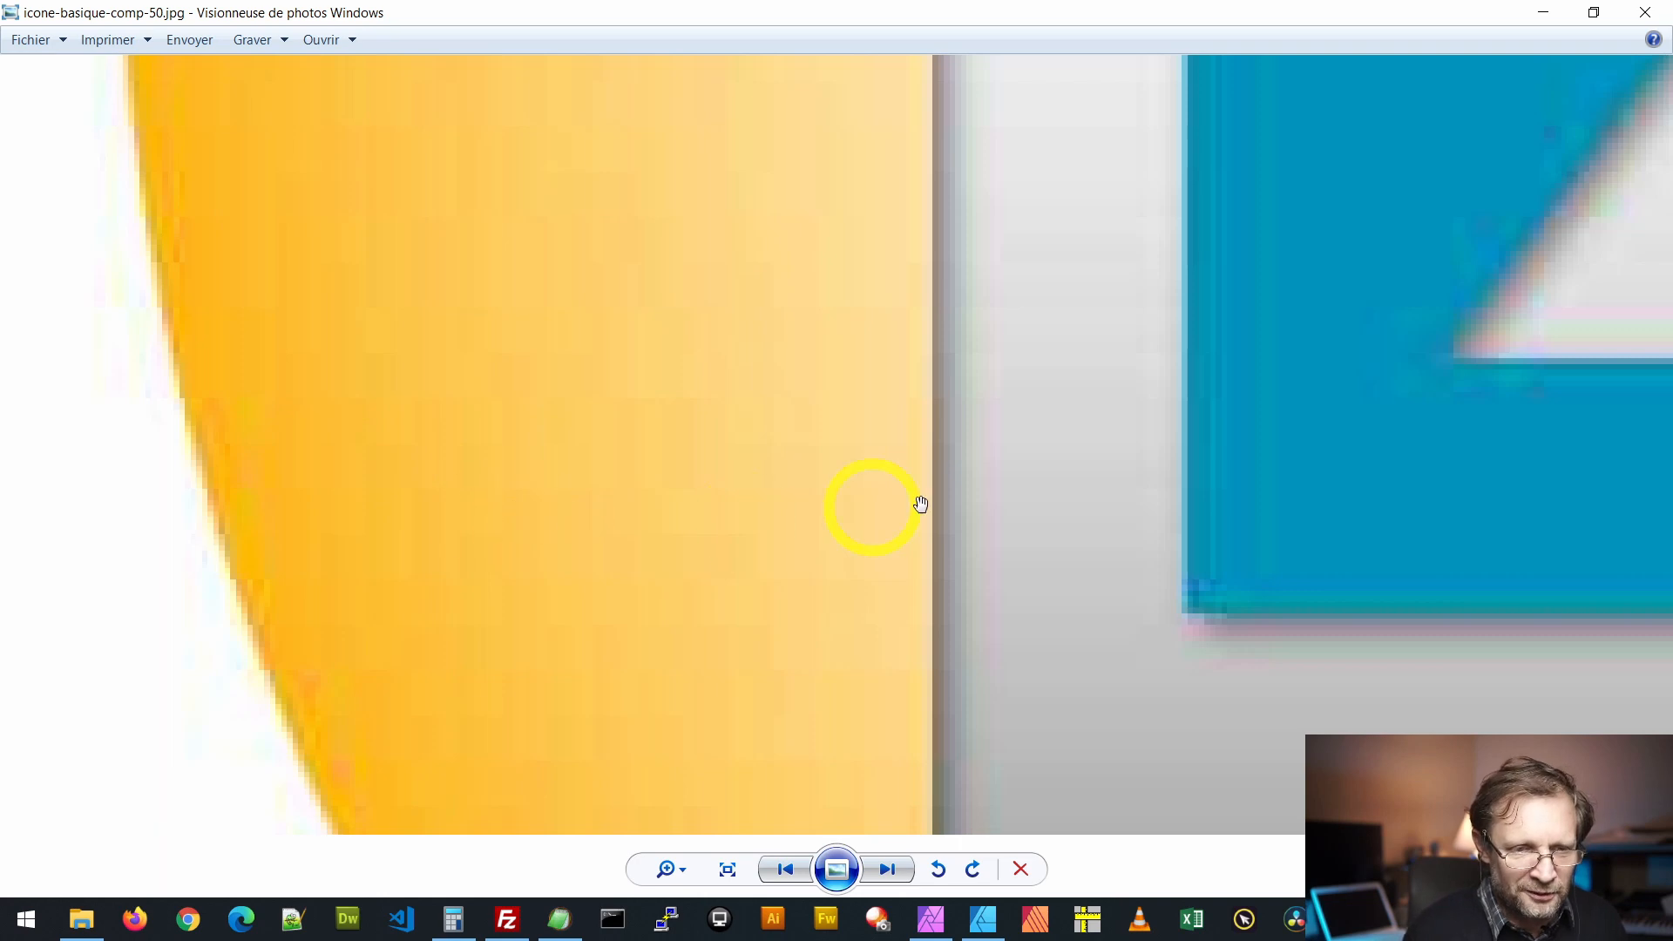
{"action": "scroll", "coordinate": [1002, 497], "scroll_direction": "down", "scroll_amount": 1}
{"action": "scroll", "coordinate": [1158, 466], "scroll_direction": "down", "scroll_amount": 1}
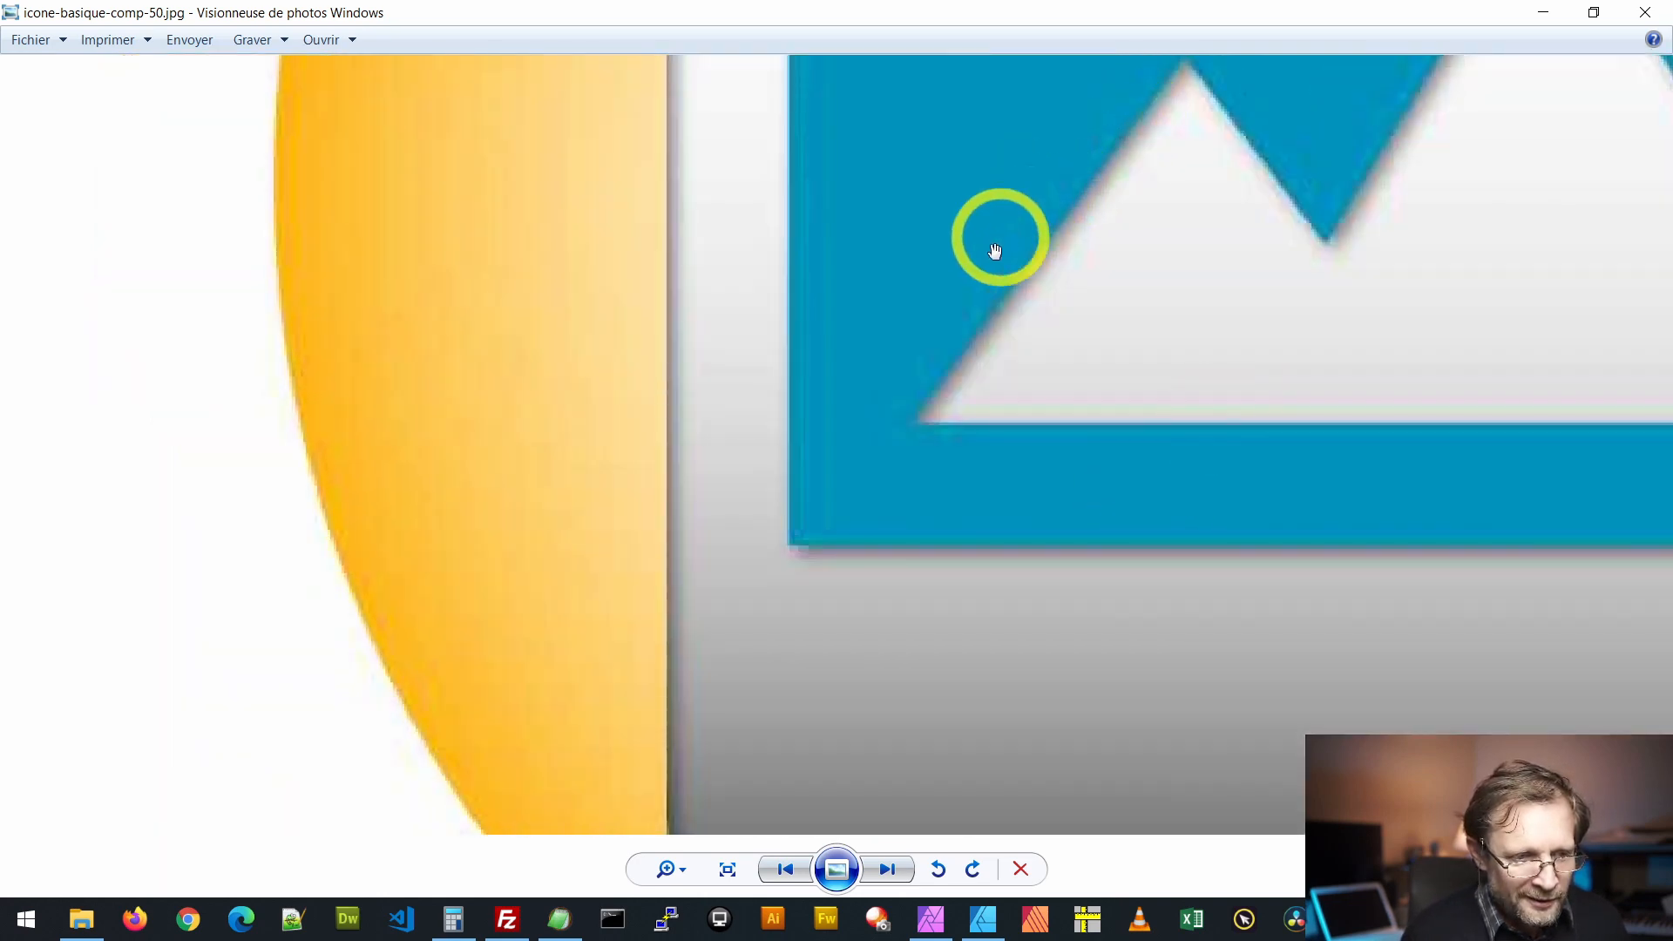
{"action": "scroll", "coordinate": [930, 284], "scroll_direction": "down", "scroll_amount": 1}
{"action": "scroll", "coordinate": [776, 261], "scroll_direction": "down", "scroll_amount": 1}
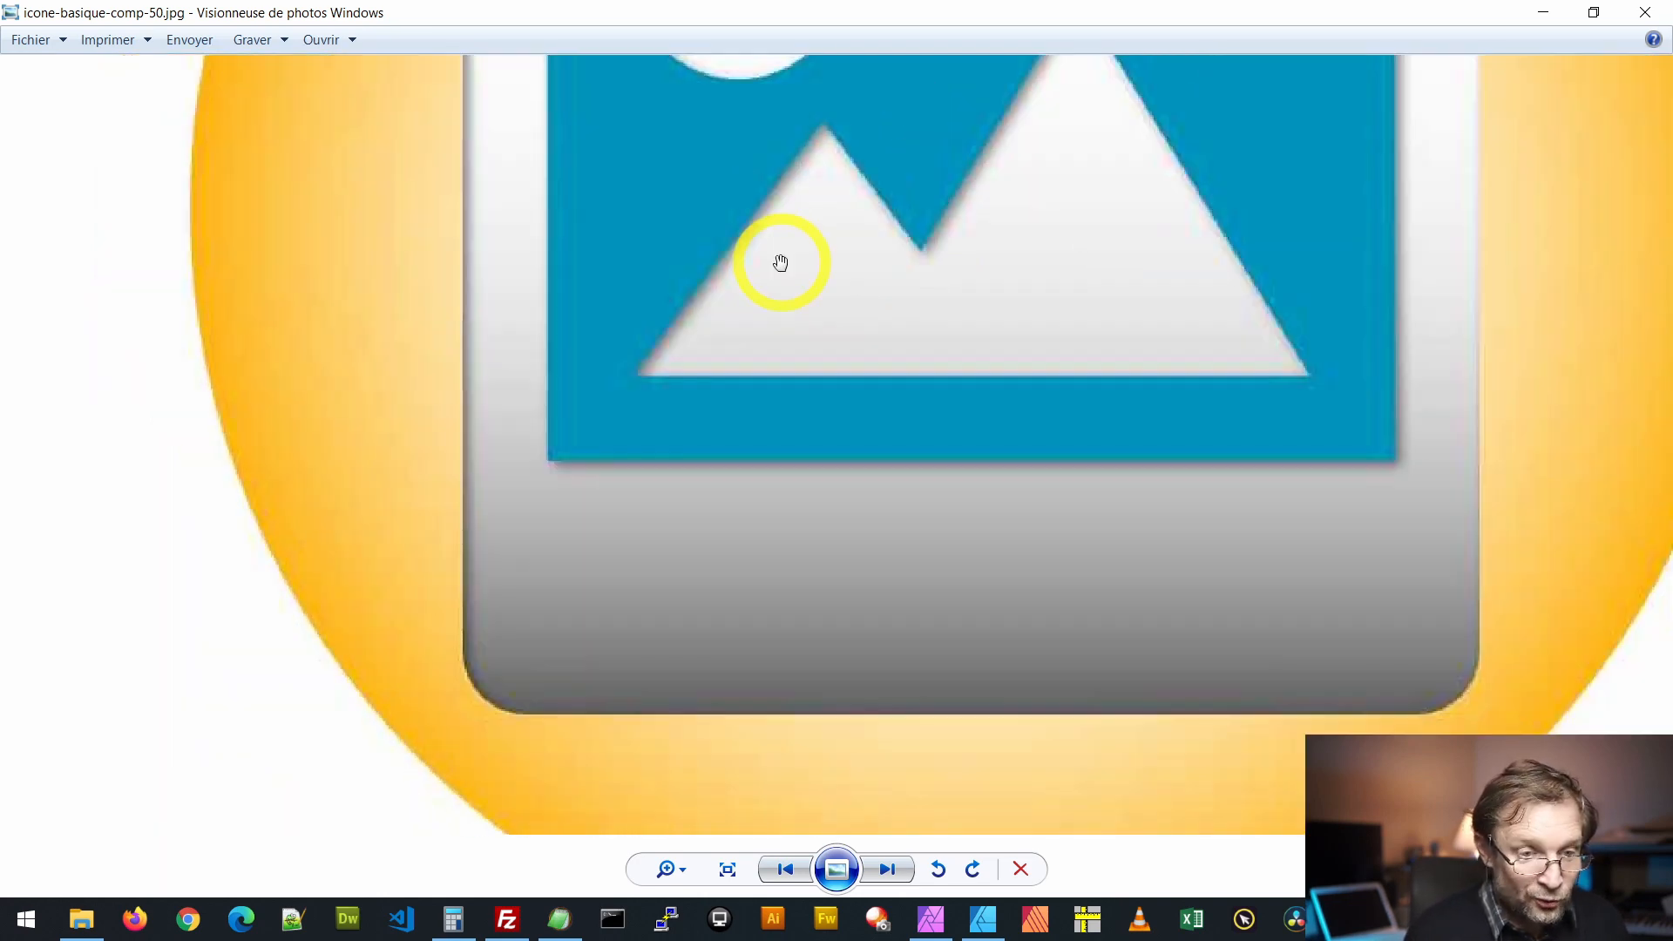
{"action": "scroll", "coordinate": [776, 261], "scroll_direction": "down", "scroll_amount": 1}
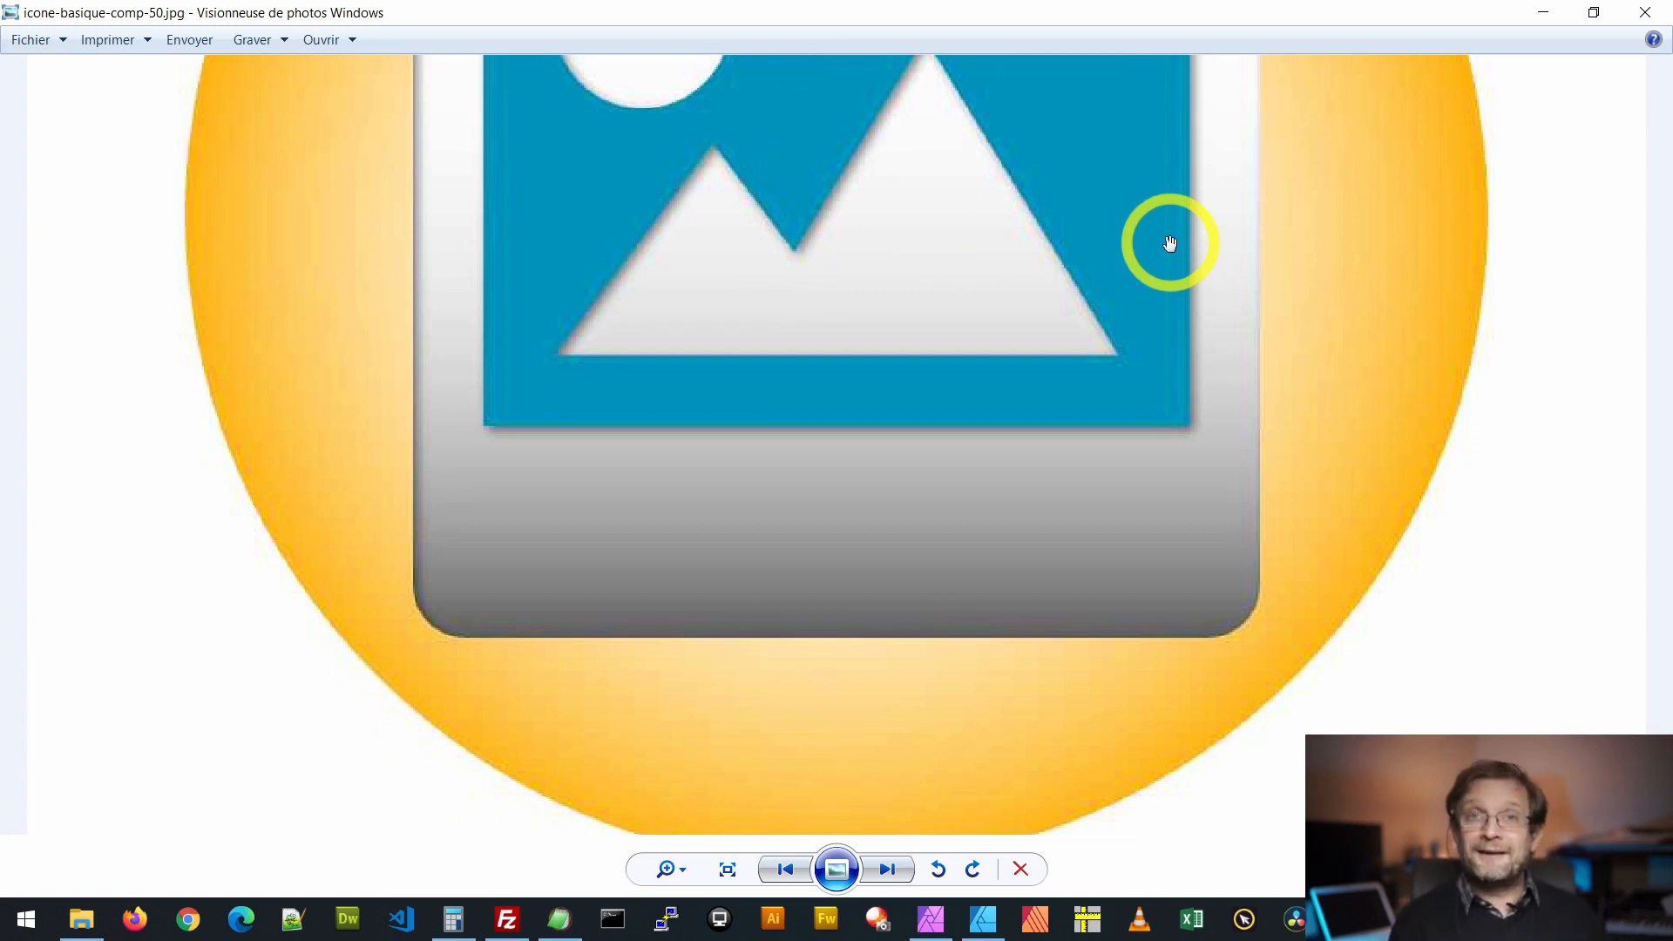